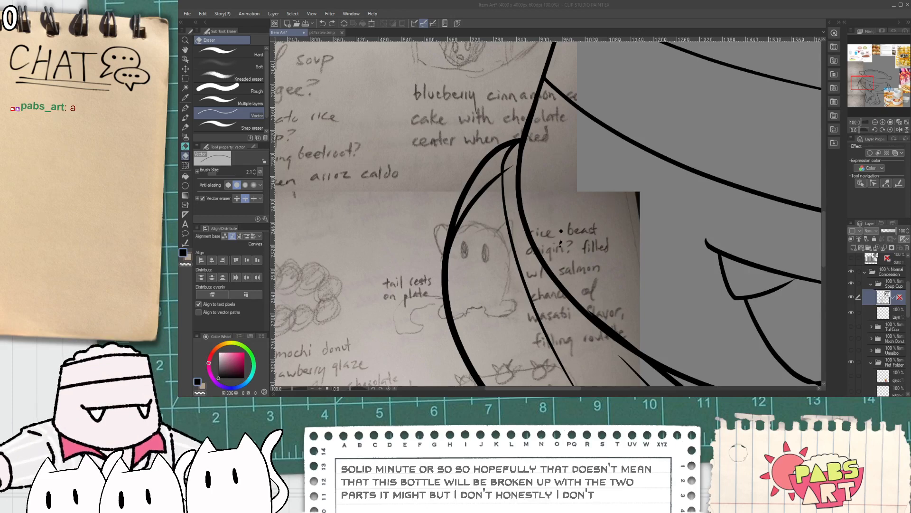
scroll(495, 82, down, 3)
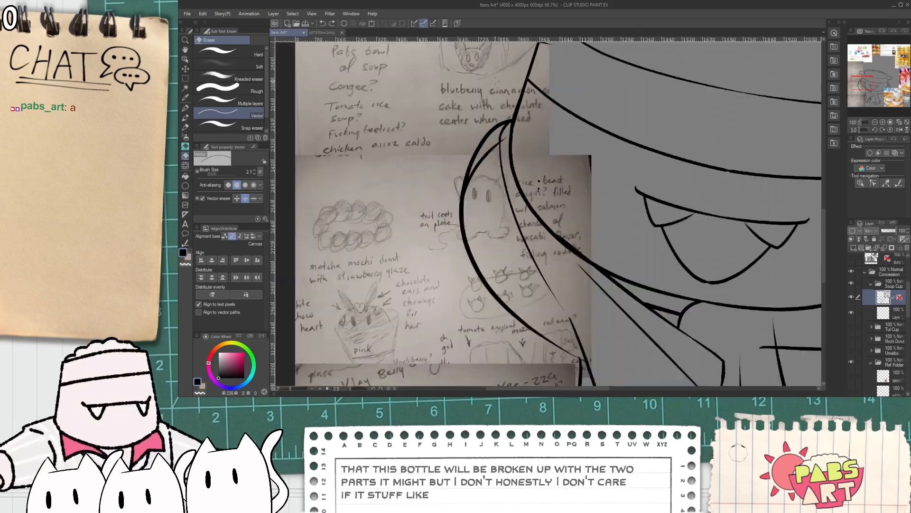
key(space)
scroll(495, 82, up, 3)
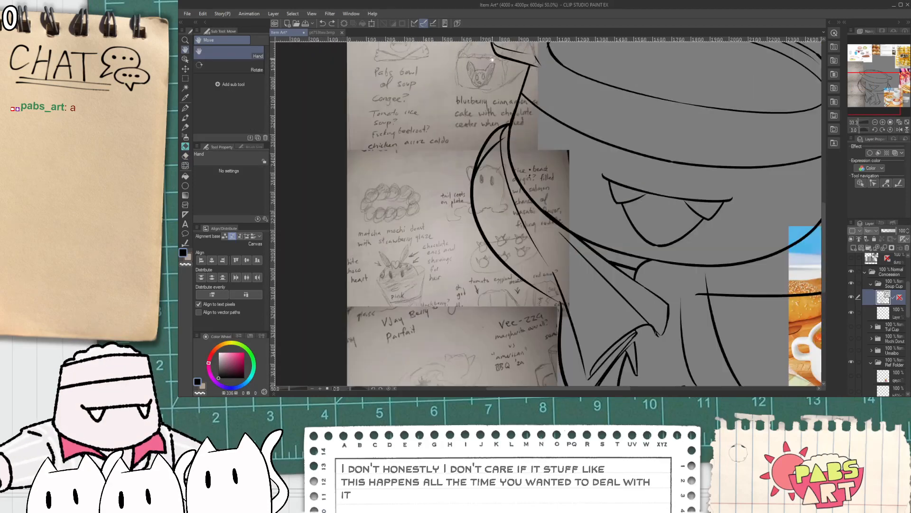
click(501, 136)
key(ctrl+z)
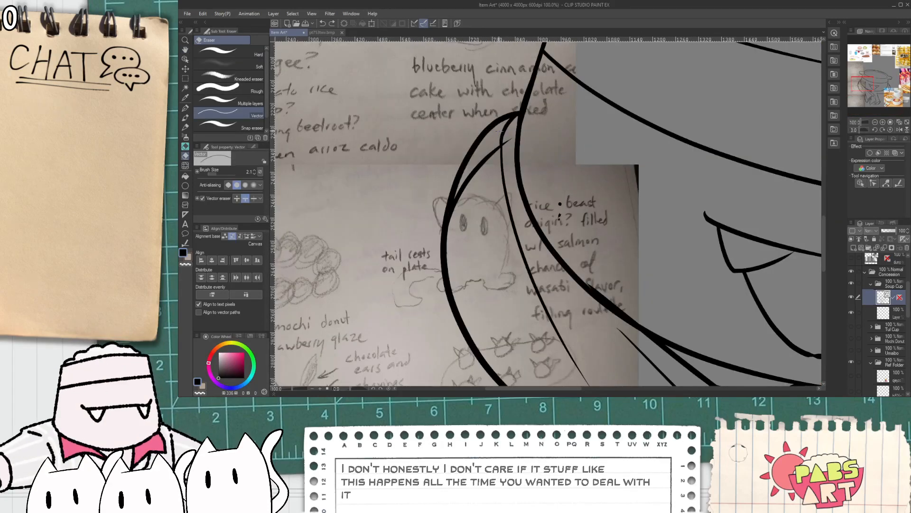
scroll(445, 227, up, 2)
key(p)
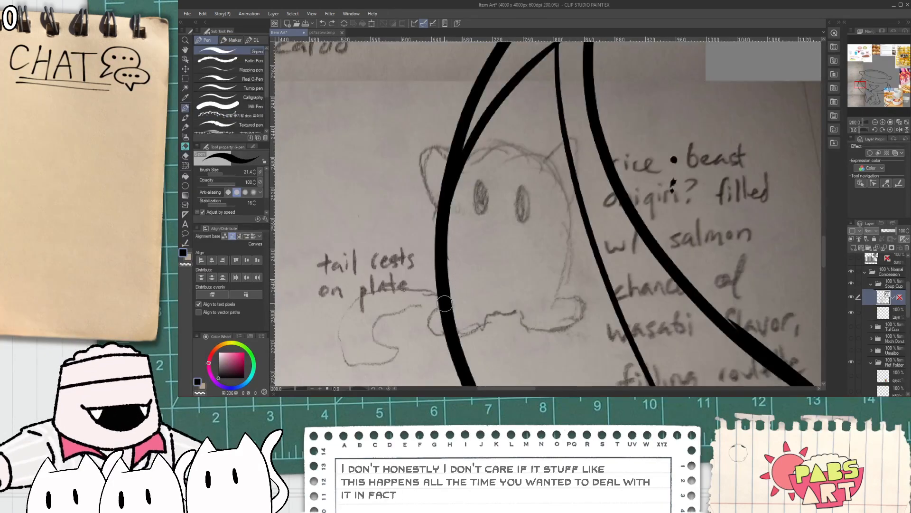
key(e)
click(471, 139)
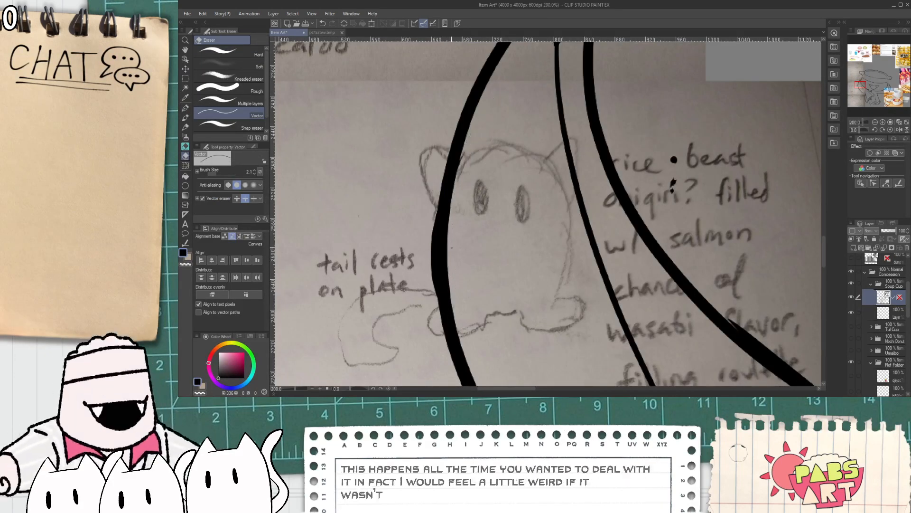
key(ctrl+z)
- Erase the outer of the two overlapping strokes at the upper end of the curve beside the bowl with the vector eraser
scroll(450, 248, down, 1)
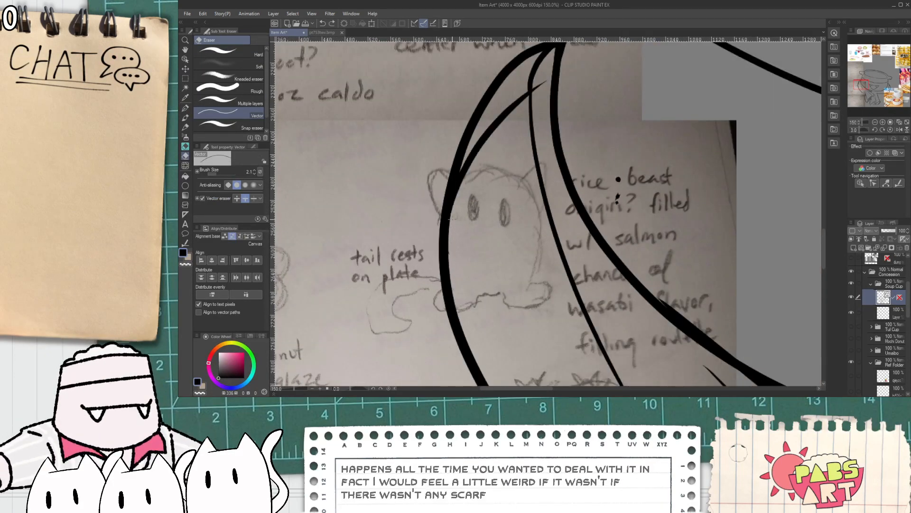
key(p)
key(e)
click(491, 113)
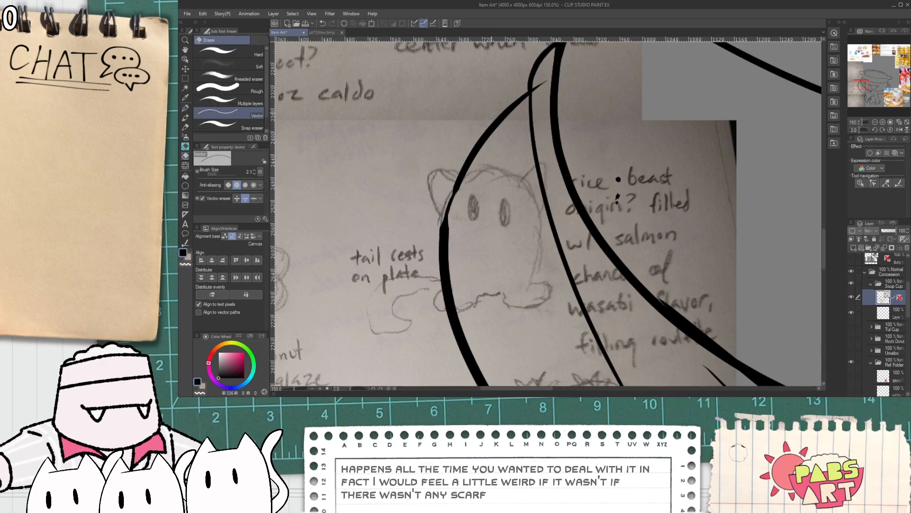
- Ink over the joint in the outer curve beside the bowl with the G-pen, undoing uneven strokes
scroll(484, 148, up, 1)
key(p)
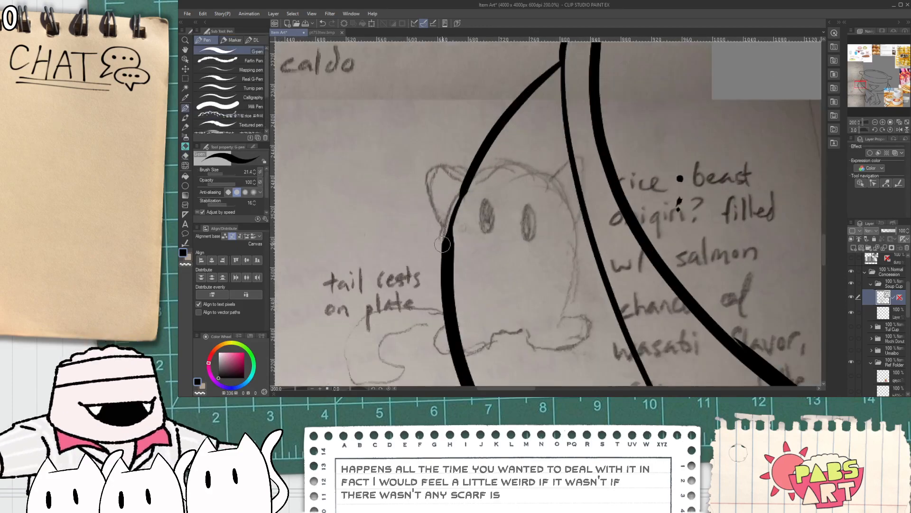
scroll(484, 148, up, 3)
drag(444, 270, 480, 155)
key(ctrl+z)
mouse_move(451, 232)
mouse_down()
mouse_move(518, 103)
mouse_move(502, 135)
mouse_move(500, 109)
mouse_move(449, 308)
mouse_up()
key(ctrl+z)
scroll(450, 277, down, 6)
scroll(449, 277, down, 2)
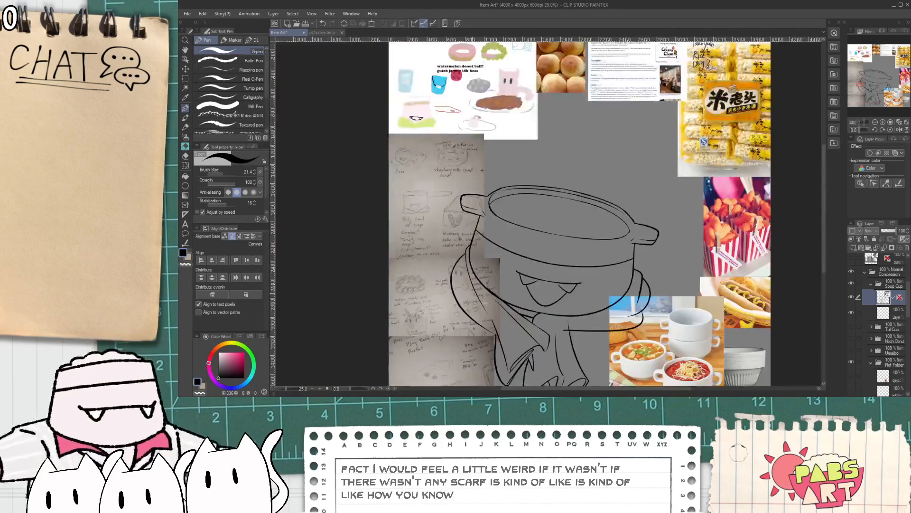
- Connect the lower end of the outer curve to the cloth's vertical line with the G-pen and trim the overshoot
scroll(442, 257, up, 5)
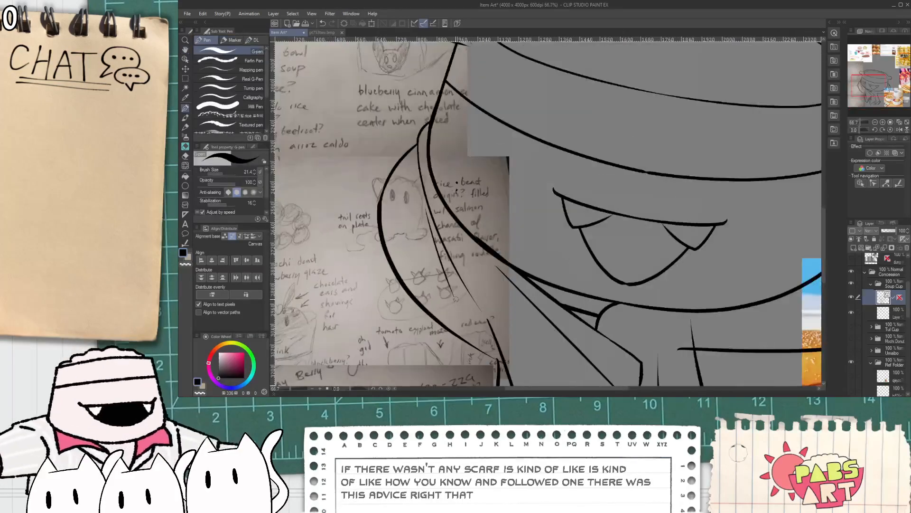
scroll(470, 299, down, 3)
key(space)
scroll(488, 318, up, 7)
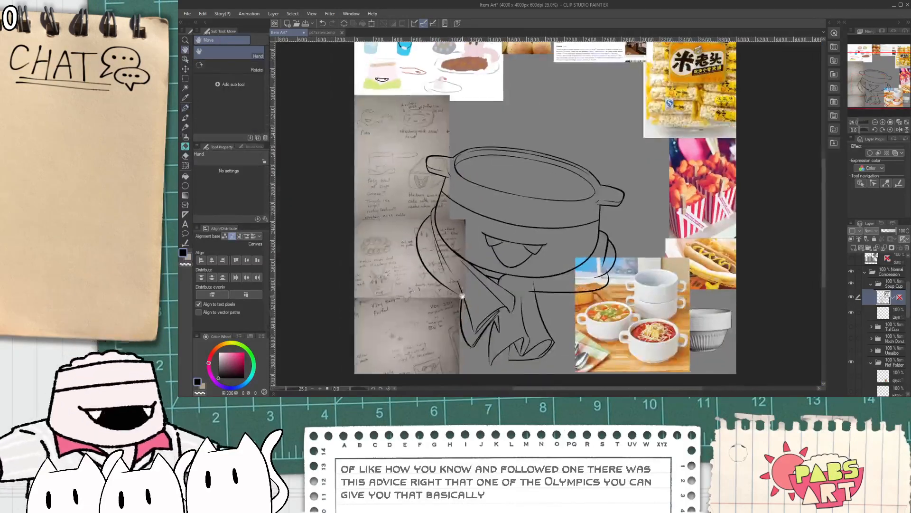
drag(413, 267, 473, 310)
key(ctrl+z)
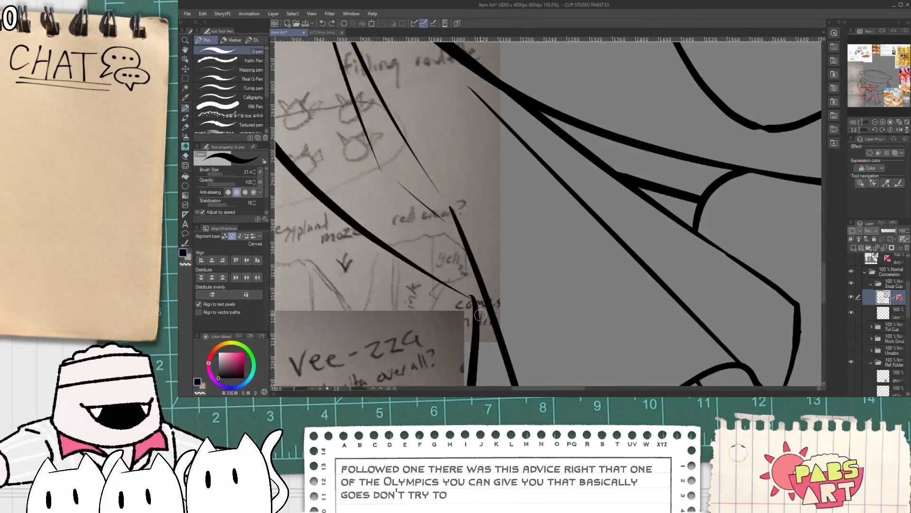
drag(434, 279, 522, 332)
key(ctrl+z)
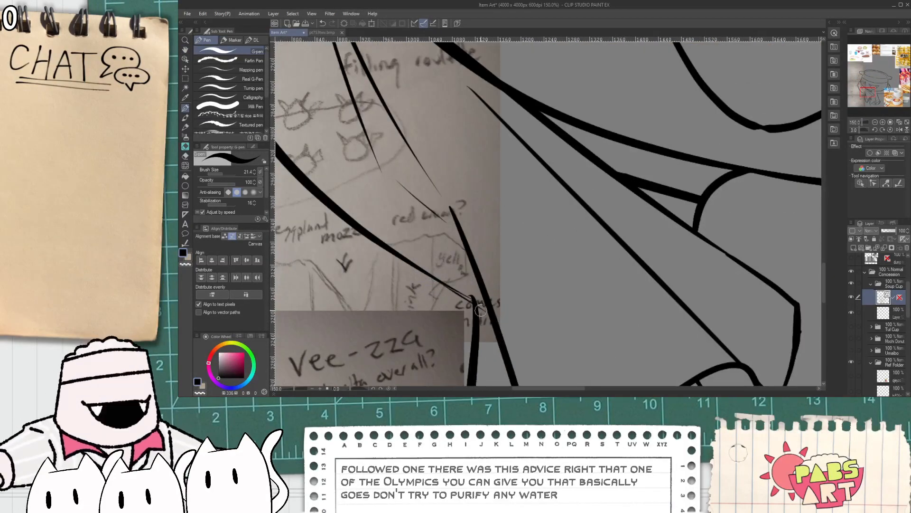
scroll(440, 285, down, 2)
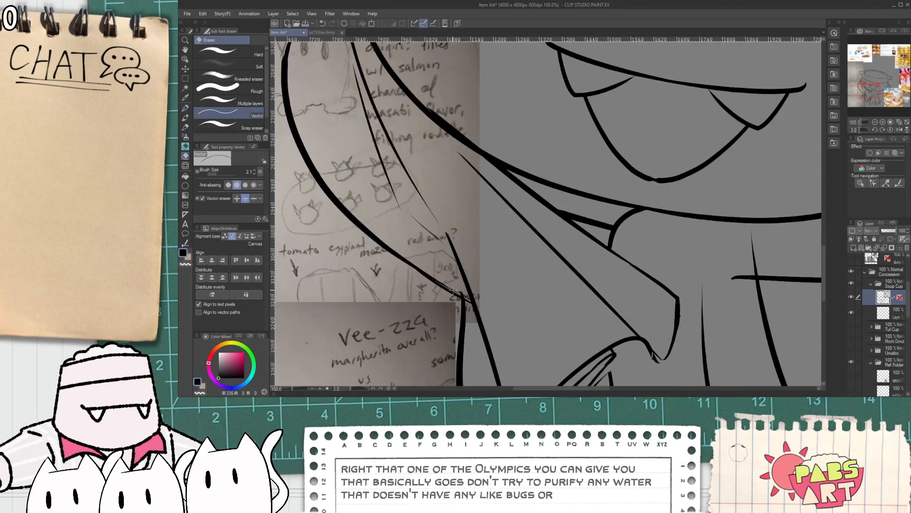
drag(421, 275, 476, 303)
key(e)
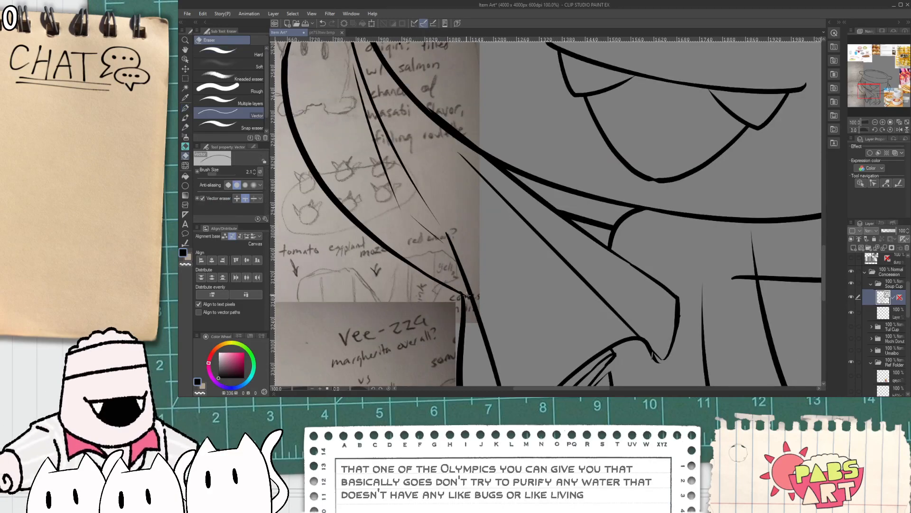
scroll(470, 299, up, 1)
- Trim the overshoot where the inner rim lines meet near the bowl's handle and ink the middle rim line down to meet them
scroll(466, 298, down, 3)
key(h)
scroll(463, 297, down, 2)
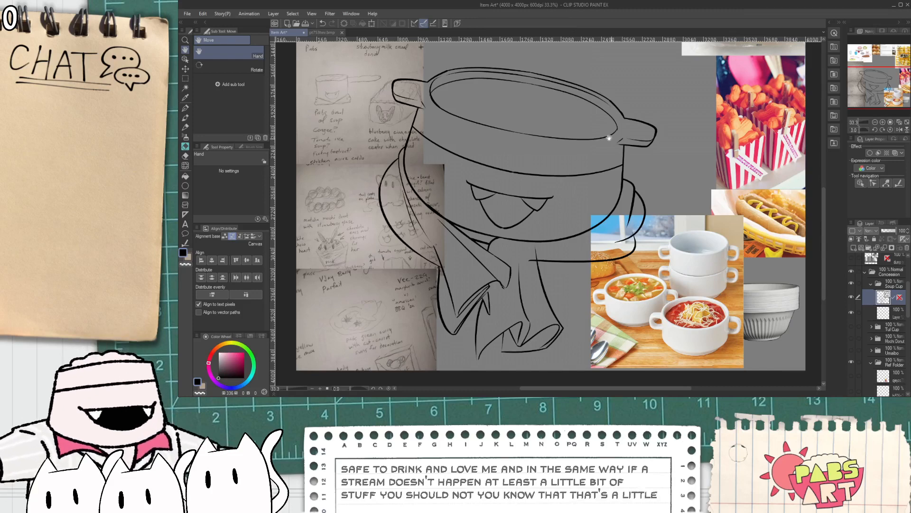
scroll(615, 166, up, 5)
key(e)
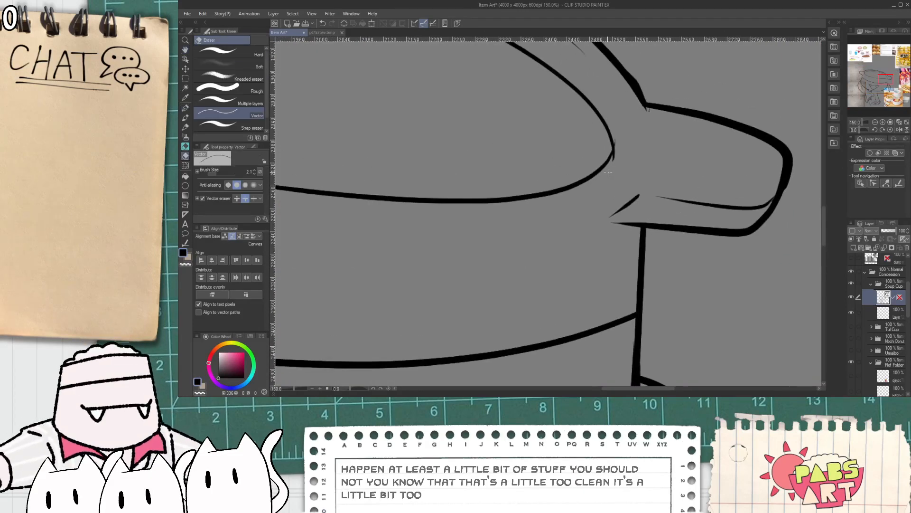
key(p)
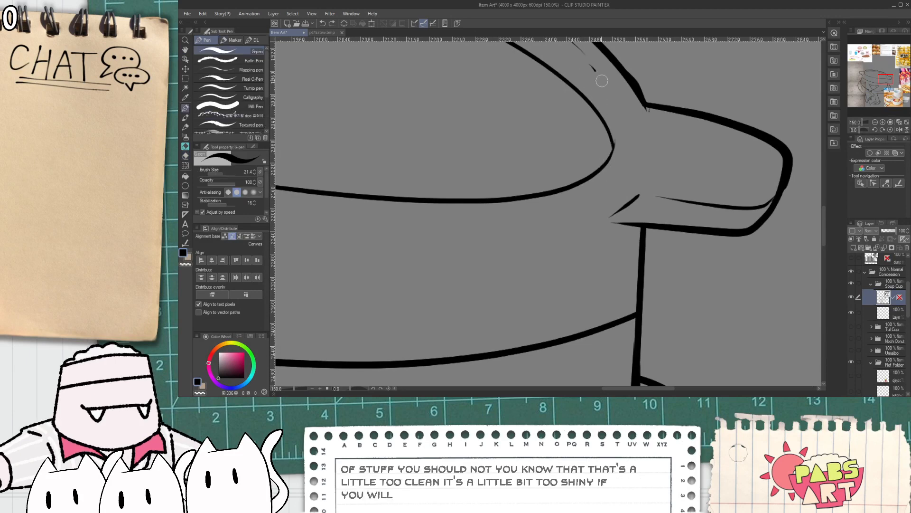
mouse_move(602, 80)
mouse_down()
mouse_move(620, 145)
mouse_move(610, 157)
mouse_move(616, 124)
mouse_move(600, 171)
mouse_up()
scroll(612, 124, down, 3)
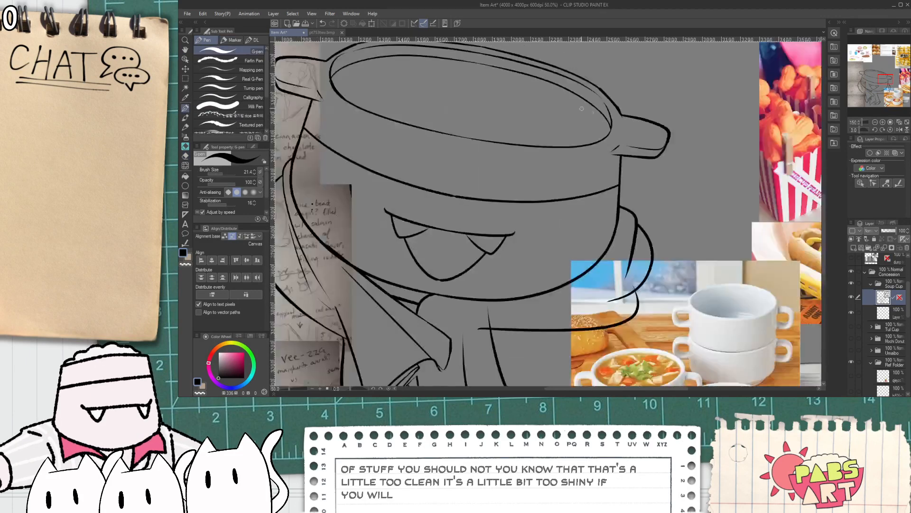
- Trim the crossing line ends at the far end of the bowl's inner rim, opposite the handle just cleaned up
scroll(581, 109, up, 4)
key(e)
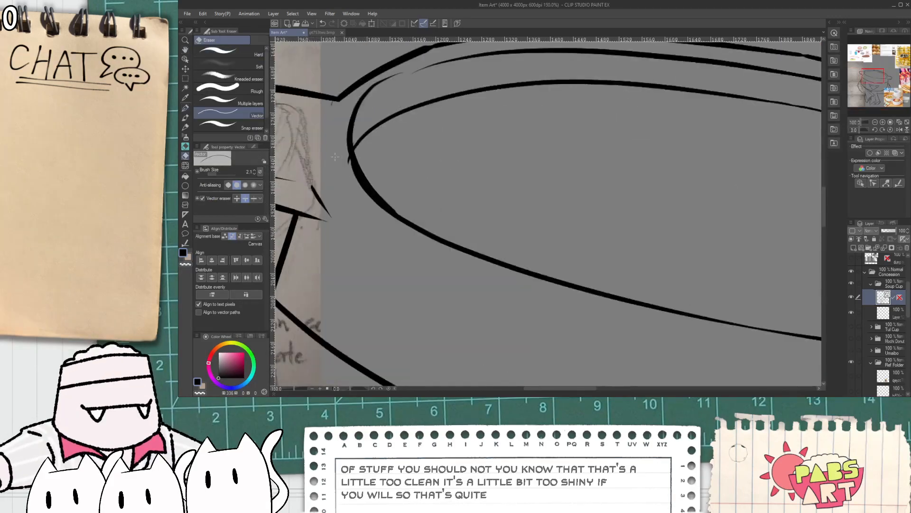
scroll(524, 189, down, 3)
- Draw a jagged cat-eared outline rising out of the bowl with the G-pen, ending at the rim beside the handle
key(p)
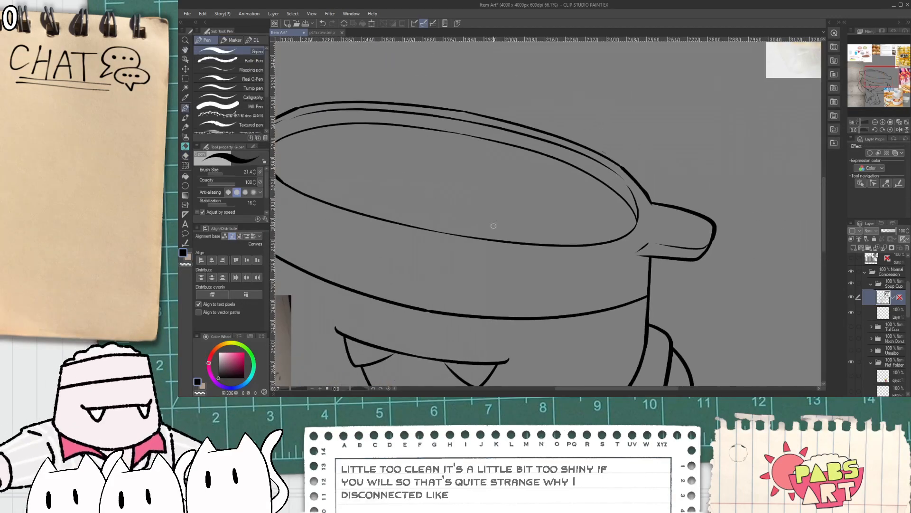
scroll(466, 183, down, 1)
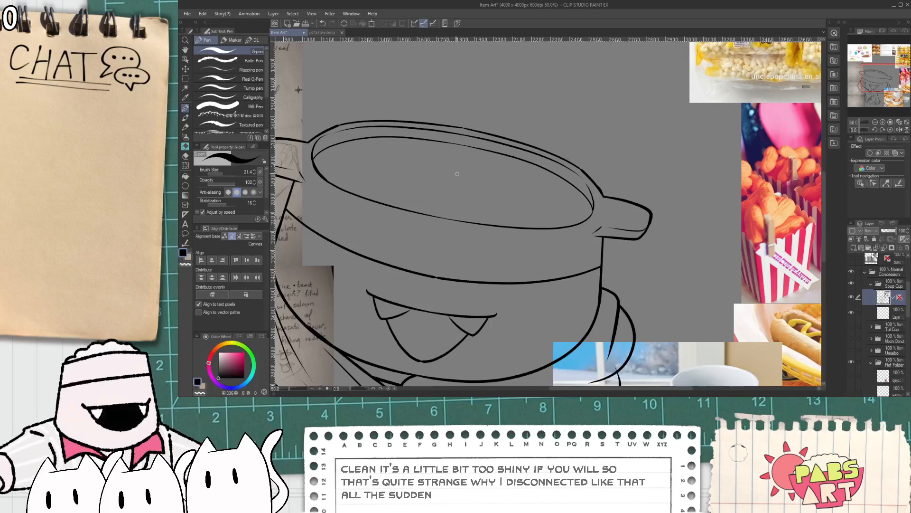
drag(451, 156, 506, 53)
key(ctrl+z)
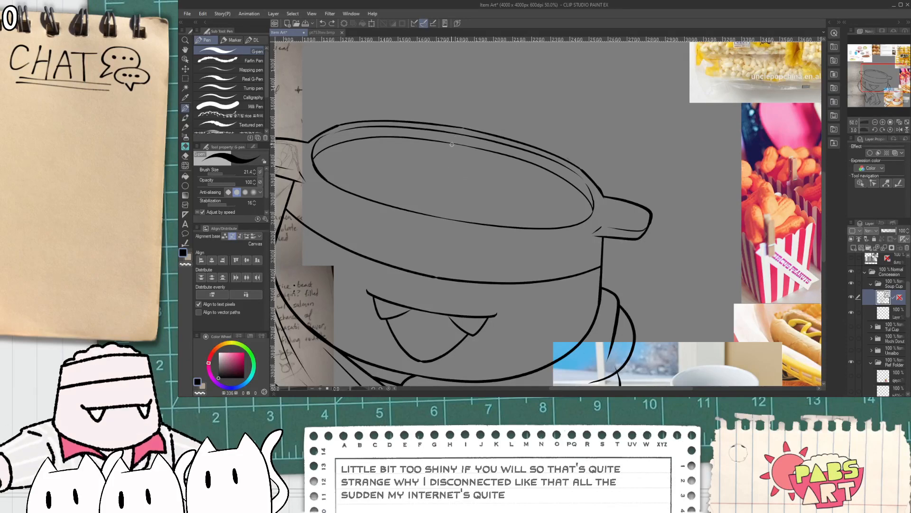
mouse_move(456, 147)
mouse_down()
mouse_move(501, 75)
mouse_move(524, 59)
mouse_move(553, 102)
mouse_move(609, 77)
mouse_up()
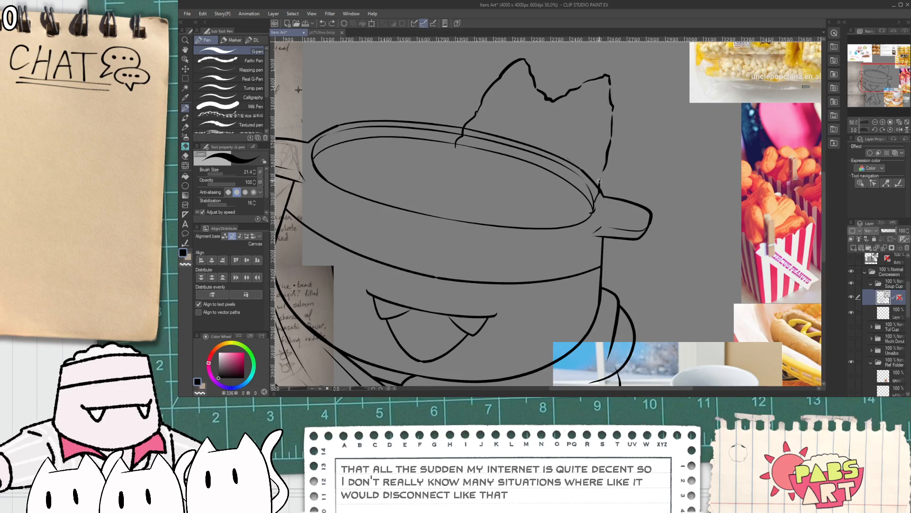
- Erase rim line sections that run through the cat-eared shape with the vector eraser
key(e)
drag(601, 180, 574, 192)
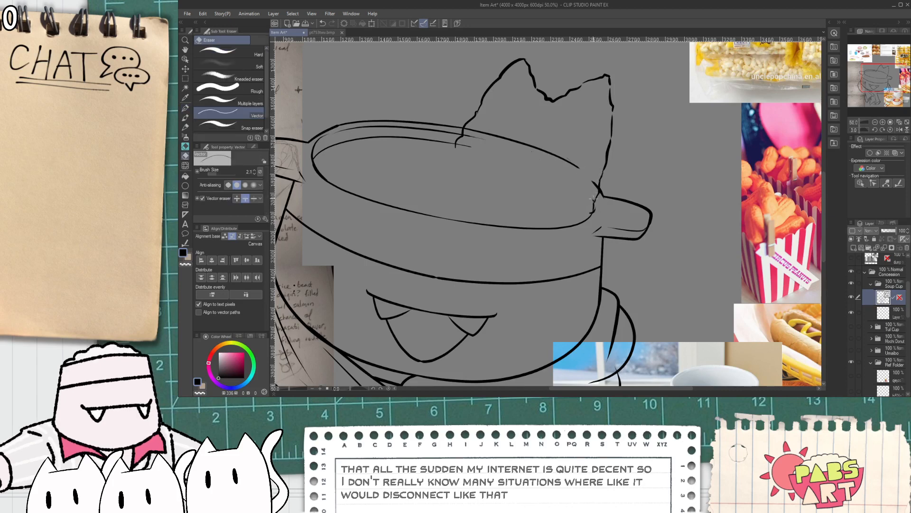
scroll(596, 189, up, 1)
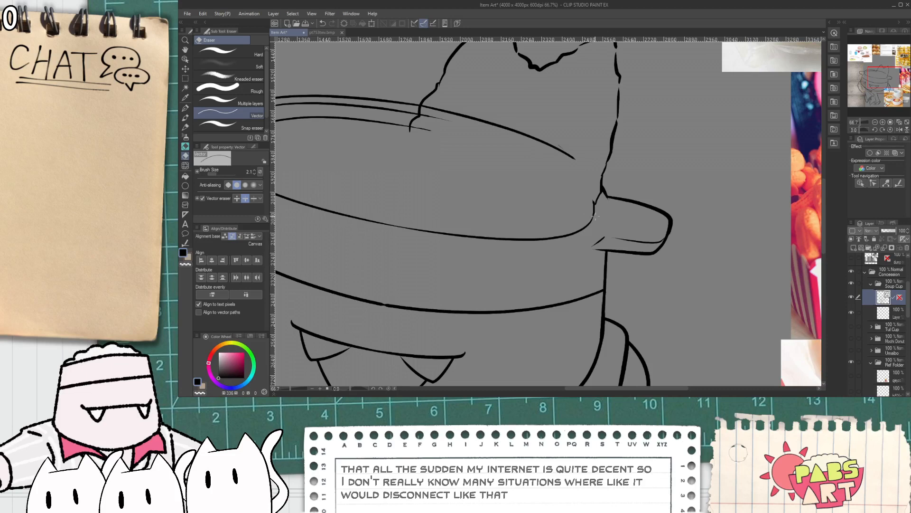
- Draw the cat-eared shape's bumpy lower edge inside the bowl with the G-pen, from the back rim to the handle side
key(p)
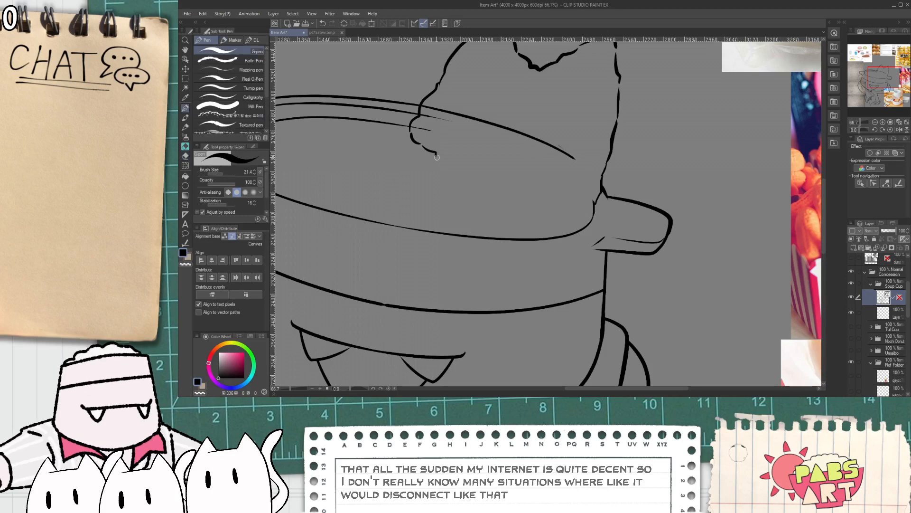
key(ctrl+z)
key(ctrl+z)
mouse_move(446, 173)
mouse_down()
mouse_move(515, 209)
mouse_move(558, 220)
mouse_move(594, 217)
mouse_up()
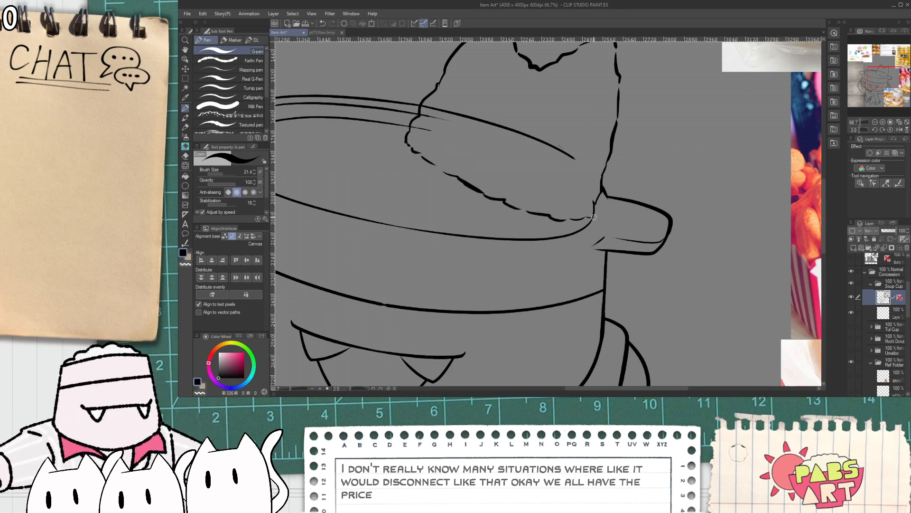
- Erase the remaining rim lines inside the cat-eared shape and the stray line ends beside the handle
scroll(593, 217, up, 1)
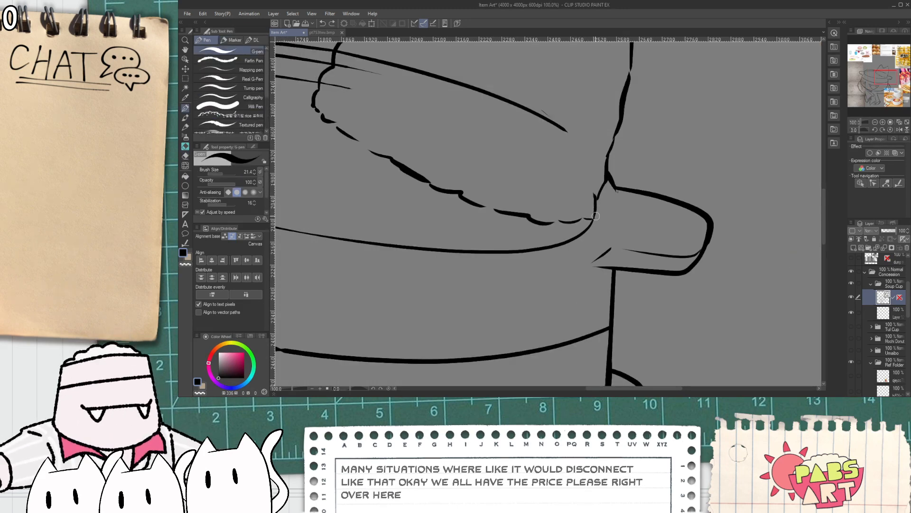
key(e)
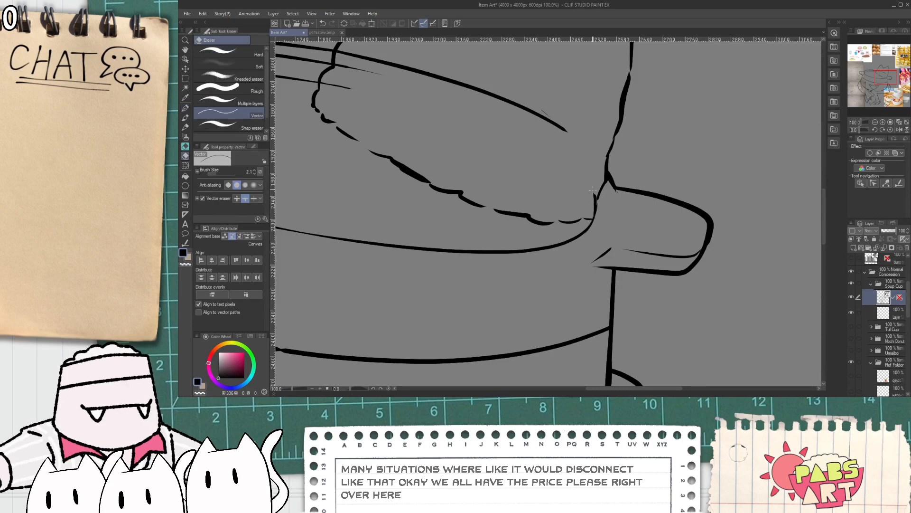
scroll(595, 196, down, 2)
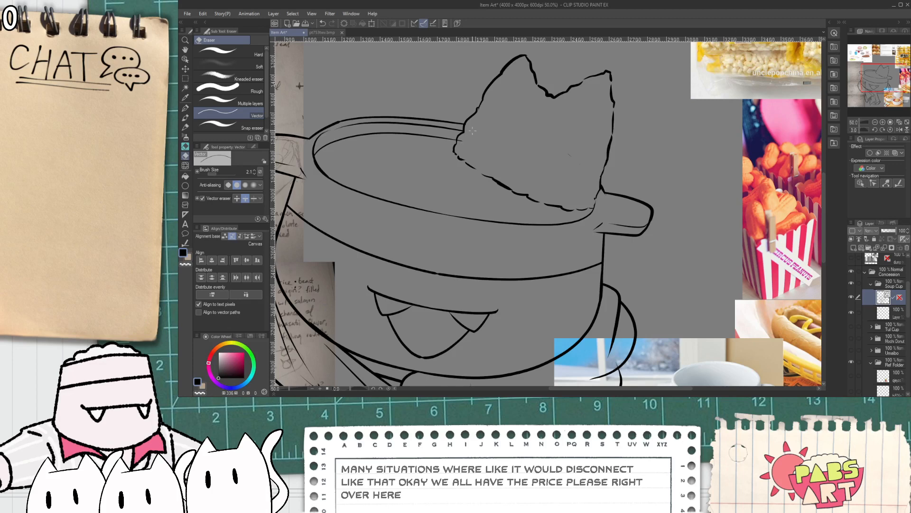
- Draw a cluster of small solid black oval marks below the cat-eared shape's first ear with the G-pen
scroll(472, 130, up, 3)
key(p)
scroll(510, 151, down, 1)
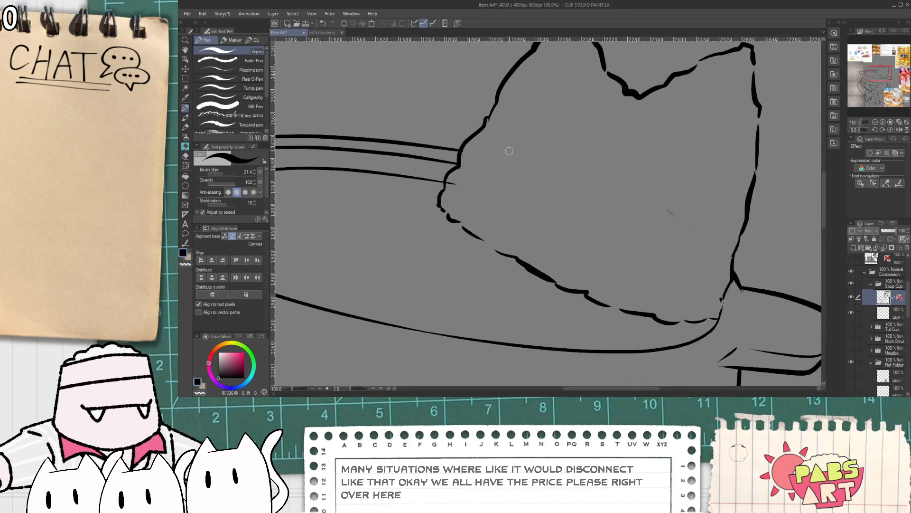
key(ctrl+z)
mouse_move(545, 121)
mouse_down()
mouse_move(555, 141)
mouse_move(544, 148)
mouse_move(551, 141)
mouse_move(529, 128)
mouse_move(535, 146)
mouse_move(533, 132)
mouse_move(559, 112)
mouse_up()
key(ctrl+z)
key(ctrl+z)
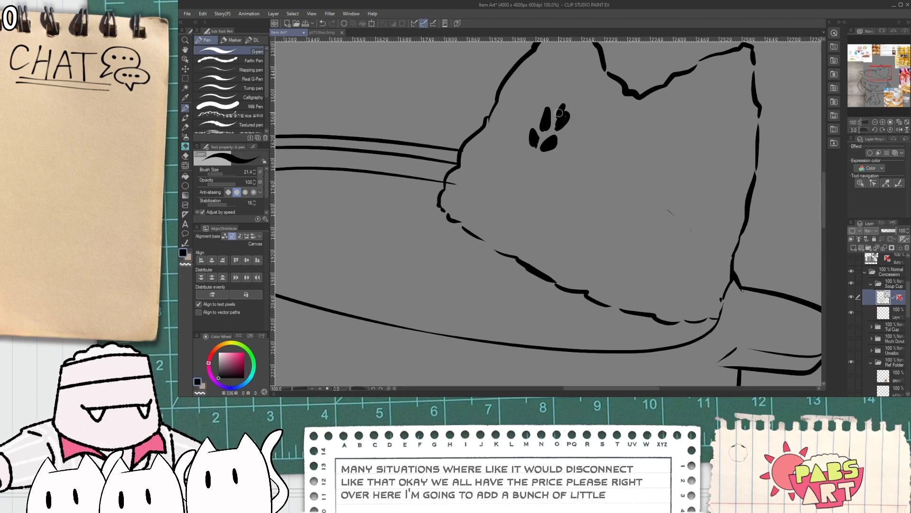
mouse_move(526, 166)
mouse_down()
mouse_move(531, 150)
mouse_move(545, 148)
mouse_up()
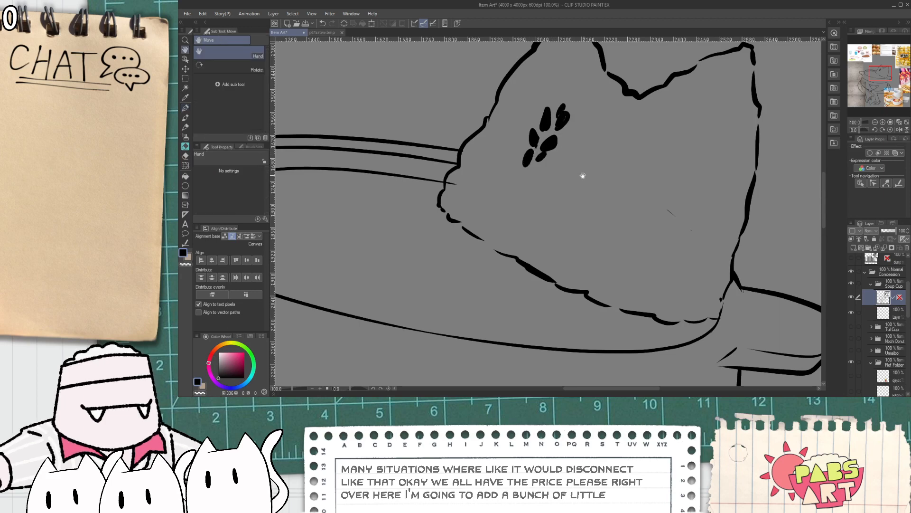
- Duplicate the cluster of oval marks and place the copy below the cat-eared shape's second ear as a matching eye
scroll(521, 189, right, 3)
key(e)
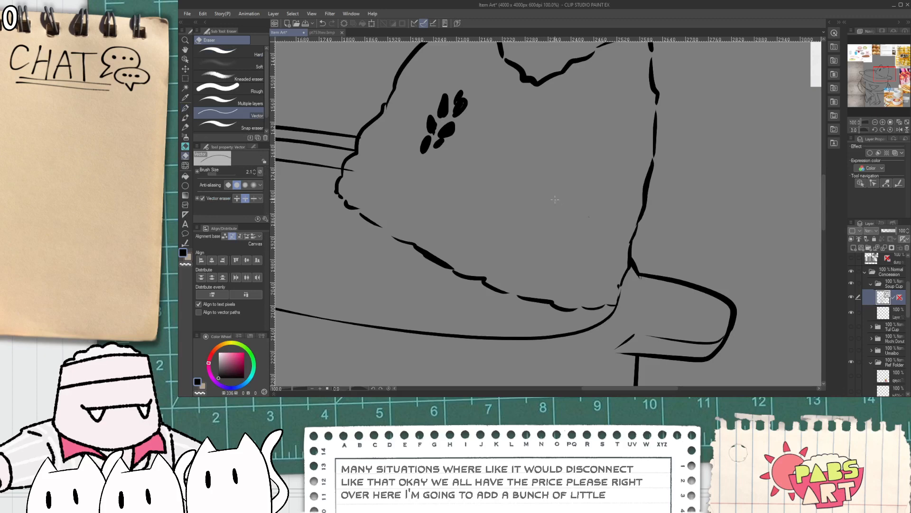
key(o)
drag(423, 86, 484, 203)
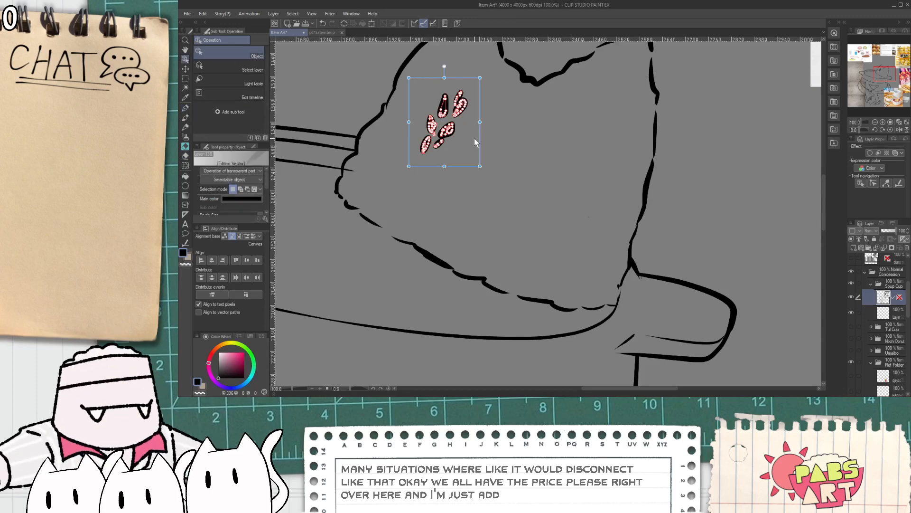
key(ctrl+c)
key(ctrl+v)
drag(482, 149, 580, 190)
click(600, 168)
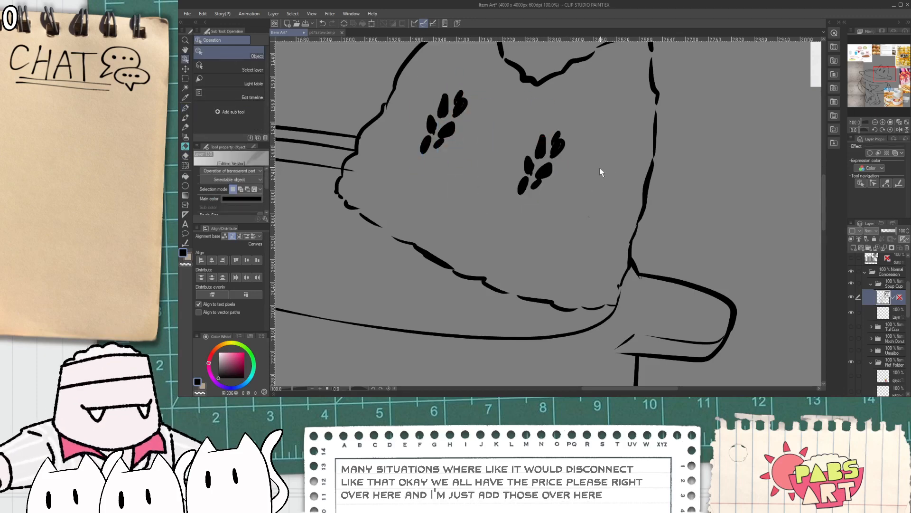
- Draw the first curved grain contours inside the cat-eared shape's bumpy edge, next to the bowl's back rim
scroll(354, 192, up, 2)
key(e)
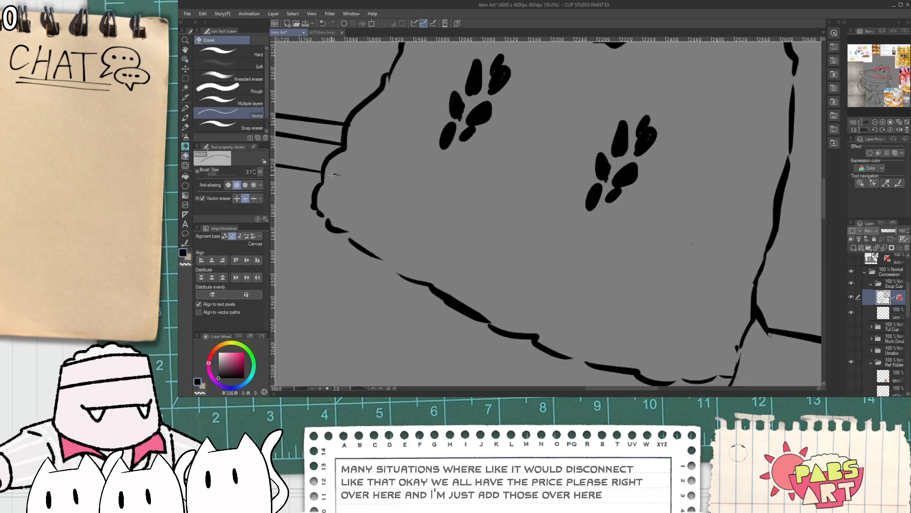
key(p)
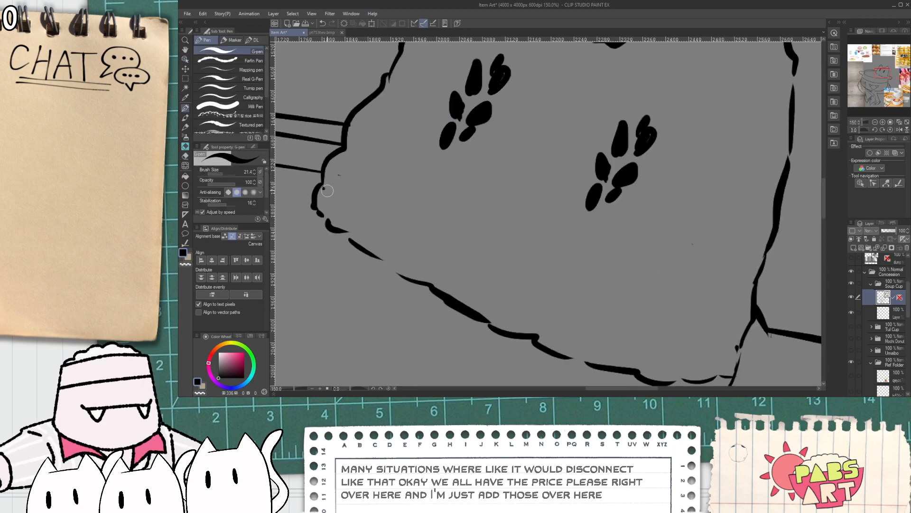
mouse_move(328, 190)
mouse_down()
mouse_move(339, 153)
mouse_move(338, 182)
mouse_move(354, 183)
mouse_move(348, 159)
mouse_move(366, 164)
mouse_up()
key(ctrl+z)
key(ctrl+z)
key(e)
drag(351, 122, 351, 127)
key(ctrl+z)
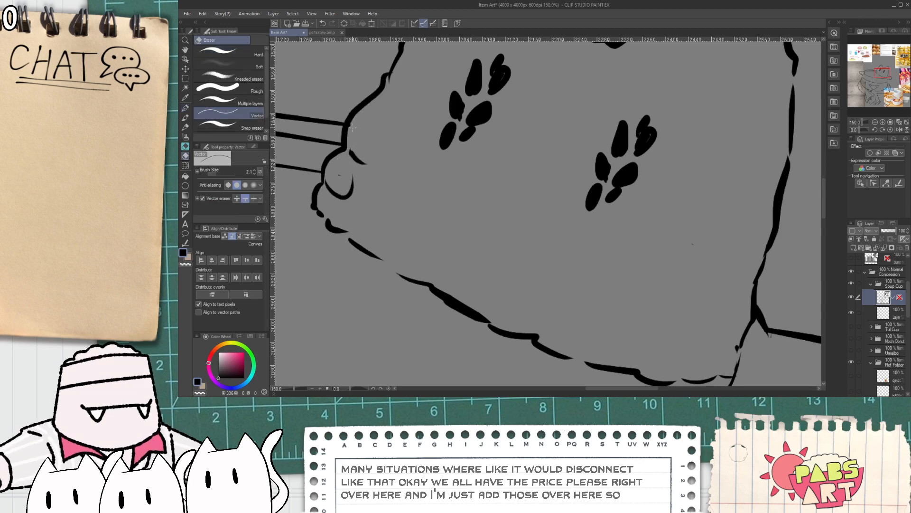
- Draw crescent-shaped grain outlines with the G-pen between the bumpy edge and the first eye cluster
key(space)
mouse_move(383, 91)
mouse_down()
mouse_move(370, 159)
mouse_move(391, 121)
mouse_move(396, 137)
mouse_up()
key(p)
key(e)
key(p)
mouse_move(379, 179)
mouse_down()
mouse_move(392, 204)
mouse_move(402, 191)
mouse_move(386, 195)
mouse_move(419, 192)
mouse_up()
key(ctrl+z)
drag(364, 282, 392, 294)
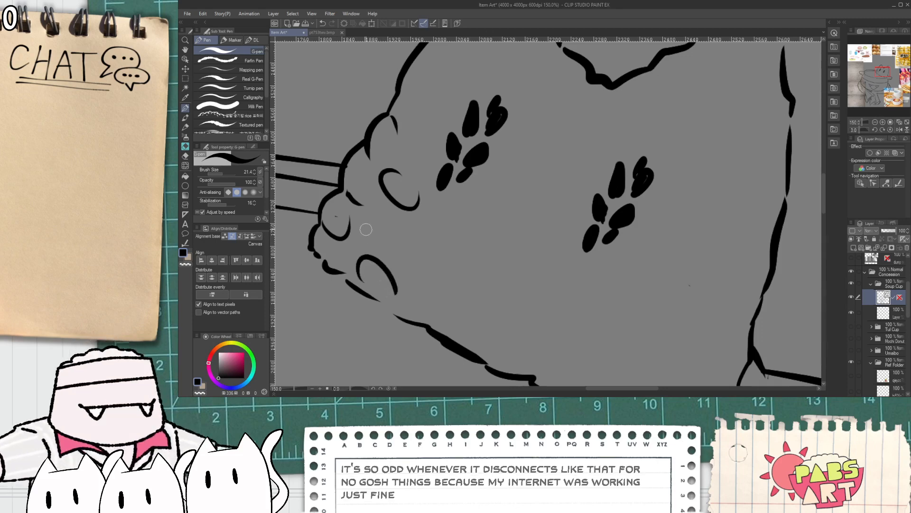
mouse_move(361, 224)
mouse_down()
mouse_move(394, 246)
mouse_move(367, 225)
mouse_up()
scroll(426, 261, down, 1)
scroll(427, 261, down, 1)
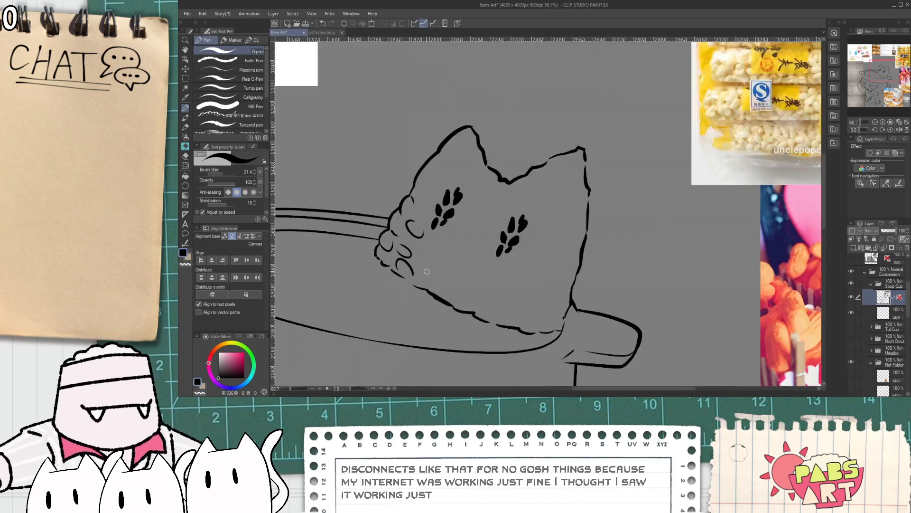
- Add short curved grain strokes spreading inward from the cat-eared shape's lower corner near the back rim
scroll(385, 252, up, 3)
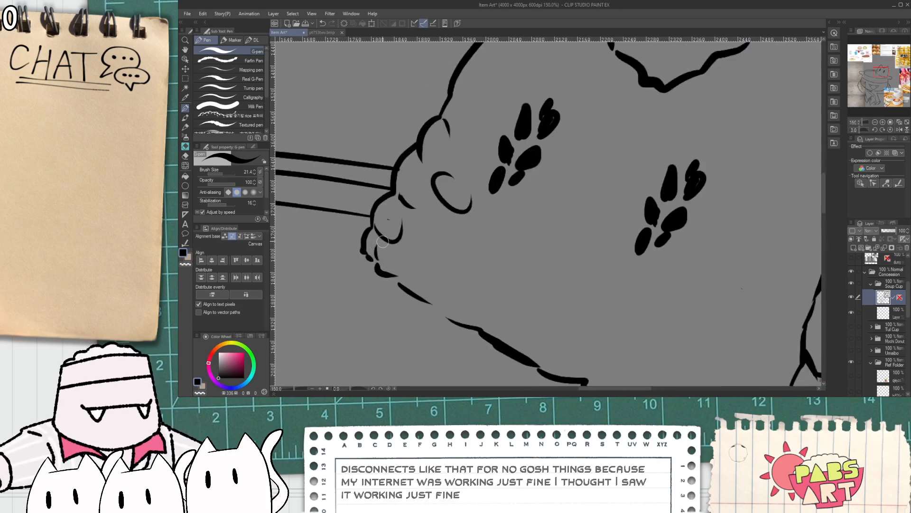
drag(397, 247, 411, 273)
drag(405, 224, 416, 245)
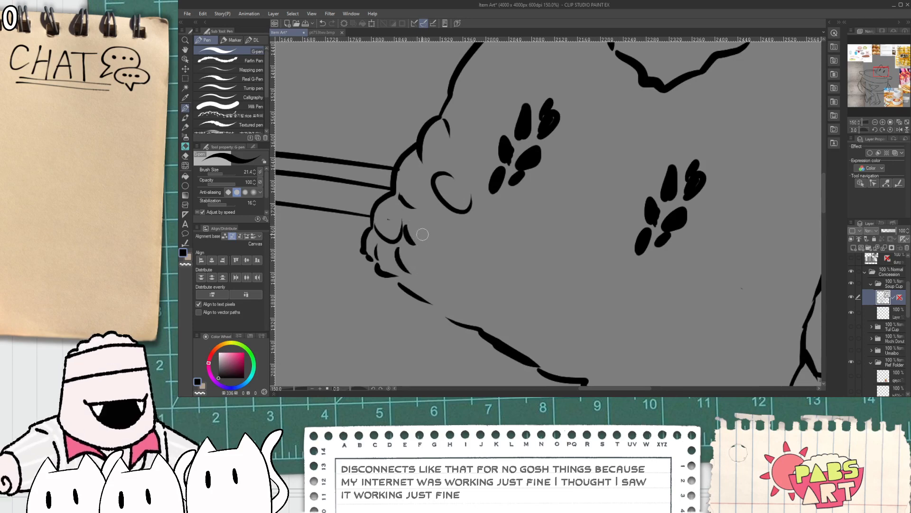
mouse_move(416, 209)
mouse_down()
mouse_move(435, 216)
mouse_move(457, 293)
mouse_up()
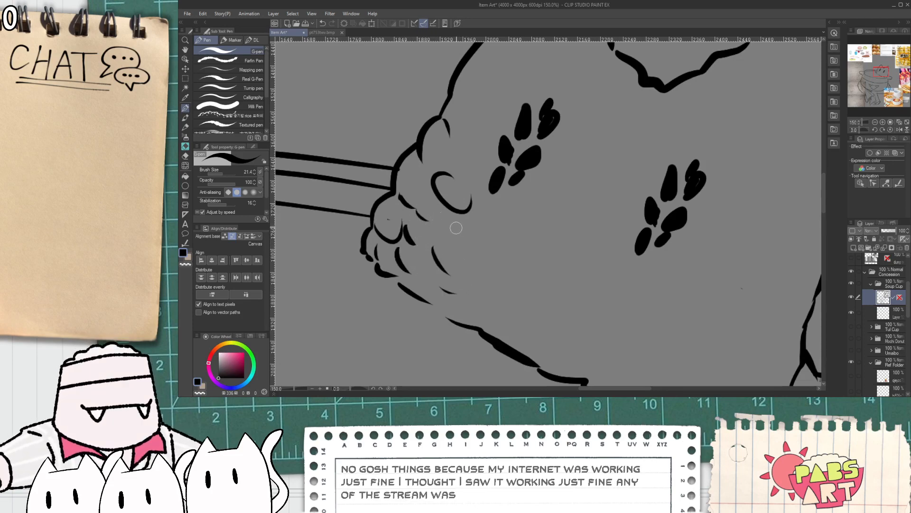
drag(454, 229, 466, 238)
drag(478, 277, 490, 280)
drag(469, 244, 480, 250)
- Add a few short grain strokes just above the cat-eared shape's lower edge, toward the bowl handle
scroll(493, 248, down, 2)
scroll(545, 310, up, 1)
mouse_move(544, 310)
mouse_down()
mouse_move(488, 277)
mouse_move(515, 285)
mouse_up()
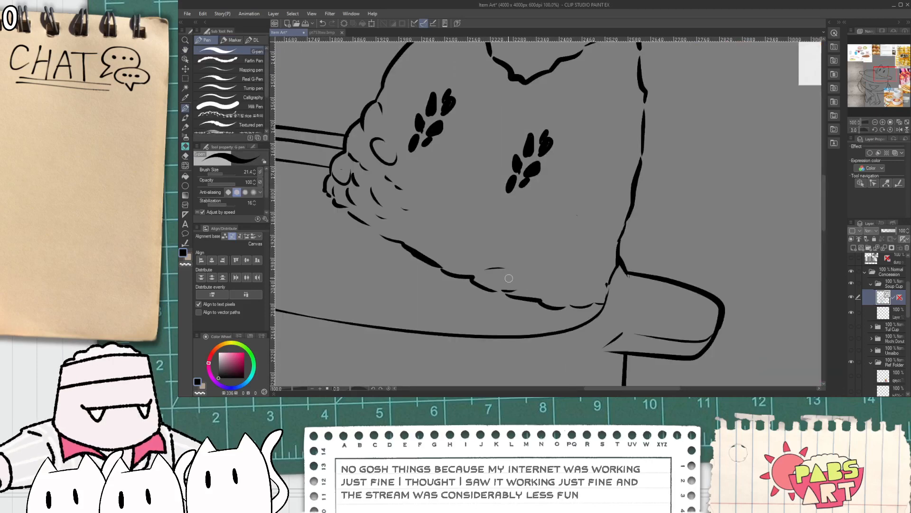
drag(530, 284, 542, 282)
- Examine the reference sketches and the green curry photo for ideas on filling the soup bowl
scroll(567, 309, down, 6)
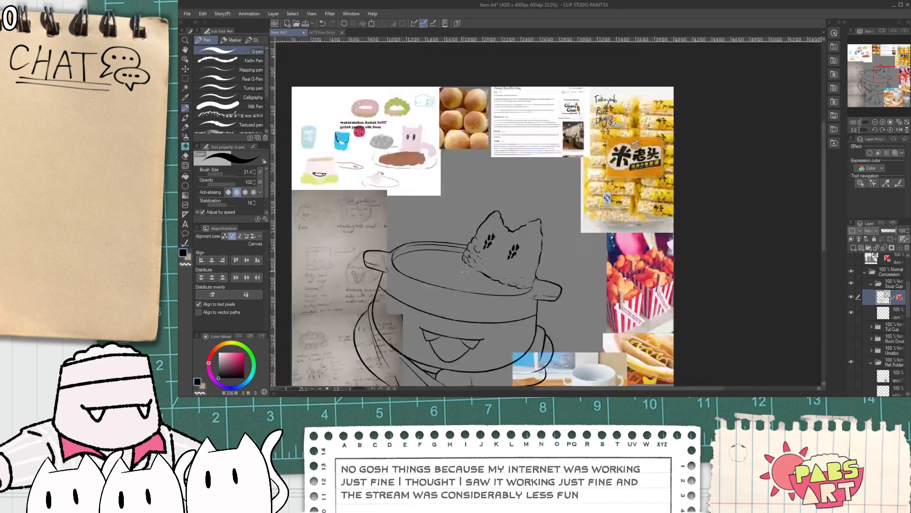
scroll(396, 200, up, 2)
scroll(396, 201, up, 1)
scroll(311, 265, up, 1)
drag(311, 266, 337, 185)
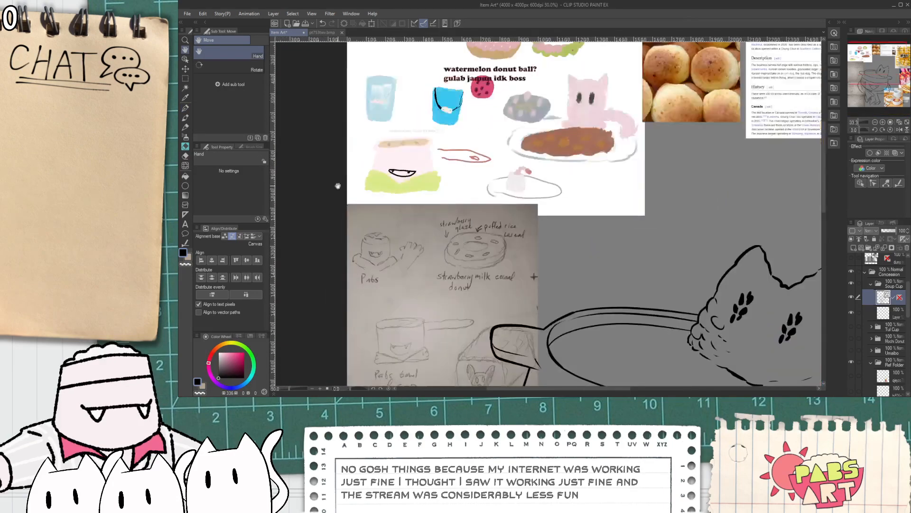
drag(414, 250, 422, 258)
mouse_move(485, 365)
mouse_down()
mouse_move(480, 264)
mouse_move(441, 224)
mouse_up()
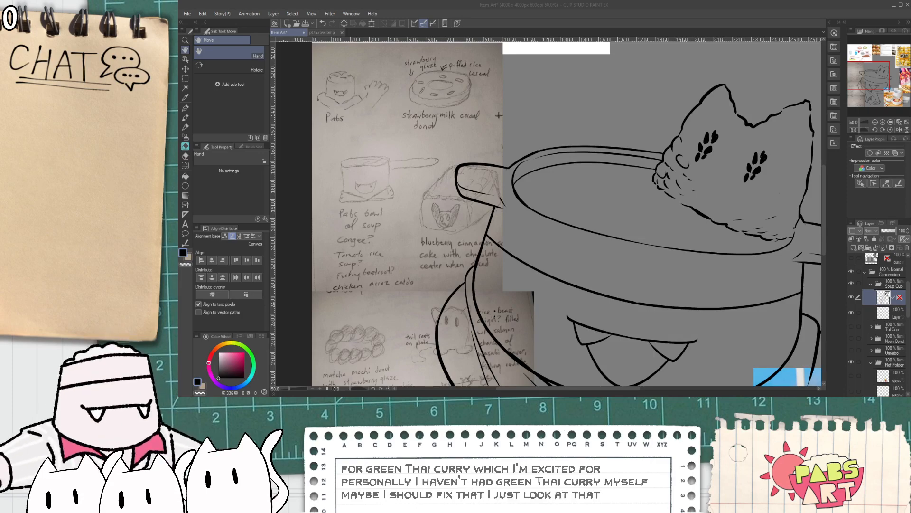
scroll(583, 293, up, 7)
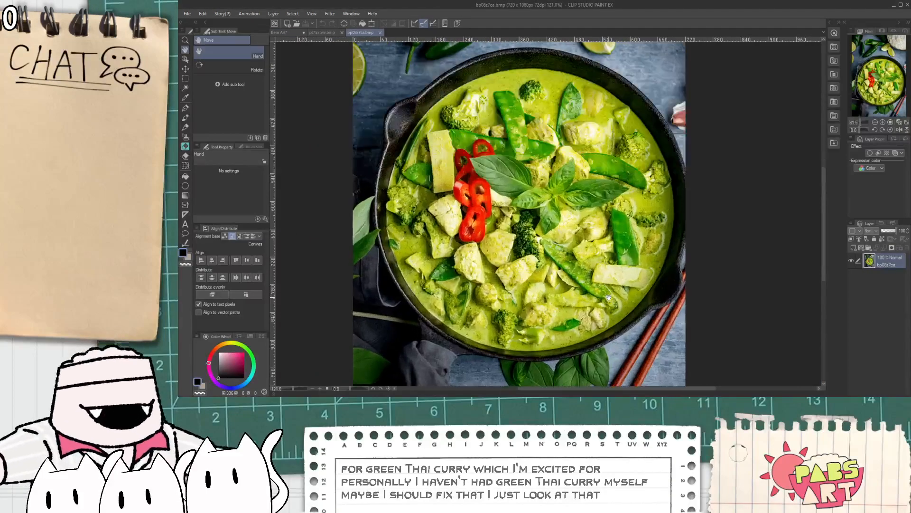
scroll(582, 294, down, 2)
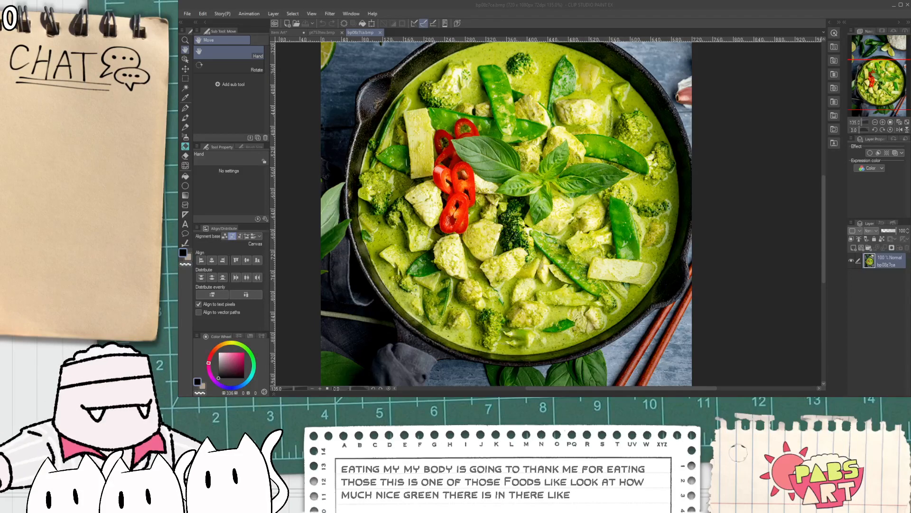
- Copy the entire green curry photo and paste it into the Item Art canvas inside the Ref Folder
click(597, 9)
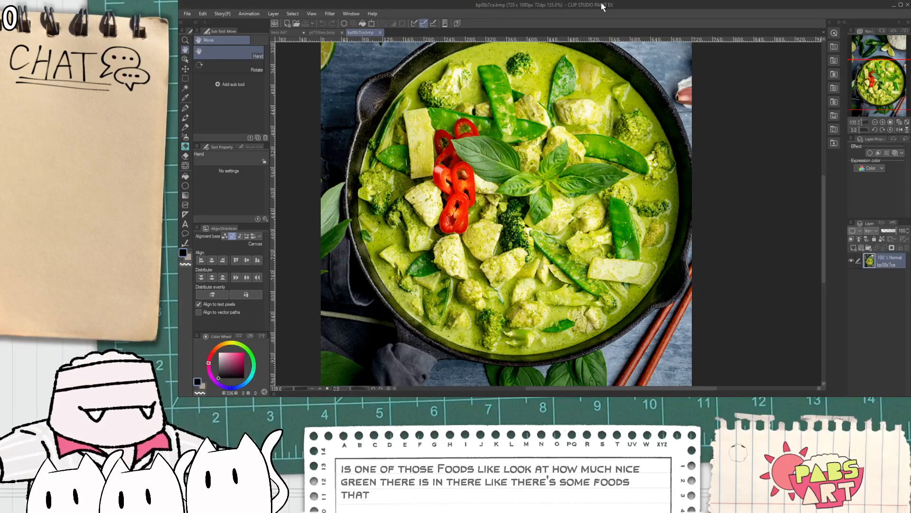
key(ctrl+a)
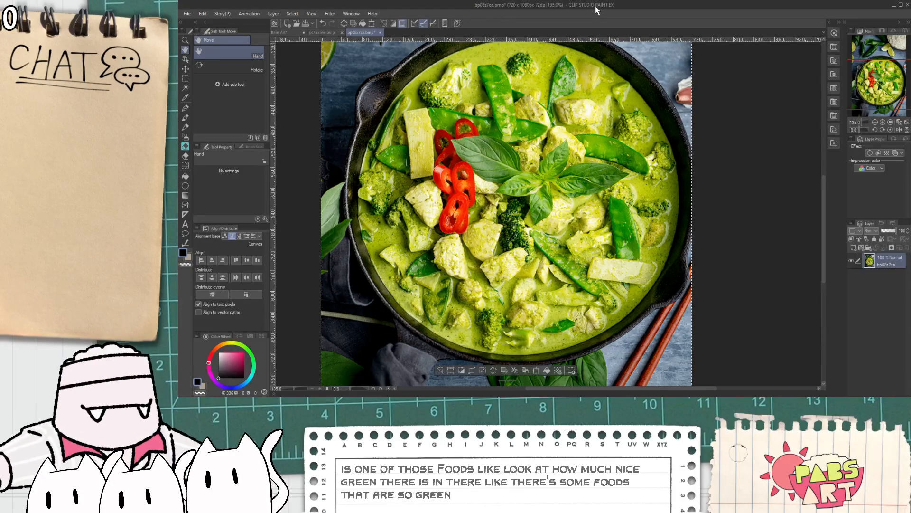
click(311, 33)
click(291, 33)
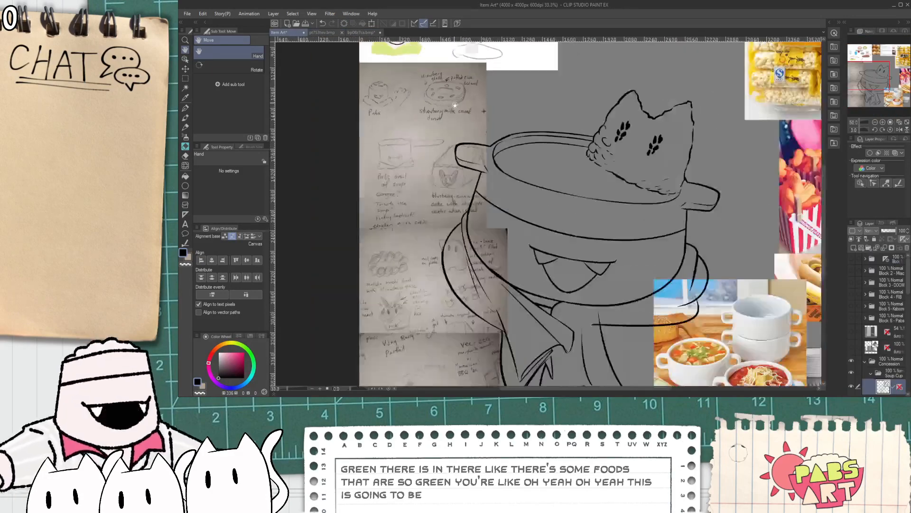
scroll(900, 369, down, 3)
click(892, 371)
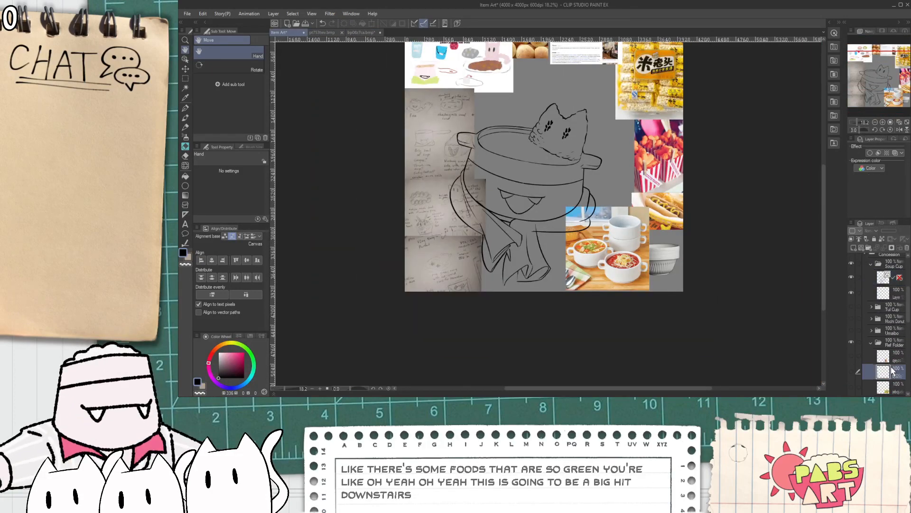
click(882, 356)
key(ctrl+v)
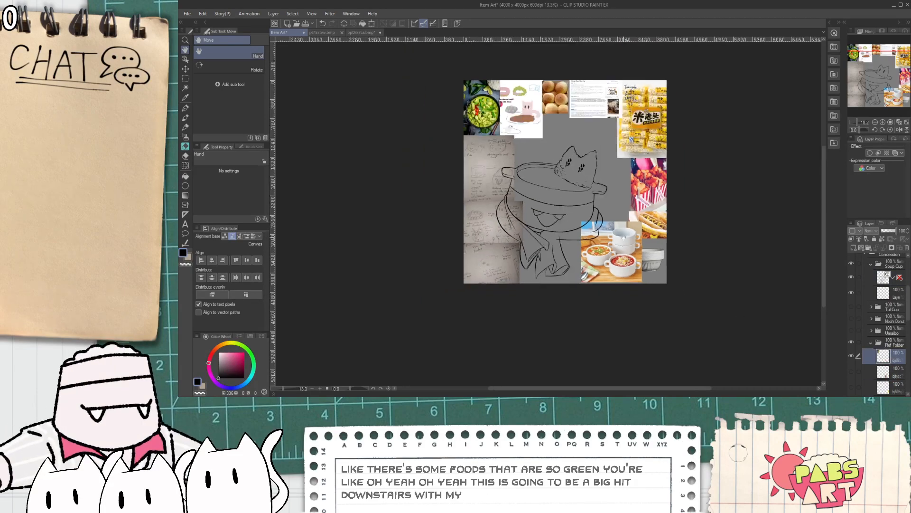
- Move the pasted curry photo between the food doodle sheet and the Chung Chun Rice Dog article
scroll(525, 119, up, 3)
key(k)
drag(430, 149, 607, 160)
key(h)
scroll(578, 146, up, 1)
scroll(579, 145, down, 5)
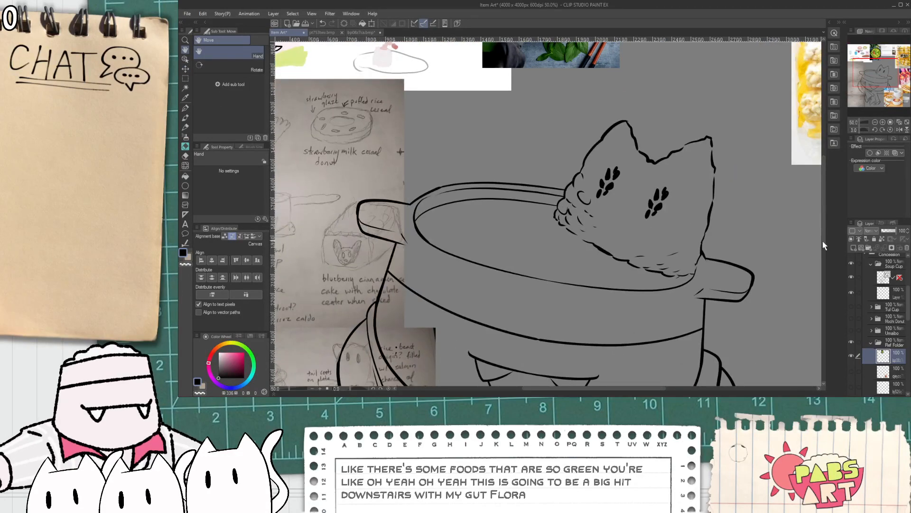
- Activate the line art layer in the Soup Cup folder and switch to the G-pen
click(884, 277)
scroll(569, 118, up, 4)
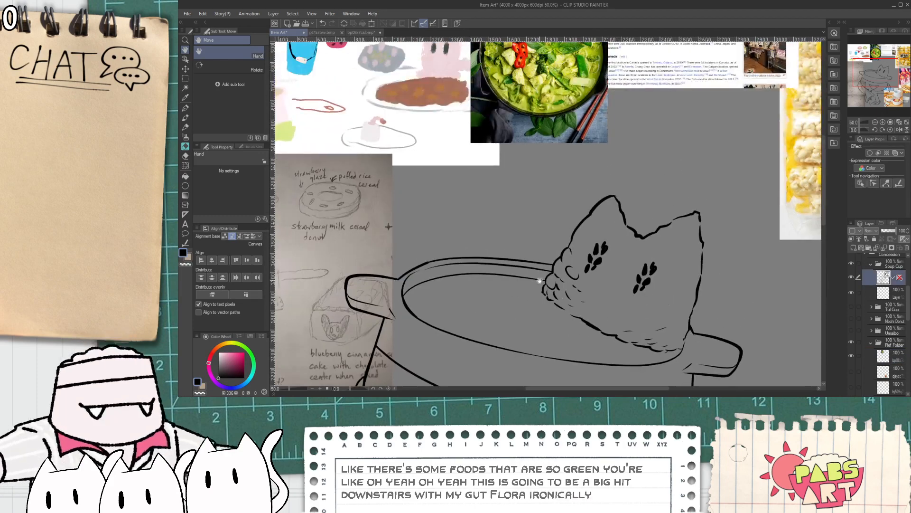
scroll(527, 196, down, 4)
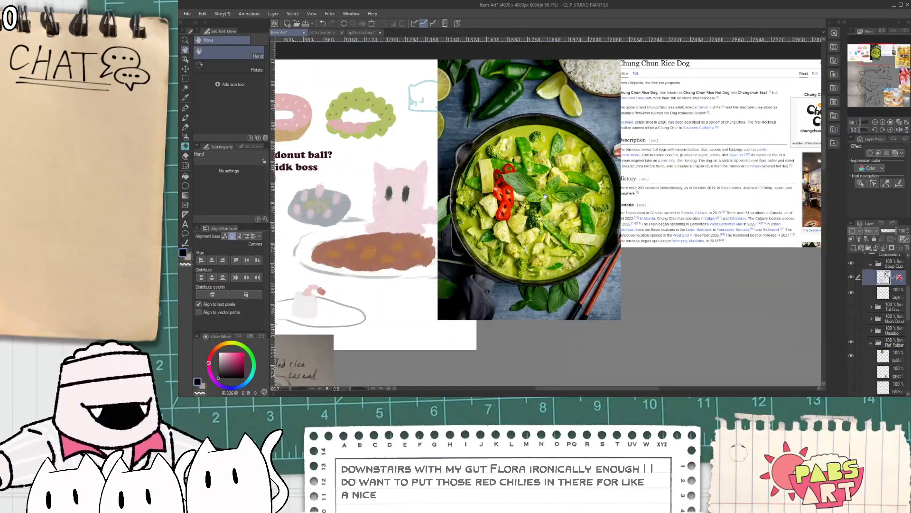
scroll(550, 211, down, 2)
scroll(455, 257, up, 4)
key(p)
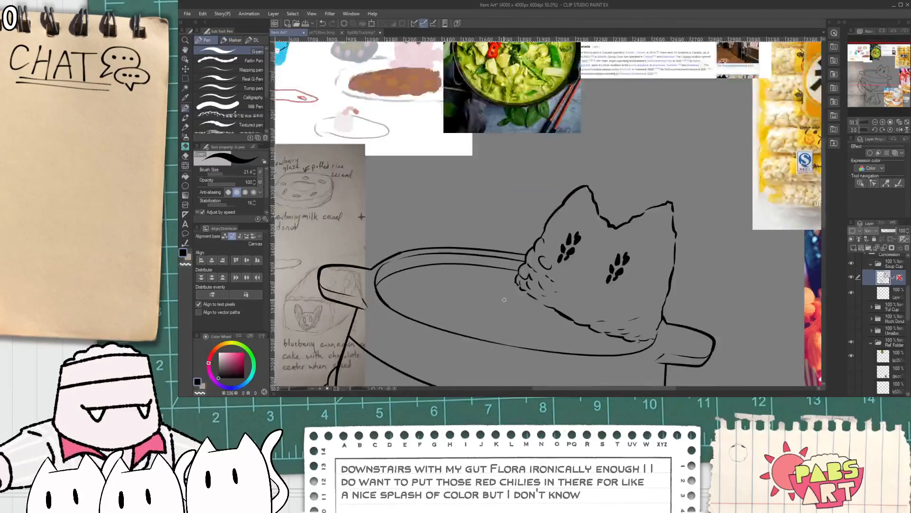
mouse_move(512, 286)
mouse_down()
mouse_move(489, 270)
mouse_move(546, 138)
mouse_up()
key(ctrl+z)
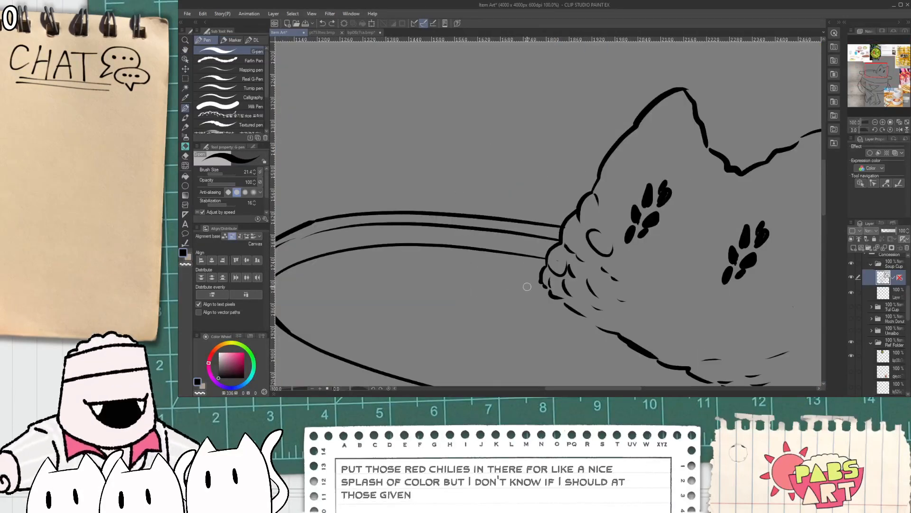
mouse_move(524, 286)
mouse_down()
mouse_move(497, 167)
mouse_move(531, 94)
mouse_move(569, 223)
mouse_up()
key(ctrl+z)
key(ctrl+z)
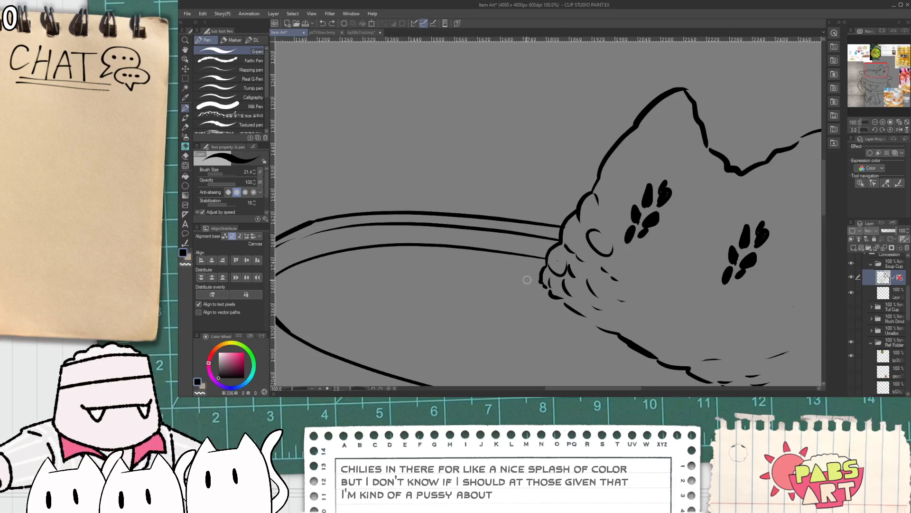
- Draw a large pointed leaf outline rising from the bowl beside the cat-eared shape and erase the stray ends at its tip
drag(524, 276, 492, 109)
mouse_move(515, 70)
mouse_down()
mouse_move(530, 61)
mouse_move(547, 228)
mouse_move(497, 63)
mouse_up()
key(ctrl+z)
key(e)
click(501, 76)
click(520, 66)
- Erase the bowl rim lines inside the leaf and the leaf line running into the cat-eared shape
scroll(574, 223, up, 1)
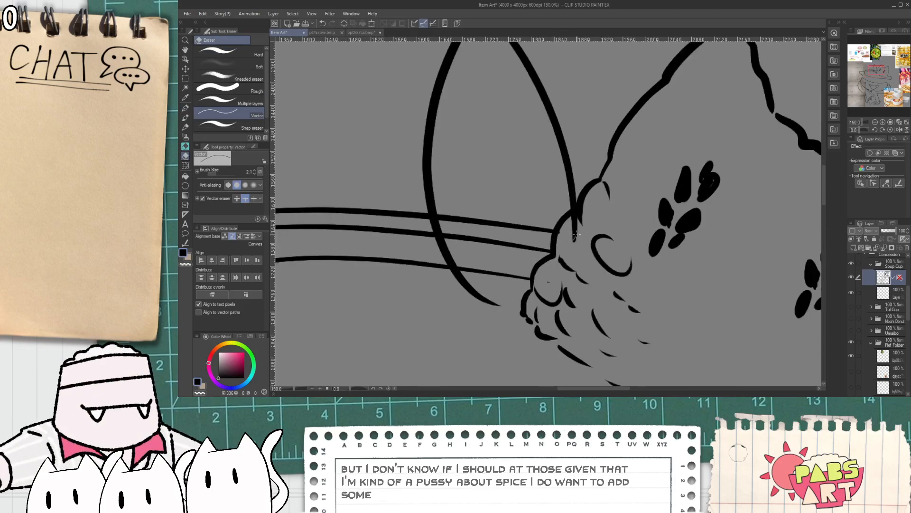
click(522, 250)
drag(515, 277, 539, 219)
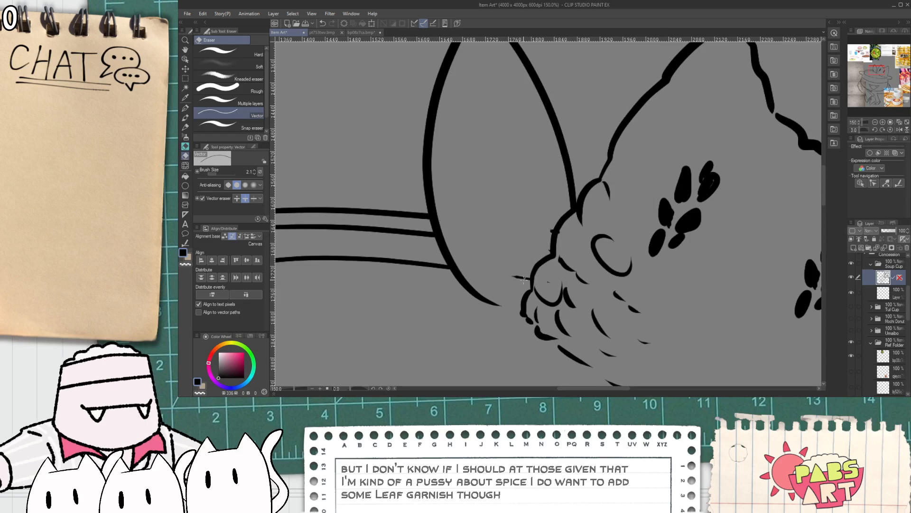
- Select and delete the leftover vector specks inside the leaf and along the cat-eared shape's bumpy edge
scroll(548, 248, up, 1)
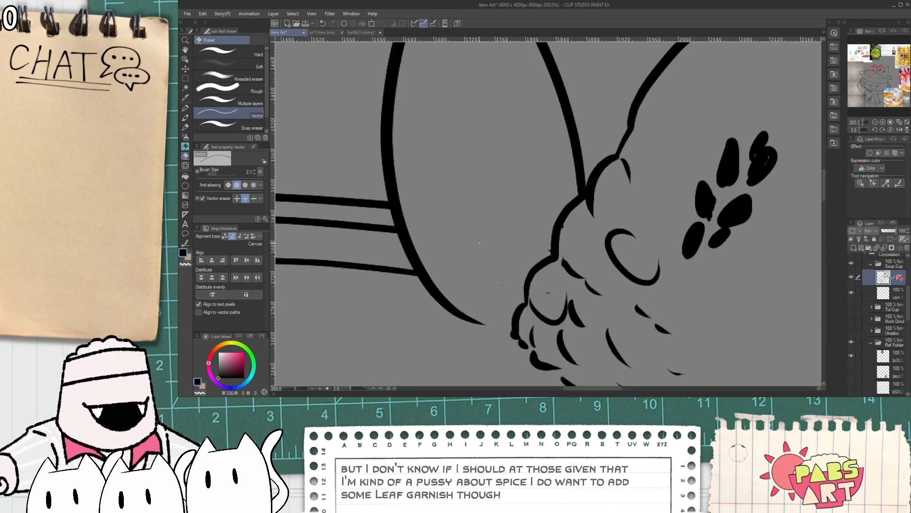
key(o)
mouse_move(463, 223)
mouse_down()
mouse_move(520, 262)
mouse_move(527, 284)
mouse_up()
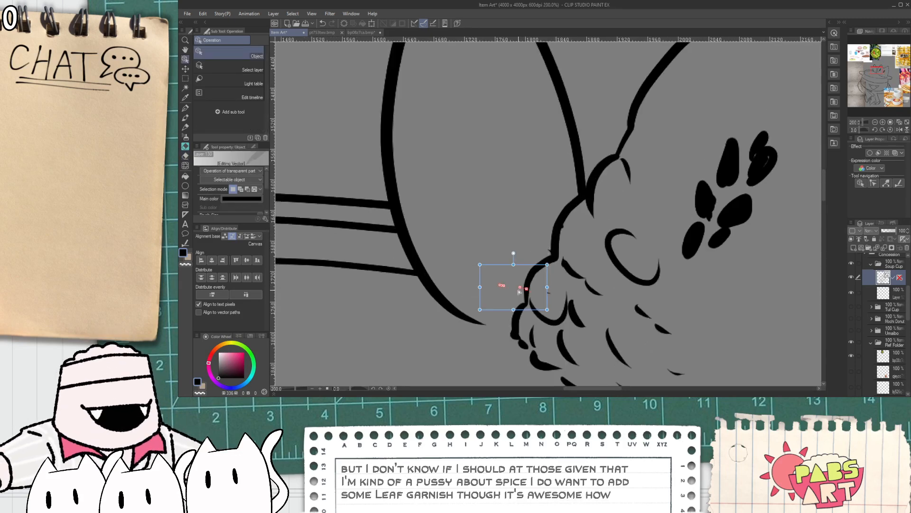
click(551, 290)
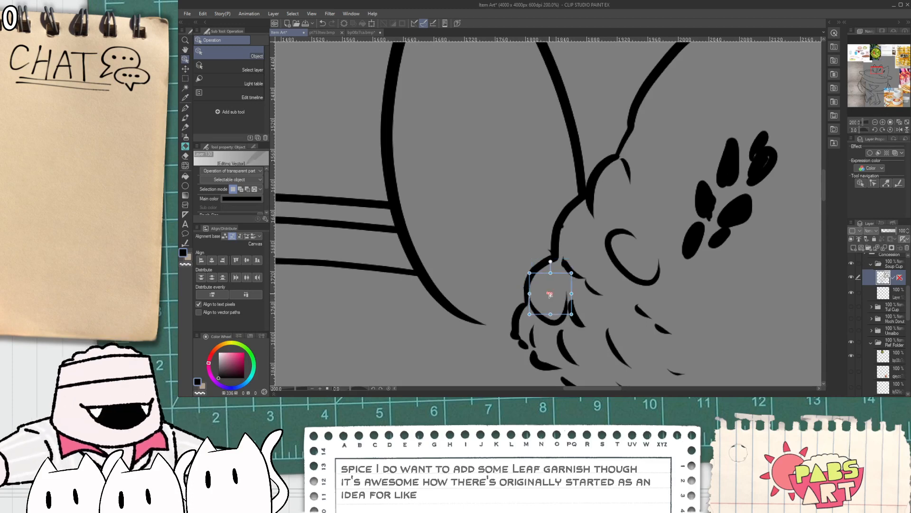
click(553, 244)
click(565, 208)
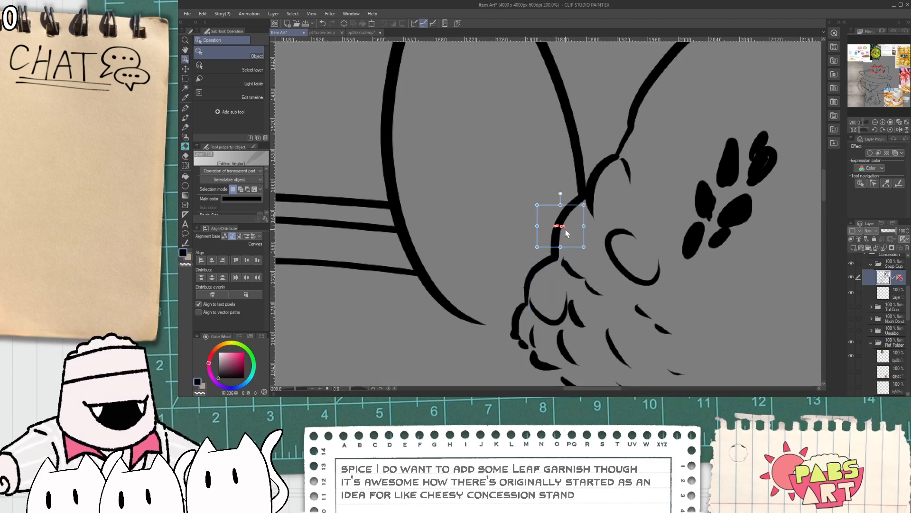
click(510, 242)
- Draw the leaf's central vein with tapered G-pen strokes from its base toward the tip
key(p)
scroll(494, 260, down, 2)
mouse_move(522, 283)
mouse_down()
mouse_move(474, 126)
mouse_move(477, 97)
mouse_up()
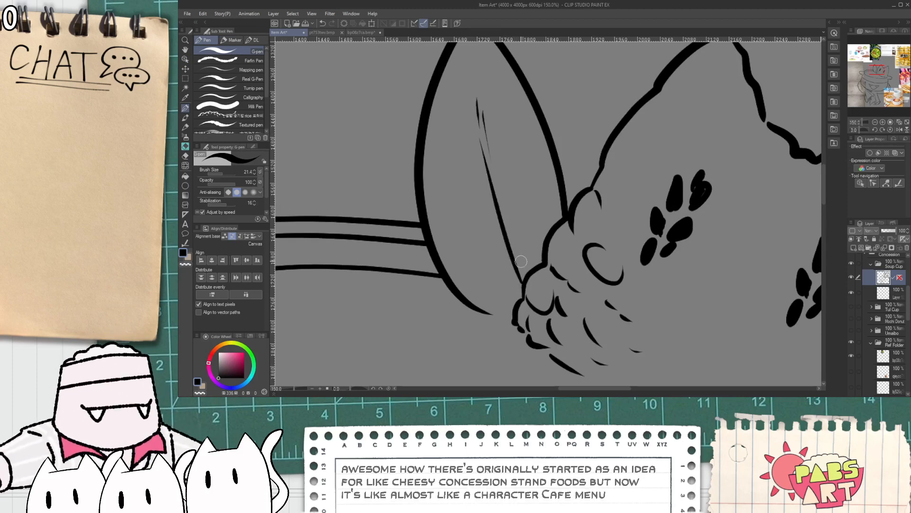
- Draw tapered side veins branching from both sides of the large leaf's central vein
scroll(531, 234, down, 1)
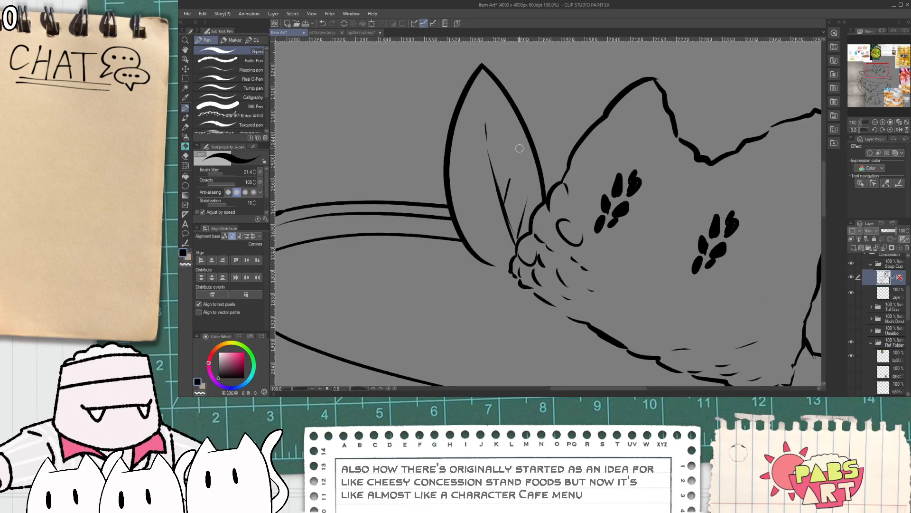
drag(495, 174, 513, 115)
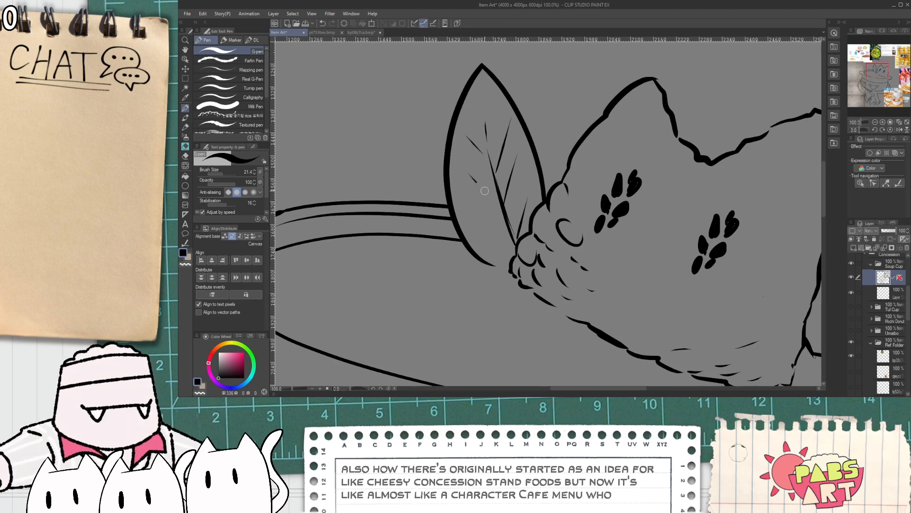
mouse_move(466, 169)
mouse_down()
mouse_move(499, 185)
mouse_move(509, 222)
mouse_up()
key(ctrl+z)
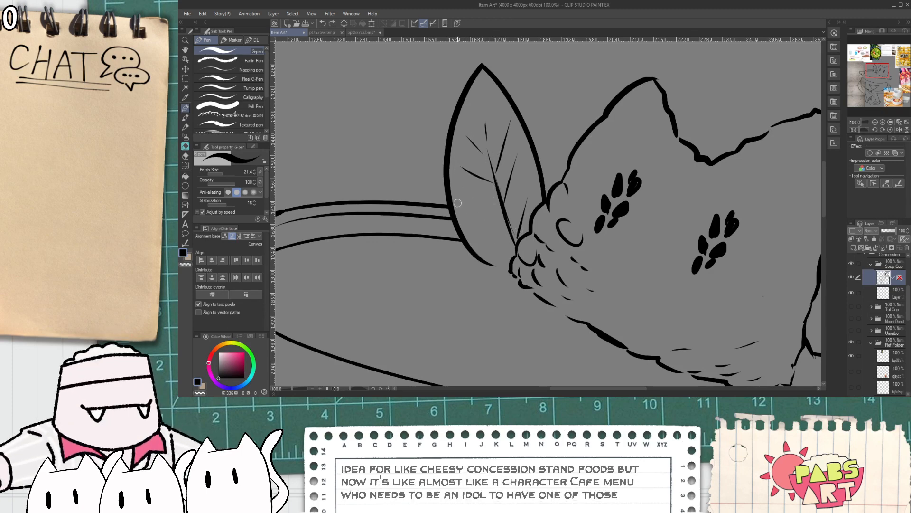
- Draw a smaller veined leaf between the large leaf and the cat-eared shape, erasing its overlapping lines and stray tip ends
scroll(511, 251, down, 3)
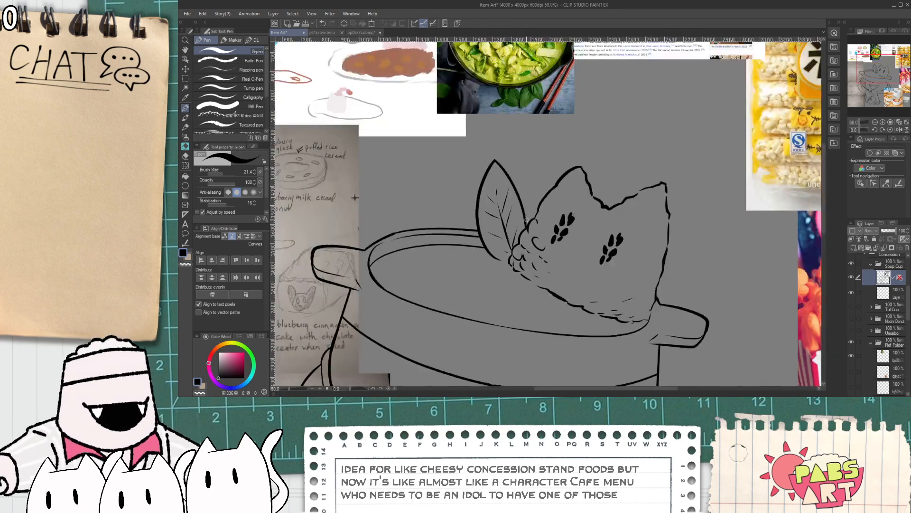
scroll(526, 220, up, 1)
drag(513, 209, 553, 192)
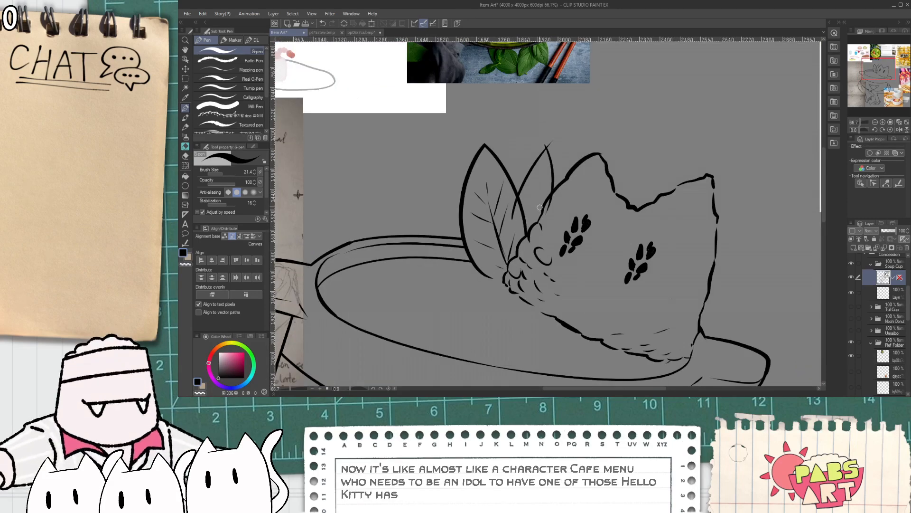
key(e)
scroll(536, 166, up, 1)
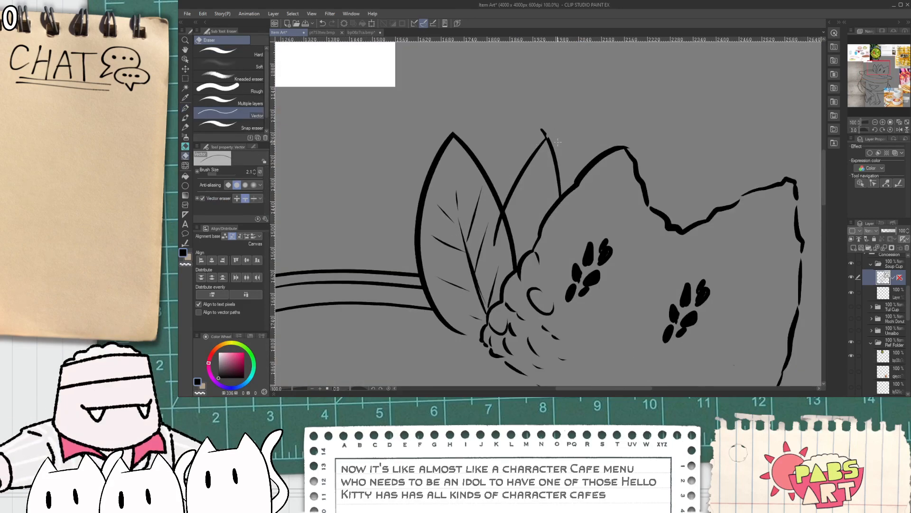
scroll(502, 226, up, 1)
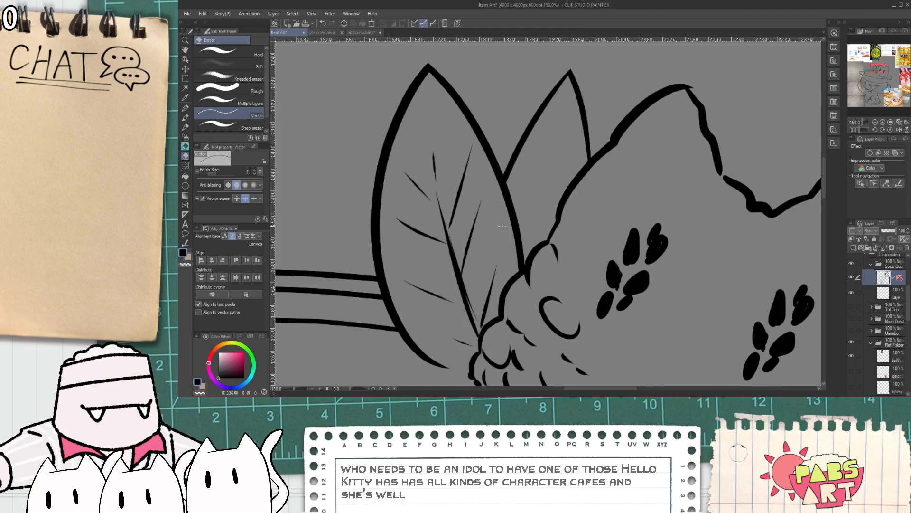
key(p)
mouse_move(527, 257)
mouse_down()
mouse_move(556, 150)
mouse_move(530, 211)
mouse_move(550, 258)
mouse_up()
- Examine the vegetables in the green curry reference photo
scroll(564, 164, down, 4)
key(space)
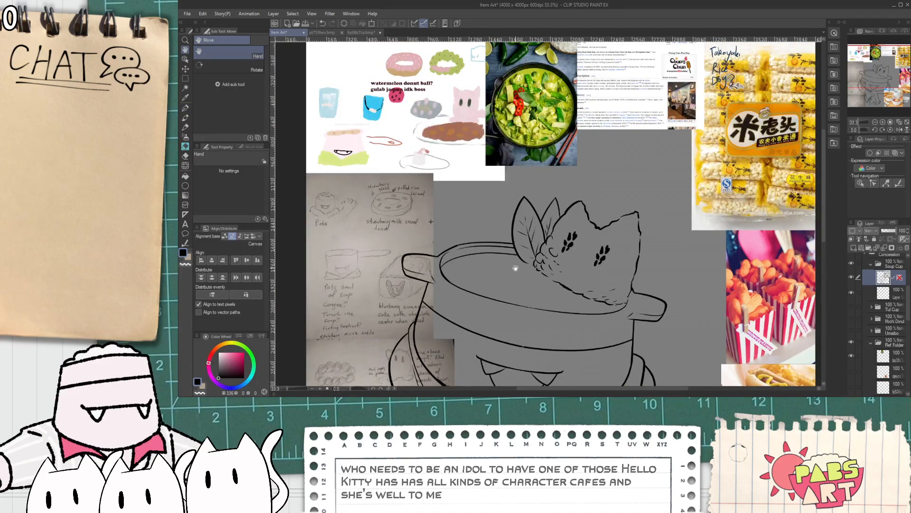
scroll(518, 270, up, 2)
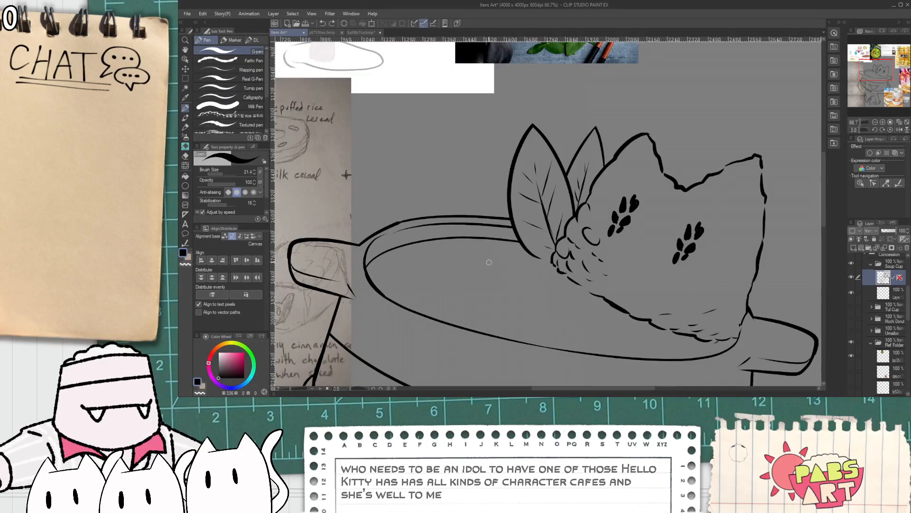
scroll(461, 256, down, 2)
key(space)
scroll(508, 170, up, 4)
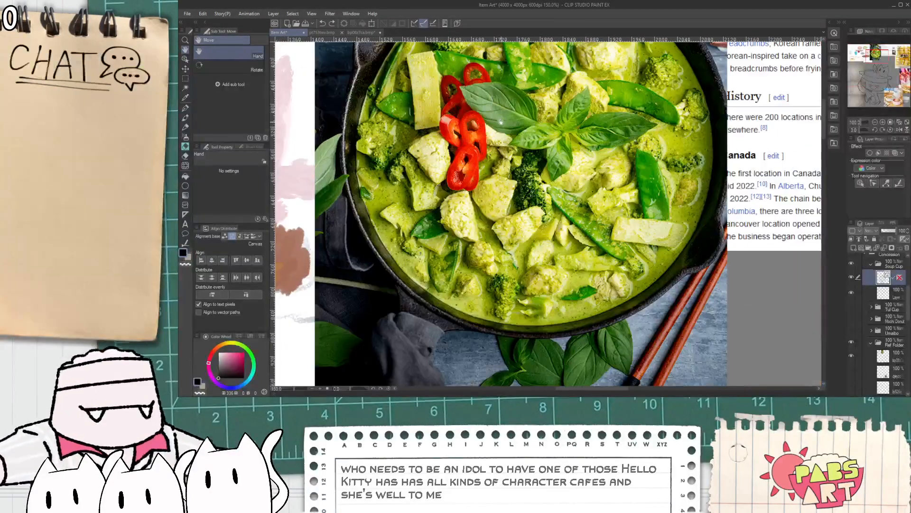
scroll(508, 170, down, 3)
scroll(506, 143, down, 2)
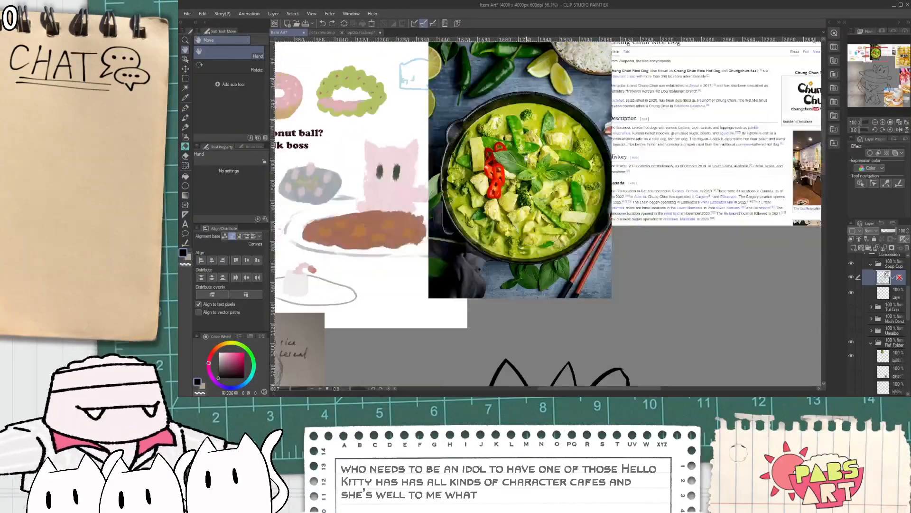
scroll(420, 280, up, 2)
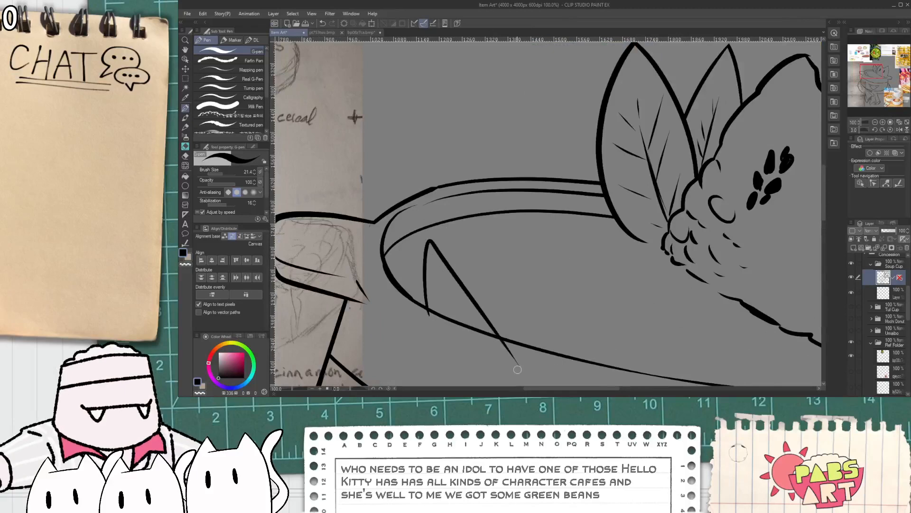
- Draw a small pointed vegetable wedge inside the bowl near its left rim
mouse_move(436, 337)
mouse_down()
mouse_move(474, 301)
mouse_move(509, 340)
mouse_up()
key(ctrl+z)
mouse_move(436, 299)
mouse_down()
mouse_move(432, 266)
mouse_move(533, 337)
mouse_up()
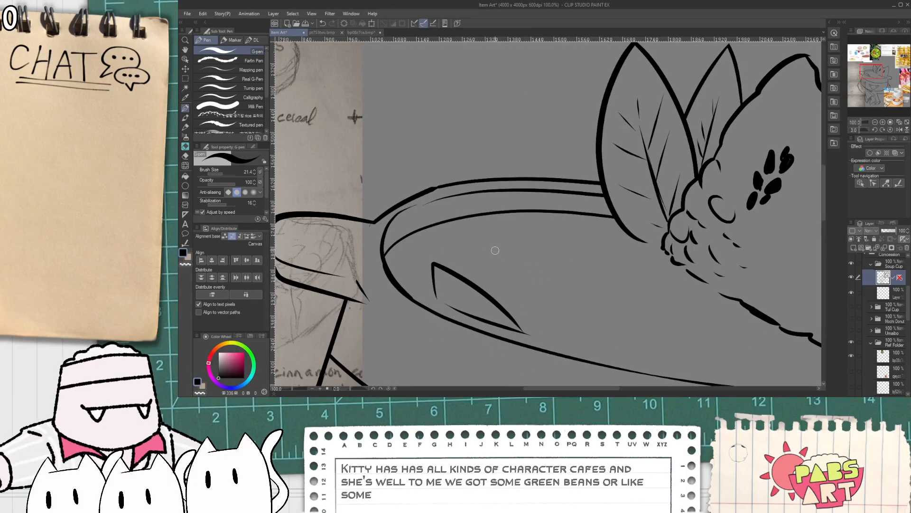
- Draw a bumpy broccoli floret outline near the bowl's back rim and erase the rim line running through it
mouse_move(495, 250)
mouse_down()
mouse_move(553, 199)
mouse_move(603, 227)
mouse_move(608, 262)
mouse_move(568, 268)
mouse_move(565, 217)
mouse_move(542, 249)
mouse_up()
key(e)
click(561, 212)
key(p)
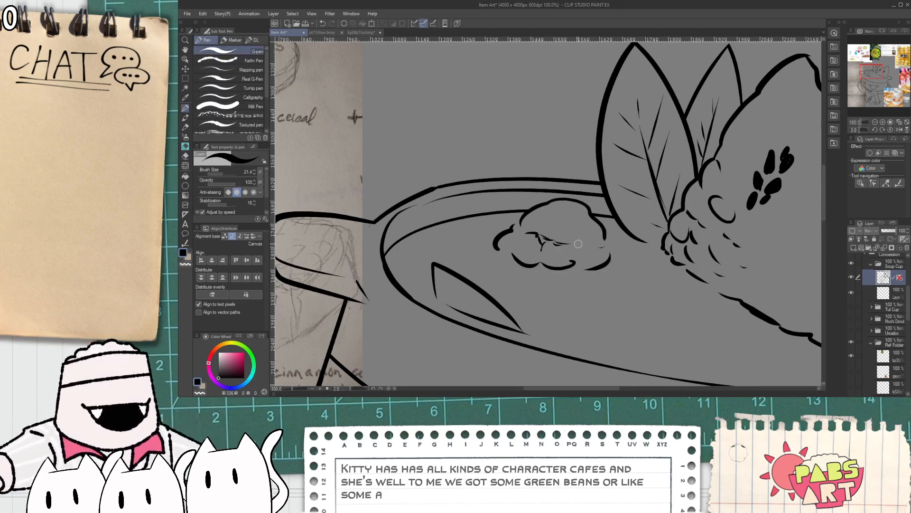
drag(573, 263, 587, 268)
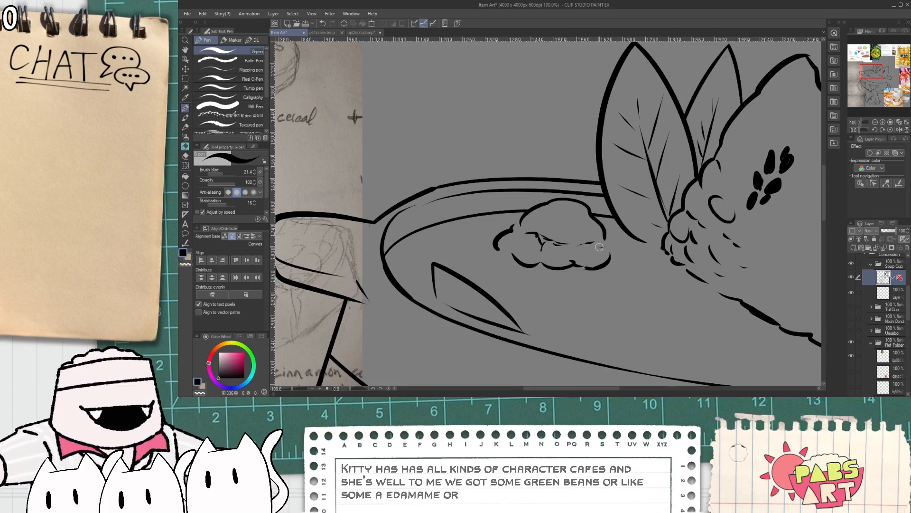
- Redraw the vegetable wedge's lower edge as a shorter closed curve and erase its leftover lines and long tip
scroll(582, 247, down, 4)
key(space)
mouse_move(581, 162)
mouse_down()
mouse_move(561, 185)
mouse_move(577, 214)
mouse_move(571, 95)
mouse_up()
scroll(562, 184, up, 2)
scroll(505, 271, up, 2)
scroll(456, 256, up, 1)
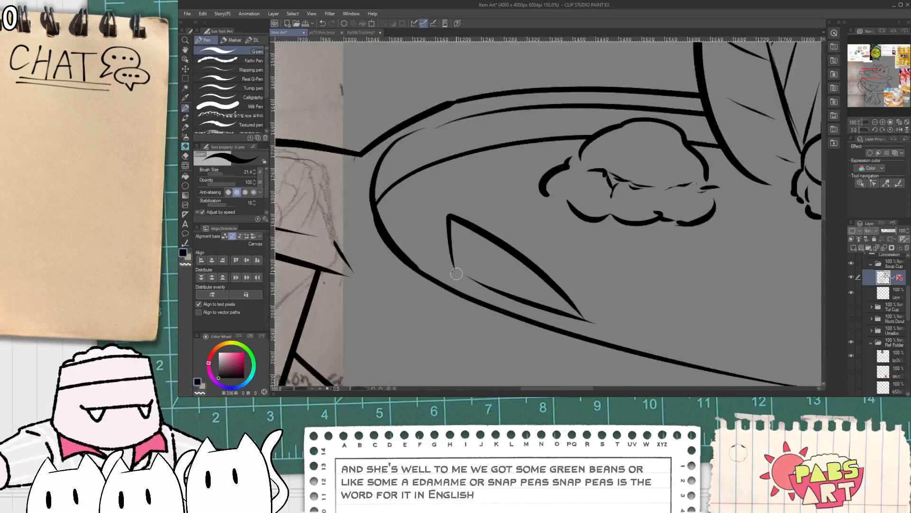
mouse_move(452, 272)
mouse_down()
mouse_move(547, 274)
mouse_move(544, 314)
mouse_up()
key(e)
key(p)
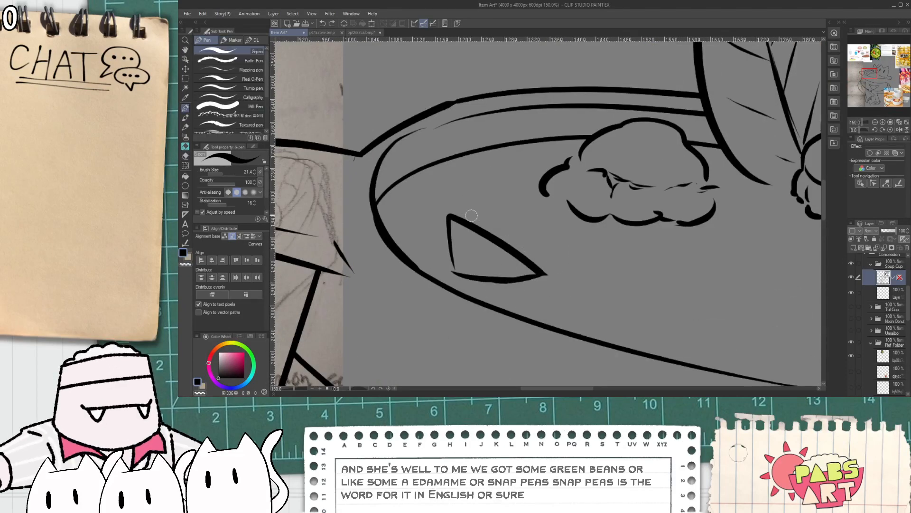
- Draw a large rounded vegetable piece behind the wedge and erase the overlapping wedge and bowl rim lines
mouse_move(402, 214)
mouse_down()
mouse_move(424, 155)
mouse_move(511, 191)
mouse_up()
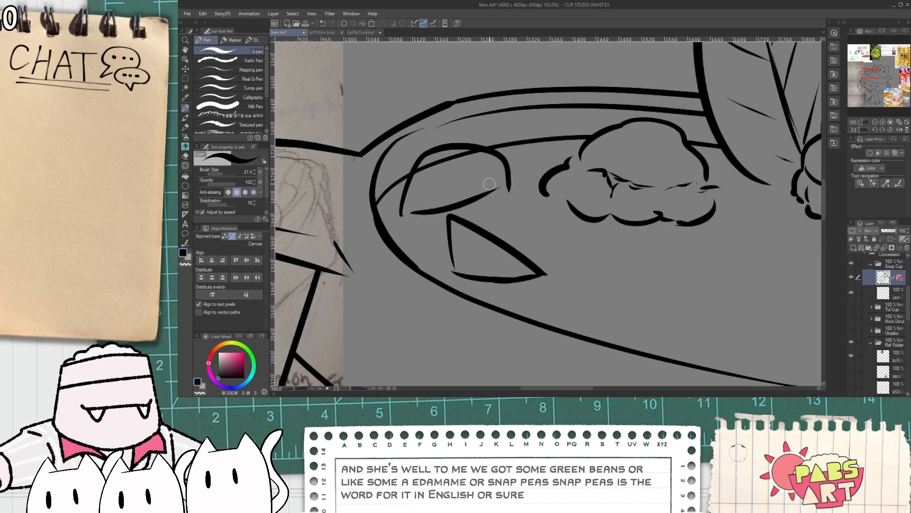
mouse_move(403, 218)
mouse_down()
mouse_move(450, 237)
mouse_move(502, 209)
mouse_move(505, 191)
mouse_up()
key(e)
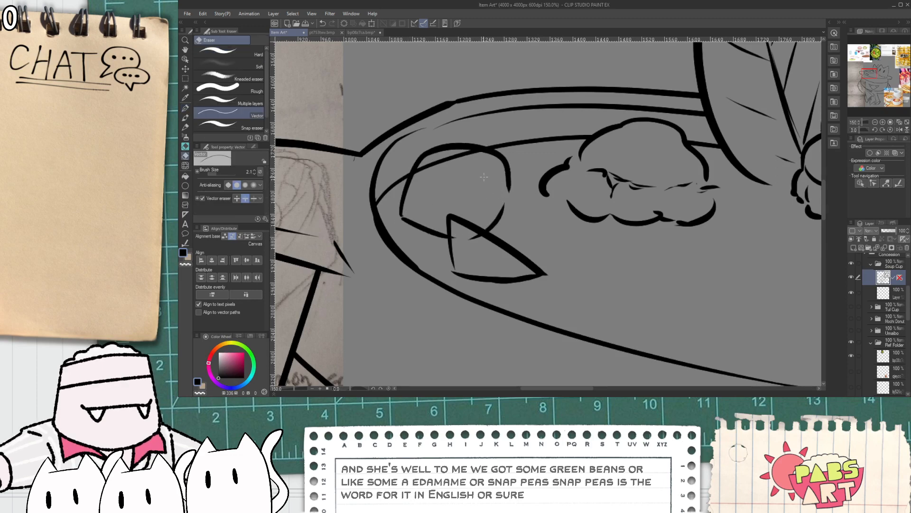
click(440, 162)
- Texture the back broccoli floret with short tapered strokes along its creases and lower lobes
key(p)
drag(617, 158, 629, 149)
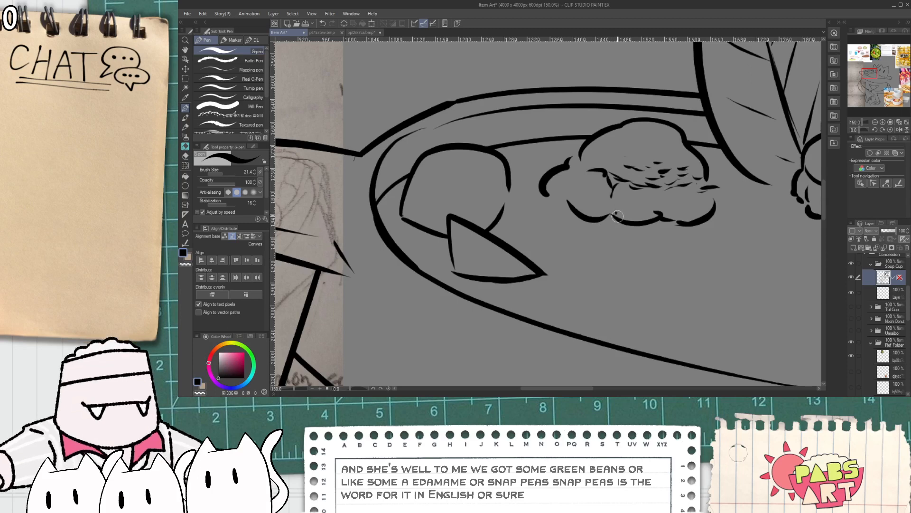
drag(615, 212, 687, 216)
drag(694, 205, 708, 208)
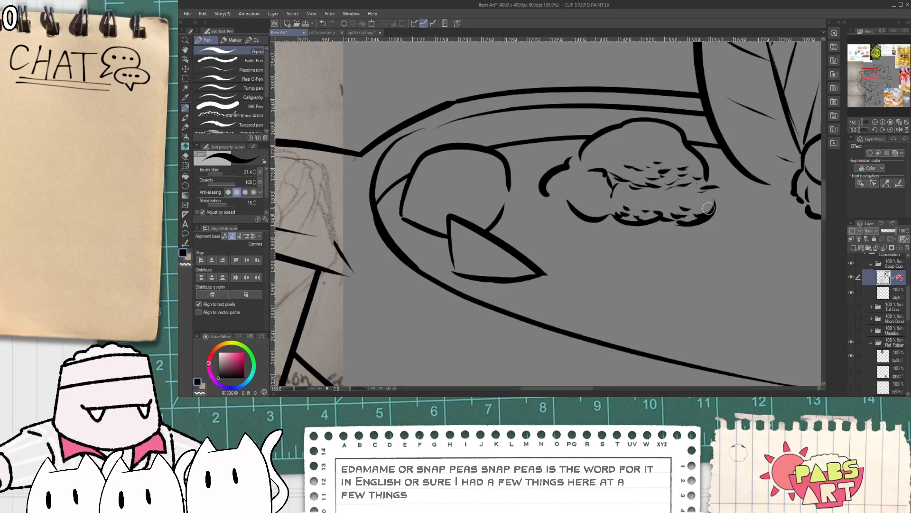
drag(603, 209, 592, 212)
mouse_move(590, 206)
mouse_down()
mouse_move(556, 197)
mouse_move(553, 184)
mouse_up()
drag(595, 162, 605, 165)
drag(607, 157, 617, 158)
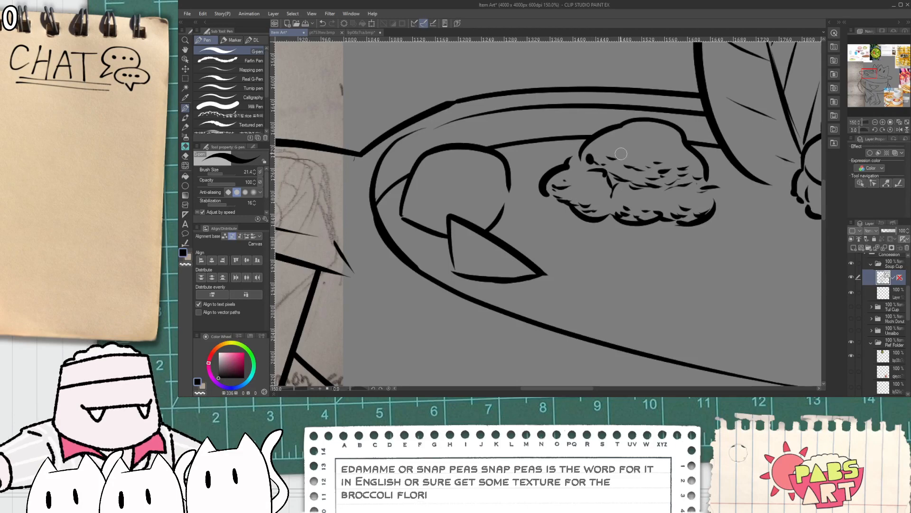
- Draw a larger bumpy broccoli floret outline rising from the bowl's front rim
scroll(635, 173, down, 2)
mouse_move(649, 228)
mouse_down()
mouse_move(548, 216)
mouse_move(670, 202)
mouse_up()
scroll(577, 228, up, 1)
key(ctrl+z)
mouse_move(536, 221)
mouse_down()
mouse_move(594, 181)
mouse_move(705, 220)
mouse_move(694, 254)
mouse_up()
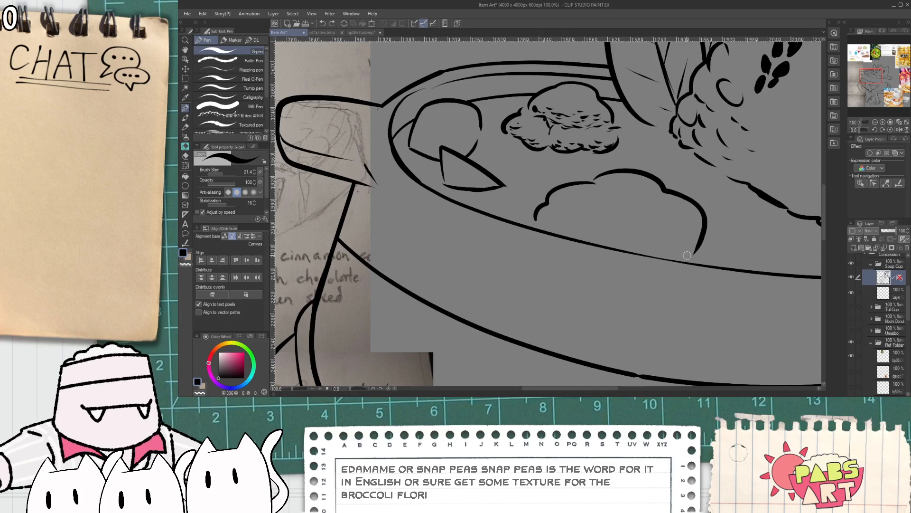
key(e)
scroll(574, 228, up, 1)
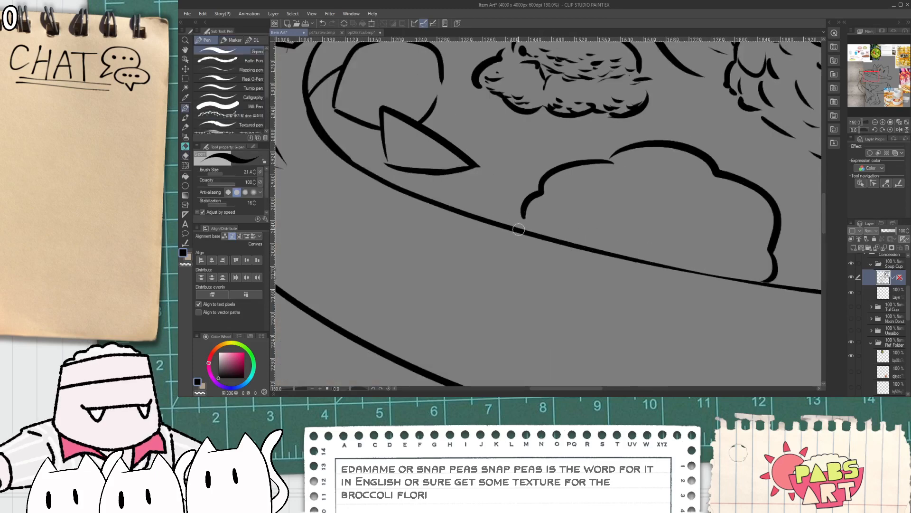
- Close the front floret's left edge and texture its lobes and creases with tiny pen flecks
key(p)
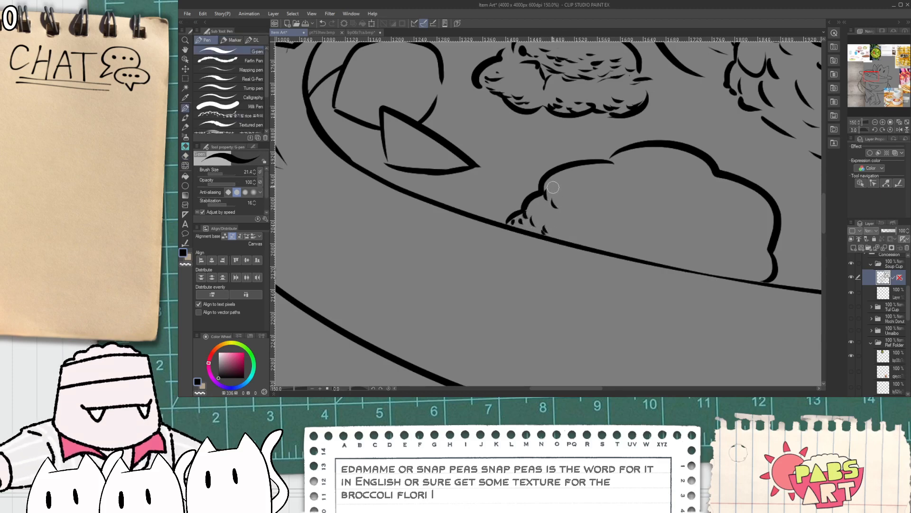
drag(550, 176, 563, 207)
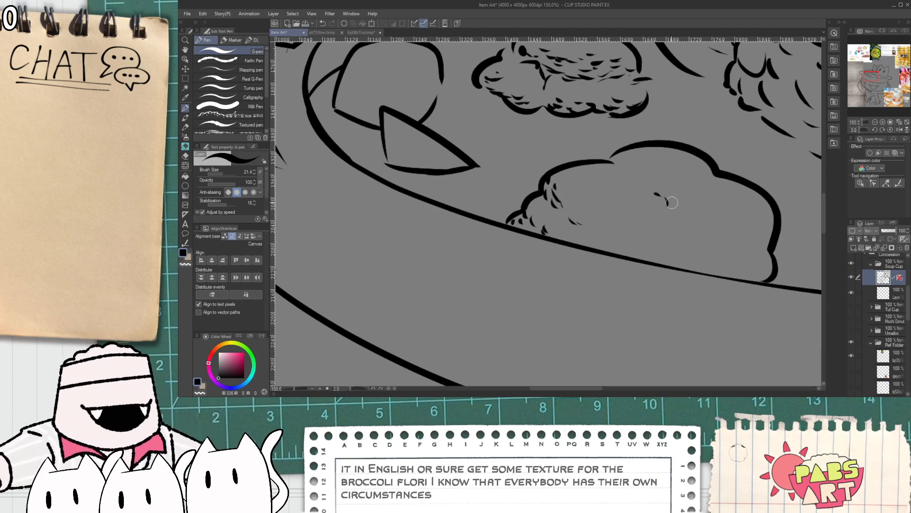
drag(671, 202, 671, 205)
mouse_move(677, 196)
mouse_down()
mouse_move(658, 238)
mouse_move(670, 246)
mouse_move(657, 264)
mouse_move(674, 264)
mouse_up()
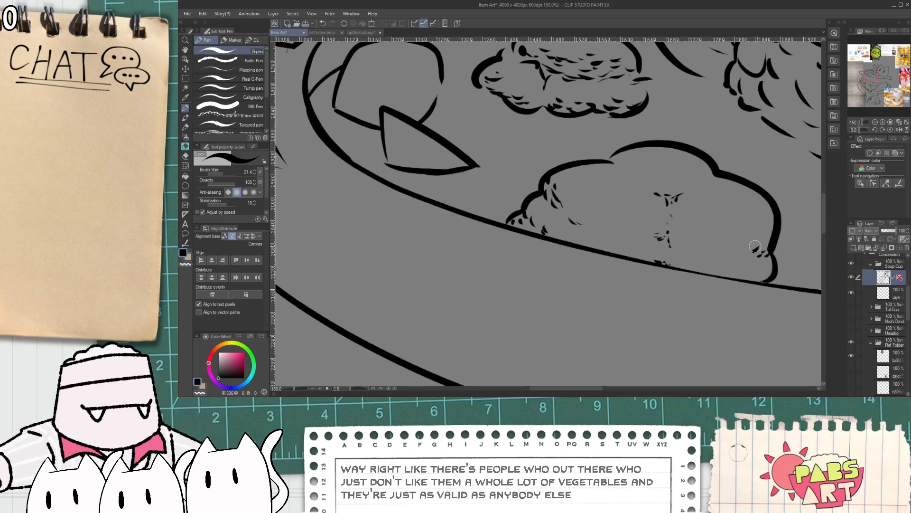
drag(766, 248, 763, 246)
drag(672, 236, 677, 248)
drag(678, 245, 688, 253)
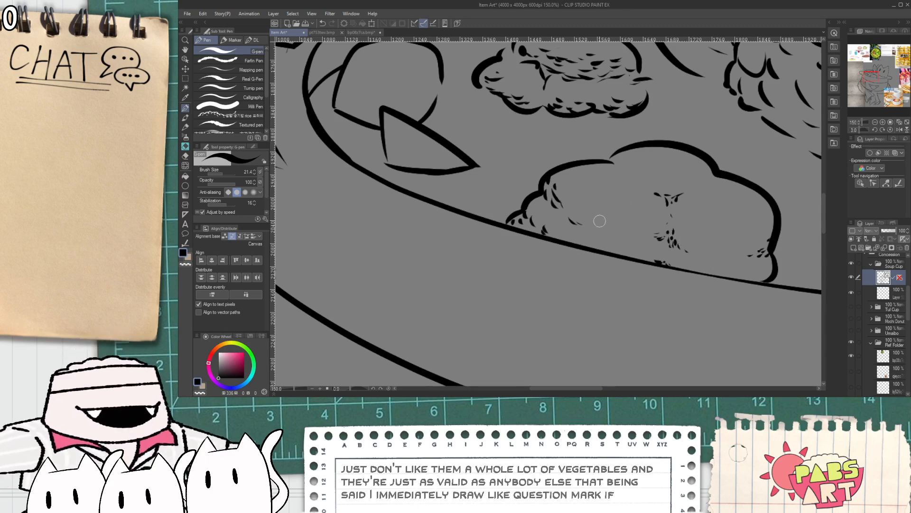
drag(573, 214, 566, 197)
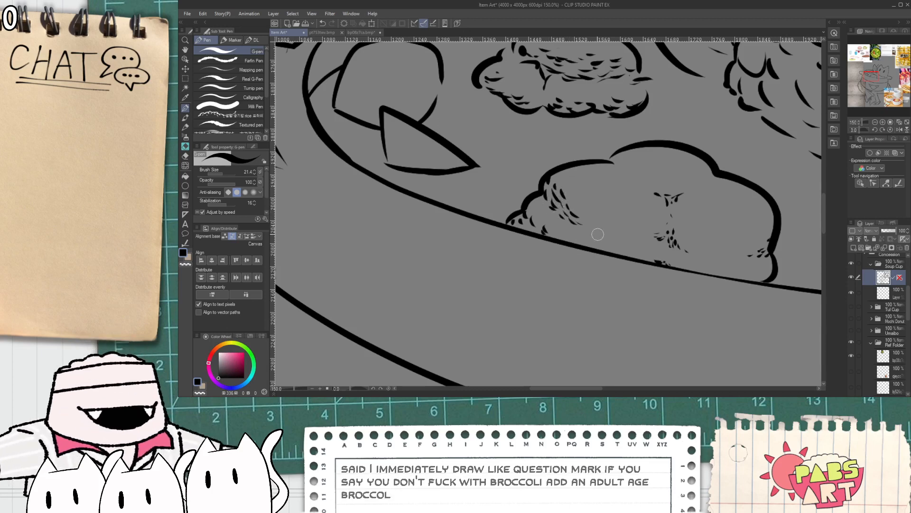
drag(596, 232, 629, 241)
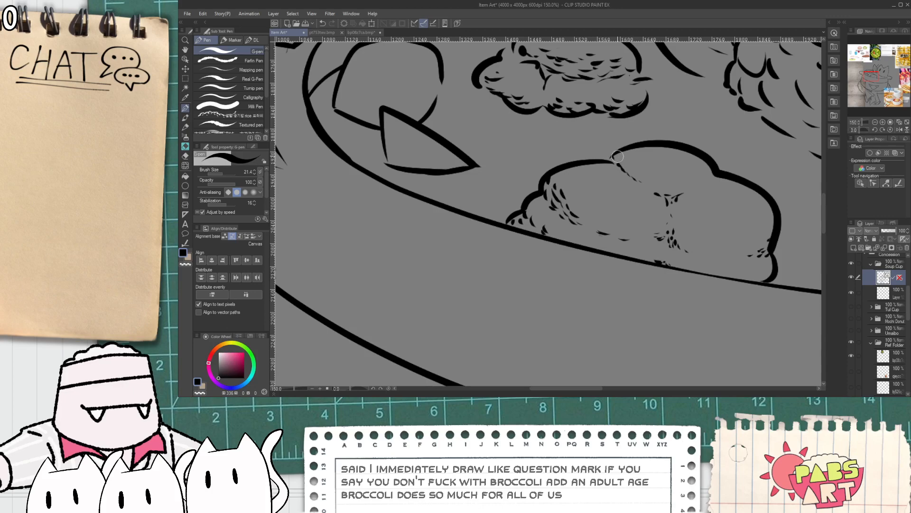
- Draw a third broccoli floret outline at the front rim below the cat-eared shape and erase the lines inside it
scroll(671, 190, down, 5)
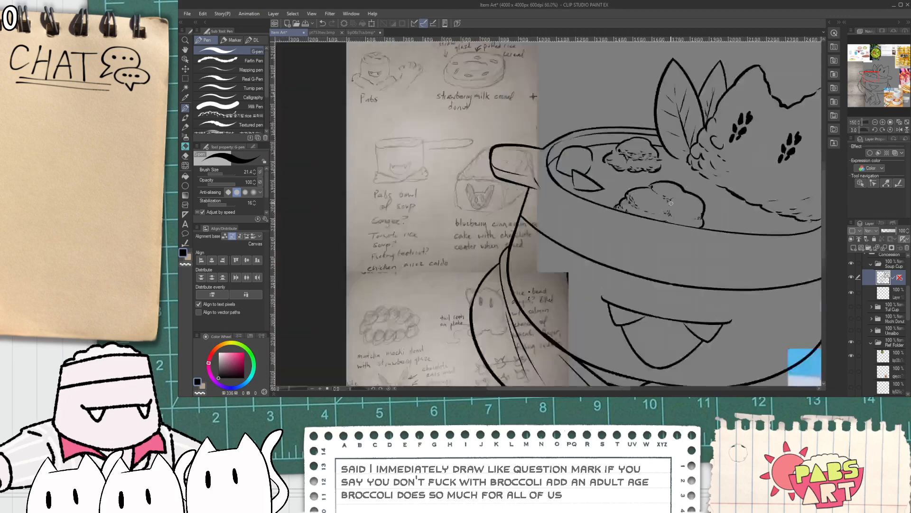
mouse_move(703, 204)
mouse_down()
mouse_move(636, 227)
mouse_move(681, 197)
mouse_move(726, 191)
mouse_up()
scroll(638, 226, up, 4)
mouse_move(721, 192)
mouse_down()
mouse_move(791, 234)
mouse_move(734, 204)
mouse_up()
key(e)
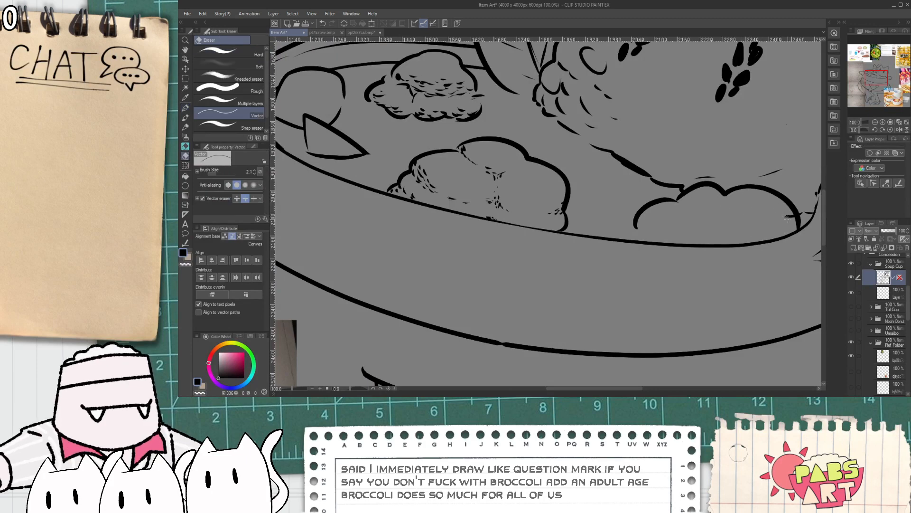
- Texture the third broccoli floret with small flecks along its lower edges and between its lobes
key(p)
drag(788, 218, 710, 219)
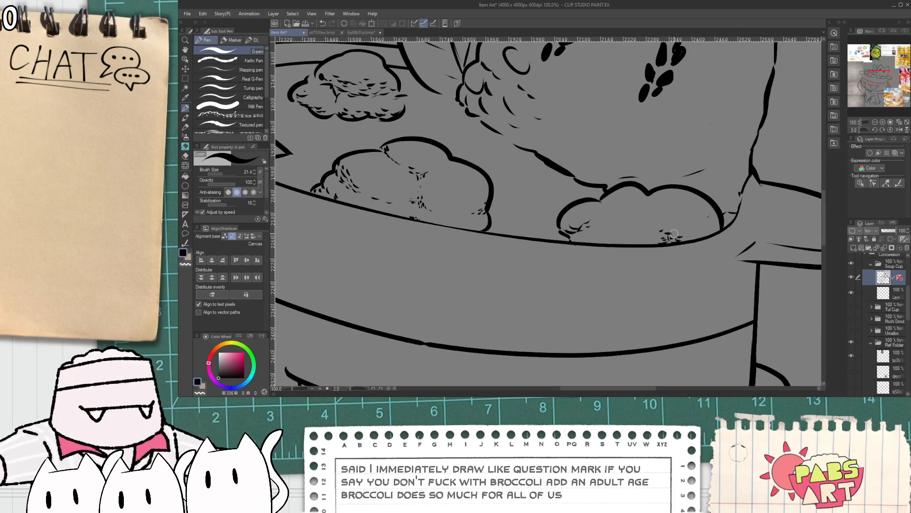
drag(676, 233, 691, 233)
drag(614, 208, 640, 199)
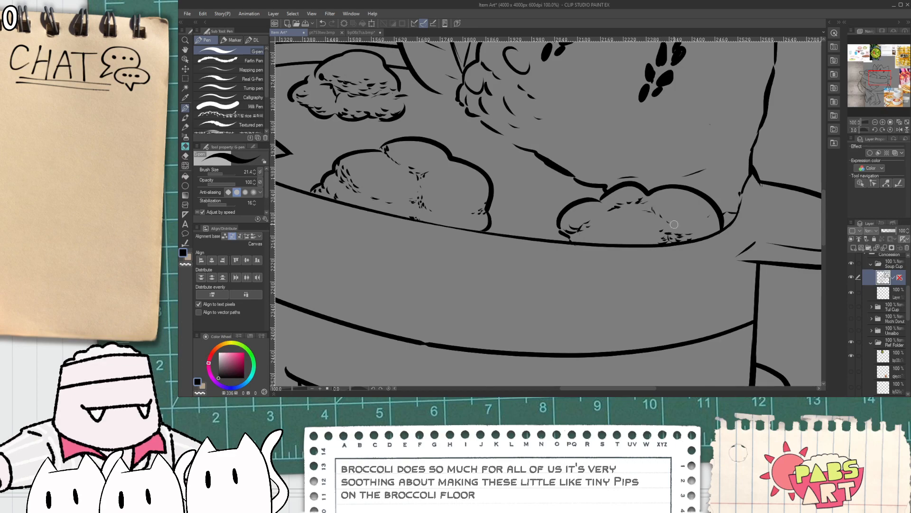
scroll(674, 224, down, 7)
scroll(662, 225, up, 7)
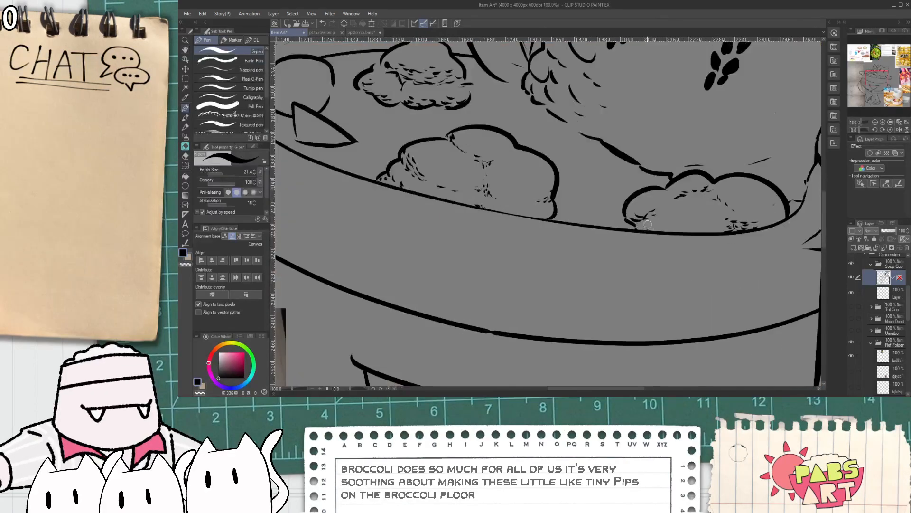
- Draw a small pointed vegetable piece between the two broccoli florets at the bowl's front rim
scroll(683, 209, down, 6)
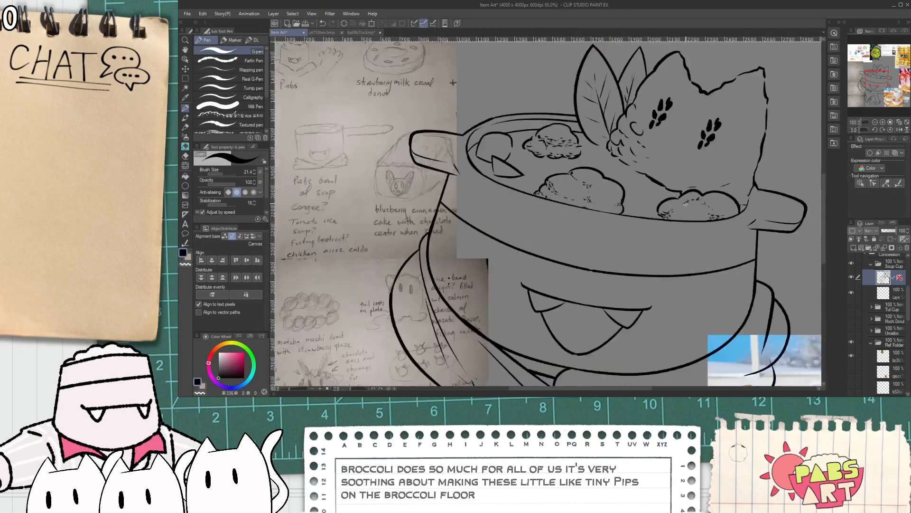
drag(671, 205, 643, 214)
scroll(639, 211, up, 2)
scroll(634, 211, up, 3)
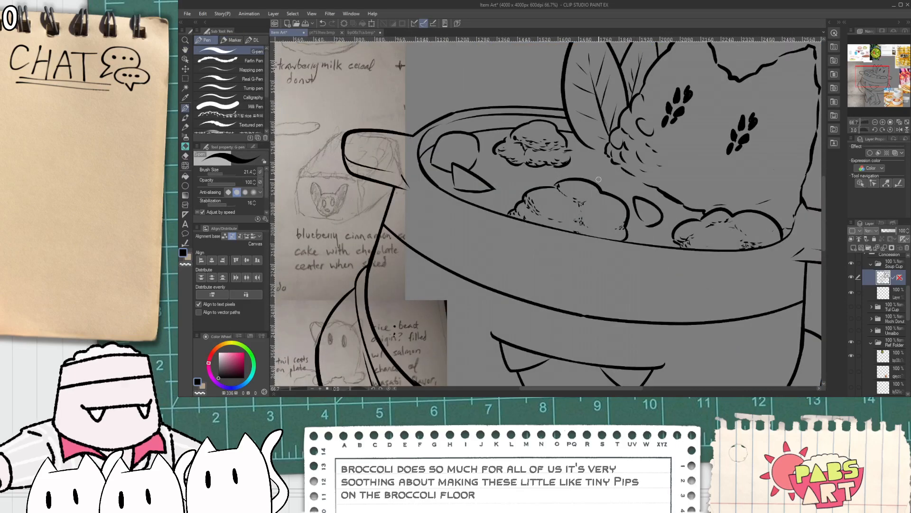
- Move the whole line art layer up and slightly right on the canvas
scroll(599, 180, down, 4)
scroll(617, 226, up, 2)
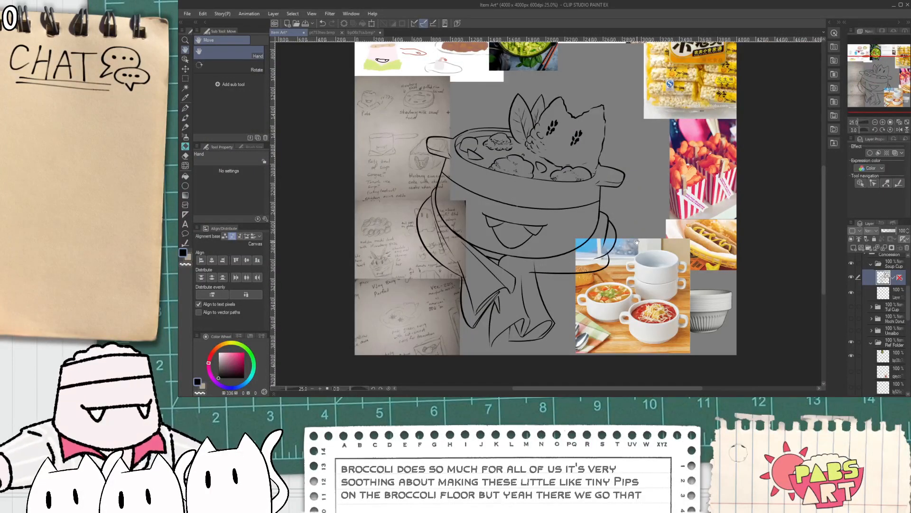
key(k)
drag(639, 229, 662, 191)
drag(539, 328, 533, 344)
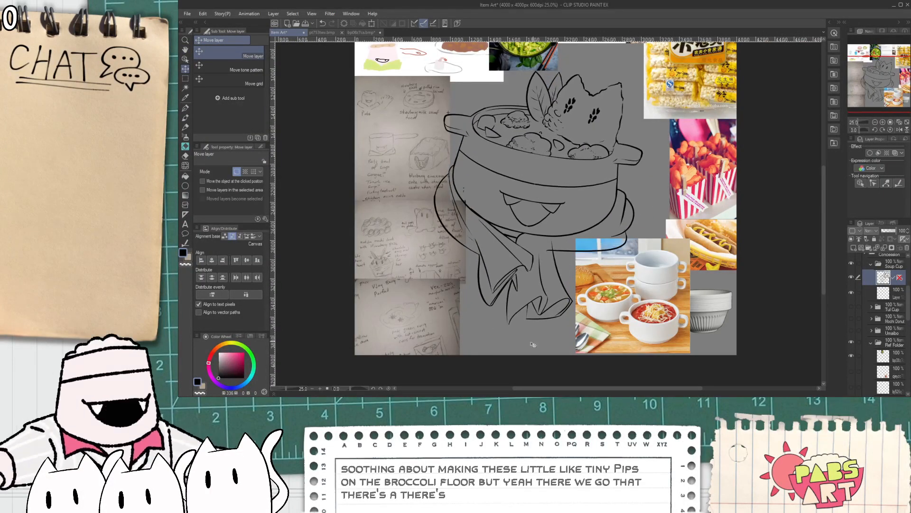
- Extend the two lines at the hanging cloth's lowest tip and close them into a narrow point
key(p)
scroll(533, 345, up, 5)
drag(484, 266, 488, 366)
key(ctrl+z)
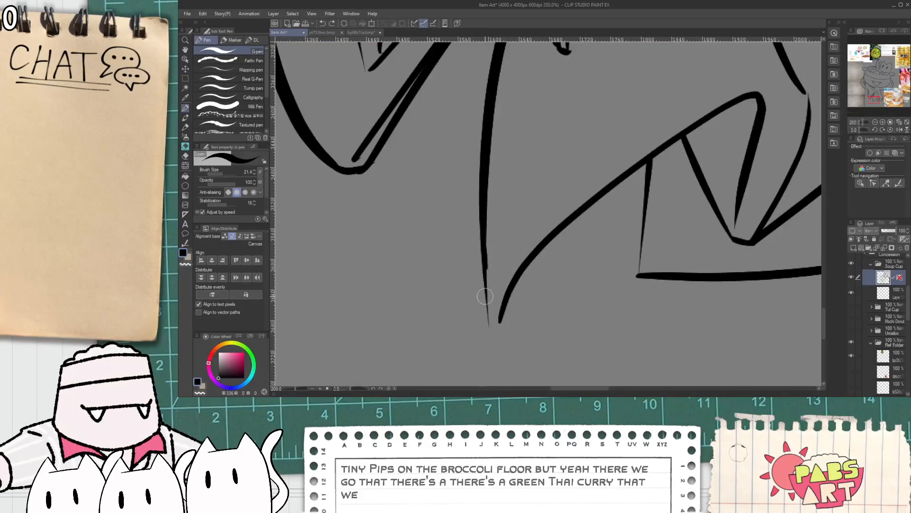
mouse_move(484, 268)
mouse_down()
mouse_move(488, 363)
mouse_move(513, 300)
mouse_up()
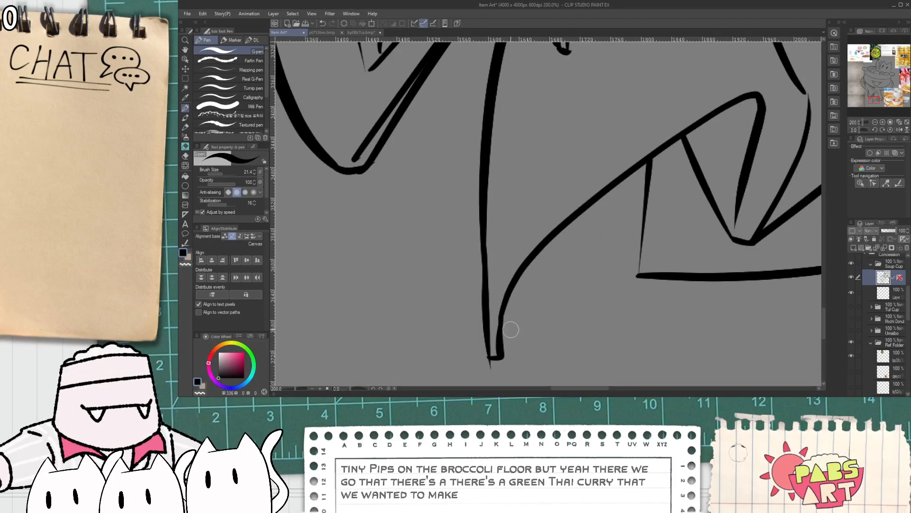
key(e)
- Draw a second, slightly rising line above the horizontal line beside the cloth and erase the overshoot at its start
scroll(530, 295, down, 4)
scroll(584, 179, up, 1)
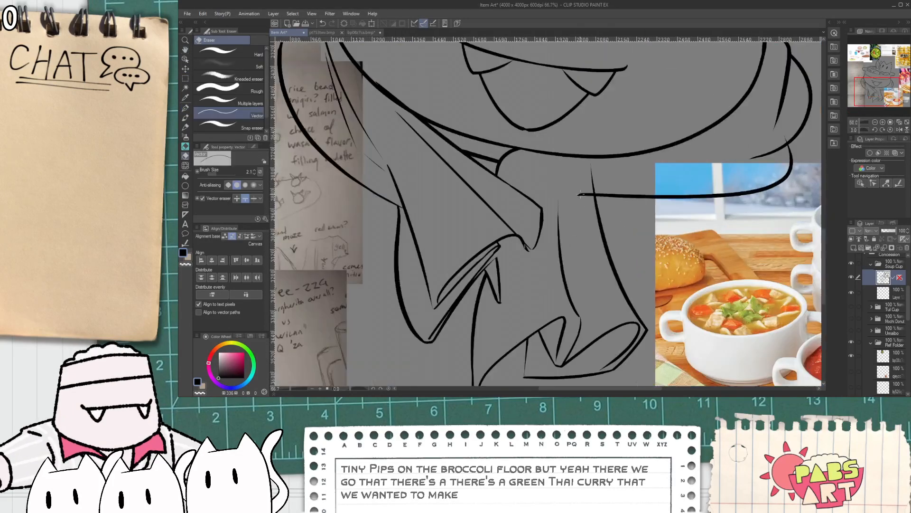
scroll(584, 178, up, 1)
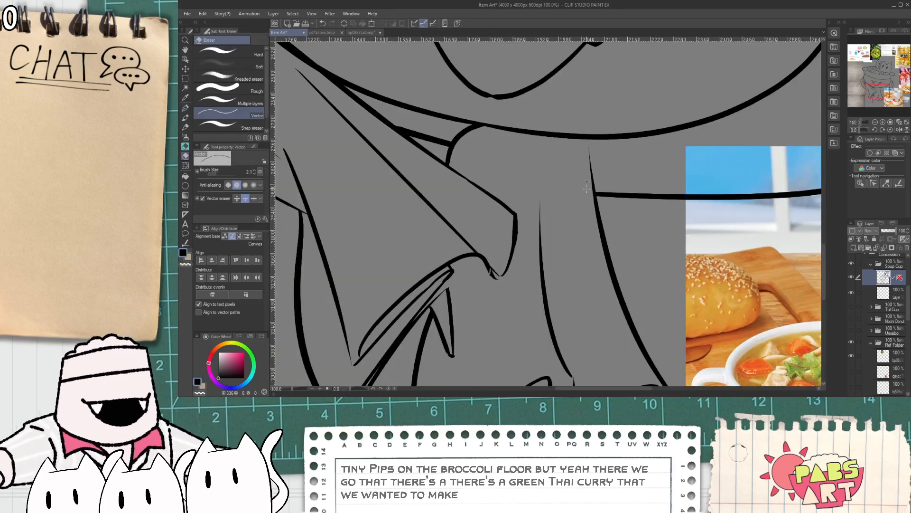
key(p)
mouse_move(594, 189)
mouse_down()
mouse_move(593, 165)
mouse_move(679, 159)
mouse_up()
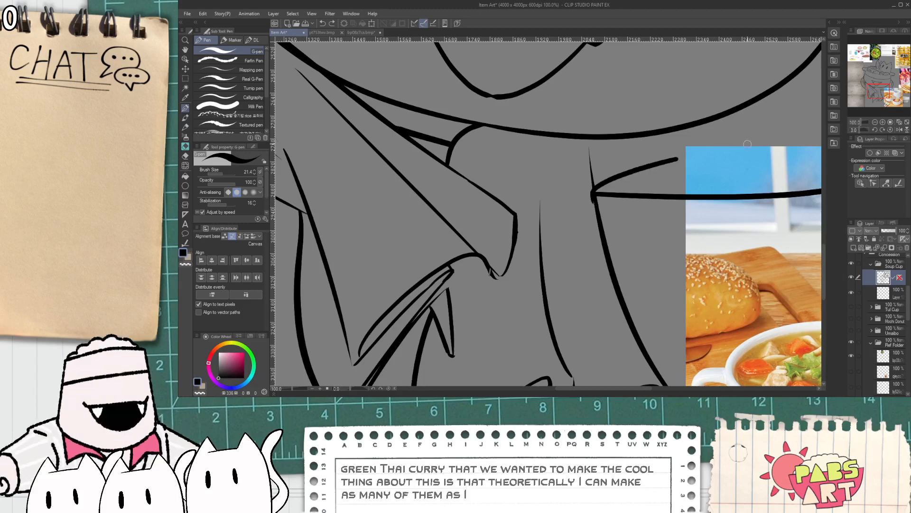
drag(747, 144, 760, 142)
key(ctrl+z)
drag(586, 192, 820, 158)
key(e)
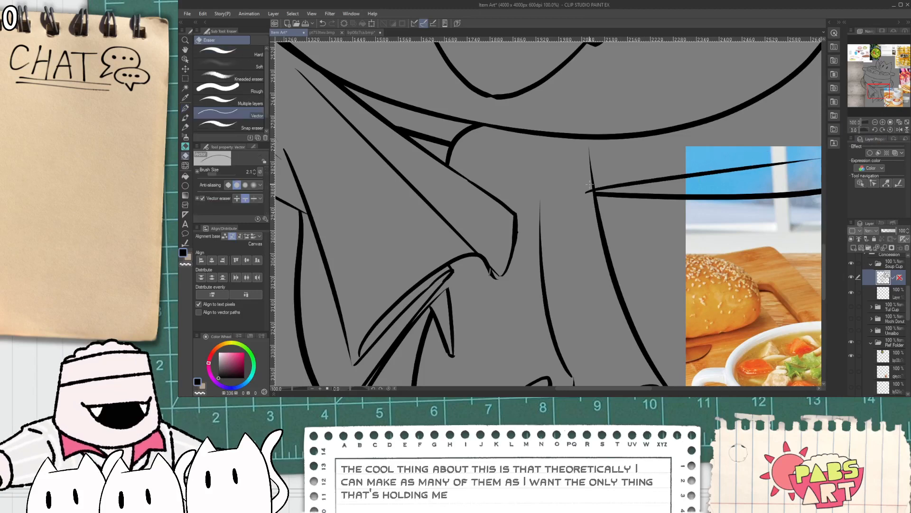
click(589, 191)
key(p)
- Add short curved grain strokes along the lower edge of the cat-eared filling above the rightmost floret
scroll(622, 160, down, 7)
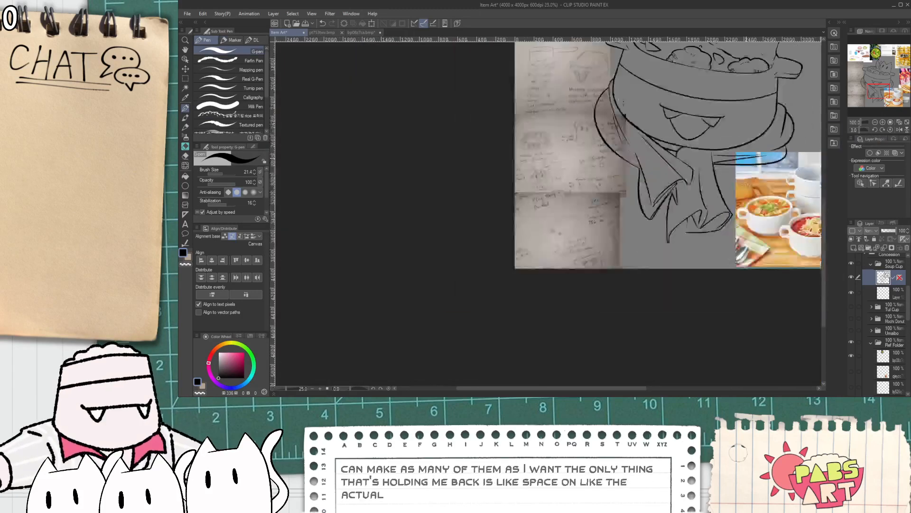
mouse_move(724, 222)
mouse_down()
mouse_move(661, 265)
mouse_move(634, 255)
mouse_up()
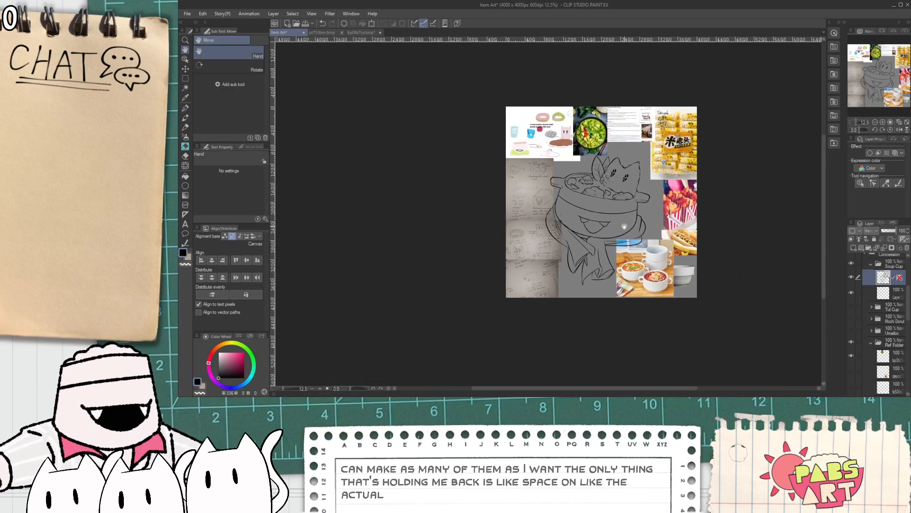
scroll(627, 228, up, 3)
scroll(653, 154, up, 3)
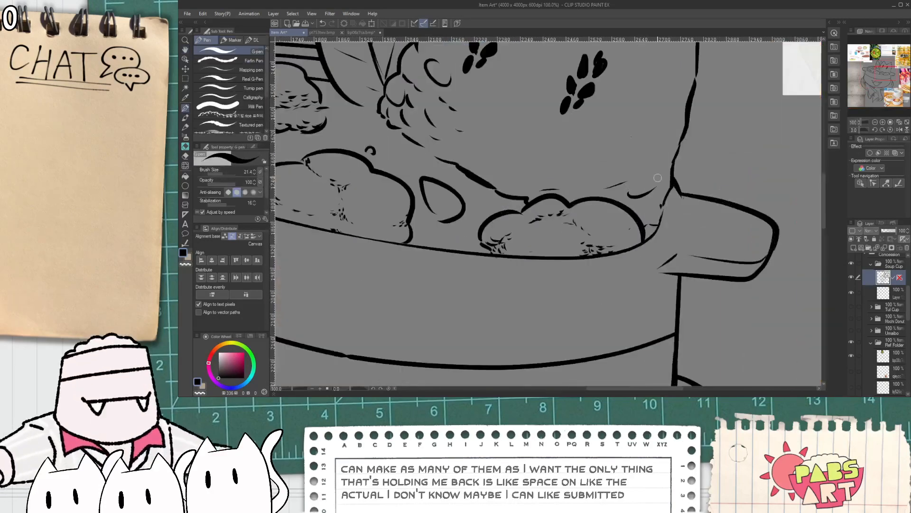
drag(573, 191, 615, 171)
key(ctrl+z)
key(ctrl+z)
scroll(625, 170, down, 2)
scroll(593, 180, up, 2)
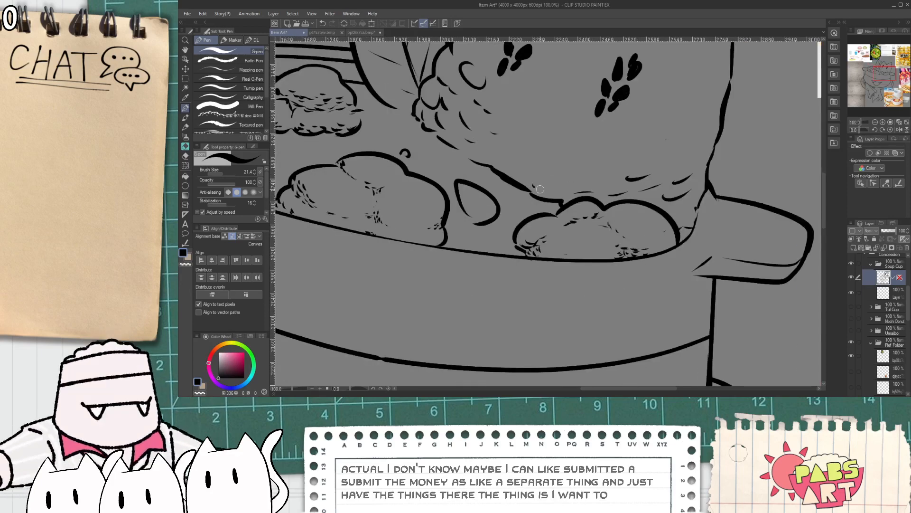
drag(531, 190, 559, 191)
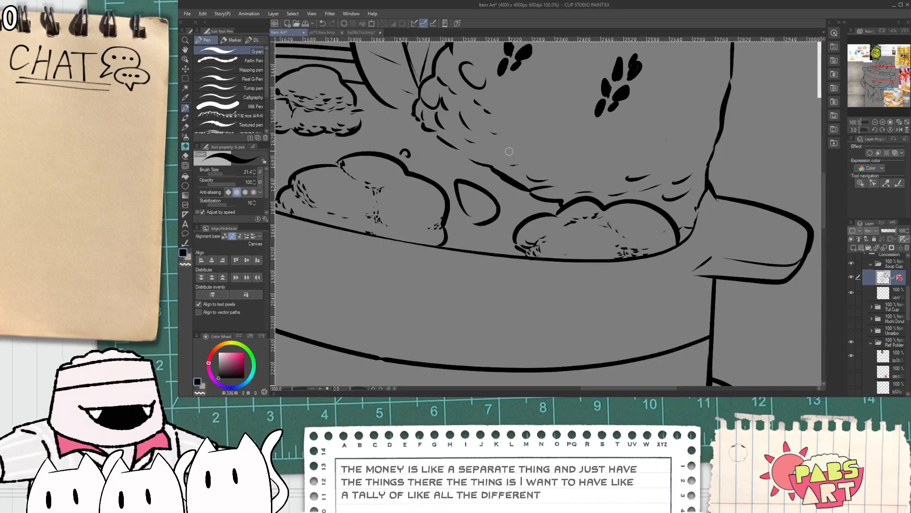
- Extend the grain texture with small curved flecks across the cat-eared filling's left side and base
scroll(550, 178, down, 4)
scroll(547, 193, up, 6)
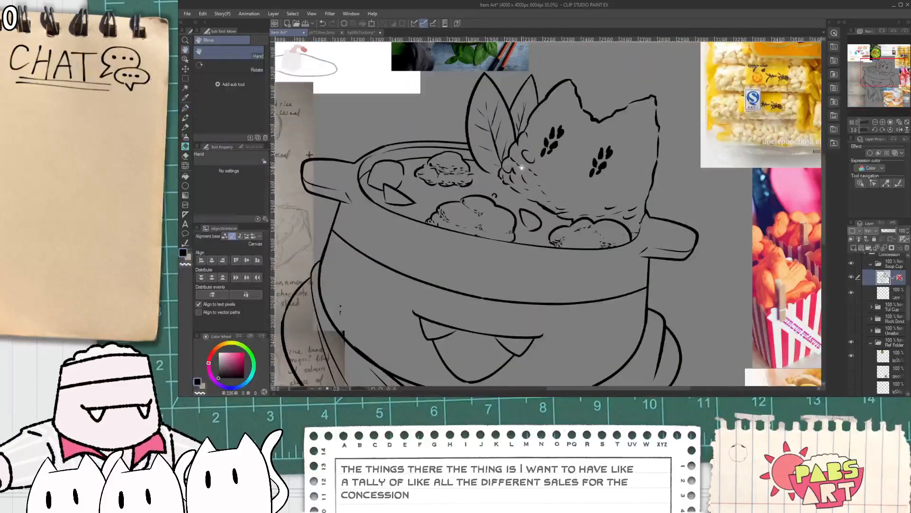
scroll(523, 166, down, 3)
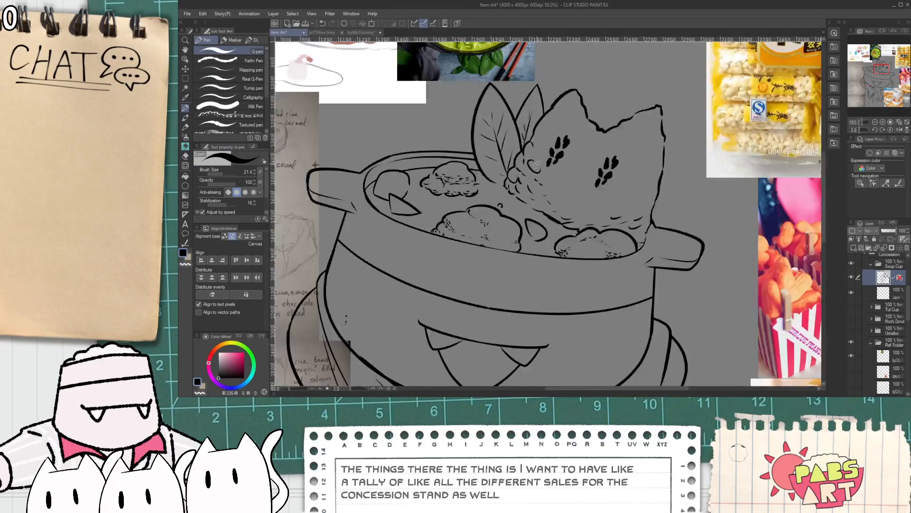
key(e)
key(p)
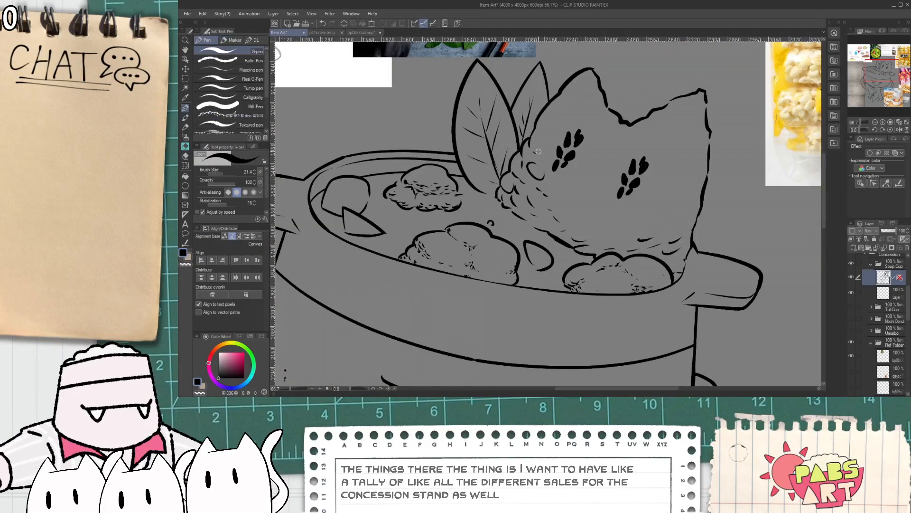
scroll(538, 151, down, 2)
scroll(565, 203, up, 1)
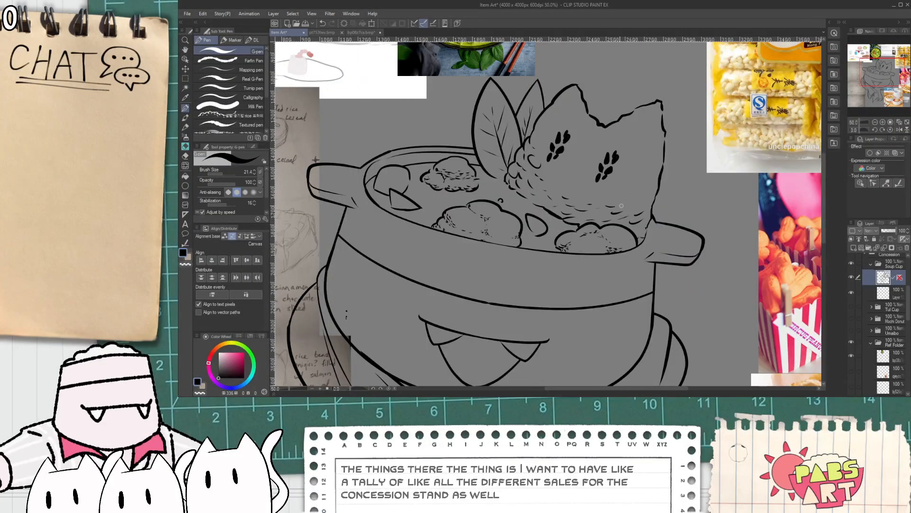
- Select and delete the stray pen dots on the left side of the bowl
scroll(645, 198, down, 2)
key(h)
drag(638, 235, 634, 247)
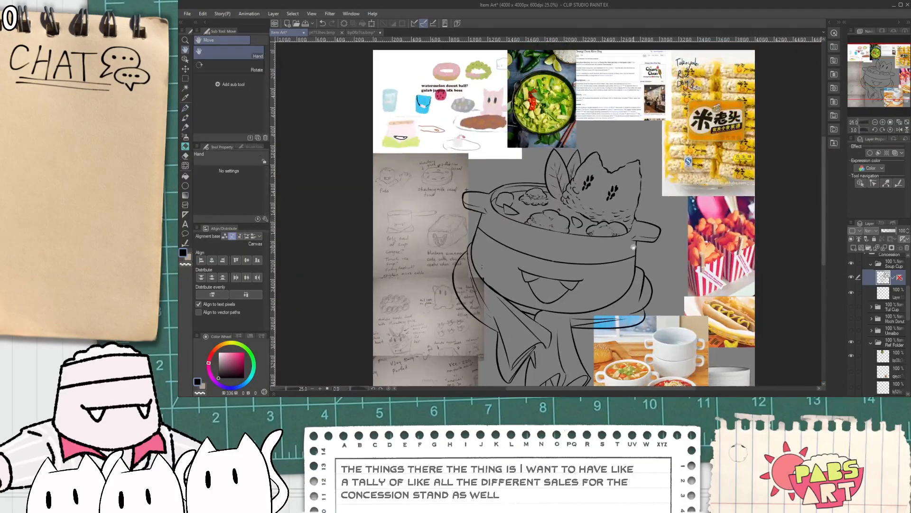
scroll(508, 285, up, 4)
key(e)
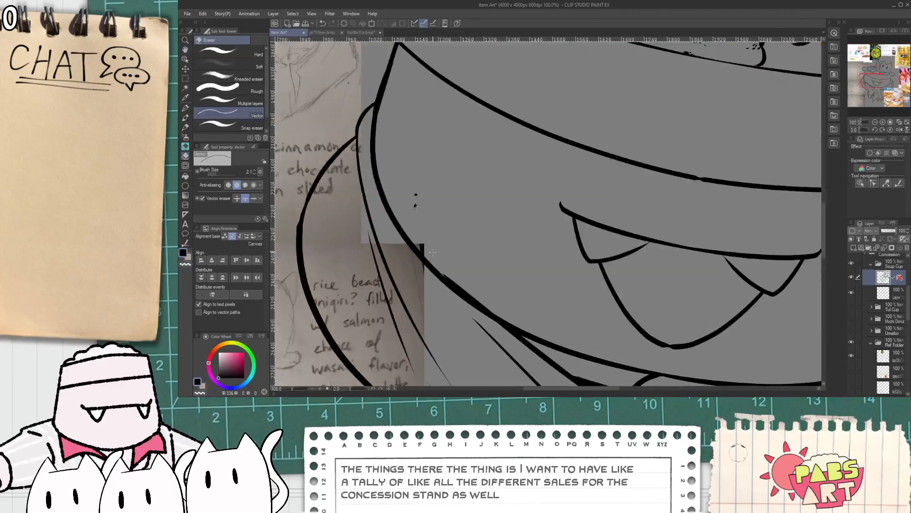
key(o)
drag(401, 162, 433, 229)
key(Delete)
scroll(463, 254, down, 3)
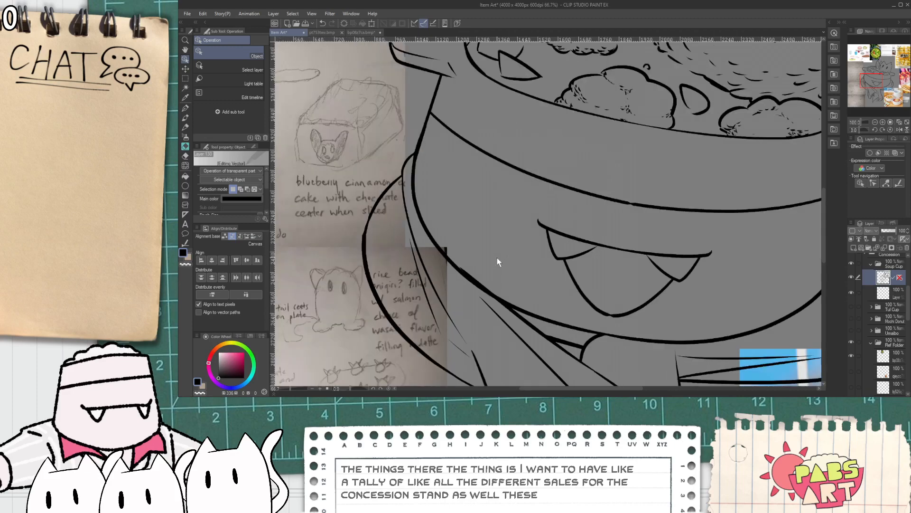
- Make the filling's left ear taller with a rounded grain bump and a redrawn inner edge, erasing the old line
key(h)
drag(606, 264, 596, 244)
key(p)
scroll(587, 161, up, 4)
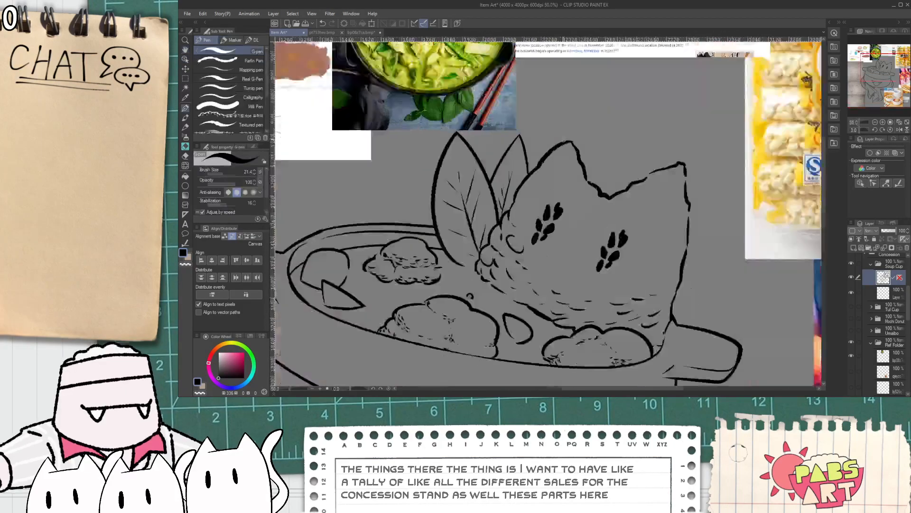
key(ctrl+z)
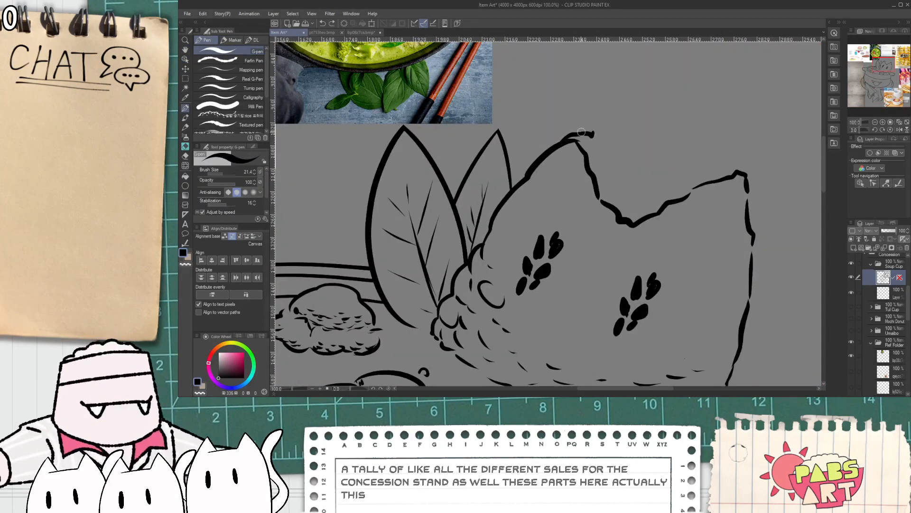
mouse_move(593, 136)
mouse_down()
mouse_move(608, 163)
mouse_move(607, 211)
mouse_up()
key(e)
click(600, 196)
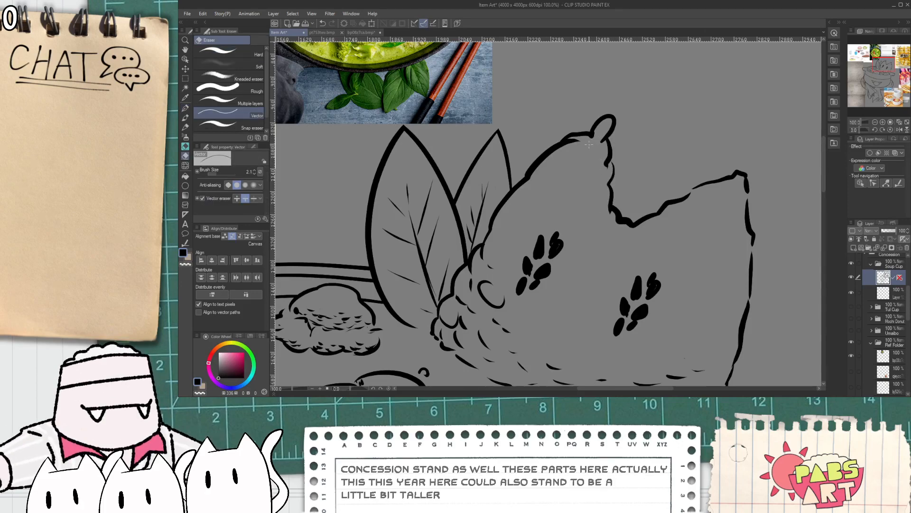
- Add bumpy grain shapes to the tip of the cat-eared filling's right ear
scroll(588, 144, down, 8)
key(p)
scroll(474, 190, up, 3)
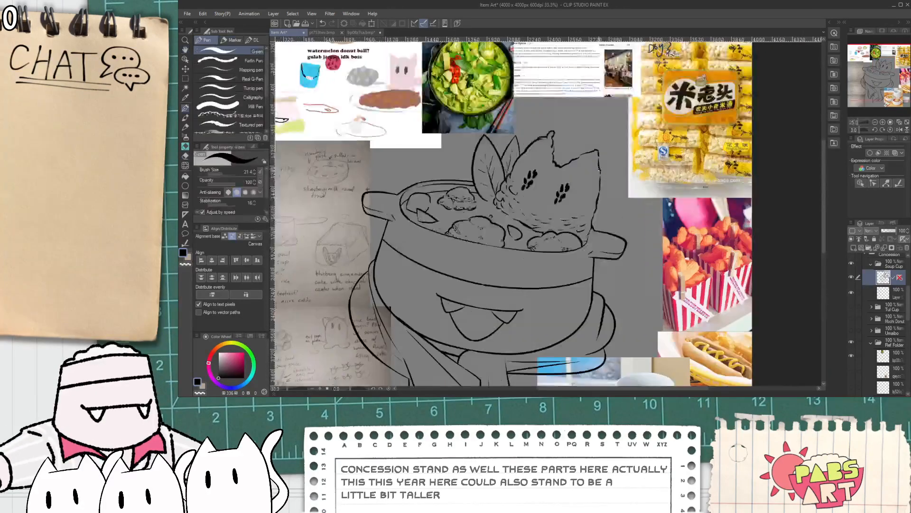
scroll(593, 151, up, 2)
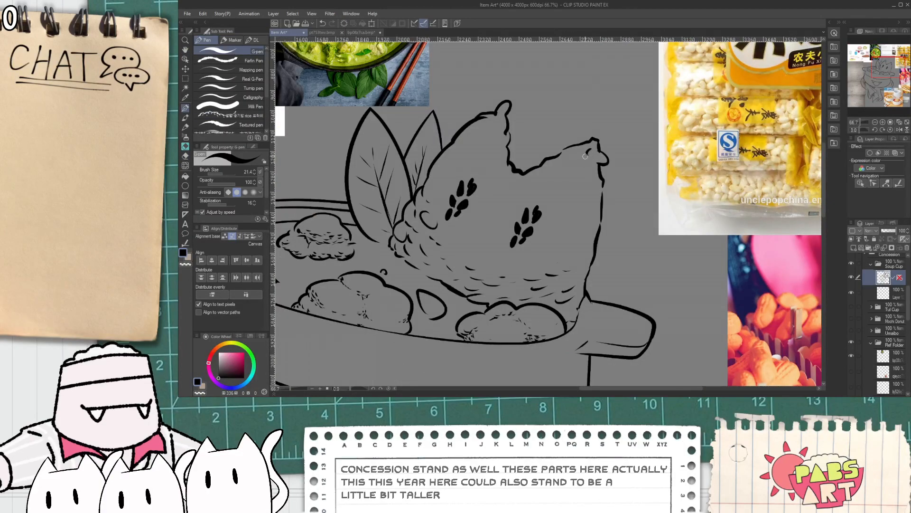
- Add small grain flecks inside both ear tips and up the left edge of the filling
scroll(583, 166, down, 7)
scroll(538, 202, up, 6)
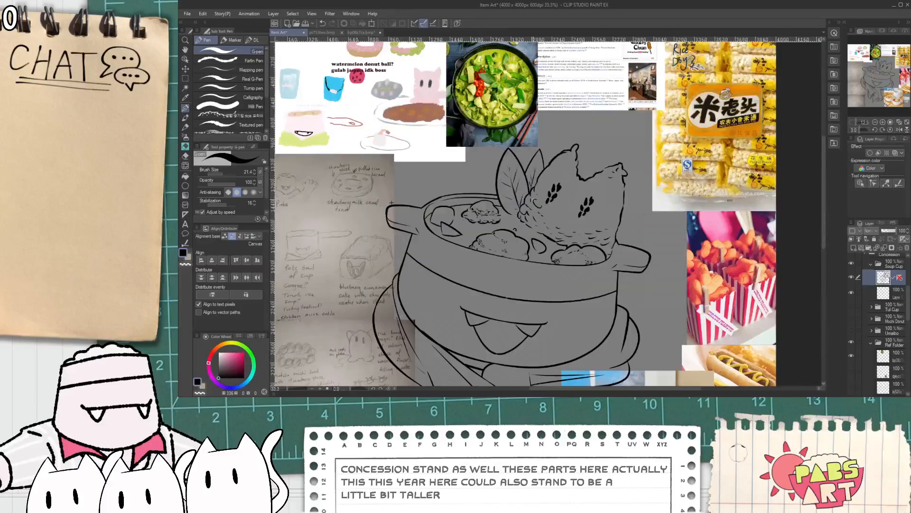
key(e)
key(p)
scroll(537, 202, up, 2)
scroll(546, 219, down, 4)
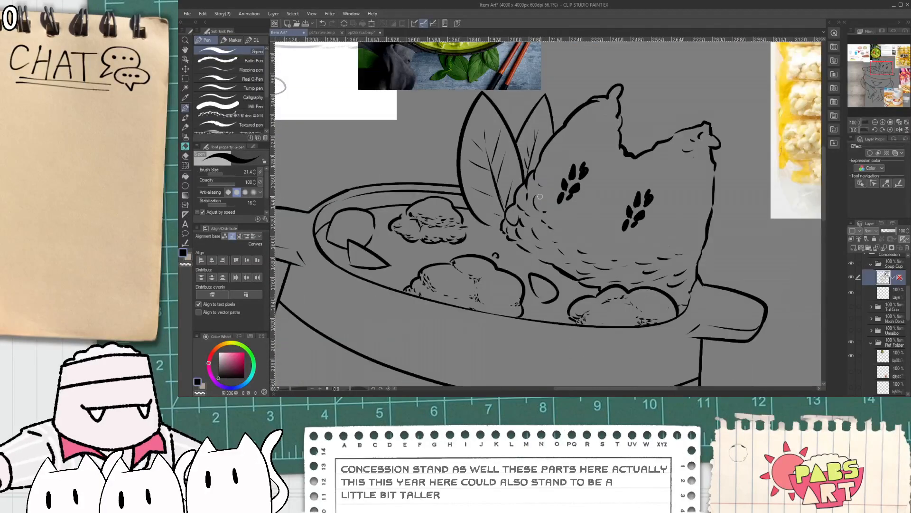
- Fill the lower part of the cat-eared filling with denser short grain flecks
key(h)
drag(574, 269, 589, 212)
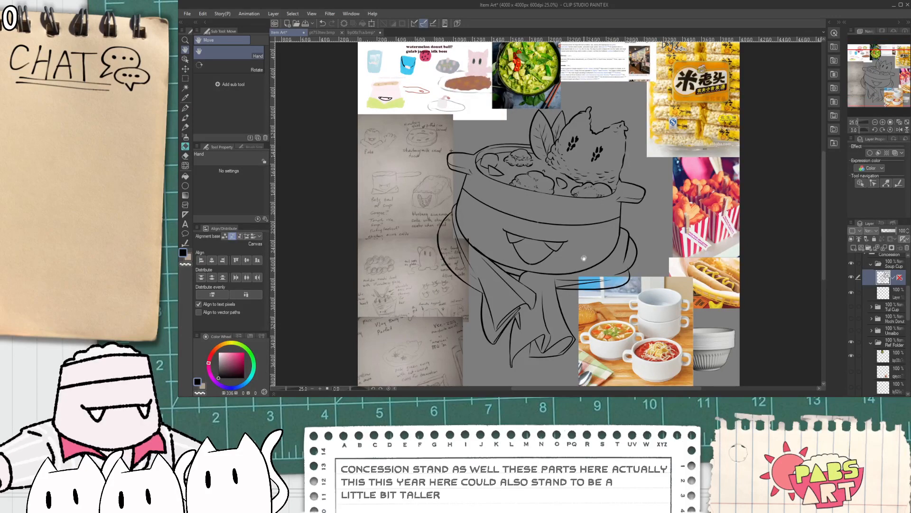
key(p)
scroll(556, 171, up, 4)
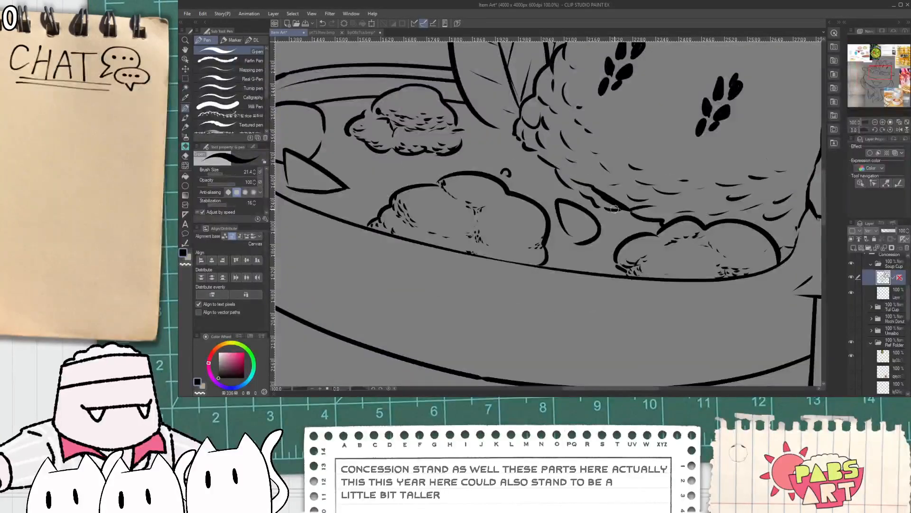
scroll(592, 188, down, 2)
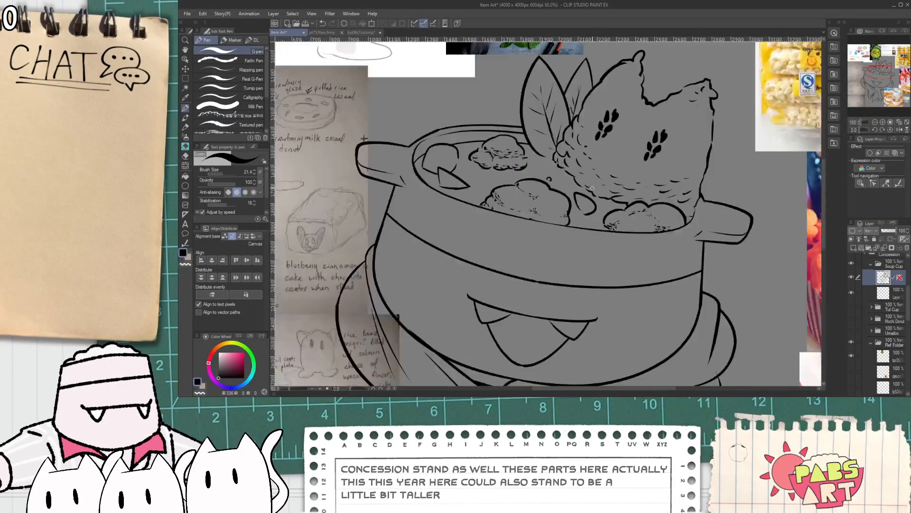
- Review the full soup bowl line art and the lower bowl and cloth area
scroll(592, 188, down, 2)
key(h)
scroll(594, 204, down, 2)
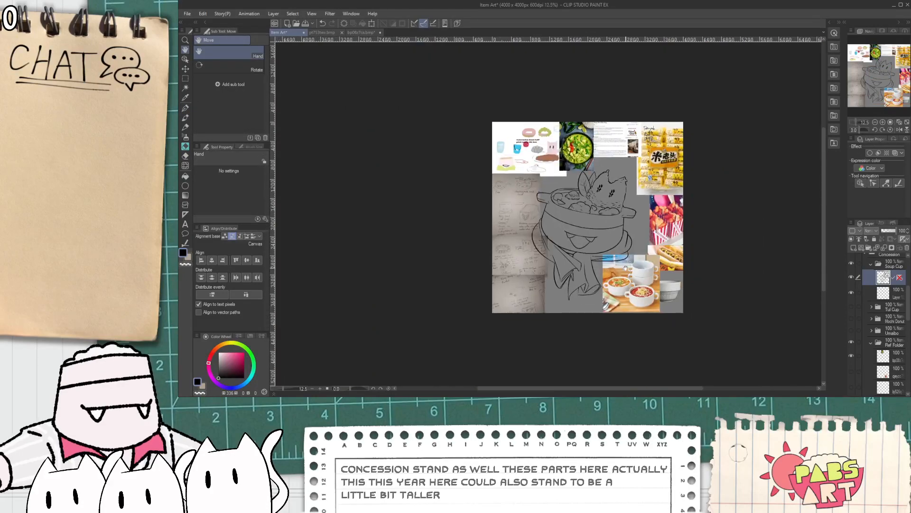
scroll(593, 252, up, 5)
key(e)
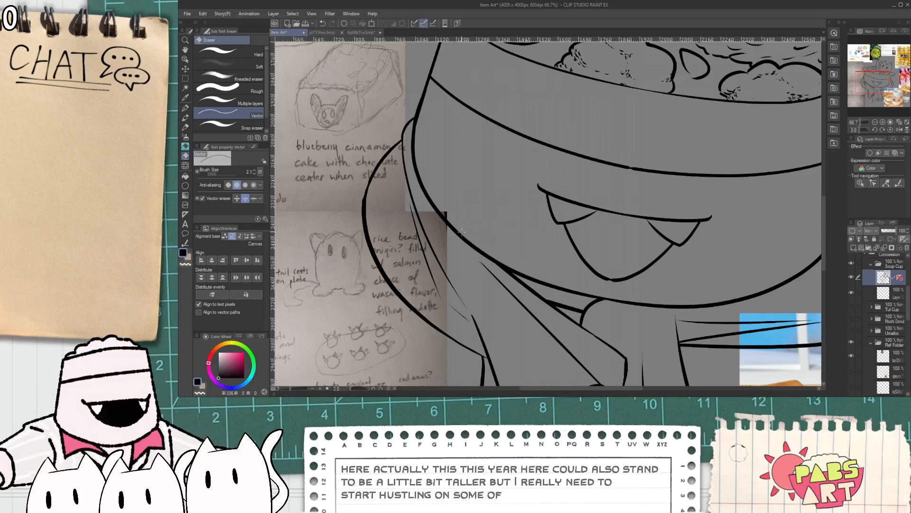
scroll(496, 267, down, 1)
scroll(496, 266, down, 3)
key(h)
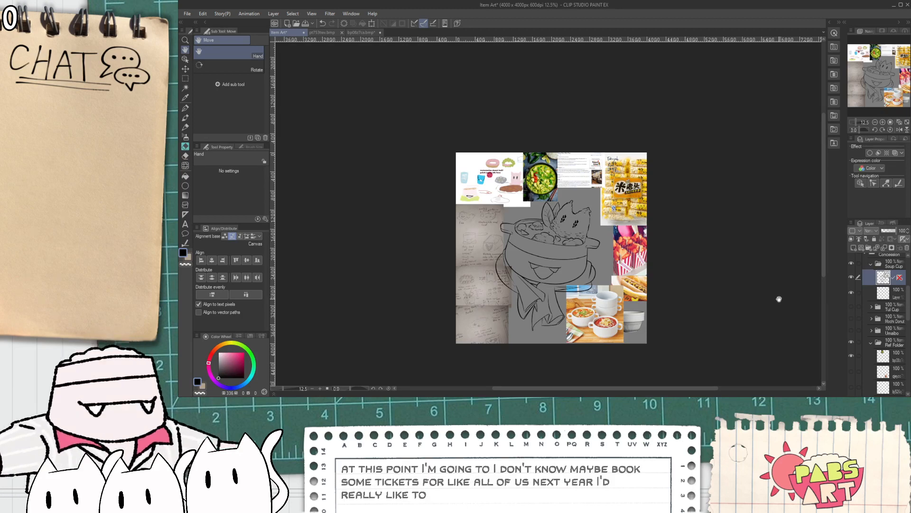
- Refine the line art on the left edge of the hanging cloth where it meets the wrap below the bowl
scroll(511, 289, up, 3)
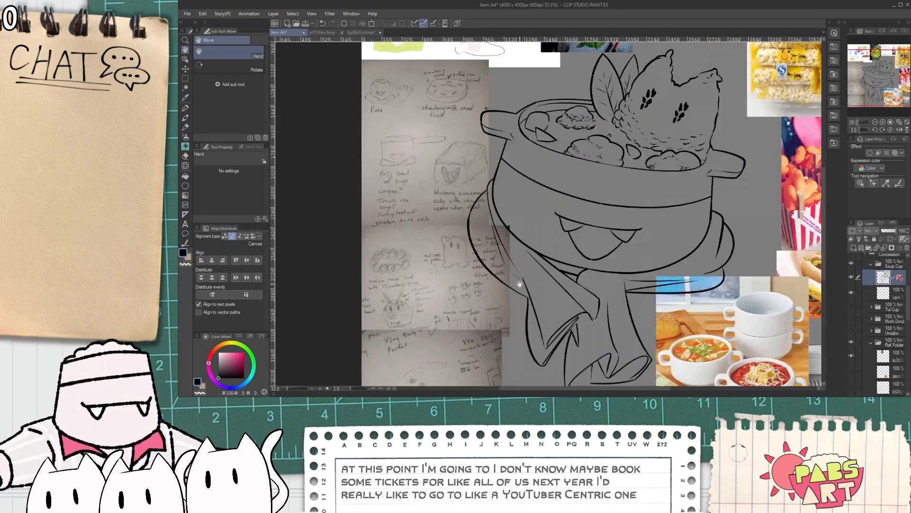
scroll(567, 323, up, 2)
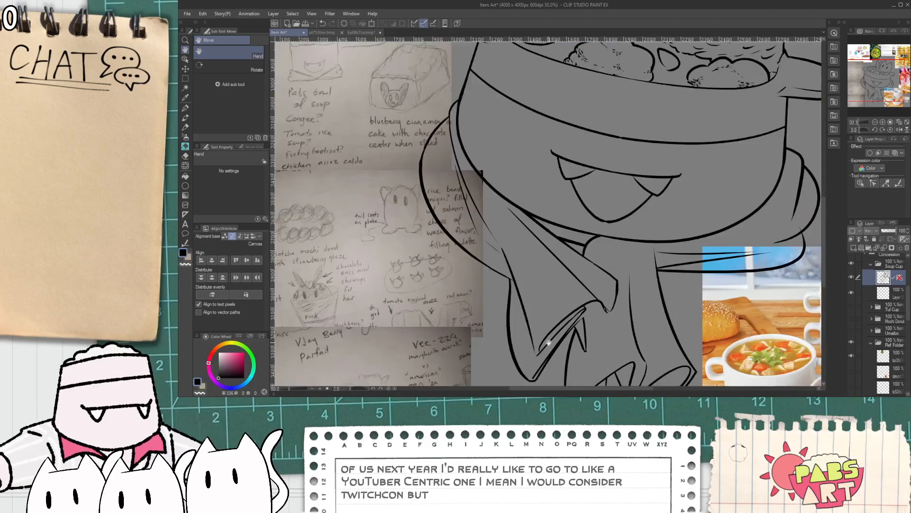
key(e)
scroll(511, 280, up, 1)
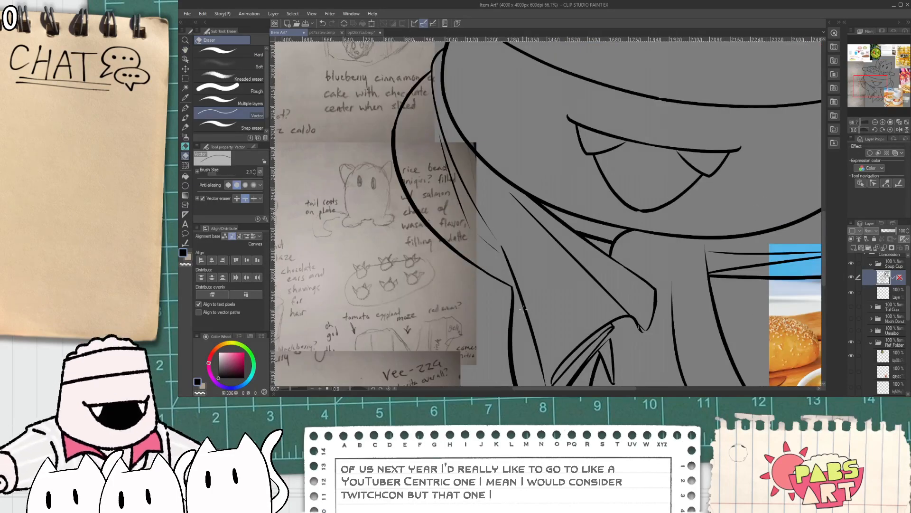
key(p)
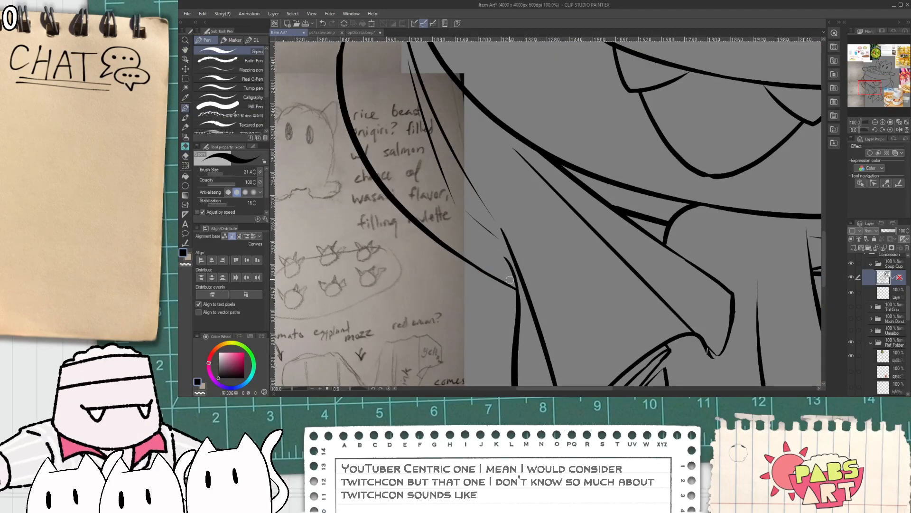
scroll(506, 285, down, 3)
scroll(501, 286, up, 2)
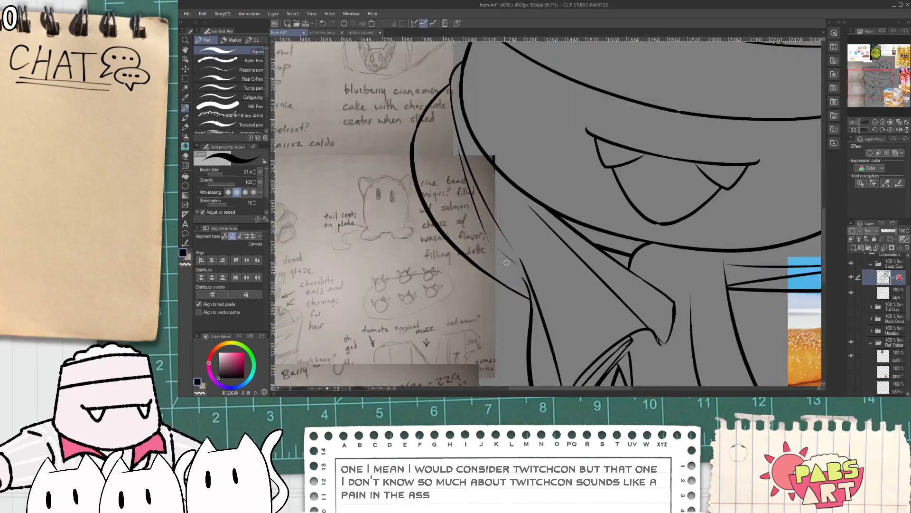
scroll(486, 244, down, 5)
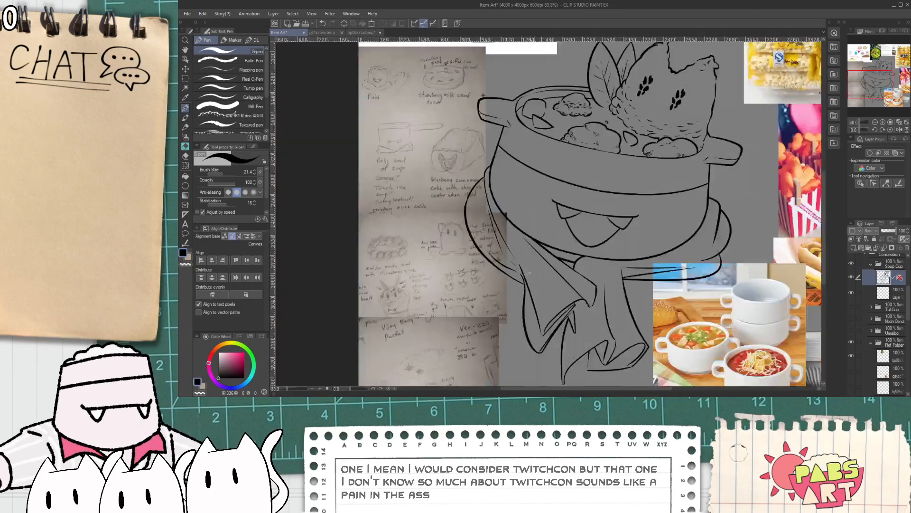
- Draw a peaked fold across the top of the cloth's right tail and erase the overlapping diagonal wrap line beside it
scroll(593, 270, up, 4)
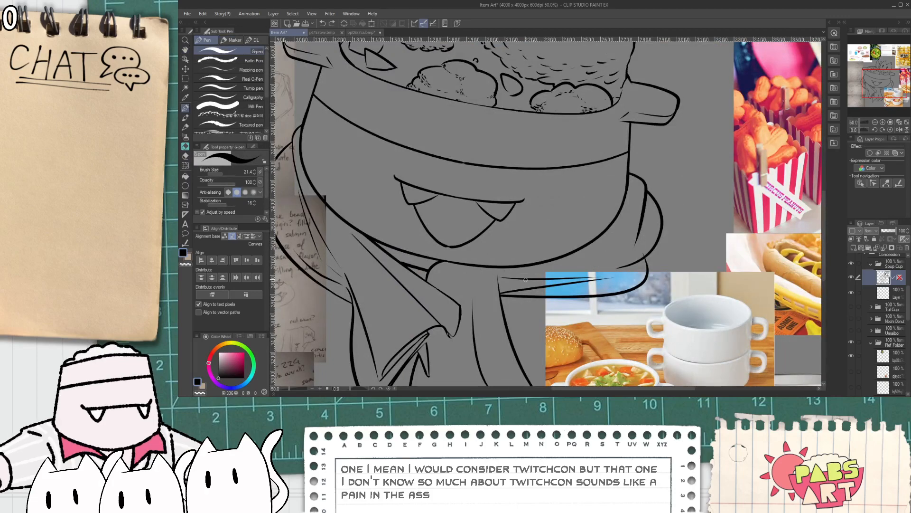
drag(525, 340, 491, 228)
scroll(492, 233, down, 1)
scroll(484, 206, up, 2)
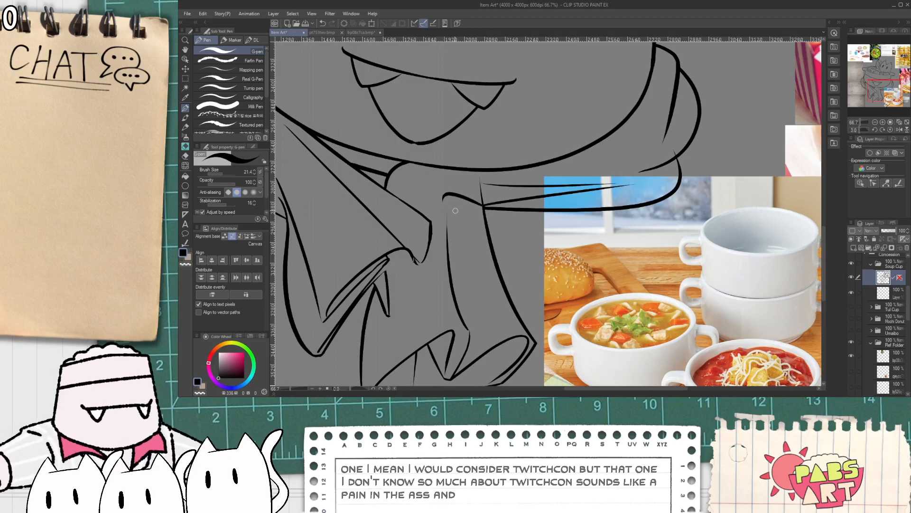
key(ctrl+z)
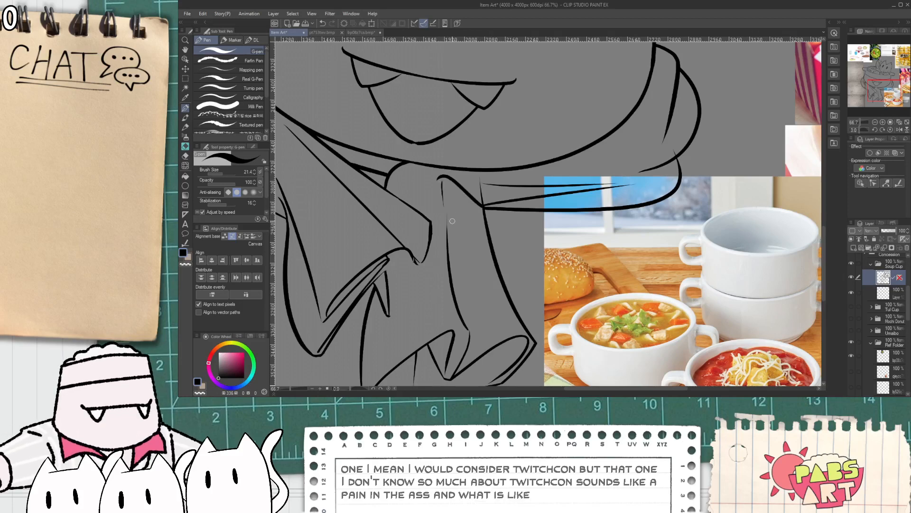
key(e)
scroll(496, 203, up, 1)
scroll(497, 202, down, 3)
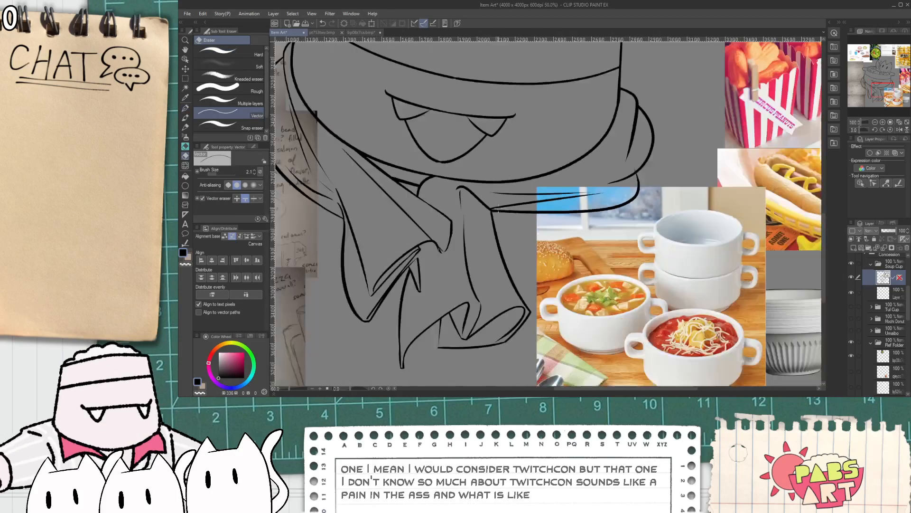
scroll(512, 206, up, 1)
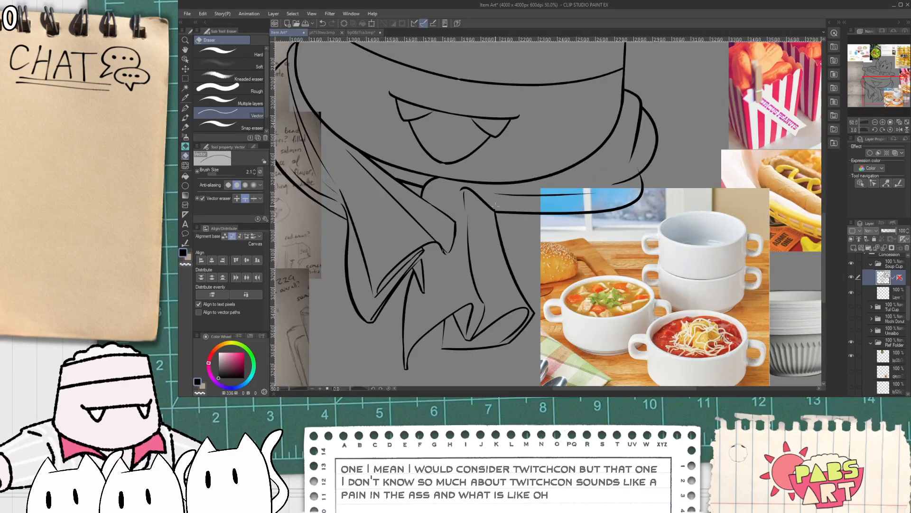
scroll(496, 205, down, 3)
- Try adding short curved fold lines inside the top of the cloth's right tail
key(p)
scroll(478, 192, up, 5)
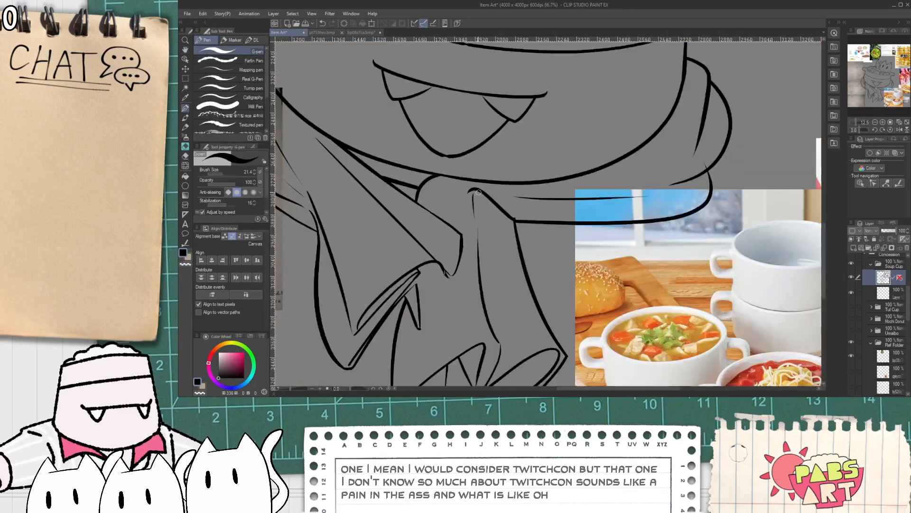
drag(481, 192, 491, 216)
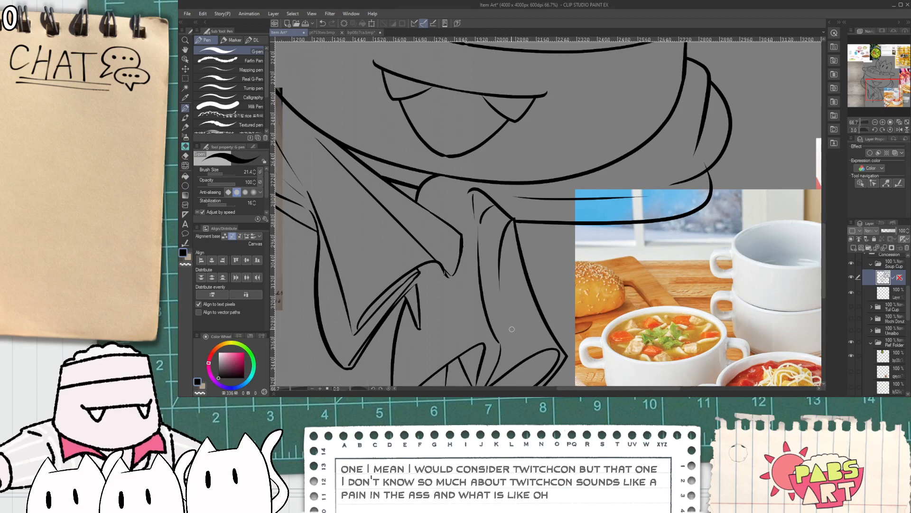
key(h)
scroll(511, 329, down, 4)
scroll(516, 294, up, 3)
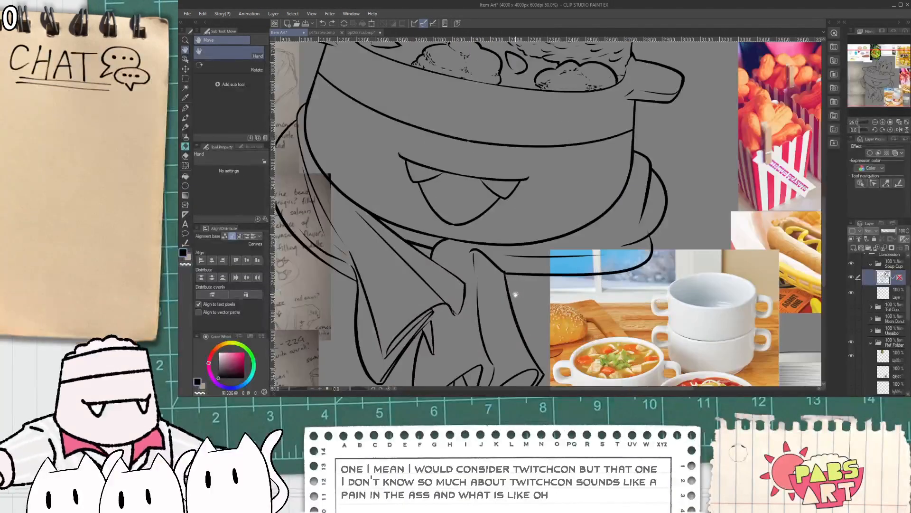
key(p)
scroll(515, 294, up, 1)
drag(503, 269, 496, 310)
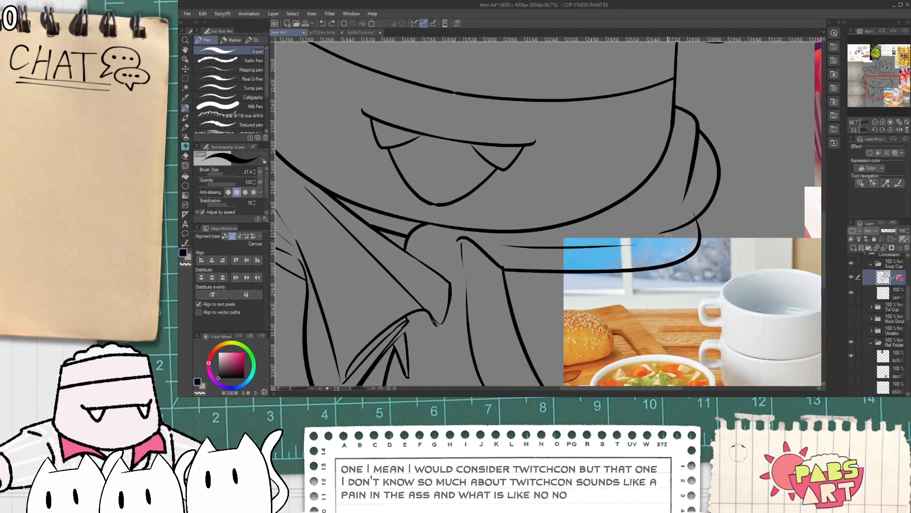
- Erase the peaked fold and draw a curve from the right tail's outer edge sweeping up into the wrap under the bowl
key(e)
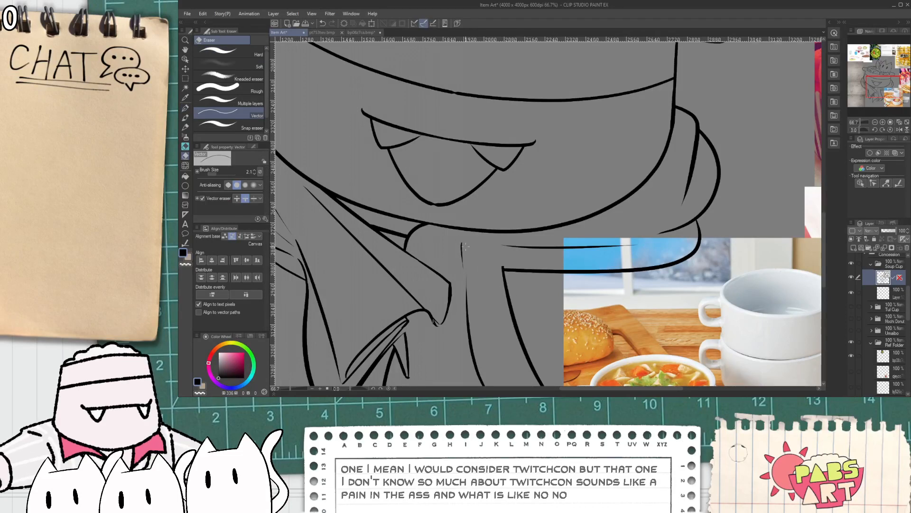
scroll(477, 254, down, 3)
scroll(489, 261, up, 4)
key(p)
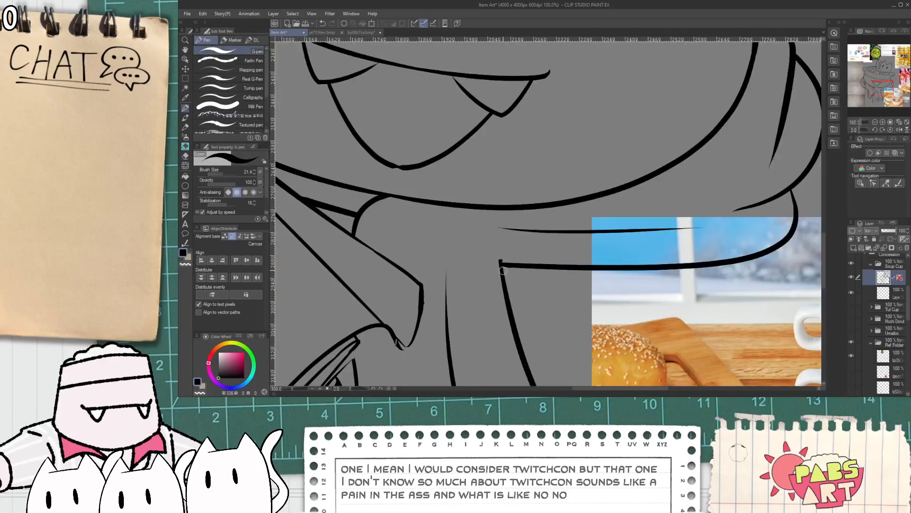
scroll(514, 308, down, 1)
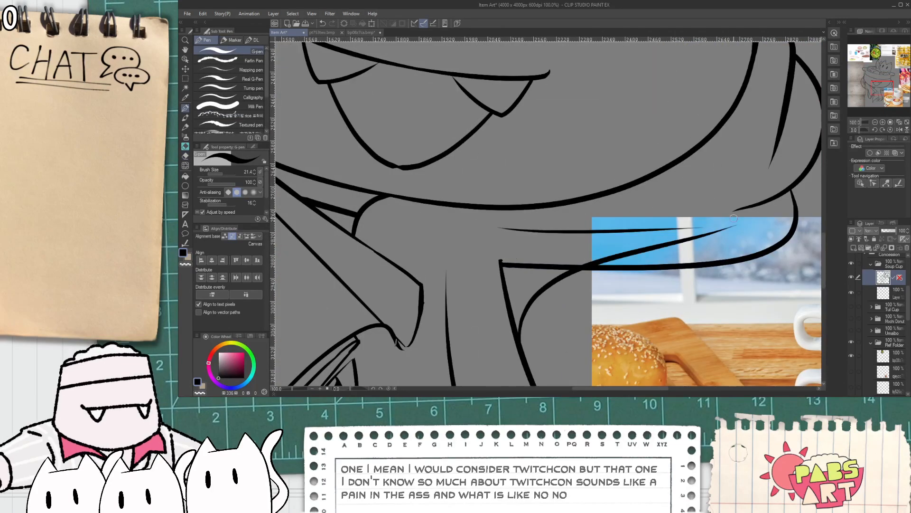
- Erase the wrap line crossing the new curve and draw a curved twist from the right tail's top corner into the wrap
scroll(514, 308, down, 1)
scroll(677, 248, down, 1)
key(space)
scroll(655, 270, up, 2)
key(e)
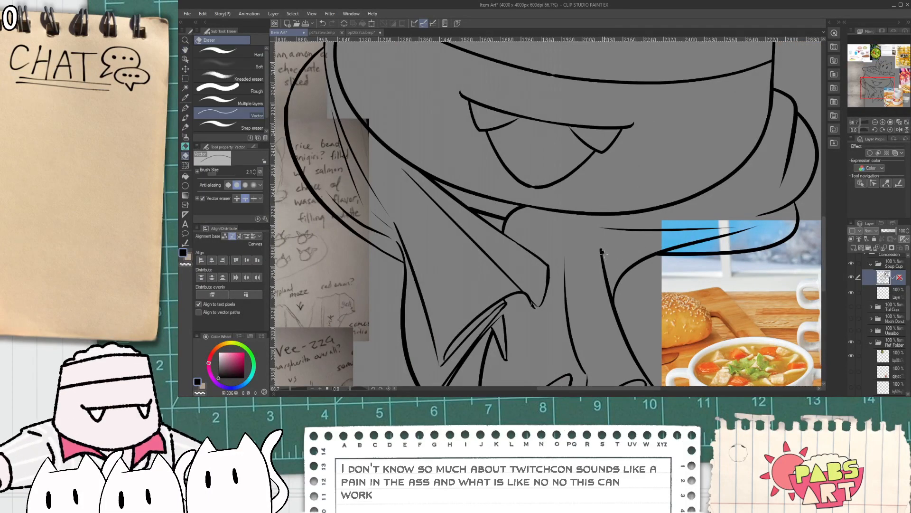
mouse_move(617, 237)
mouse_down()
mouse_move(621, 224)
mouse_move(685, 245)
mouse_up()
key(p)
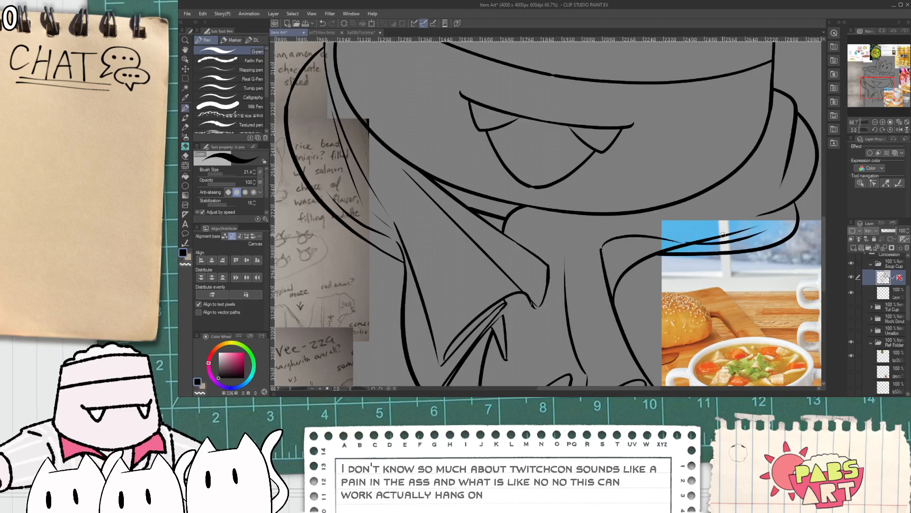
- Clean up the crossing twist lines and ink an upper wrap line rising to the fold at the bowl's right side
key(e)
key(p)
mouse_move(727, 231)
mouse_down()
mouse_move(734, 244)
mouse_move(765, 221)
mouse_move(634, 230)
mouse_move(735, 182)
mouse_up()
key(e)
scroll(718, 234, down, 3)
scroll(626, 230, up, 3)
key(p)
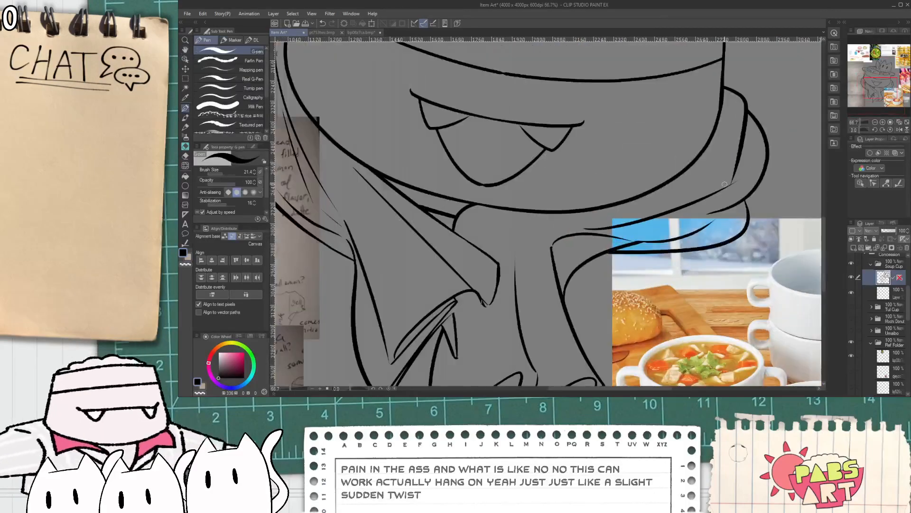
- Try several versions of the upper wrap line from the right tail's top corner to the bowl's right-side fold
scroll(725, 184, down, 3)
key(e)
scroll(664, 199, up, 3)
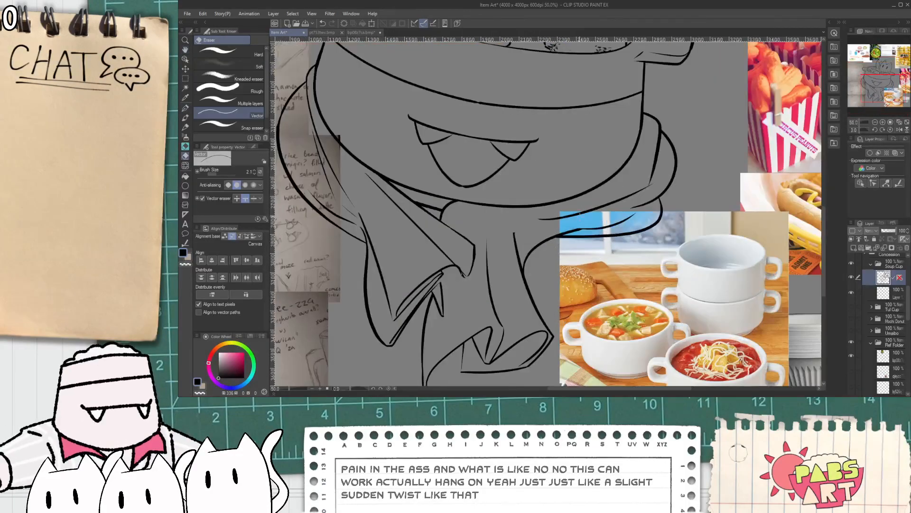
key(ctrl+z)
scroll(512, 234, up, 1)
key(p)
drag(517, 233, 669, 181)
key(ctrl+z)
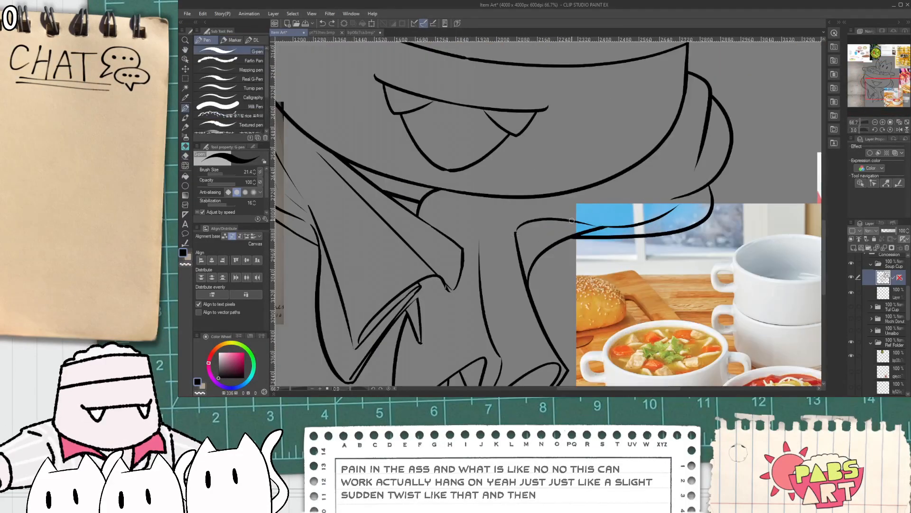
drag(527, 226, 712, 167)
key(ctrl+z)
drag(520, 234, 688, 167)
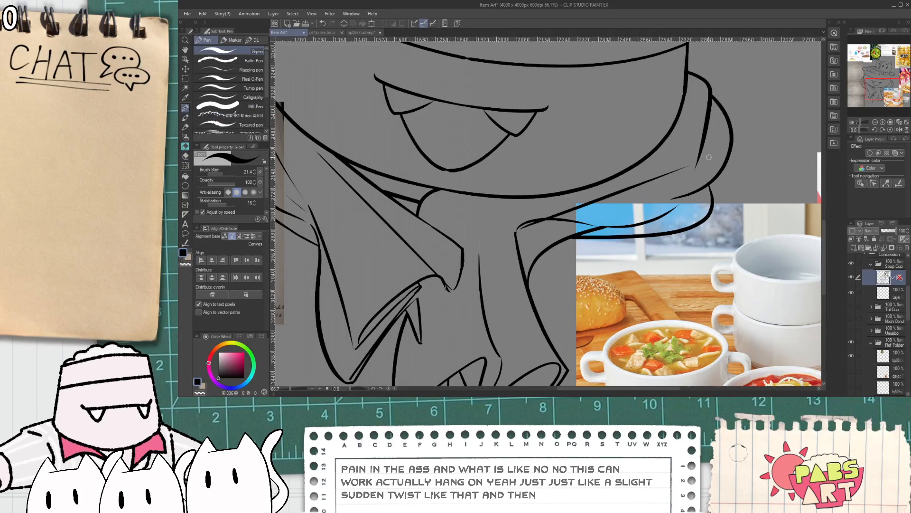
- Remove the trial wrap line and the twist curve at the top of the cloth's right tail
key(e)
mouse_move(573, 215)
mouse_down()
mouse_move(552, 253)
mouse_move(566, 228)
mouse_move(530, 228)
mouse_up()
key(ctrl+z)
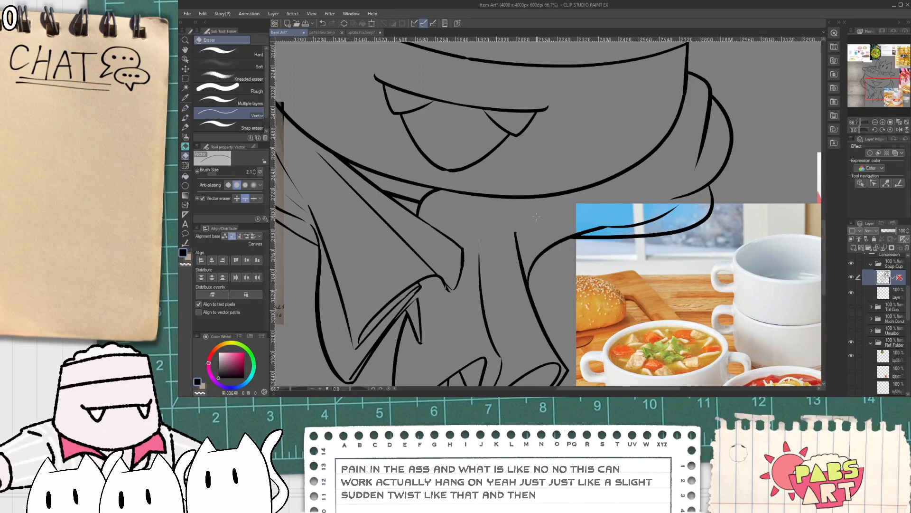
key(ctrl+z)
- Ink the upper wrap line from the right tail to the side fold and connect the lower wrap line to the right loop
scroll(529, 221, down, 4)
scroll(546, 218, up, 2)
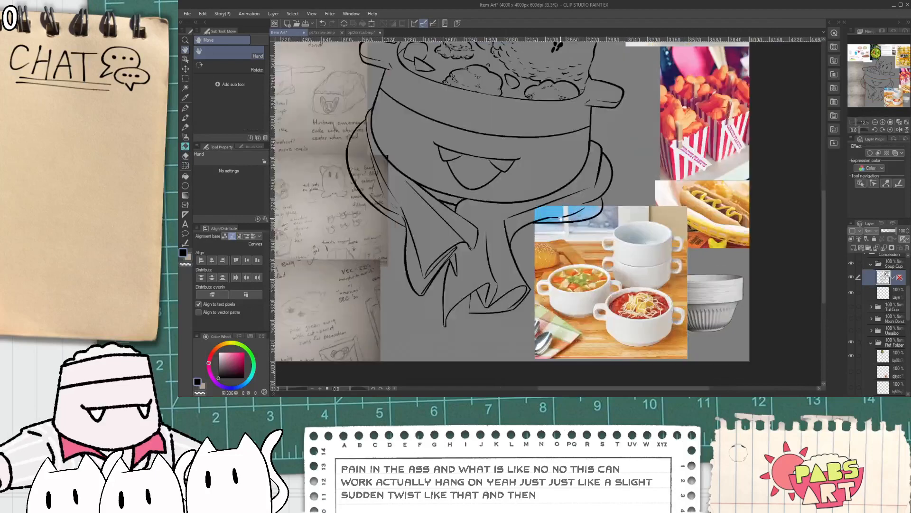
scroll(559, 217, up, 3)
key(p)
drag(497, 230, 637, 172)
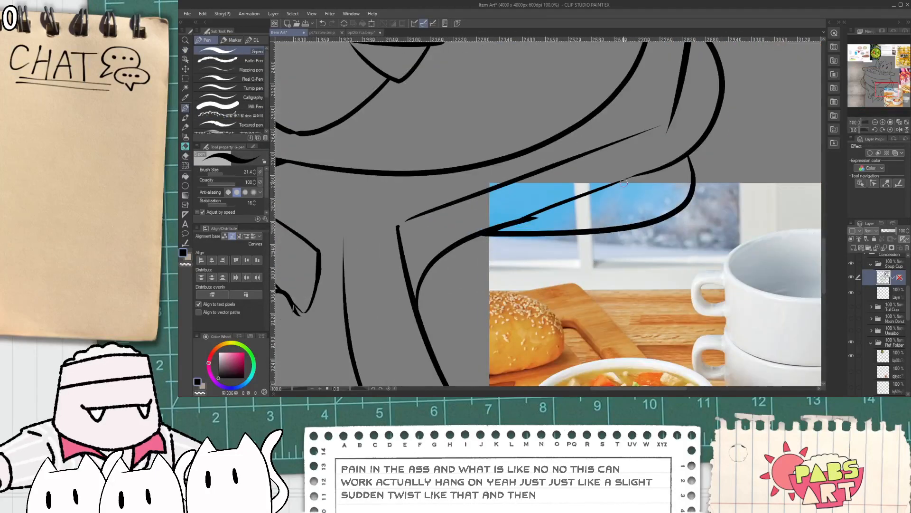
scroll(624, 186, down, 3)
scroll(529, 227, up, 3)
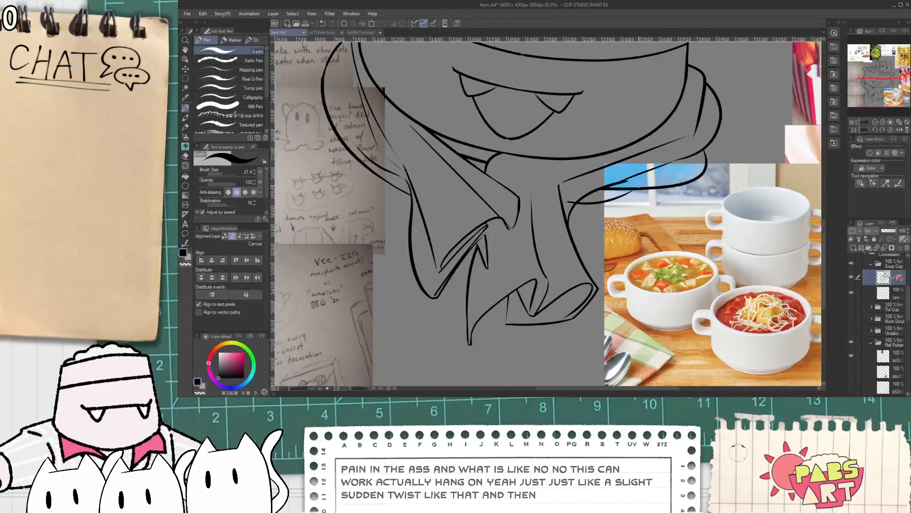
- Ink the two sides of a spoon handle rising from the soup behind the left vegetables, erasing overlaps at the bowl's rim
scroll(588, 195, down, 6)
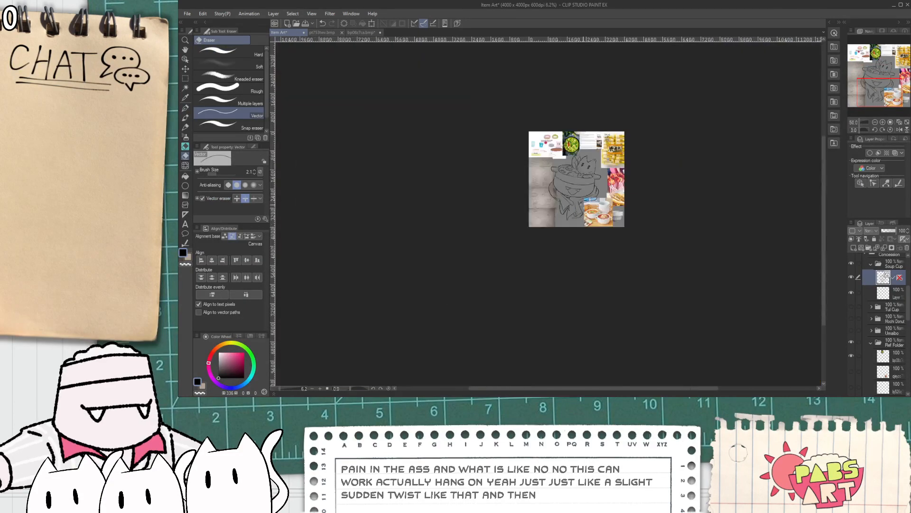
key(space)
scroll(587, 193, up, 5)
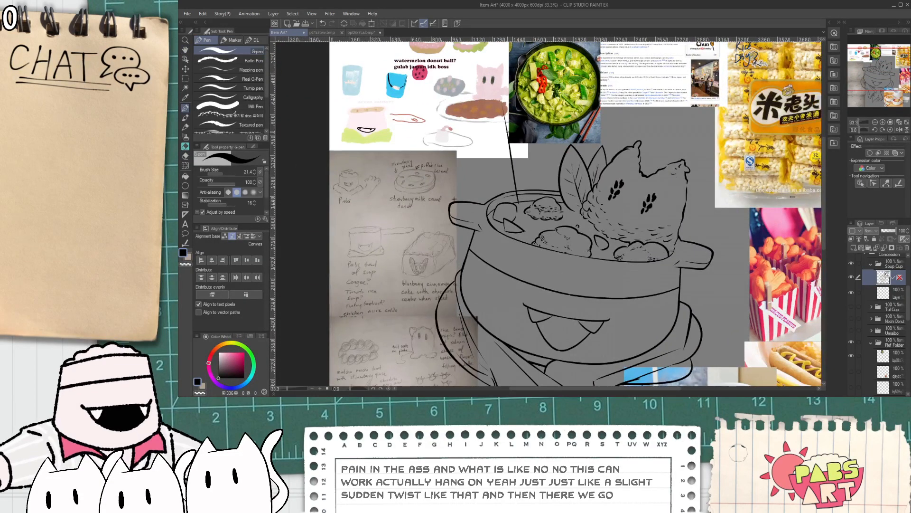
key(e)
scroll(522, 191, up, 1)
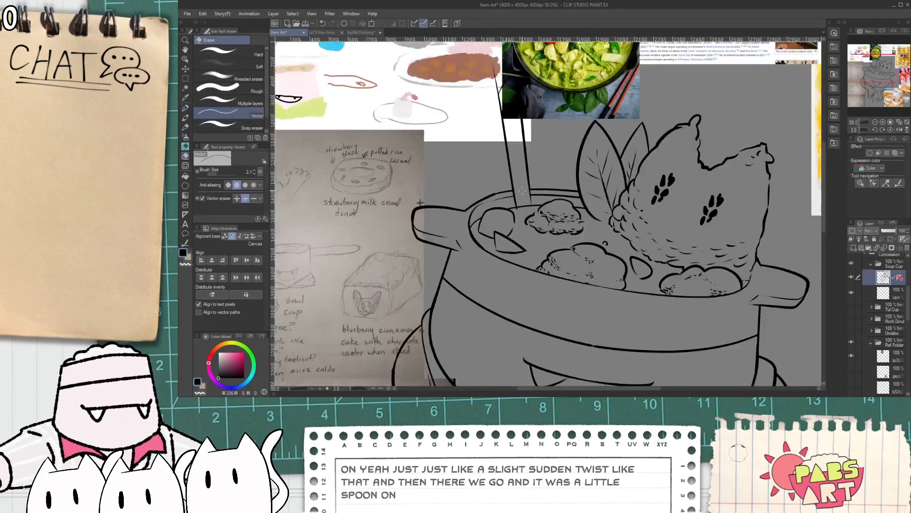
key(p)
scroll(518, 207, up, 1)
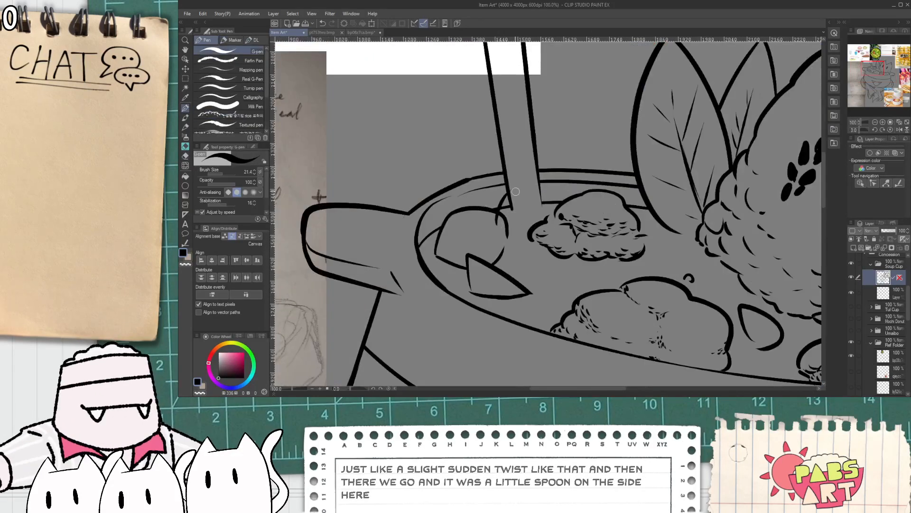
- Draw the spoon's rounded shoulders below the handle and erase the handle ends and soup line inside them
scroll(517, 220, up, 1)
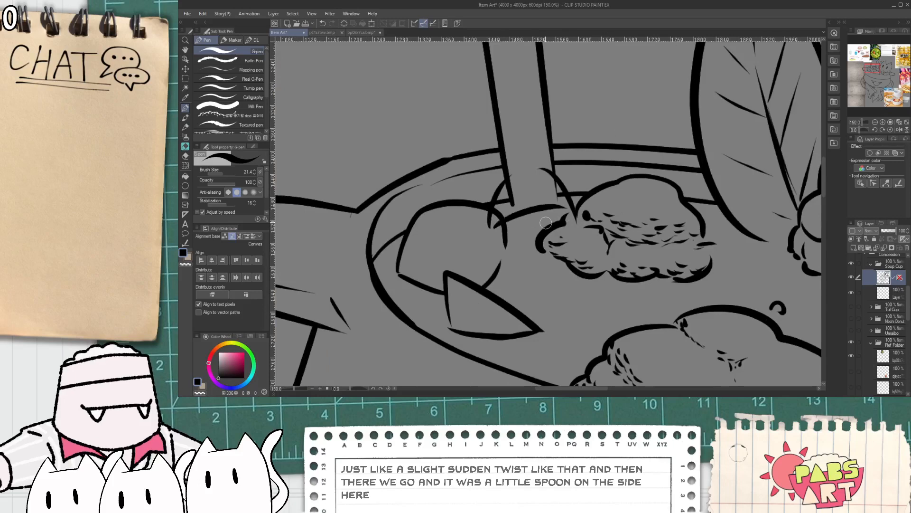
key(e)
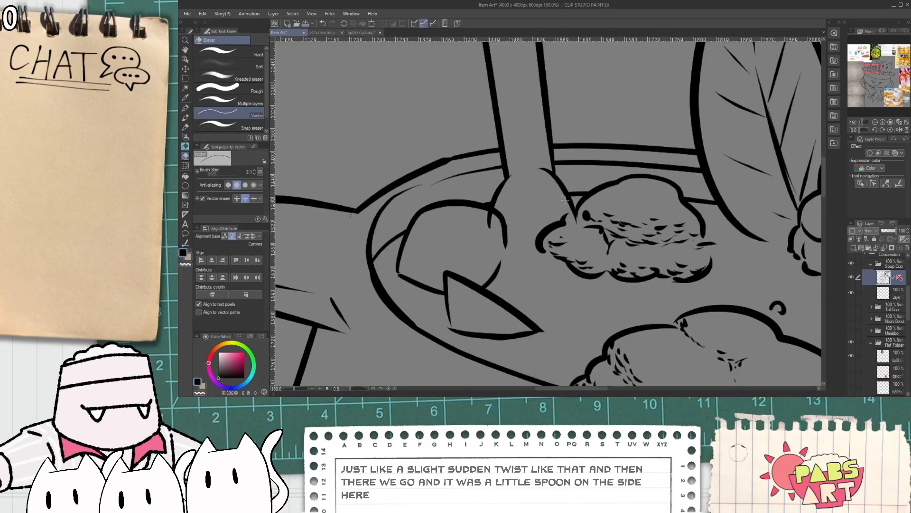
key(p)
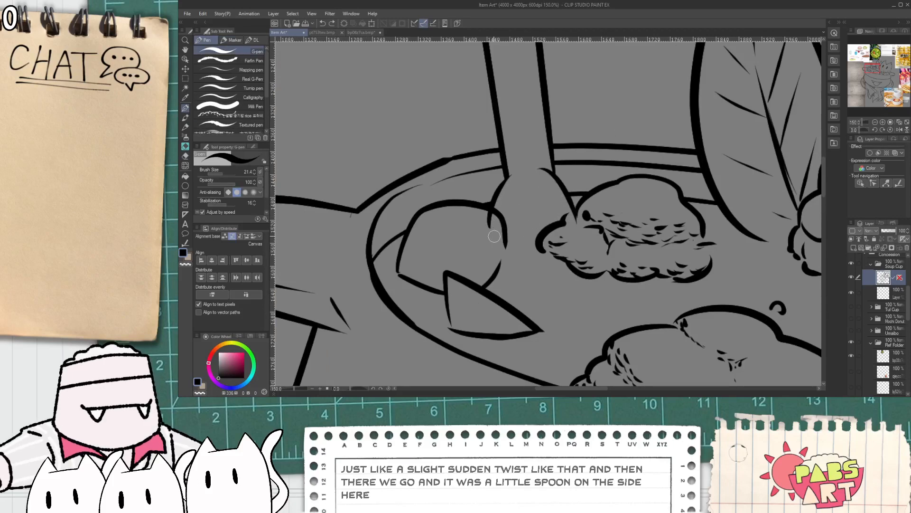
- Ink the soup line across the base of the spoon and erase the overlapping spoon edge beside the left vegetable
drag(532, 217, 578, 212)
key(e)
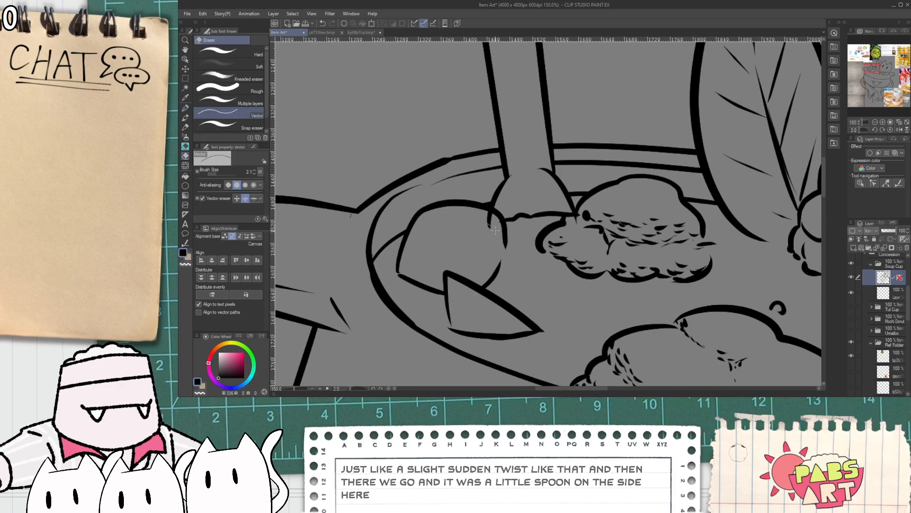
drag(498, 226, 487, 222)
scroll(496, 220, down, 4)
key(space)
drag(495, 174, 491, 209)
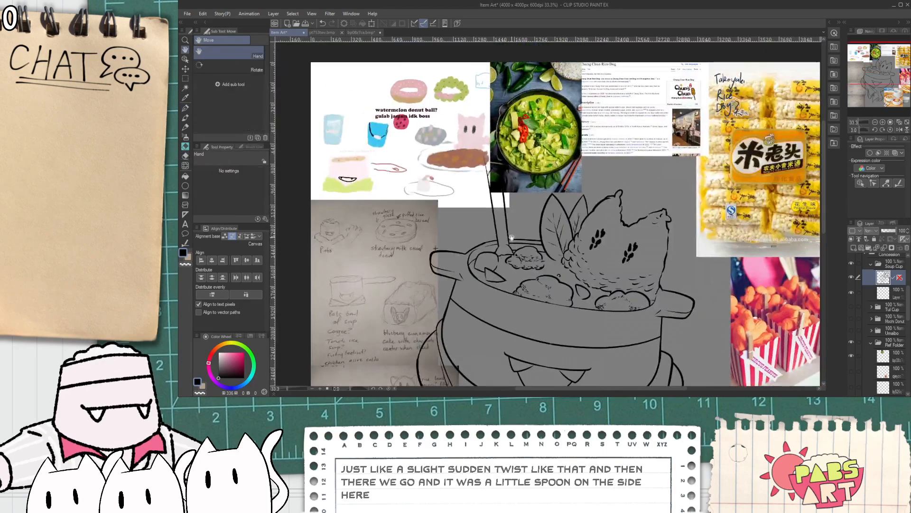
- Check the spoon's handle and shoulders within the whole soup bowl drawing and collapse the Soup Cup folder
scroll(492, 208, up, 1)
scroll(487, 138, up, 3)
scroll(489, 193, down, 4)
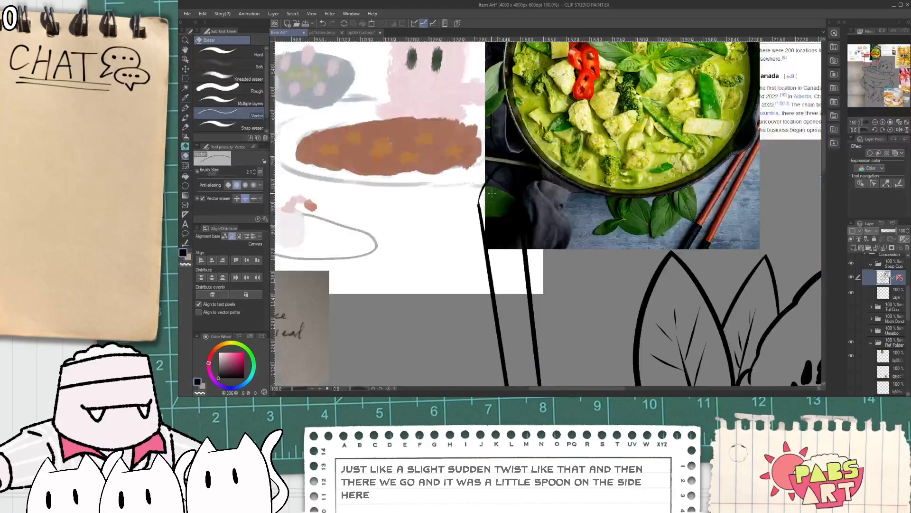
key(space)
scroll(530, 229, up, 1)
scroll(475, 287, up, 2)
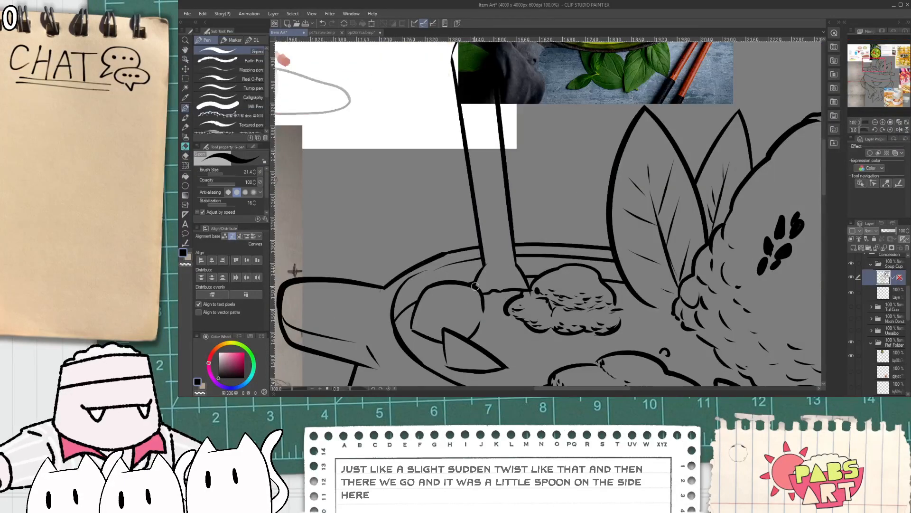
scroll(508, 266, down, 3)
key(space)
drag(508, 266, 494, 205)
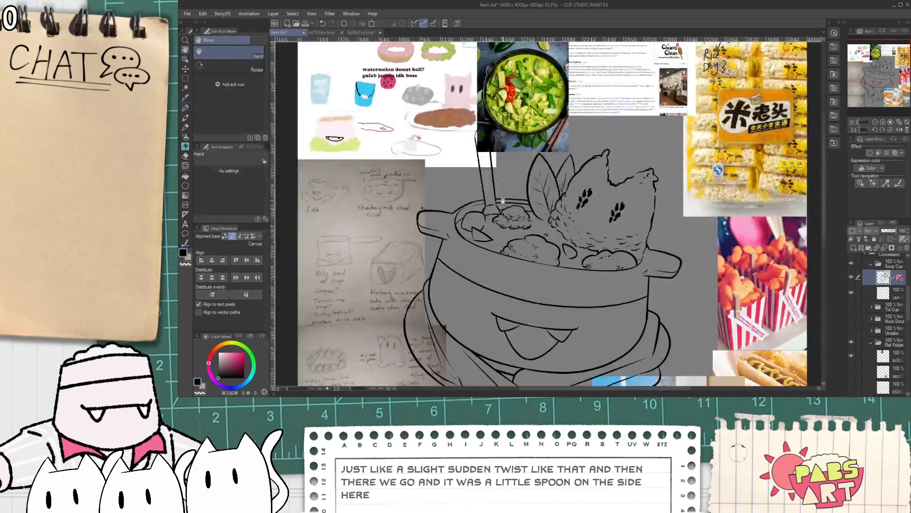
scroll(696, 302, down, 1)
drag(696, 302, 632, 215)
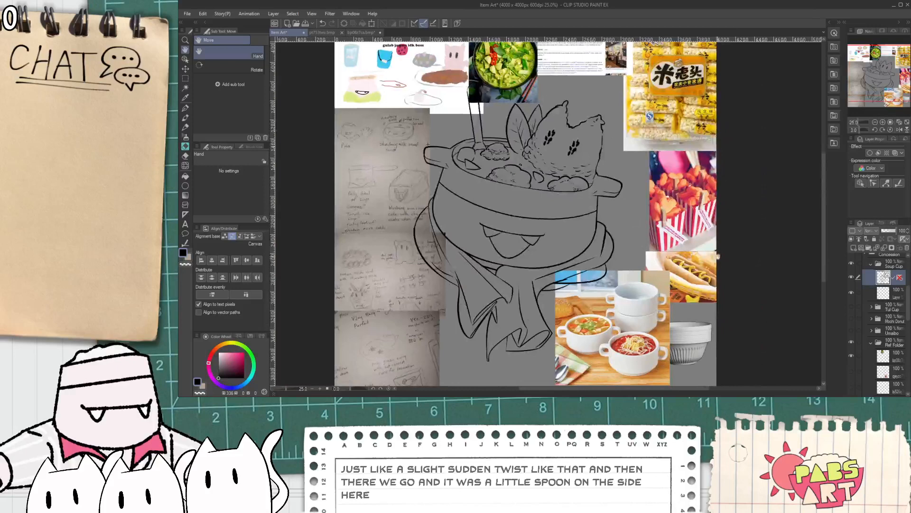
click(870, 264)
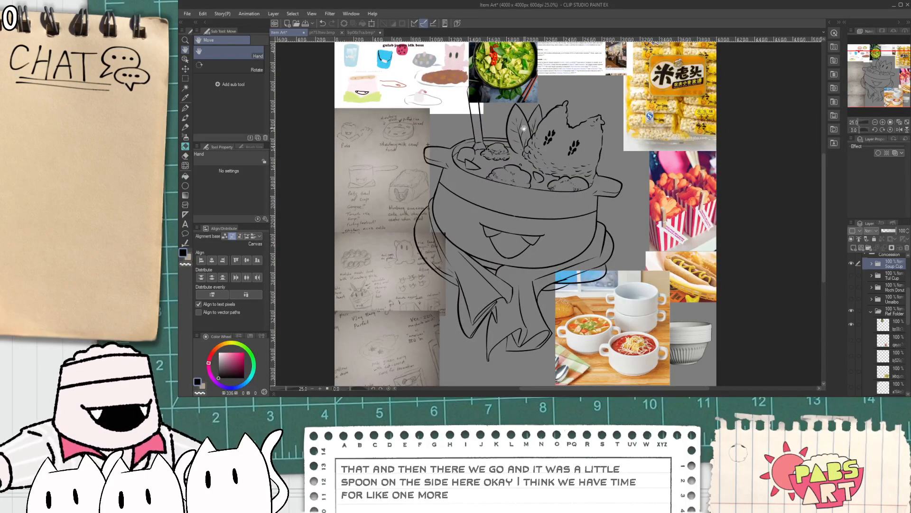
- Examine the cat-eared filling, the Chung Chun Rice Dog article and the other references around the soup bowl drawing
drag(522, 188, 518, 240)
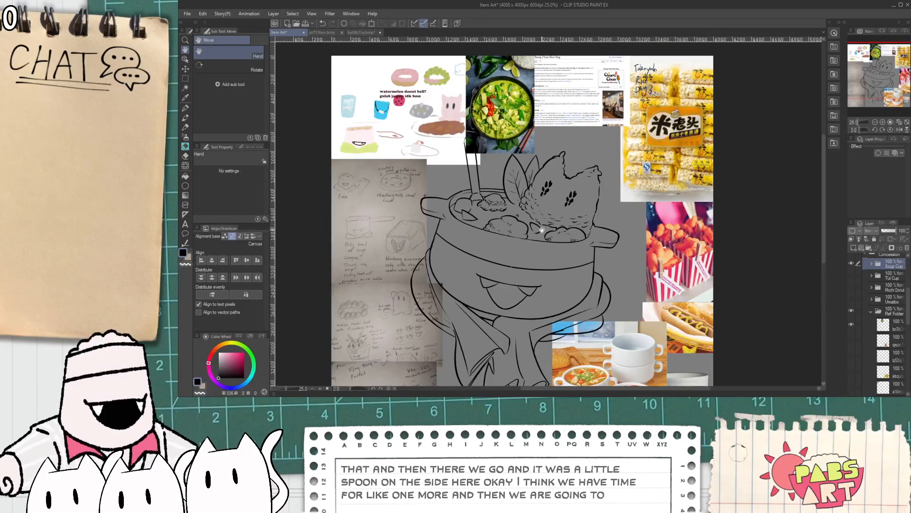
scroll(592, 176, up, 5)
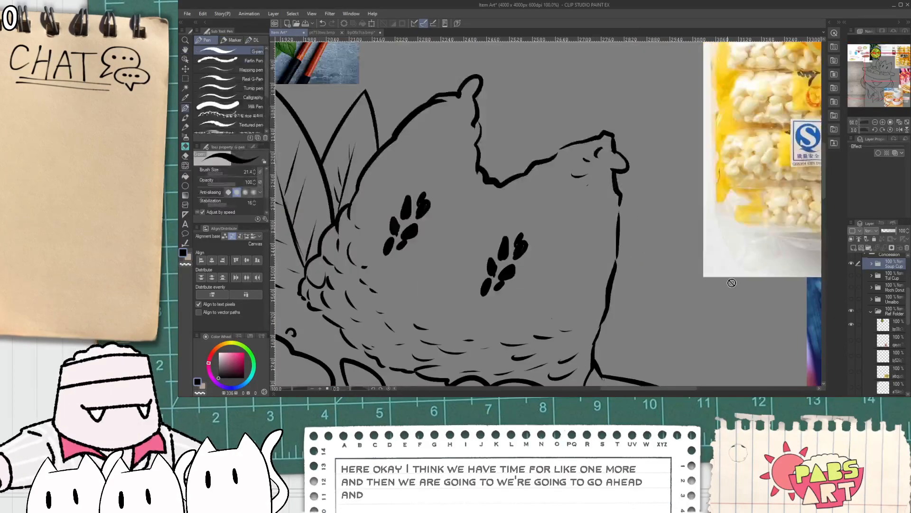
scroll(593, 189, down, 5)
mouse_move(508, 264)
mouse_down()
mouse_move(526, 223)
mouse_move(465, 142)
mouse_move(632, 104)
mouse_move(537, 43)
mouse_move(517, 166)
mouse_move(617, 162)
mouse_up()
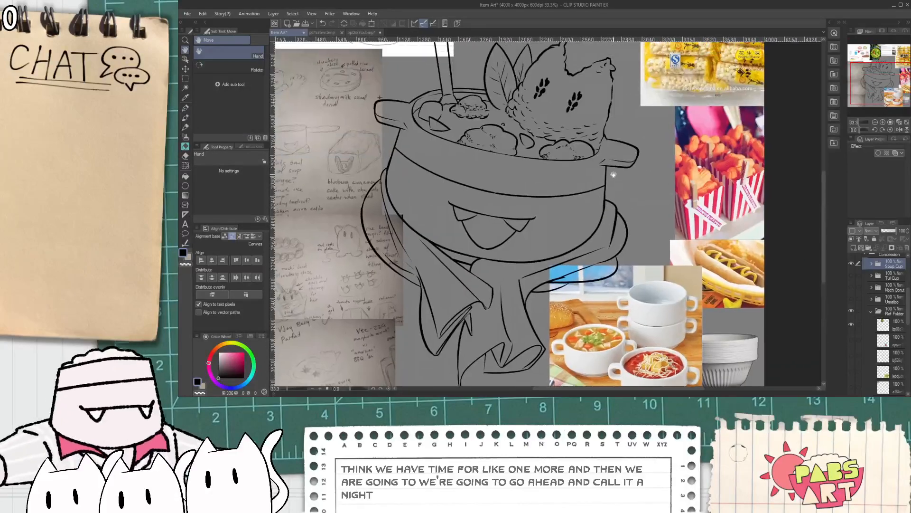
scroll(617, 162, up, 3)
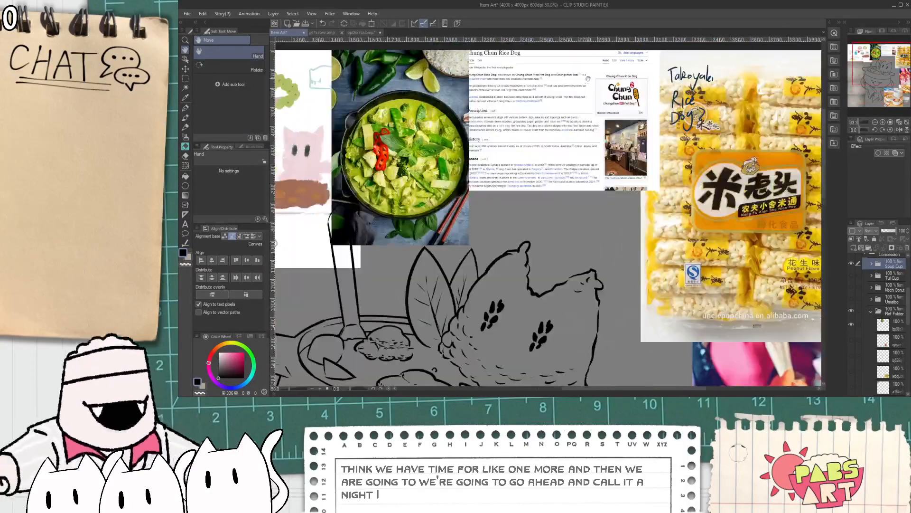
scroll(603, 78, up, 3)
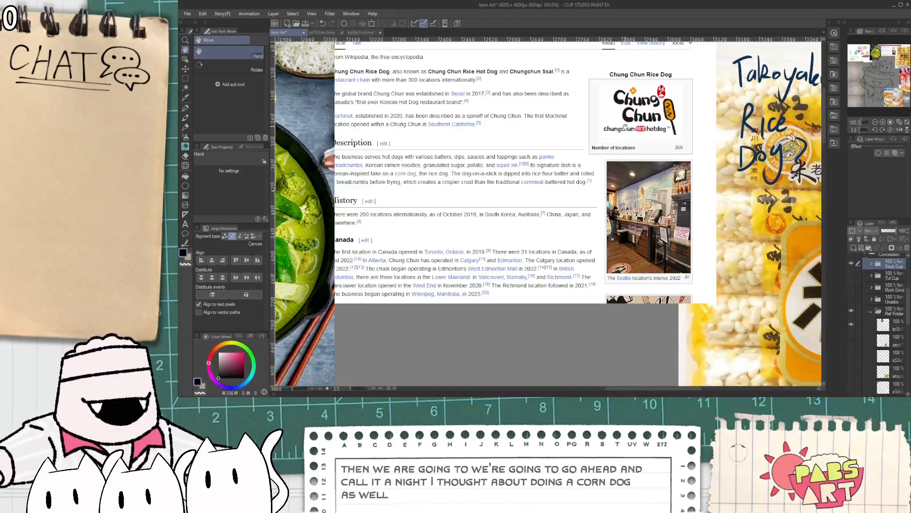
scroll(625, 126, down, 2)
scroll(630, 211, down, 2)
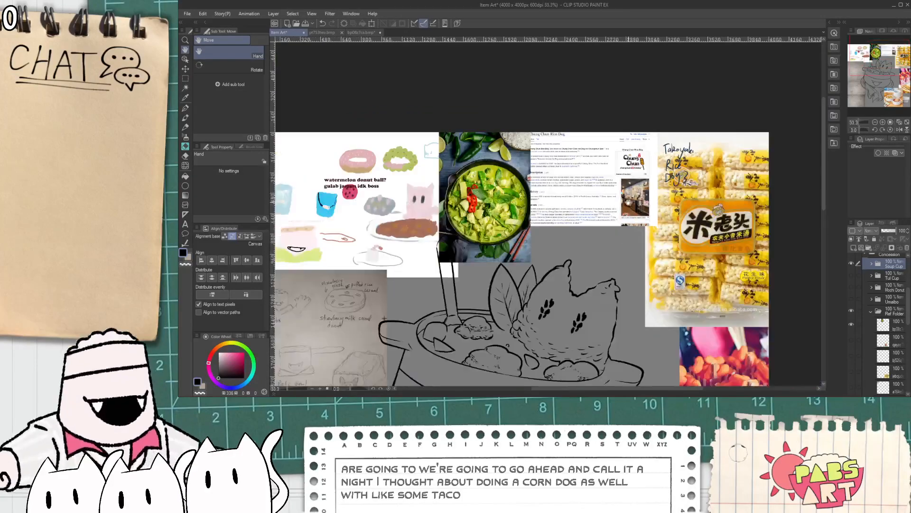
drag(634, 265, 652, 164)
scroll(651, 164, down, 1)
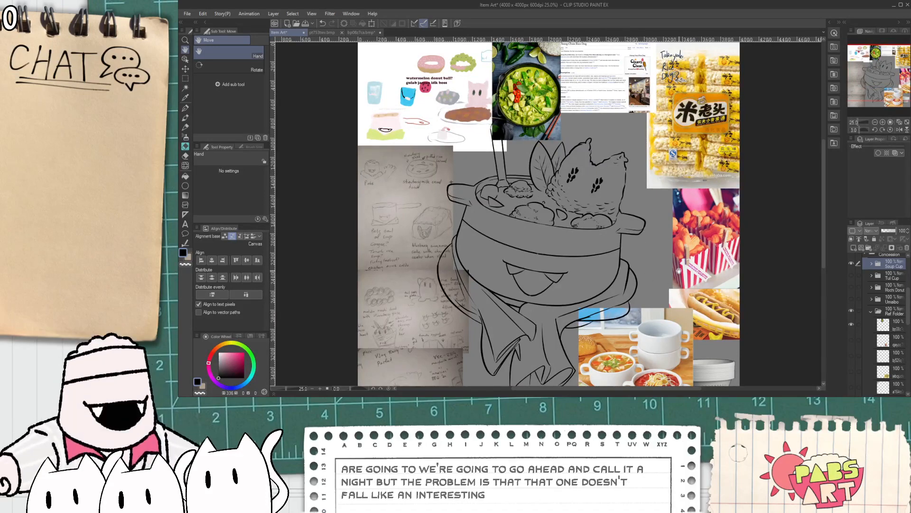
drag(679, 271, 658, 215)
scroll(456, 206, up, 1)
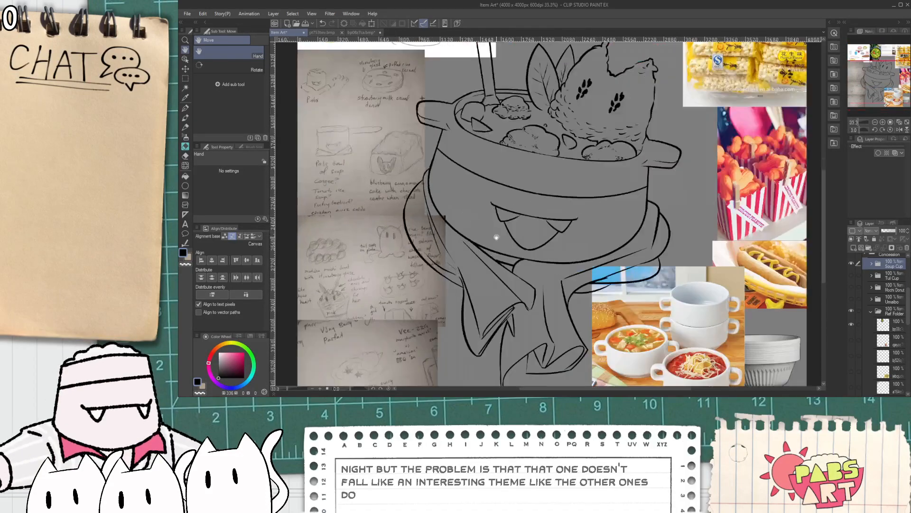
scroll(498, 238, down, 1)
- Hide the Soup Cup folder and view the Umaibo, Mochi Donut and Tul Cup drawings one at a time, ending on Umaibo
click(850, 264)
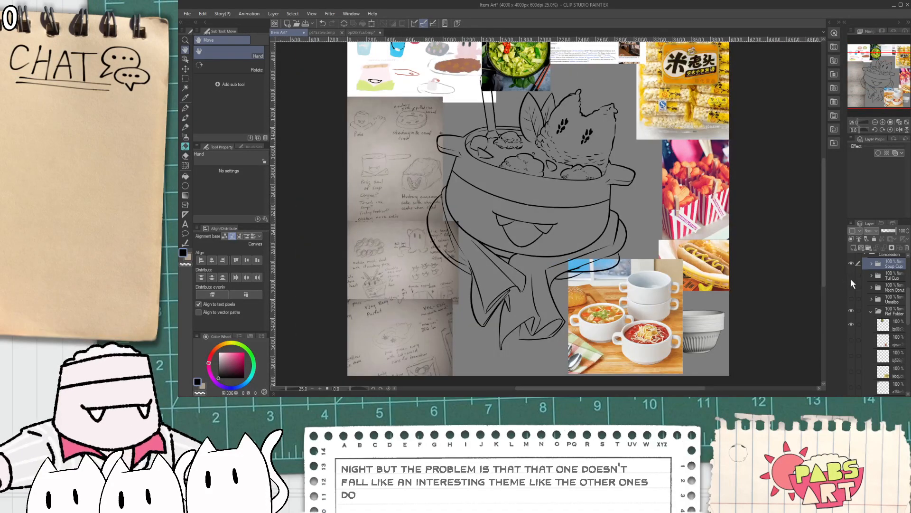
click(851, 299)
click(853, 299)
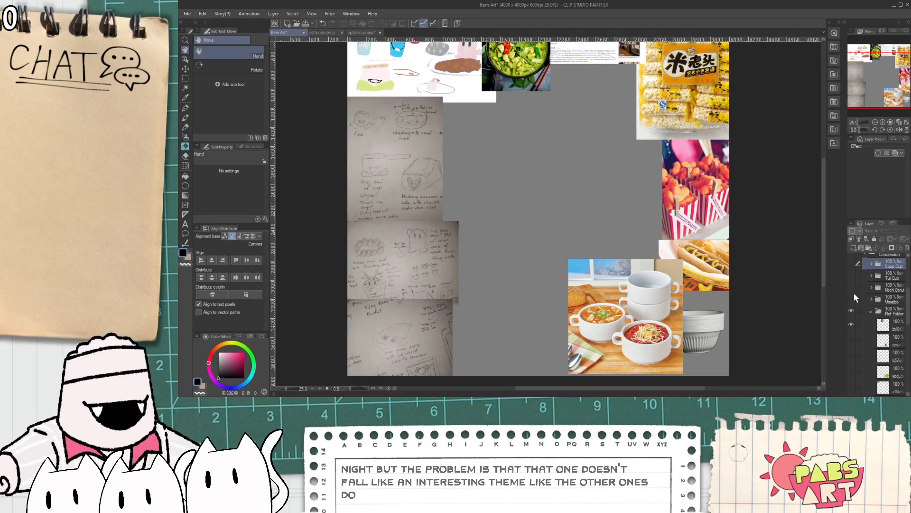
click(852, 287)
click(852, 287)
click(851, 275)
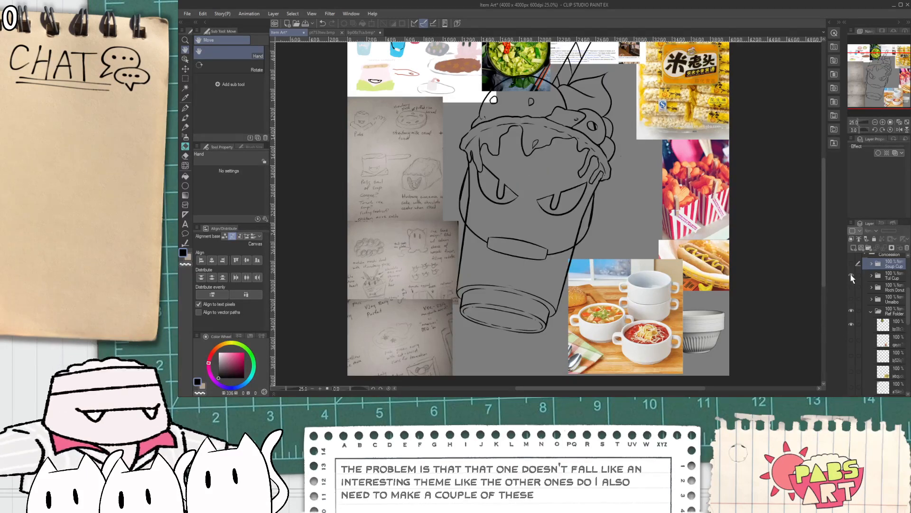
key(ctrl+minus)
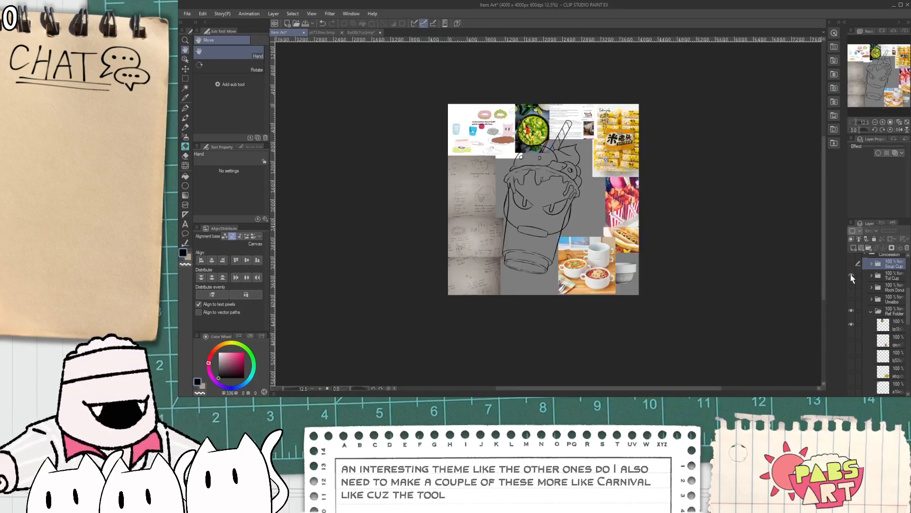
click(851, 276)
click(852, 287)
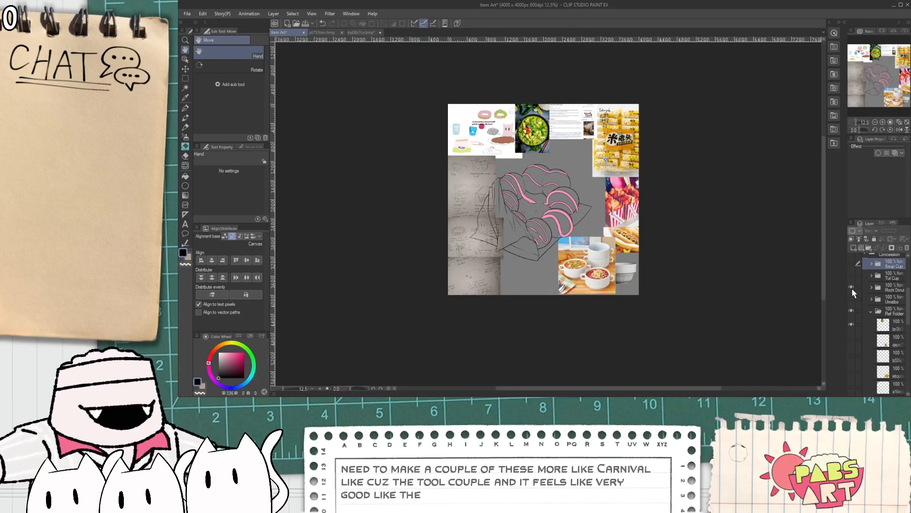
click(852, 288)
click(852, 298)
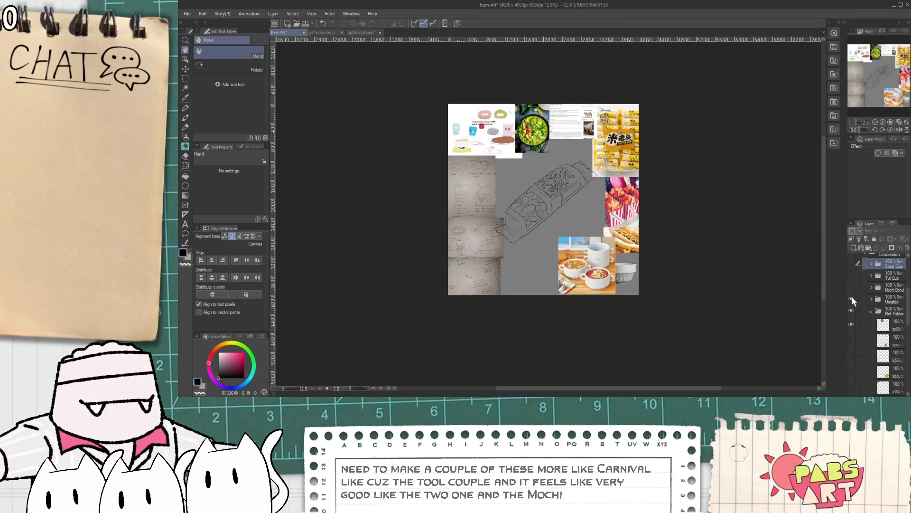
- Examine the puff-rice wrapper drawing and the Circus Peanuts reference photo at close range
key(ctrl+plus)
key(ctrl+plus)
drag(599, 175, 657, 222)
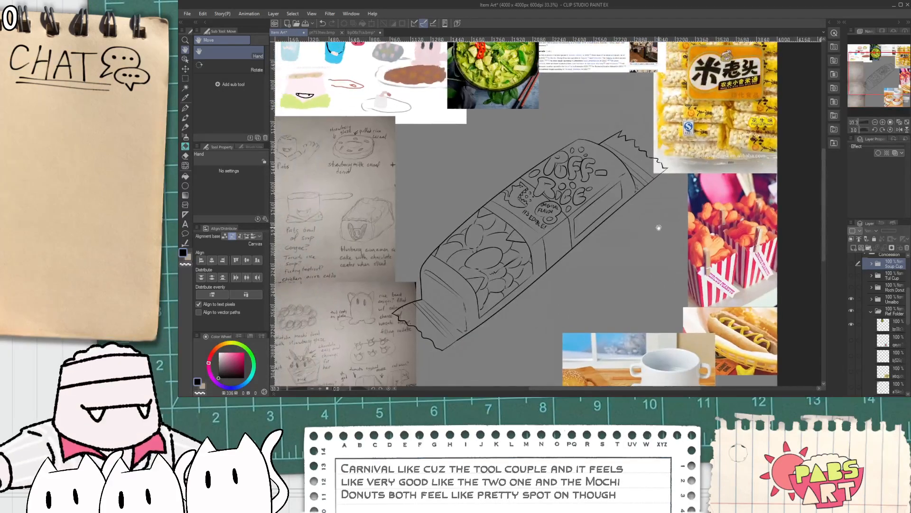
scroll(659, 227, down, 1)
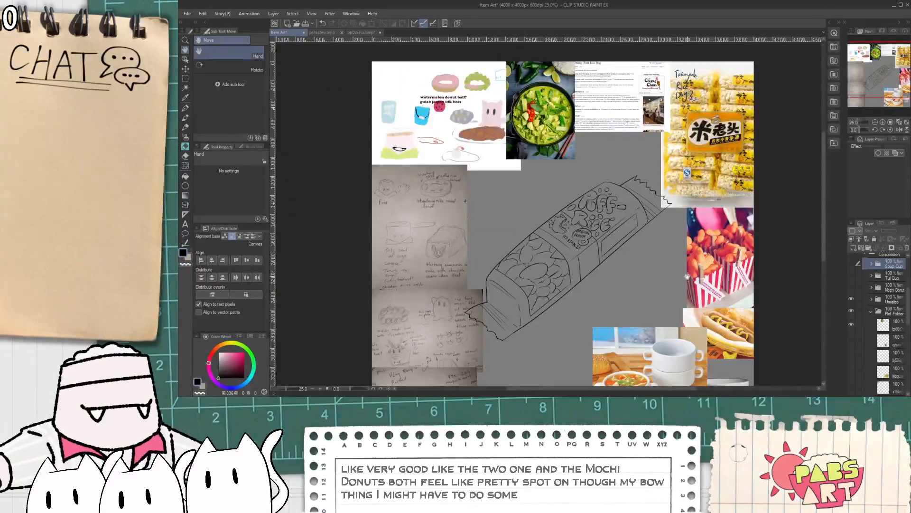
scroll(669, 250, up, 3)
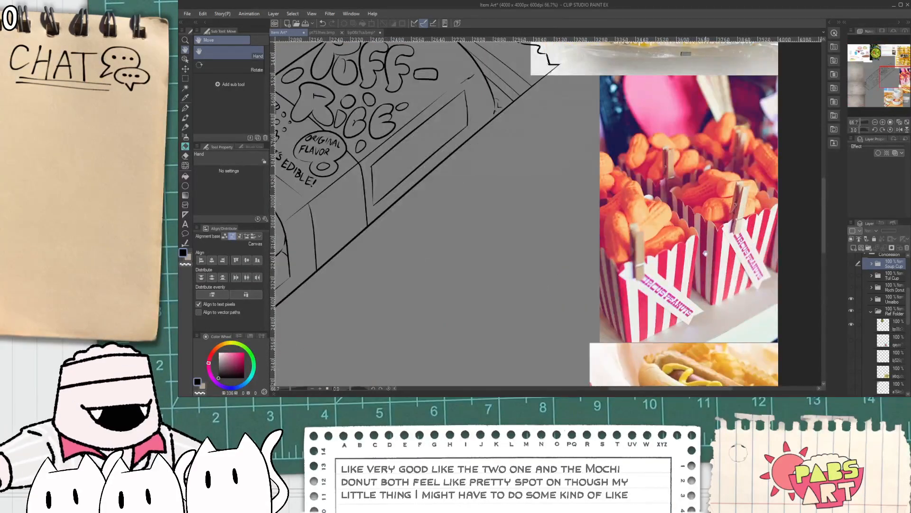
scroll(661, 254, down, 3)
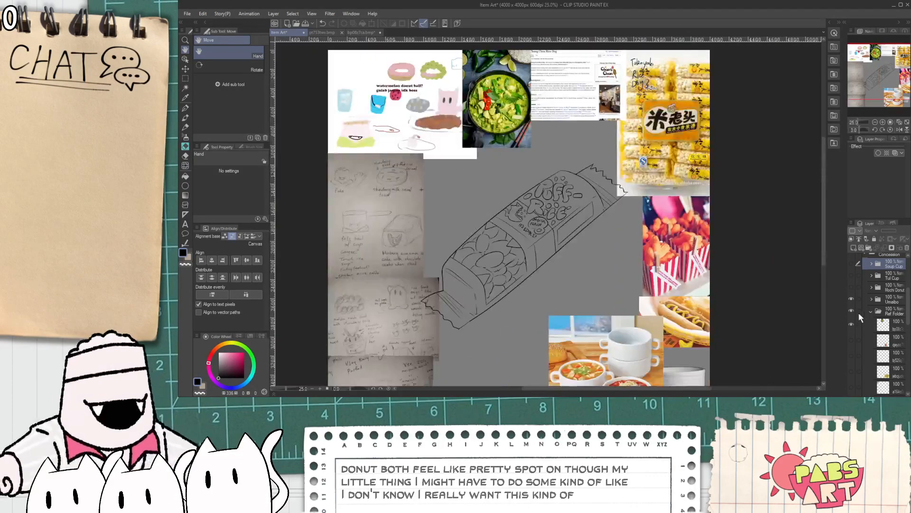
- Compare the Mochi Donut, Umaibo and Tul Cup drawings by toggling their folders, then review the Soup Cup drawing alone
click(850, 299)
click(850, 287)
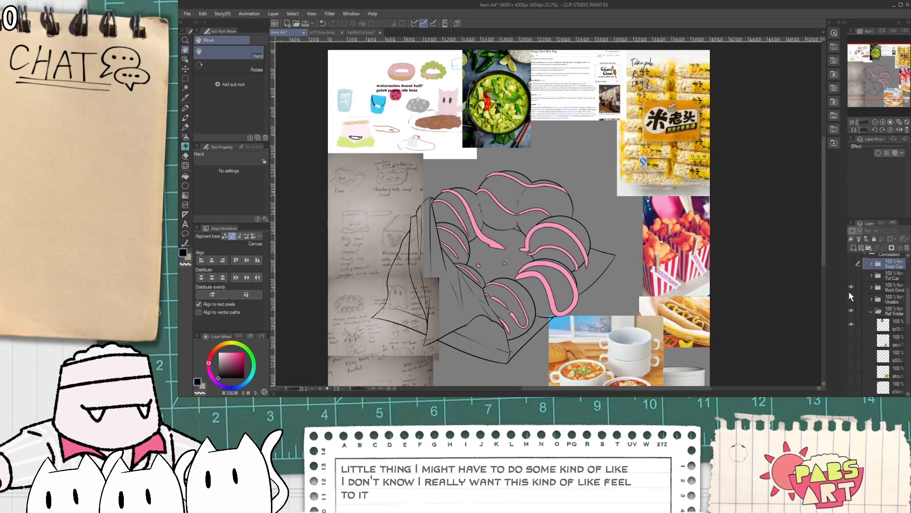
click(850, 287)
click(850, 299)
click(850, 300)
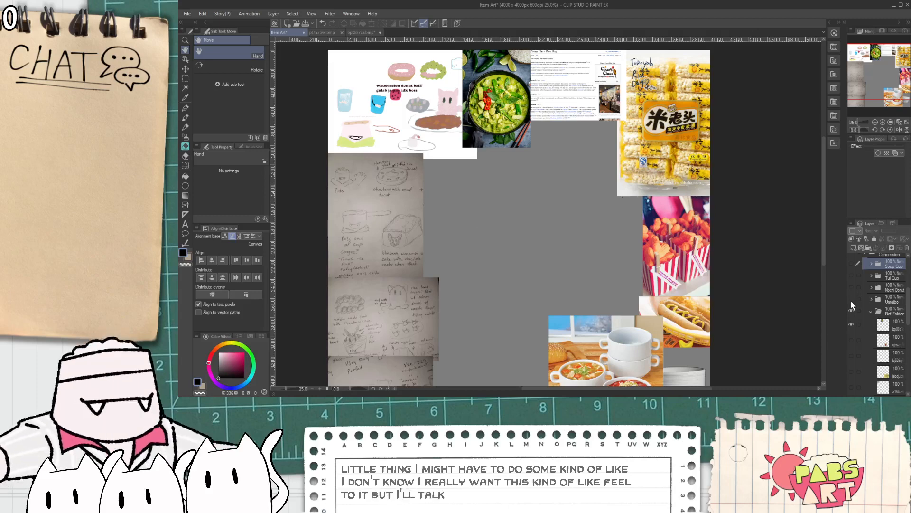
click(852, 276)
click(850, 275)
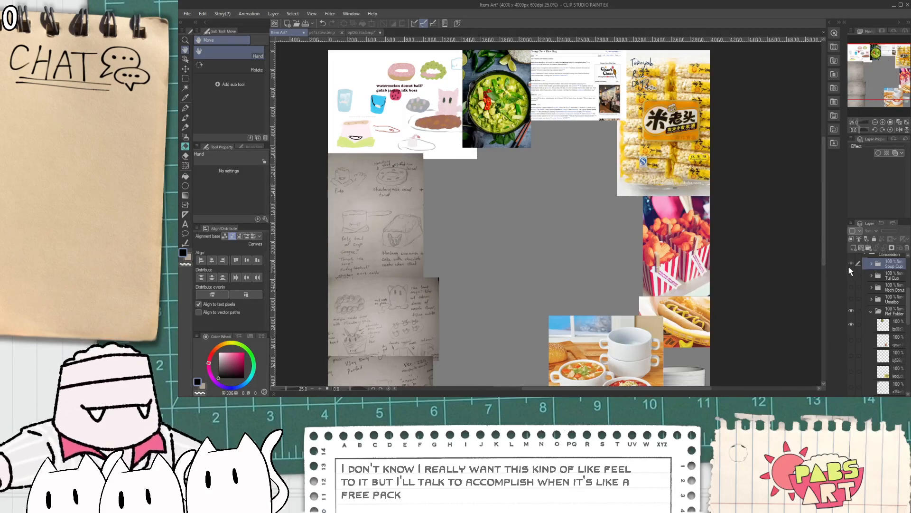
click(850, 264)
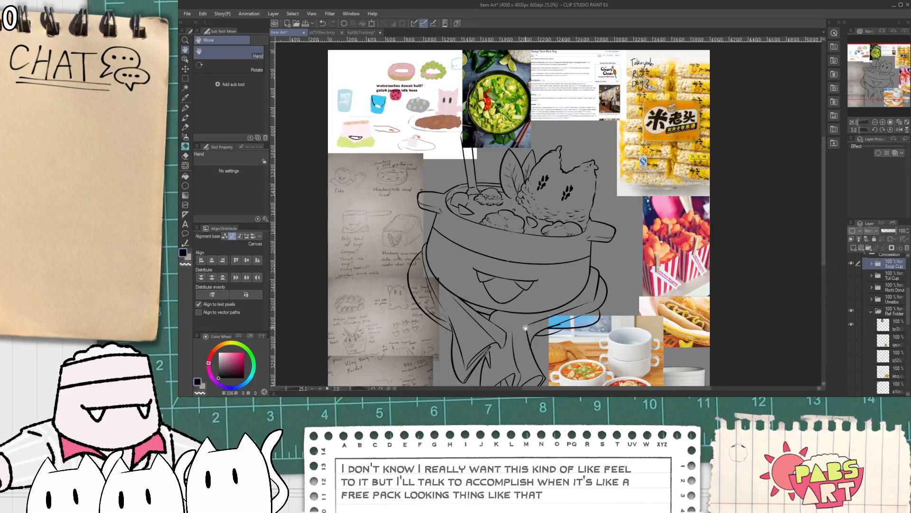
drag(550, 286, 571, 316)
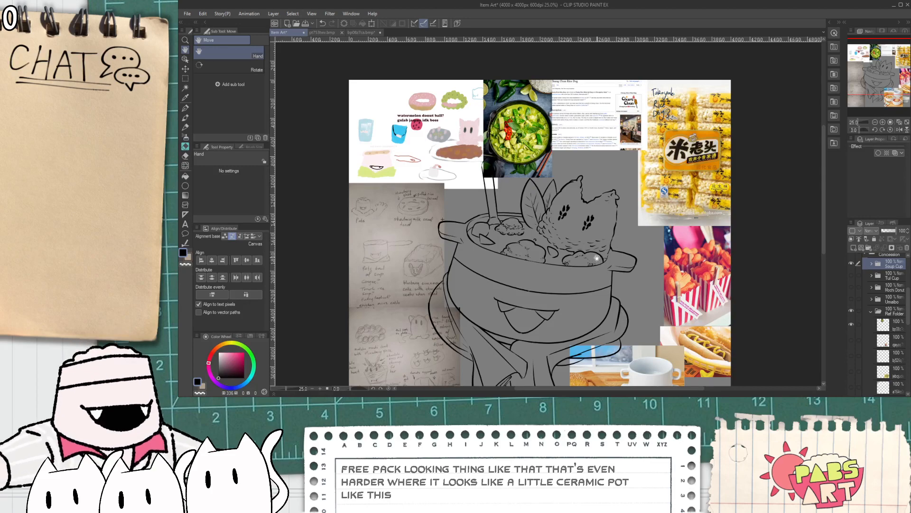
drag(588, 242, 617, 199)
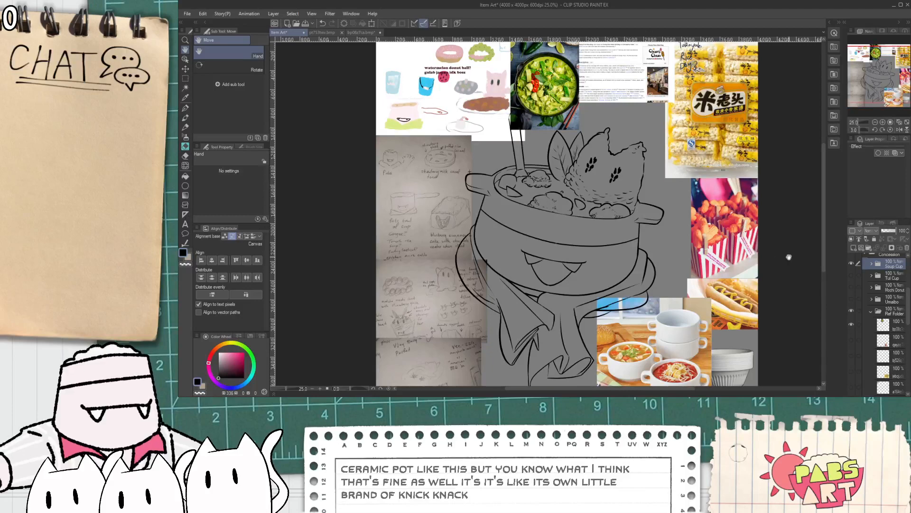
- Hide the Soup Cup folder and create a new folder above it containing two layers, the upper one a vector layer
click(851, 264)
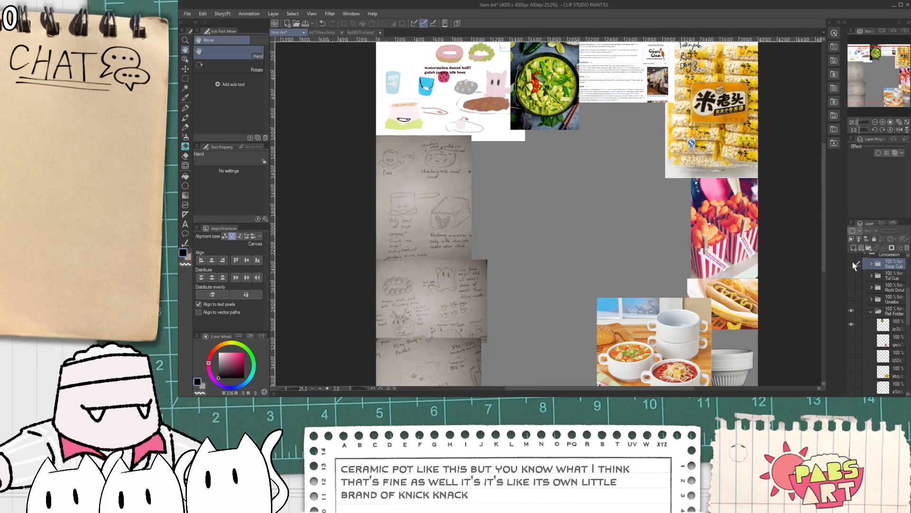
drag(807, 254, 807, 269)
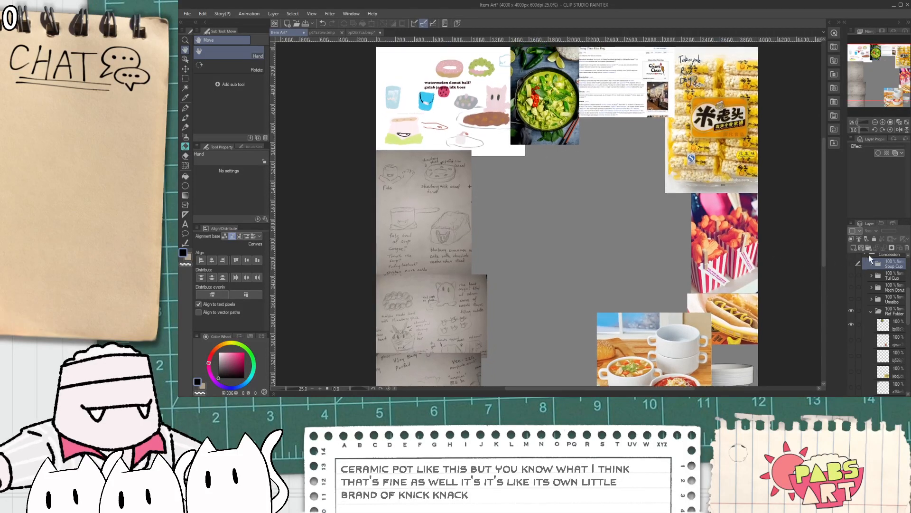
click(868, 248)
click(861, 250)
click(861, 250)
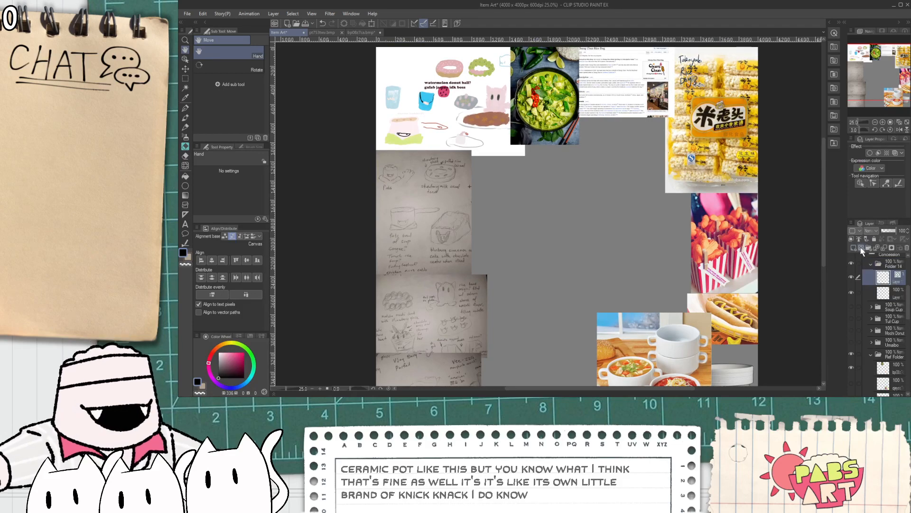
scroll(636, 280, up, 2)
scroll(612, 295, down, 4)
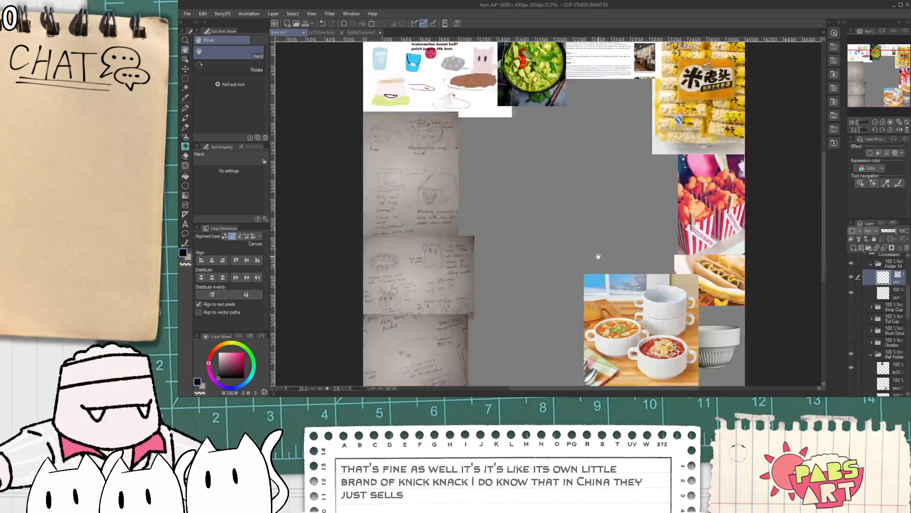
- Draw an elongated U-shaped stick outline in the empty lower middle of the canvas
key(p)
mouse_move(522, 236)
mouse_down()
mouse_move(539, 321)
mouse_move(538, 227)
mouse_move(542, 341)
mouse_move(545, 234)
mouse_move(531, 251)
mouse_move(576, 322)
mouse_move(559, 243)
mouse_move(542, 266)
mouse_up()
key(ctrl+z)
key(ctrl+z)
key(space)
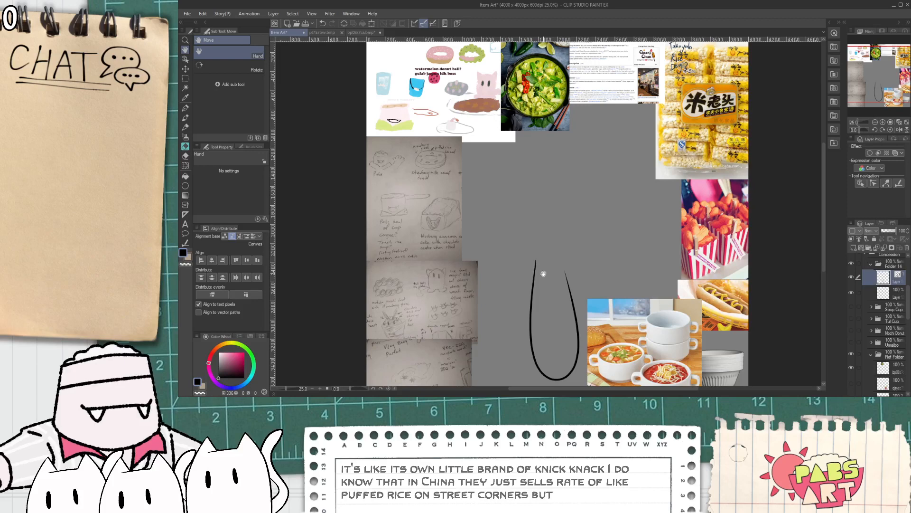
drag(543, 274, 539, 278)
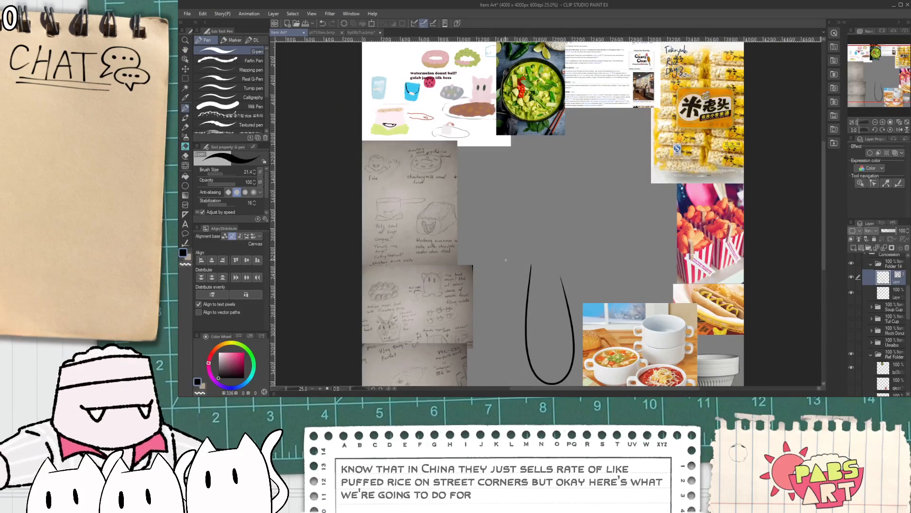
- Place a symmetrical ruler with 8 lines and line symmetry in the empty area above the stick
click(185, 207)
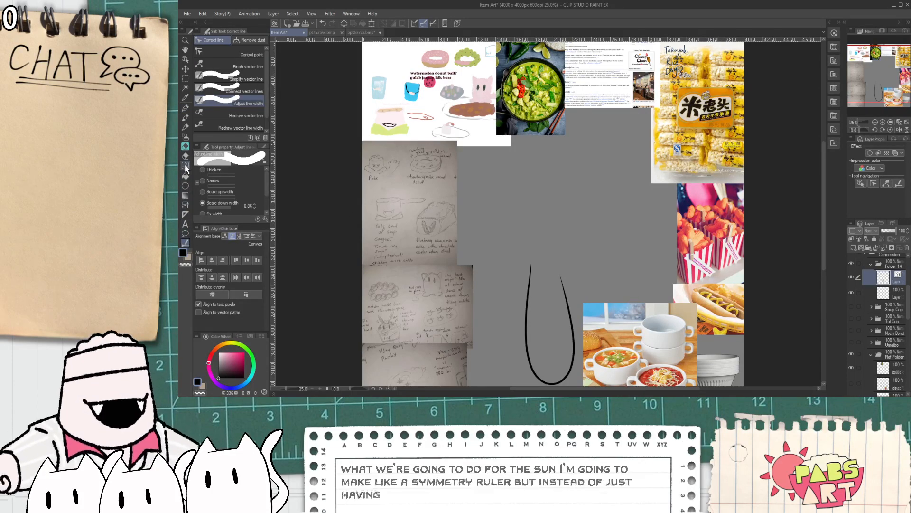
click(185, 214)
click(254, 169)
click(255, 169)
click(254, 169)
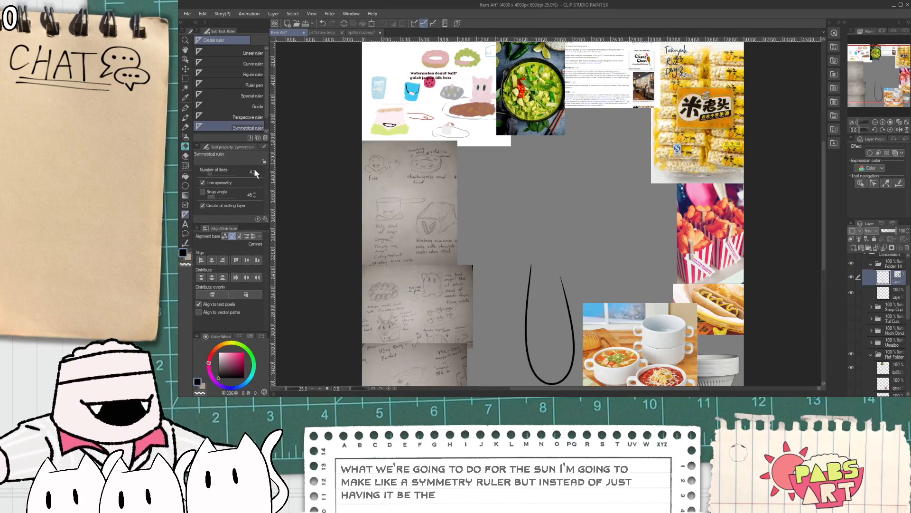
click(253, 168)
click(253, 169)
click(253, 169)
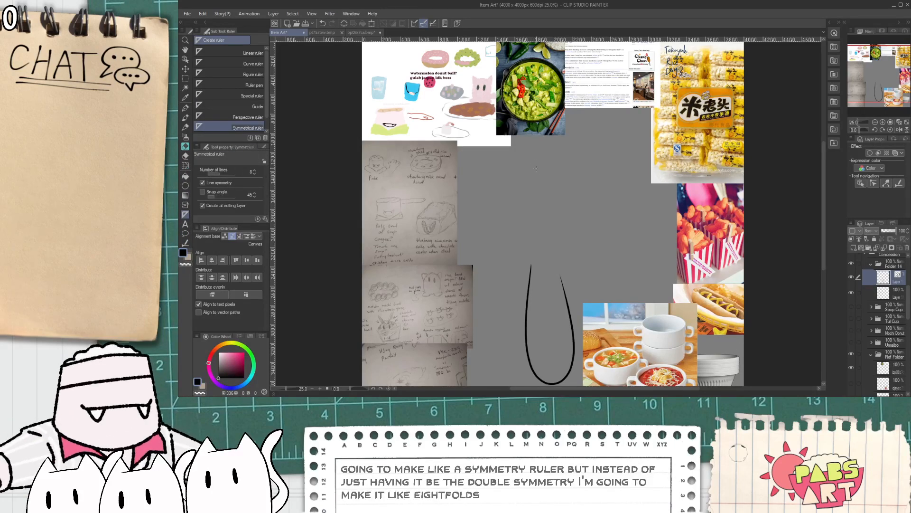
drag(535, 163, 584, 164)
- Draw large mirrored lobes around the ruler's centre, bridge them above the stick with a curve, and erase the overlapping line
key(p)
scroll(458, 257, up, 1)
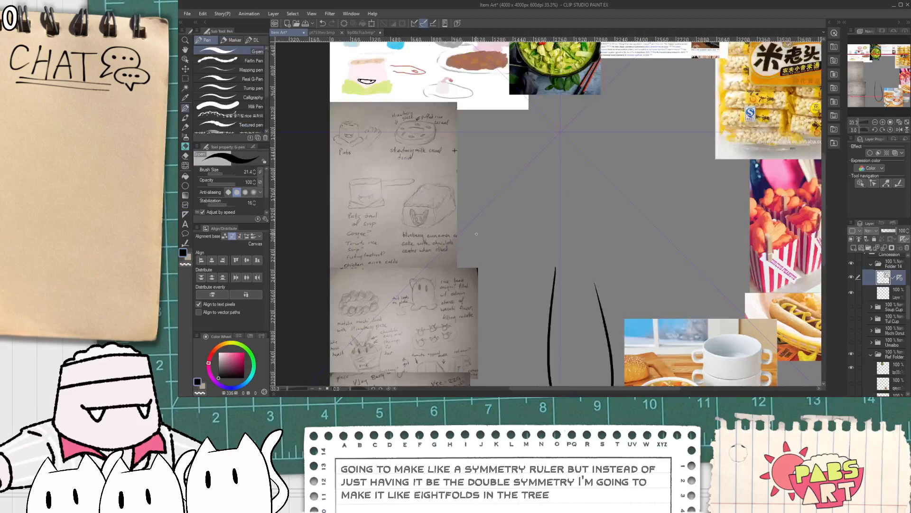
mouse_move(477, 233)
mouse_down()
mouse_move(488, 267)
mouse_move(562, 246)
mouse_up()
scroll(542, 247, down, 1)
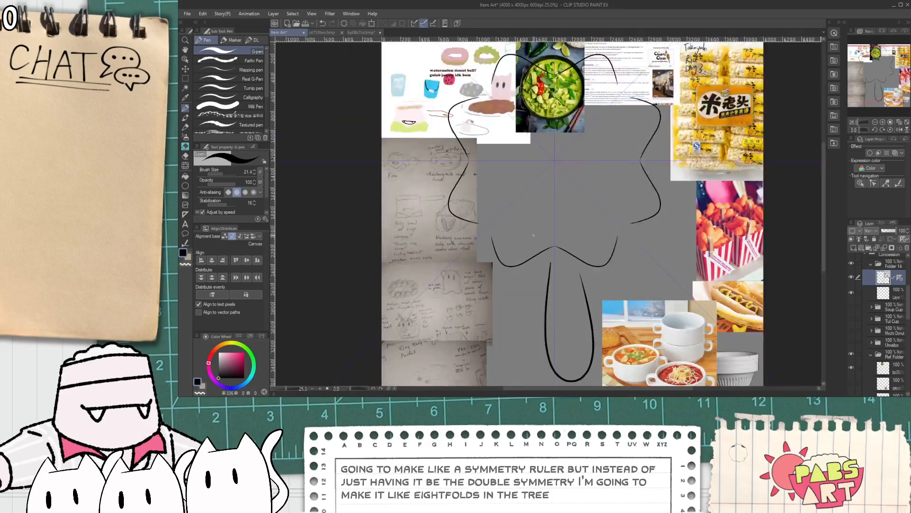
scroll(475, 236, up, 1)
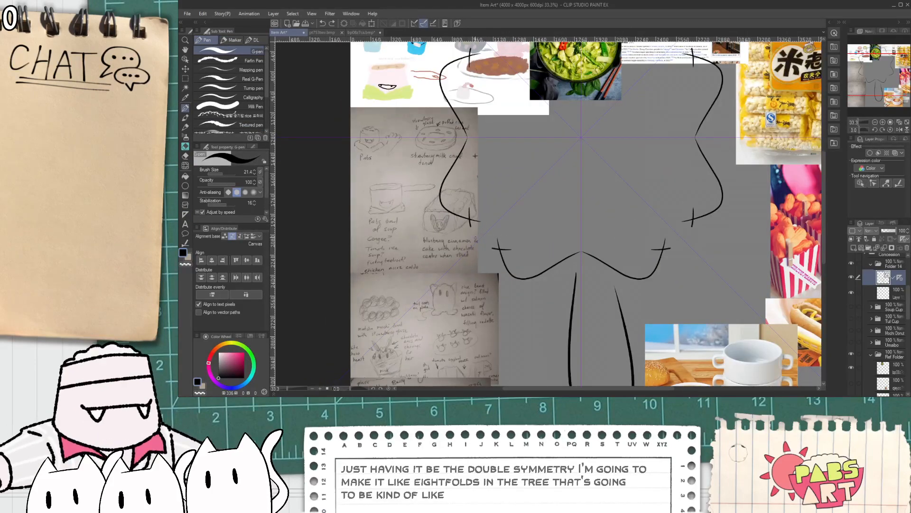
drag(475, 236, 578, 281)
key(ctrl+z)
key(e)
scroll(555, 258, up, 1)
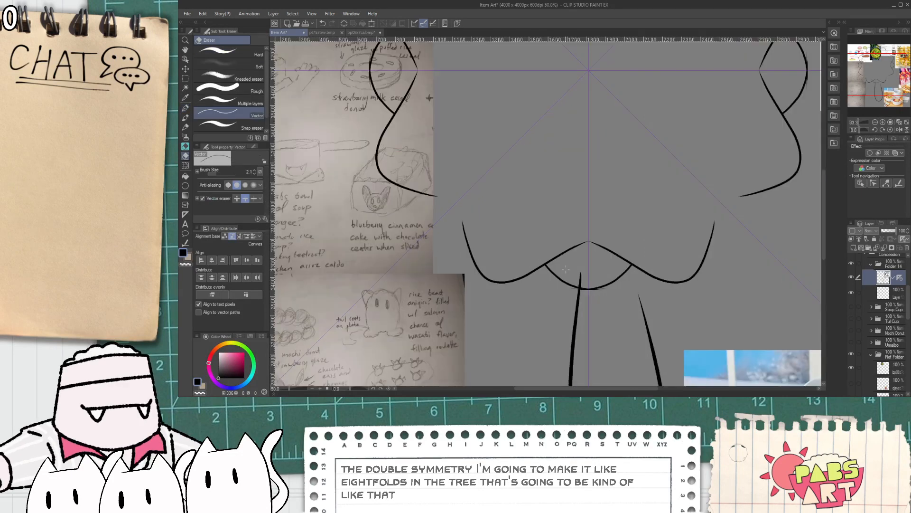
click(569, 266)
- Close the remaining diagonal gaps with curved lobes and erase the overlapping ends to complete the large scalloped outline
key(p)
drag(412, 164, 495, 243)
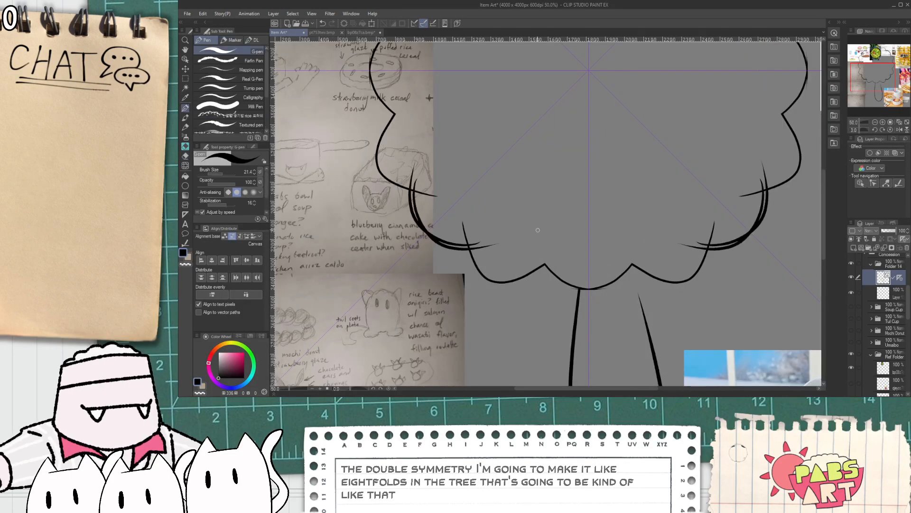
scroll(464, 234, down, 2)
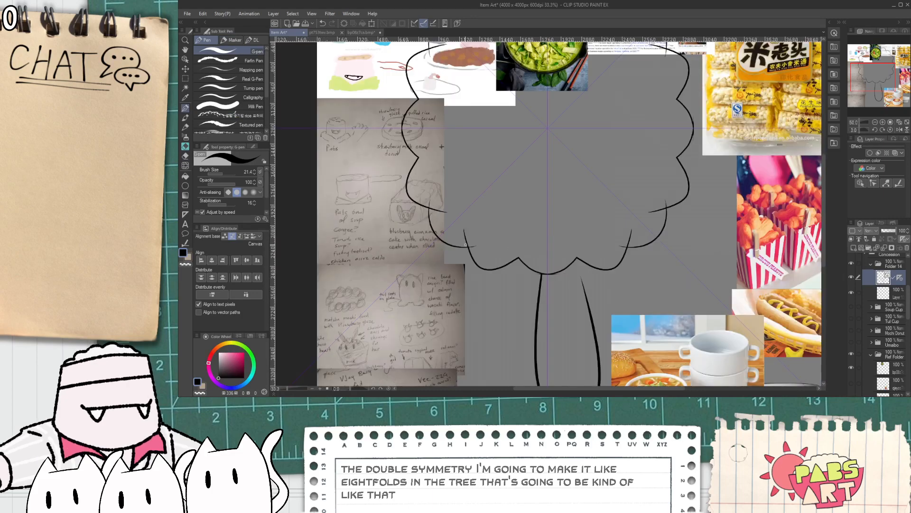
key(e)
scroll(443, 204, up, 1)
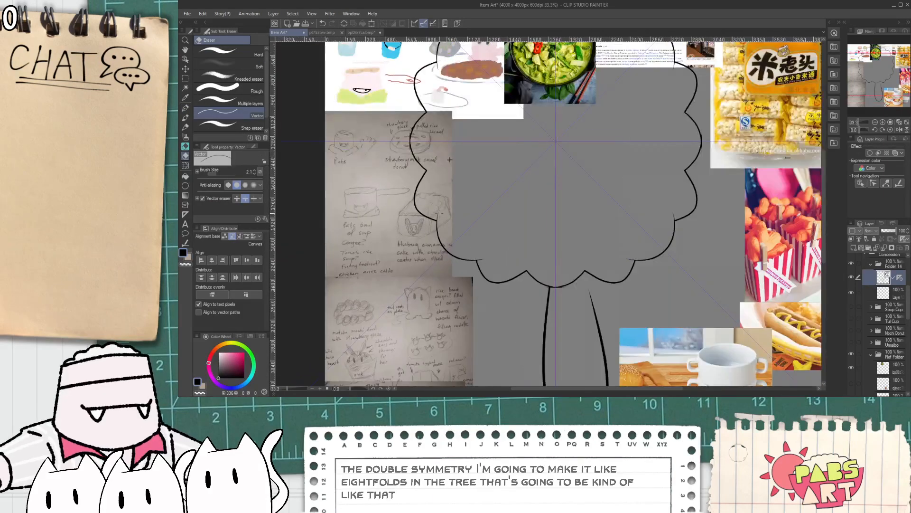
key(h)
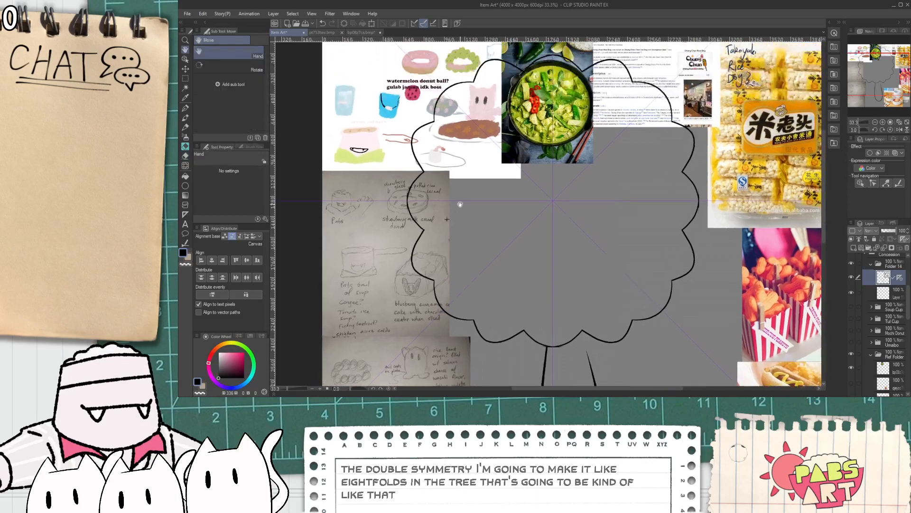
scroll(492, 170, down, 1)
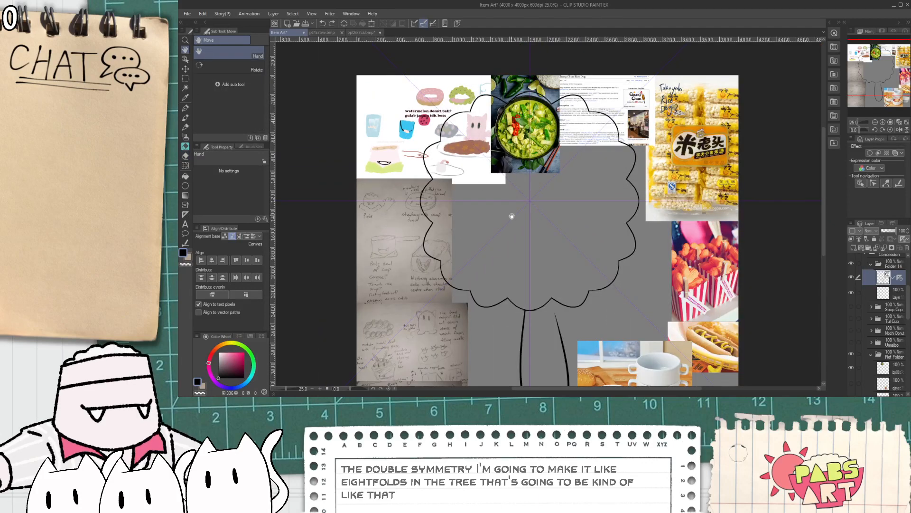
- Undo the large scalloped outline back to the stick and the ruler
key(ctrl+z)
key(ctrl+z)
key(ctrl+z)
key(ctrl+z)
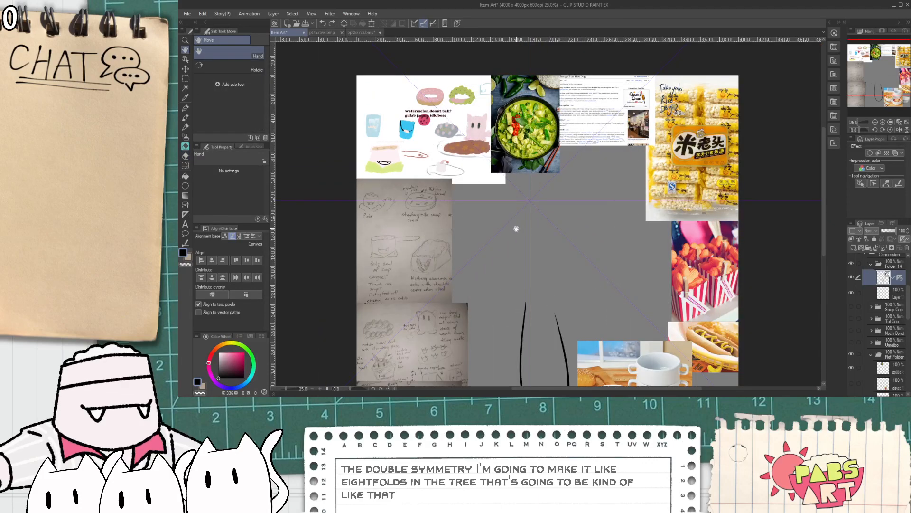
- Try smaller scalloped outlines around the ruler's centre with the G-pen, undoing each version
scroll(517, 228, up, 1)
key(p)
mouse_move(451, 235)
mouse_down()
mouse_move(481, 283)
mouse_move(518, 260)
mouse_move(457, 260)
mouse_move(498, 289)
mouse_move(540, 290)
mouse_up()
key(ctrl+z)
key(ctrl+z)
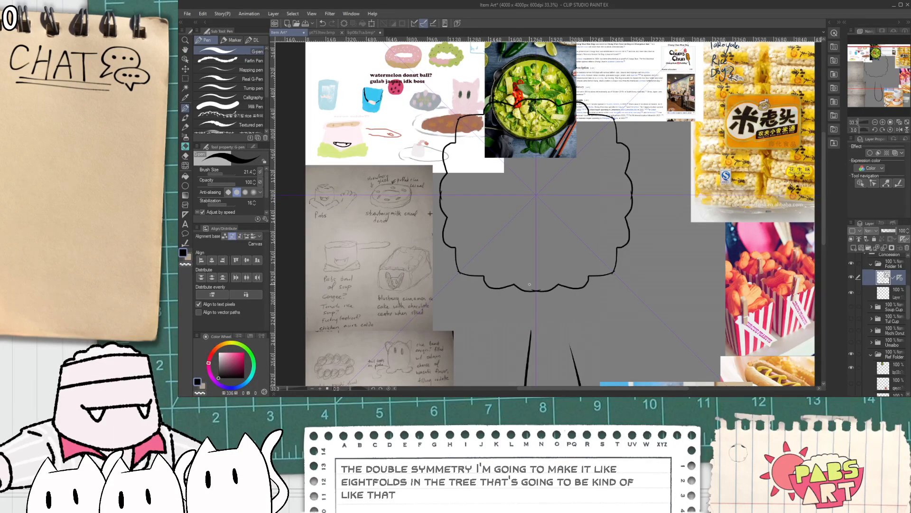
key(ctrl+z)
drag(485, 269, 530, 282)
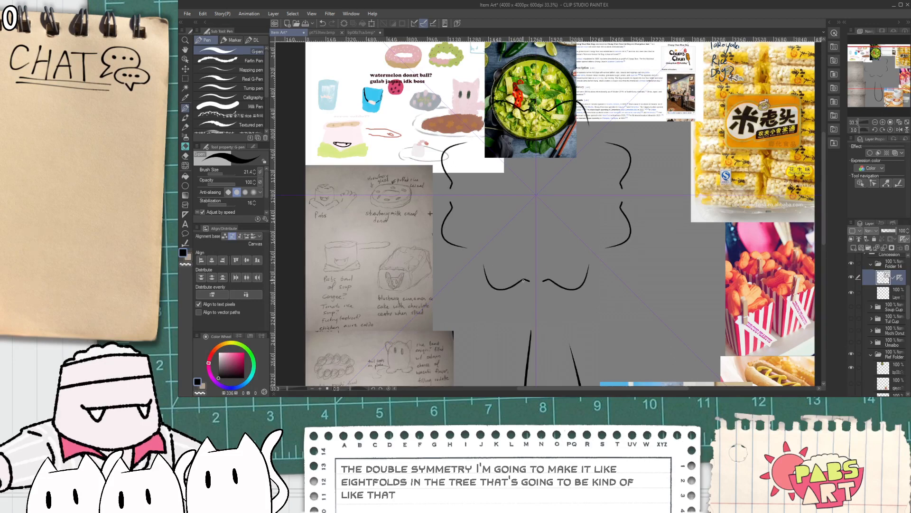
key(ctrl+z)
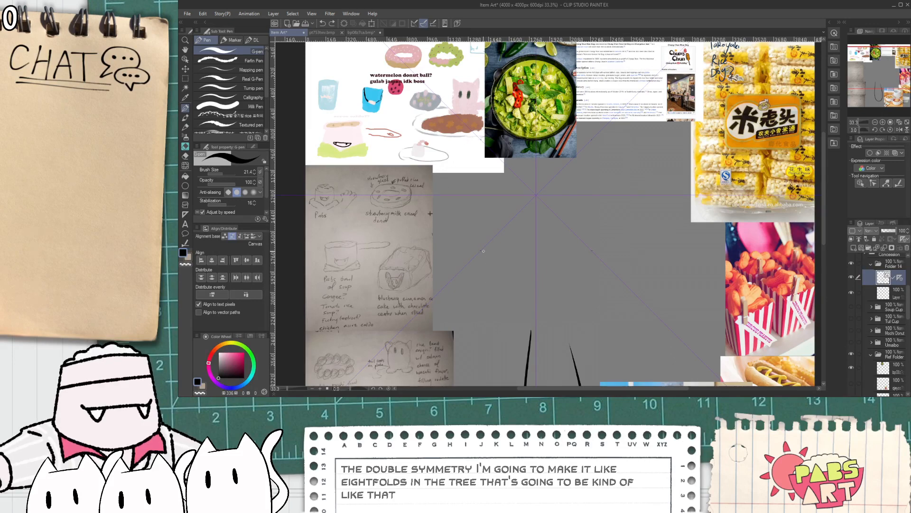
- Try wider single-stroke lobes with different curves around the ruler's centre, undoing each one
mouse_move(483, 251)
mouse_down()
mouse_move(495, 288)
mouse_move(540, 277)
mouse_up()
key(ctrl+z)
mouse_move(475, 256)
mouse_down()
mouse_move(496, 267)
mouse_move(553, 246)
mouse_up()
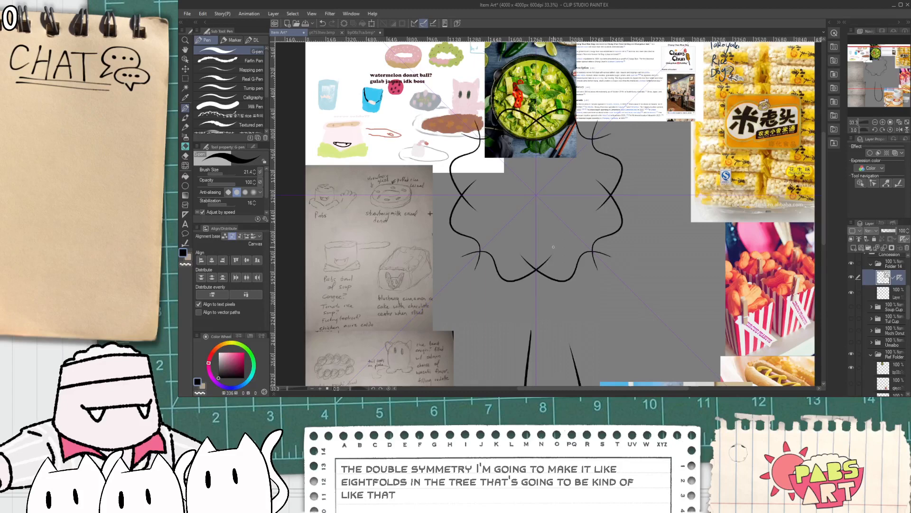
key(ctrl+z)
drag(470, 239, 513, 249)
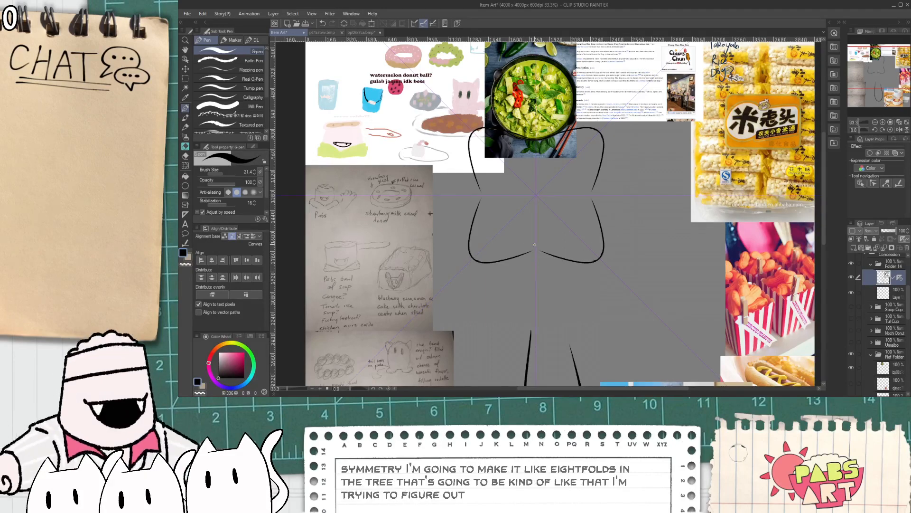
key(ctrl+z)
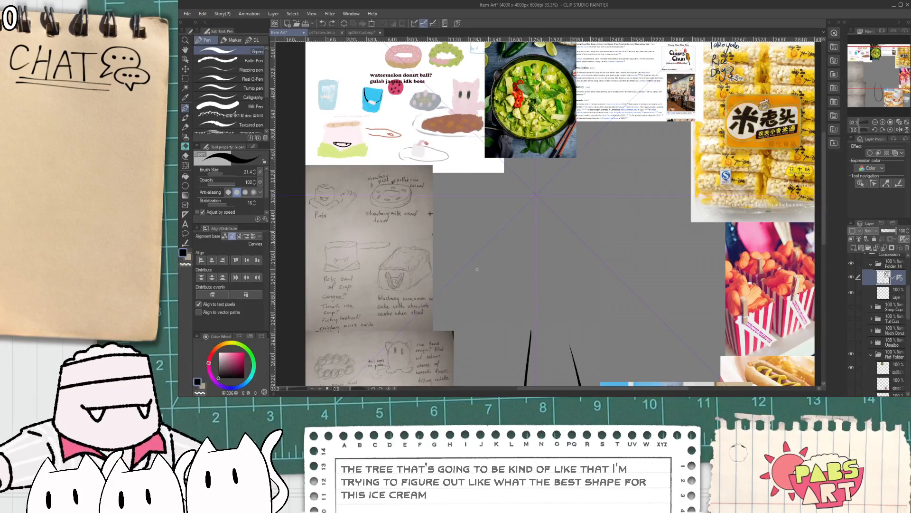
- Try a compact scalloped outline around the ruler's centre, erase some overlapping ends, and undo it
mouse_move(488, 236)
mouse_down()
mouse_move(479, 256)
mouse_move(497, 250)
mouse_up()
key(e)
scroll(497, 251, down, 1)
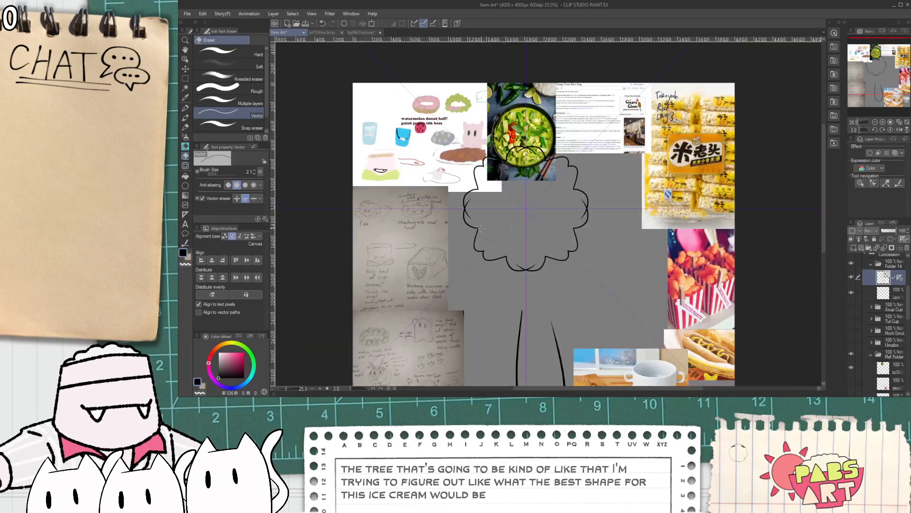
scroll(481, 225, up, 1)
drag(464, 193, 468, 198)
key(ctrl+z)
key(ctrl+z)
key(ctrl+z)
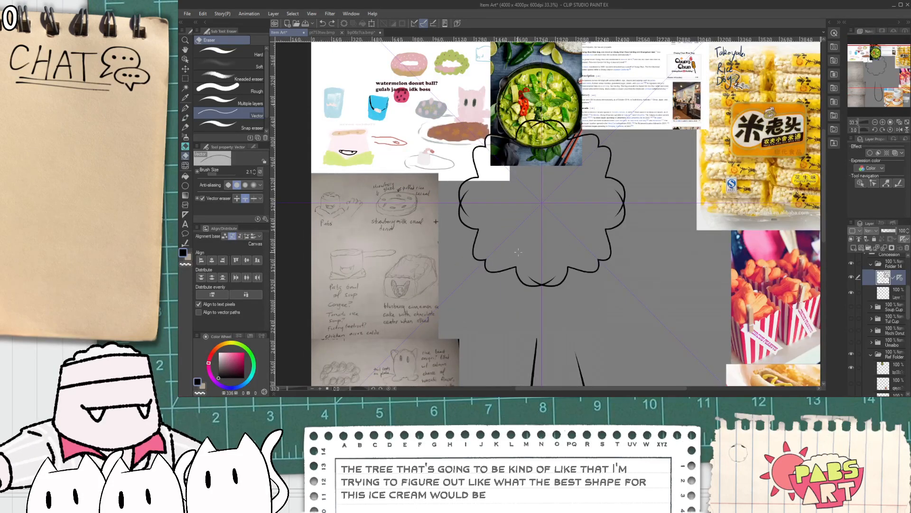
key(p)
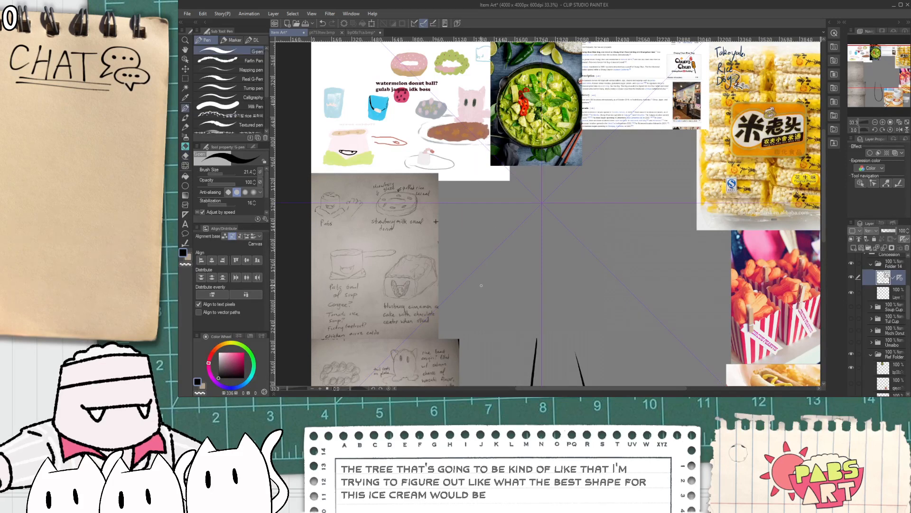
- Replace the 8-line ruler with a 12-line symmetrical ruler above the stick, keeping the stick outline
key(ctrl+z)
key(ctrl+z)
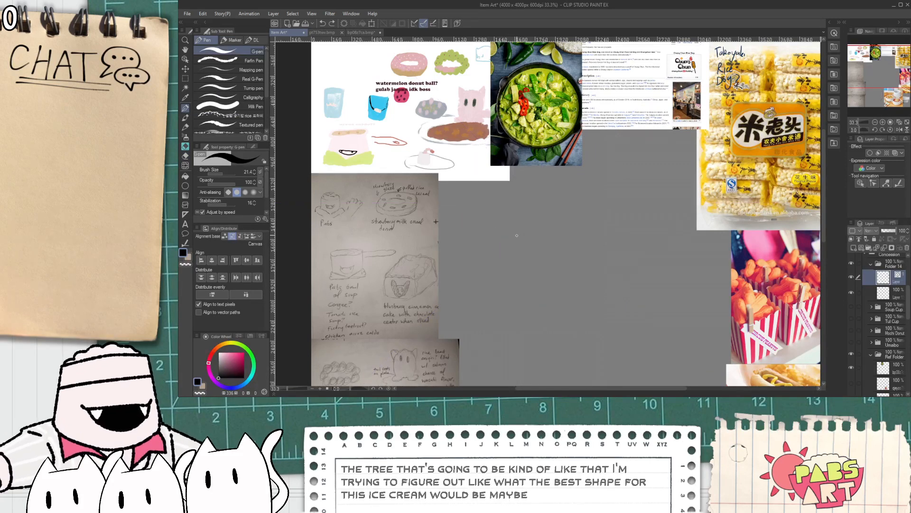
key(ctrl+y)
key(o)
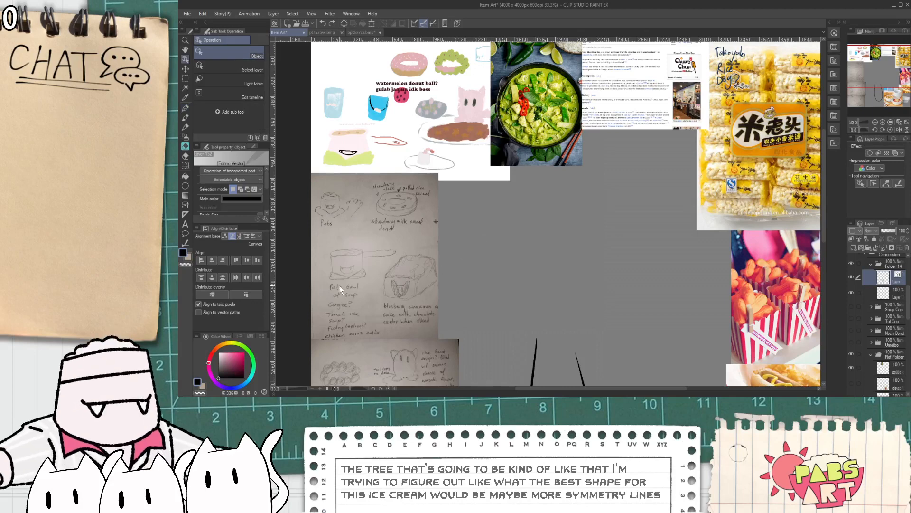
click(186, 215)
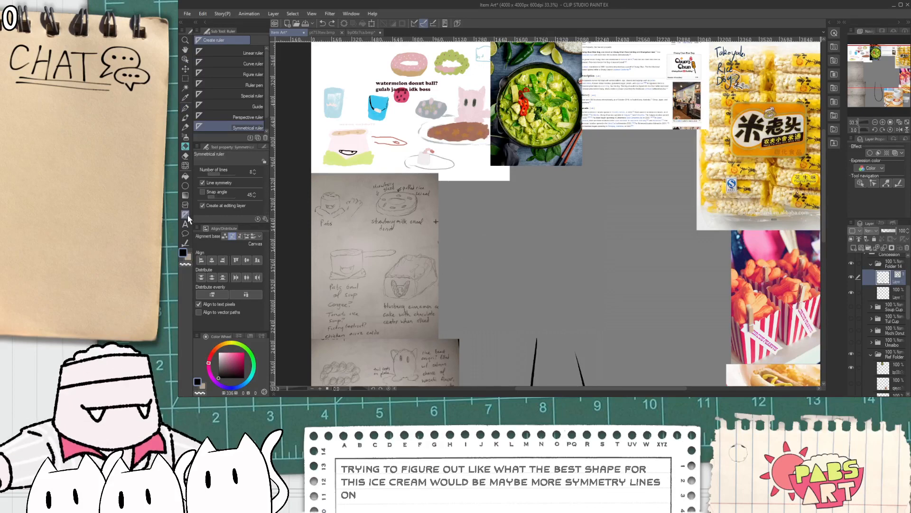
click(254, 170)
click(255, 170)
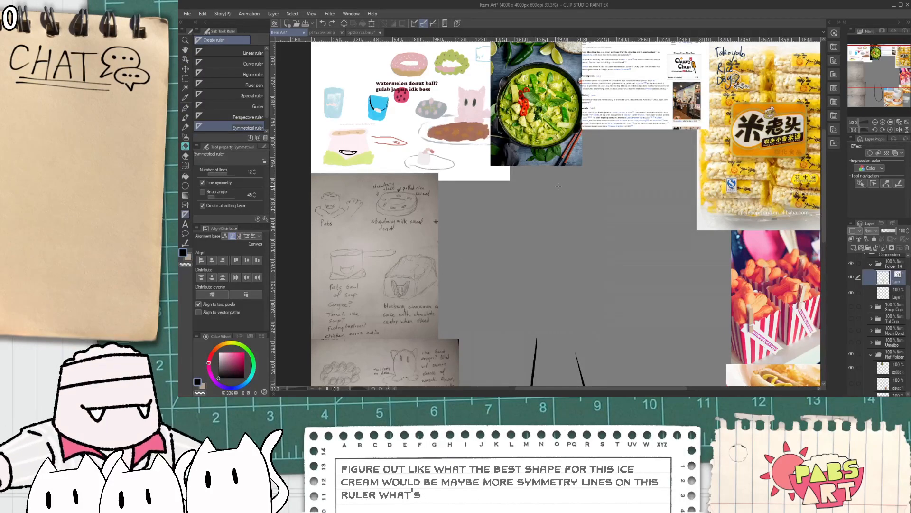
click(549, 200)
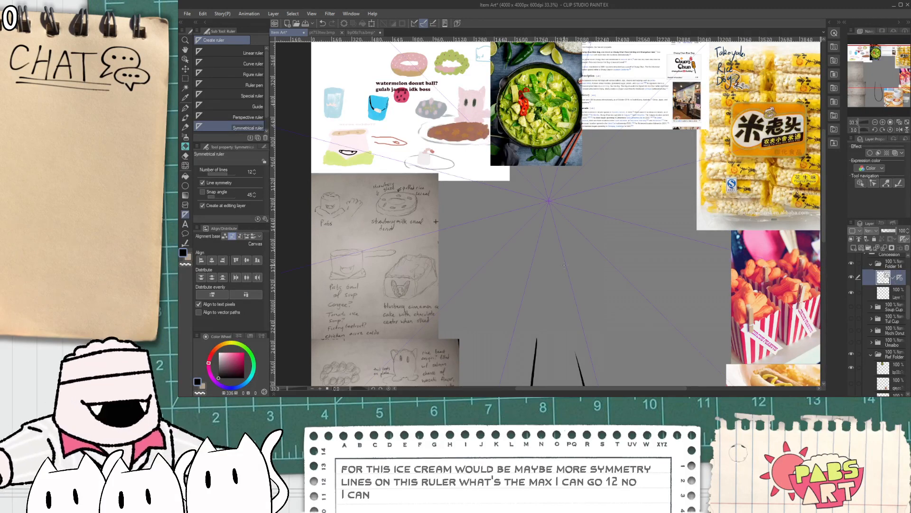
- Try pointed scallop lobes around the 12-line ruler's centre and undo them
key(p)
mouse_move(501, 252)
mouse_down()
mouse_move(501, 267)
mouse_move(535, 272)
mouse_up()
key(ctrl+z)
key(ctrl+z)
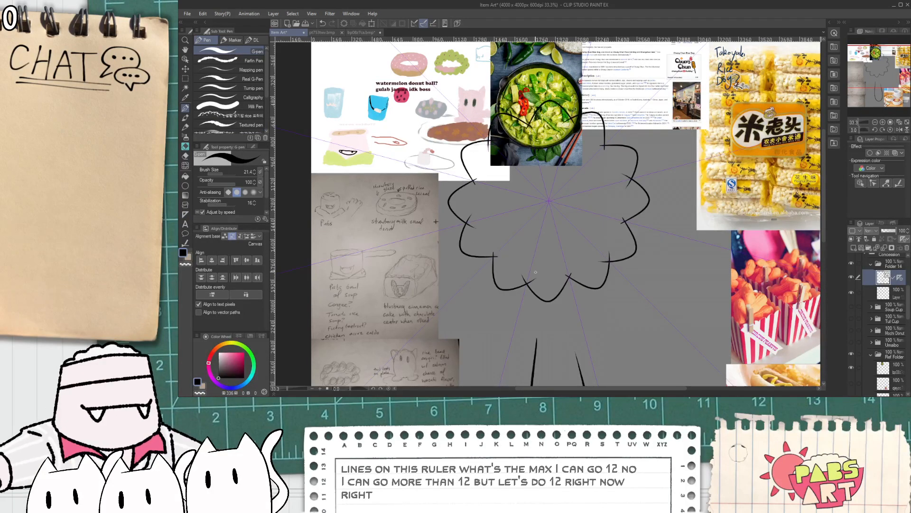
key(ctrl+z)
- Try larger overlapping scallops around the 12-line ruler, comparing strokes by undoing and redoing them
drag(474, 273, 529, 290)
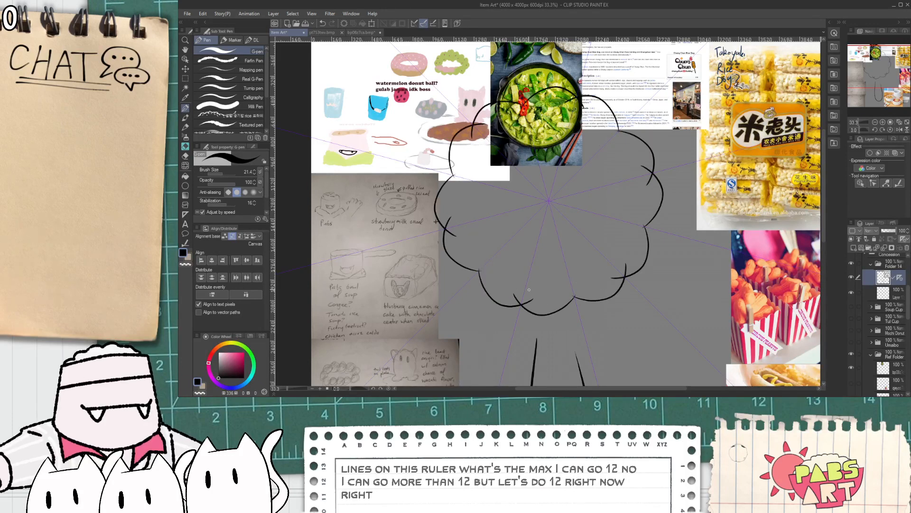
key(e)
key(p)
key(ctrl+z)
key(ctrl+y)
key(ctrl+z)
key(ctrl+y)
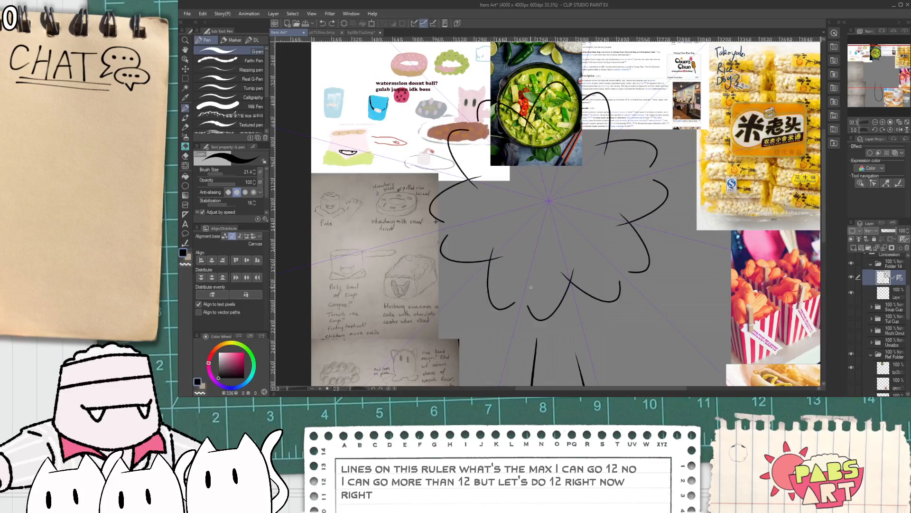
- Draw a round scalloped ice cream outline around the 12-line ruler's centre and erase the overlapping stroke ends
key(ctrl+z)
key(ctrl+y)
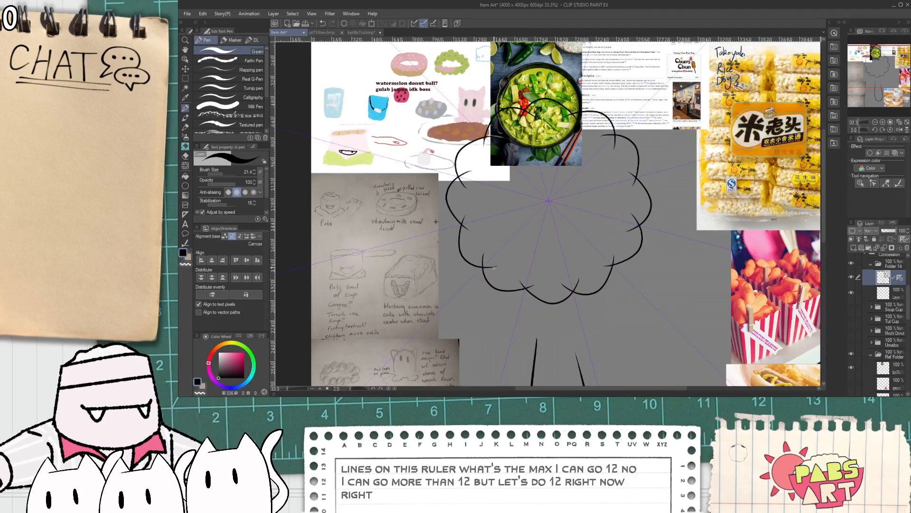
key(e)
scroll(487, 231, down, 3)
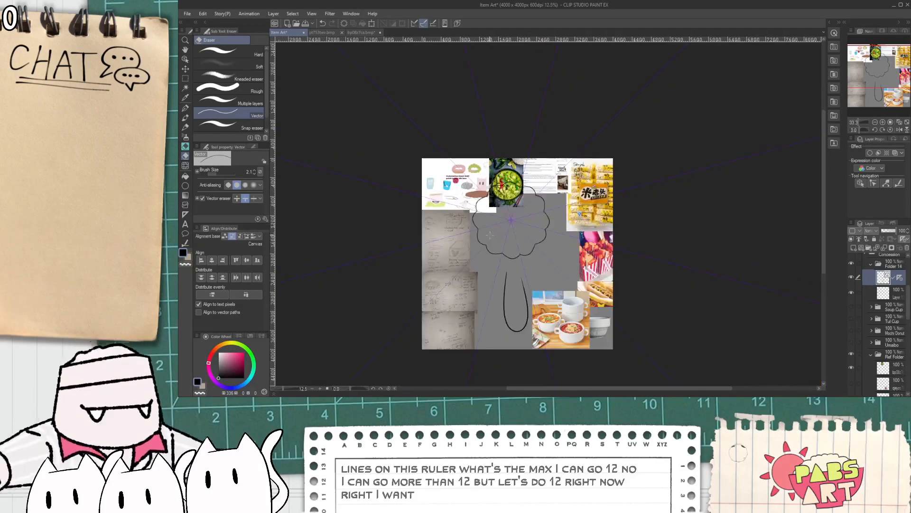
key(space)
drag(509, 238, 506, 251)
scroll(503, 250, up, 3)
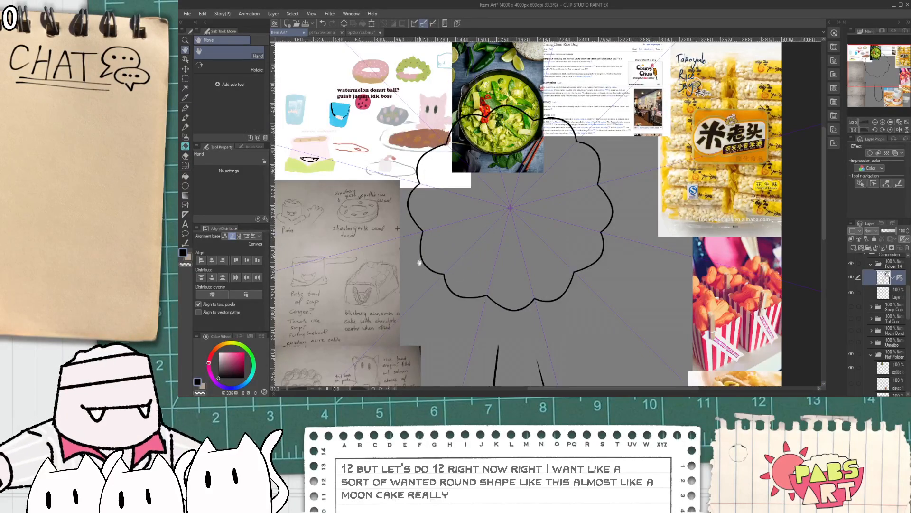
- Hide the symmetrical ruler on the ice cream line art layer
key(p)
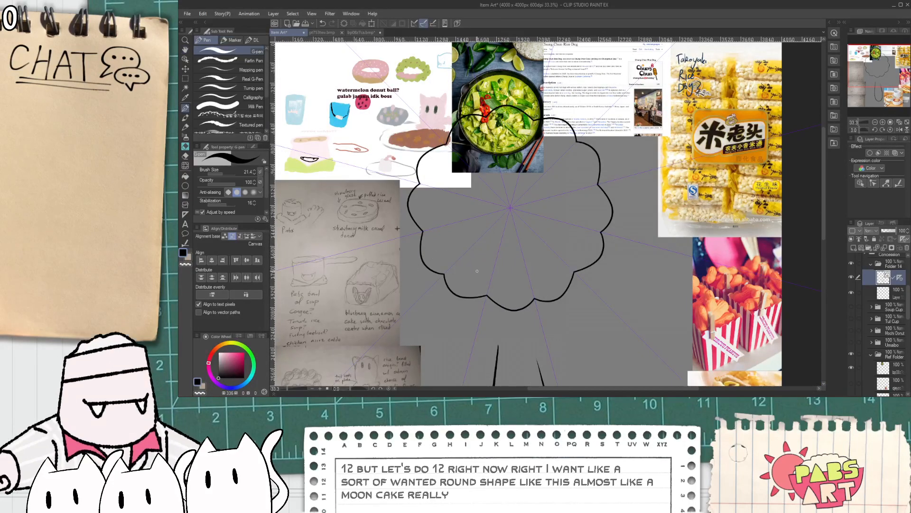
scroll(477, 271, down, 1)
key(space)
drag(486, 266, 485, 283)
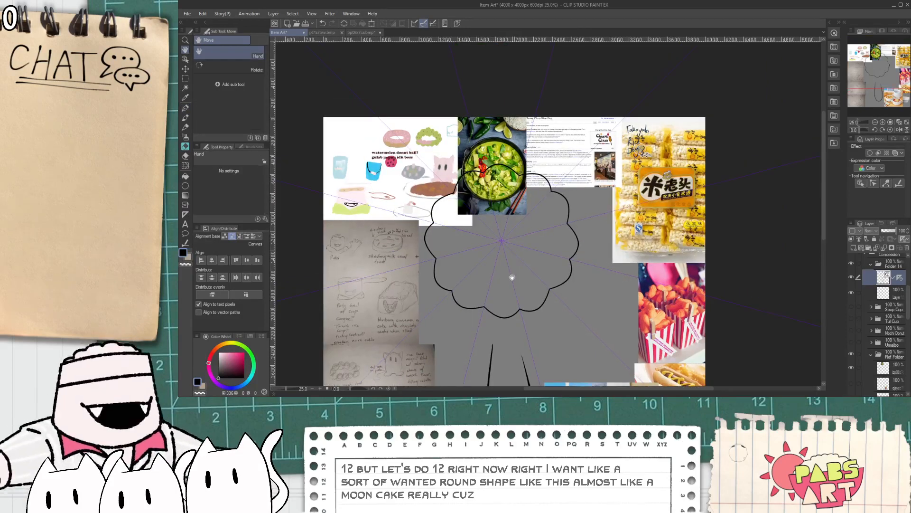
click(899, 279)
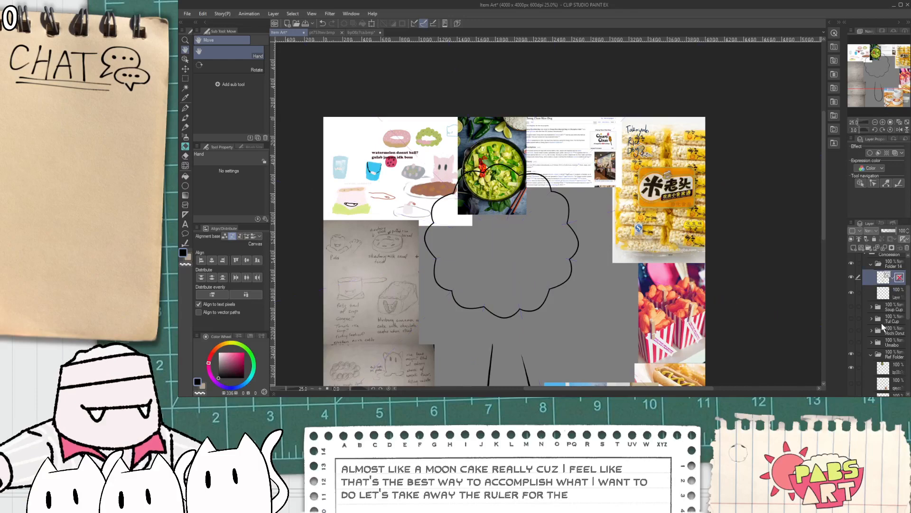
scroll(501, 311, down, 2)
scroll(501, 310, up, 2)
- Select the scalloped outline without the stick and free-transform it into a narrower, slanted perspective shape just above the stick, then deselect
key(ctrl+t)
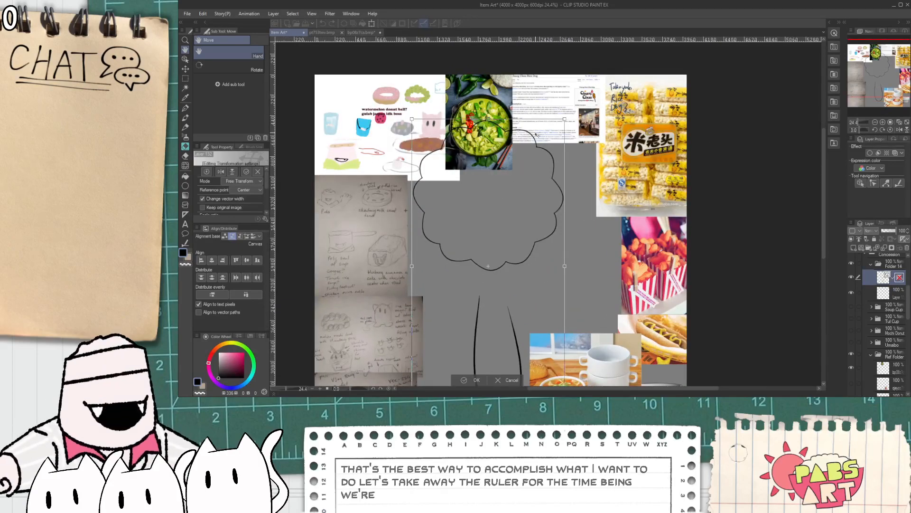
key(Return)
key(m)
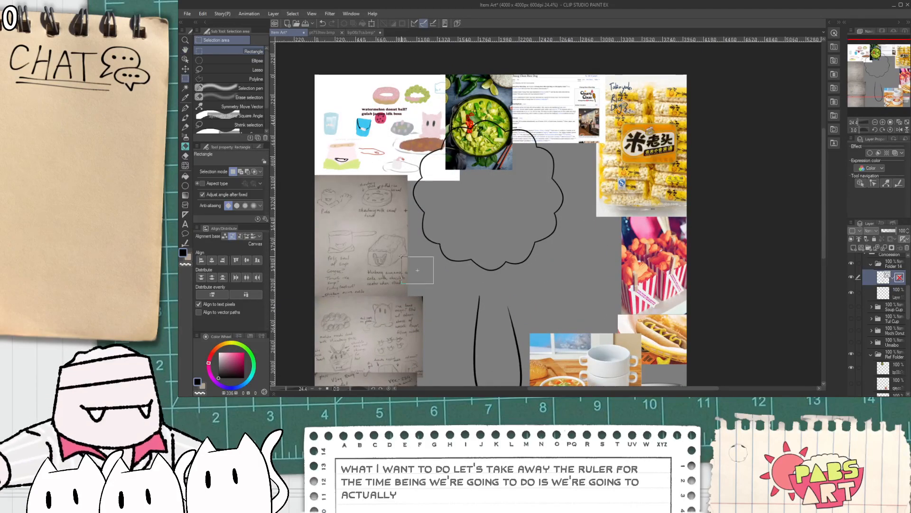
drag(402, 257, 584, 112)
drag(366, 105, 546, 281)
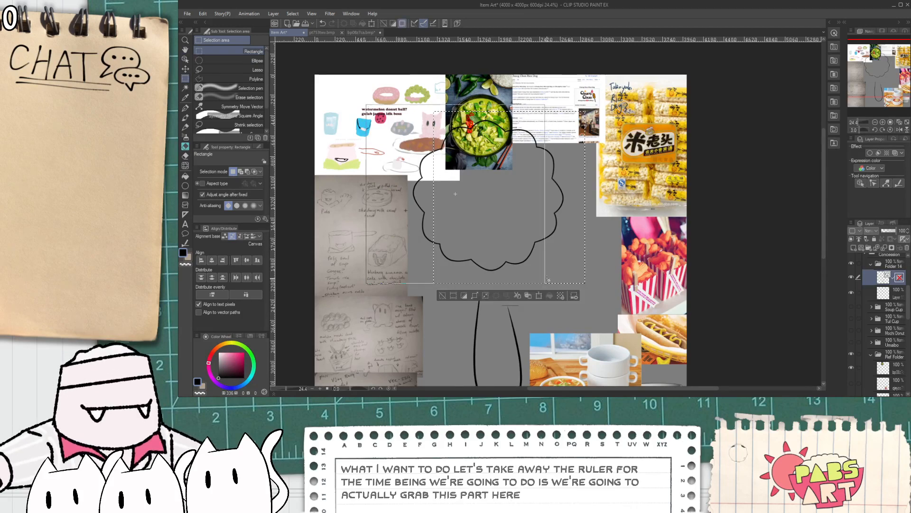
key(ctrl+t)
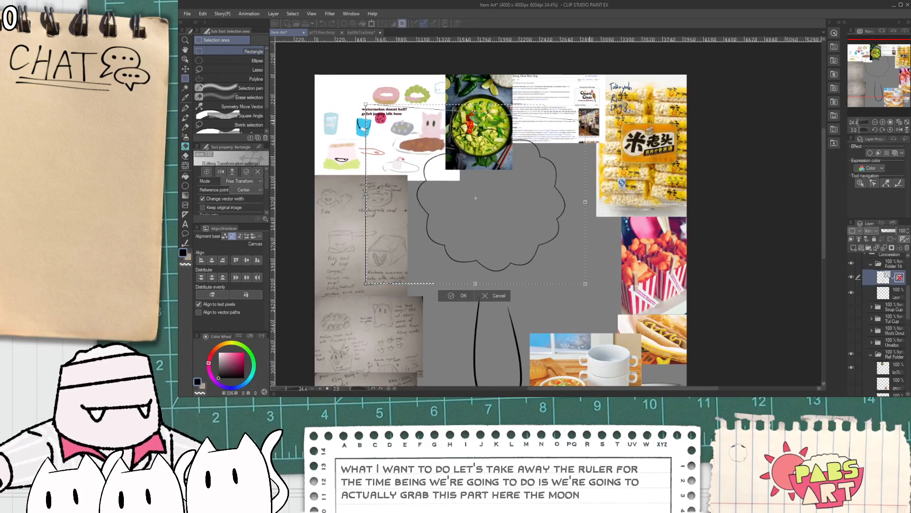
drag(585, 201, 539, 259)
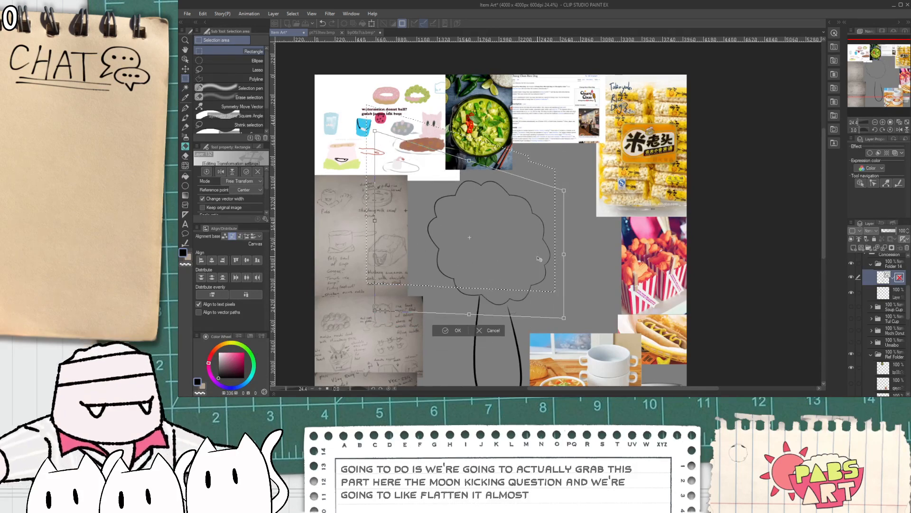
click(439, 335)
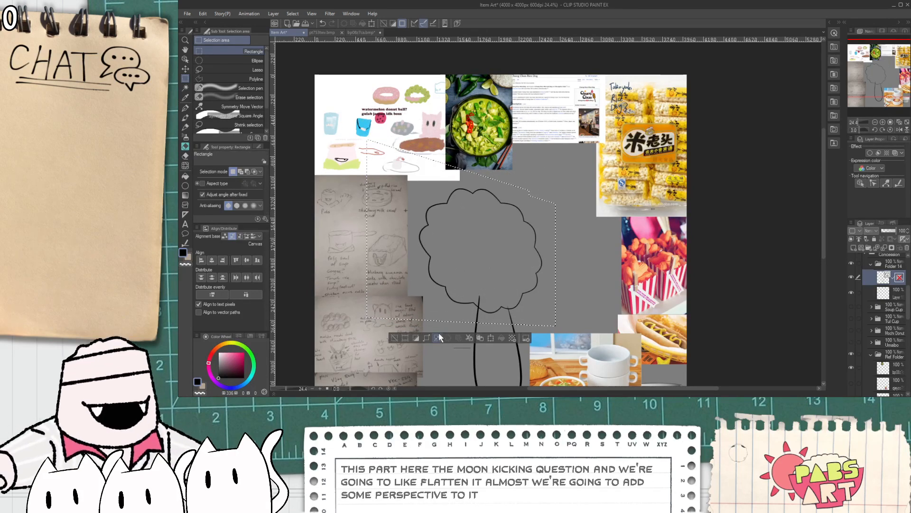
key(ctrl+d)
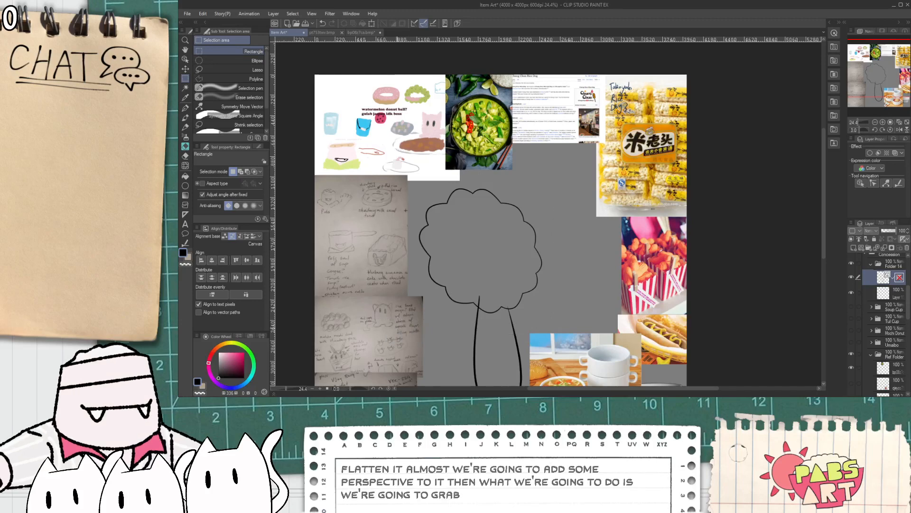
- Select all vector strokes of the flattened scalloped outline and place an offset duplicate up and to the right of it
key(o)
click(537, 262)
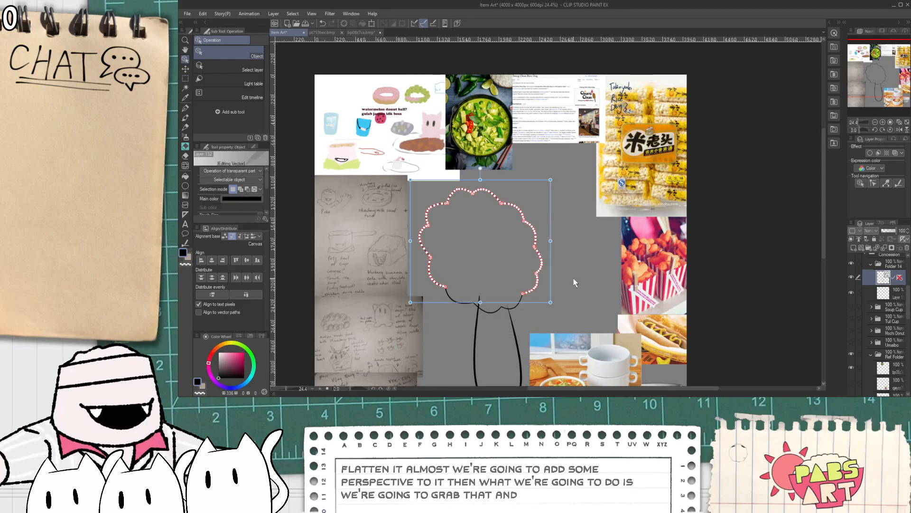
drag(464, 242, 480, 311)
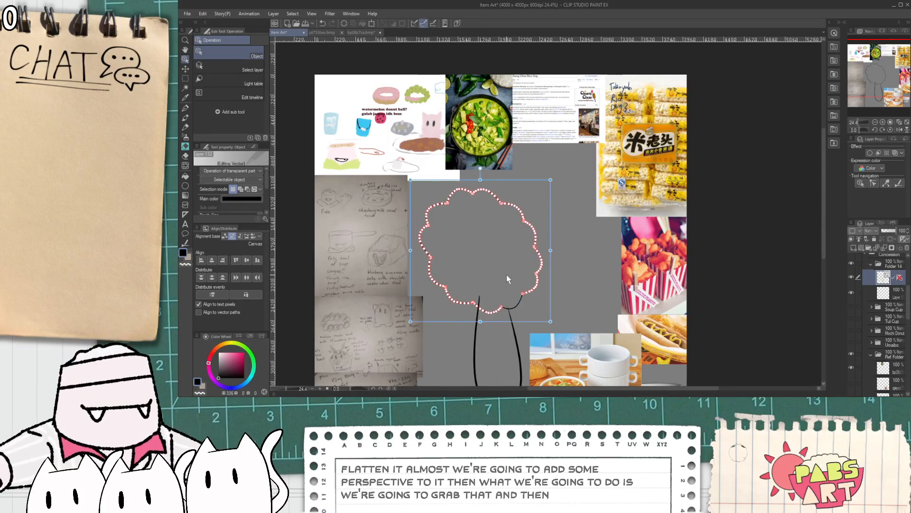
shift+click(520, 299)
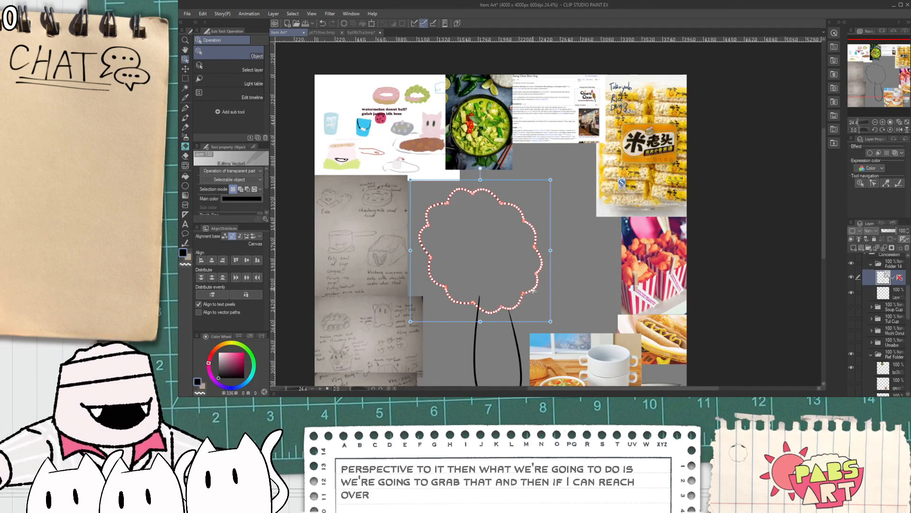
drag(551, 290, 572, 274)
scroll(633, 302, down, 5)
scroll(603, 366, up, 5)
- Flip the stick outline horizontally and briefly show the Soup Cup artwork to compare its orientation
click(510, 305)
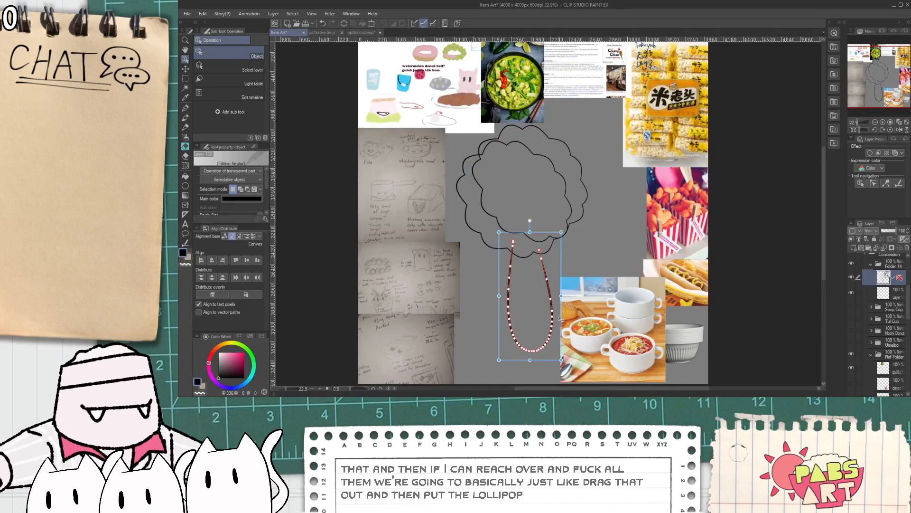
drag(503, 295, 588, 306)
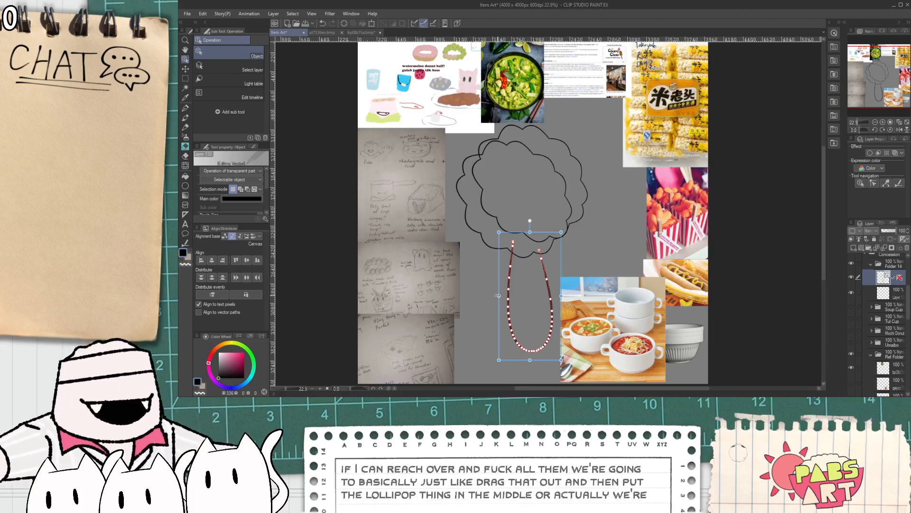
drag(499, 297, 627, 305)
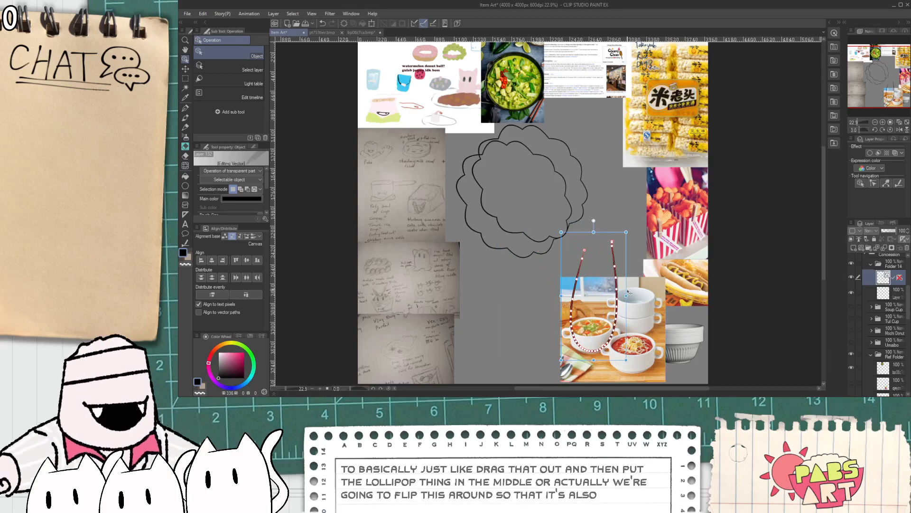
click(852, 307)
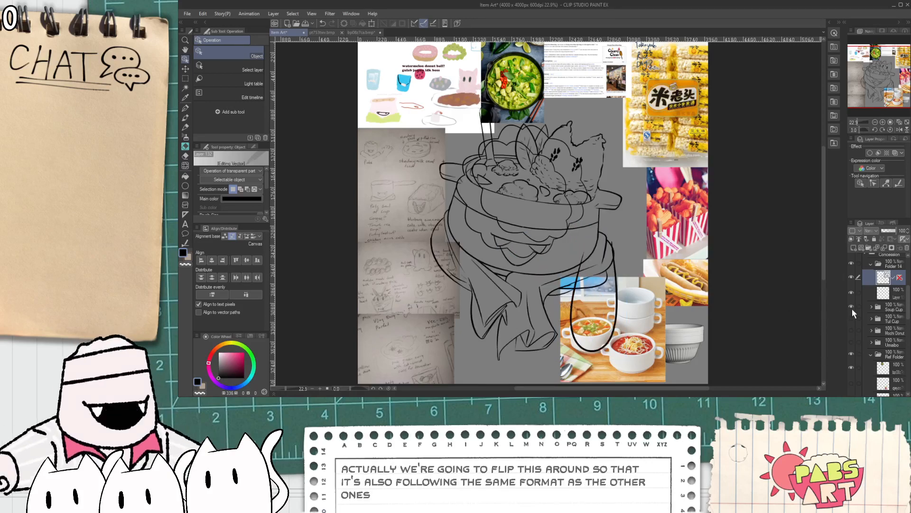
click(852, 308)
- Move the flipped stick back under the scalloped outlines and rotate it to point diagonally down to the left
click(616, 307)
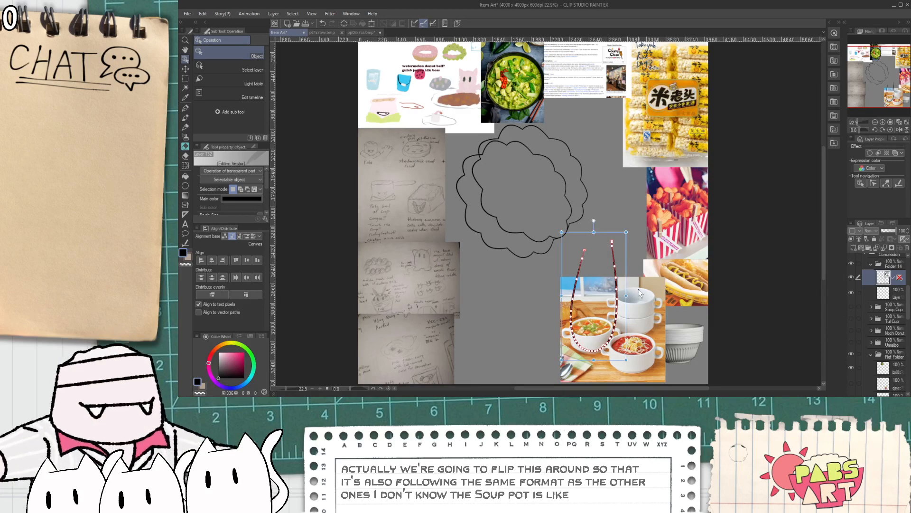
mouse_move(634, 272)
mouse_down()
mouse_move(634, 309)
mouse_move(433, 280)
mouse_move(453, 258)
mouse_up()
click(556, 283)
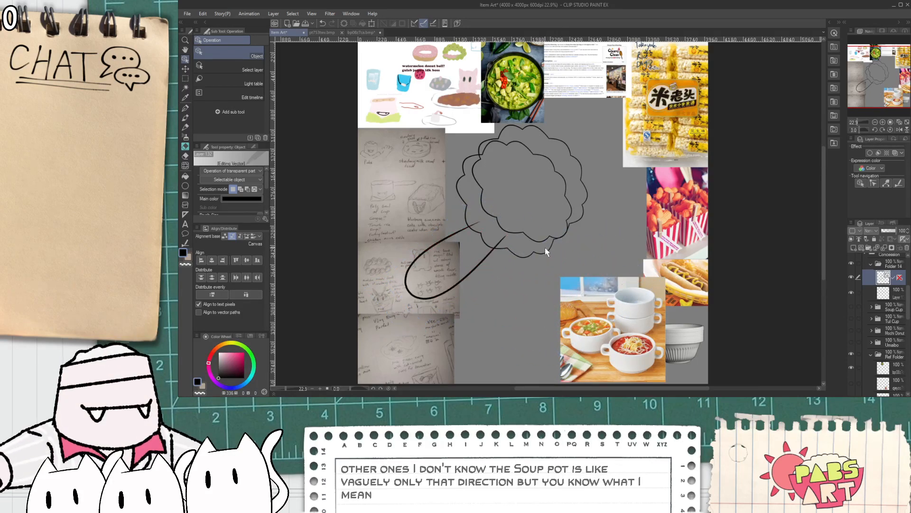
- Select all strokes of the upper-right scalloped outline and shift it slightly farther up and right from the other one
scroll(506, 175, up, 5)
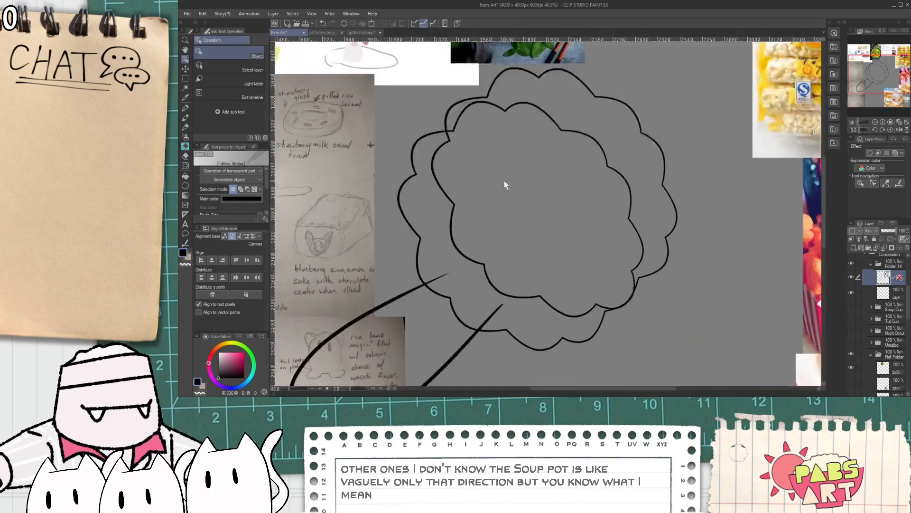
click(448, 158)
scroll(494, 76, down, 3)
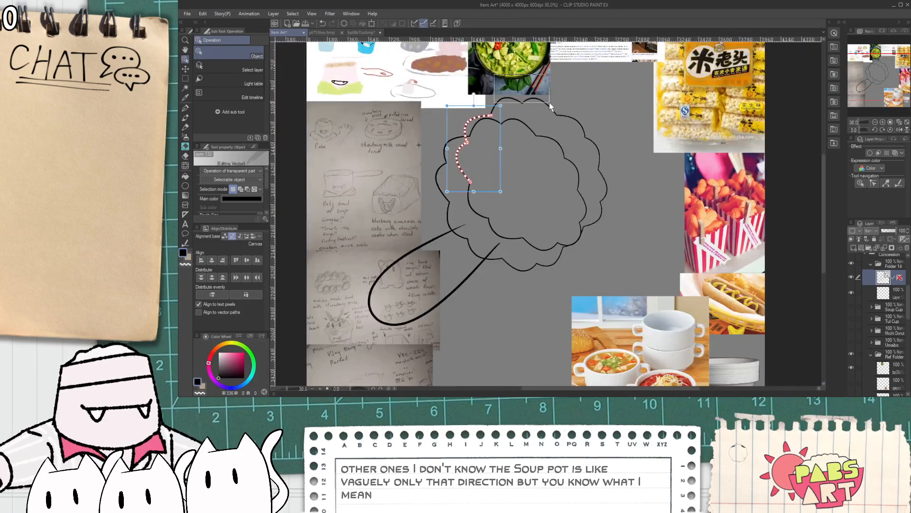
mouse_move(550, 102)
mouse_down()
mouse_move(626, 167)
mouse_move(596, 236)
mouse_up()
drag(503, 205, 503, 227)
mouse_move(530, 192)
mouse_down()
mouse_move(545, 243)
mouse_move(563, 254)
mouse_up()
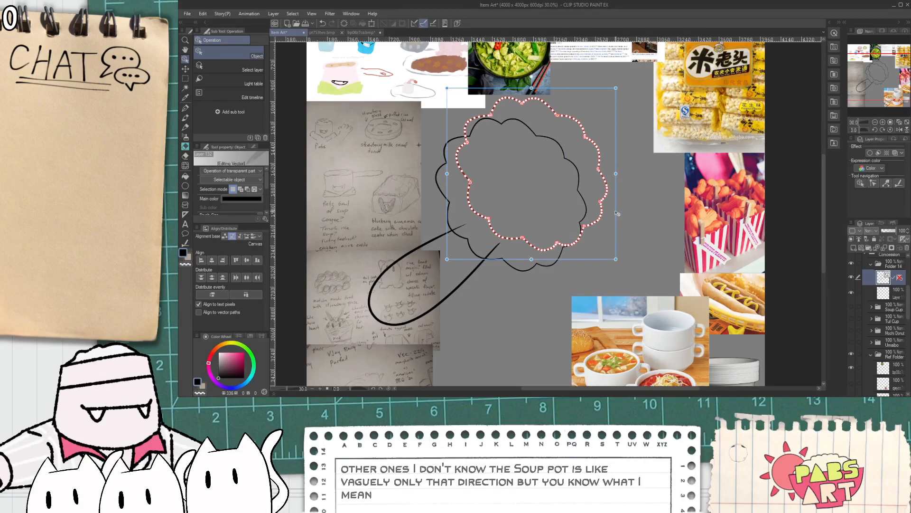
mouse_move(618, 214)
mouse_down()
mouse_move(623, 223)
mouse_move(616, 209)
mouse_up()
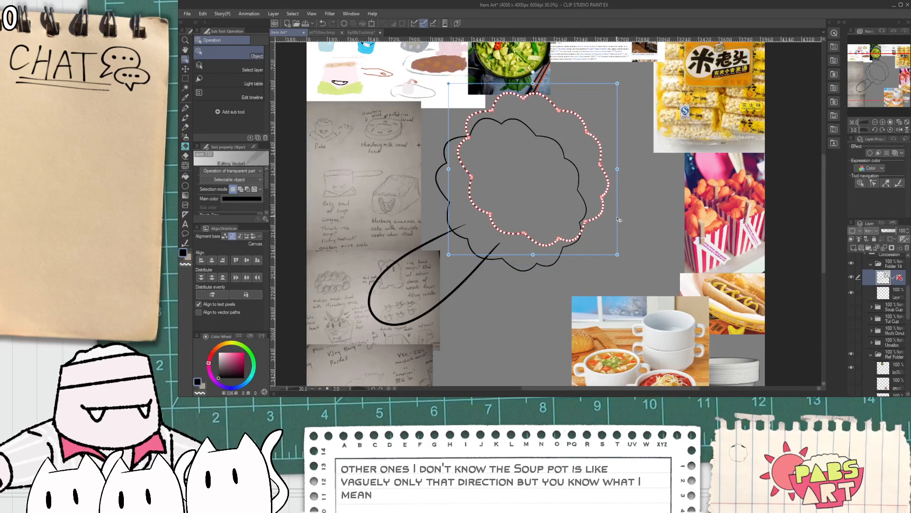
click(535, 273)
- Slightly adjust the stick's tilt and position below the scalloped outlines
click(380, 291)
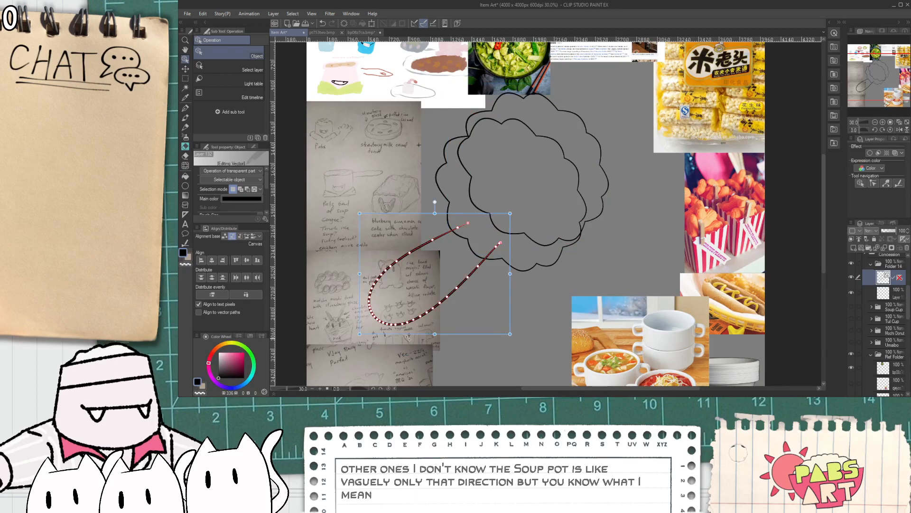
drag(408, 337, 412, 339)
click(466, 350)
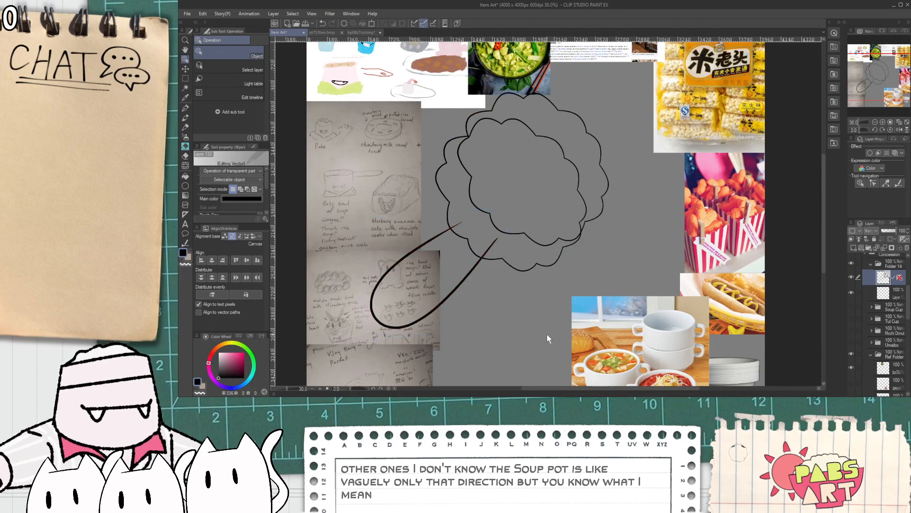
- Draw short G-pen strokes joining the stick's two open ends inside the lower-left scalloped edge
scroll(470, 220, up, 5)
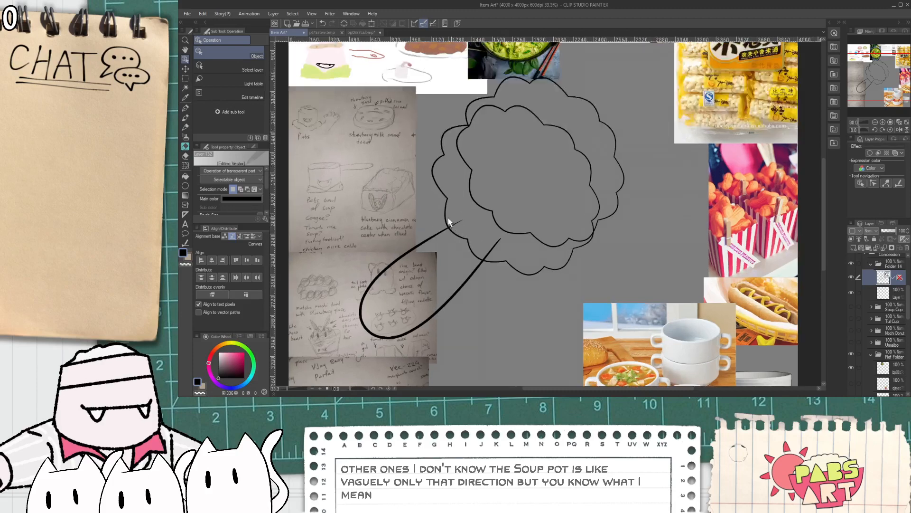
key(p)
mouse_move(471, 218)
mouse_down()
mouse_move(525, 232)
mouse_move(574, 279)
mouse_up()
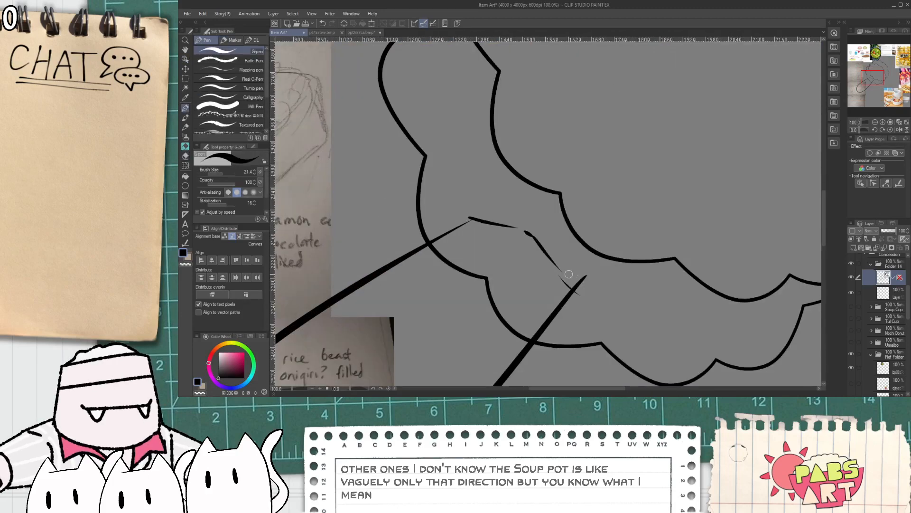
key(space)
scroll(574, 275, down, 3)
drag(544, 266, 463, 299)
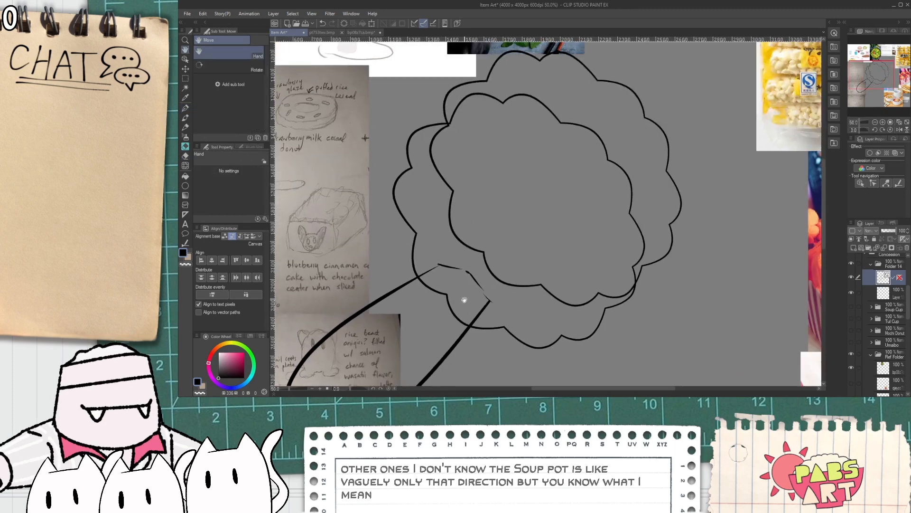
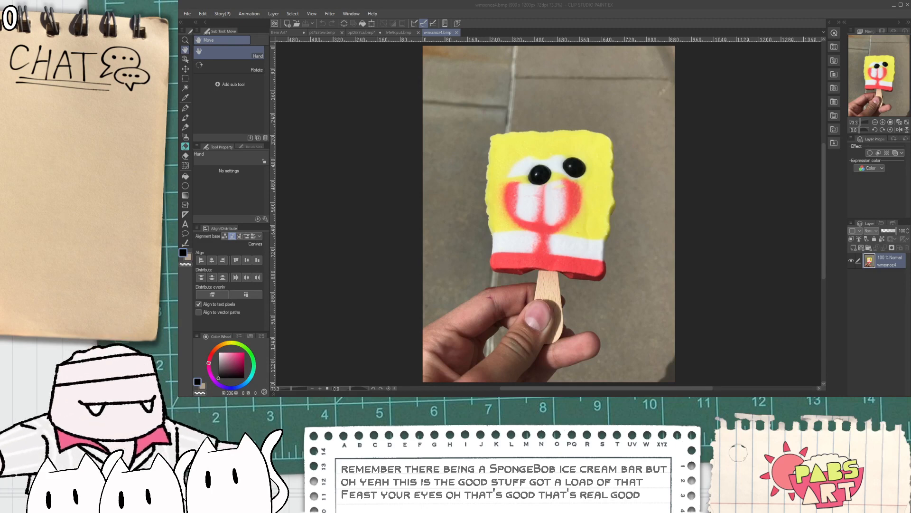
- Copy the whole SpongeBob ice cream bar photo and paste it into the Item Art canvas inside the Ref Folder
scroll(761, 90, down, 1)
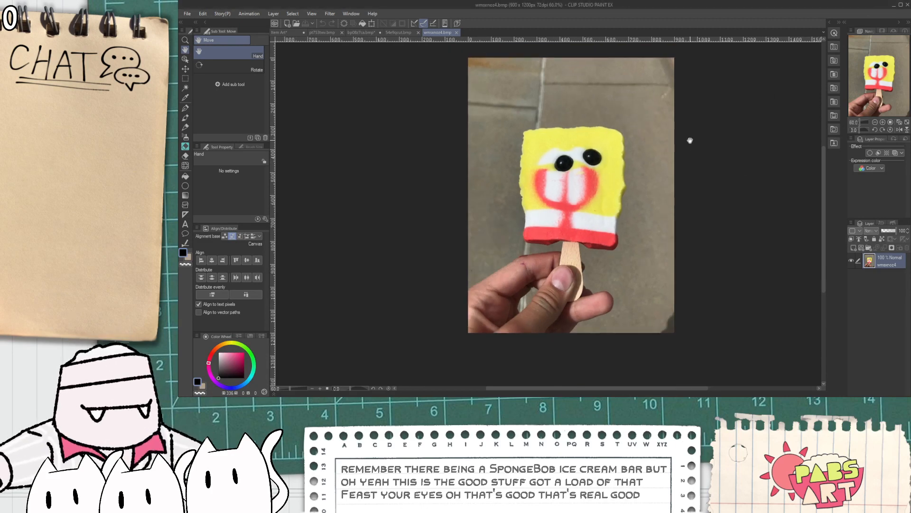
key(ctrl+a)
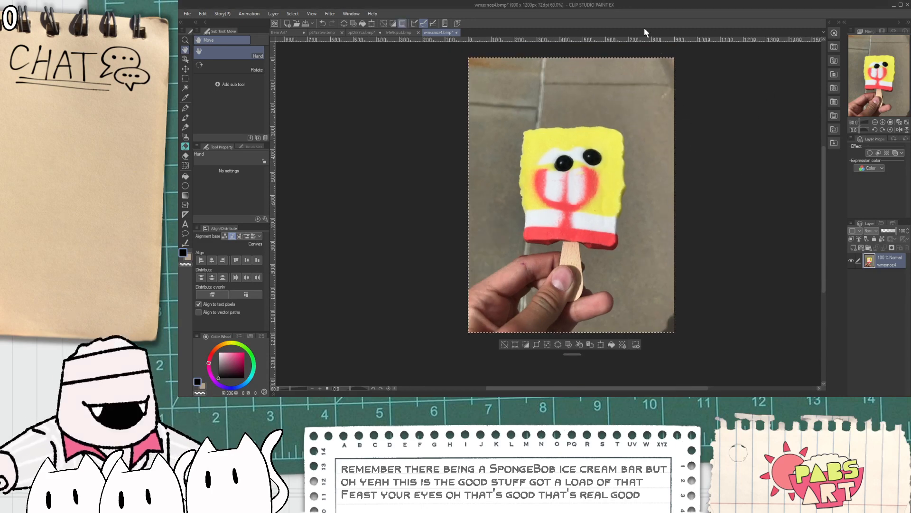
click(359, 32)
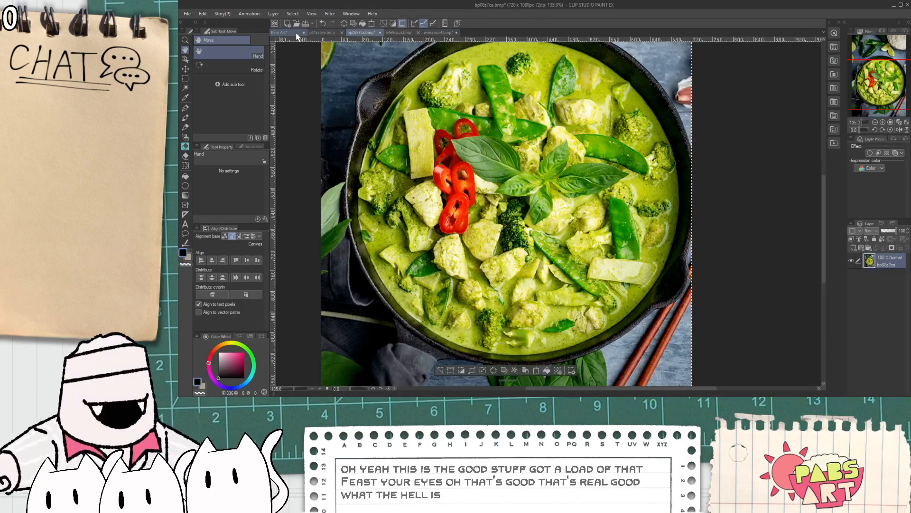
click(279, 32)
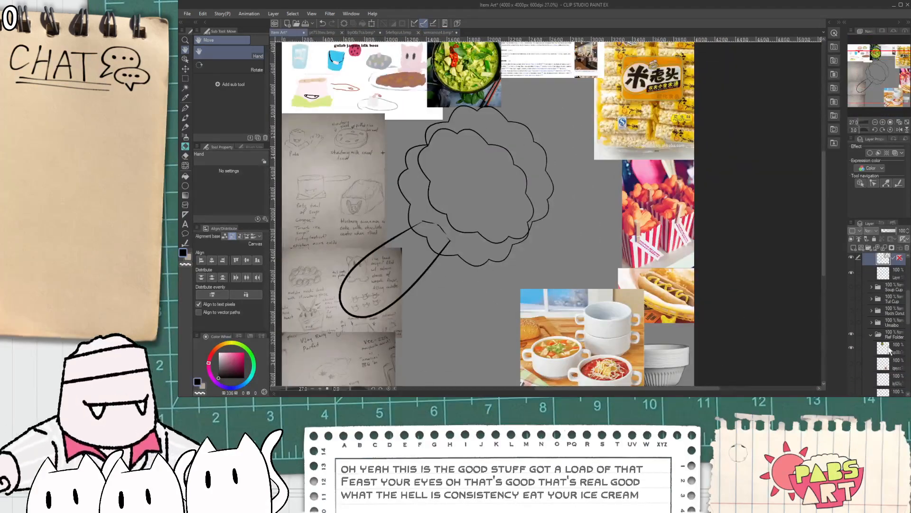
scroll(538, 199, down, 2)
scroll(538, 199, up, 3)
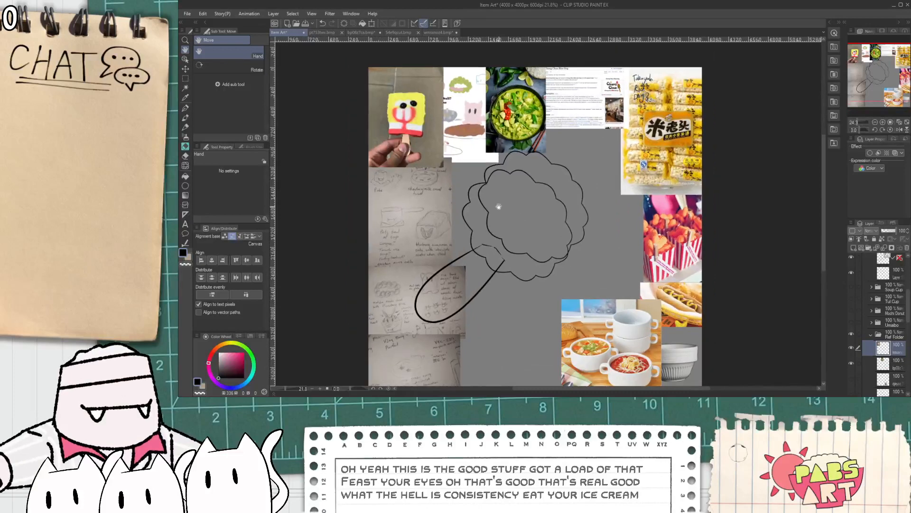
- Move the SpongeBob photo down to the canvas's left edge, below the donut reference sketches
drag(443, 153, 438, 252)
scroll(441, 248, down, 4)
scroll(418, 328, up, 3)
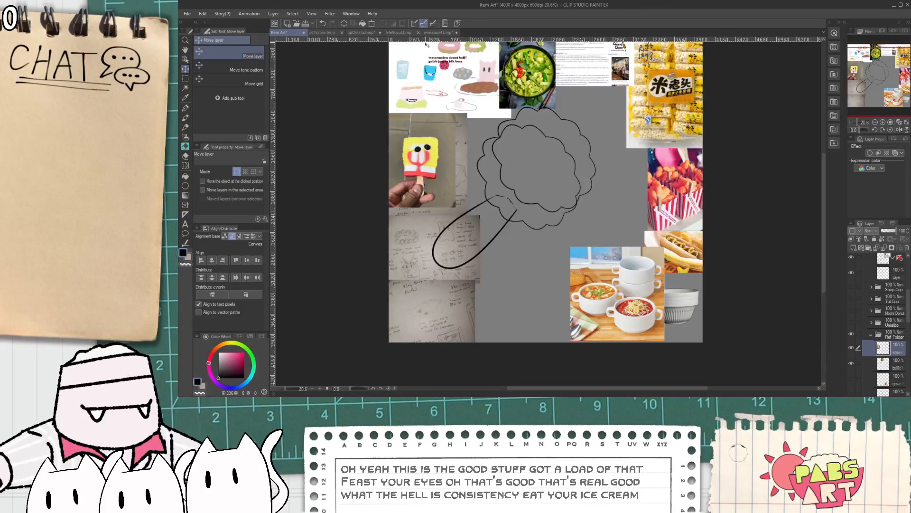
- Close the SpongeBob photo document and paste the blue Sonic ice cream photo into the Item Art canvas for transforming
click(439, 32)
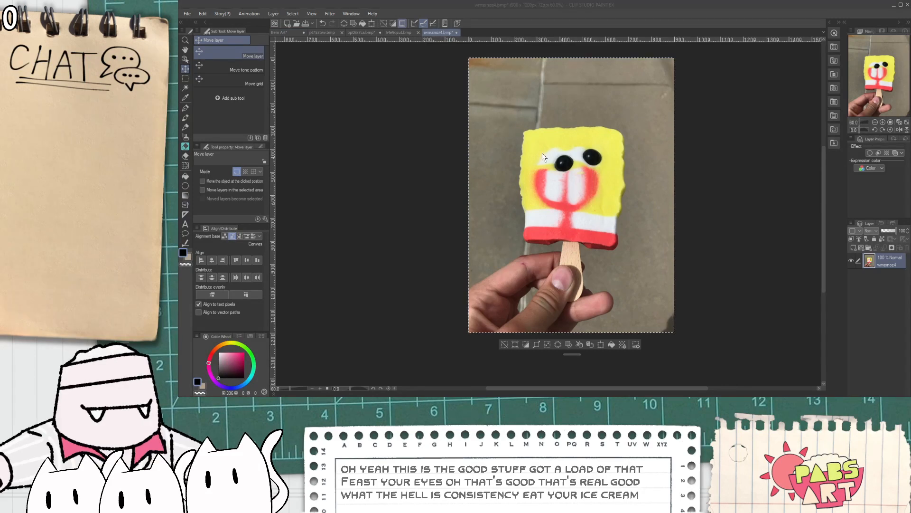
key(ctrl+w)
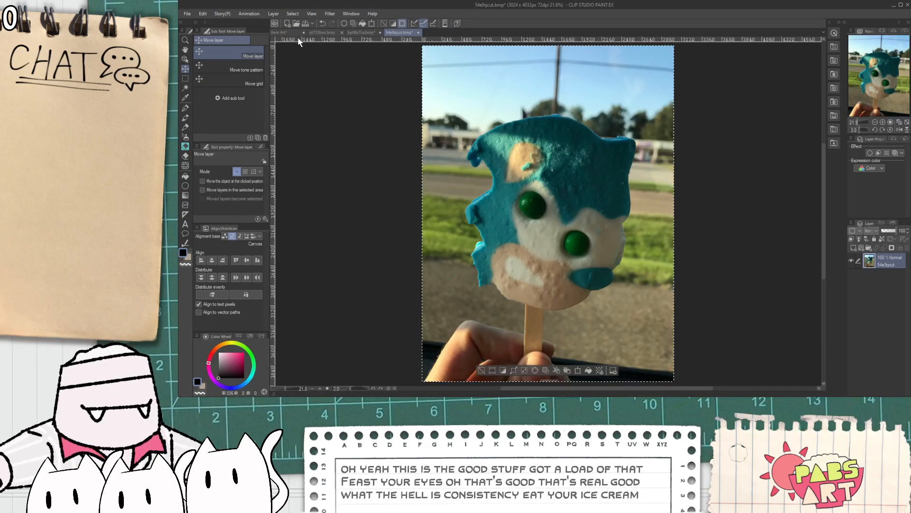
click(279, 32)
key(ctrl+v)
key(ctrl+t)
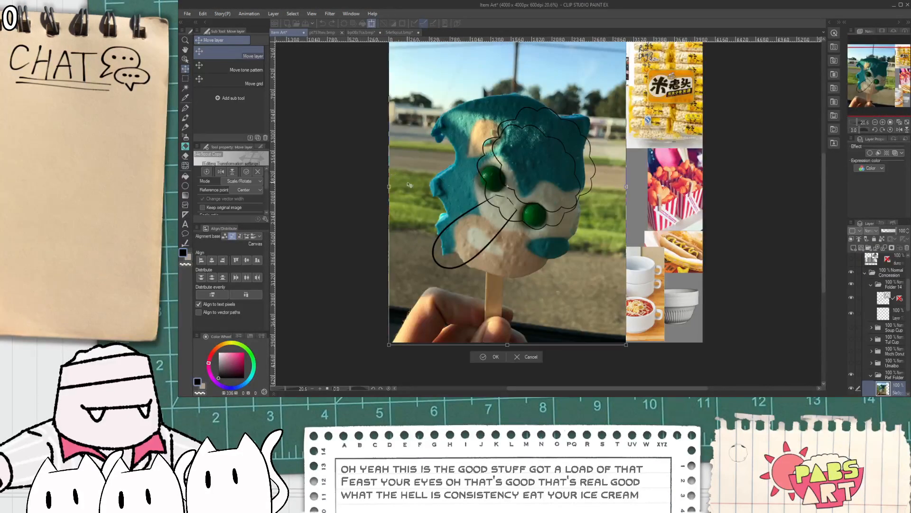
- Shrink the Sonic ice cream photo and place it at the canvas's lower right, over the fries and soup references
drag(621, 352, 555, 267)
drag(505, 225, 671, 293)
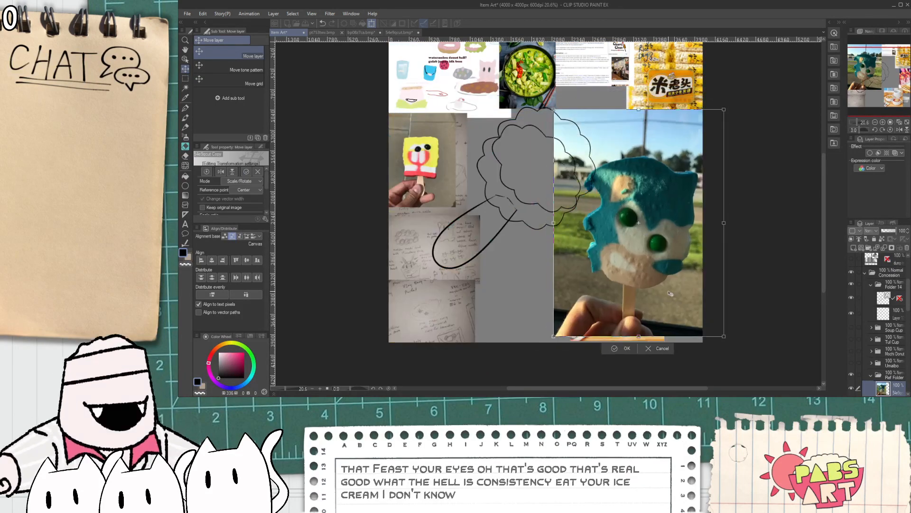
drag(553, 337, 613, 298)
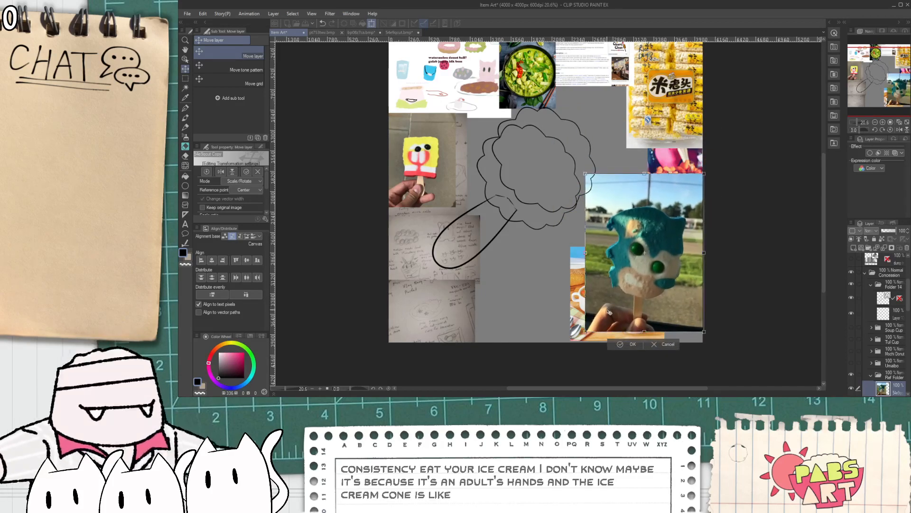
drag(586, 332, 601, 309)
drag(640, 269, 634, 287)
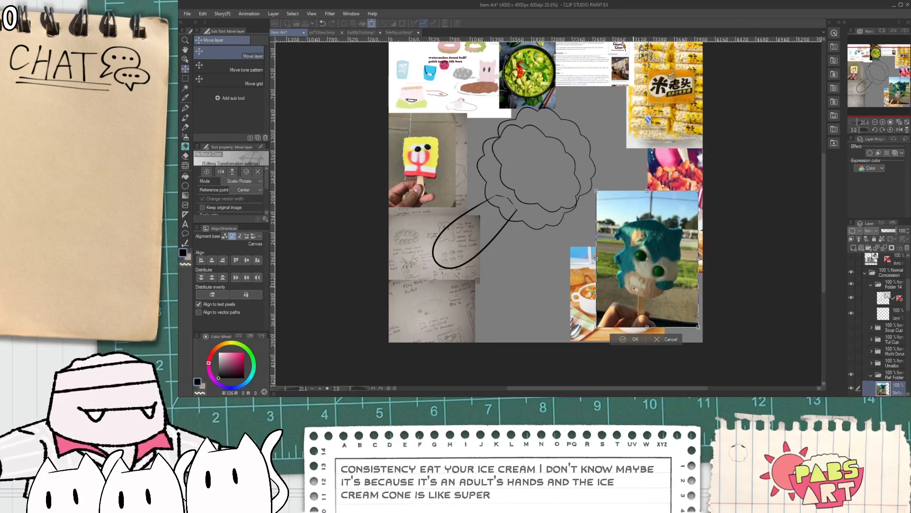
click(627, 339)
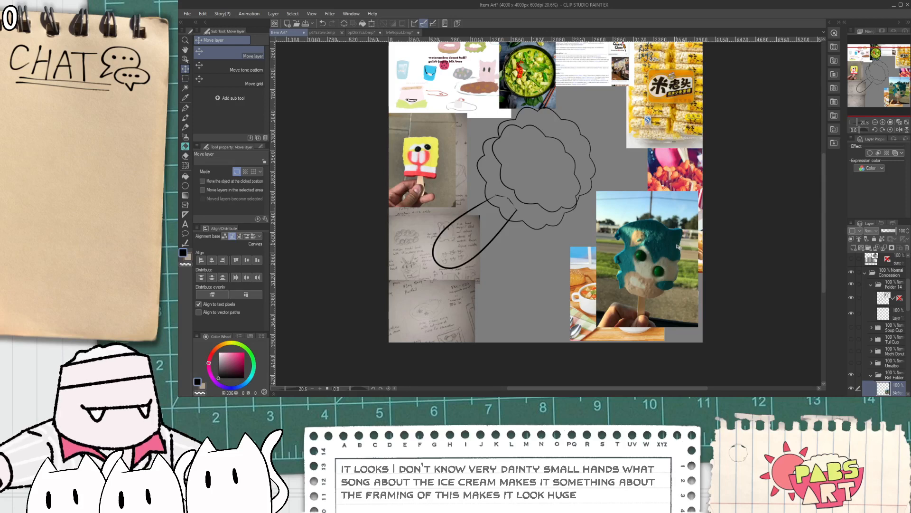
- Make the vector line-art layer in Folder 14 the active layer
scroll(888, 332, up, 1)
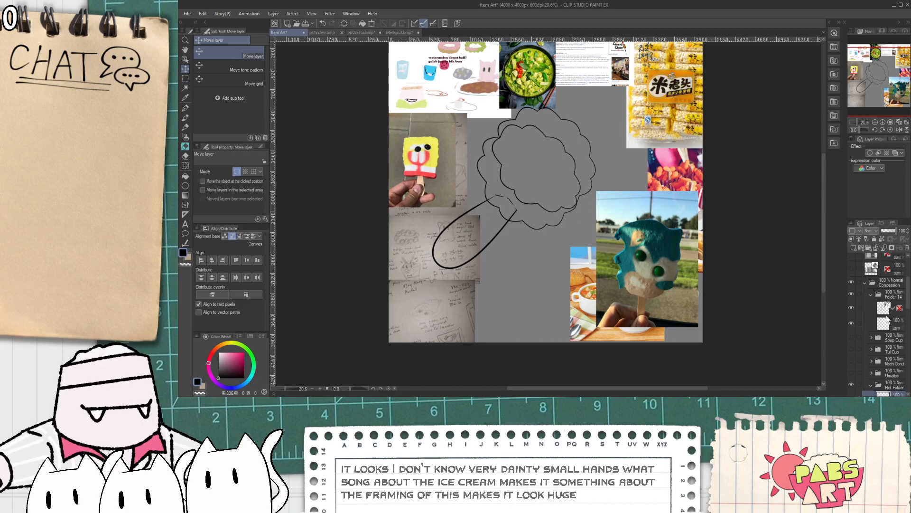
click(861, 306)
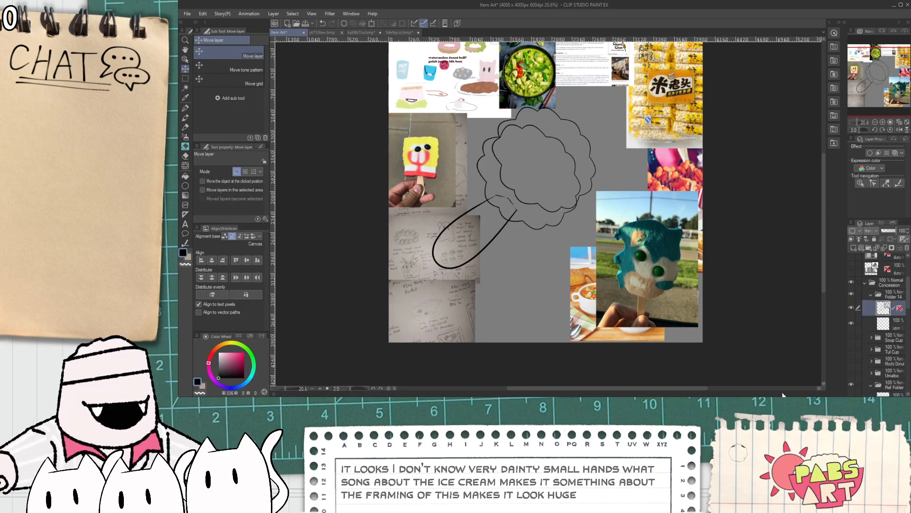
scroll(582, 213, up, 3)
key(e)
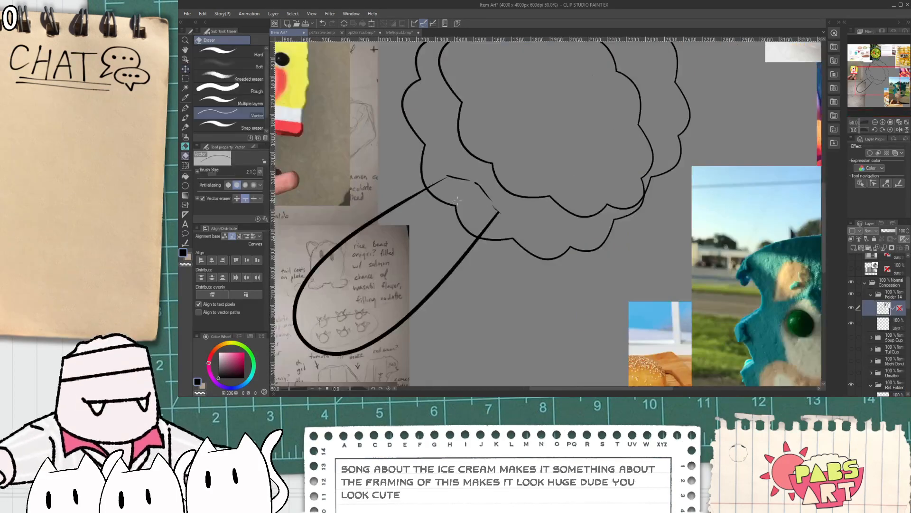
scroll(449, 230, down, 1)
key(space)
drag(380, 226, 414, 248)
- Thicken the outer scalloped outline using Adjust line width with Scale up width at 1.10
click(186, 244)
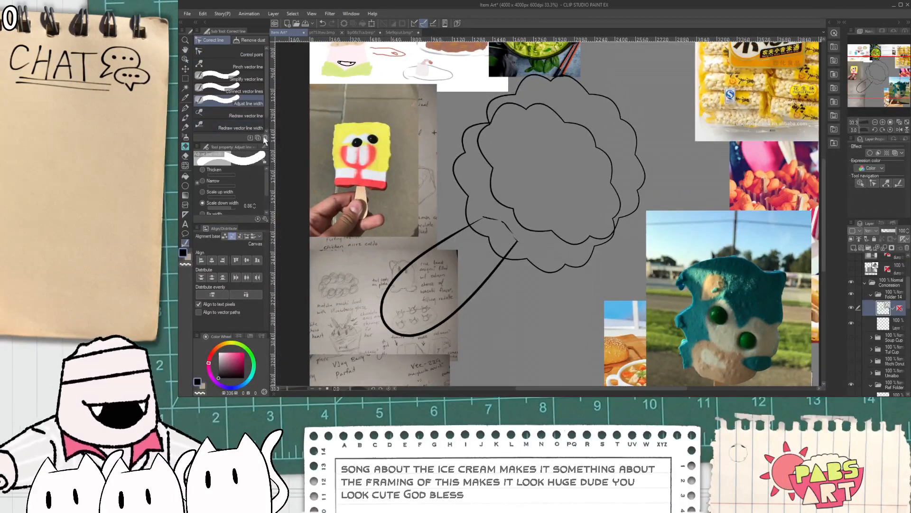
click(233, 192)
scroll(254, 186, down, 1)
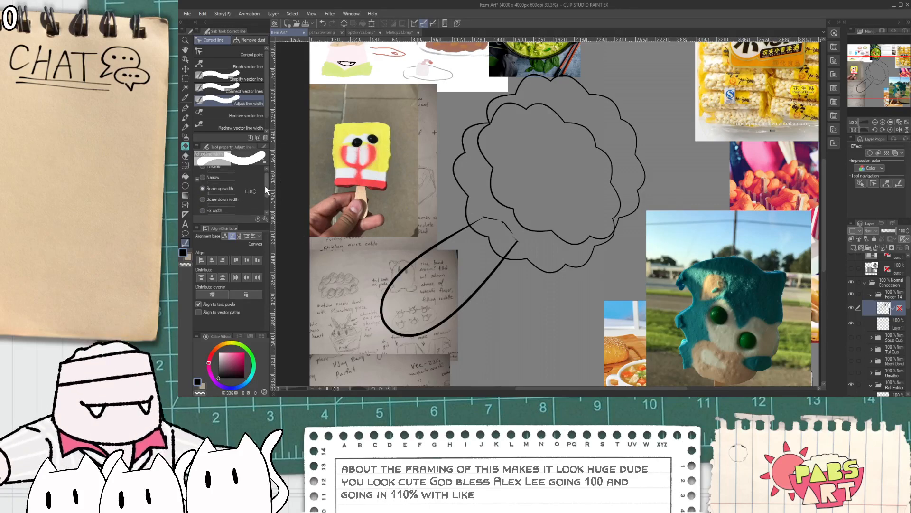
scroll(427, 180, up, 1)
drag(432, 173, 446, 196)
drag(434, 116, 450, 100)
drag(449, 99, 456, 97)
mouse_move(620, 331)
mouse_down()
mouse_move(692, 319)
mouse_move(695, 308)
mouse_up()
scroll(683, 304, down, 1)
mouse_move(570, 119)
mouse_down()
mouse_move(580, 86)
mouse_move(670, 112)
mouse_up()
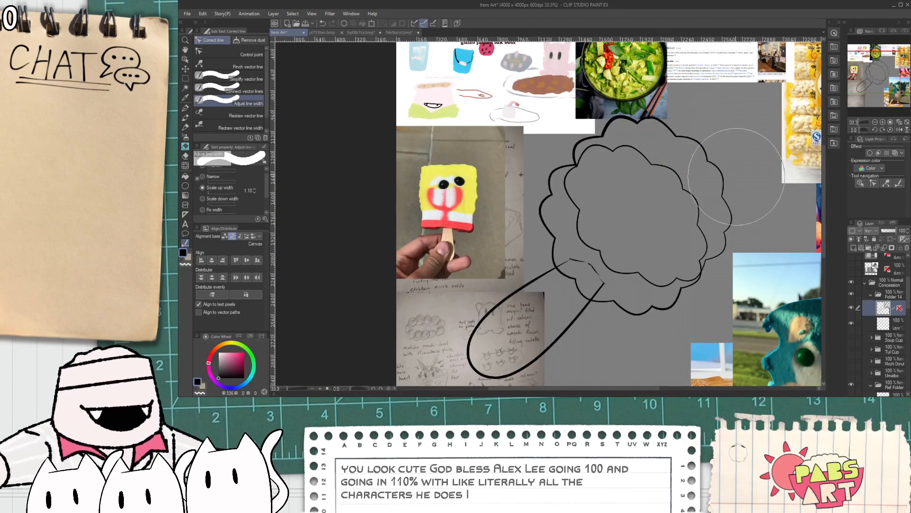
mouse_move(741, 180)
mouse_down()
mouse_move(763, 203)
mouse_move(759, 259)
mouse_move(755, 238)
mouse_up()
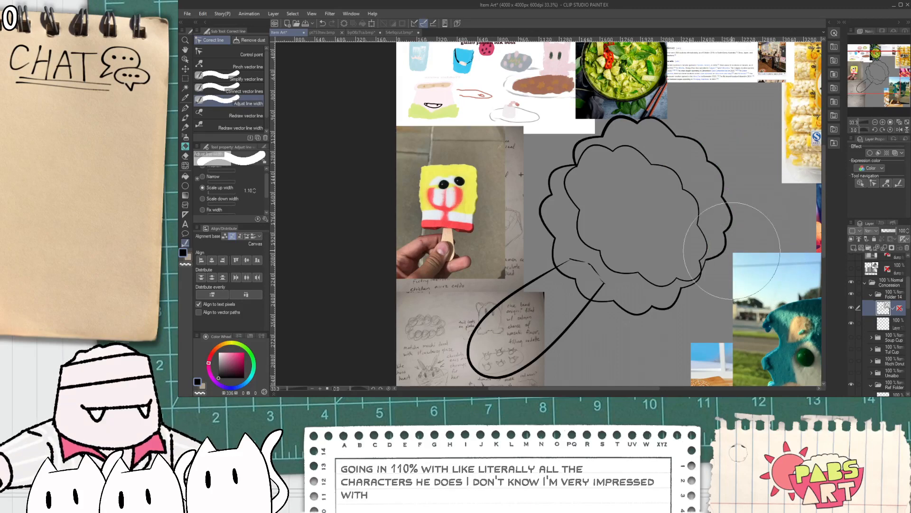
key(h)
scroll(571, 176, up, 1)
key(p)
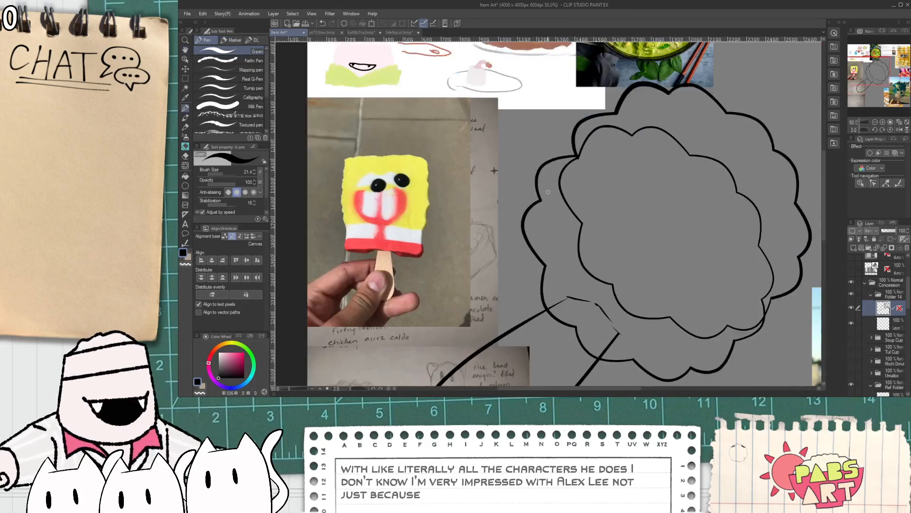
scroll(547, 208, up, 1)
drag(516, 225, 612, 100)
key(ctrl+z)
drag(517, 223, 586, 111)
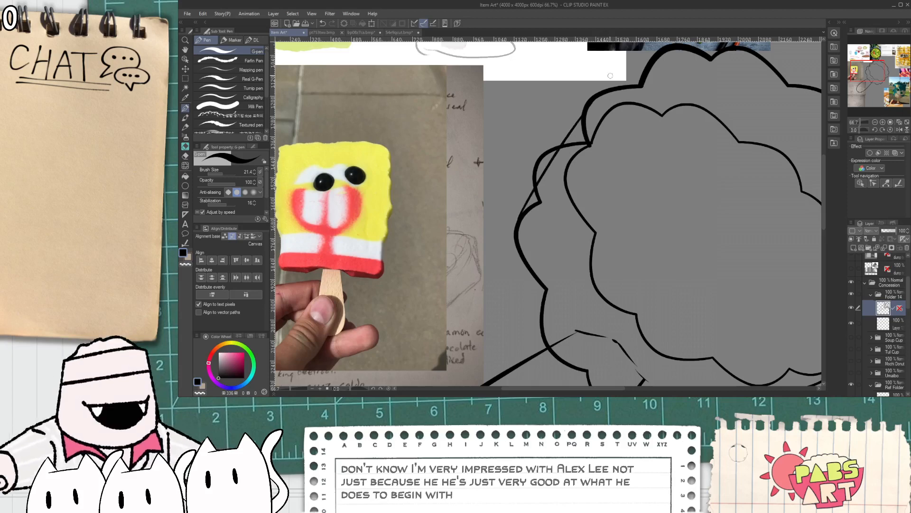
key(e)
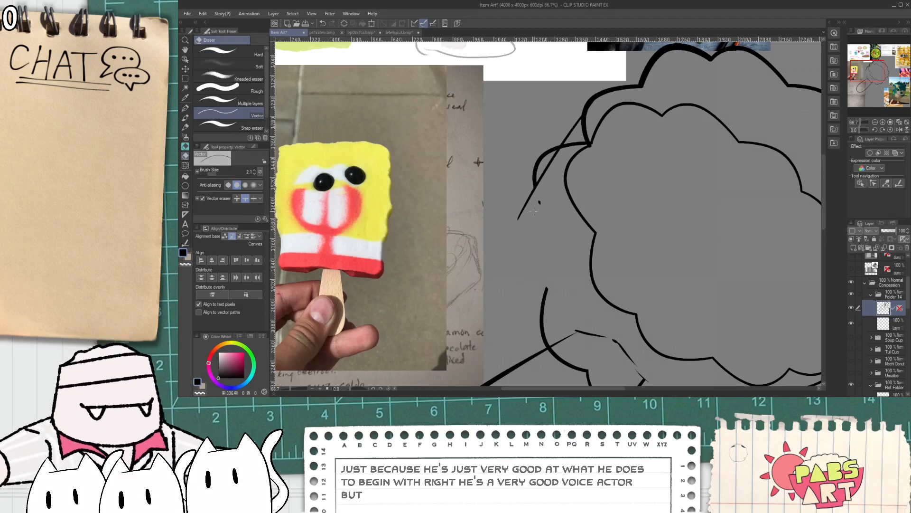
key(ctrl+z)
- Draw a G-pen edge line linking the outer left scallop to the upper-left scallops and vector-erase the arc it replaces
key(p)
drag(517, 227, 598, 93)
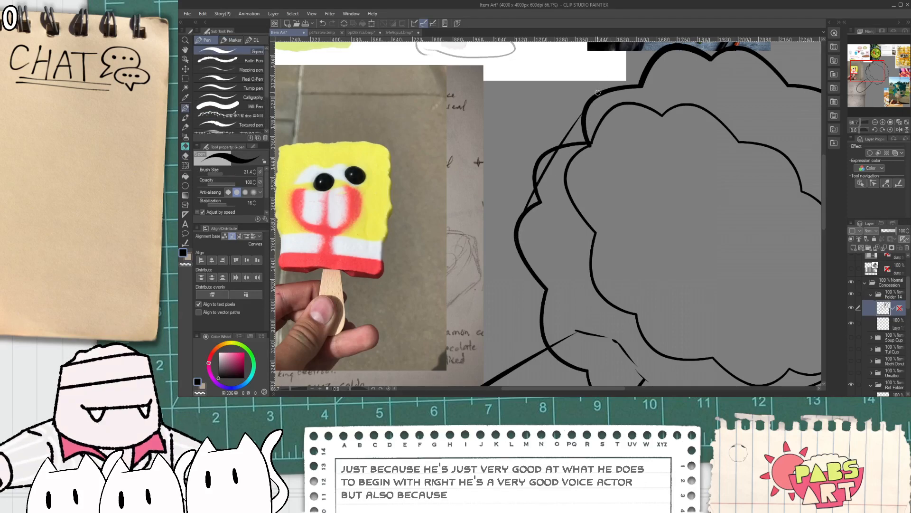
key(e)
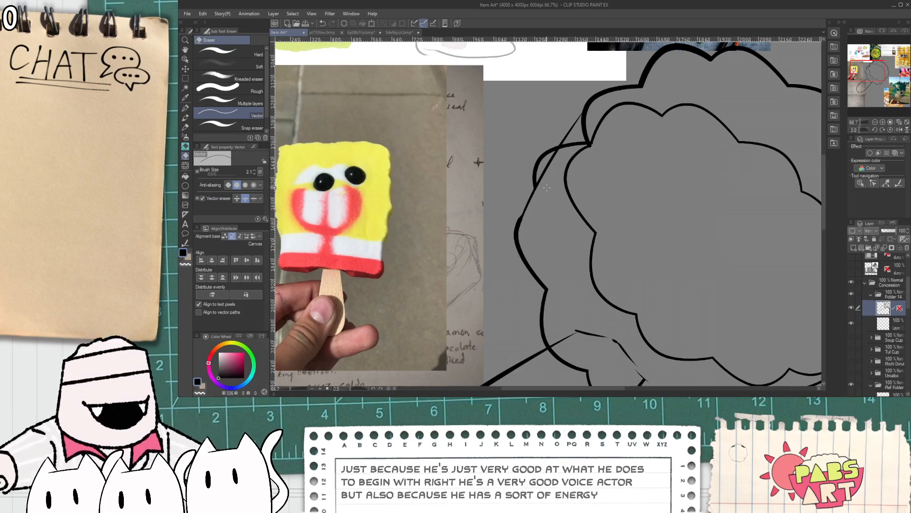
key(p)
key(e)
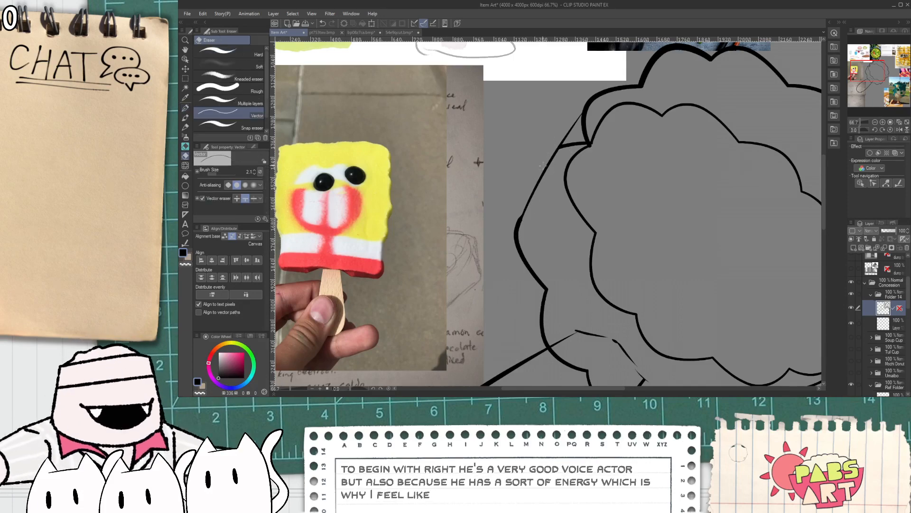
scroll(540, 169, down, 2)
scroll(560, 161, up, 4)
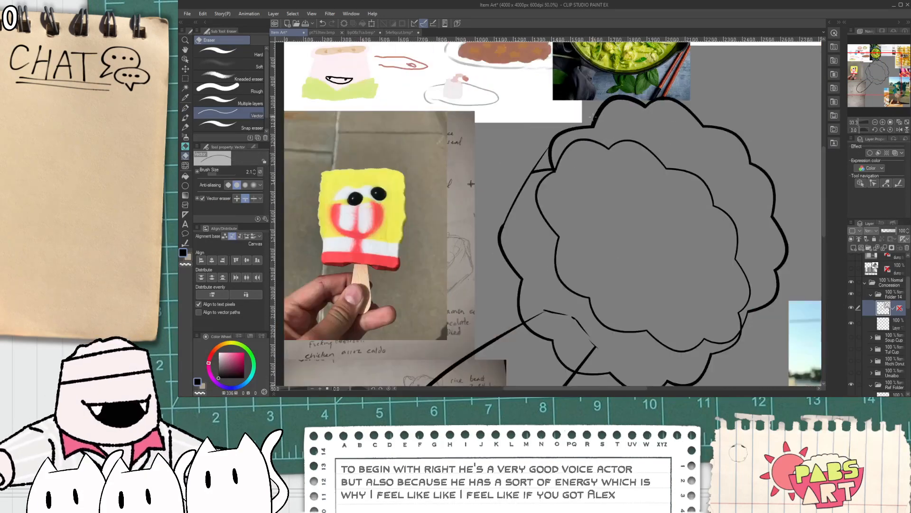
- Bridge the notch between the two upper-left scallops with a short G-pen line and erase the excess line inside the outline
key(p)
key(ctrl+z)
mouse_move(541, 187)
mouse_down()
mouse_move(638, 61)
mouse_move(531, 205)
mouse_up()
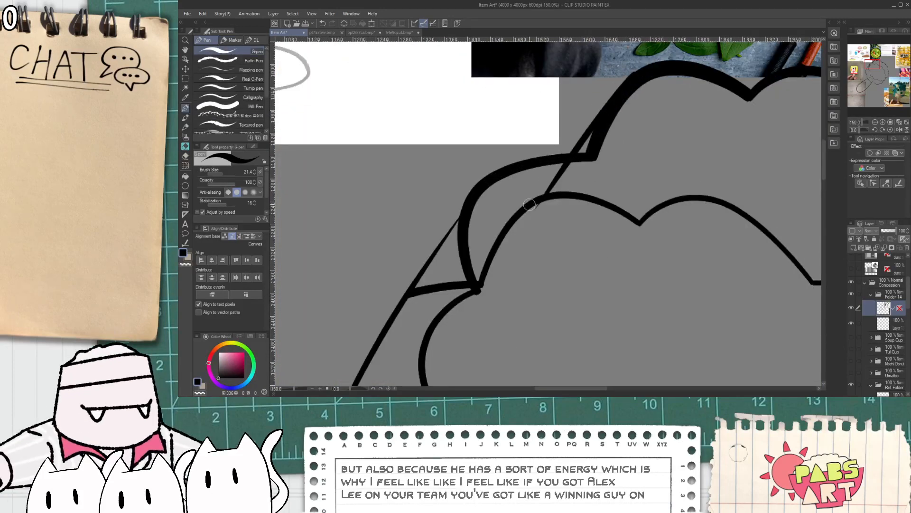
key(e)
drag(550, 174, 563, 184)
scroll(564, 185, down, 1)
scroll(565, 185, down, 1)
- Draw short G-pen depth lines from the lower-left inner scallop notches, towards the outer outline and the stick's end
key(p)
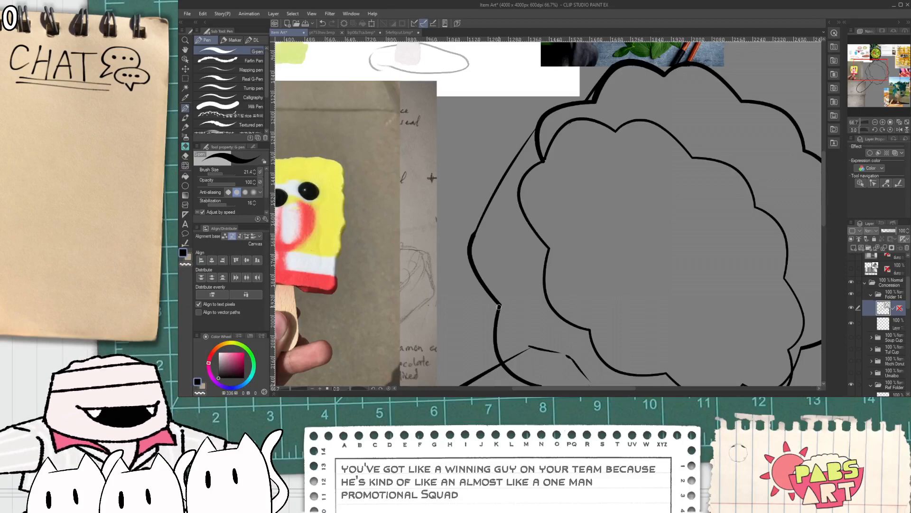
drag(499, 306, 547, 247)
scroll(530, 278, down, 3)
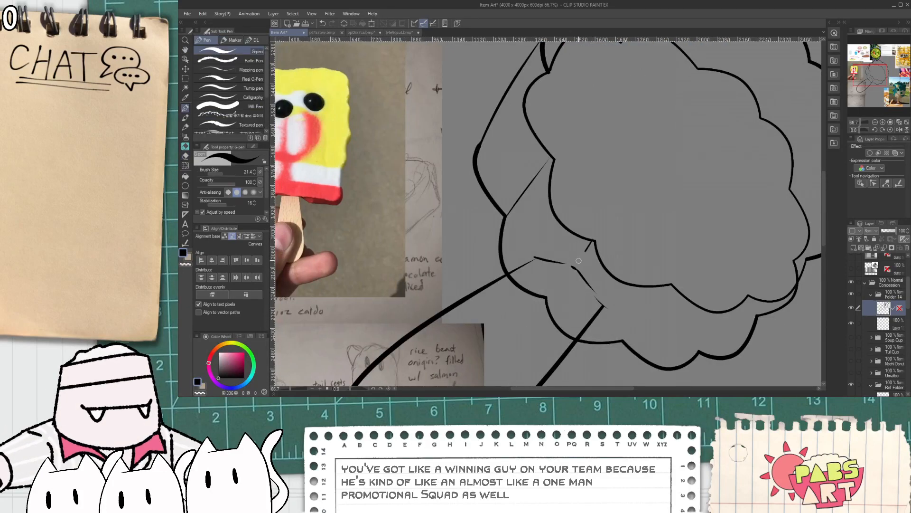
key(e)
drag(553, 129, 533, 236)
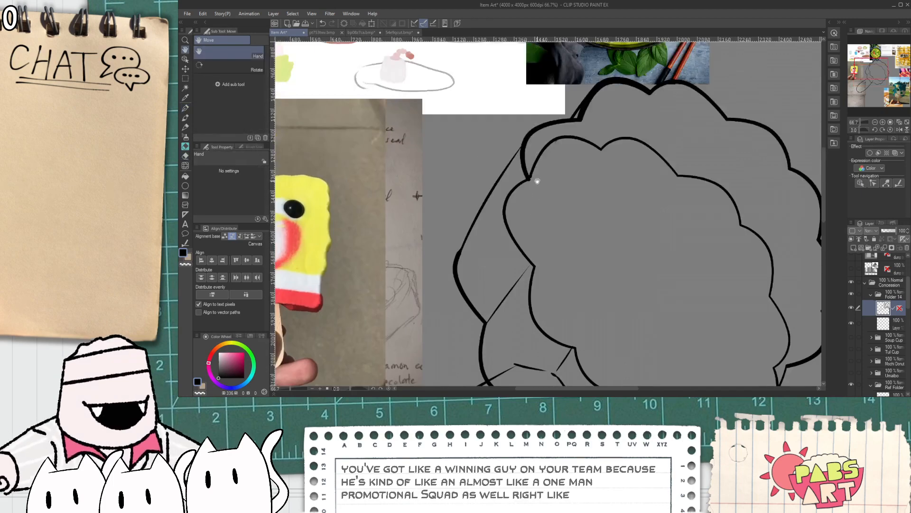
scroll(538, 178, down, 1)
key(e)
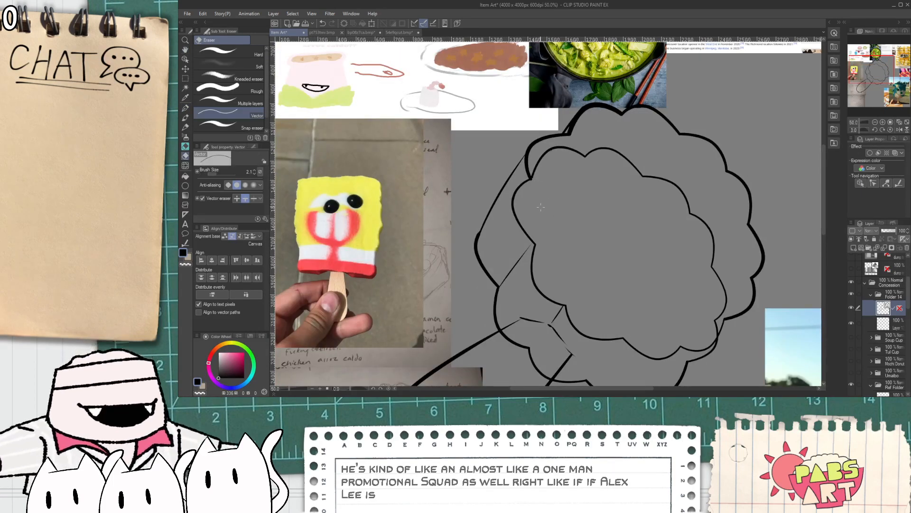
- Erase the inner scalloped outline's upper arcs with the Vector eraser, keeping its left and right sides
mouse_move(556, 150)
mouse_down()
mouse_move(597, 142)
mouse_move(534, 173)
mouse_up()
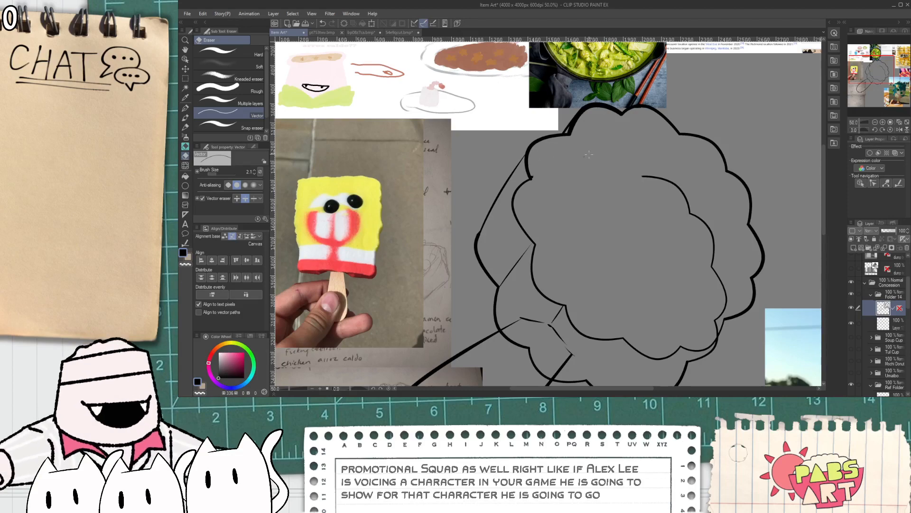
scroll(537, 168, up, 3)
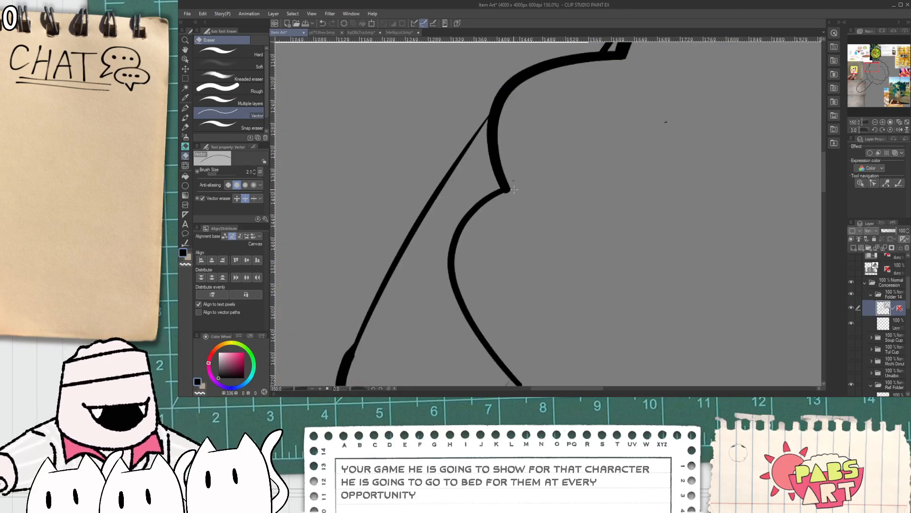
scroll(629, 140, down, 3)
drag(669, 180, 600, 148)
drag(649, 241, 611, 185)
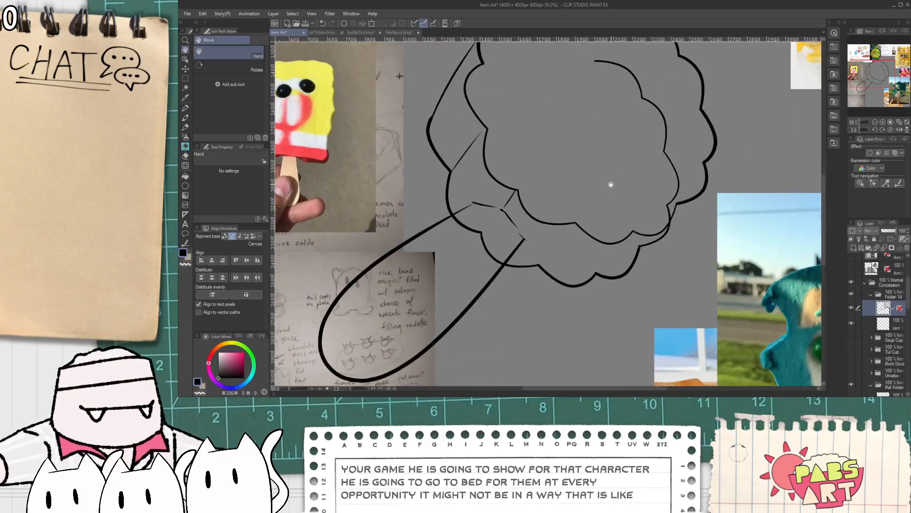
- Erase the part of the outer scalloped outline that crosses the stick, between its two side lines
scroll(628, 253, up, 1)
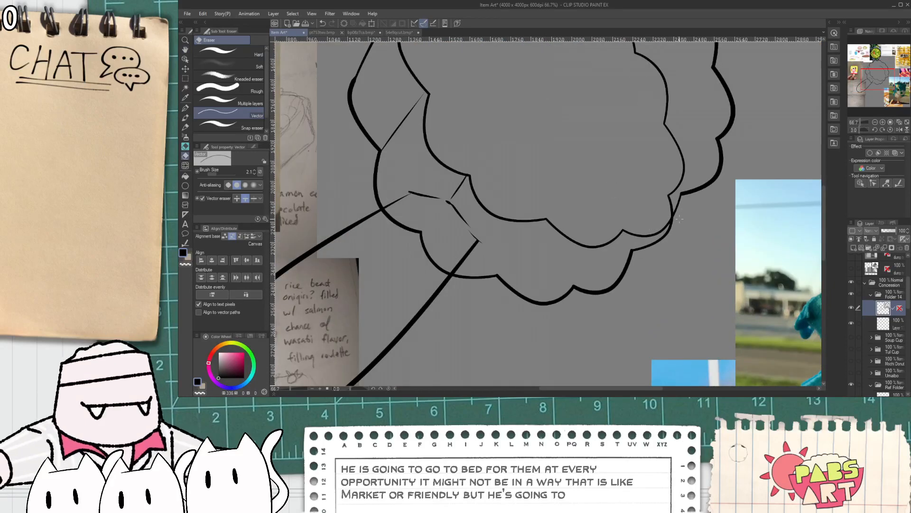
drag(629, 263, 546, 281)
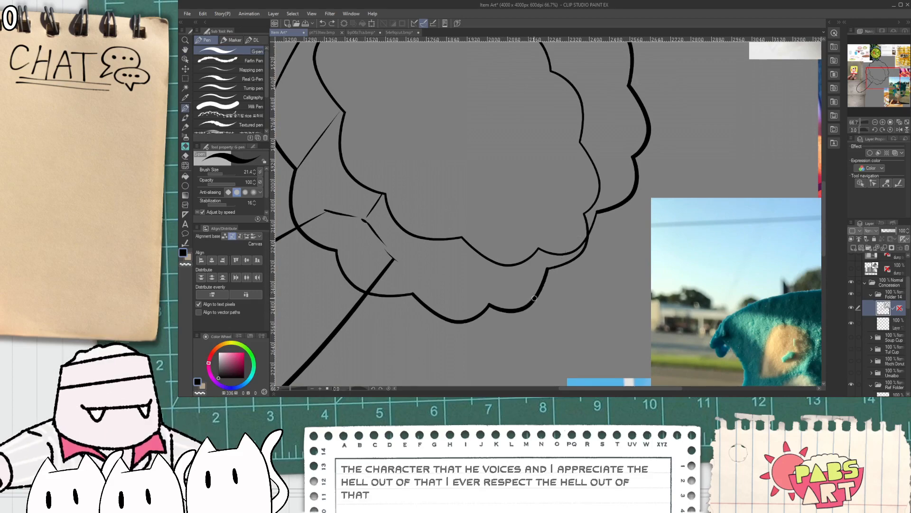
scroll(578, 226, down, 2)
key(space)
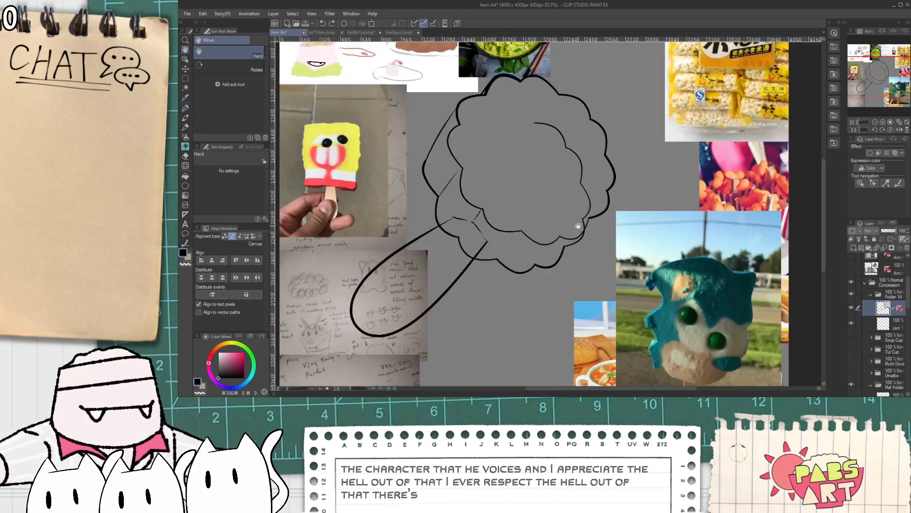
scroll(578, 225, up, 2)
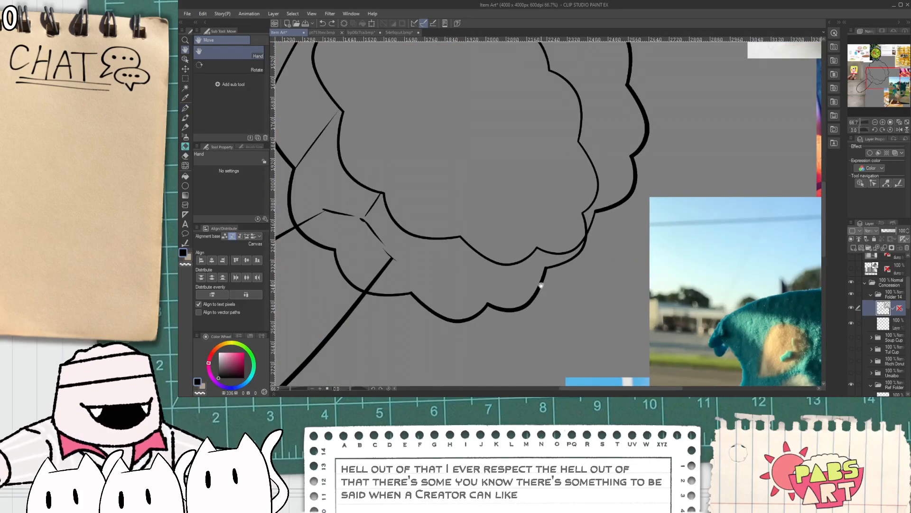
mouse_move(520, 252)
mouse_down()
mouse_move(486, 206)
mouse_move(494, 299)
mouse_move(426, 281)
mouse_up()
key(space)
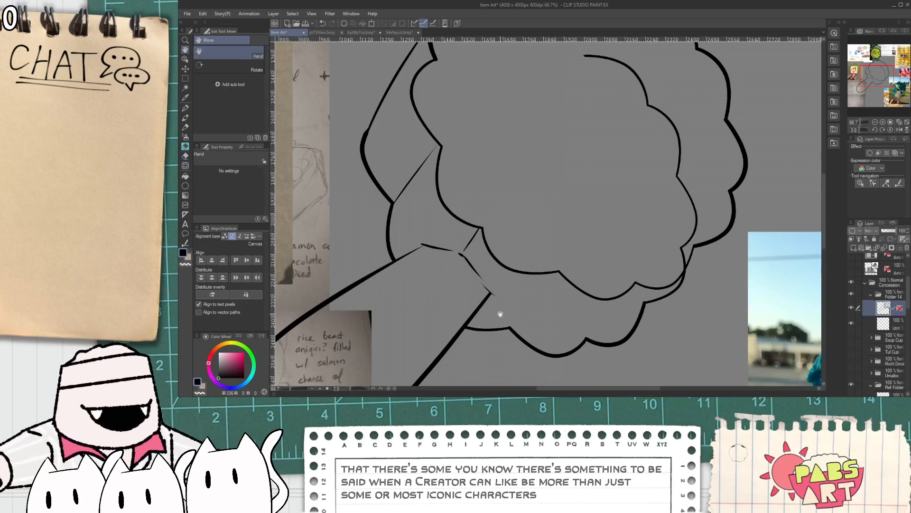
- Draw two slanted G-pen depth lines from the ice cream's lower outer scallop notches up towards the matching inner notches
mouse_move(508, 322)
mouse_down()
mouse_move(501, 319)
mouse_move(567, 251)
mouse_up()
key(p)
scroll(500, 319, up, 1)
key(ctrl+z)
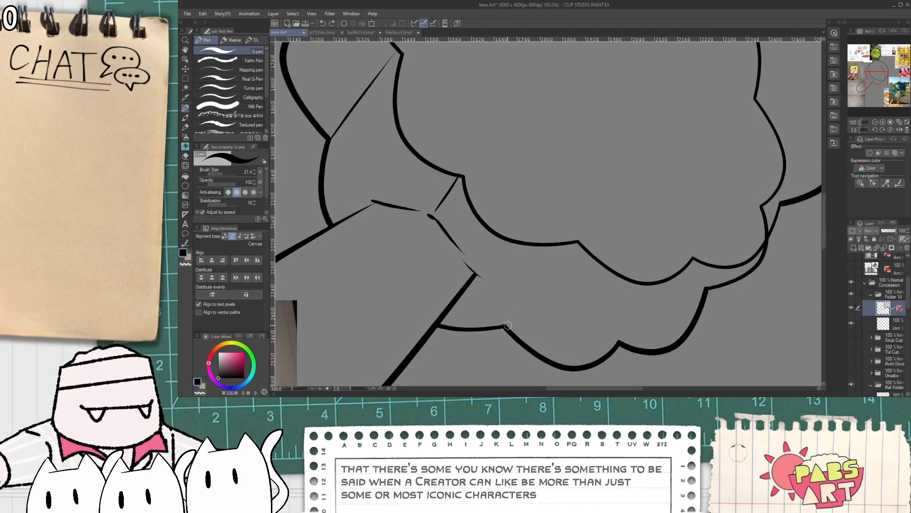
drag(505, 326, 565, 250)
key(space)
mouse_move(617, 316)
mouse_down()
mouse_move(535, 279)
mouse_move(592, 243)
mouse_up()
key(e)
scroll(547, 292, up, 3)
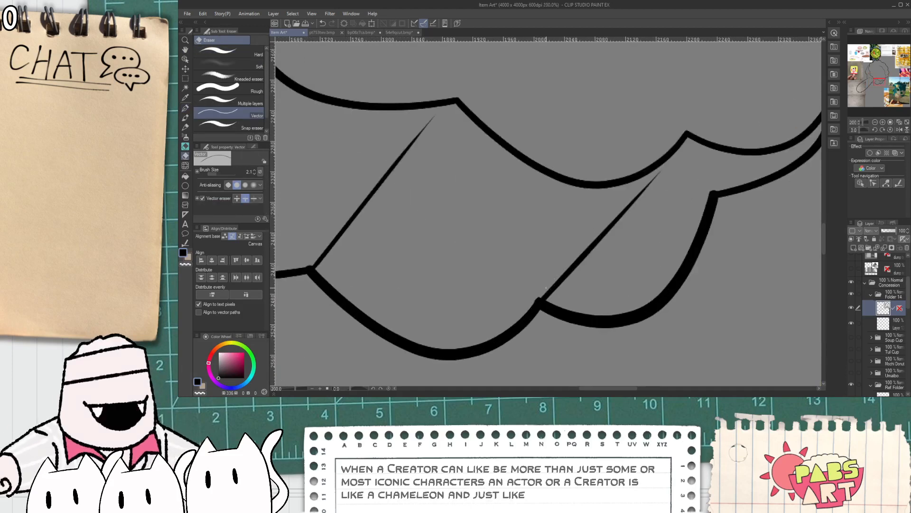
scroll(546, 285, down, 3)
- Draw a long straight G-pen side line tangent to the lower-right outer scallop, running up to the overlapping inner and outer outlines
key(p)
drag(598, 280, 522, 279)
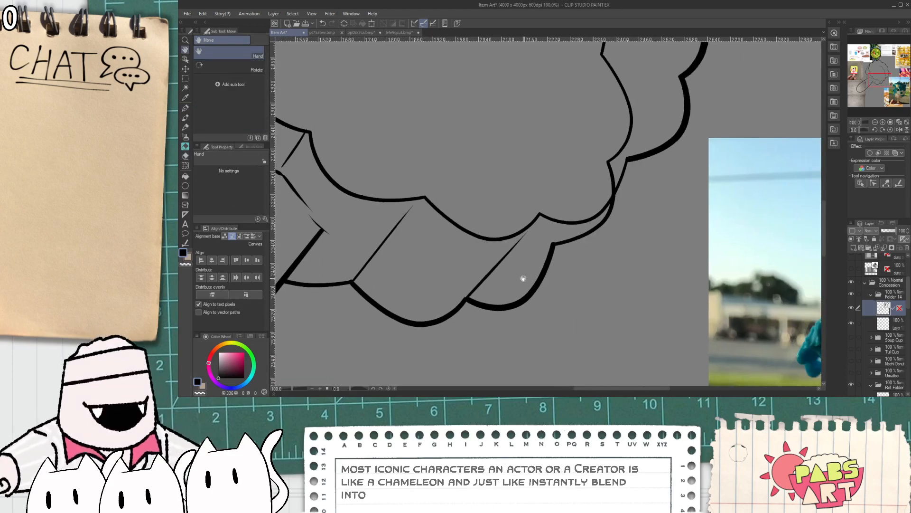
drag(514, 311, 615, 204)
key(ctrl+z)
drag(513, 311, 631, 172)
mouse_move(509, 308)
mouse_down()
mouse_move(598, 217)
mouse_move(628, 167)
mouse_up()
key(ctrl+z)
drag(614, 197, 500, 336)
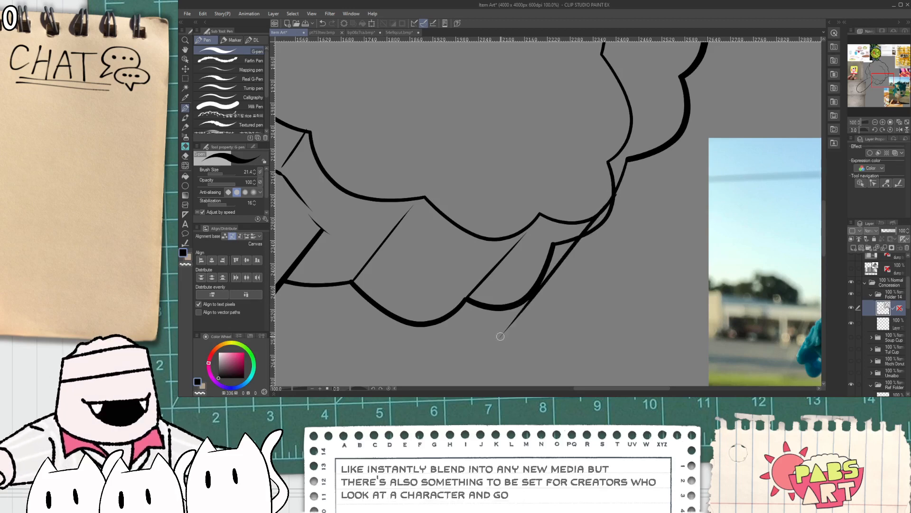
- Erase the outer scallop segments enclosed by the new lower-right side line with the Vector eraser
scroll(503, 329, up, 2)
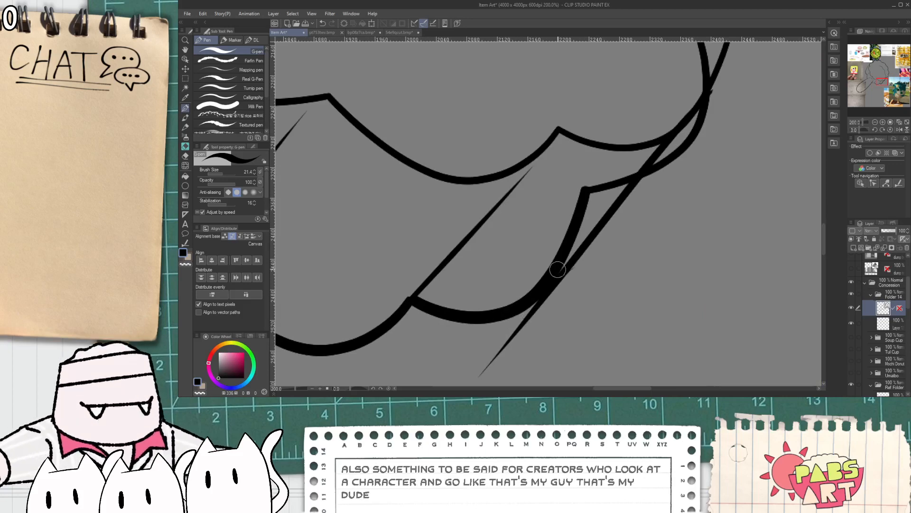
key(e)
scroll(577, 234, down, 1)
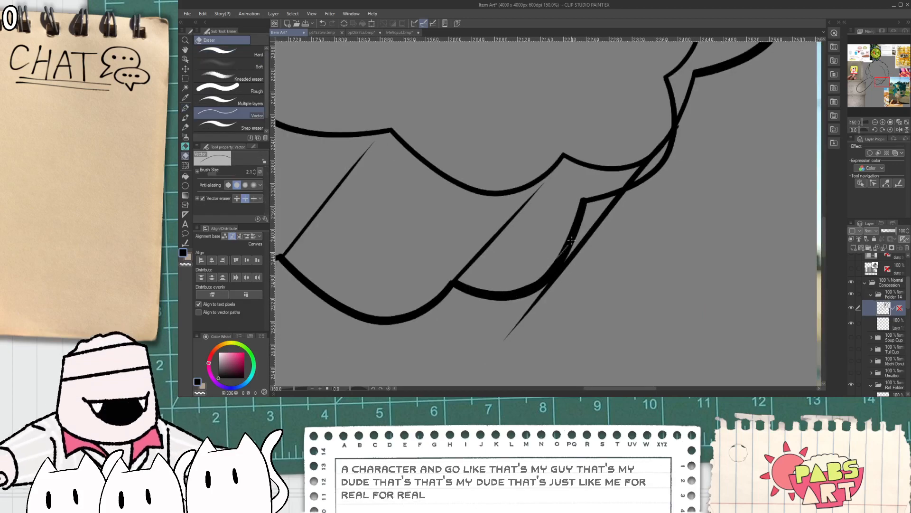
click(579, 219)
click(583, 201)
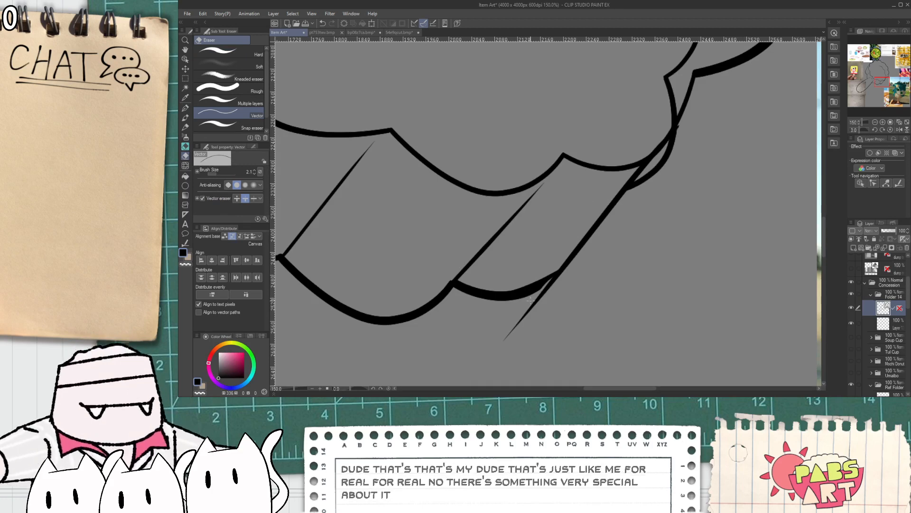
- Extend the lower-right outer scallop with a short curved stroke across the side line, rotating it to continue the curve
scroll(540, 284, up, 3)
key(o)
click(573, 256)
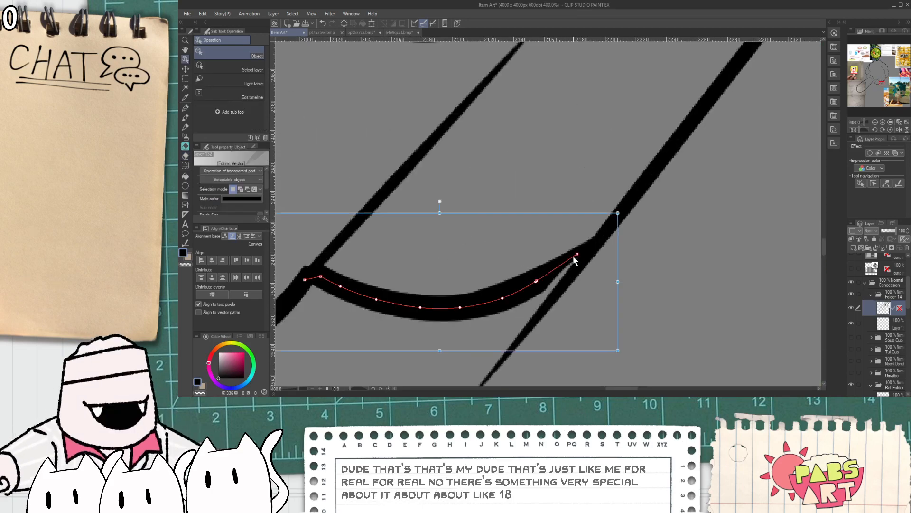
click(573, 255)
drag(636, 266, 743, 245)
click(629, 243)
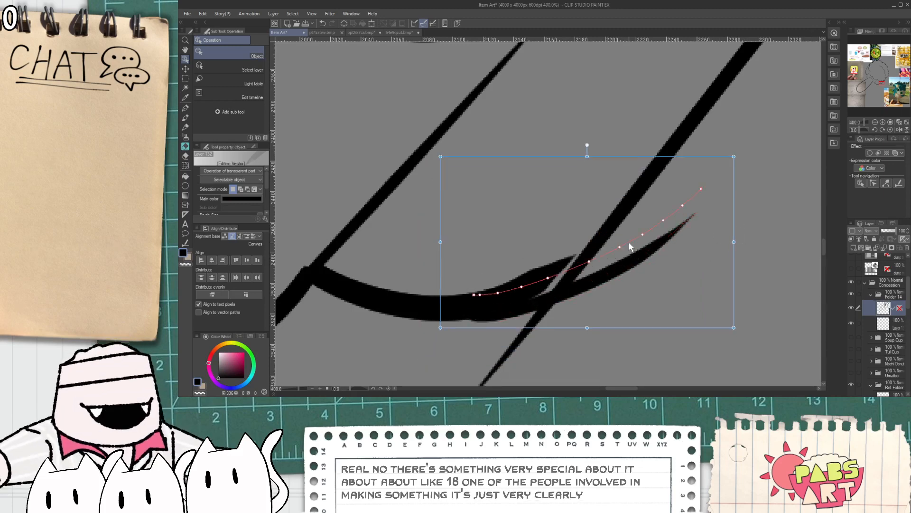
drag(735, 206, 719, 181)
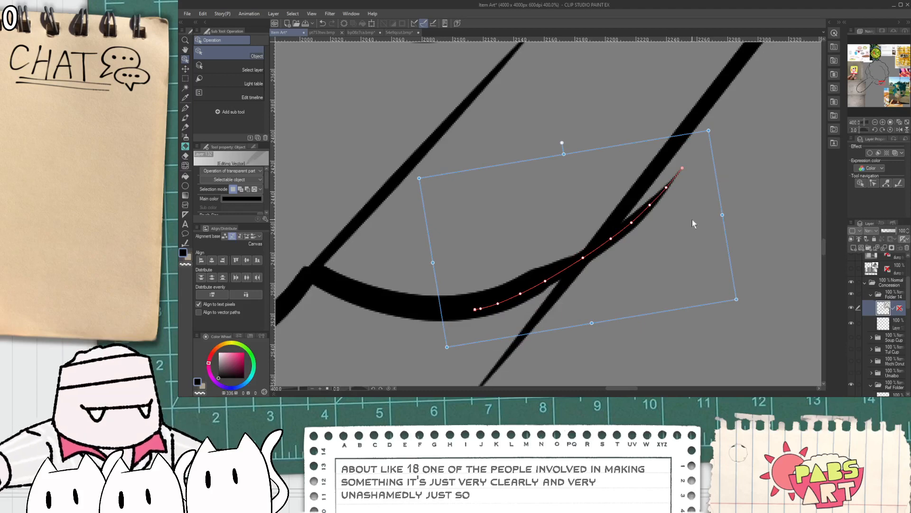
- Trim the overshooting ends of the side line and the curved stroke where they meet, using the Vector eraser
key(e)
click(554, 302)
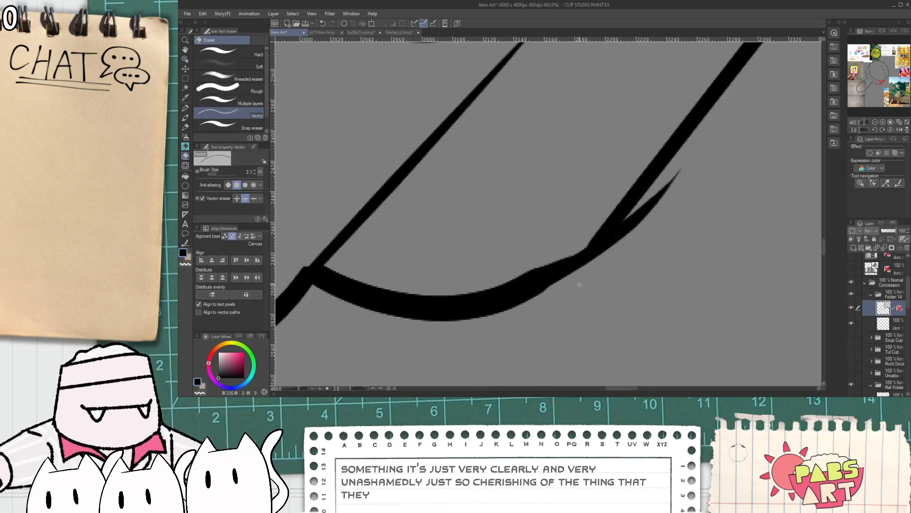
click(645, 196)
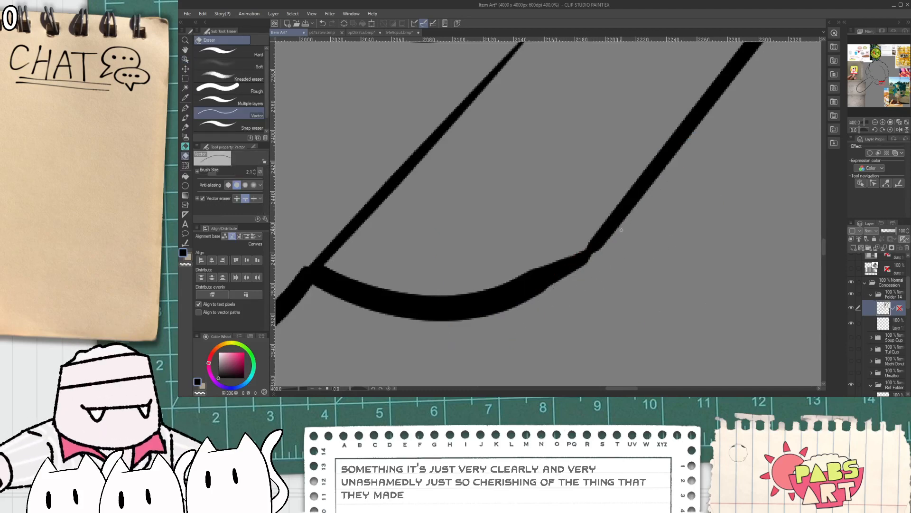
- Erase the overlapping outline fragments at the lower right and the lower part of the inner outline's right side
scroll(617, 232, down, 4)
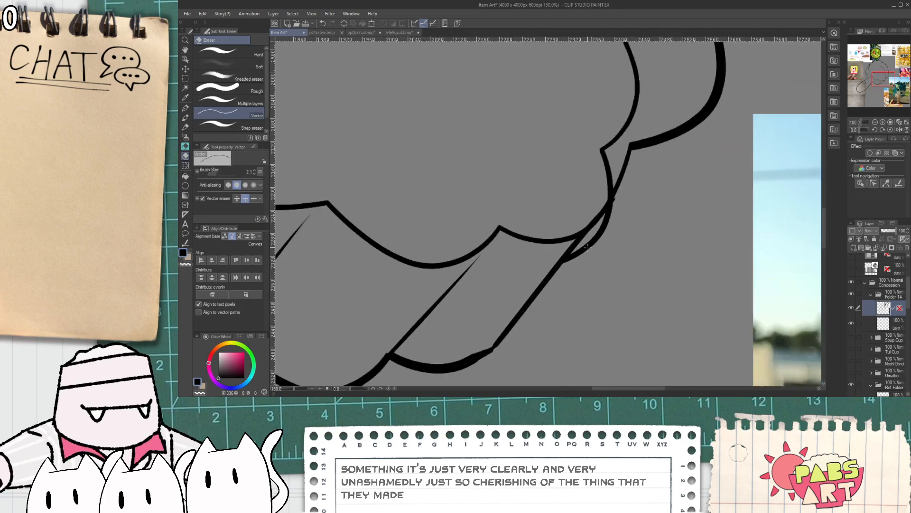
scroll(606, 227, down, 5)
key(h)
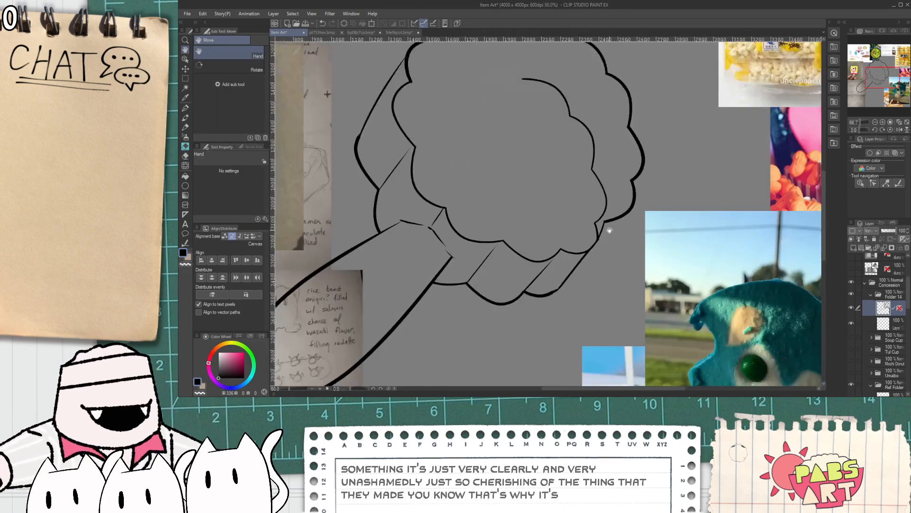
scroll(610, 225, up, 3)
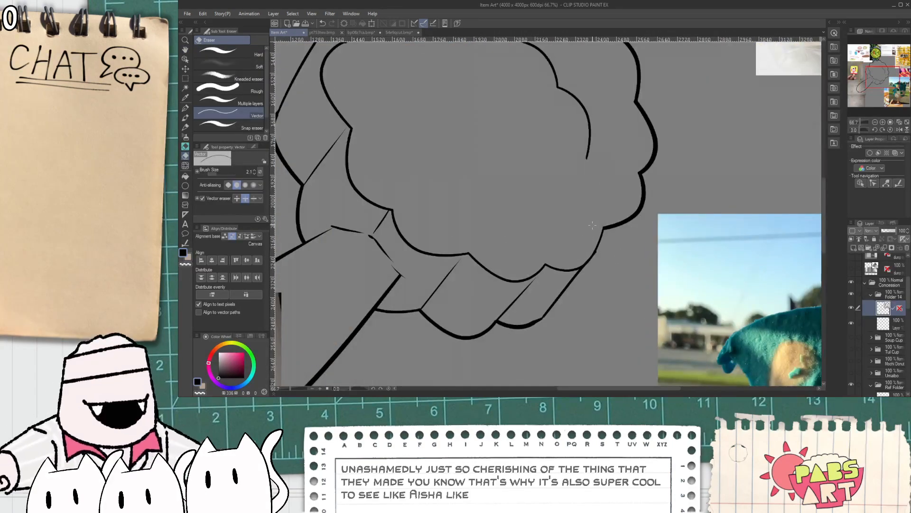
scroll(594, 218, down, 1)
scroll(595, 219, up, 2)
- Draw a straight G-pen line continuing the lower-right side line up to the next scallop of the front outline
key(p)
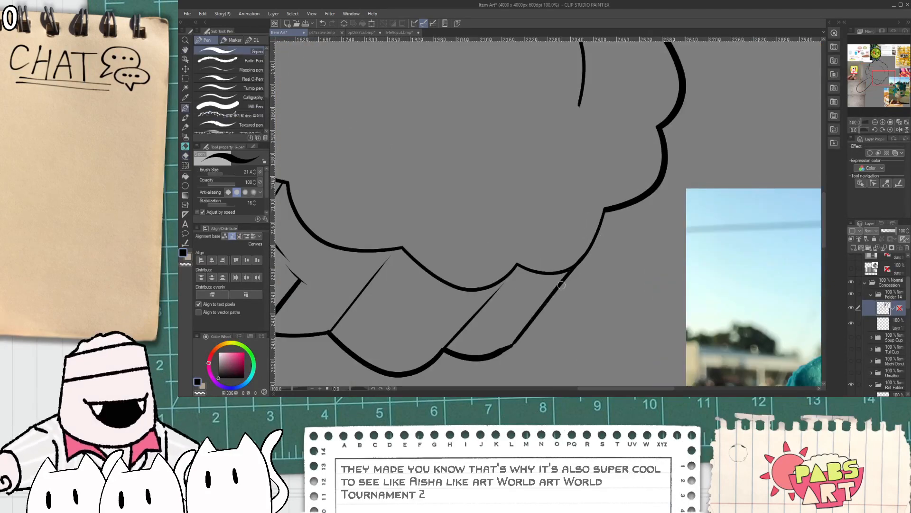
drag(547, 299, 639, 198)
key(ctrl+z)
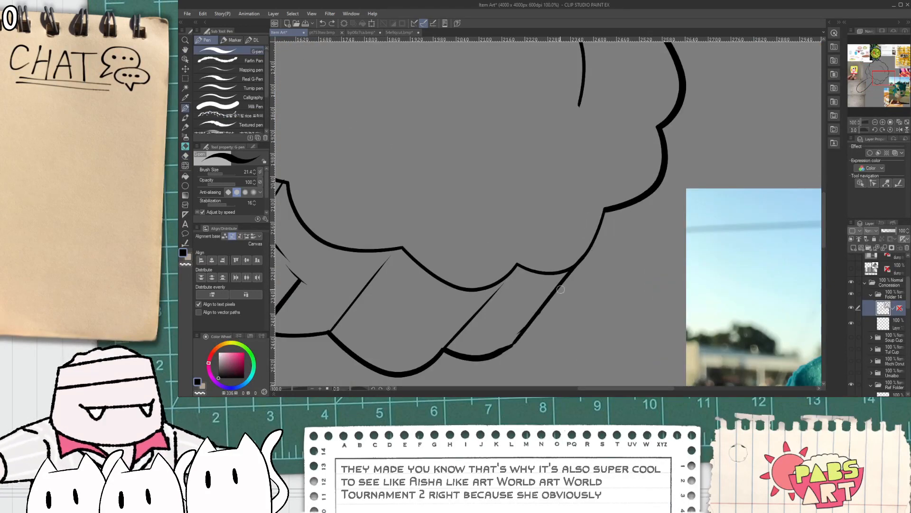
drag(543, 310, 639, 201)
key(e)
click(590, 240)
key(p)
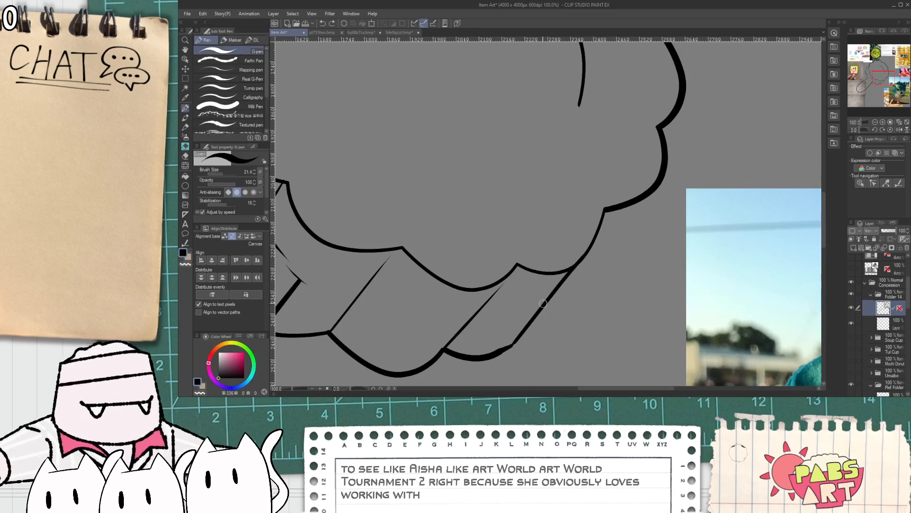
drag(534, 319, 674, 166)
key(ctrl+z)
drag(639, 201, 537, 307)
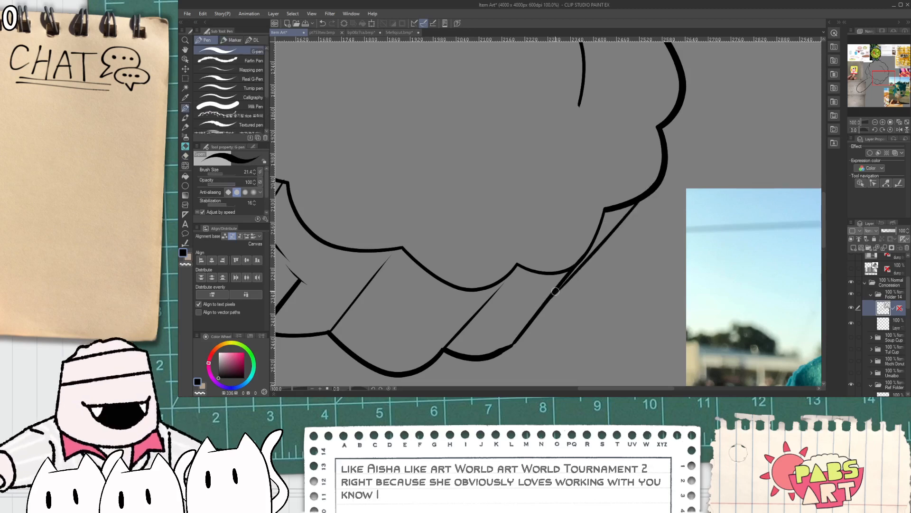
- Erase the leftover inner scalloped arc inside the ice cream's front face with the Vector eraser
scroll(537, 308, down, 2)
key(e)
click(579, 158)
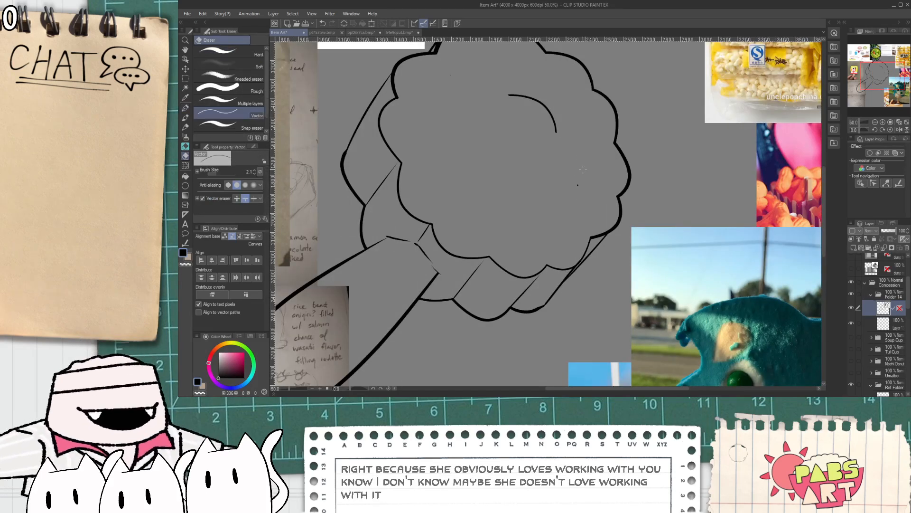
click(556, 133)
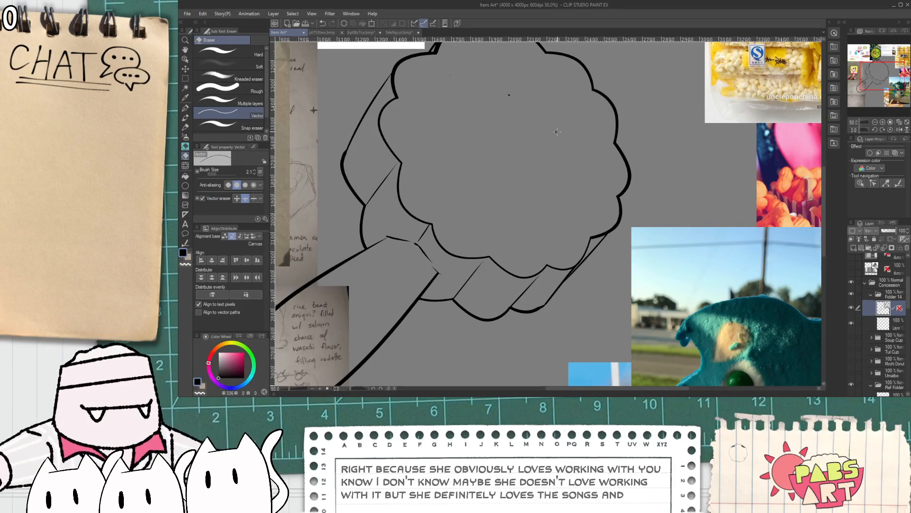
- Examine the whole ice cream and stick line art alongside the surrounding reference photos
key(space)
scroll(545, 234, down, 2)
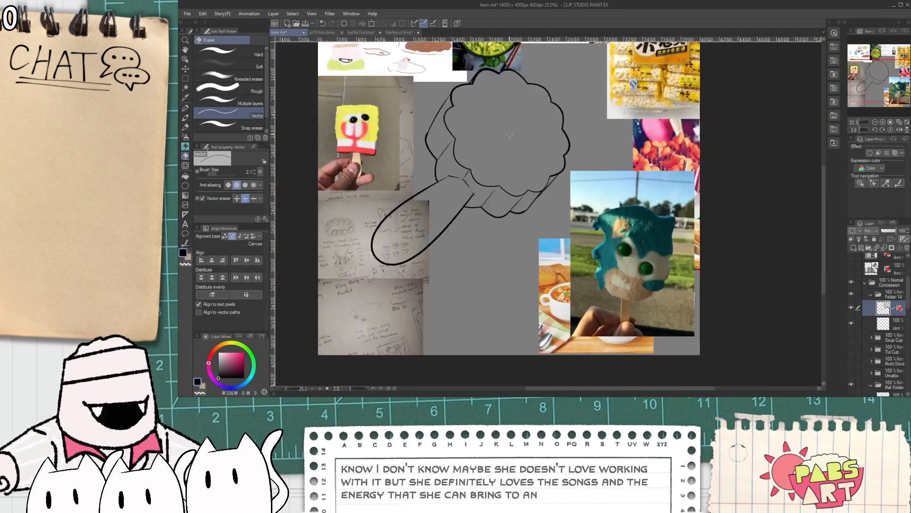
scroll(525, 260, up, 3)
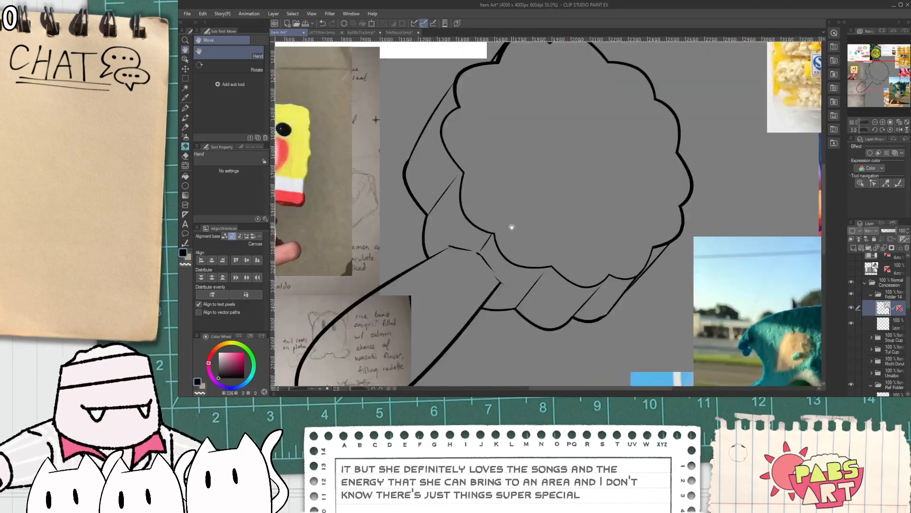
drag(510, 228, 513, 256)
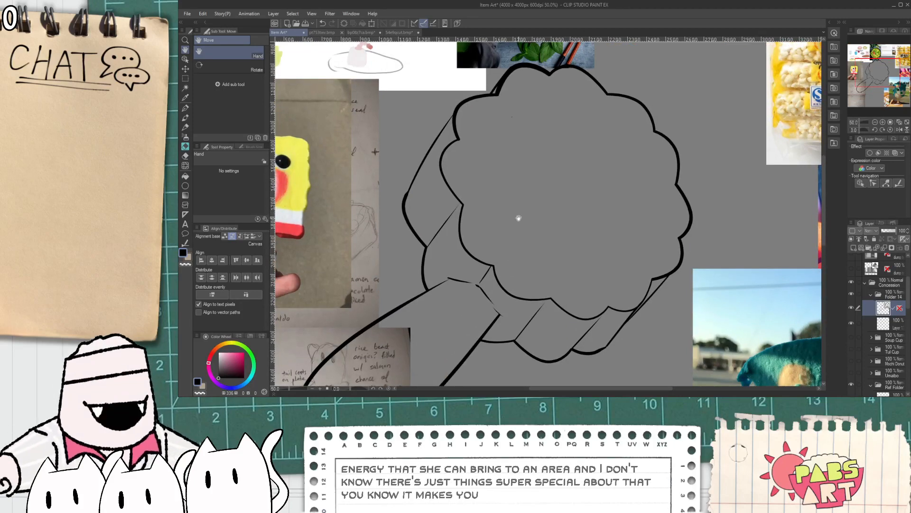
scroll(525, 228, down, 1)
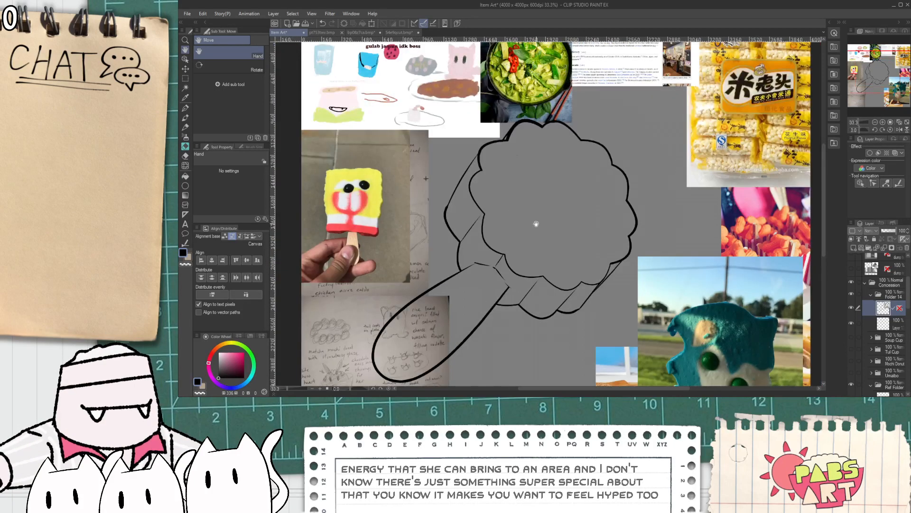
drag(535, 220, 551, 203)
key(p)
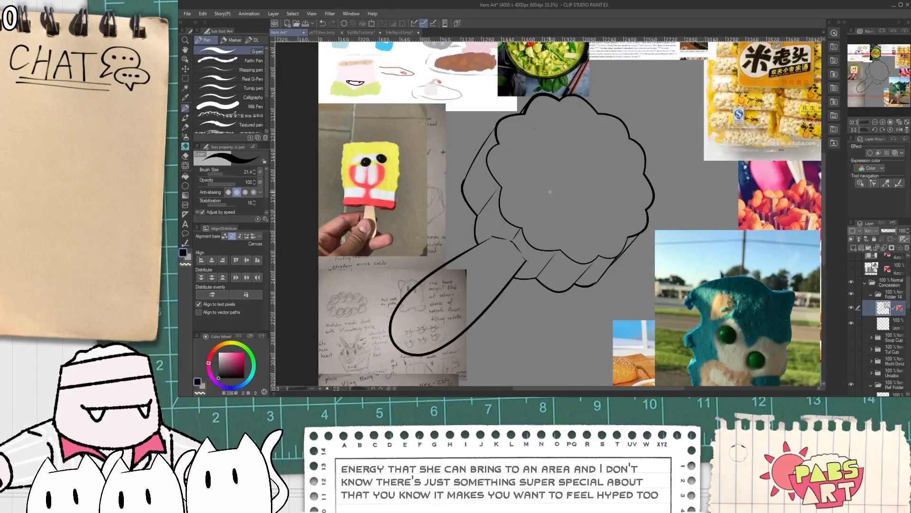
key(h)
scroll(546, 223, down, 1)
scroll(527, 235, up, 2)
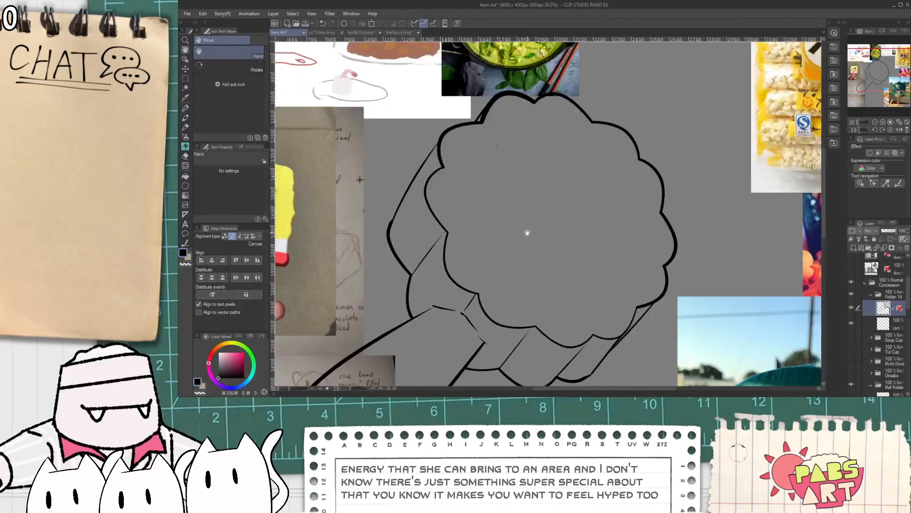
key(p)
scroll(503, 236, up, 1)
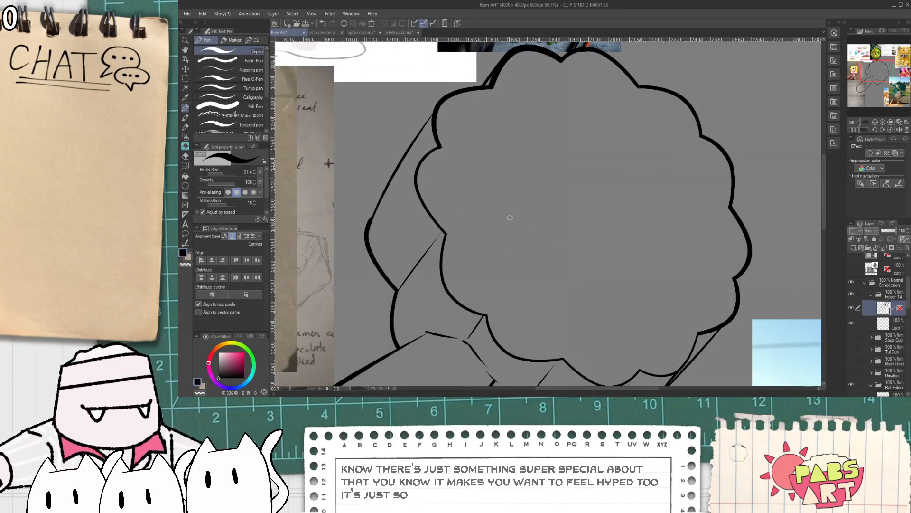
scroll(522, 227, down, 2)
key(h)
key(p)
- Draw a small tilted oval eye with a slanted line off its upper-left side, near the upper middle of the scalloped face
scroll(553, 249, up, 2)
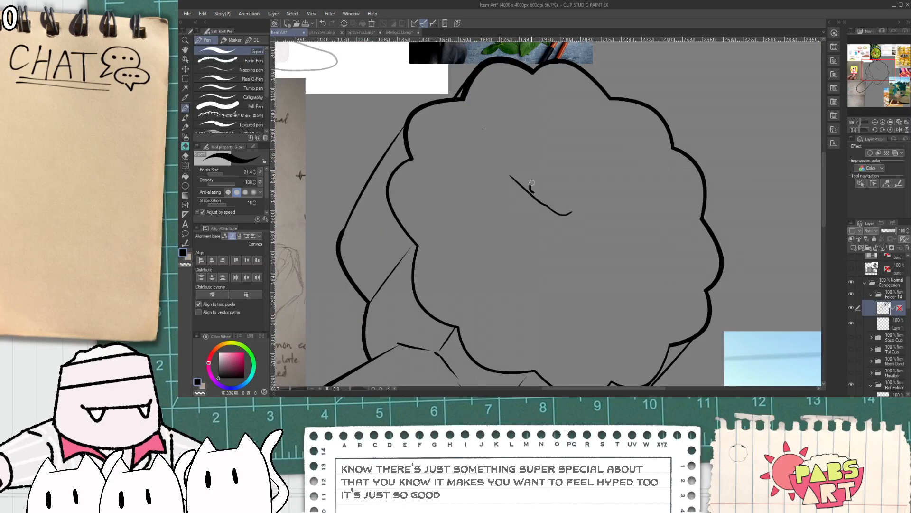
key(ctrl+z)
mouse_move(533, 182)
mouse_down()
mouse_move(571, 192)
mouse_move(563, 181)
mouse_up()
key(ctrl+z)
- Draw a second small tilted eye with a matching slanted line, near the right edge of the scalloped face
key(space)
drag(600, 226, 551, 193)
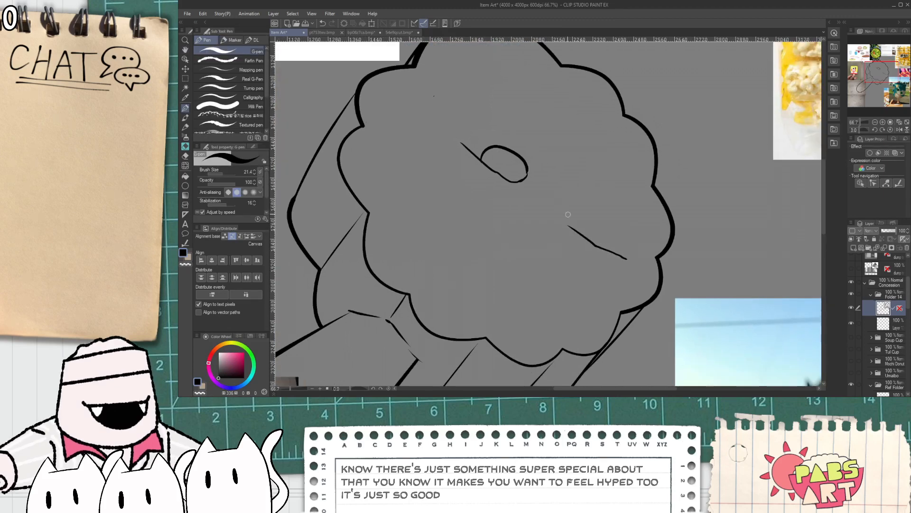
scroll(596, 238, up, 2)
mouse_move(591, 245)
mouse_down()
mouse_move(632, 230)
mouse_move(638, 265)
mouse_up()
key(space)
- Erase the straight line joining the lower-right side line to the scallop above it with the Vector eraser
scroll(652, 304, down, 5)
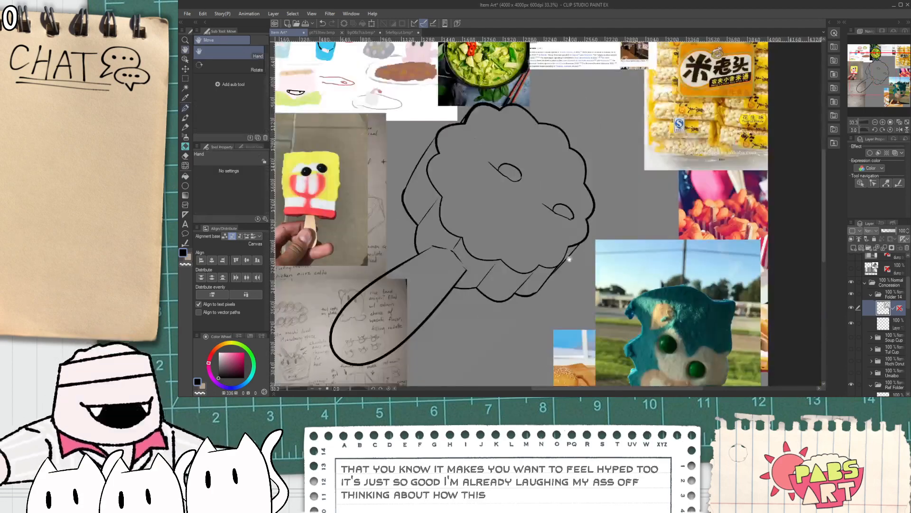
scroll(524, 267, up, 1)
scroll(527, 260, up, 1)
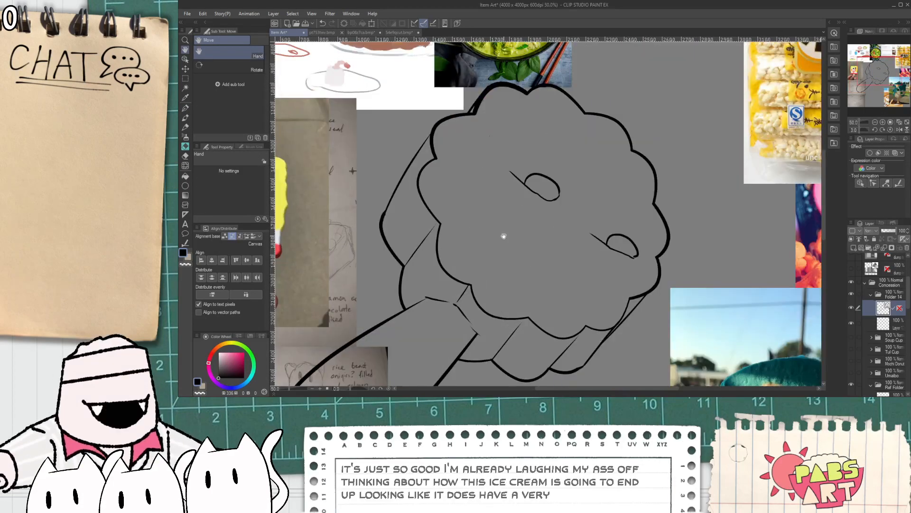
drag(577, 268, 548, 225)
scroll(547, 225, up, 1)
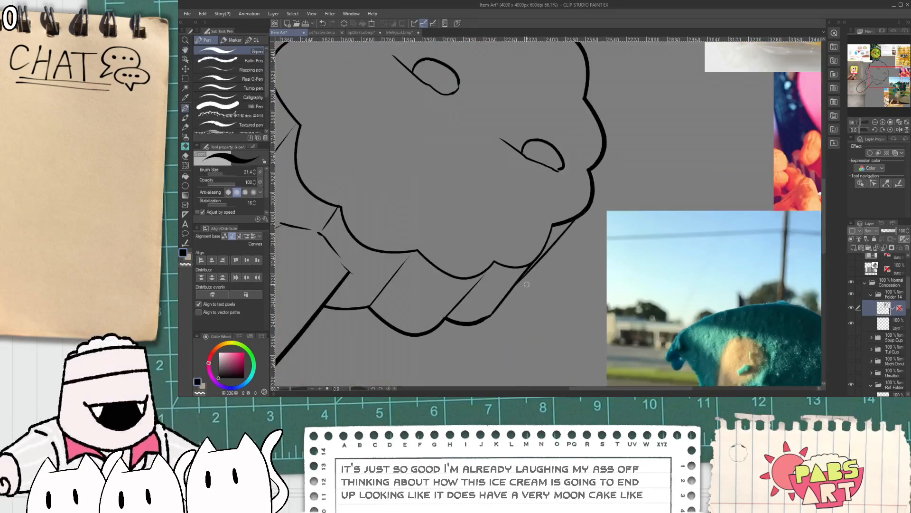
key(e)
click(540, 259)
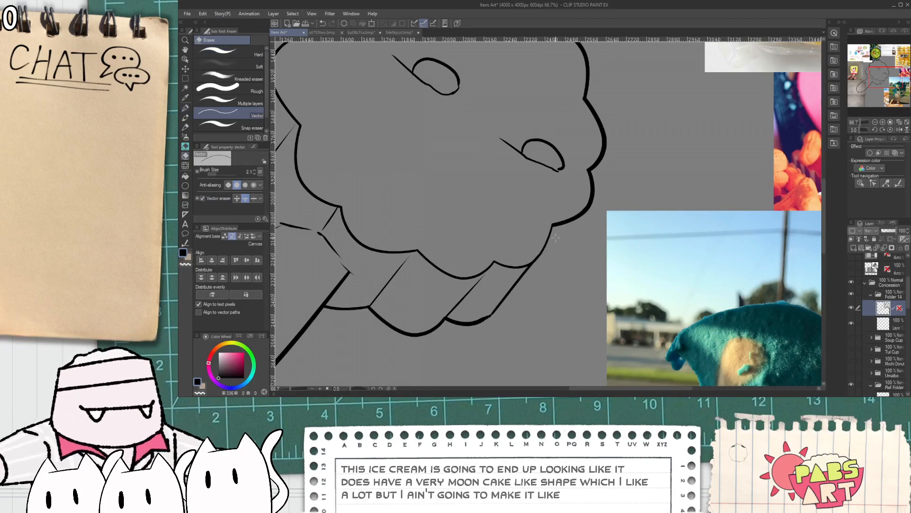
key(p)
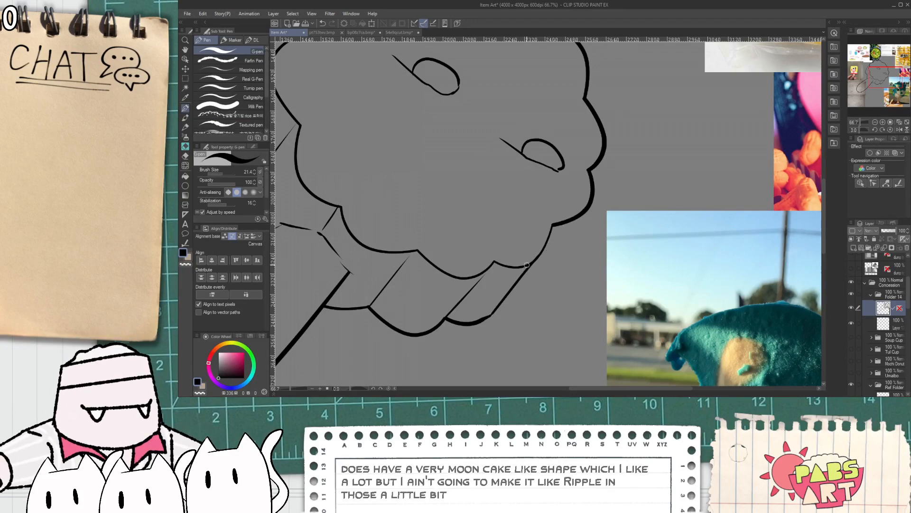
- Draw a long melting drip hanging from where the two lower-right scallops meet, with a small curled drip on its right side
key(ctrl+z)
key(ctrl+z)
mouse_move(432, 328)
mouse_down()
mouse_move(433, 384)
mouse_move(450, 327)
mouse_up()
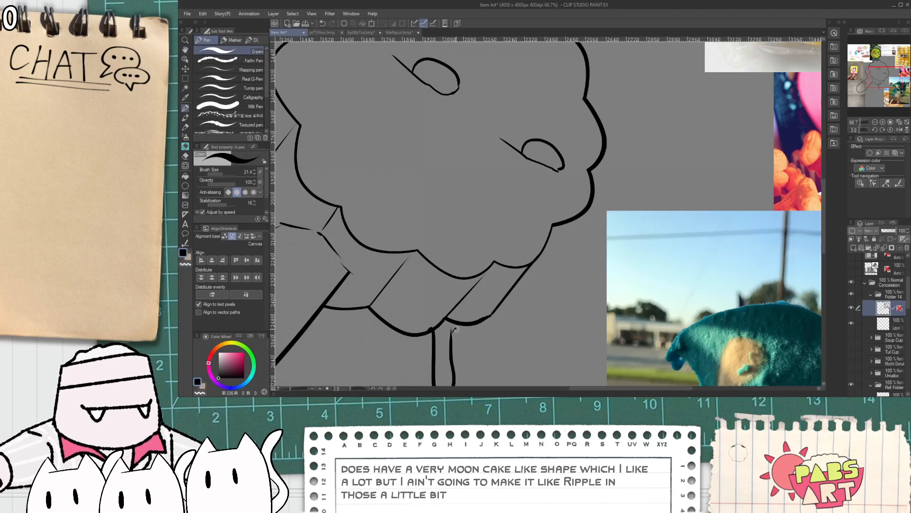
key(e)
scroll(450, 329, up, 2)
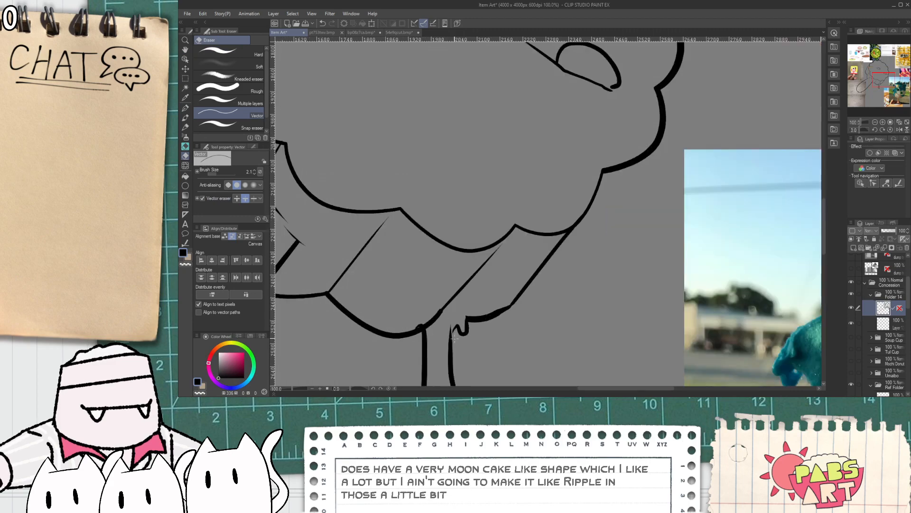
key(p)
scroll(450, 329, up, 2)
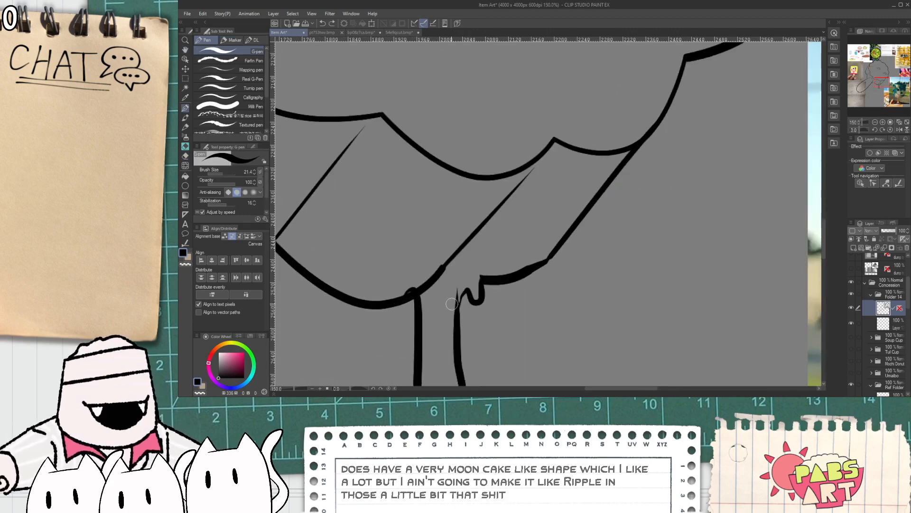
- Erase the line ends overshooting at the top of the long drip with the Vector eraser
key(e)
click(407, 294)
key(p)
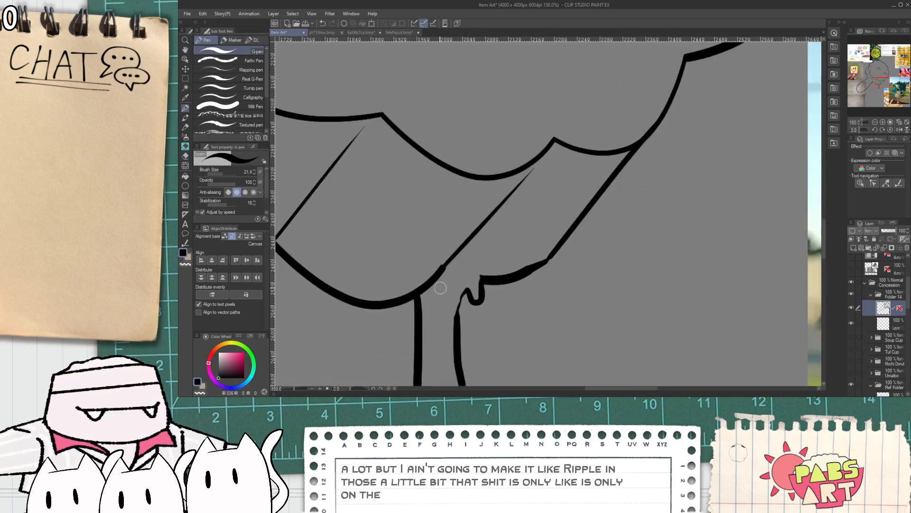
- Add short accent strokes just above the long drip and a thin wavy melt line inside the scallop to its left
drag(445, 275, 468, 266)
scroll(452, 278, down, 1)
key(e)
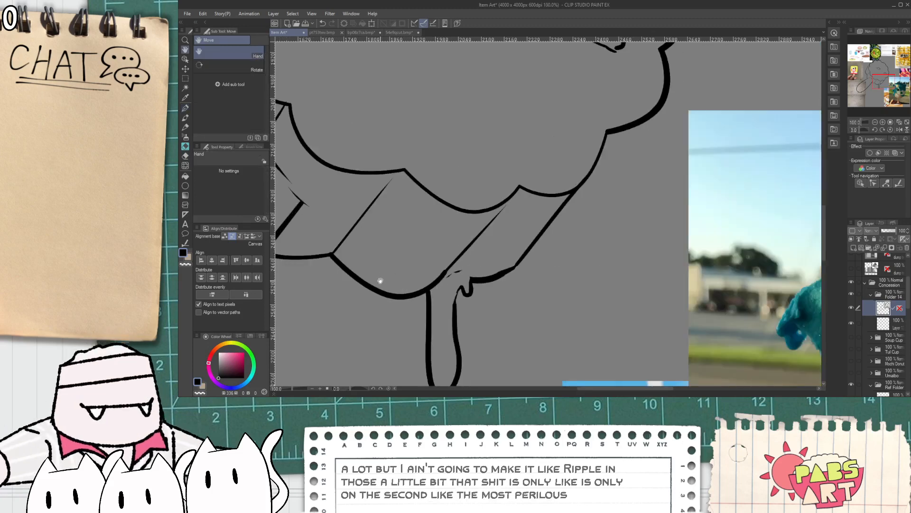
key(p)
mouse_move(353, 261)
mouse_down()
mouse_move(382, 273)
mouse_move(415, 267)
mouse_up()
scroll(389, 292, up, 1)
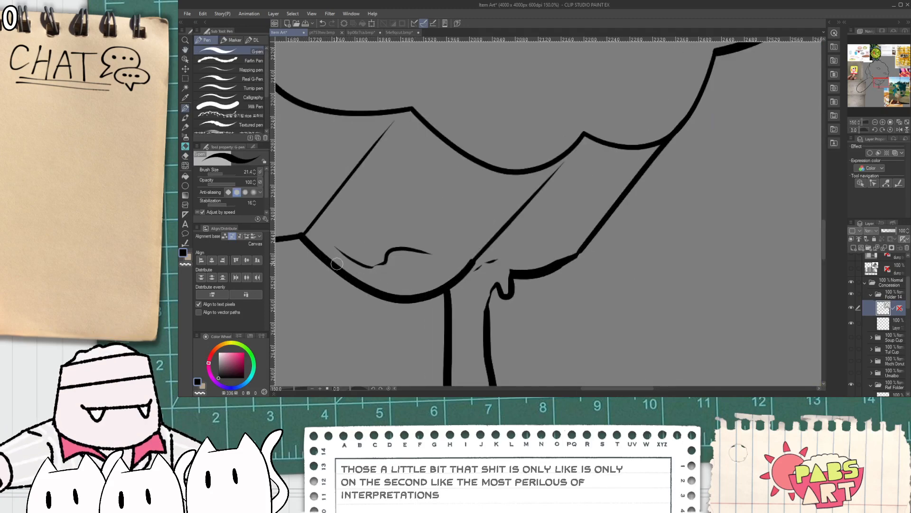
- Draw a deep sagging curve below the scallop left of the drip, from its left corner to the drip's top, replacing the first attempt
mouse_move(336, 264)
mouse_down()
mouse_move(410, 321)
mouse_move(473, 265)
mouse_up()
key(ctrl+z)
mouse_move(312, 249)
mouse_down()
mouse_move(385, 341)
mouse_move(463, 254)
mouse_up()
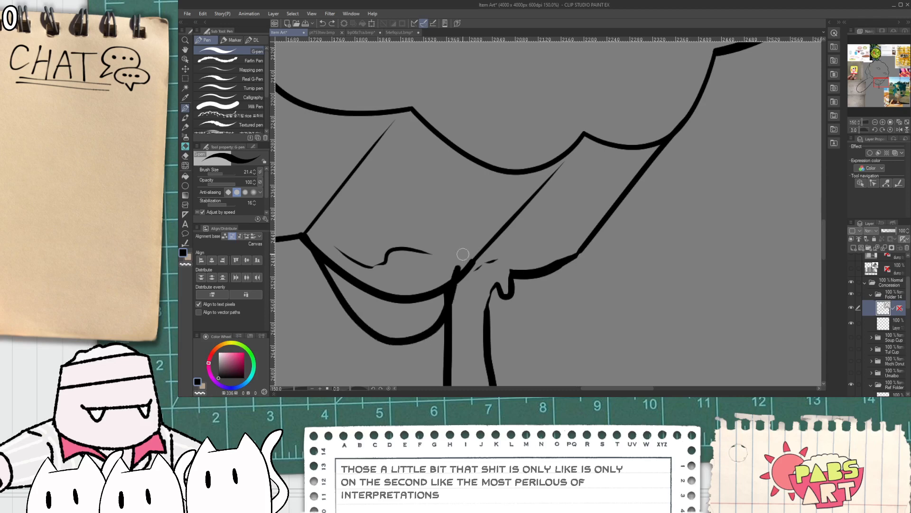
- Redraw the wide rounded drip under the popsicle's lower edge and erase the old edge lines crossing it
key(ctrl+z)
mouse_move(310, 244)
mouse_down()
mouse_move(372, 353)
mouse_move(465, 276)
mouse_up()
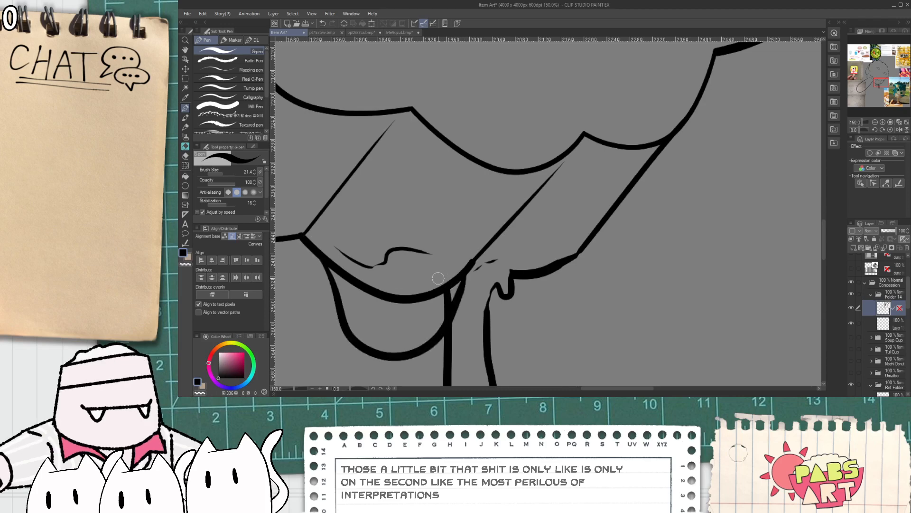
key(e)
click(447, 293)
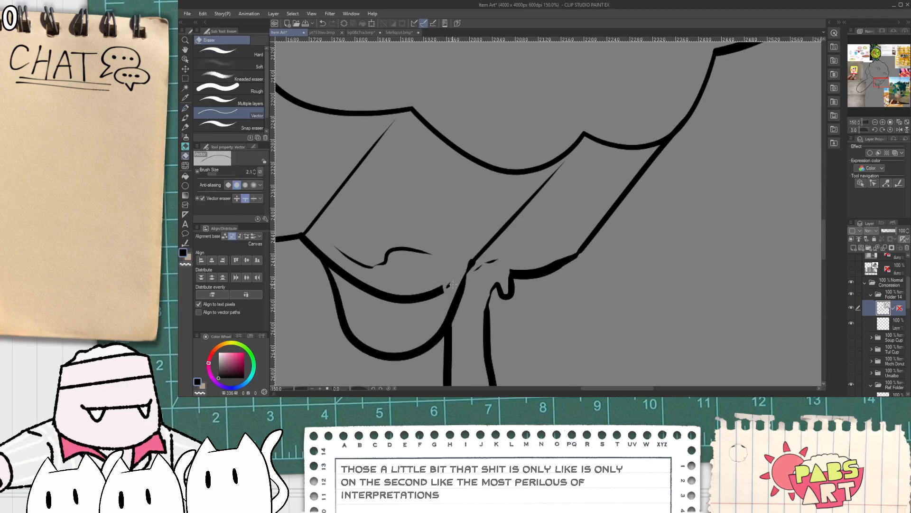
click(430, 299)
- Draw a thin U-shaped drip mark and short accent strokes inside the area above the wide drip
scroll(448, 288, down, 4)
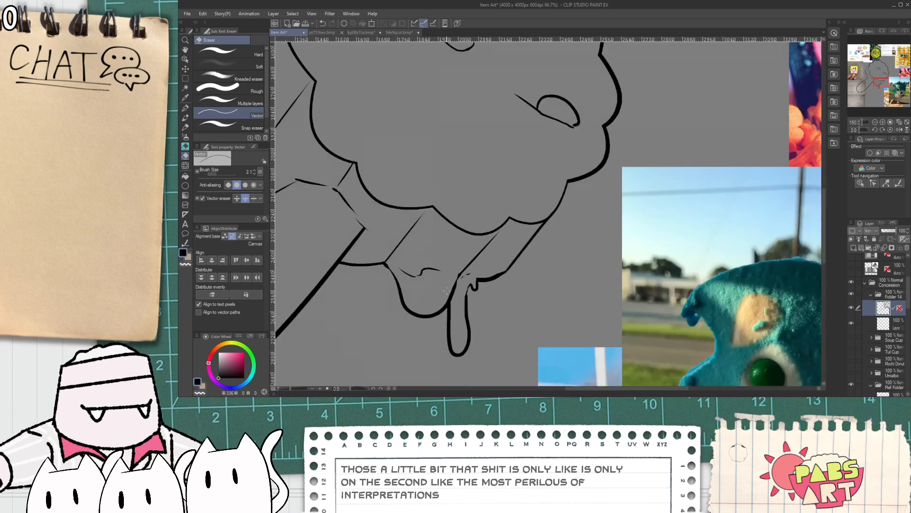
key(p)
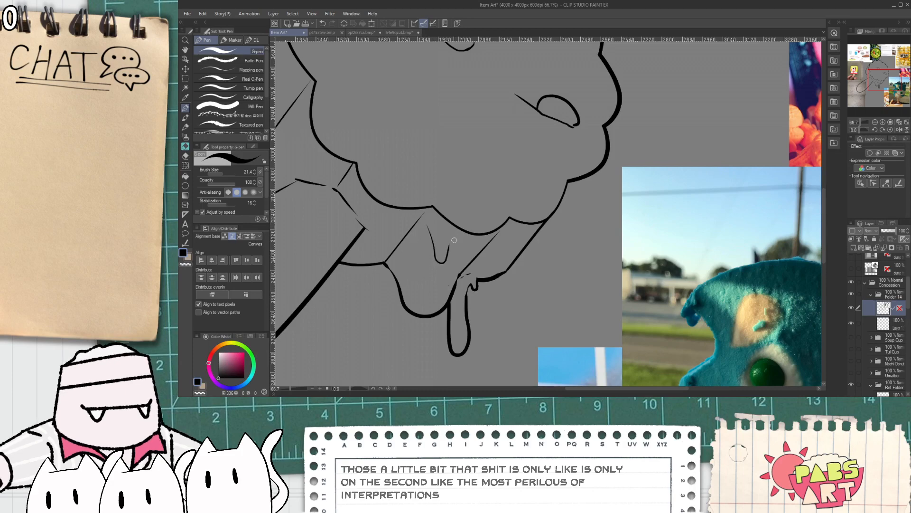
scroll(412, 272, up, 3)
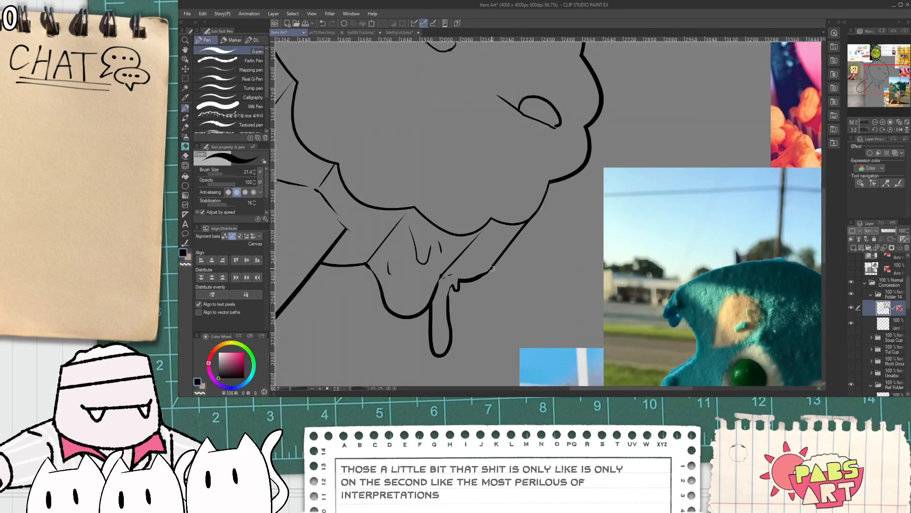
- Draw a wavy melted edge from the long thin drip up to the popsicle's right side and erase the old squiggle
key(space)
mouse_move(444, 320)
mouse_down()
mouse_move(442, 278)
mouse_move(456, 277)
mouse_move(512, 214)
mouse_move(531, 172)
mouse_up()
key(e)
click(445, 248)
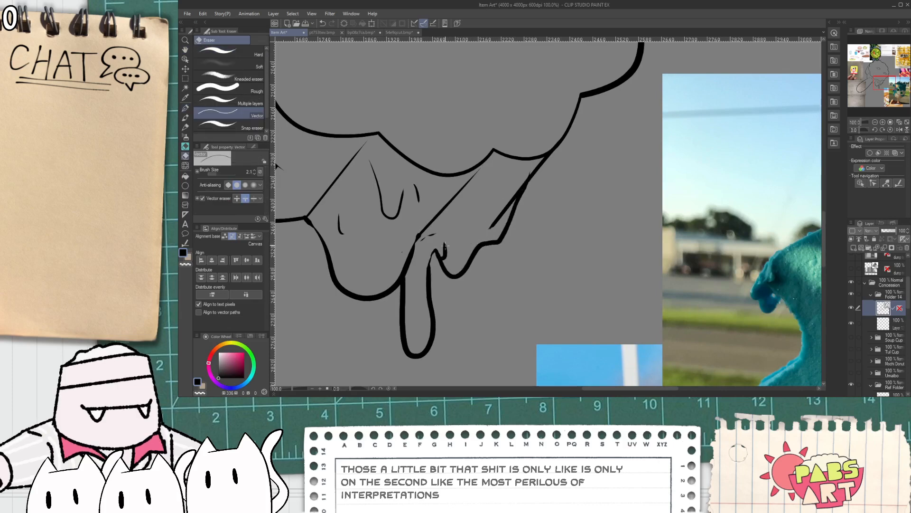
- Add small curved drip marks inside the wavy edge and erase the old straight outline behind it
key(p)
drag(454, 226, 482, 219)
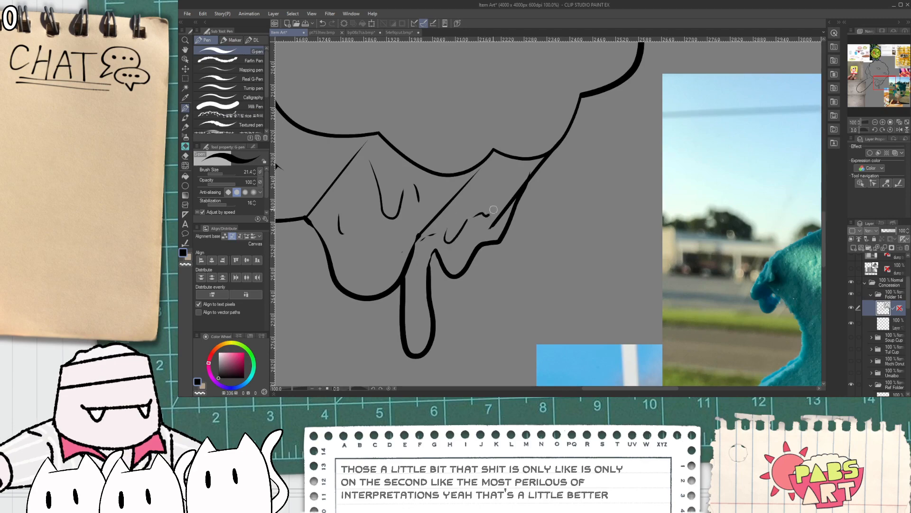
key(e)
click(525, 182)
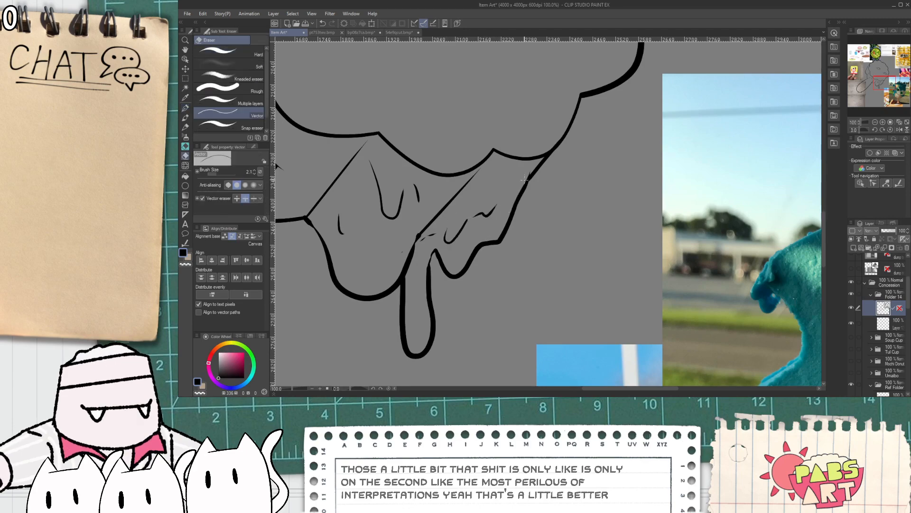
- Draw a rounded drip hanging from the popsicle's lower right side and erase the outline segments it replaces
scroll(532, 166, down, 2)
key(space)
drag(538, 171, 494, 236)
scroll(467, 265, up, 2)
key(p)
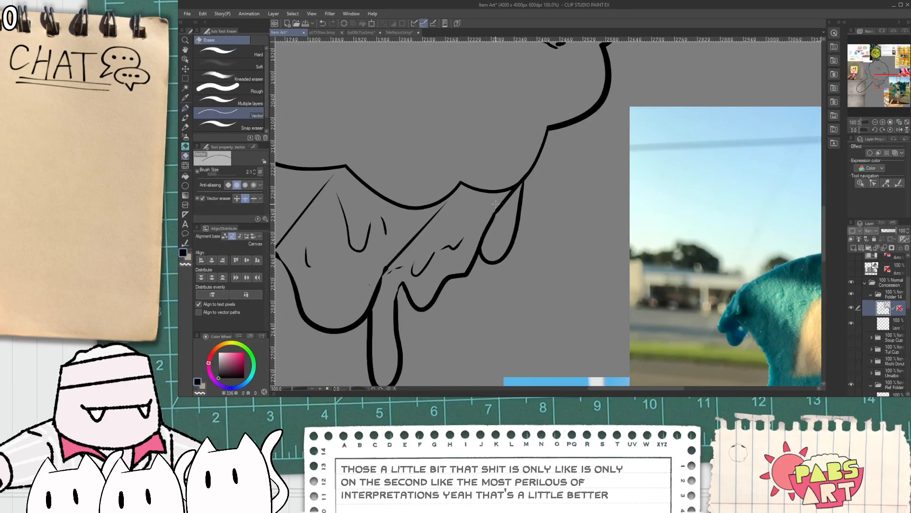
scroll(520, 200, down, 2)
scroll(520, 200, up, 1)
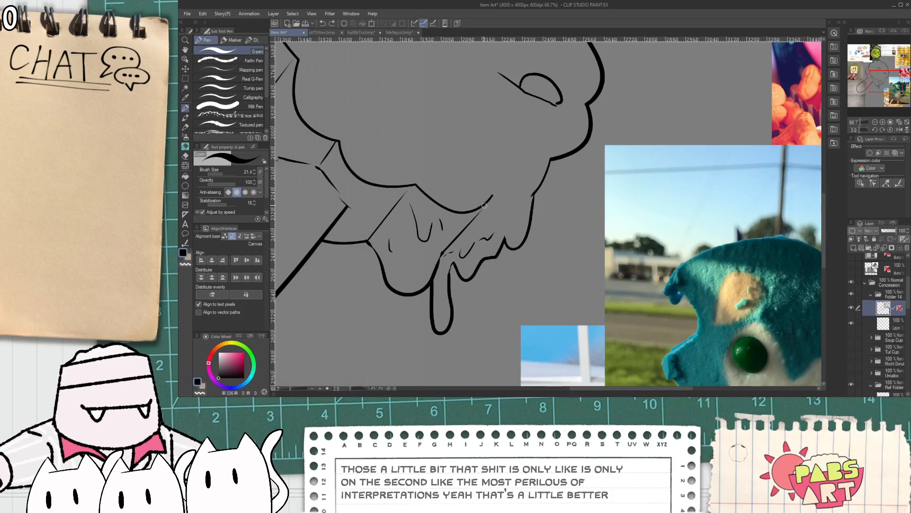
- Arch the right end of the front face's lower outline into the melted side and erase the long thin drip
scroll(514, 230, down, 2)
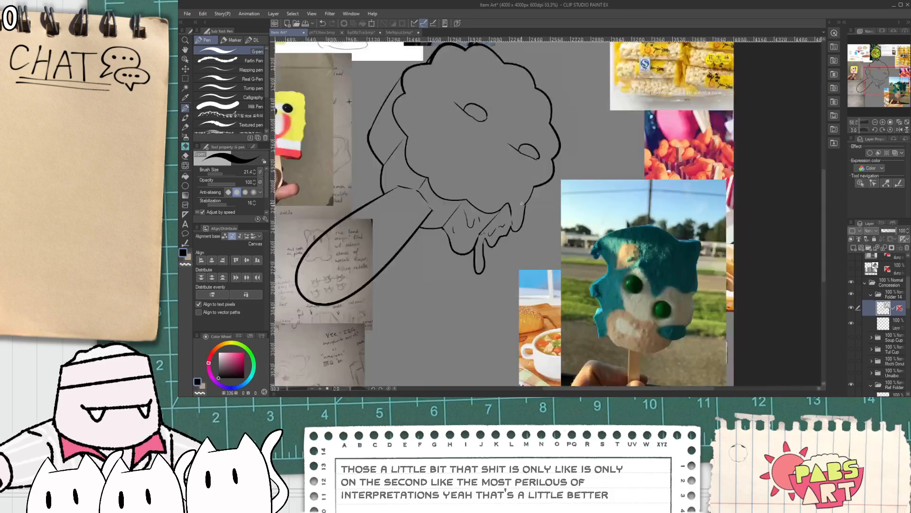
key(e)
scroll(477, 262, up, 2)
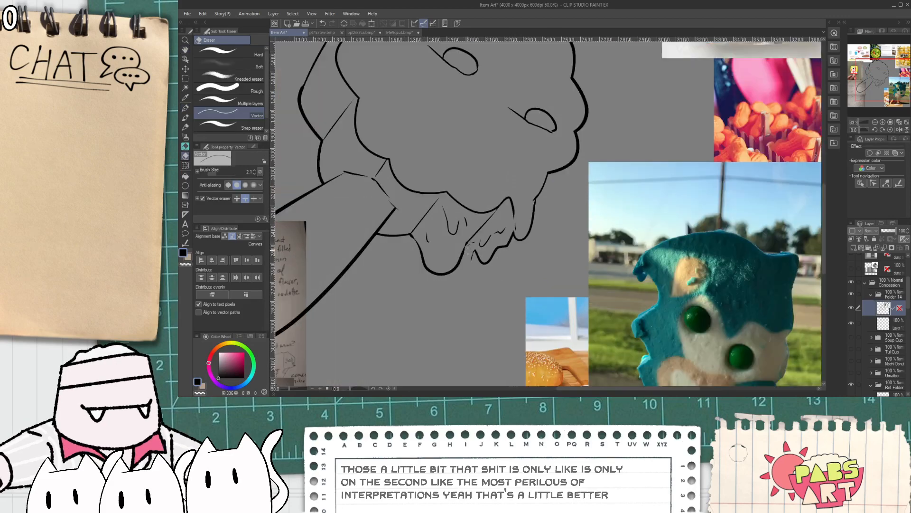
- Redraw the long thin drip farther right, between the wide drip and the right-hand drip
key(p)
key(ctrl+z)
mouse_move(491, 259)
mouse_down()
mouse_move(490, 320)
mouse_move(504, 306)
mouse_move(503, 236)
mouse_move(503, 301)
mouse_move(519, 309)
mouse_move(520, 216)
mouse_move(468, 241)
mouse_up()
key(ctrl+z)
key(e)
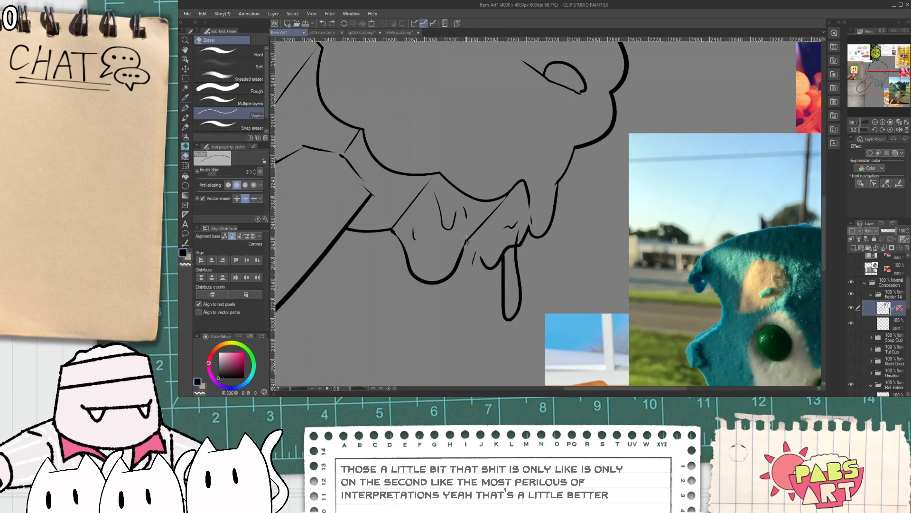
- Connect the long drip to the wide drip with an arched line and clean up their junction
scroll(467, 241, up, 1)
key(ctrl+z)
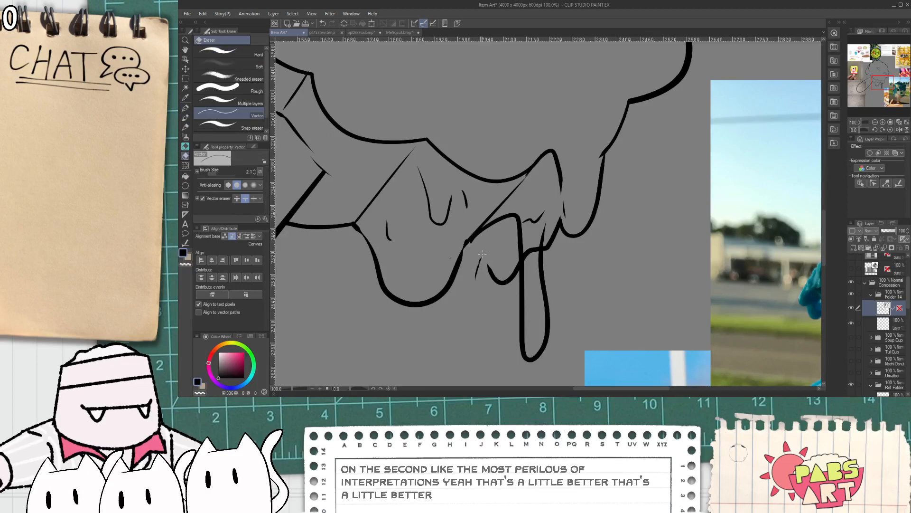
scroll(476, 262, up, 4)
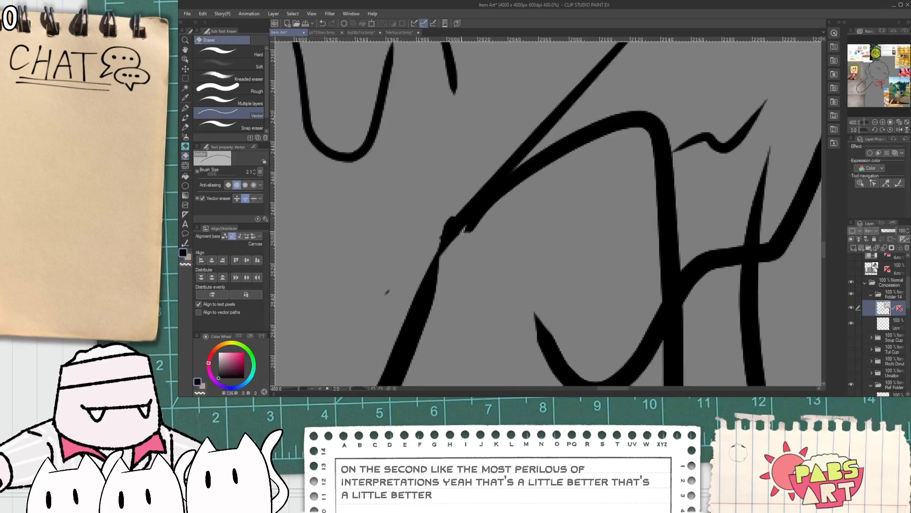
drag(467, 231, 505, 212)
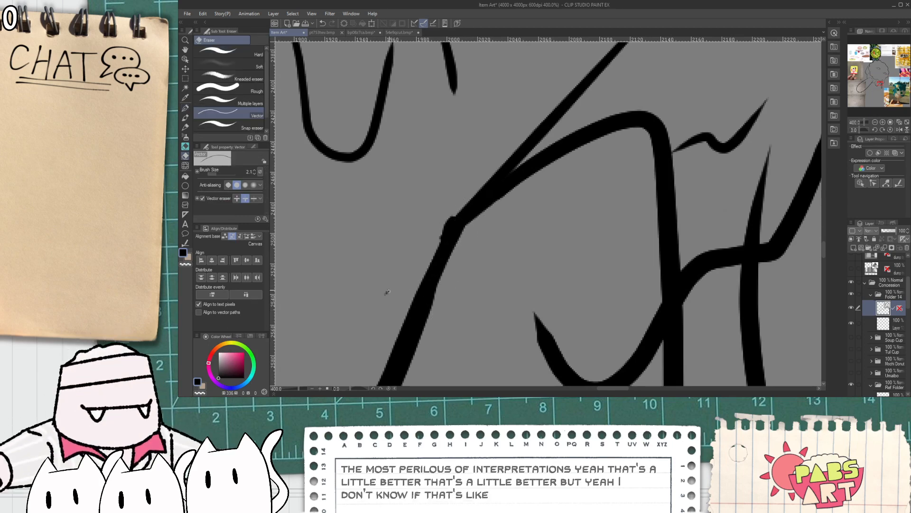
- Erase the U-shaped mark and accent strokes inside the wide drip
scroll(387, 291, down, 4)
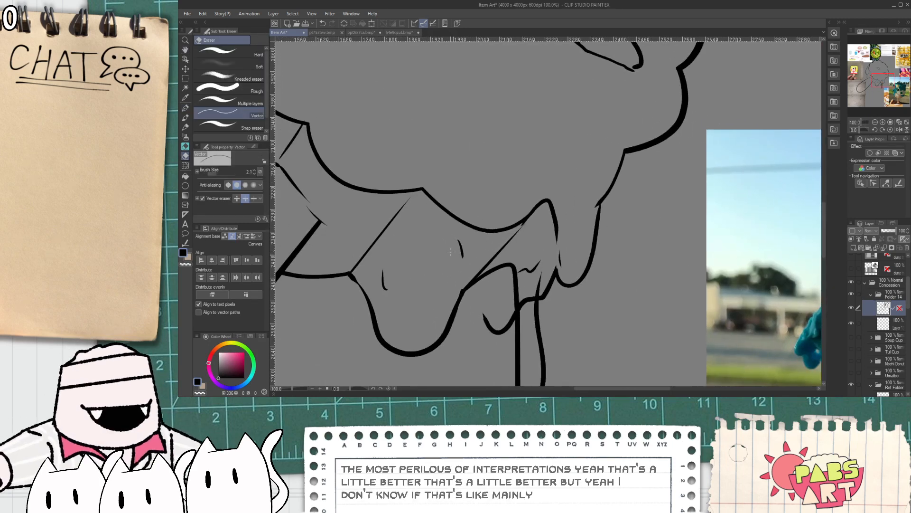
drag(451, 252, 468, 251)
scroll(385, 280, up, 1)
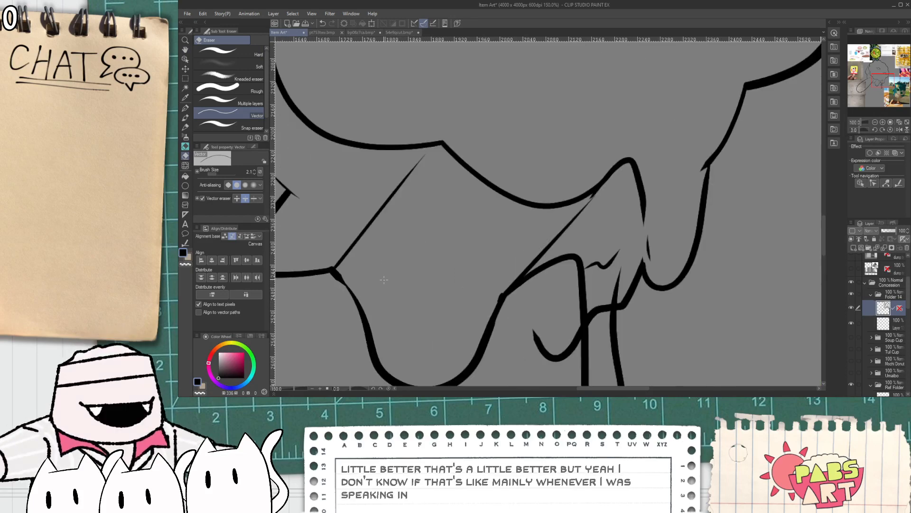
key(p)
mouse_move(374, 258)
mouse_down()
mouse_move(414, 279)
mouse_move(436, 250)
mouse_up()
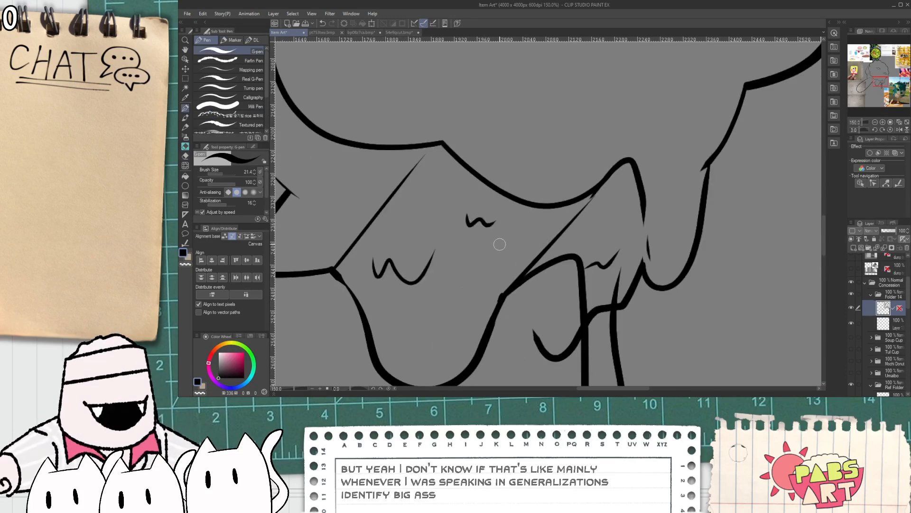
key(ctrl+z)
drag(369, 295, 383, 258)
mouse_move(402, 256)
mouse_down()
mouse_move(383, 261)
mouse_move(404, 279)
mouse_move(407, 303)
mouse_up()
key(ctrl+z)
key(ctrl+z)
- Draw a narrow drip mark, a small U-shaped curve and two dots across the wide drip
mouse_move(374, 262)
mouse_down()
mouse_move(388, 279)
mouse_move(477, 255)
mouse_move(483, 270)
mouse_up()
click(489, 266)
scroll(495, 264, down, 3)
key(space)
scroll(483, 270, up, 1)
- Erase the leftover wavy edge lines crossing the top of the long drip
key(e)
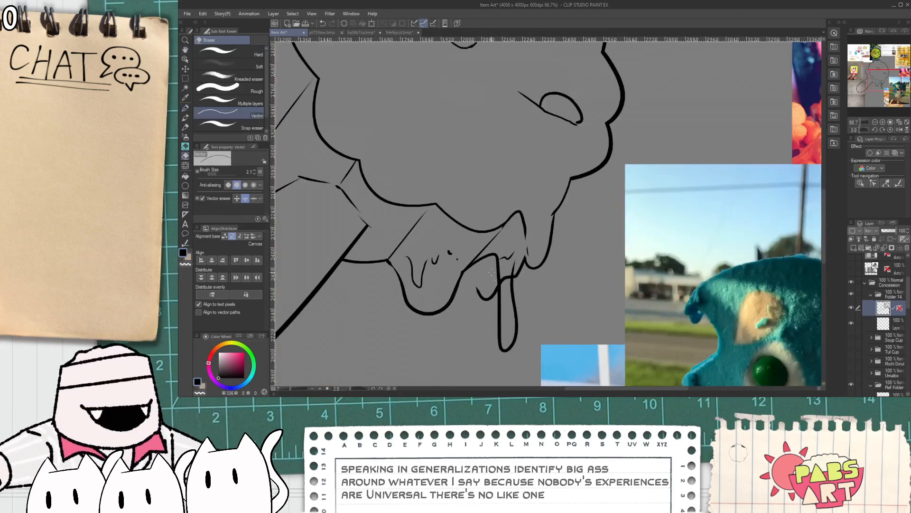
scroll(507, 268, up, 1)
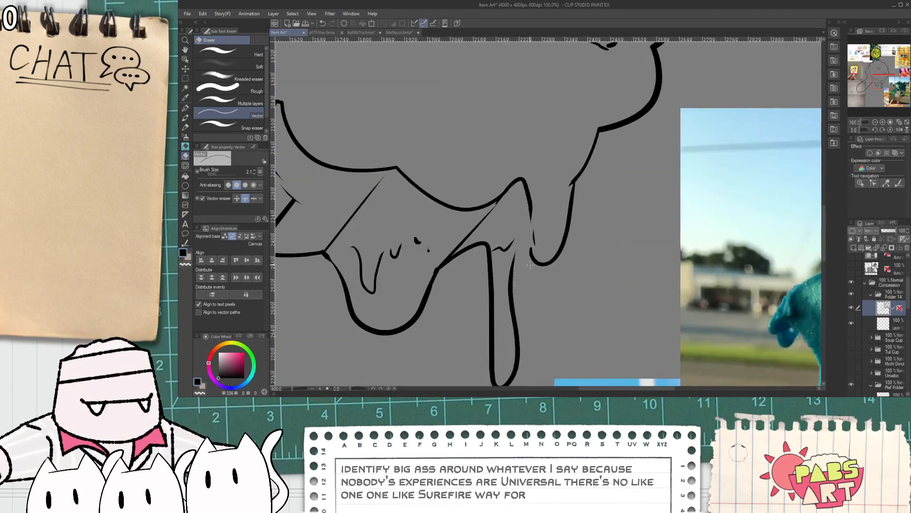
click(562, 244)
- Redraw the right-hand drip as a longer taper from the scalloped corner and draw its inner side
key(p)
mouse_move(599, 128)
mouse_down()
mouse_move(576, 210)
mouse_move(541, 267)
mouse_up()
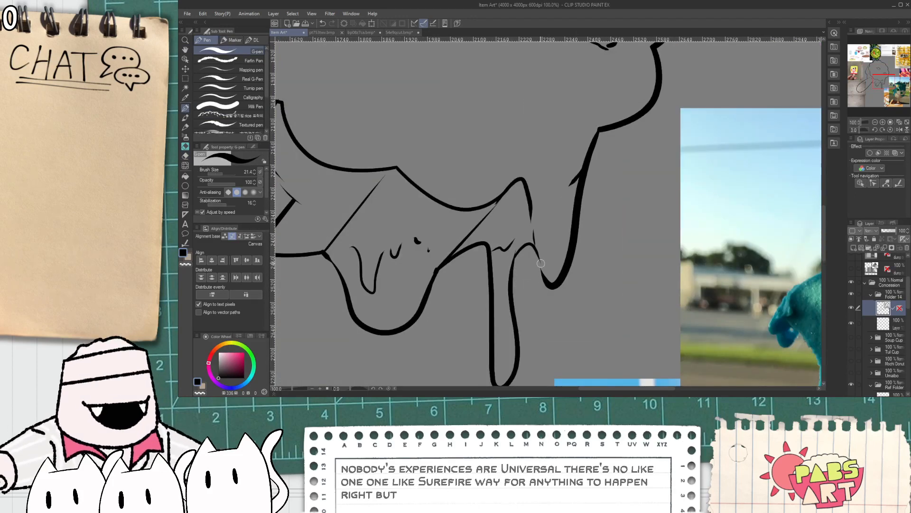
scroll(544, 258, up, 1)
mouse_move(546, 289)
mouse_down()
mouse_move(531, 220)
mouse_move(551, 300)
mouse_move(529, 214)
mouse_up()
key(ctrl+z)
key(ctrl+z)
key(ctrl+z)
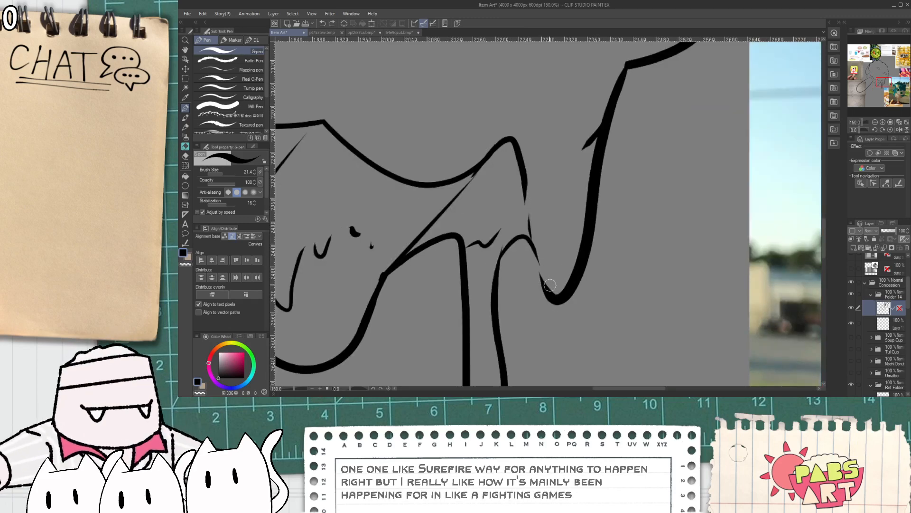
key(ctrl+y)
- Remove the leftover stub of the old outline beside the right-hand drip's outer edge
key(e)
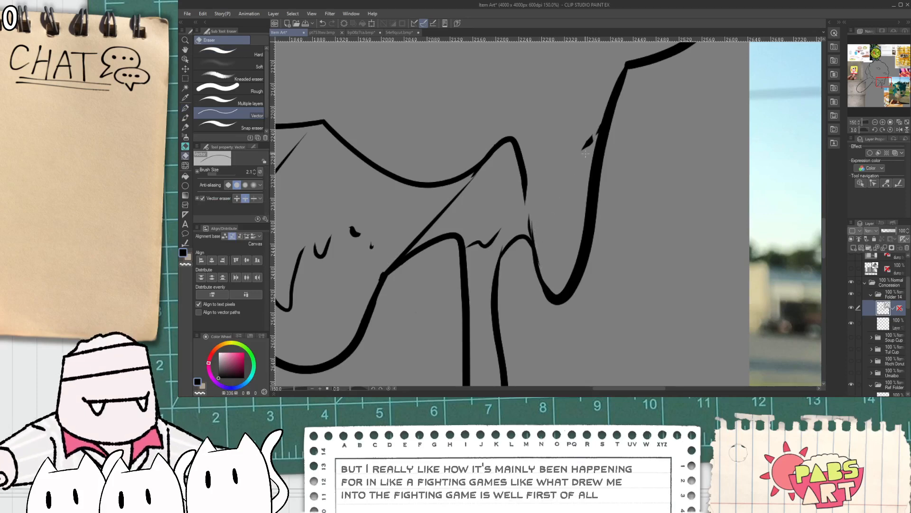
drag(587, 147, 588, 143)
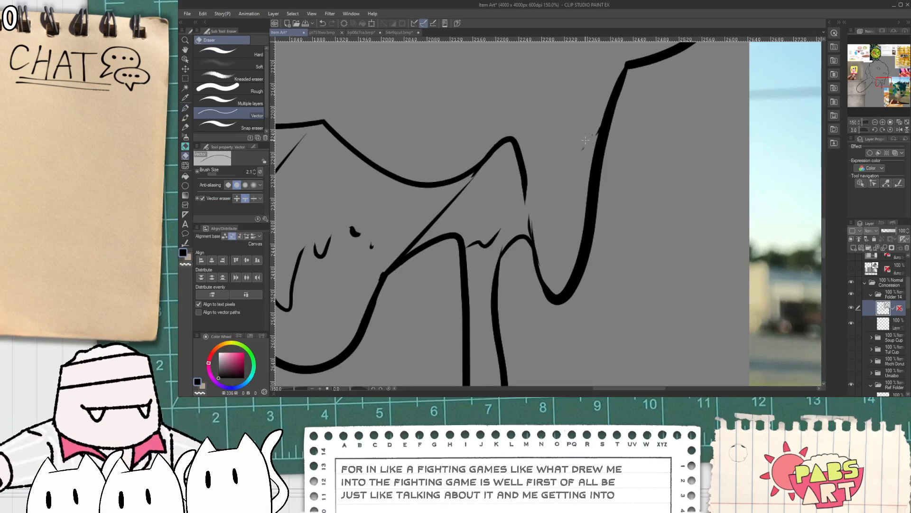
key(o)
mouse_move(574, 105)
mouse_down()
mouse_move(593, 159)
mouse_move(596, 146)
mouse_move(586, 159)
mouse_up()
key(Delete)
key(Delete)
- Rework the inner side stroke of the right-hand drip so it joins the tip smoothly
click(533, 228)
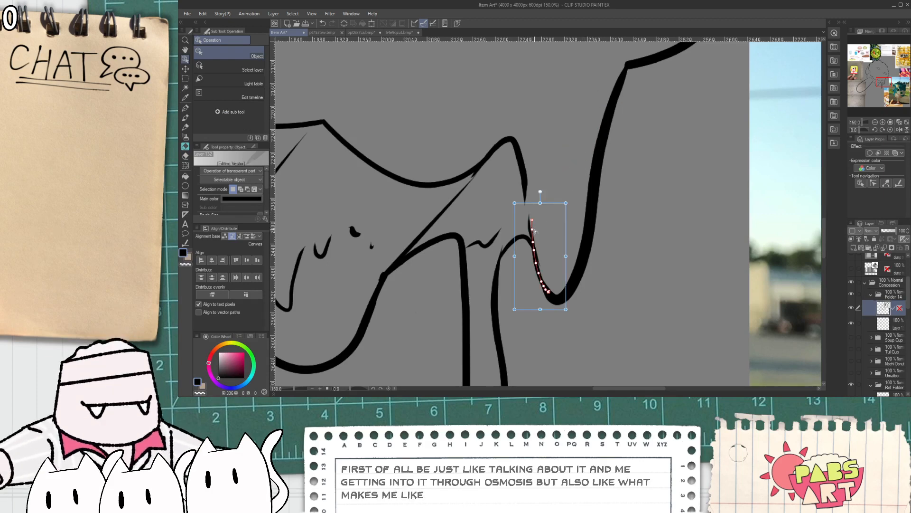
key(Delete)
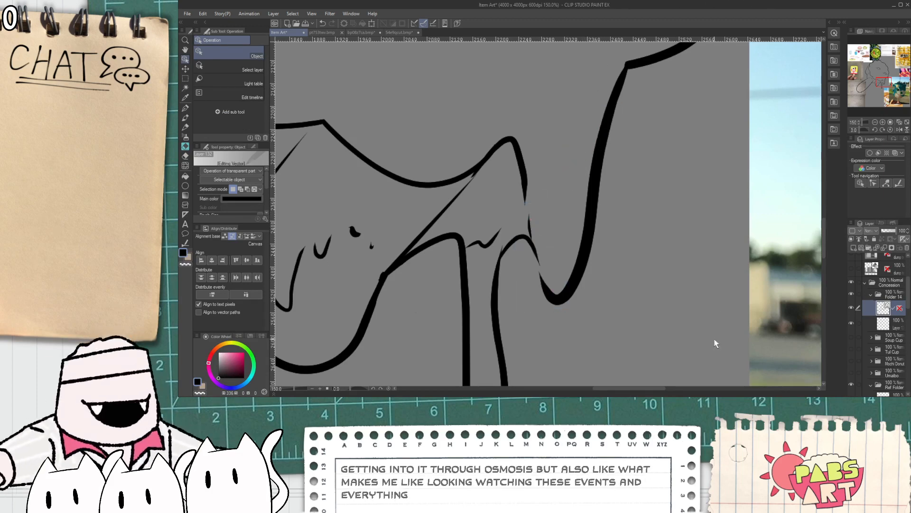
key(e)
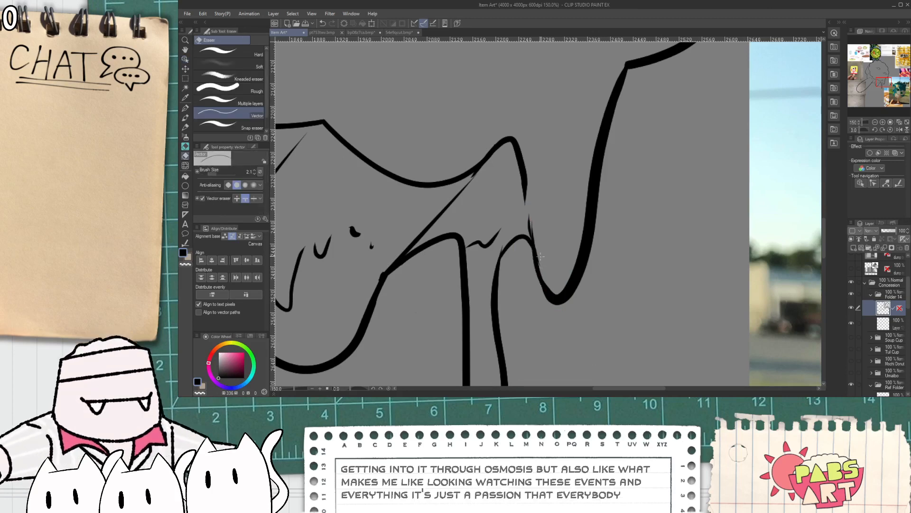
key(p)
scroll(533, 227, up, 1)
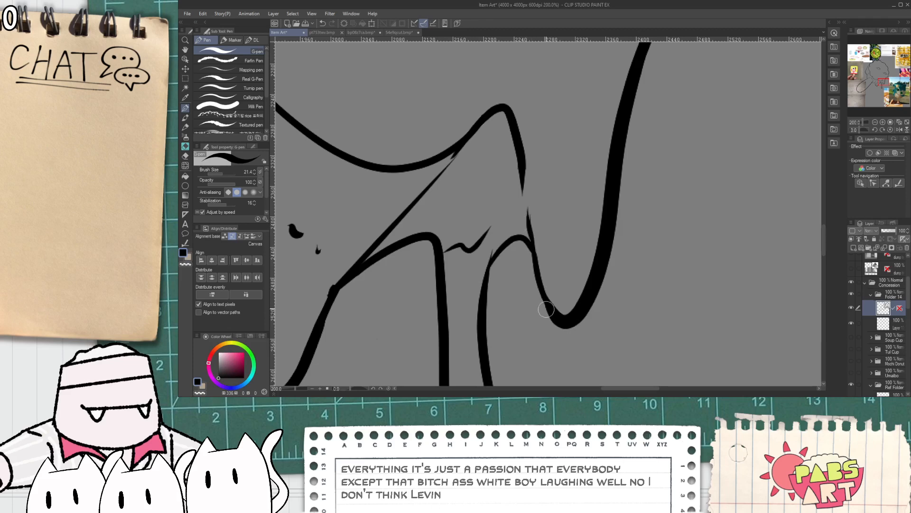
mouse_move(545, 308)
mouse_down()
mouse_move(499, 304)
mouse_move(555, 323)
mouse_up()
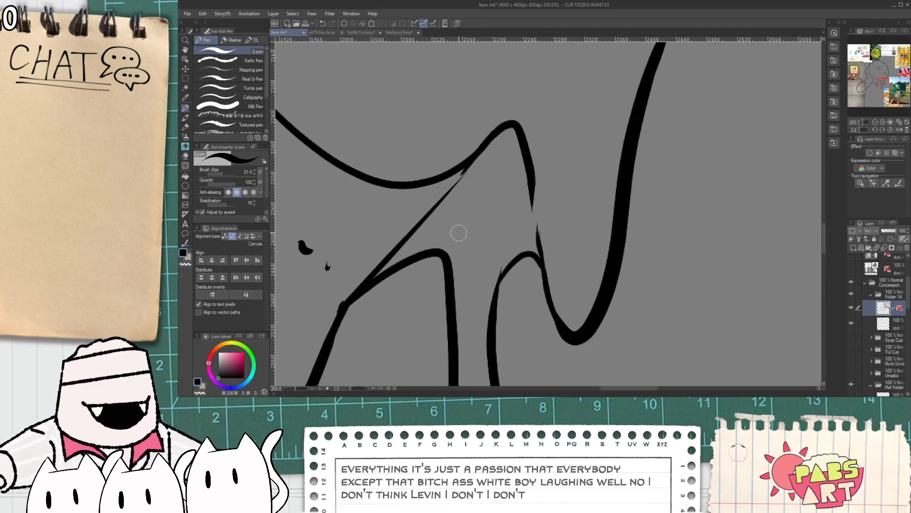
- Draw a narrow U-shaped drip mark and a smaller one under the arch above the long drip
mouse_move(481, 173)
mouse_down()
mouse_move(479, 274)
mouse_move(485, 205)
mouse_move(491, 191)
mouse_move(503, 207)
mouse_move(511, 173)
mouse_move(510, 195)
mouse_up()
key(ctrl+z)
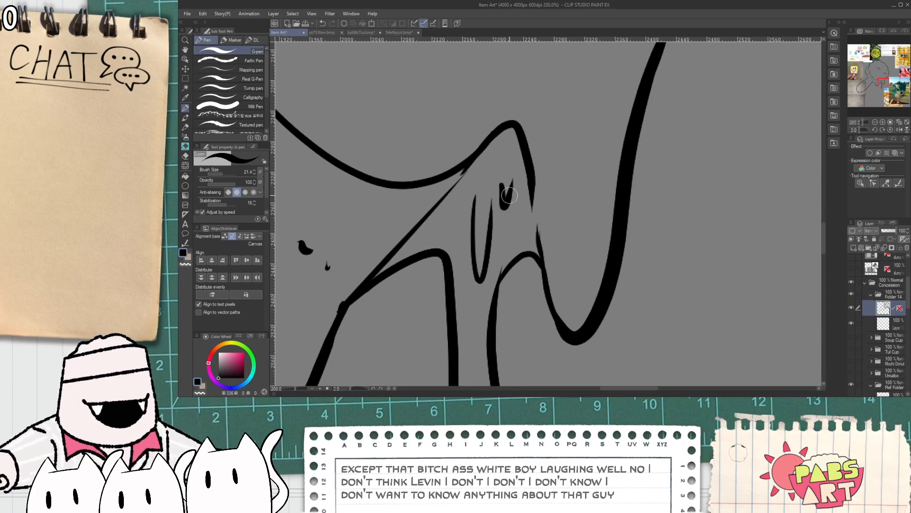
scroll(509, 195, down, 6)
key(h)
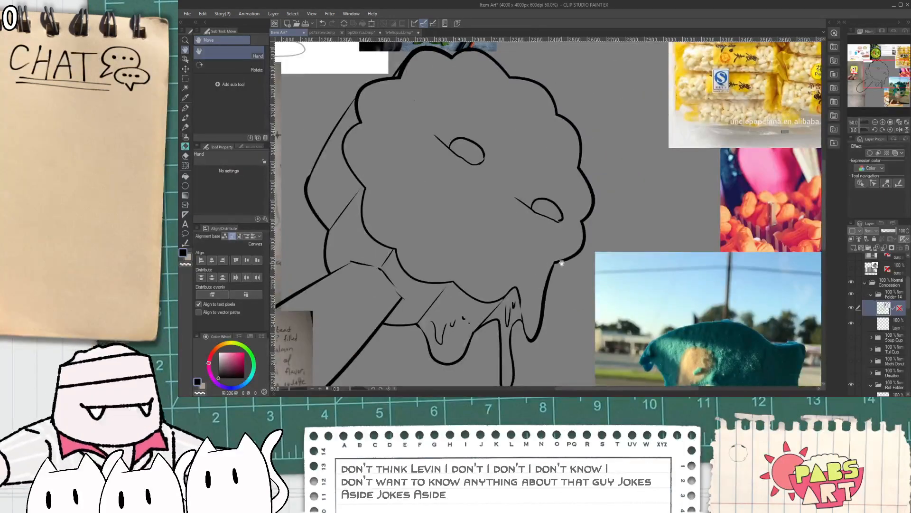
- Go over the outer edge of the right-hand drip below the scalloped corner to refine its line
scroll(562, 263, up, 1)
key(p)
mouse_move(574, 236)
mouse_down()
mouse_move(546, 284)
mouse_move(582, 259)
mouse_move(585, 238)
mouse_up()
key(ctrl+z)
key(ctrl+z)
mouse_move(540, 283)
mouse_down()
mouse_move(567, 286)
mouse_move(591, 232)
mouse_up()
key(e)
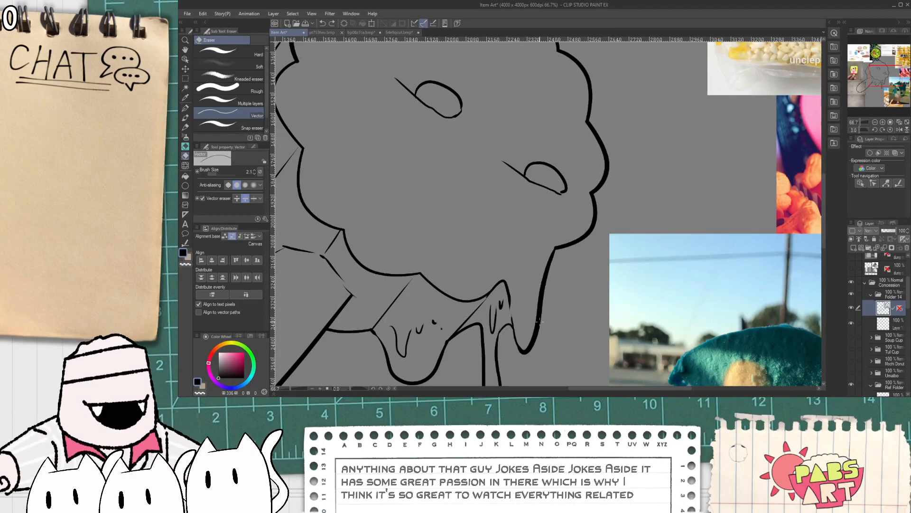
scroll(536, 274, down, 3)
key(h)
scroll(540, 241, up, 1)
scroll(540, 241, up, 1)
key(e)
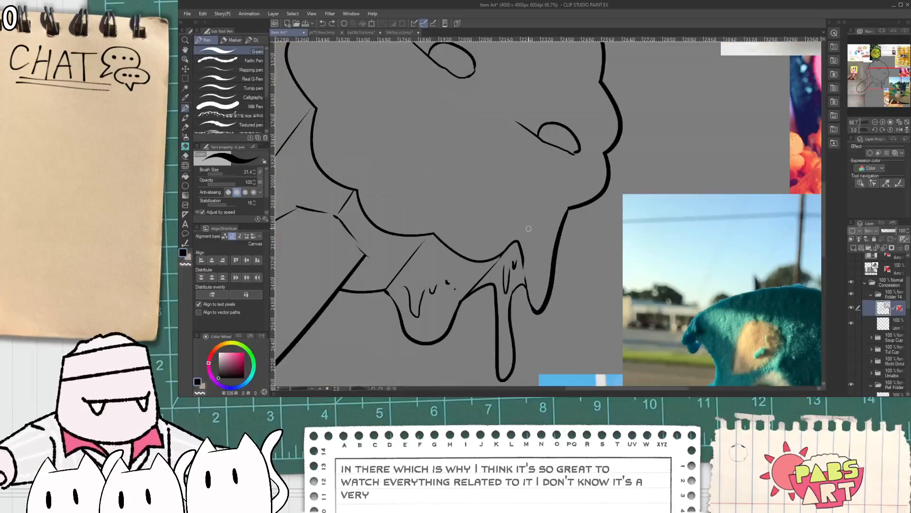
scroll(444, 303, up, 1)
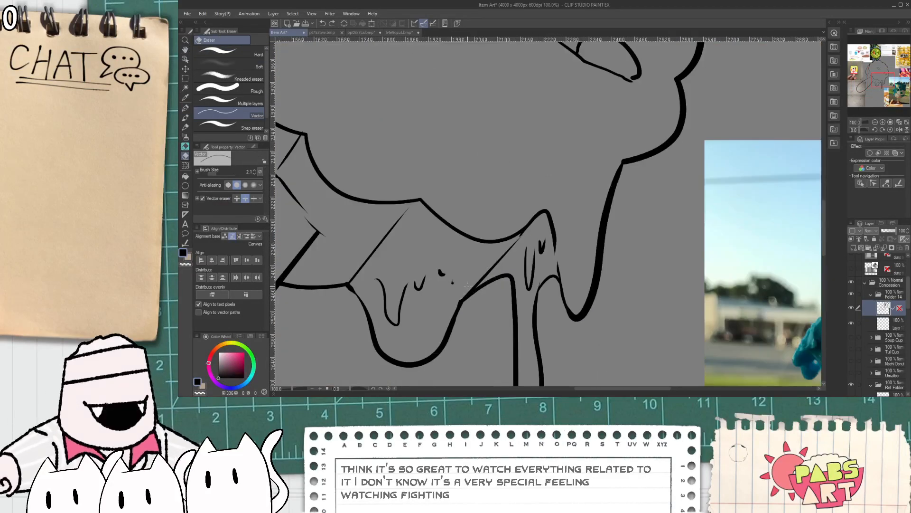
- Draw a line from the corner beside the left drip up to the arch above the long drip
key(p)
scroll(464, 285, up, 1)
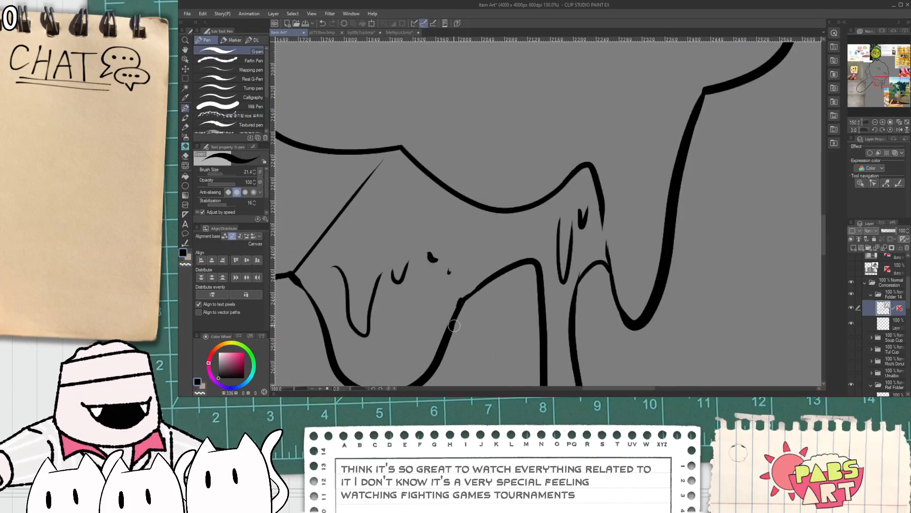
drag(461, 299, 564, 197)
scroll(570, 192, down, 5)
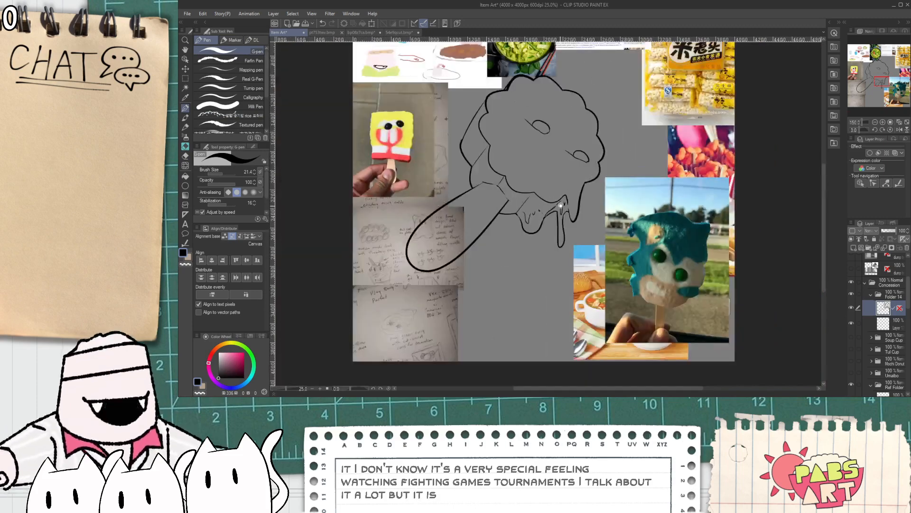
key(h)
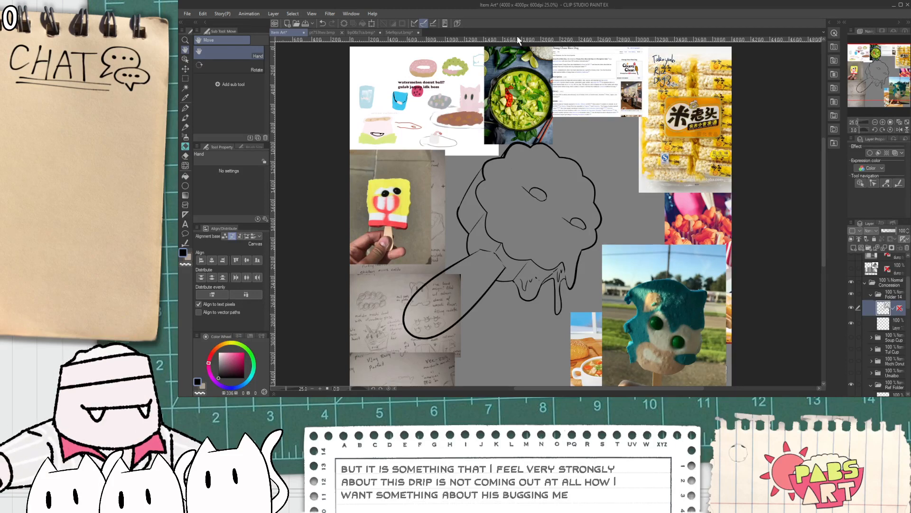
scroll(561, 287, up, 5)
- Draw a curved edge from the left drip's corner to the right-hand drip's tip and erase the long drip with its inner marks
key(p)
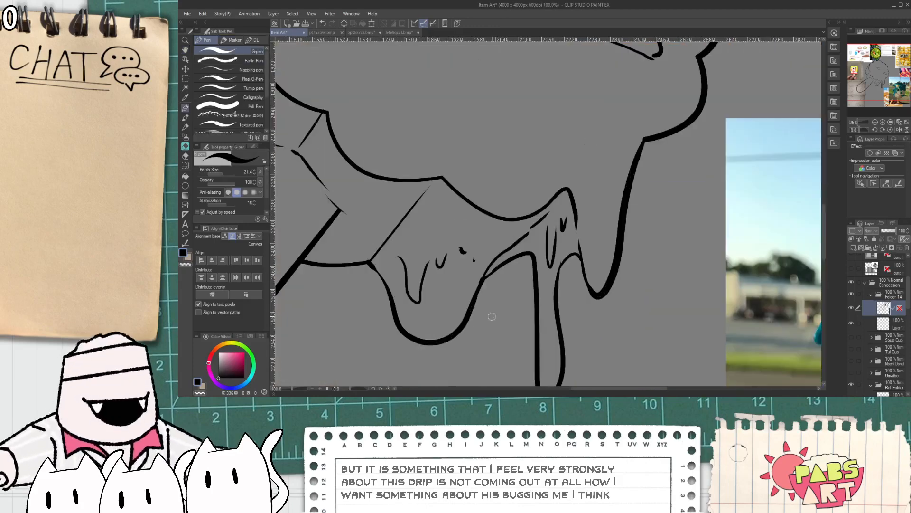
drag(474, 284, 556, 318)
key(e)
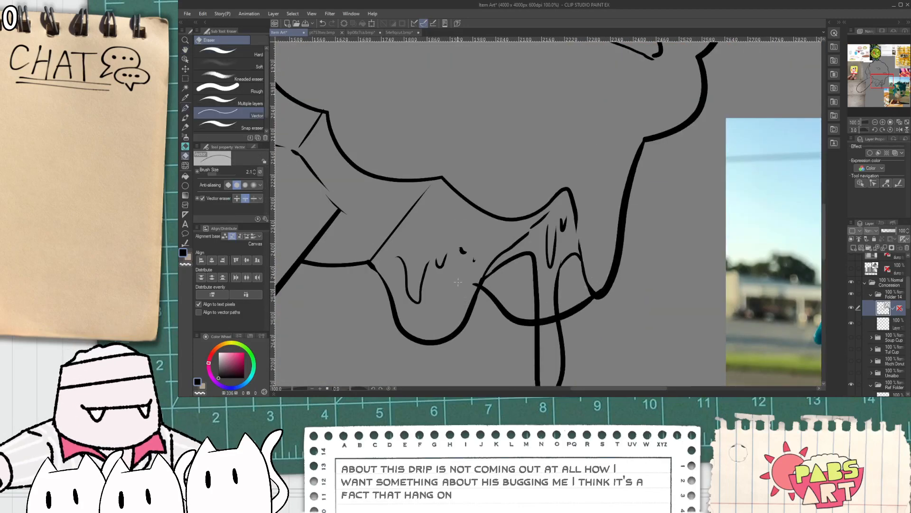
mouse_move(507, 273)
mouse_down()
mouse_move(526, 257)
mouse_move(526, 288)
mouse_move(553, 247)
mouse_up()
scroll(560, 282, down, 3)
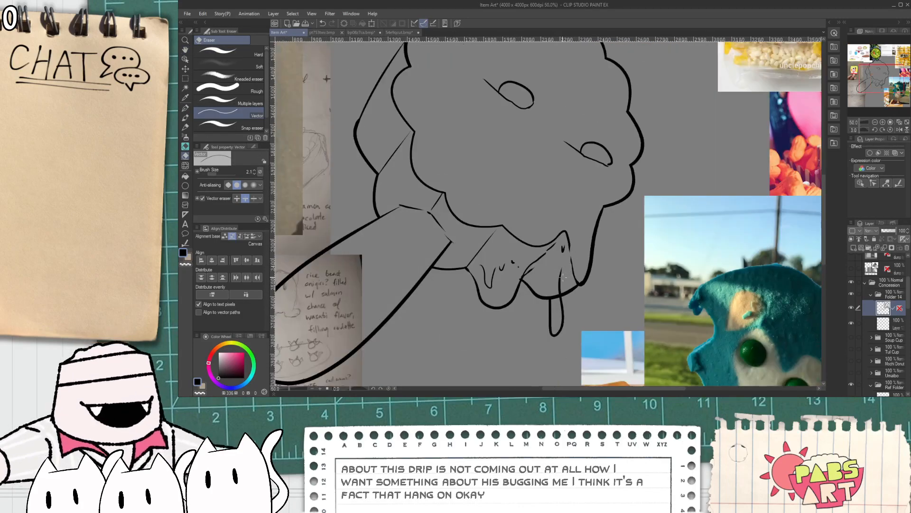
scroll(561, 282, up, 1)
scroll(546, 326, up, 1)
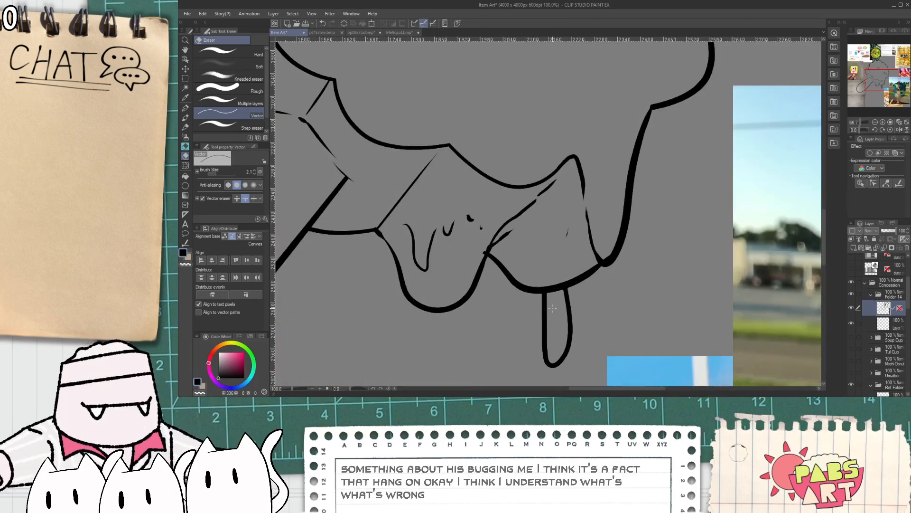
click(545, 329)
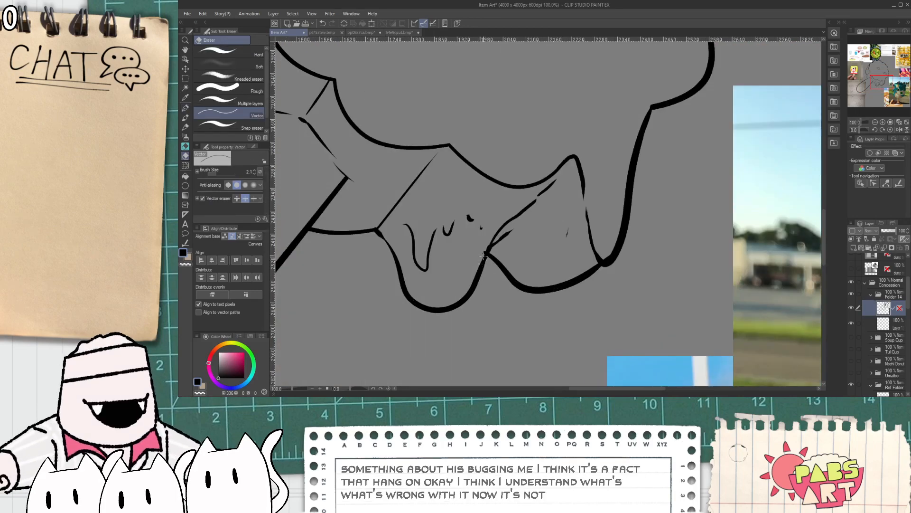
- Trim the stub where the new curved edge meets the left drip and extend its other end under the right-hand drip's tip
click(485, 253)
key(ctrl+z)
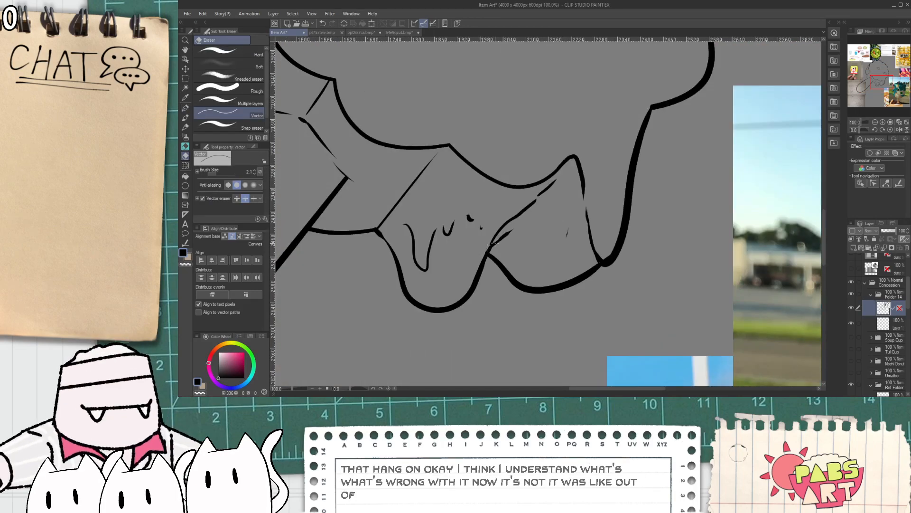
scroll(500, 245, up, 1)
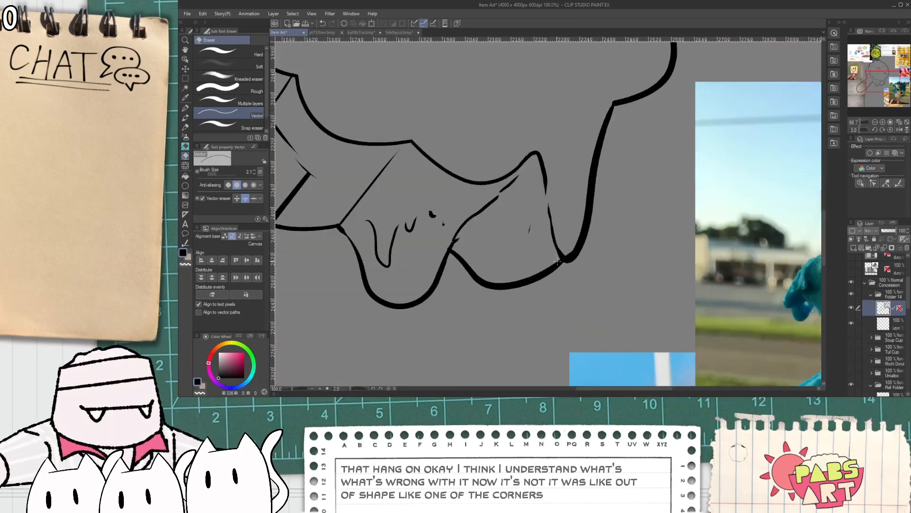
key(p)
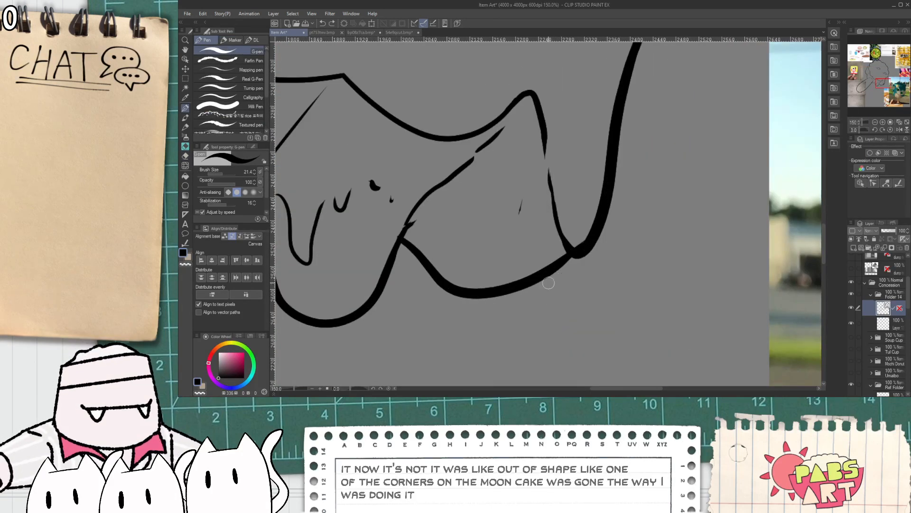
drag(526, 278, 589, 244)
scroll(589, 243, down, 4)
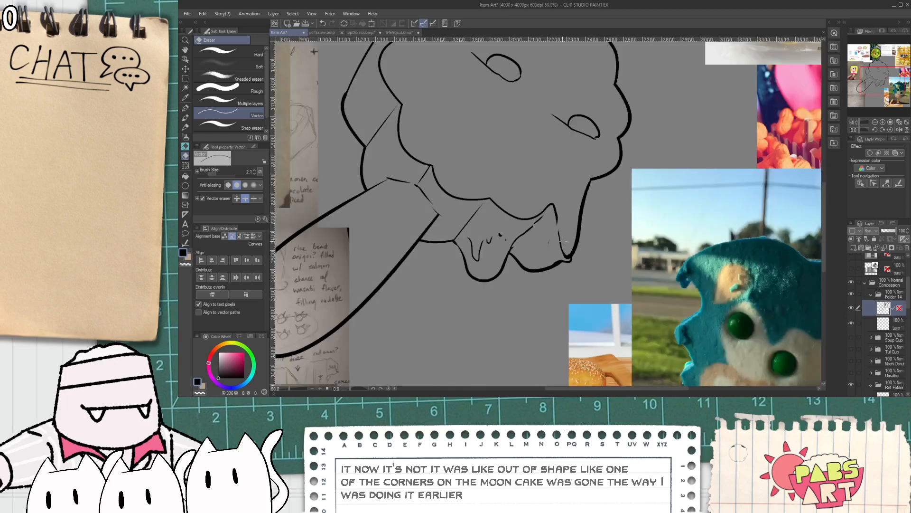
key(h)
key(p)
scroll(555, 255, up, 2)
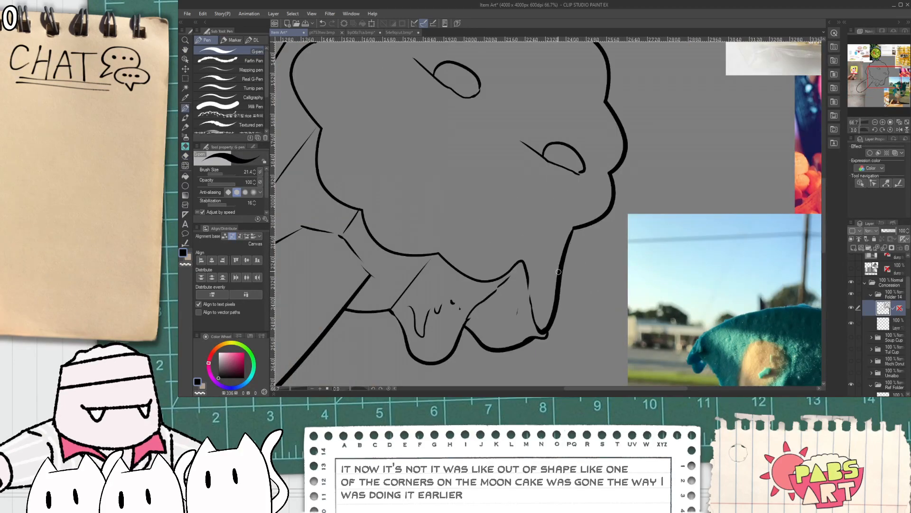
- Try drawing a small secondary drip off the outer edge of the right-hand drip
key(ctrl+z)
scroll(593, 215, up, 1)
drag(552, 274, 591, 263)
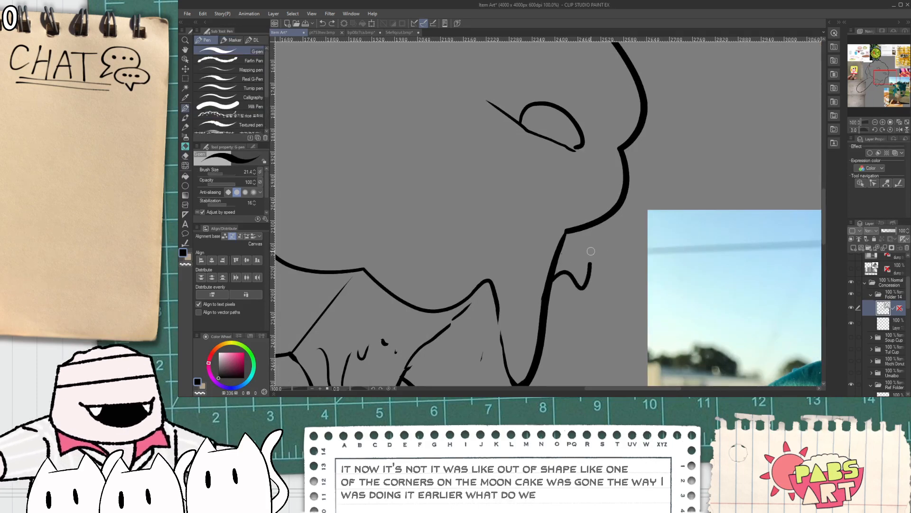
drag(598, 222, 589, 264)
drag(584, 312, 573, 288)
scroll(582, 324, down, 5)
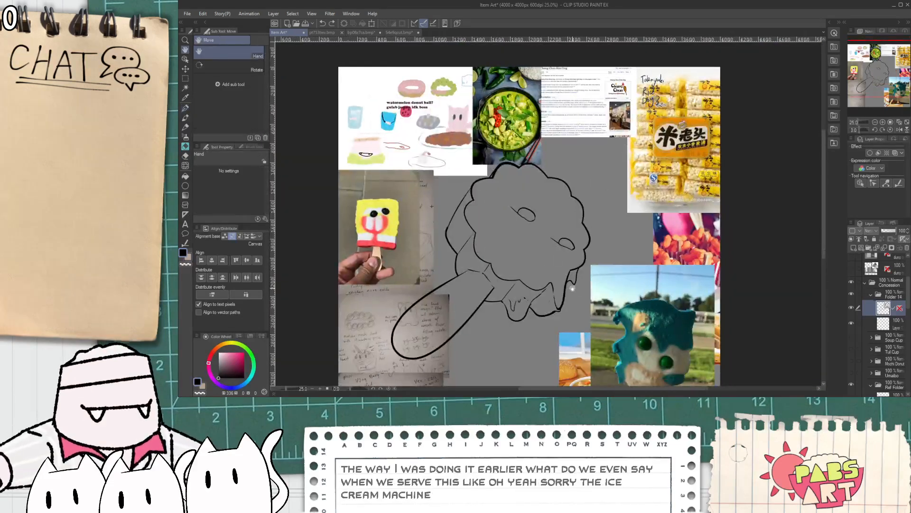
- Try drawing a narrow drip hanging from the lowest right scallop, alongside the outer edge of the right-hand drip
scroll(572, 288, up, 3)
key(p)
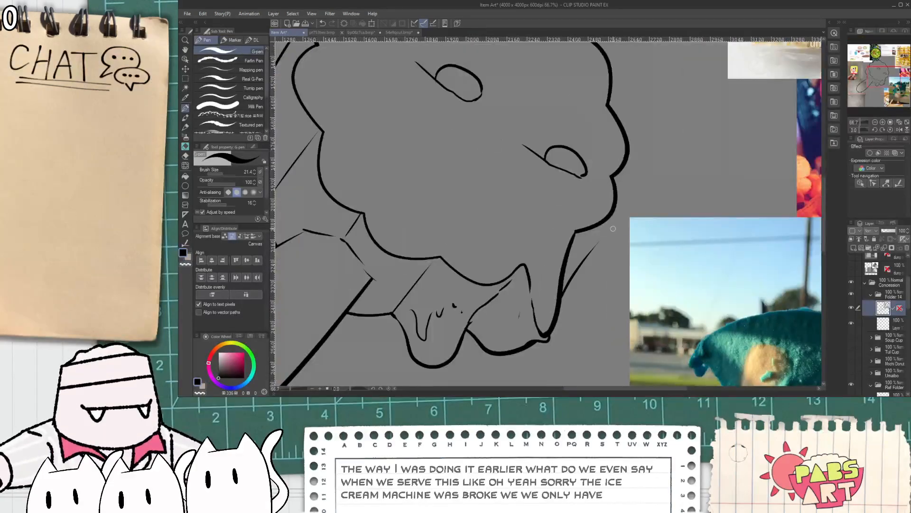
key(ctrl+z)
mouse_move(609, 219)
mouse_down()
mouse_move(571, 304)
mouse_move(603, 269)
mouse_up()
key(ctrl+z)
drag(550, 304, 603, 269)
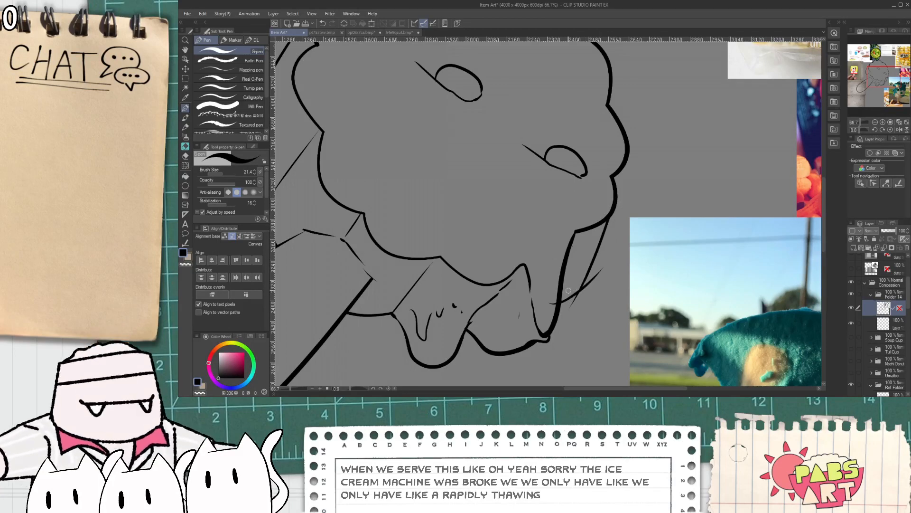
key(ctrl+z)
drag(556, 294, 581, 274)
key(ctrl+z)
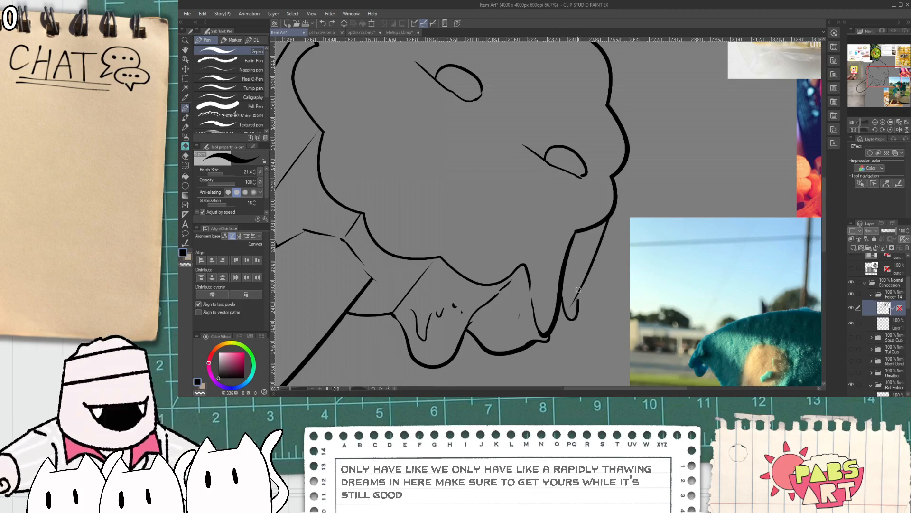
key(e)
key(p)
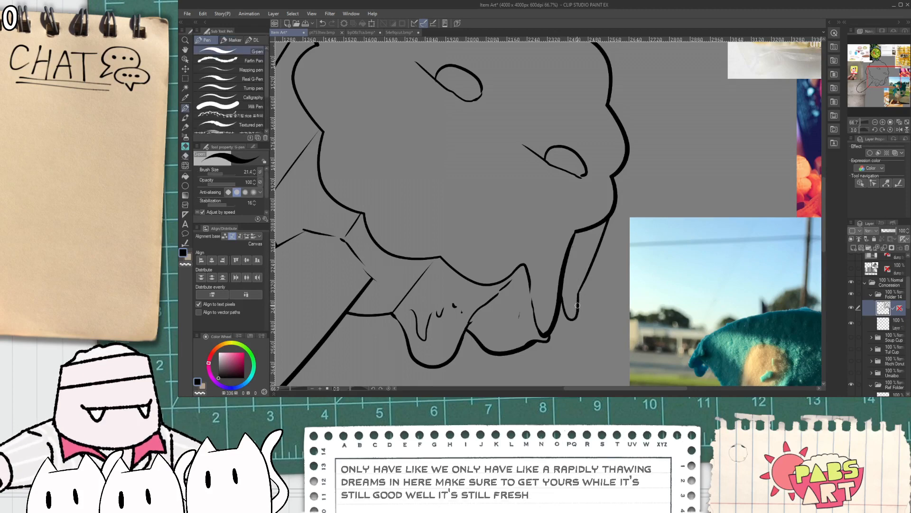
scroll(575, 289, up, 1)
scroll(580, 288, down, 3)
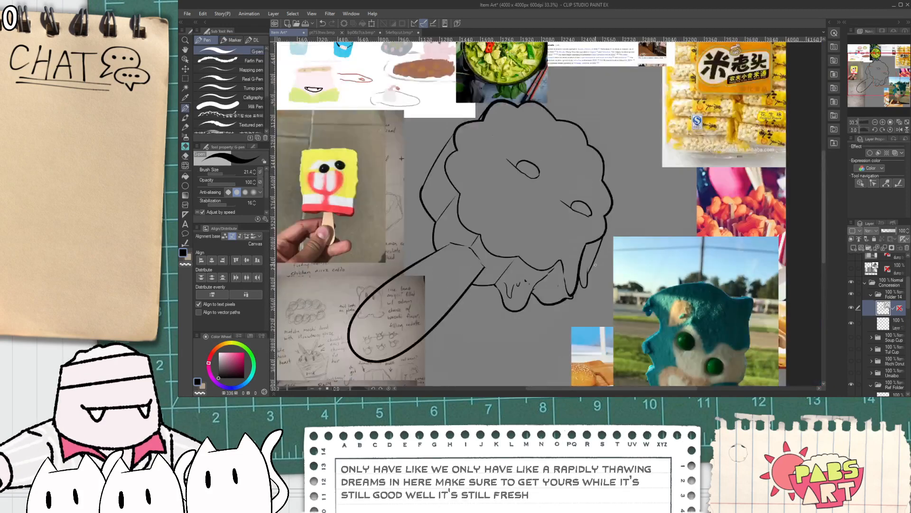
scroll(589, 276, up, 3)
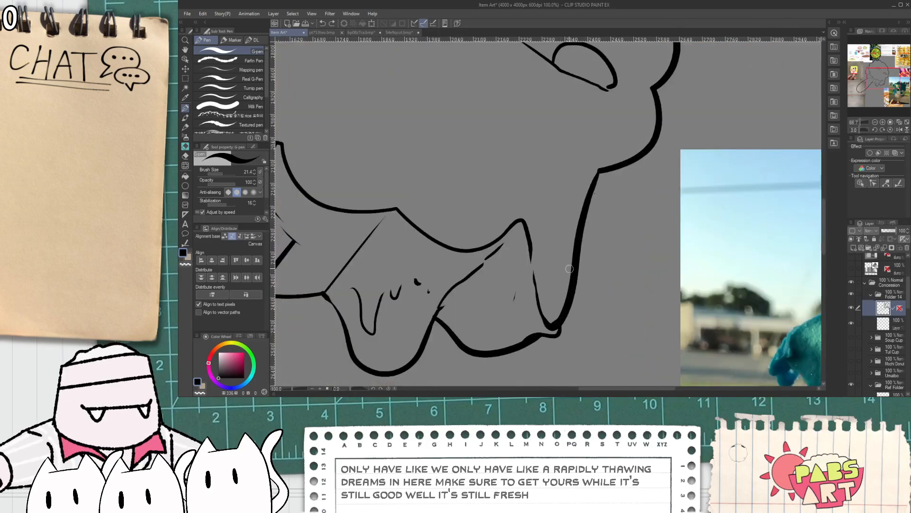
- Try a slanted outer edge from the lowest right scallop toward the right-hand drip, erasing the old edge and scallop corner
drag(649, 148, 584, 251)
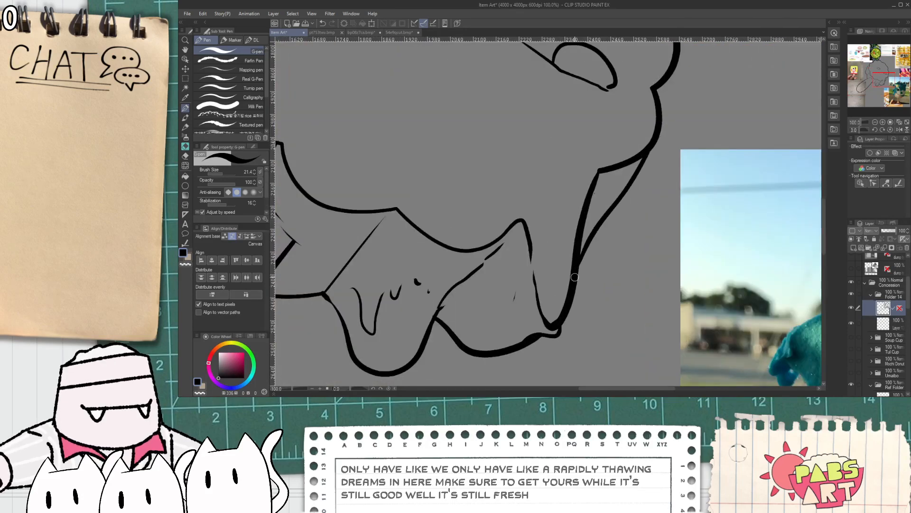
scroll(574, 277, down, 3)
key(e)
scroll(594, 212, up, 2)
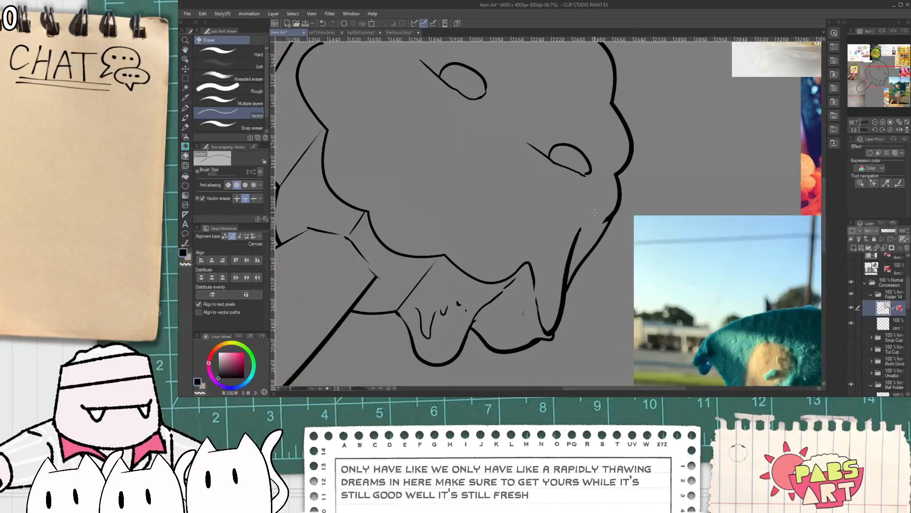
click(578, 251)
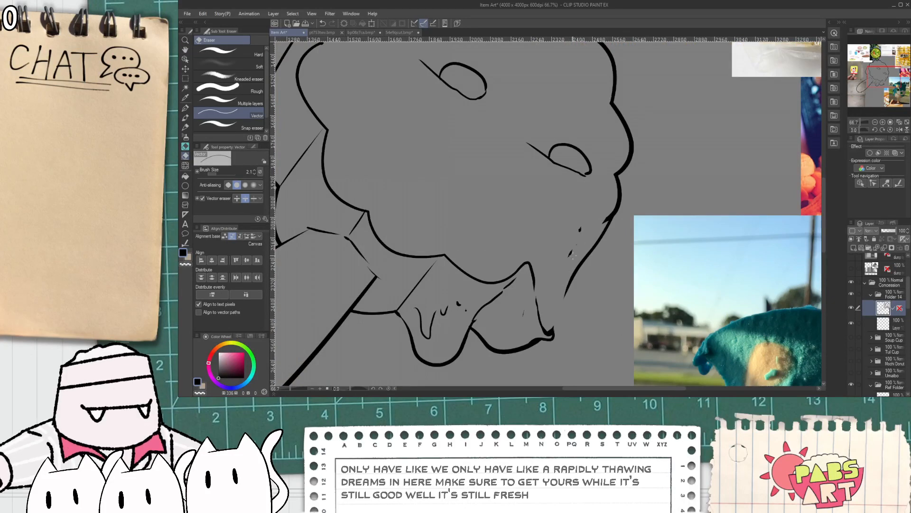
- Try to carry the slanted outer edge down to the right-hand drip's tip and clear the stray fragments beside it
key(p)
scroll(551, 331, up, 2)
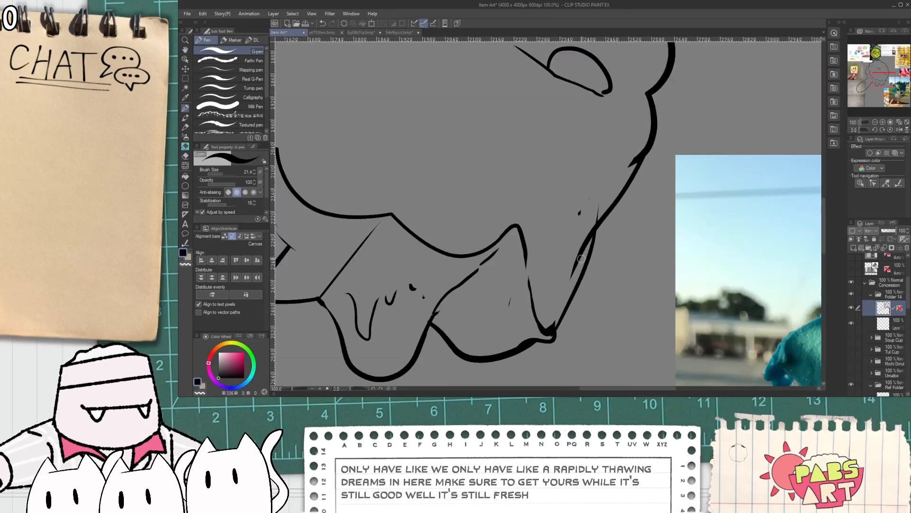
drag(552, 330, 619, 177)
key(e)
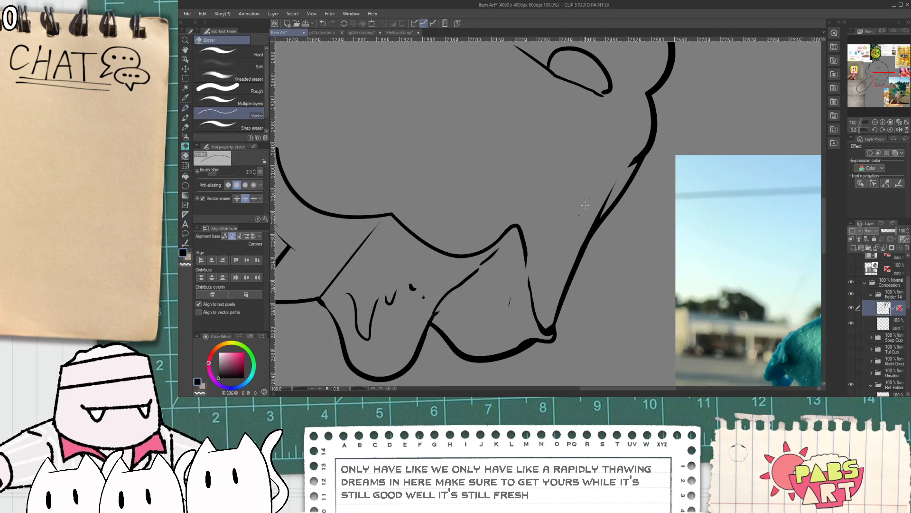
scroll(584, 213, down, 4)
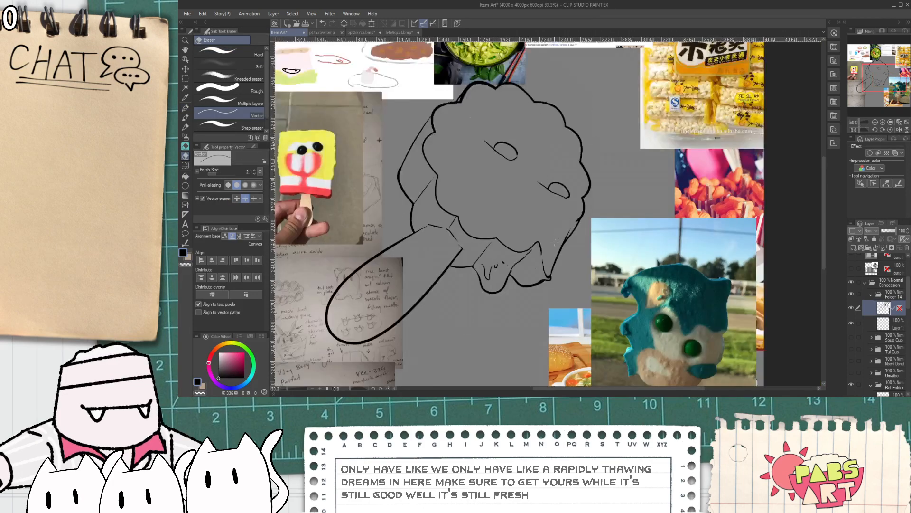
scroll(568, 233, up, 1)
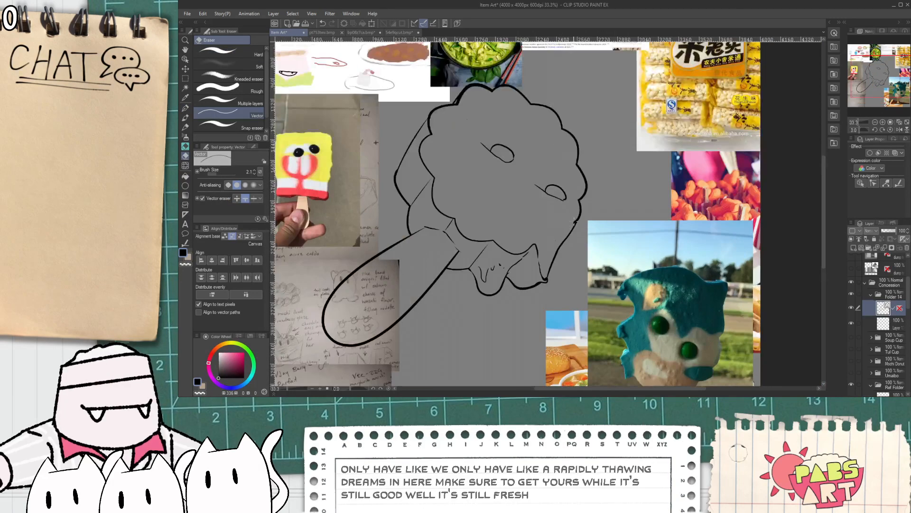
scroll(573, 221, down, 1)
drag(573, 220, 570, 240)
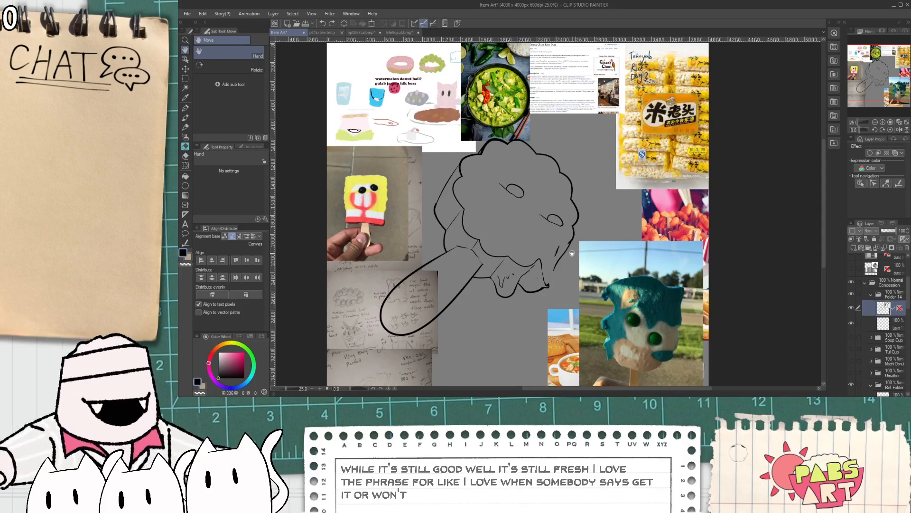
scroll(571, 254, up, 1)
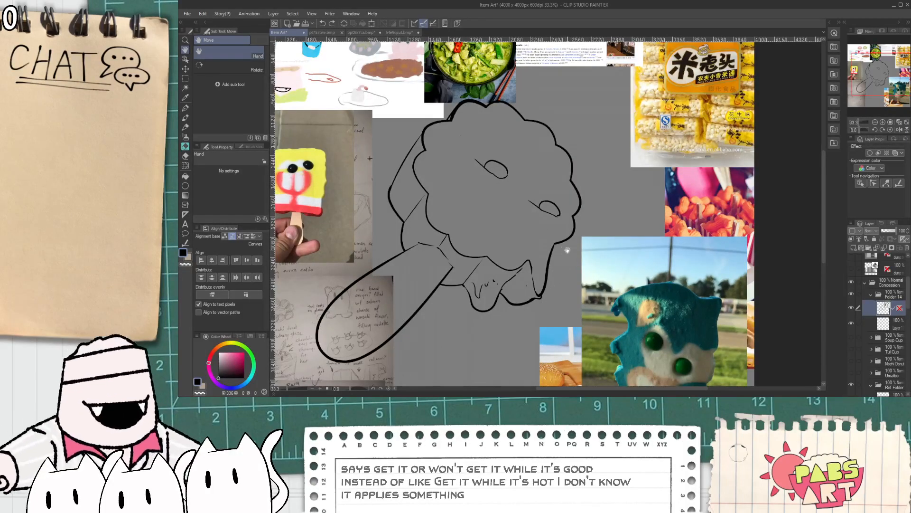
- Try a wavy diagonal line below the two ovals and another line above the left oval
drag(516, 228, 498, 255)
scroll(498, 261, up, 1)
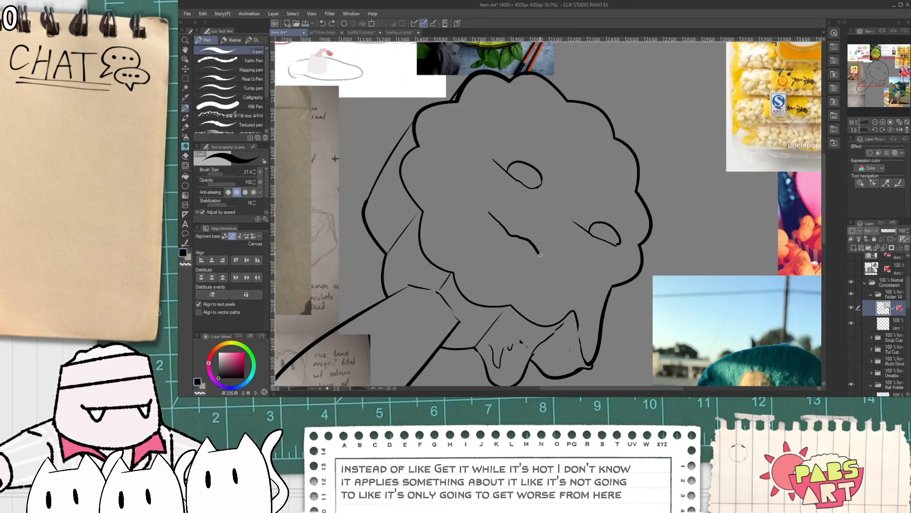
drag(531, 206, 533, 249)
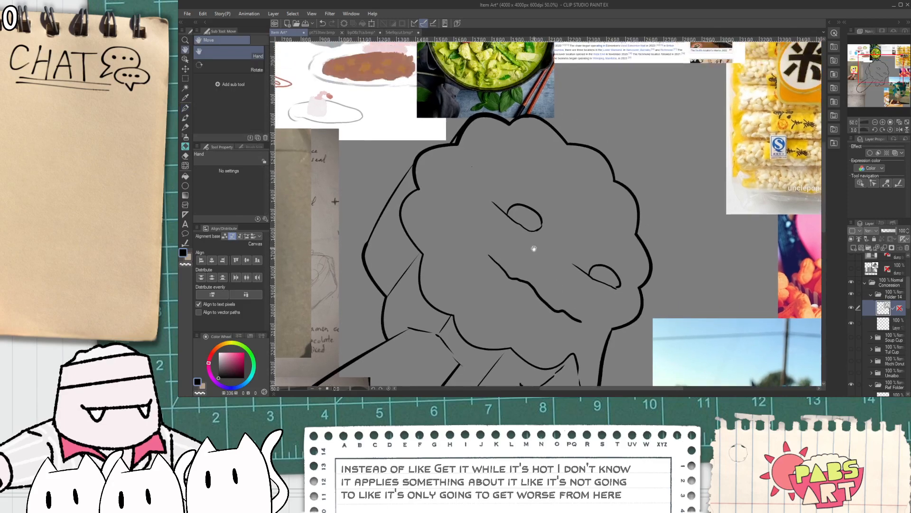
scroll(517, 186, up, 1)
drag(491, 172, 490, 169)
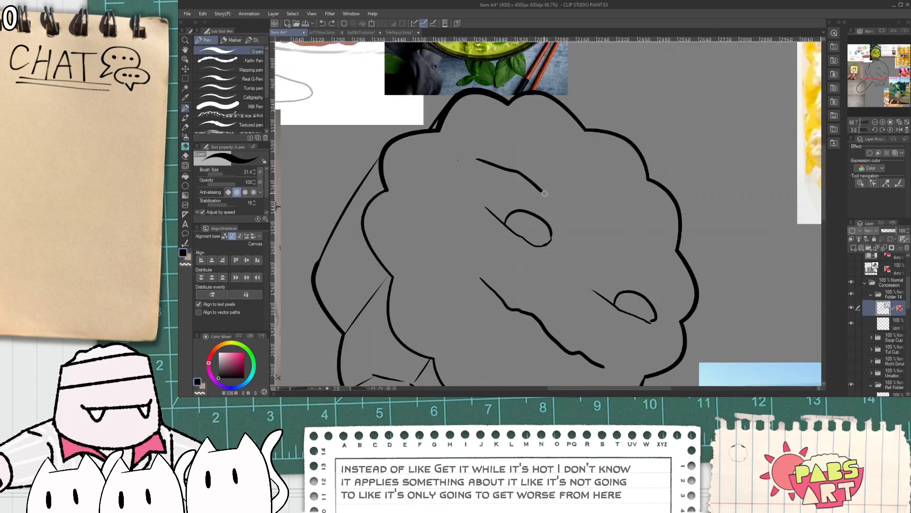
drag(544, 194, 546, 202)
key(ctrl+z)
key(ctrl+z)
- Replace the trial lines near the ovals with short accent dashes around the left oval and hatch strokes at its upper-left end
scroll(532, 223, down, 2)
scroll(529, 243, up, 1)
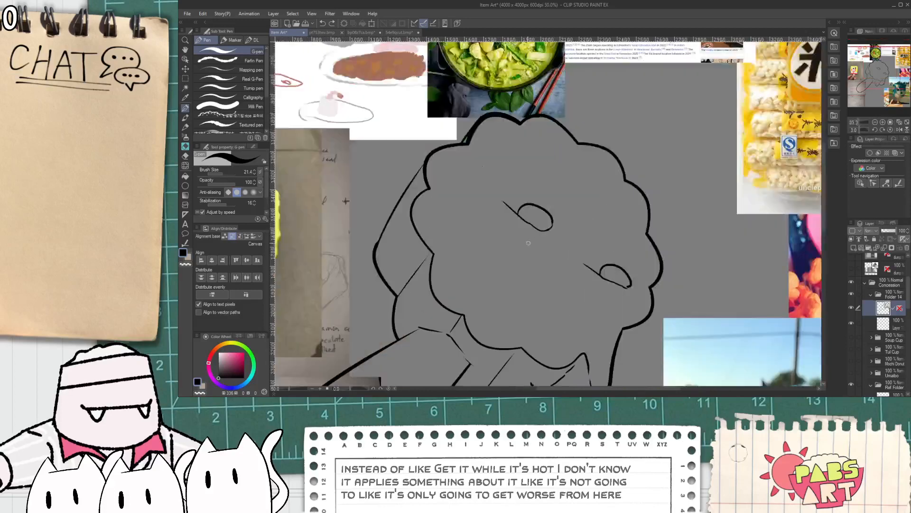
scroll(528, 243, up, 1)
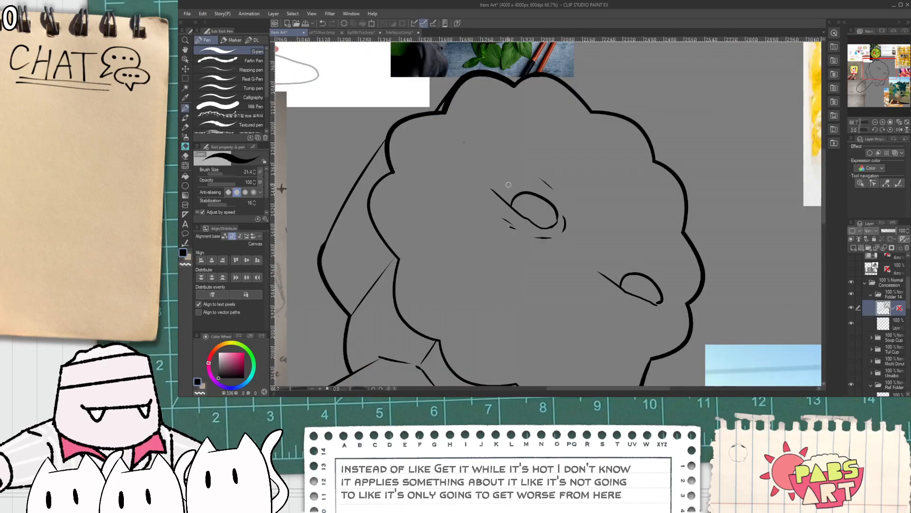
key(e)
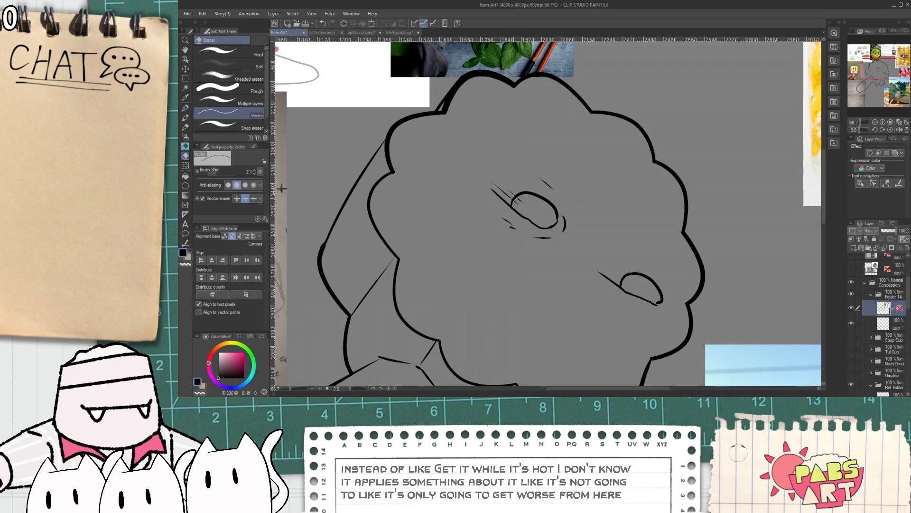
- Add matching accent dashes below the right oval and hatch strokes trailing off its upper-left end
scroll(527, 199, up, 1)
mouse_move(591, 272)
mouse_down()
mouse_move(504, 221)
mouse_move(548, 257)
mouse_up()
key(p)
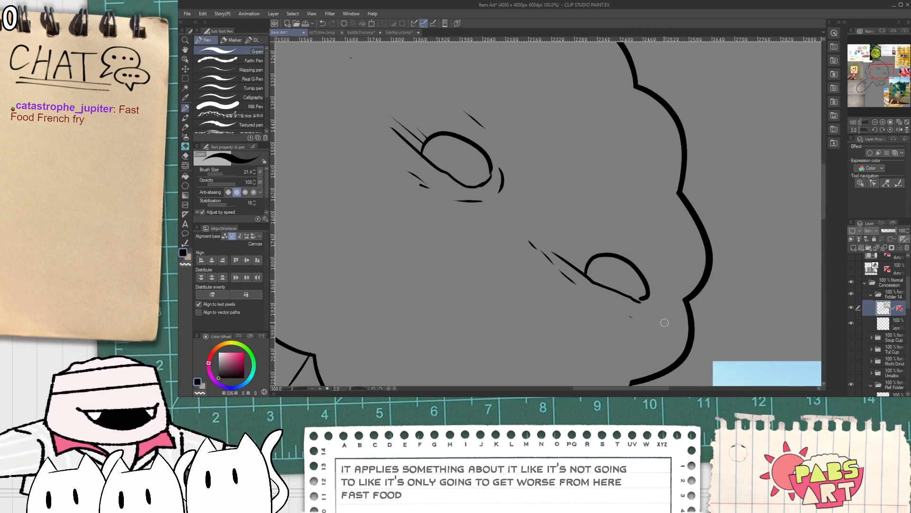
drag(626, 308, 645, 306)
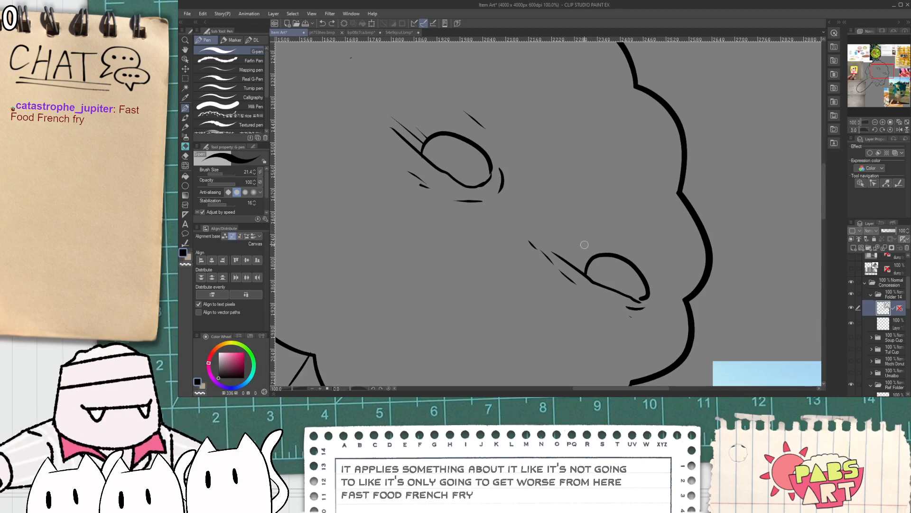
key(e)
mouse_move(571, 228)
mouse_down()
mouse_move(605, 252)
mouse_move(607, 284)
mouse_move(596, 280)
mouse_up()
key(p)
key(e)
key(p)
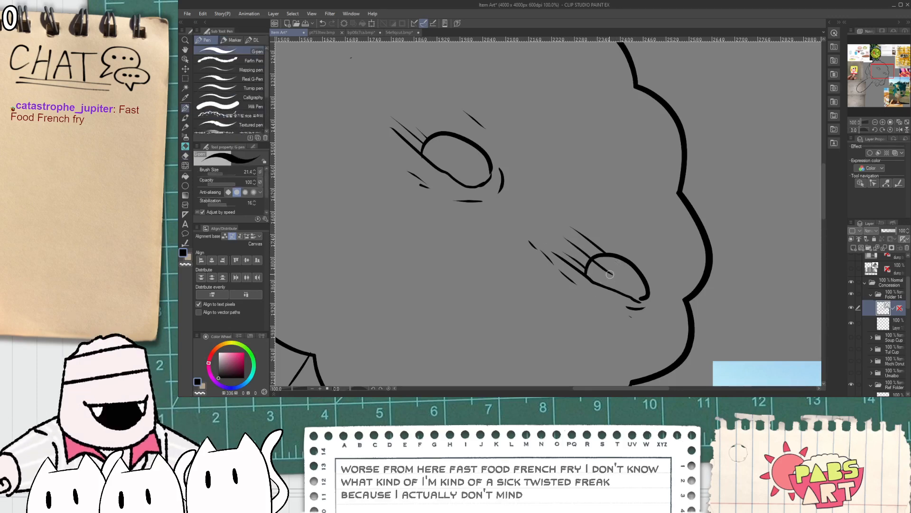
- Draw a slanted side edge down from the lowest right scallop and close it with a short curve to the right-hand drip
key(h)
scroll(598, 266, down, 5)
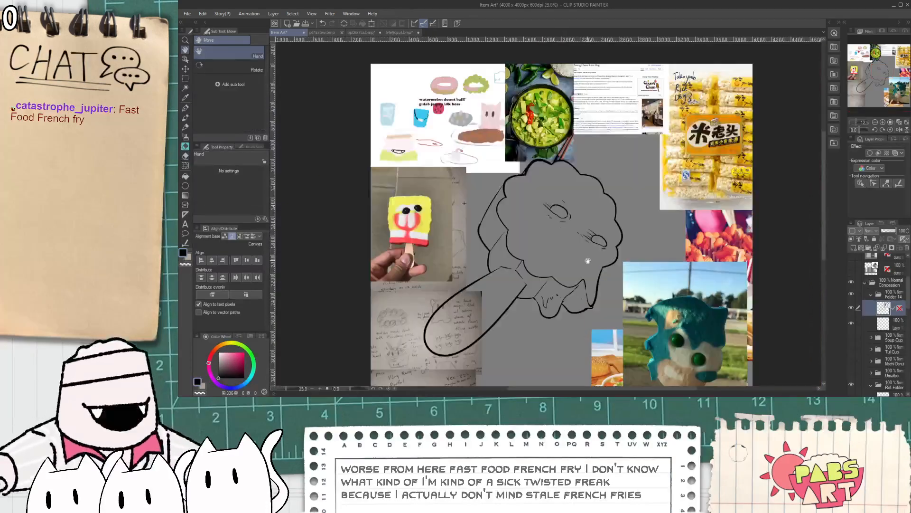
scroll(587, 260, up, 4)
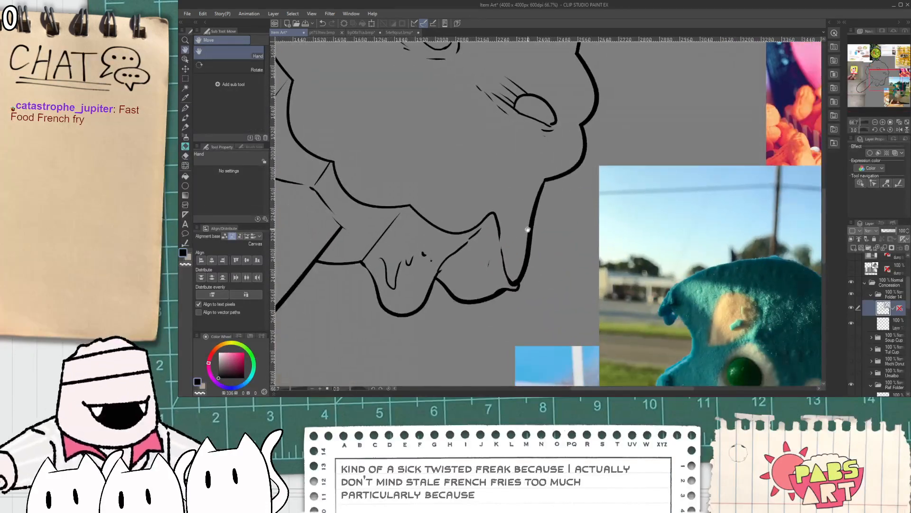
key(p)
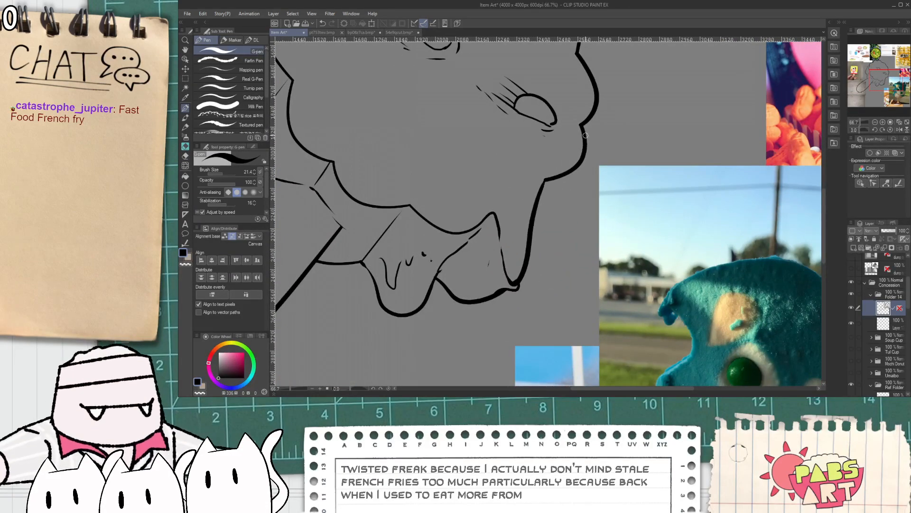
scroll(527, 233, up, 3)
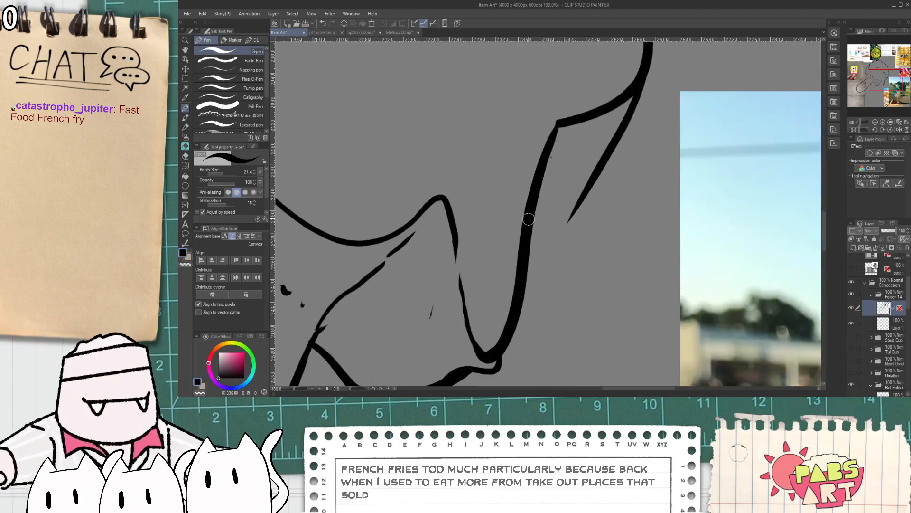
drag(528, 219, 580, 204)
key(e)
scroll(578, 209, down, 6)
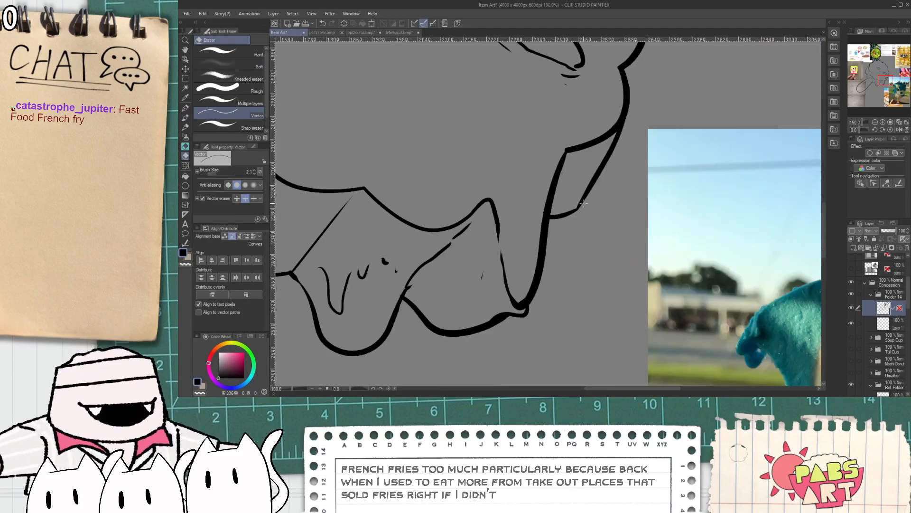
scroll(580, 201, up, 2)
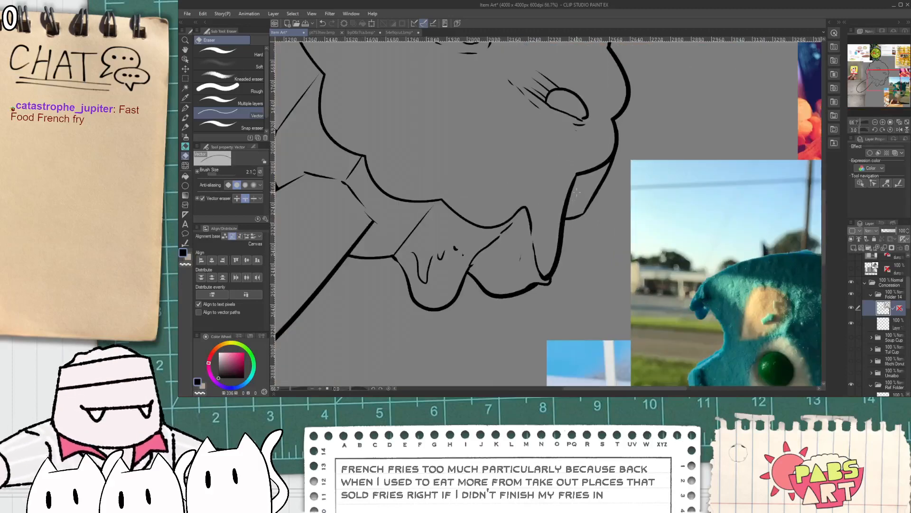
scroll(562, 186, down, 1)
- Draw a second slanted edge down from the left scallop and curve it round to meet the body's lower-left outline
key(space)
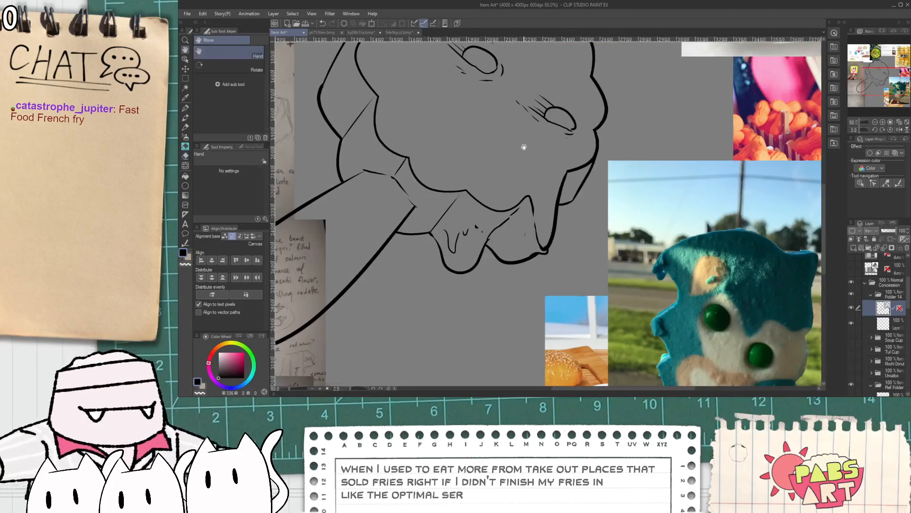
drag(525, 147, 562, 228)
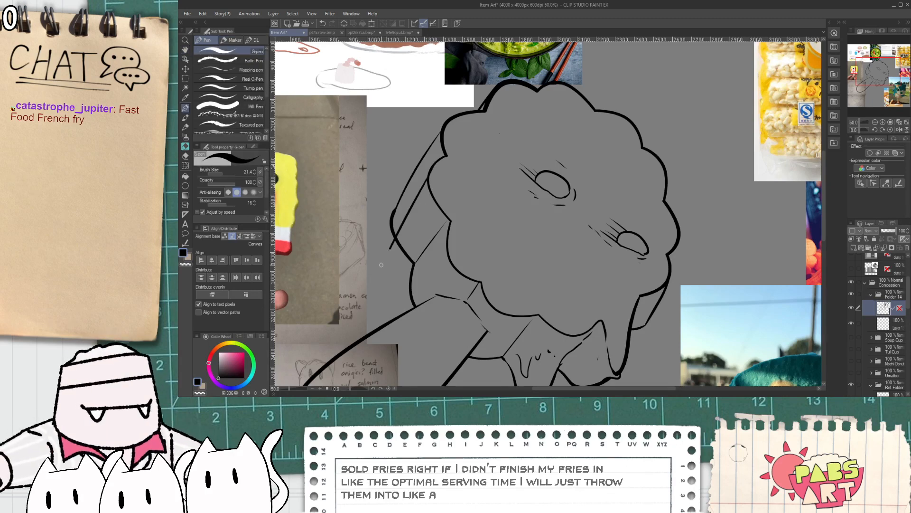
key(ctrl+z)
mouse_move(434, 160)
mouse_down()
mouse_move(379, 256)
mouse_move(413, 288)
mouse_up()
scroll(394, 242, up, 1)
key(ctrl+z)
drag(380, 259, 415, 288)
key(ctrl+z)
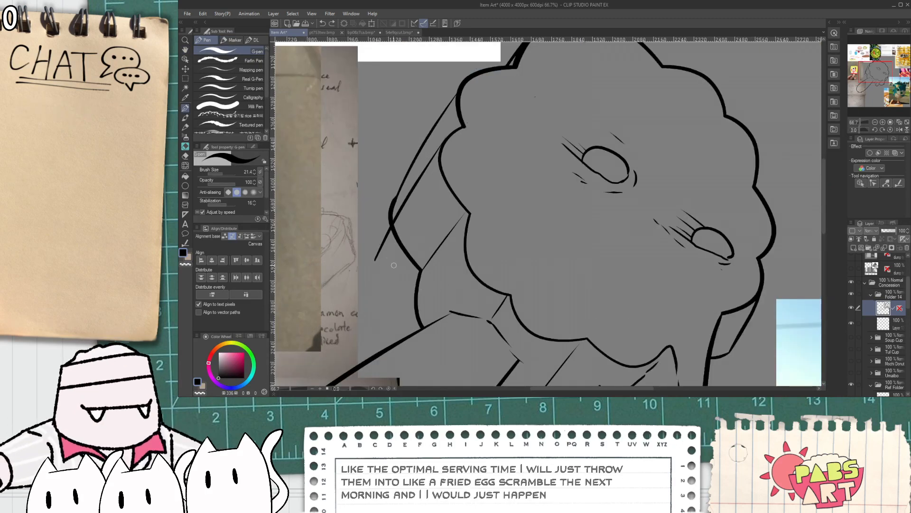
key(ctrl+z)
mouse_move(385, 254)
mouse_down()
mouse_move(418, 275)
mouse_move(415, 291)
mouse_up()
- Clean up the new left side section by erasing the old outline and overshooting tail, and extend its diagonal crease to the lower corner
key(e)
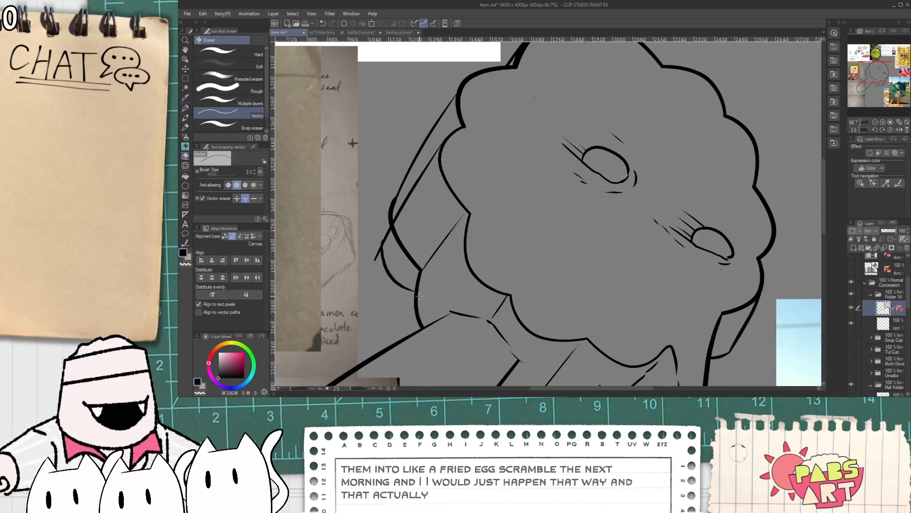
mouse_move(418, 257)
mouse_down()
mouse_move(409, 262)
mouse_move(435, 261)
mouse_move(414, 281)
mouse_up()
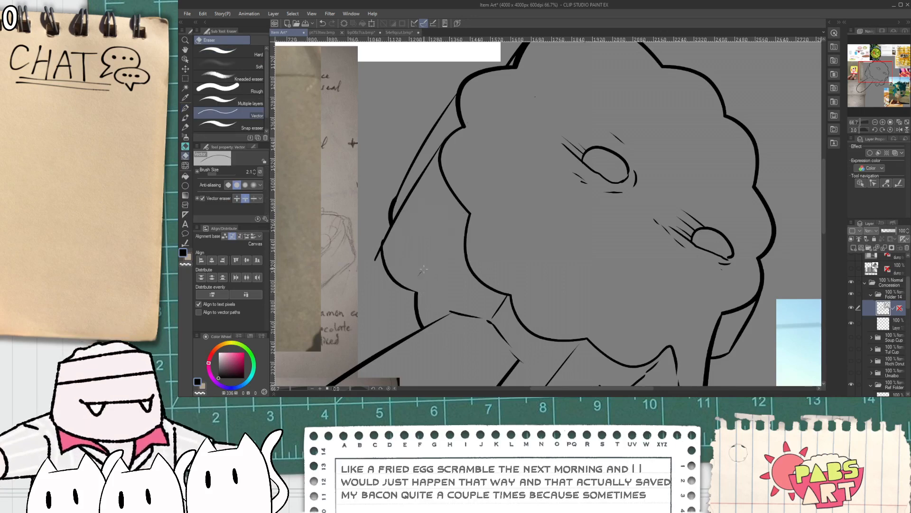
key(p)
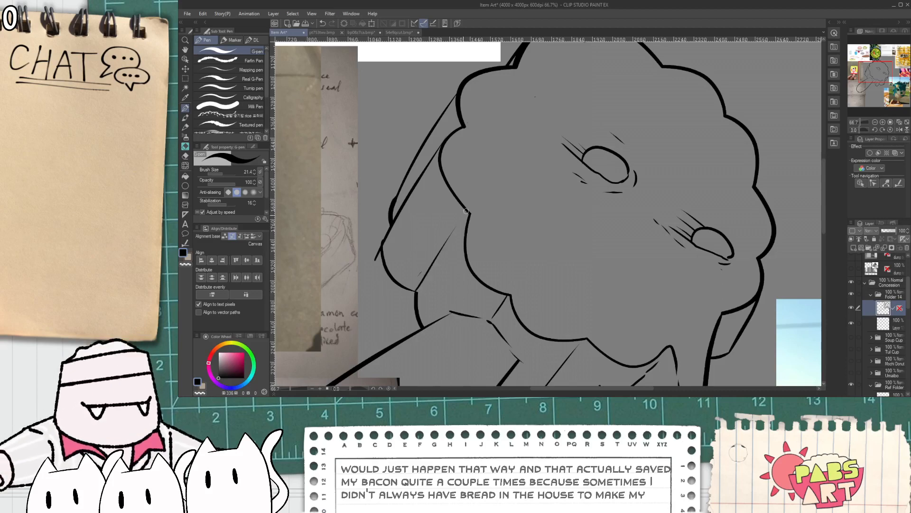
key(e)
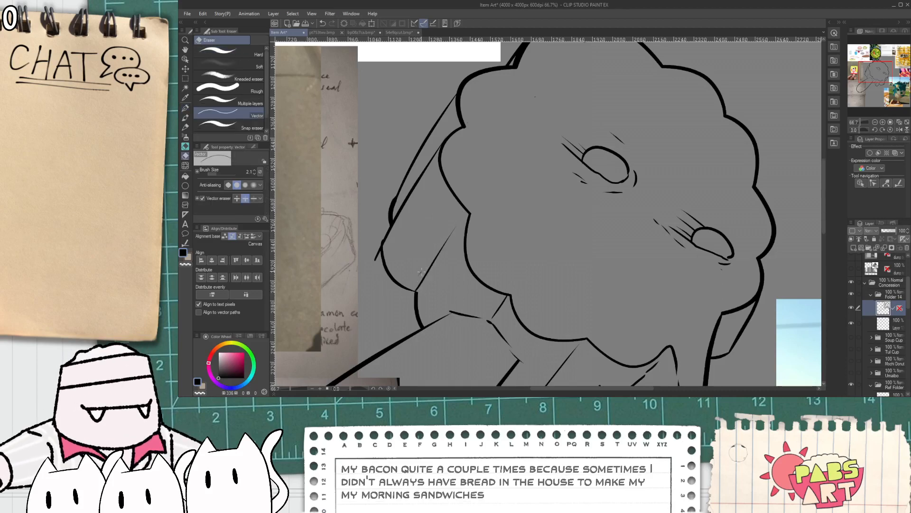
scroll(391, 263, up, 3)
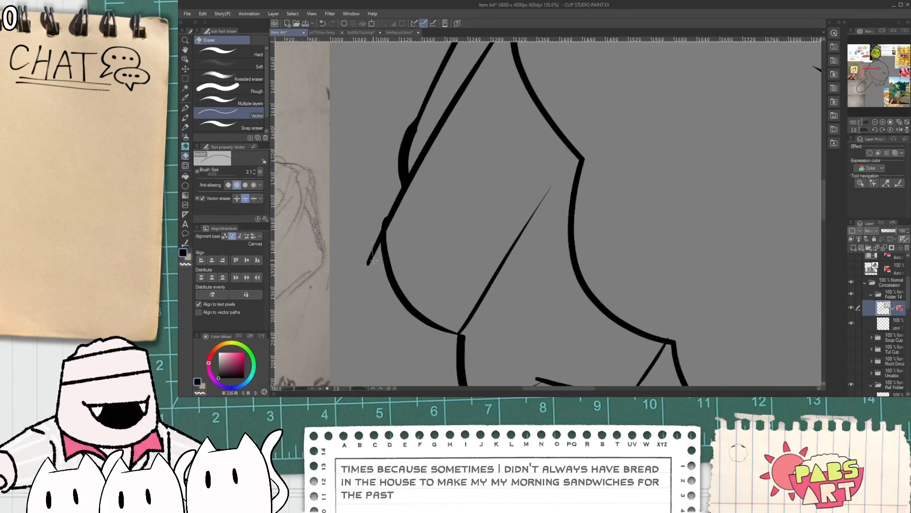
scroll(453, 176, down, 5)
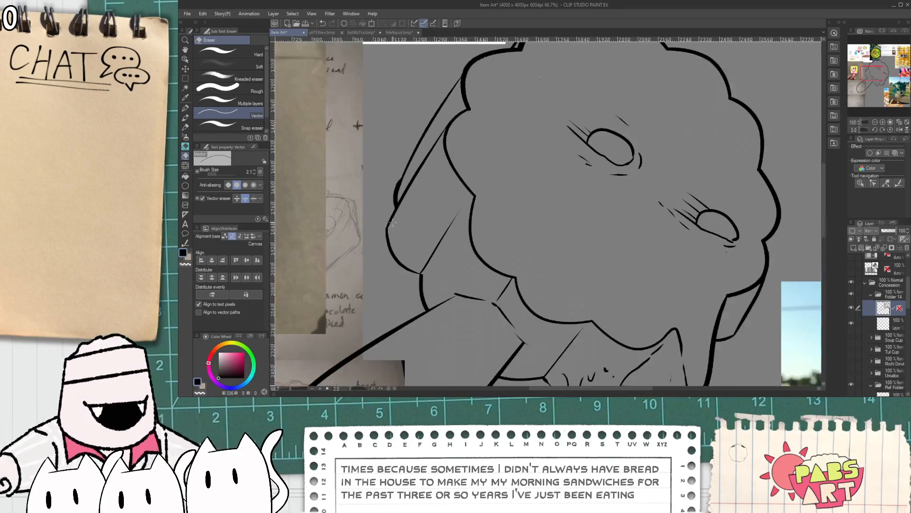
- Redraw the lowest scallop's curve so it runs into the right-hand drip's inner line, leaving a sharp peak beside it
key(space)
drag(453, 176, 439, 181)
scroll(439, 144, down, 4)
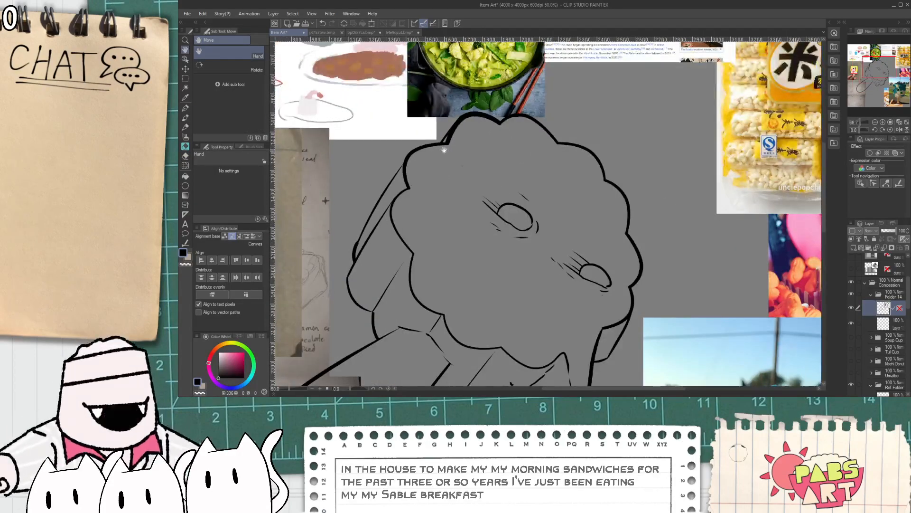
scroll(465, 235, up, 2)
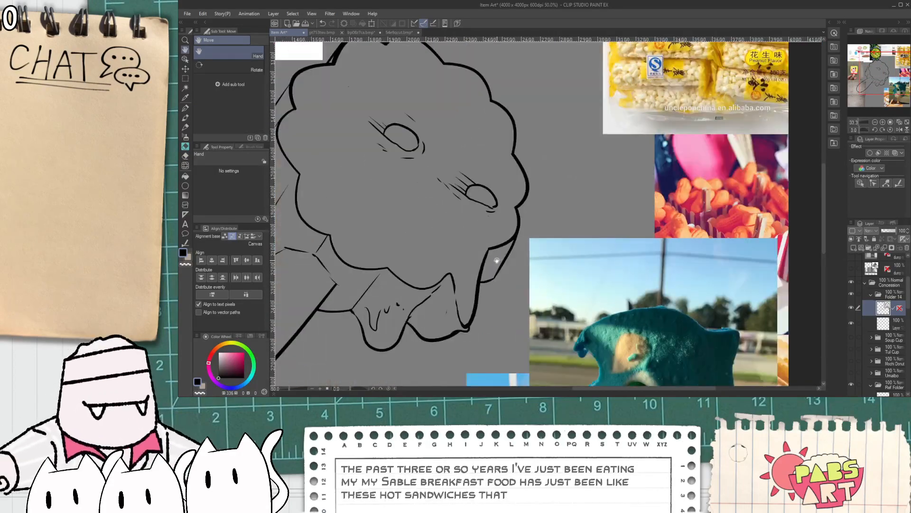
scroll(390, 268, up, 2)
key(p)
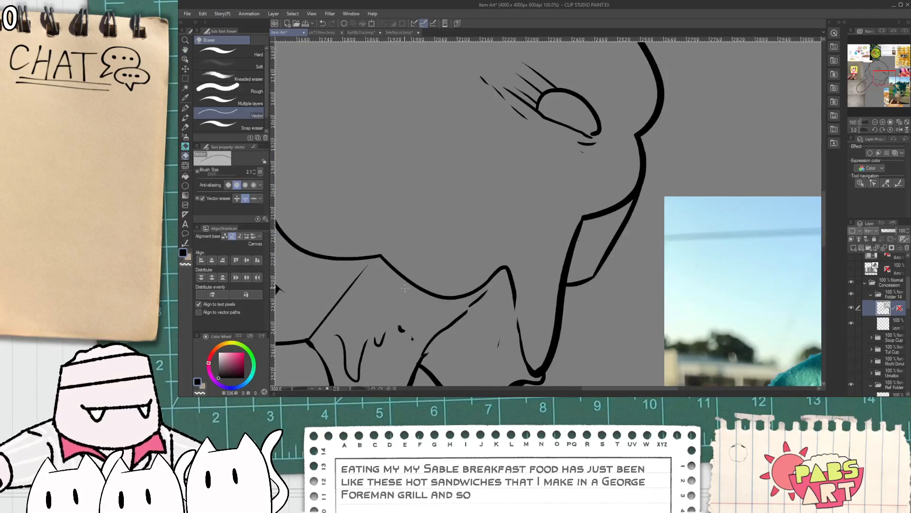
drag(382, 261, 422, 325)
key(ctrl+z)
mouse_move(378, 257)
mouse_down()
mouse_move(405, 300)
mouse_move(445, 316)
mouse_move(511, 269)
mouse_move(473, 294)
mouse_move(499, 268)
mouse_move(491, 272)
mouse_move(475, 240)
mouse_up()
key(e)
scroll(498, 268, down, 4)
key(space)
scroll(468, 235, up, 2)
scroll(468, 235, up, 1)
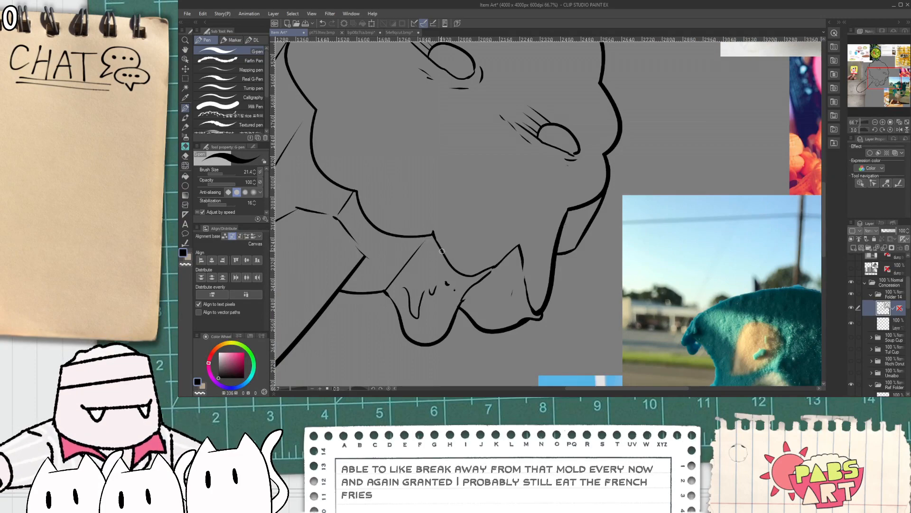
- Try adding a small mark on the popsicle stick
scroll(432, 237, down, 1)
key(space)
scroll(509, 222, down, 4)
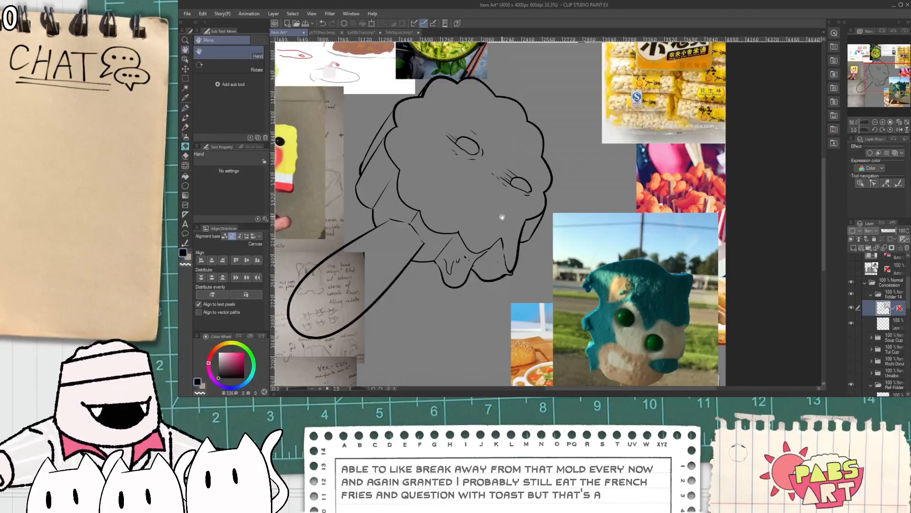
scroll(490, 255, up, 5)
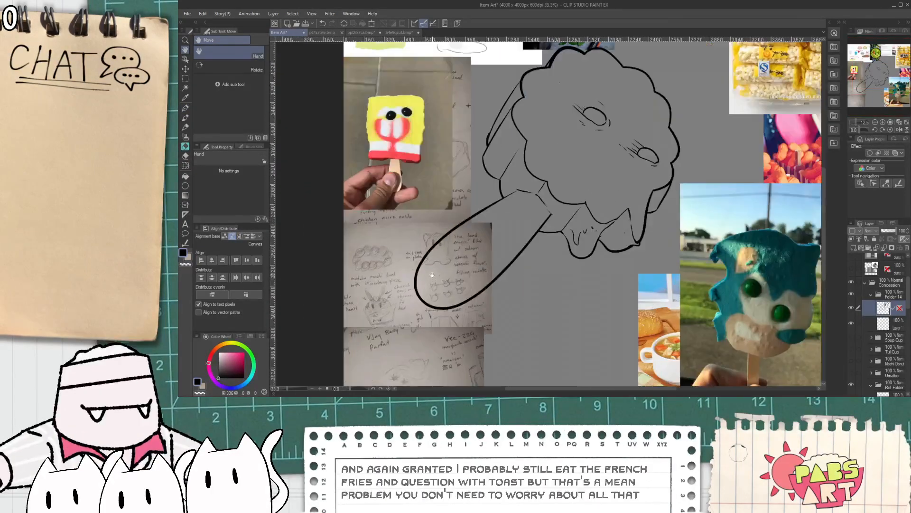
mouse_move(463, 237)
mouse_down()
mouse_move(430, 282)
mouse_move(429, 267)
mouse_move(500, 284)
mouse_move(442, 280)
mouse_move(473, 288)
mouse_move(419, 264)
mouse_move(458, 244)
mouse_up()
key(ctrl+z)
key(ctrl+z)
key(ctrl+z)
key(ctrl+z)
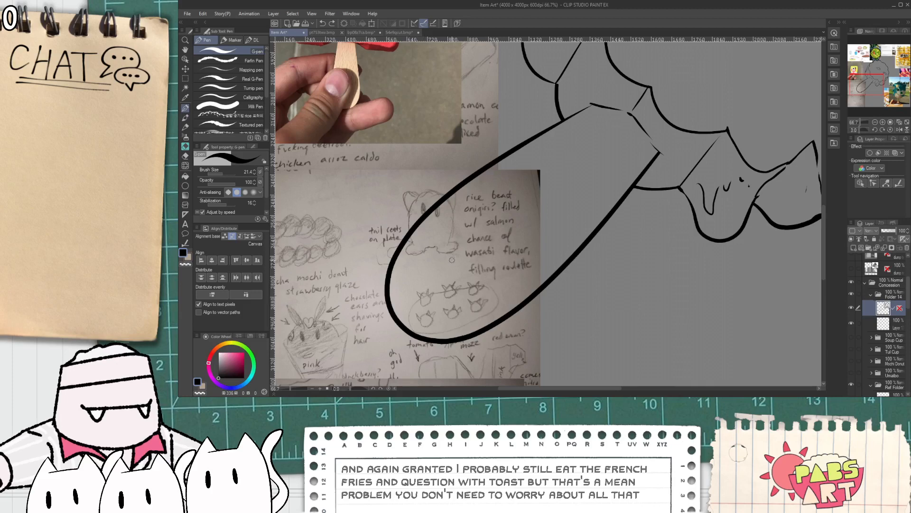
drag(452, 260, 451, 262)
key(ctrl+z)
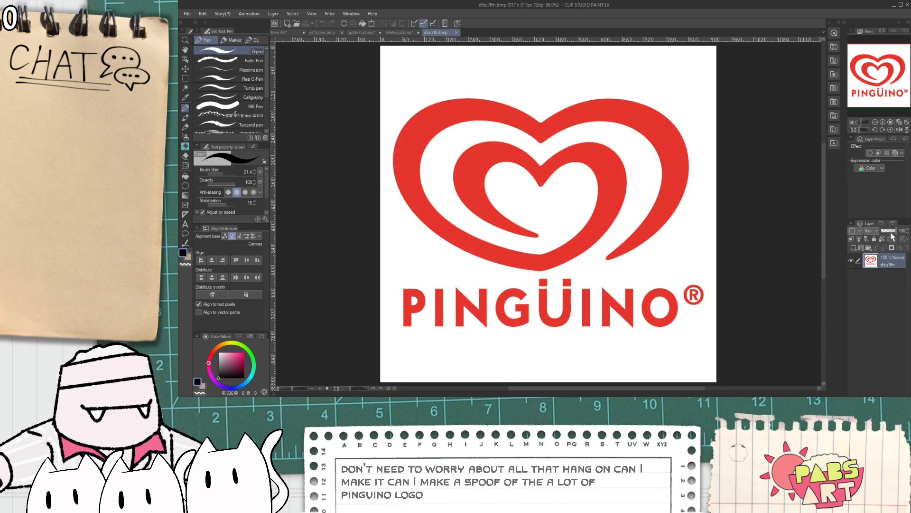
- Lower the Pingüino logo layer's opacity to 31% and add a new empty layer above it for sketching
drag(891, 236, 872, 246)
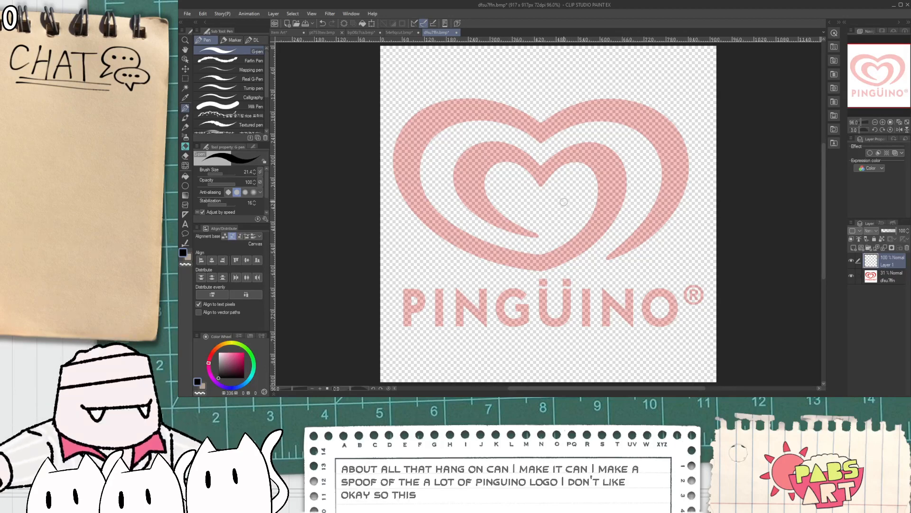
key(space)
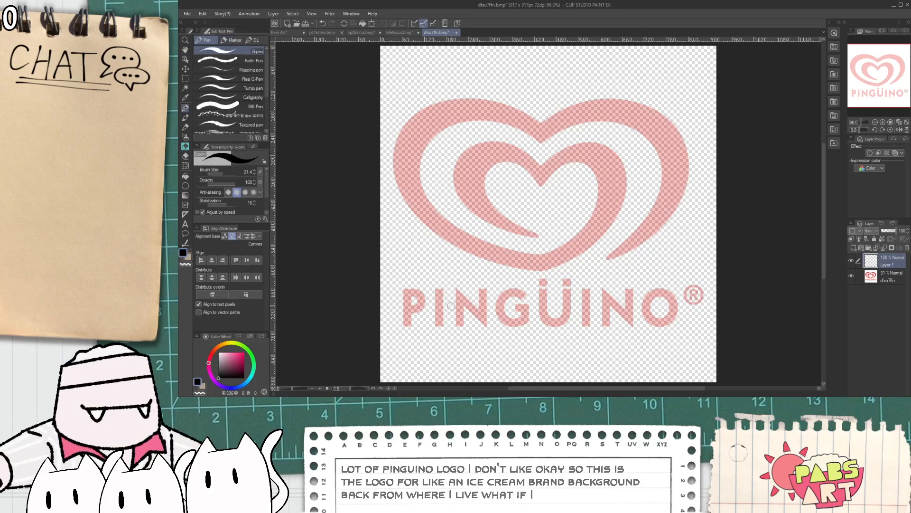
- Try starting strokes over the logo's letter P and the outer heart's left lobe
drag(407, 288, 408, 340)
key(ctrl+z)
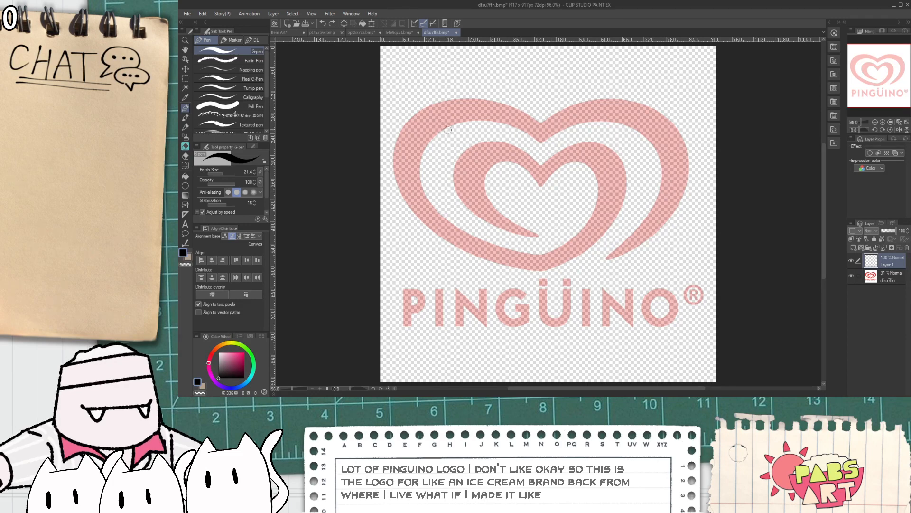
mouse_move(448, 129)
mouse_down()
mouse_move(524, 151)
mouse_move(488, 193)
mouse_move(539, 252)
mouse_move(433, 211)
mouse_move(397, 170)
mouse_up()
key(ctrl+z)
key(ctrl+z)
- Try sketching a hooked, beak-like outline over the logo's inner heart
mouse_move(484, 149)
mouse_down()
mouse_move(542, 195)
mouse_move(508, 214)
mouse_up()
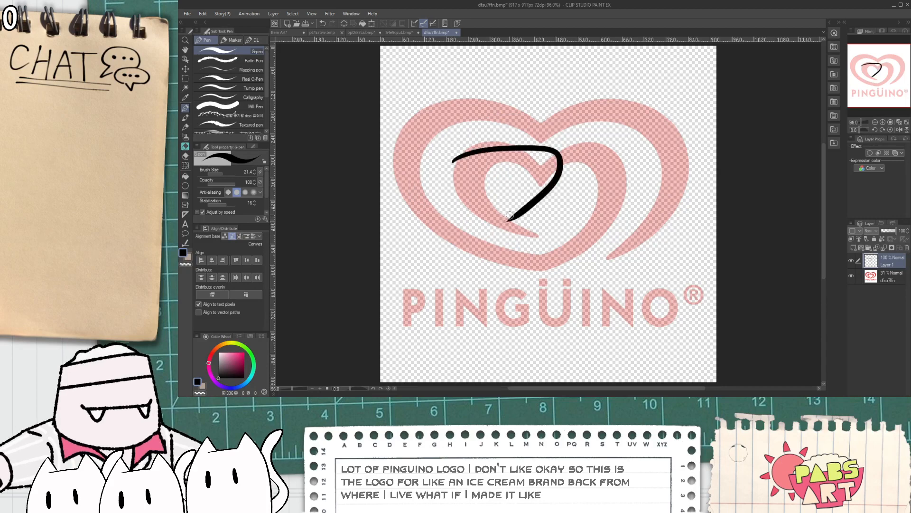
mouse_move(452, 161)
mouse_down()
mouse_move(556, 131)
mouse_move(586, 183)
mouse_up()
key(ctrl+z)
key(ctrl+z)
mouse_move(527, 237)
mouse_down()
mouse_move(531, 204)
mouse_move(509, 181)
mouse_move(469, 171)
mouse_move(523, 162)
mouse_move(560, 219)
mouse_up()
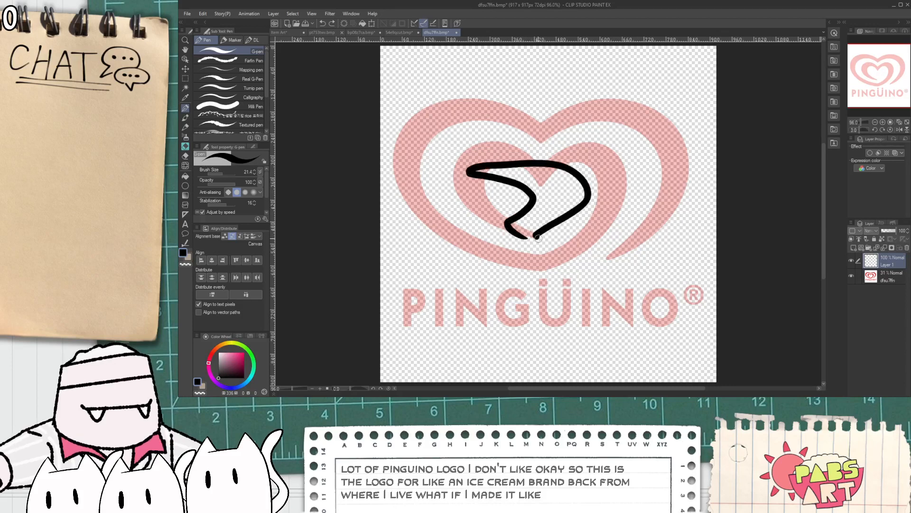
mouse_move(533, 259)
mouse_down()
mouse_move(392, 189)
mouse_move(440, 125)
mouse_move(581, 165)
mouse_up()
key(ctrl+z)
key(ctrl+z)
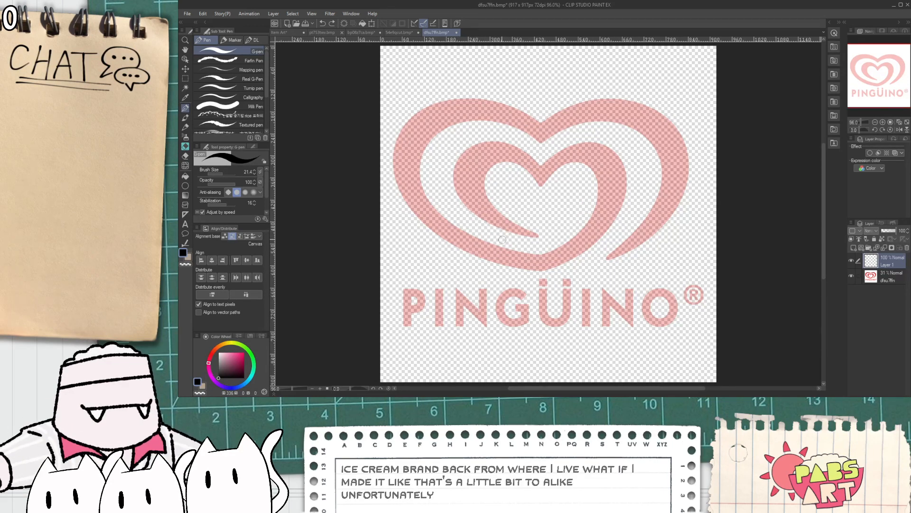
- Draw a tall teardrop-shaped lobe outline over the outer heart's left side, tapering toward the heart's bottom point
drag(520, 268, 449, 195)
key(ctrl+z)
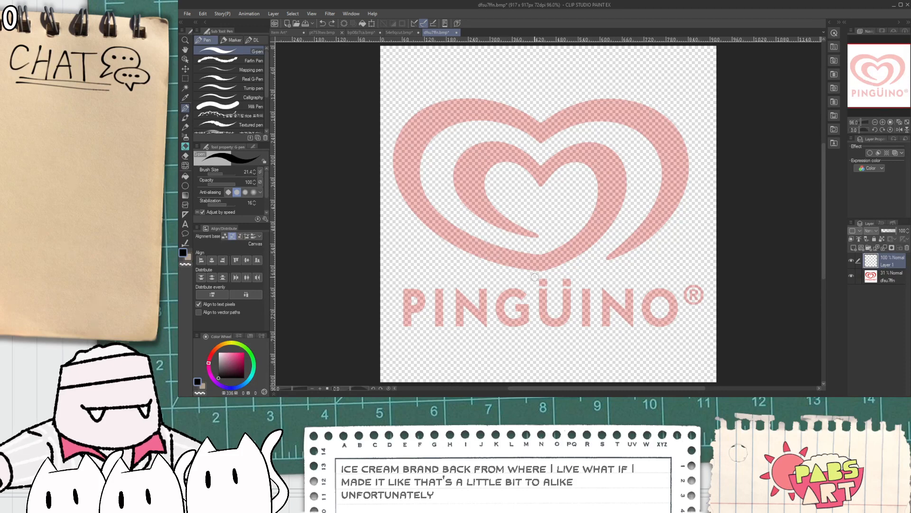
mouse_move(539, 269)
mouse_down()
mouse_move(485, 252)
mouse_move(447, 95)
mouse_move(469, 190)
mouse_up()
key(ctrl+z)
mouse_move(527, 264)
mouse_down()
mouse_move(488, 255)
mouse_move(474, 97)
mouse_move(473, 223)
mouse_move(511, 260)
mouse_move(408, 210)
mouse_move(522, 255)
mouse_up()
key(ctrl+z)
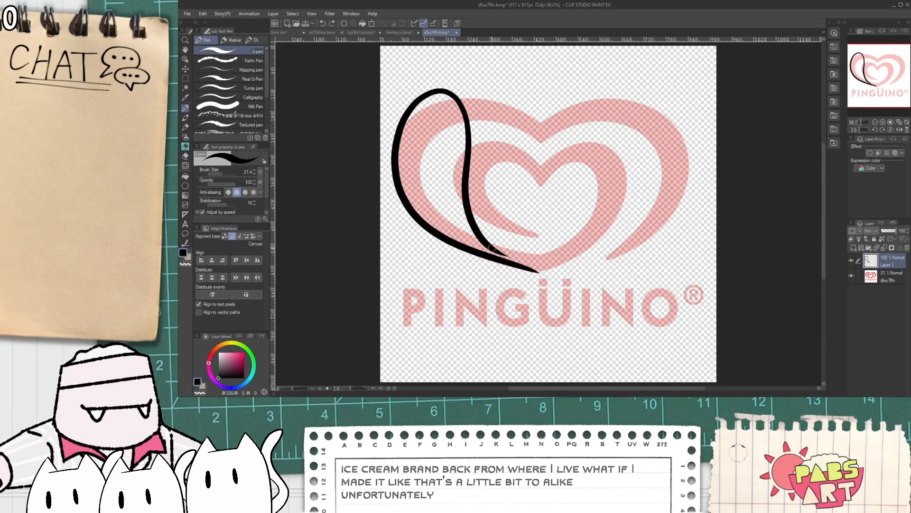
- Close the teardrop's lower end with a curved stroke that hooks around the heart's bottom point
key(ctrl+z)
mouse_move(477, 223)
mouse_down()
mouse_move(539, 273)
mouse_move(468, 210)
mouse_move(532, 272)
mouse_up()
key(ctrl+z)
key(ctrl+z)
drag(463, 209, 536, 260)
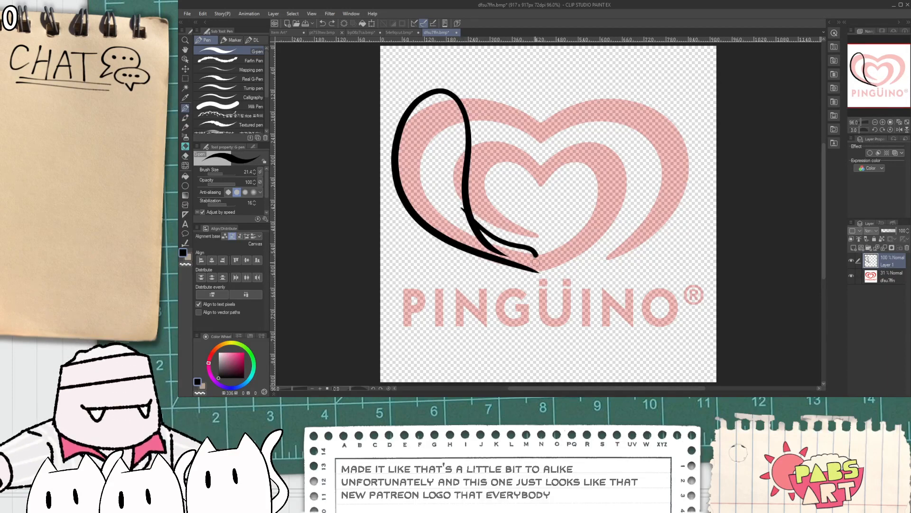
key(ctrl+z)
mouse_move(477, 229)
mouse_down()
mouse_move(461, 199)
mouse_move(531, 274)
mouse_up()
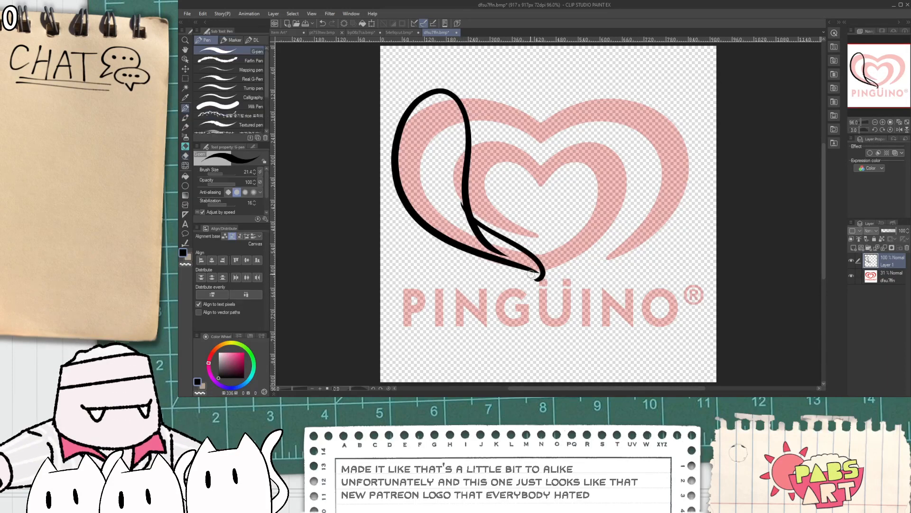
- Trim the hooked tip of the teardrop outline with the Hard eraser
key(ctrl+alt+0)
key(e)
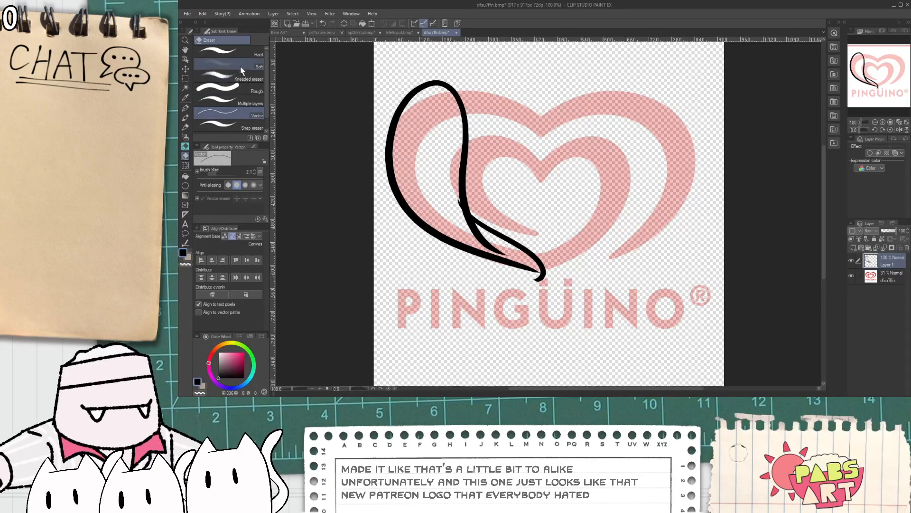
click(228, 51)
scroll(553, 311, up, 2)
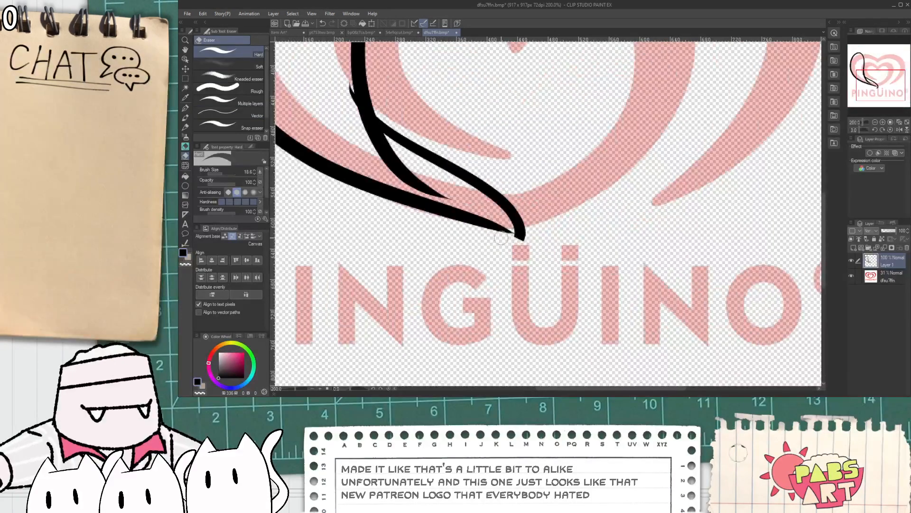
- Hide the Pingüino logo layer and fill the outlined teardrop lobe black with Area scaling set to 1
key(g)
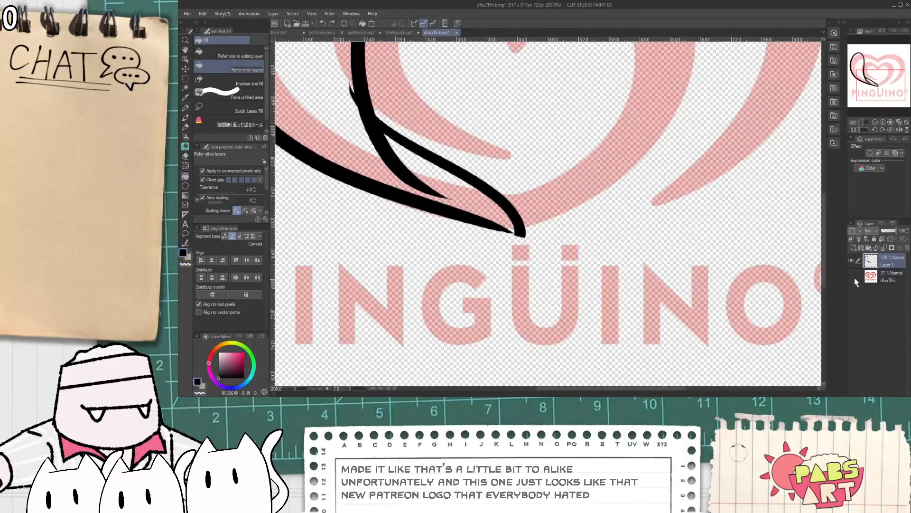
click(853, 277)
key(ctrl+alt+0)
click(437, 143)
key(ctrl+z)
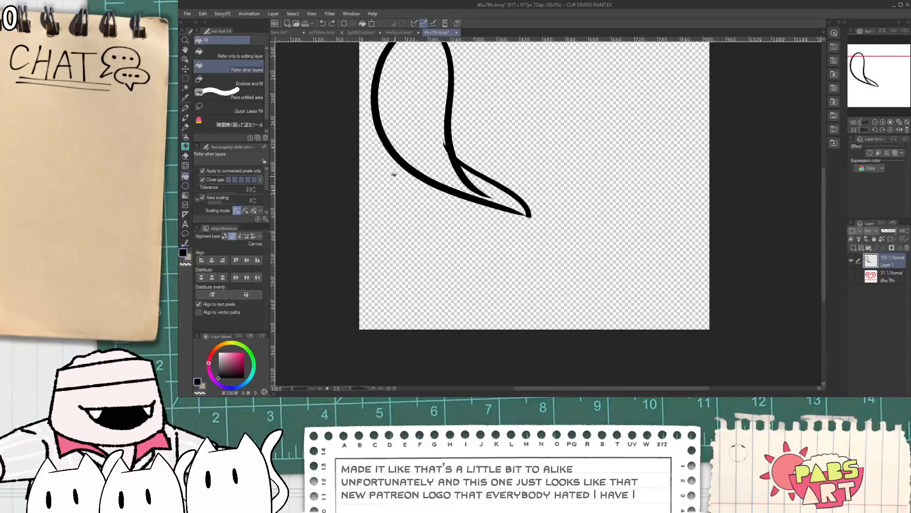
click(254, 199)
click(421, 150)
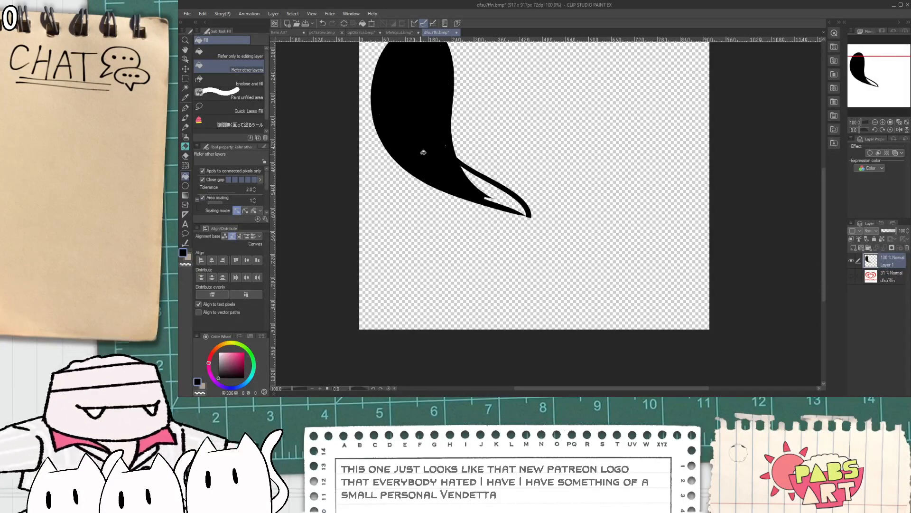
click(502, 196)
click(511, 202)
- Paint over the unfilled specks inside the black lobe with the G-pen
scroll(510, 202, up, 2)
key(p)
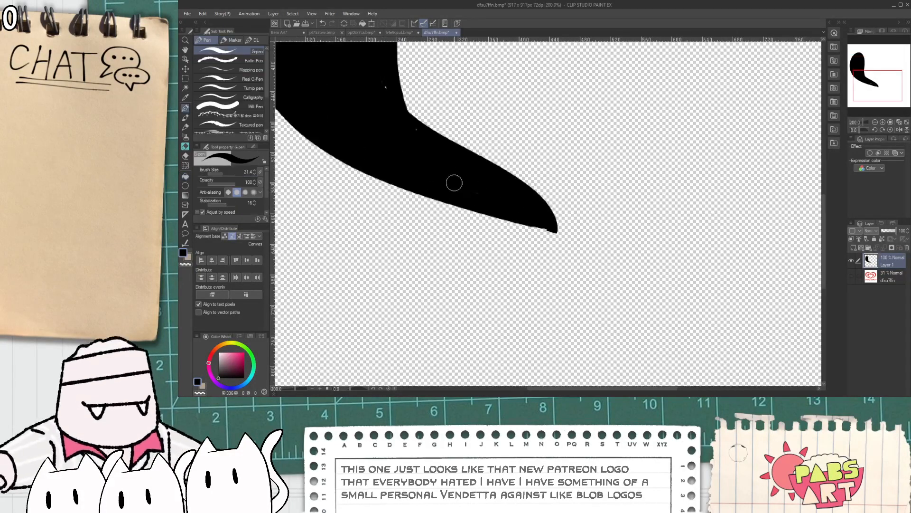
drag(370, 47, 431, 138)
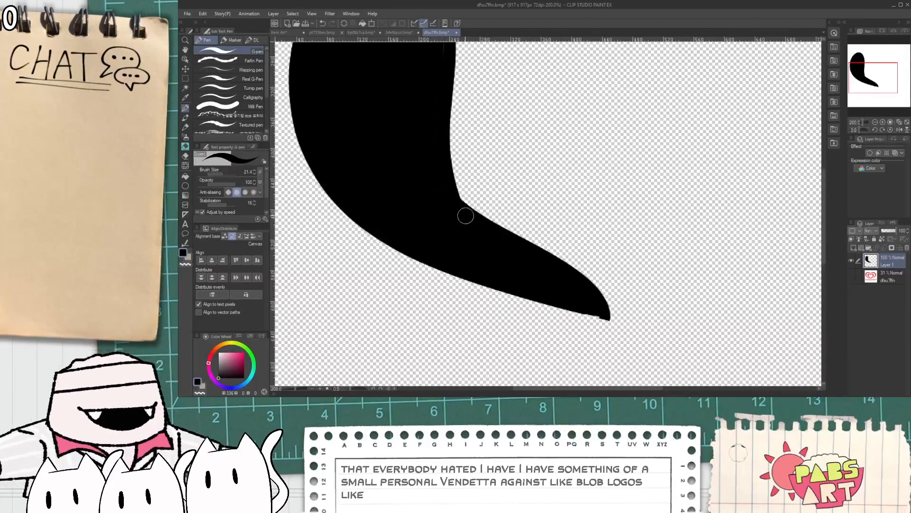
scroll(465, 216, down, 2)
scroll(598, 271, up, 2)
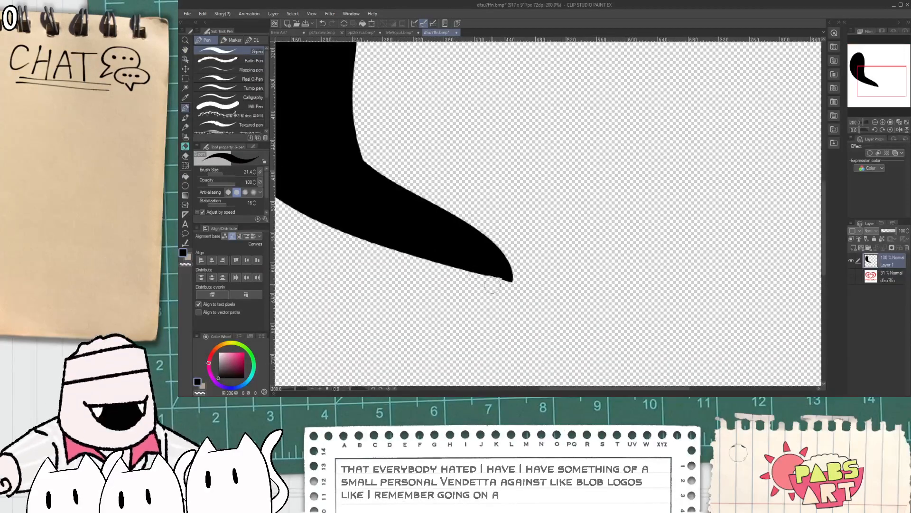
- Clean up the black lobe's tip with the Hard eraser and show the Pingüino logo layer again
scroll(492, 285, up, 2)
key(e)
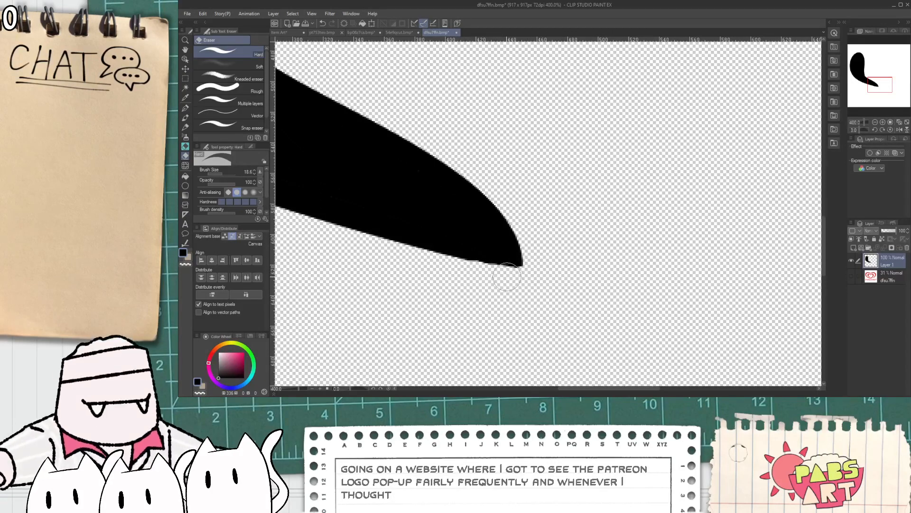
mouse_move(507, 277)
mouse_down()
mouse_move(538, 258)
mouse_move(528, 268)
mouse_move(530, 259)
mouse_up()
scroll(536, 266, down, 5)
click(852, 277)
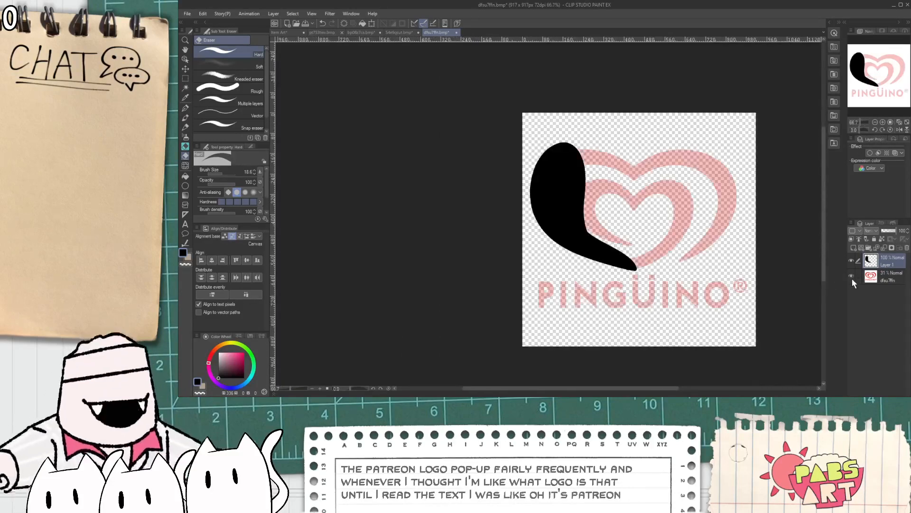
- Try starting a second lobe with G-pen strokes over the inner heart's left side
scroll(588, 229, up, 3)
key(p)
mouse_move(588, 229)
mouse_down()
mouse_move(567, 189)
mouse_move(664, 234)
mouse_up()
key(ctrl+z)
drag(597, 242, 672, 202)
key(ctrl+z)
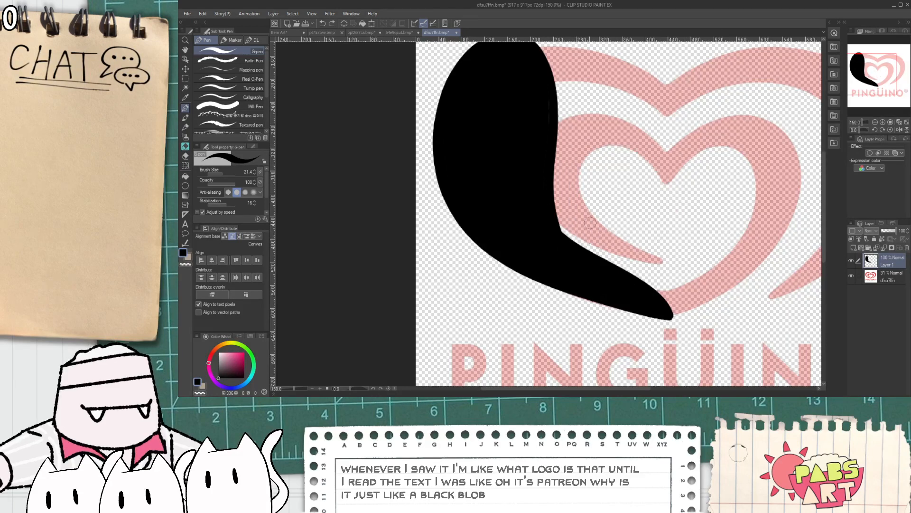
mouse_move(598, 240)
mouse_down()
mouse_move(622, 143)
mouse_move(670, 205)
mouse_up()
key(ctrl+z)
- Draw a narrow looped lobe outline over the inner heart beside the black lobe, and try strokes for its lower edge
mouse_move(578, 228)
mouse_down()
mouse_move(557, 186)
mouse_move(672, 267)
mouse_up()
mouse_move(588, 235)
mouse_down()
mouse_move(634, 256)
mouse_move(677, 290)
mouse_up()
key(ctrl+z)
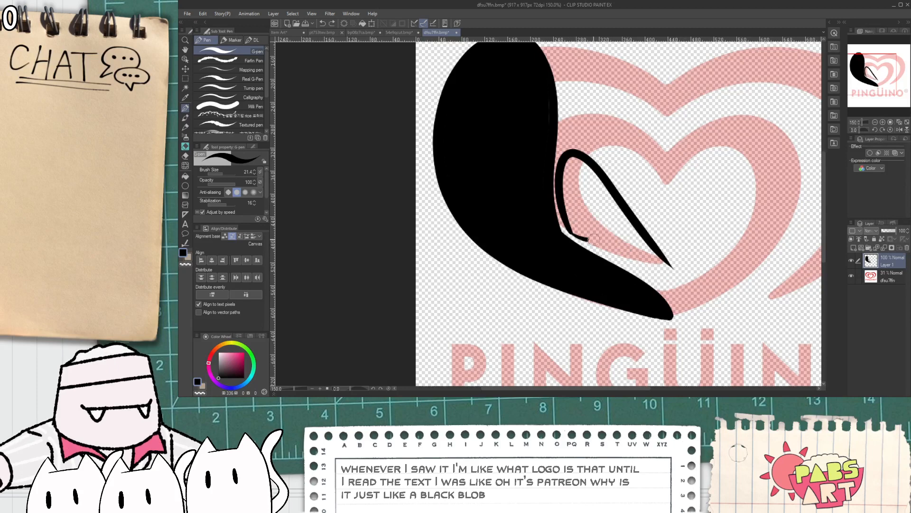
drag(594, 239, 671, 303)
key(ctrl+z)
key(ctrl+z)
mouse_move(593, 239)
mouse_down()
mouse_move(574, 188)
mouse_move(670, 292)
mouse_up()
key(ctrl+z)
- Draw the small lobe's folded inner line and its lower edge, following the large black lobe down to its tip
mouse_move(572, 233)
mouse_down()
mouse_move(594, 233)
mouse_move(596, 217)
mouse_move(636, 266)
mouse_move(622, 259)
mouse_move(667, 303)
mouse_move(642, 267)
mouse_move(683, 313)
mouse_up()
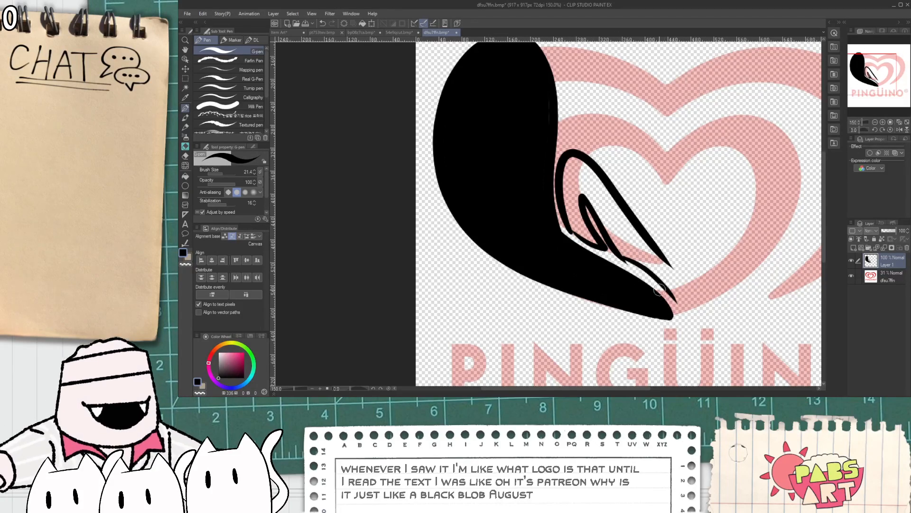
key(ctrl+z)
drag(615, 251, 673, 308)
key(ctrl+z)
mouse_move(619, 256)
mouse_down()
mouse_move(660, 285)
mouse_move(677, 316)
mouse_up()
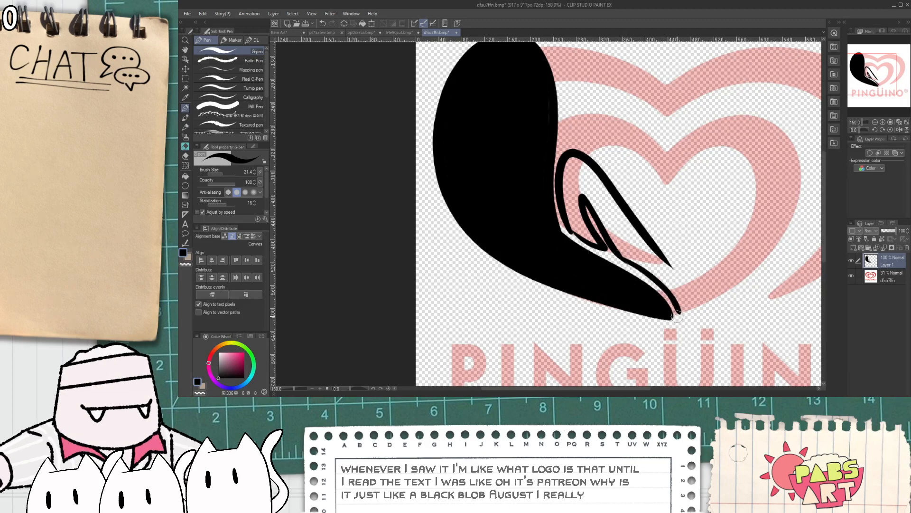
- Extend the small lobe's right edge down and close it with a rounded tip beside the large lobe's tip
drag(660, 257, 682, 294)
key(ctrl+z)
drag(663, 257, 681, 291)
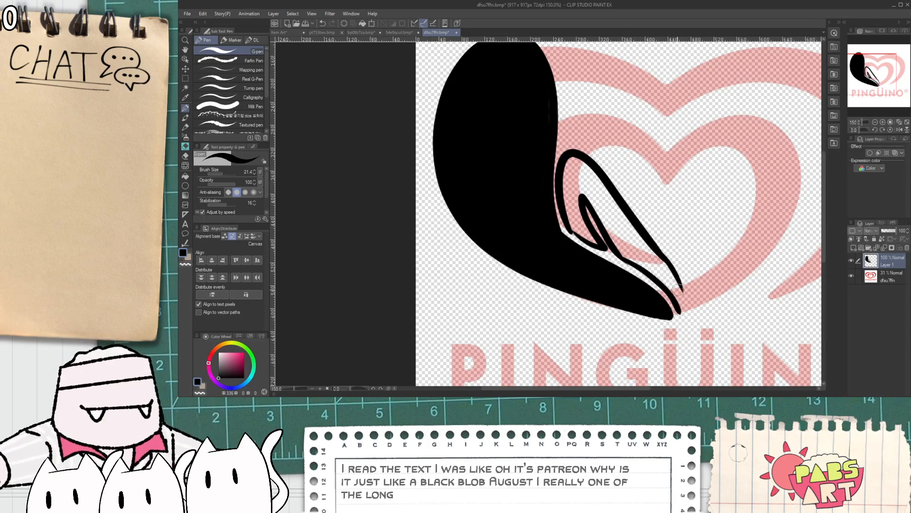
key(ctrl+z)
mouse_move(662, 259)
mouse_down()
mouse_move(680, 284)
mouse_move(682, 315)
mouse_move(679, 281)
mouse_move(679, 309)
mouse_move(682, 289)
mouse_move(683, 313)
mouse_up()
key(ctrl+z)
key(ctrl+z)
key(ctrl+z)
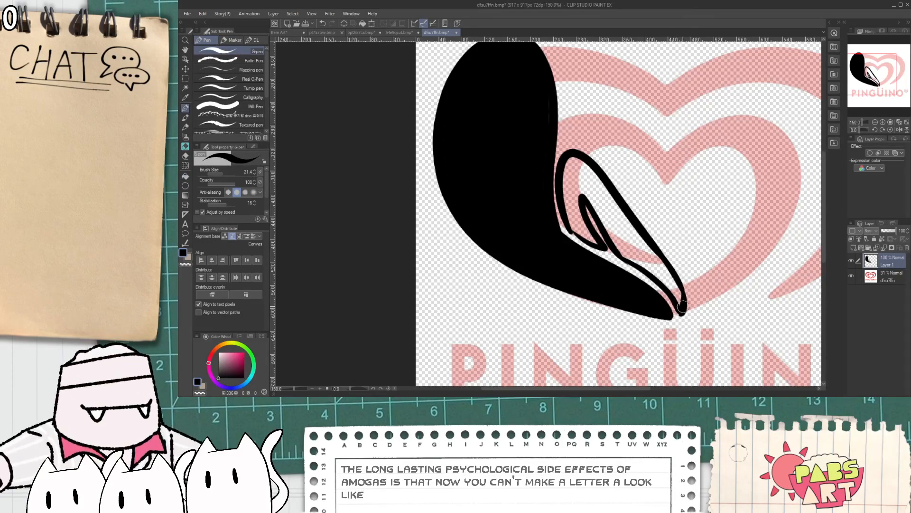
- Hide the Pingüino logo layer and fill the small lobe black
click(850, 276)
click(620, 229)
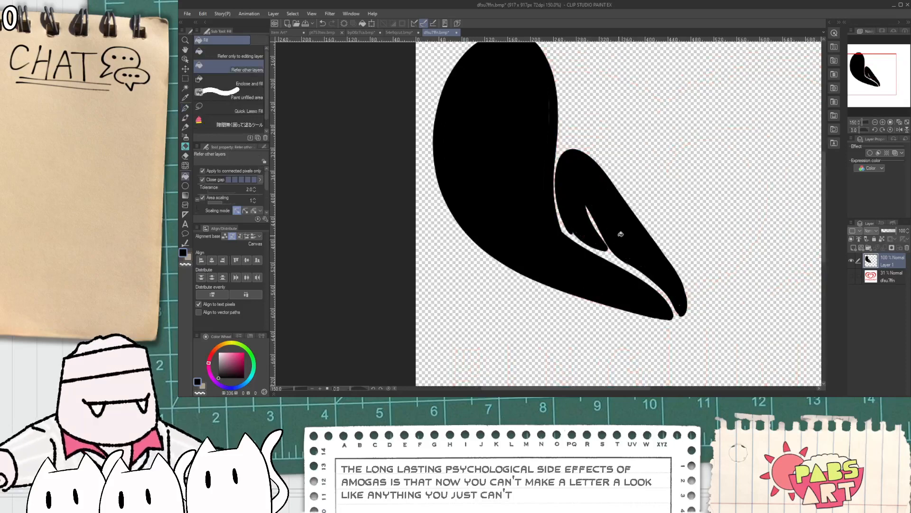
scroll(620, 230, up, 5)
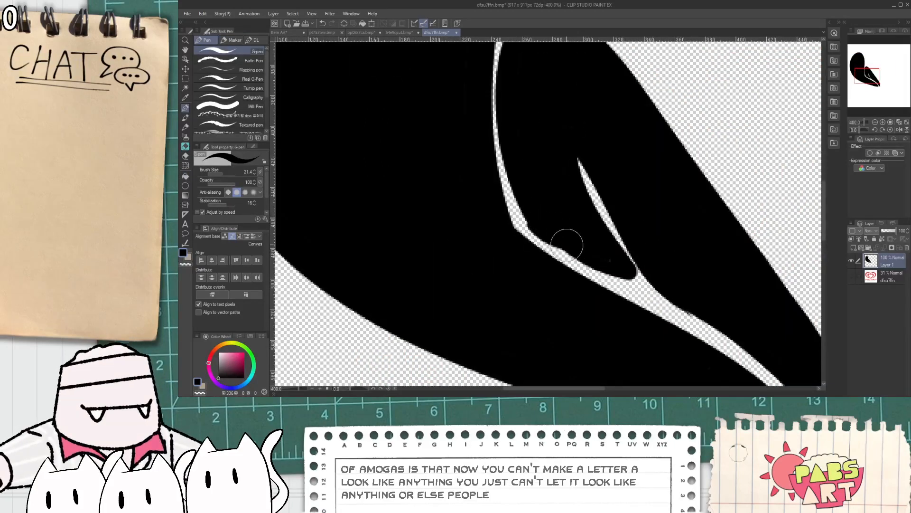
- Try painting a white oval visor and a black backpack-like mark on the small lobe
scroll(567, 244, down, 3)
key(x)
drag(544, 180, 567, 173)
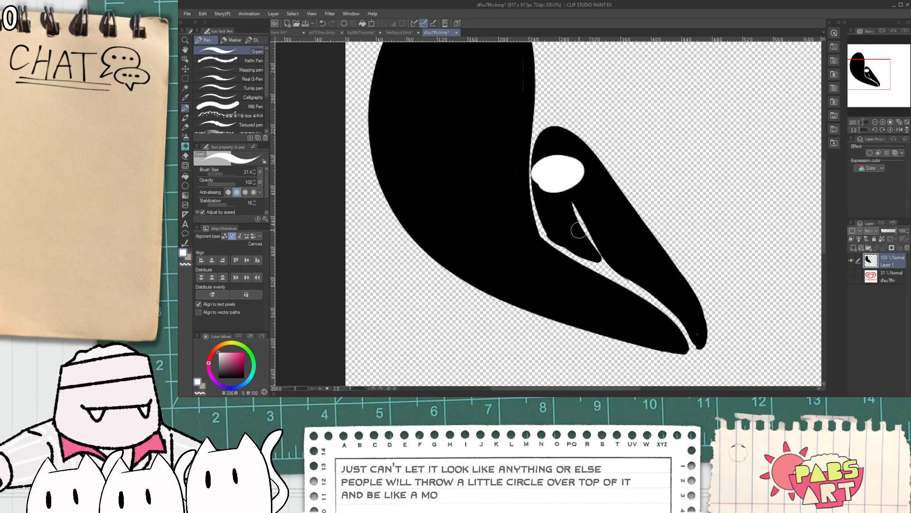
key(x)
mouse_move(604, 163)
mouse_down()
mouse_move(639, 208)
mouse_move(625, 192)
mouse_up()
key(ctrl+z)
key(ctrl+z)
key(ctrl+z)
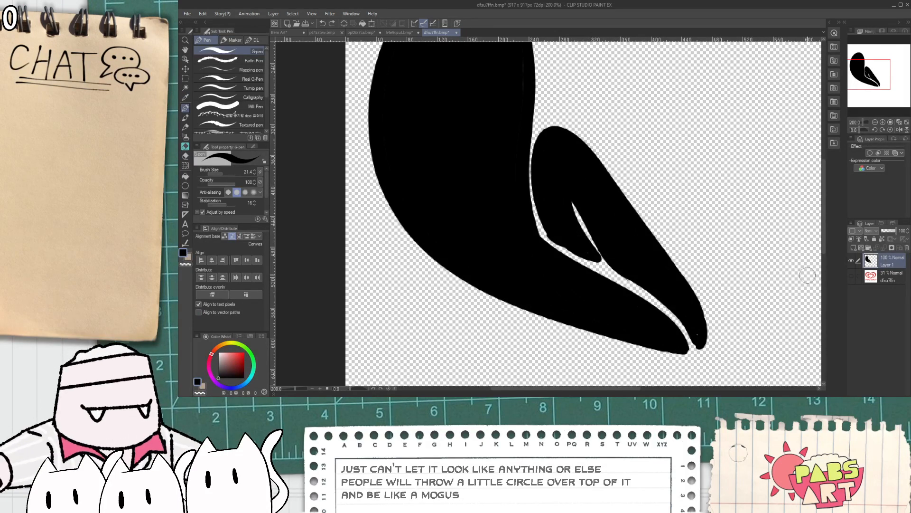
- Show the Pingüino logo layer again and try erasing along the gap between the two black lobes
scroll(806, 275, down, 4)
click(851, 275)
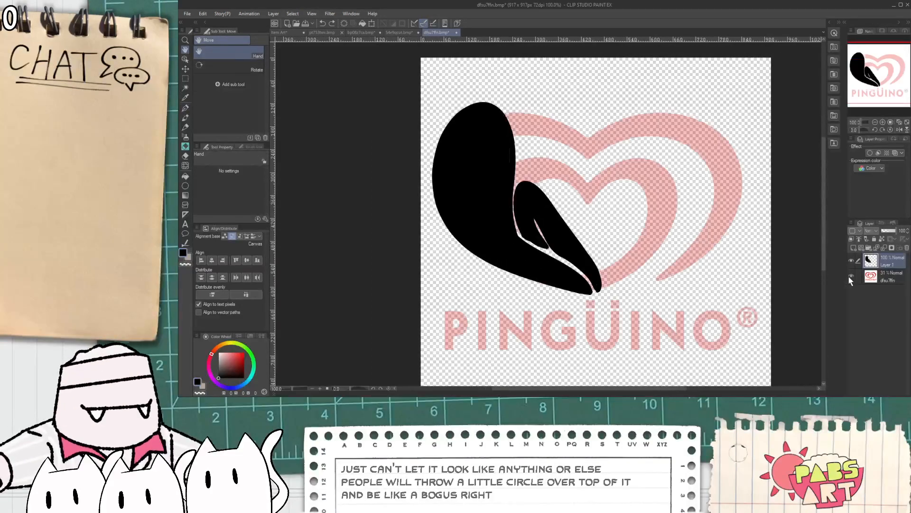
scroll(502, 288, up, 6)
key(e)
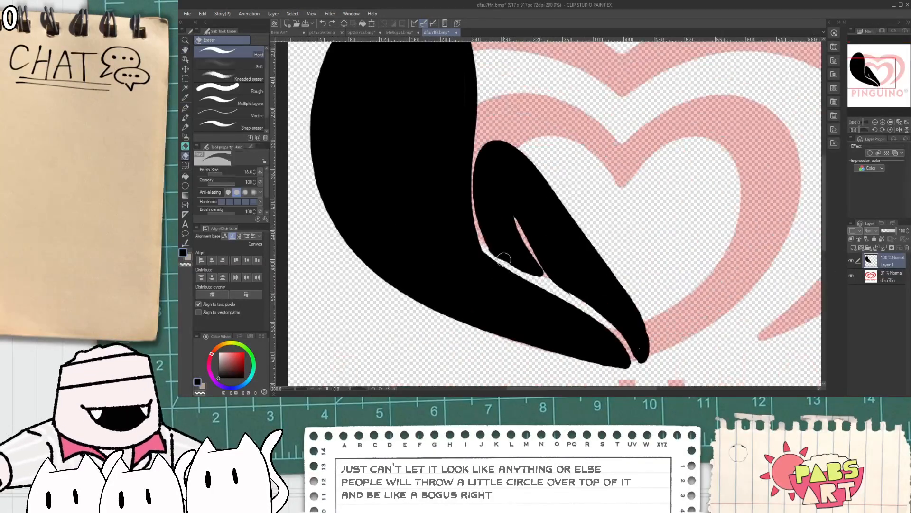
drag(487, 245, 478, 88)
key(ctrl+z)
- Erase along the small lobe's left edge to widen and smooth the gap beside the large black lobe
key(space)
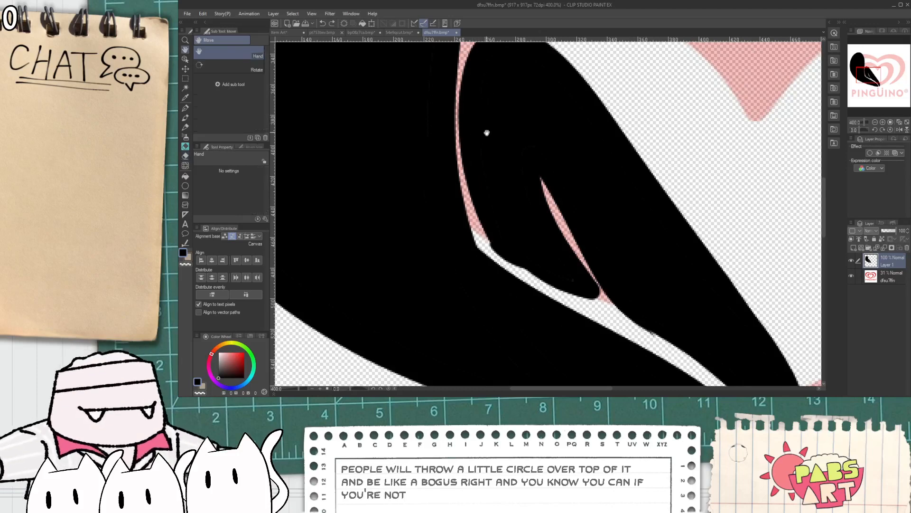
drag(503, 206, 517, 272)
drag(494, 311, 480, 134)
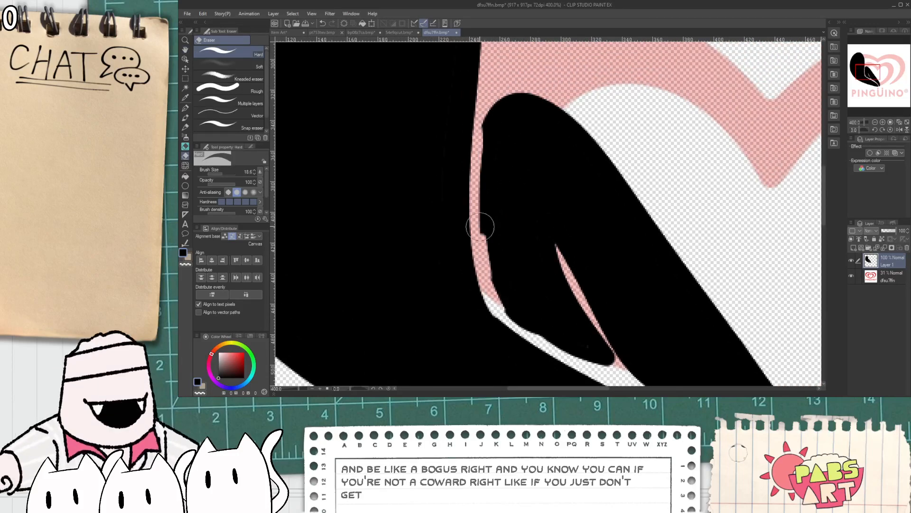
mouse_move(483, 226)
mouse_down()
mouse_move(507, 90)
mouse_move(480, 171)
mouse_move(483, 117)
mouse_move(485, 148)
mouse_move(497, 92)
mouse_move(502, 122)
mouse_move(483, 122)
mouse_move(481, 136)
mouse_move(492, 85)
mouse_move(483, 131)
mouse_move(495, 105)
mouse_up()
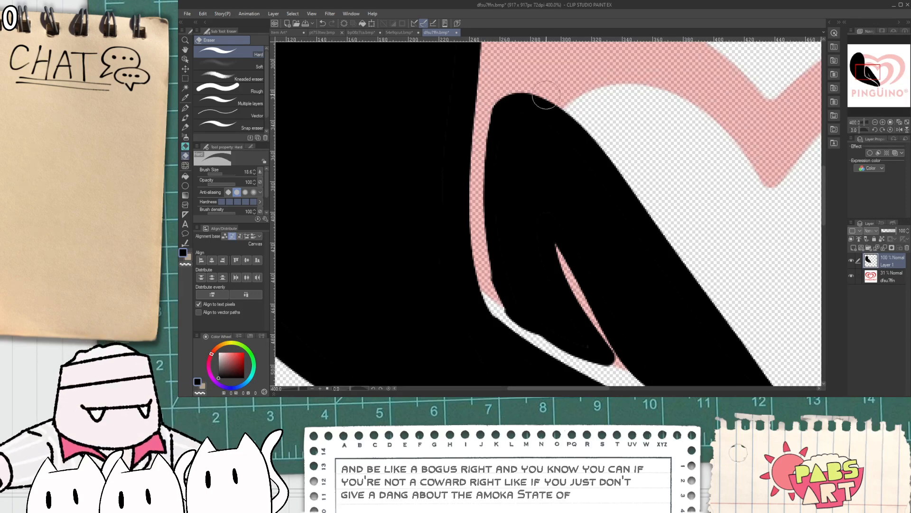
mouse_move(481, 183)
mouse_down()
mouse_move(496, 291)
mouse_move(455, 253)
mouse_move(515, 316)
mouse_up()
key(ctrl+z)
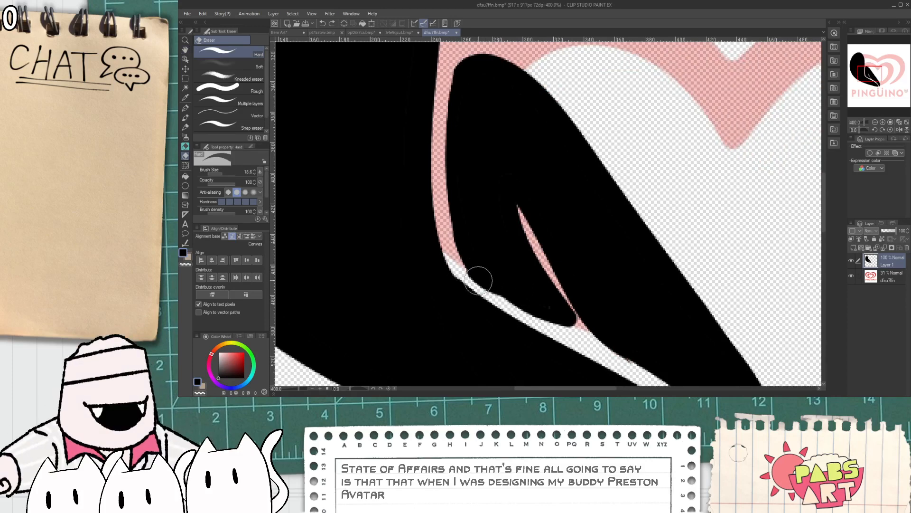
key(p)
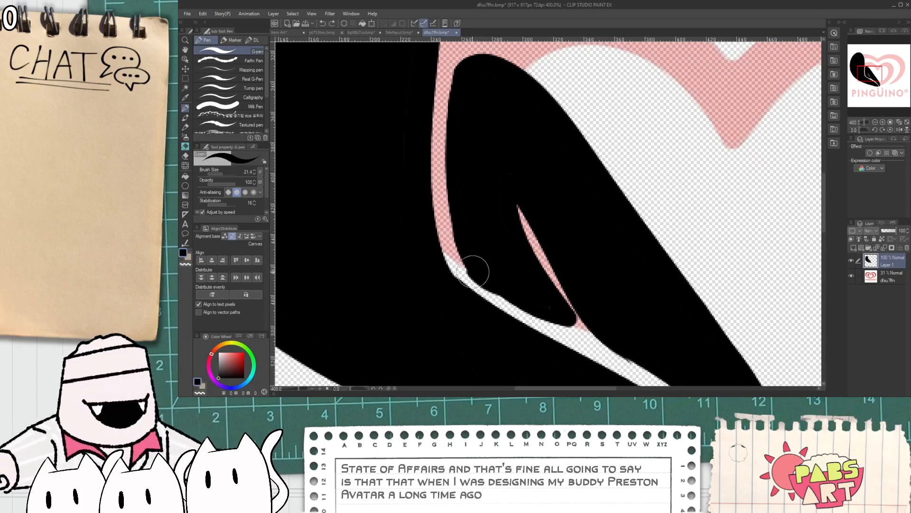
- Erase a wider notch with a rounded top into the small black lobe and clear the leftover slivers inside it
key(e)
drag(588, 331, 513, 217)
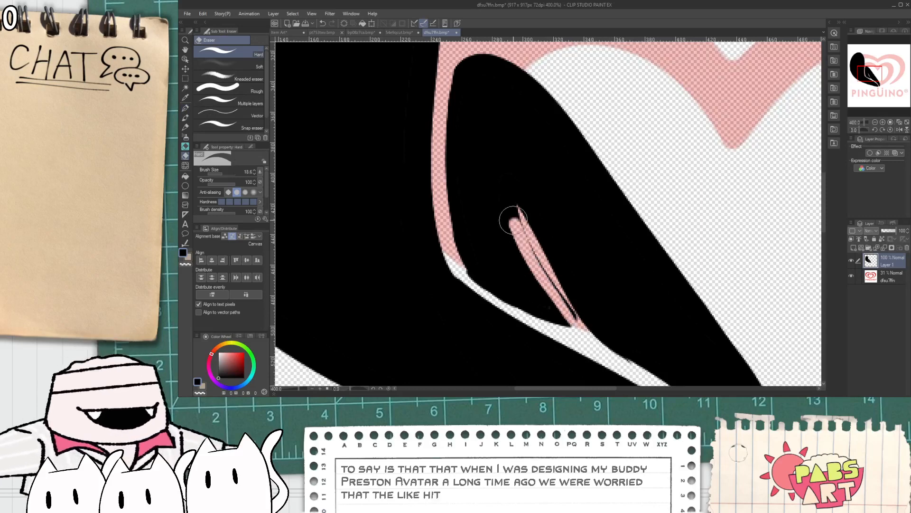
key(ctrl+z)
mouse_move(584, 332)
mouse_down()
mouse_move(524, 246)
mouse_move(520, 178)
mouse_move(605, 346)
mouse_up()
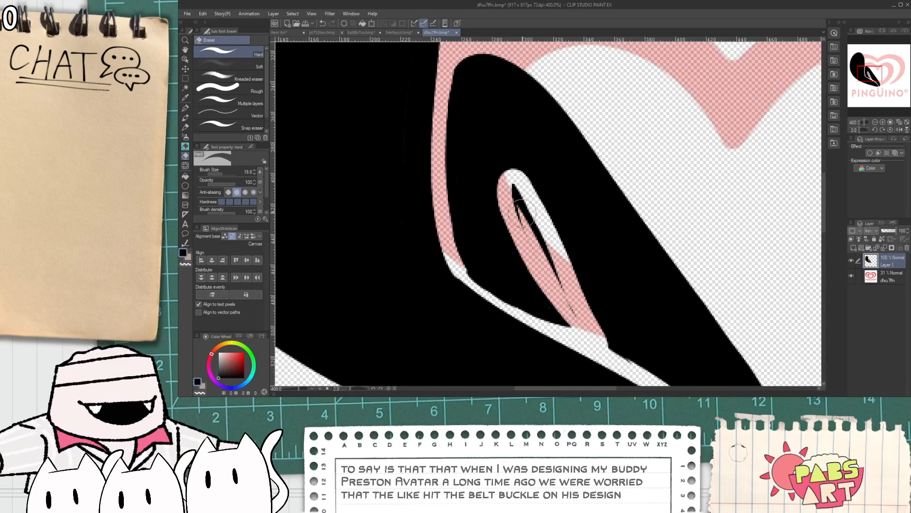
drag(517, 199, 561, 293)
key(p)
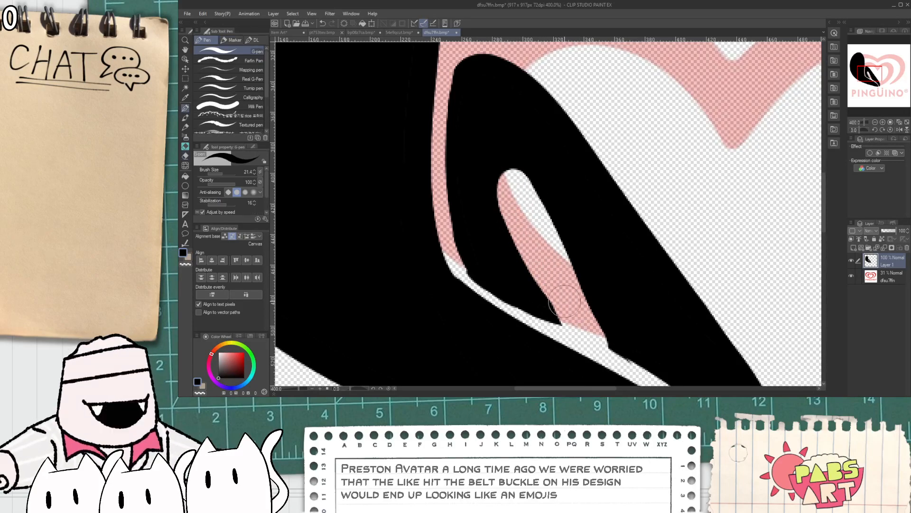
key(ctrl+z)
mouse_move(493, 207)
mouse_down()
mouse_move(540, 180)
mouse_move(636, 345)
mouse_move(608, 337)
mouse_move(523, 174)
mouse_move(490, 171)
mouse_up()
key(ctrl+z)
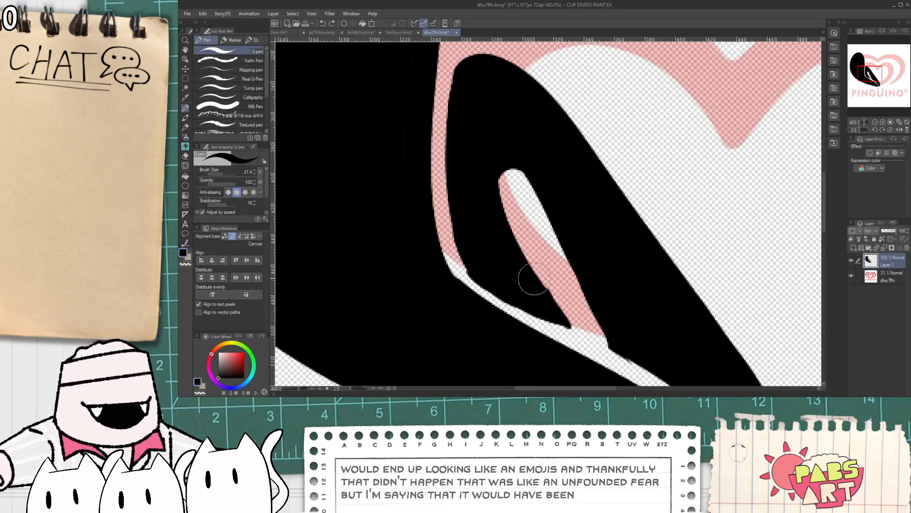
- Paint along both sides of the notch in the small black lobe to narrow it to a pointed top
drag(533, 280, 494, 183)
drag(524, 172, 616, 341)
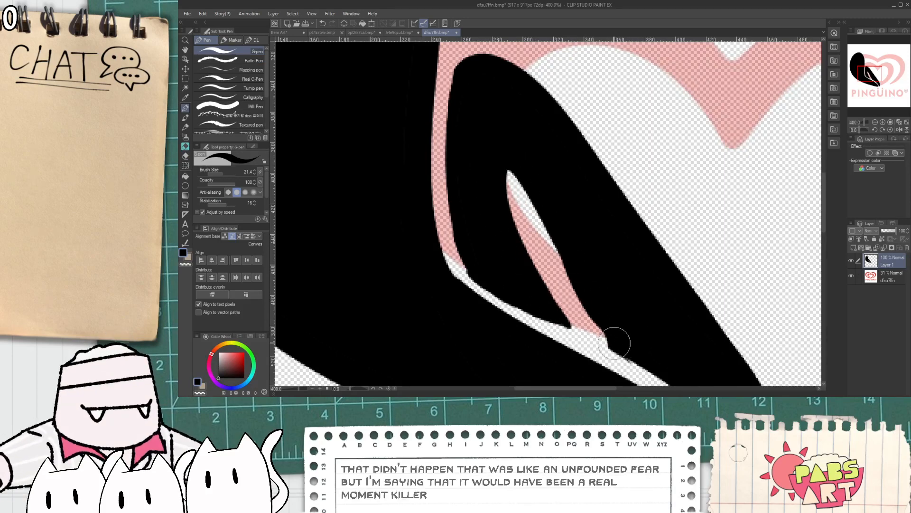
key(ctrl+z)
drag(551, 232, 612, 338)
scroll(605, 324, down, 2)
scroll(601, 320, down, 4)
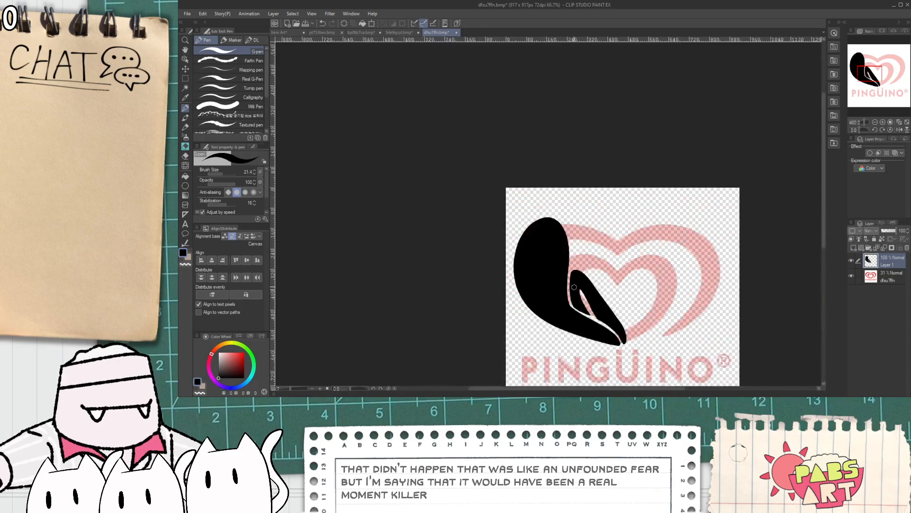
- Outline the upper bowl, left edge and start of the lower stem of a large slanted letter B beside the lobes
scroll(505, 165, up, 3)
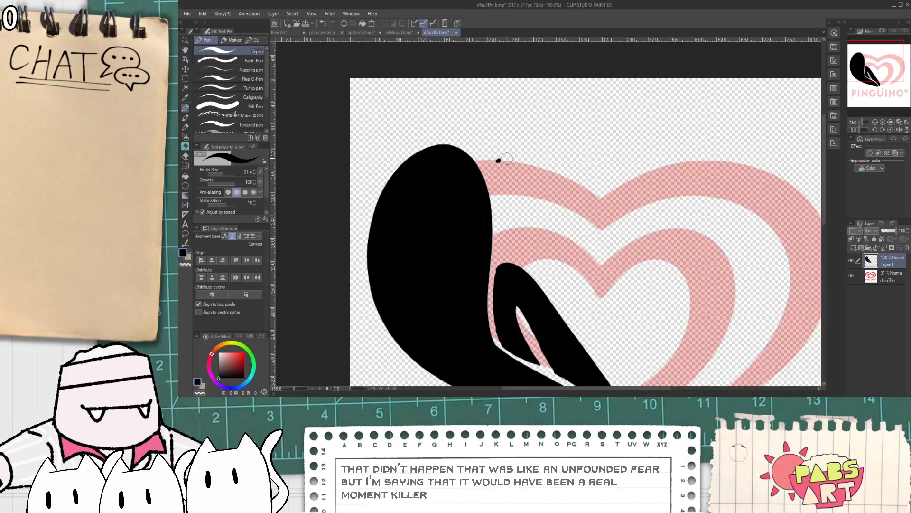
drag(506, 158, 644, 294)
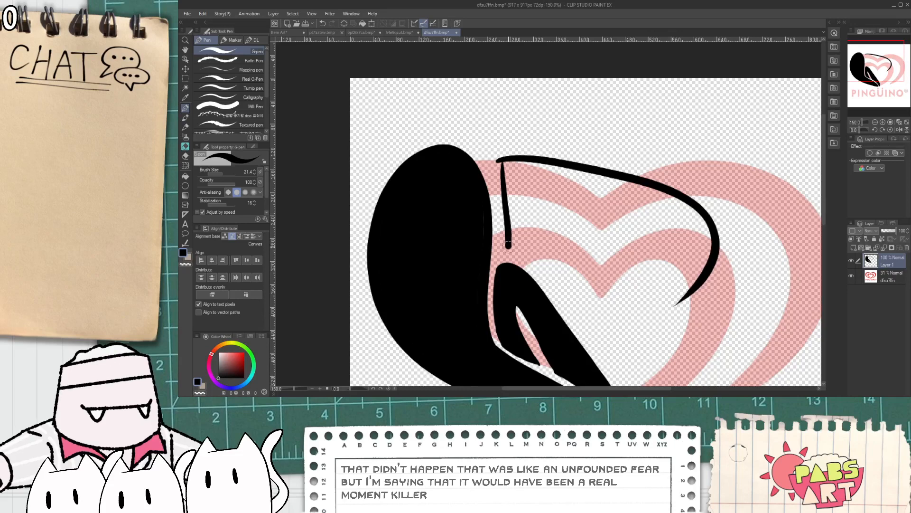
key(ctrl+z)
drag(495, 160, 509, 245)
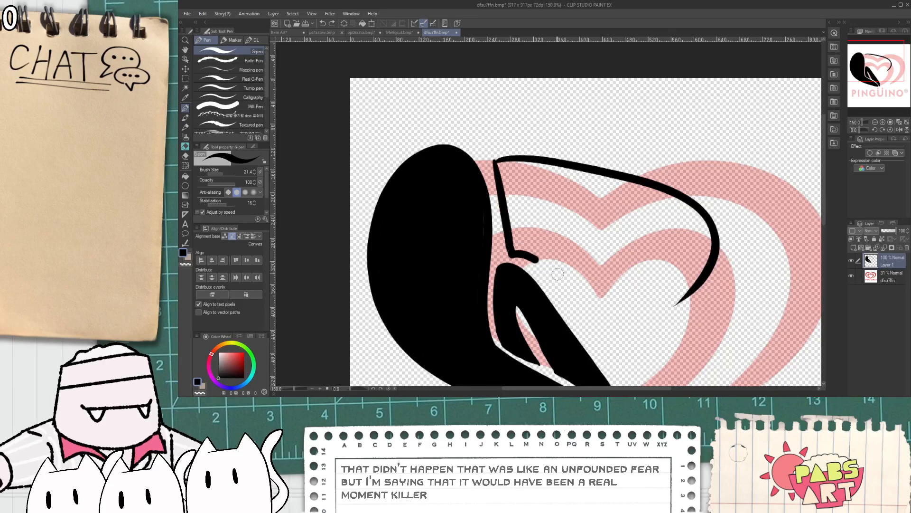
drag(558, 274, 597, 314)
key(ctrl+minus)
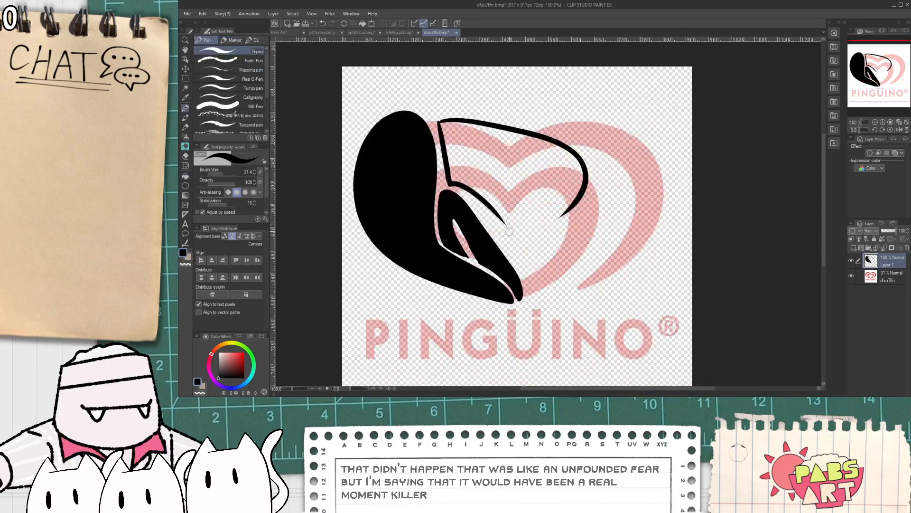
scroll(509, 231, up, 1)
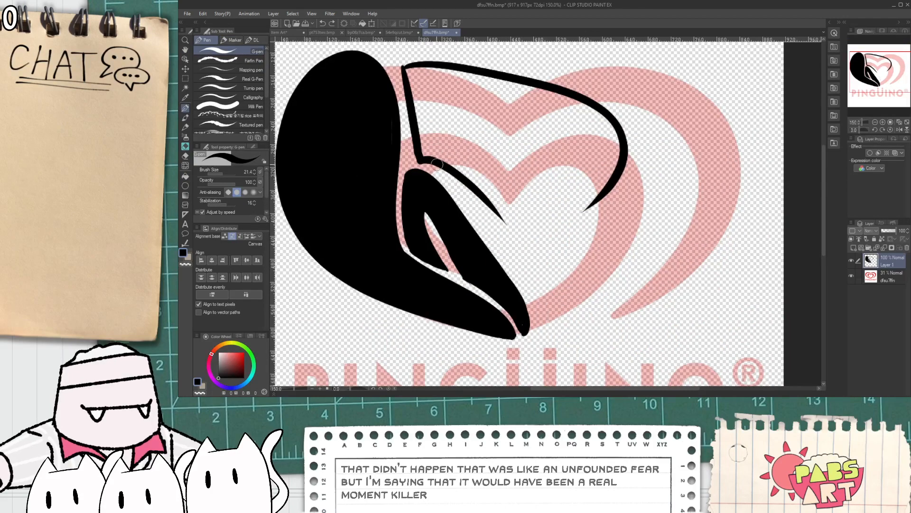
- Draw the B's long stem edge down alongside the small lobe to a bottom point near the lobe's tip
drag(495, 211, 550, 299)
key(ctrl+z)
drag(501, 220, 542, 309)
key(ctrl+z)
mouse_move(446, 170)
mouse_down()
mouse_move(545, 335)
mouse_move(530, 304)
mouse_move(552, 332)
mouse_move(542, 327)
mouse_move(585, 246)
mouse_up()
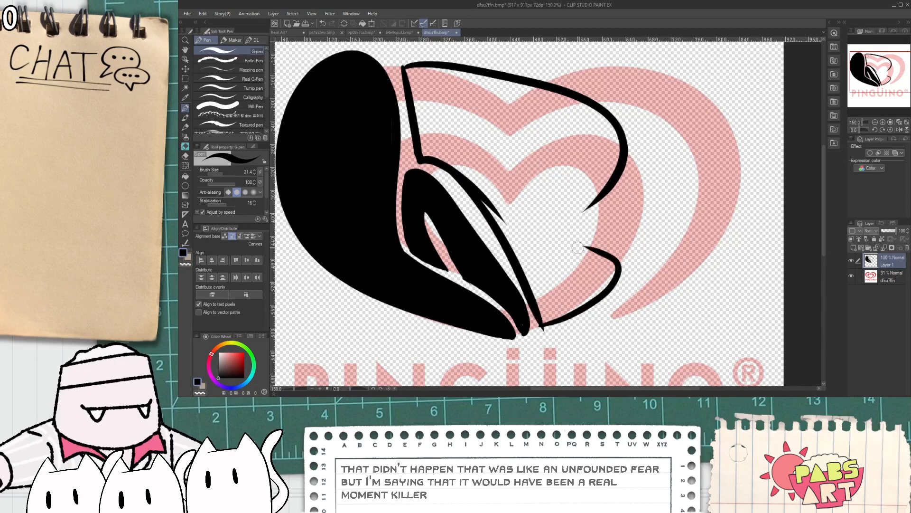
- Redraw the B's lower bowl larger, reaching up to the upper bowl, and outline the B's two inner counters
key(ctrl+z)
mouse_move(541, 325)
mouse_down()
mouse_move(579, 311)
mouse_move(572, 213)
mouse_up()
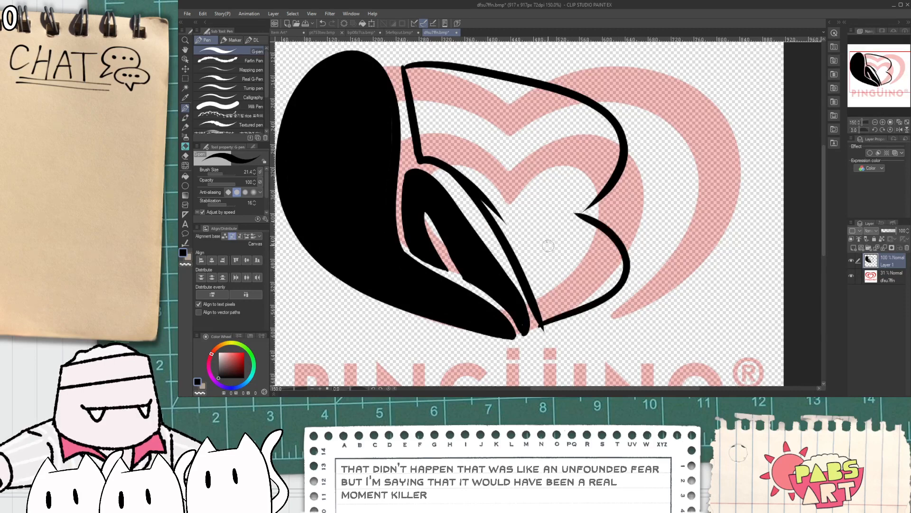
drag(551, 245, 563, 294)
mouse_move(523, 194)
mouse_down()
mouse_move(514, 109)
mouse_move(539, 201)
mouse_up()
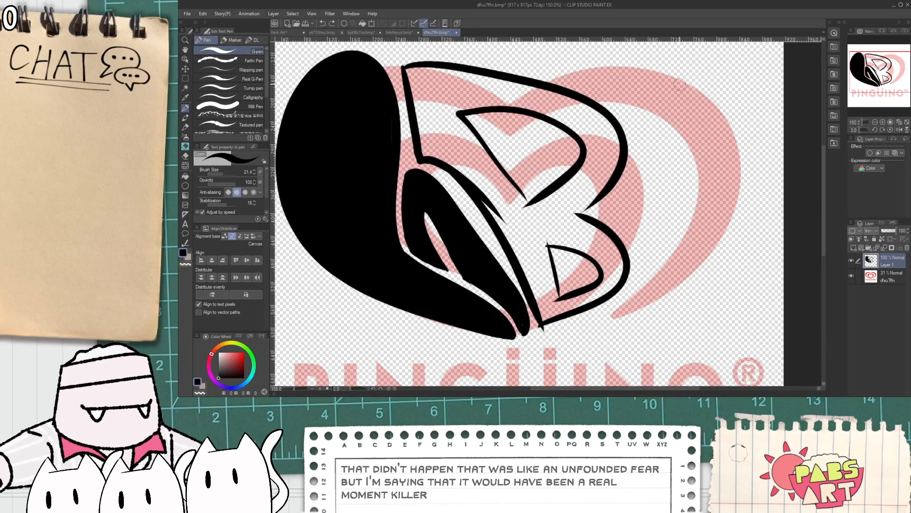
- Draw the outer arc of a letter S over the heart's right side and try rounded inner curves beside the B
drag(638, 68, 740, 147)
mouse_move(638, 67)
mouse_down()
mouse_move(631, 85)
mouse_move(672, 187)
mouse_move(630, 182)
mouse_up()
key(ctrl+z)
mouse_move(611, 75)
mouse_down()
mouse_move(662, 157)
mouse_move(613, 219)
mouse_up()
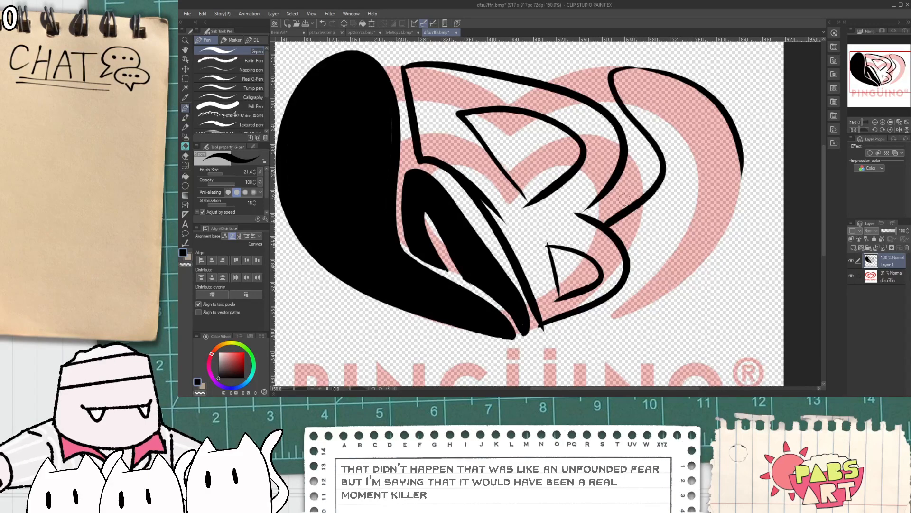
key(ctrl+z)
mouse_move(627, 105)
mouse_down()
mouse_move(678, 195)
mouse_move(624, 206)
mouse_up()
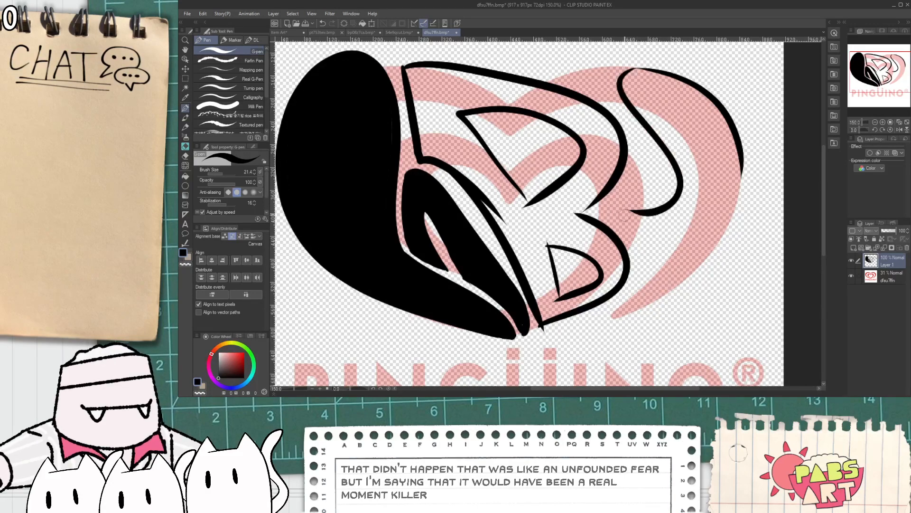
key(ctrl+z)
- Try a longer pointed tip for the S with an inner curve sweeping down inside the heart's right side
mouse_move(641, 68)
mouse_down()
mouse_move(659, 207)
mouse_move(643, 208)
mouse_move(636, 65)
mouse_move(712, 164)
mouse_move(716, 239)
mouse_up()
key(ctrl+z)
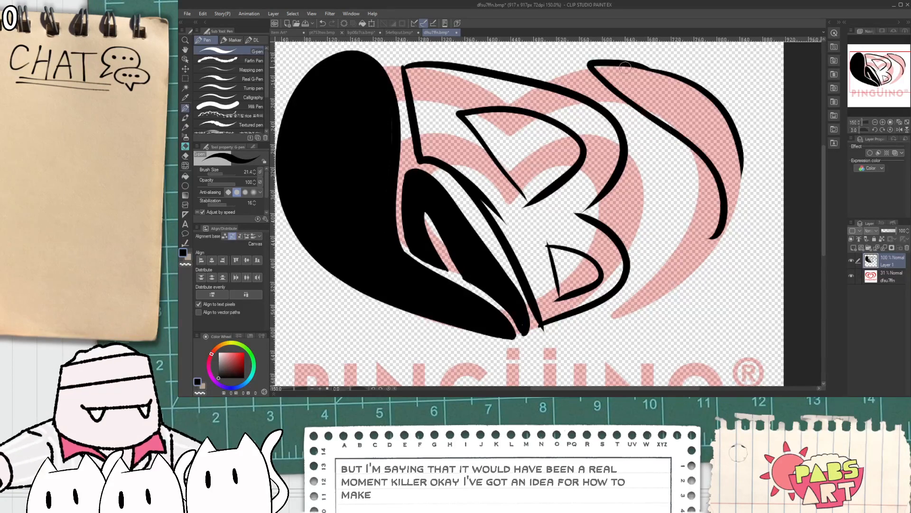
key(ctrl+z)
mouse_move(645, 68)
mouse_down()
mouse_move(610, 92)
mouse_move(707, 237)
mouse_up()
key(ctrl+z)
- Extend the S's top edge along the heart's upper curve to a rounded tip just above the B
scroll(617, 74, up, 1)
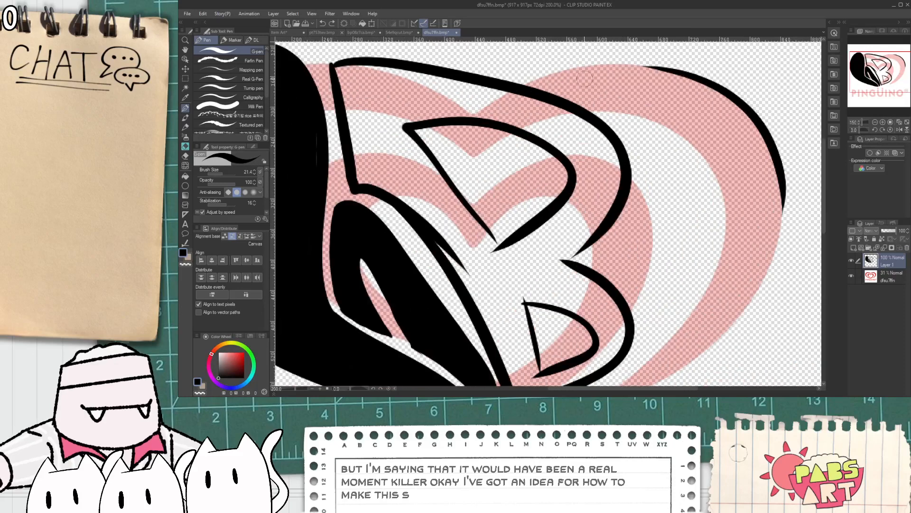
mouse_move(563, 84)
mouse_down()
mouse_move(553, 79)
mouse_move(683, 79)
mouse_move(569, 90)
mouse_move(646, 58)
mouse_move(692, 76)
mouse_up()
key(ctrl+z)
drag(553, 85, 707, 208)
key(ctrl+z)
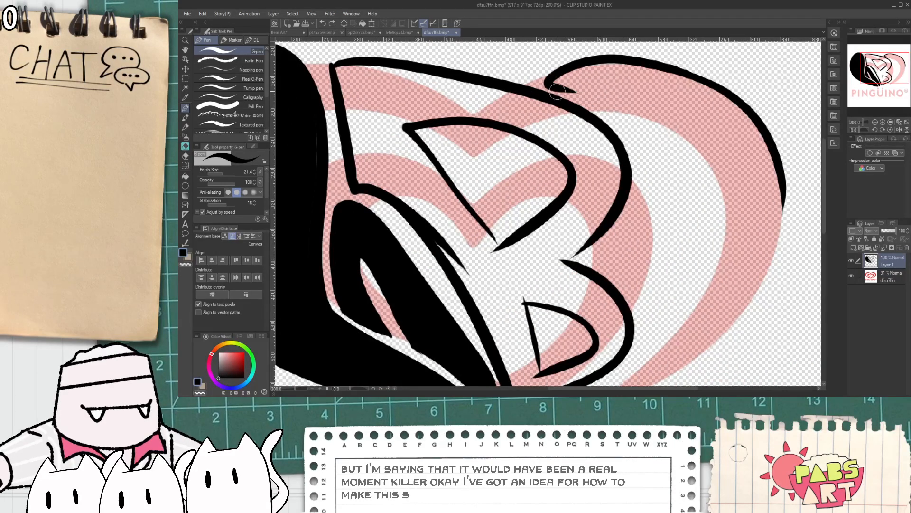
- Draw the S's inner curve from its upper tip down to a point inside the right side, with a returning arc beneath it
mouse_move(552, 85)
mouse_down()
mouse_move(696, 216)
mouse_move(677, 283)
mouse_up()
key(ctrl+z)
mouse_move(549, 82)
mouse_down()
mouse_move(666, 141)
mouse_move(706, 298)
mouse_up()
key(ctrl+z)
drag(553, 85, 718, 199)
key(ctrl+z)
drag(552, 85, 695, 187)
key(ctrl+z)
mouse_move(553, 85)
mouse_down()
mouse_move(716, 182)
mouse_move(718, 226)
mouse_move(738, 251)
mouse_move(626, 177)
mouse_up()
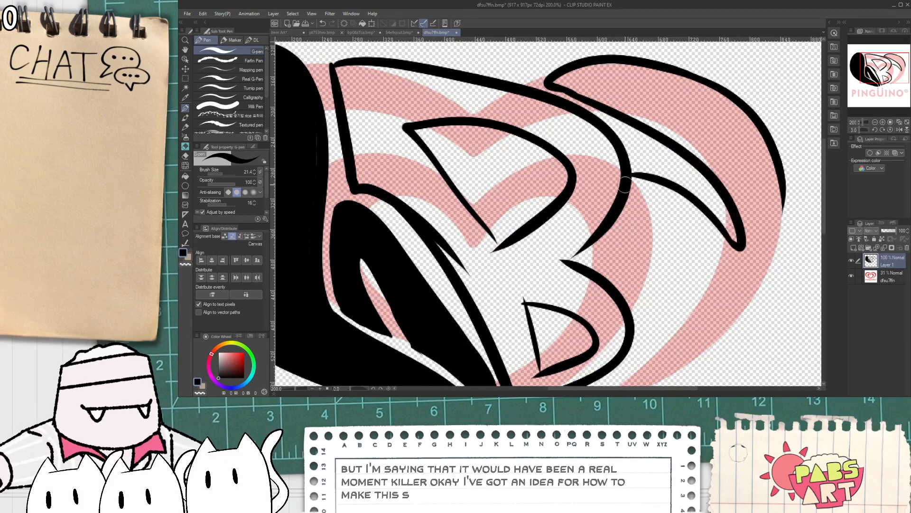
- Outline the S's lower body beside the B and close its outer edge, leaving a narrow slit near the upper end
key(ctrl+z)
mouse_move(738, 243)
mouse_down()
mouse_move(648, 176)
mouse_move(600, 246)
mouse_up()
key(ctrl+z)
mouse_move(651, 176)
mouse_down()
mouse_move(613, 266)
mouse_move(649, 375)
mouse_move(672, 369)
mouse_move(787, 216)
mouse_move(791, 222)
mouse_move(776, 265)
mouse_move(686, 108)
mouse_up()
key(ctrl+z)
key(ctrl+z)
key(ctrl+z)
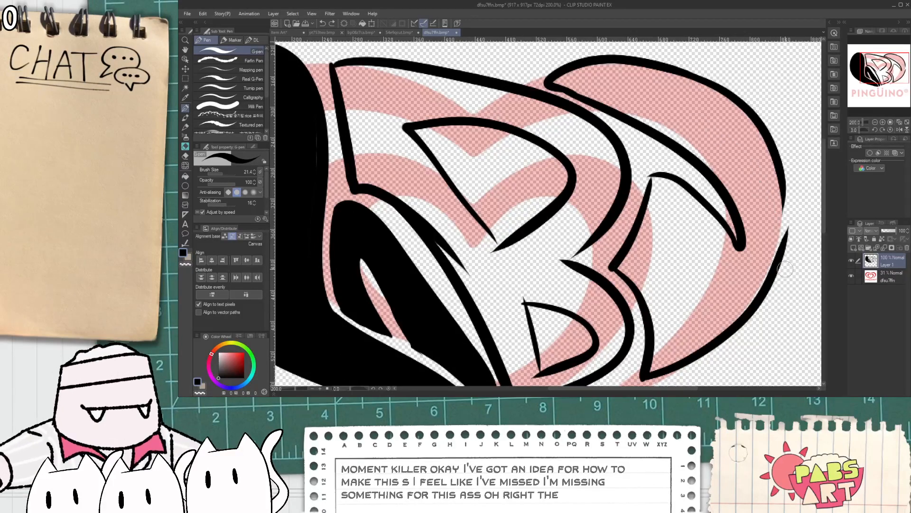
mouse_move(785, 256)
mouse_down()
mouse_move(689, 99)
mouse_move(774, 163)
mouse_up()
key(e)
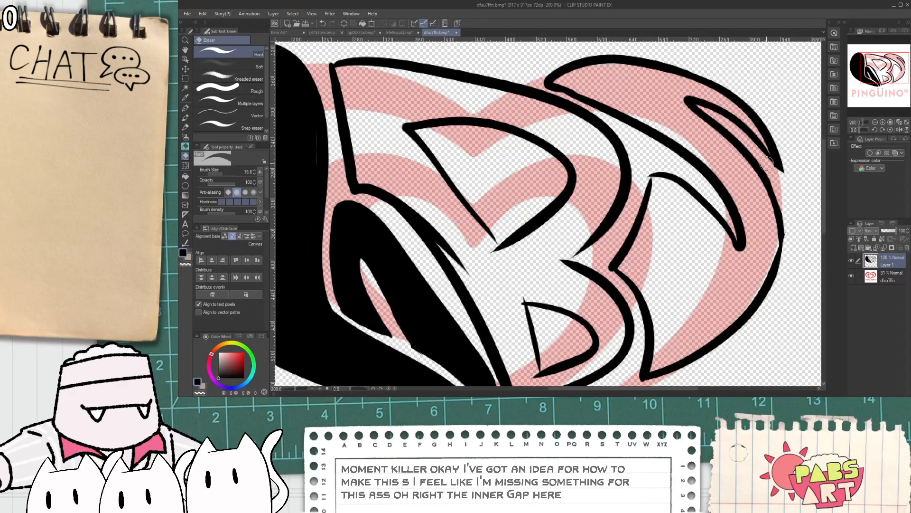
- Hide the Pingüino logo layer and fill the outlined B and S with solid black
click(851, 275)
key(g)
click(728, 255)
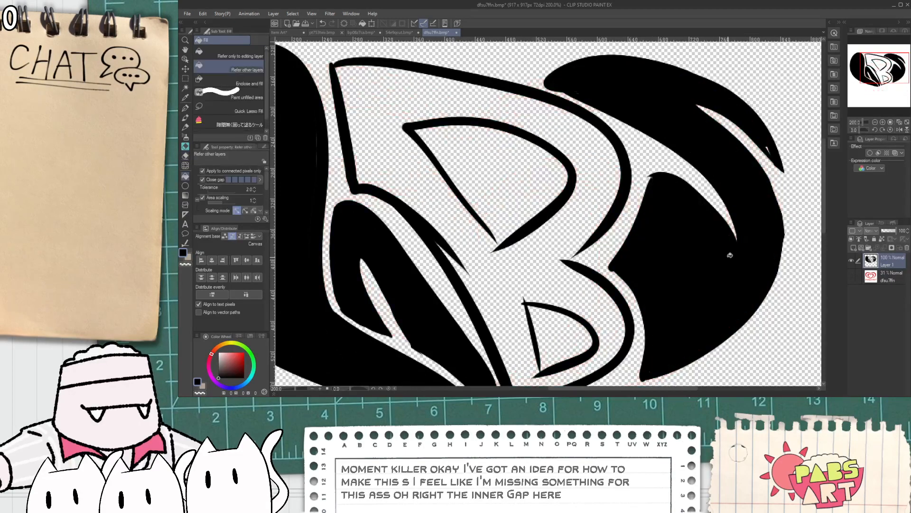
scroll(702, 230, down, 1)
click(607, 247)
key(p)
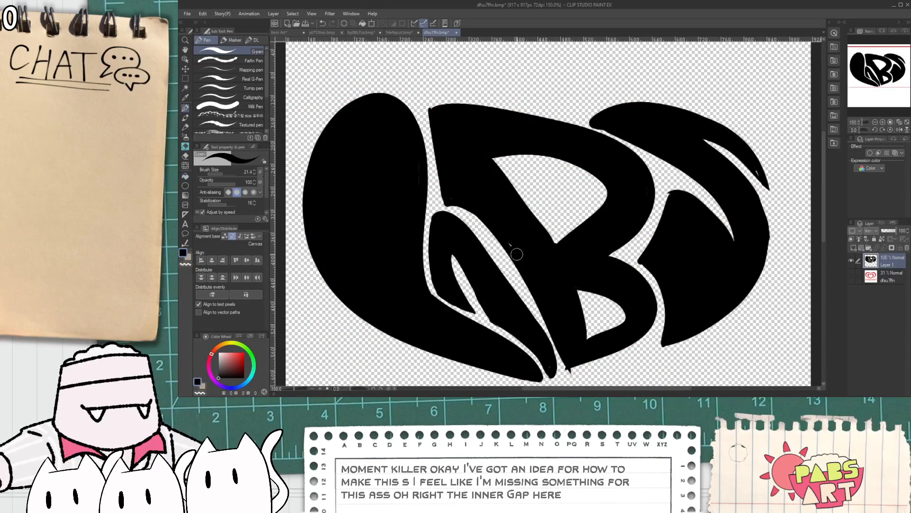
- Erase the rough bottom tips of the black lobes and the B to clean up their ends
key(e)
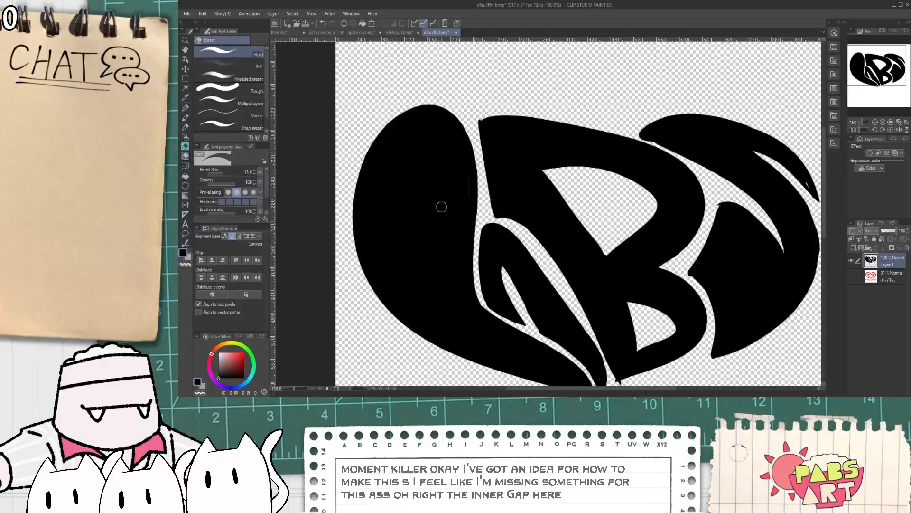
scroll(439, 225, down, 3)
scroll(551, 237, up, 1)
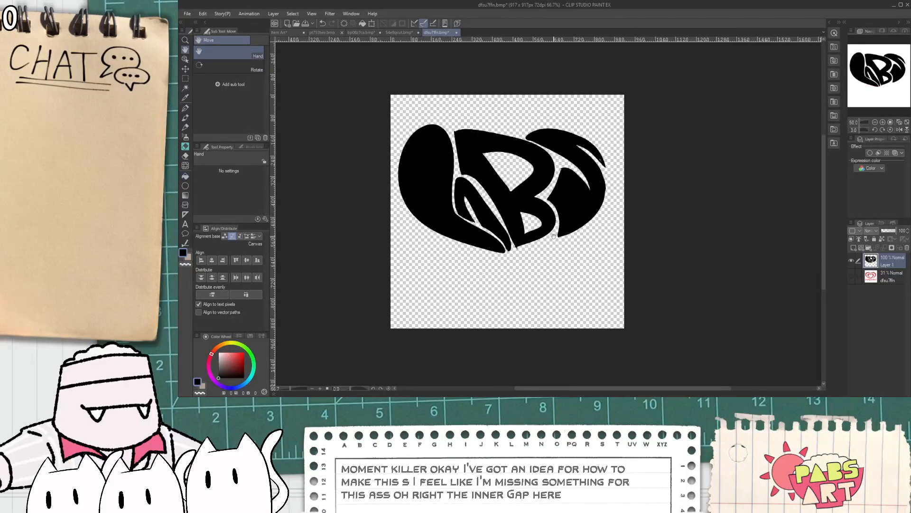
scroll(553, 236, up, 3)
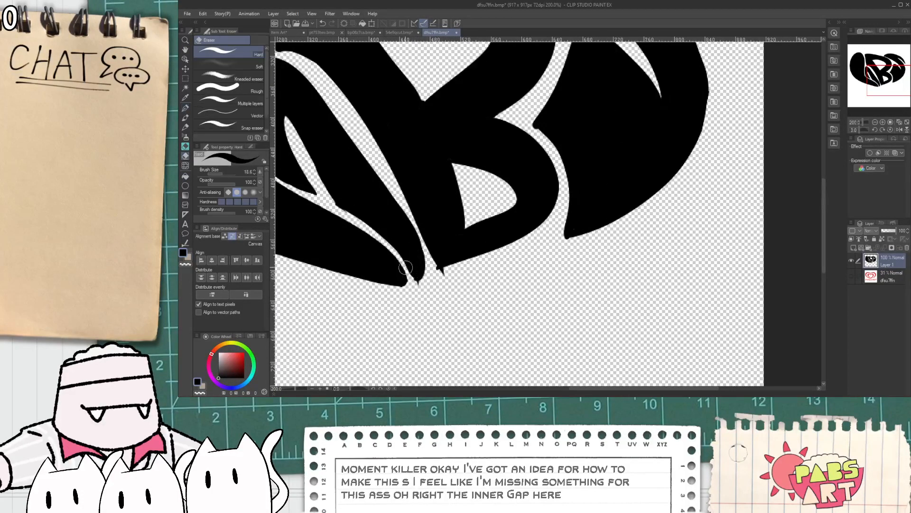
scroll(406, 268, up, 2)
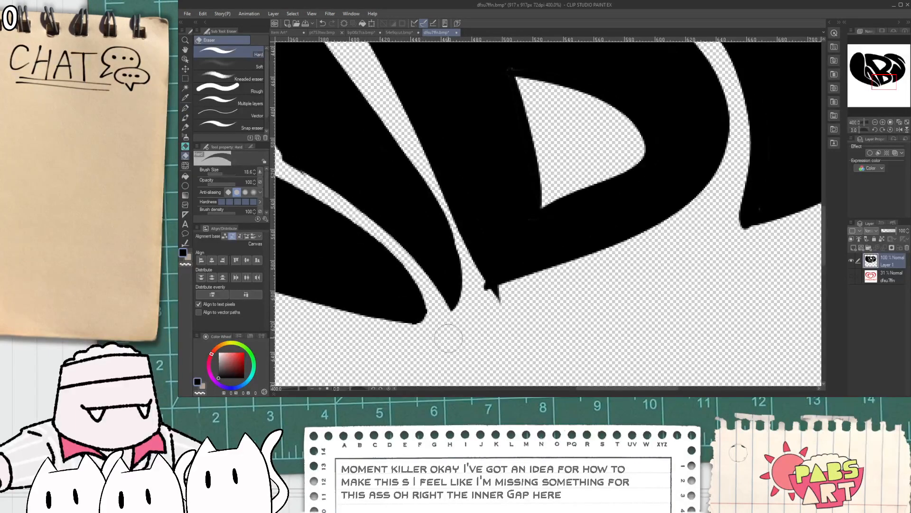
scroll(425, 290, down, 2)
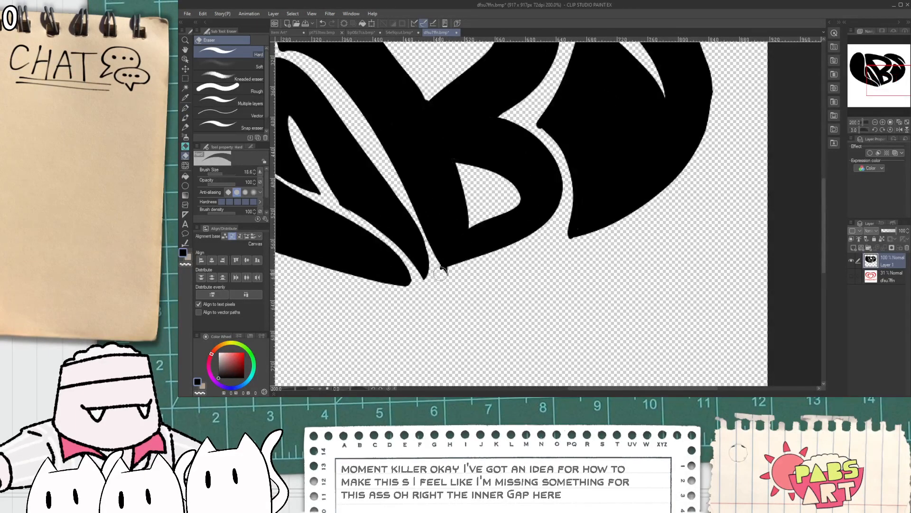
scroll(455, 274, down, 3)
- Paint over the unfilled specks in the S's thin outer tip beside the slit
key(p)
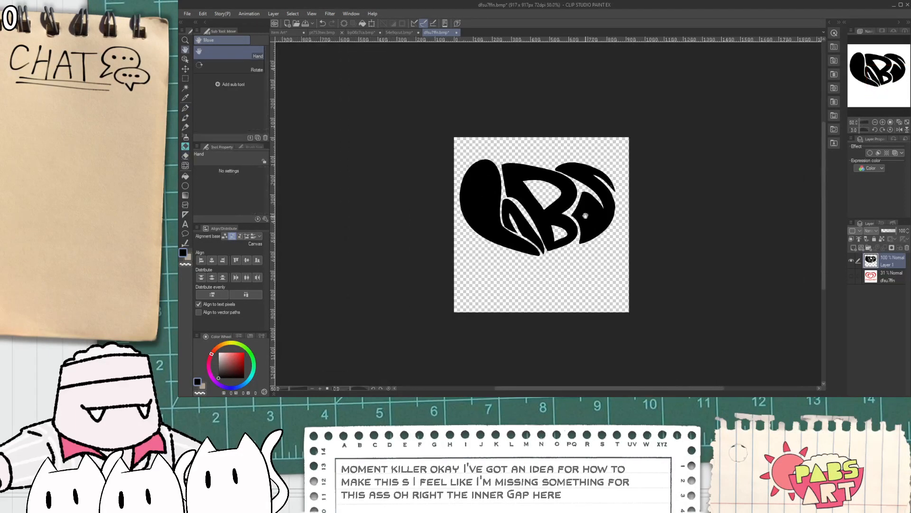
scroll(614, 178, up, 3)
scroll(615, 178, up, 2)
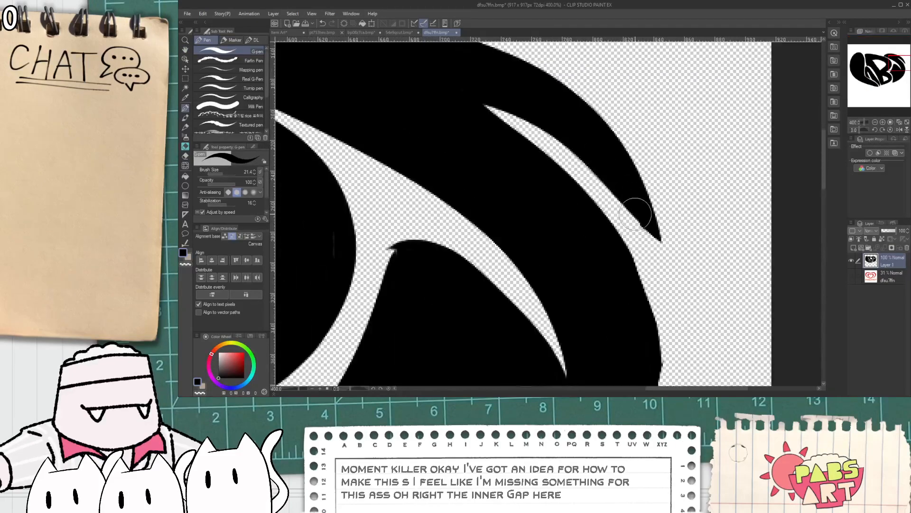
scroll(569, 228, down, 3)
- Extend the S's left point toward the notch between the B's bowls and erase the bump beneath it
scroll(492, 248, up, 5)
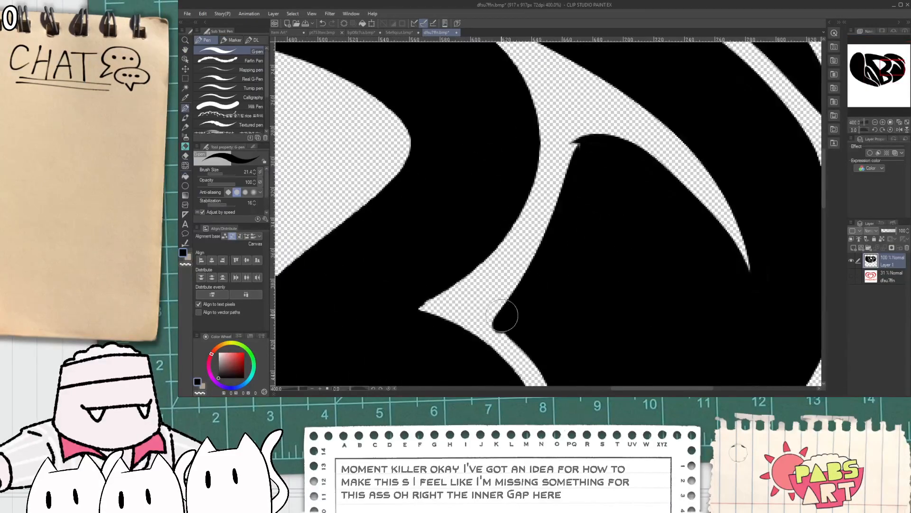
mouse_move(488, 313)
mouse_down()
mouse_move(515, 334)
mouse_move(488, 314)
mouse_move(590, 183)
mouse_up()
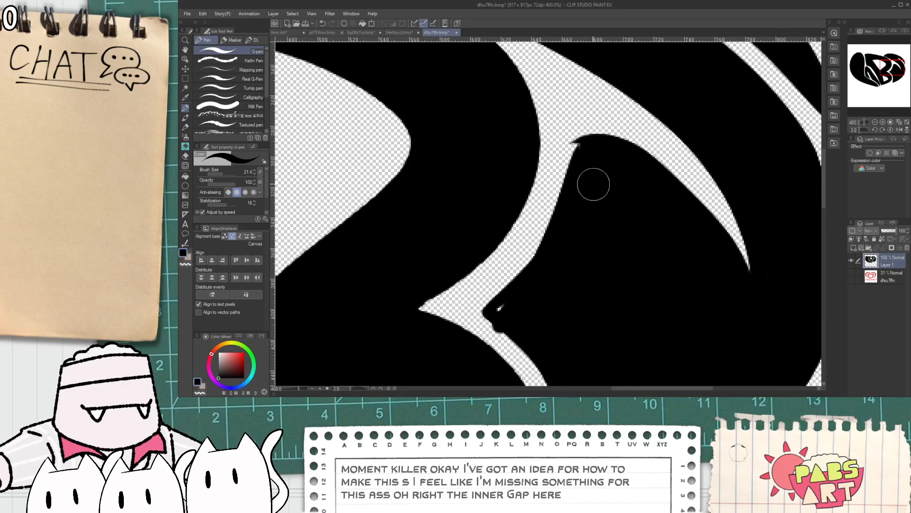
drag(499, 308, 573, 201)
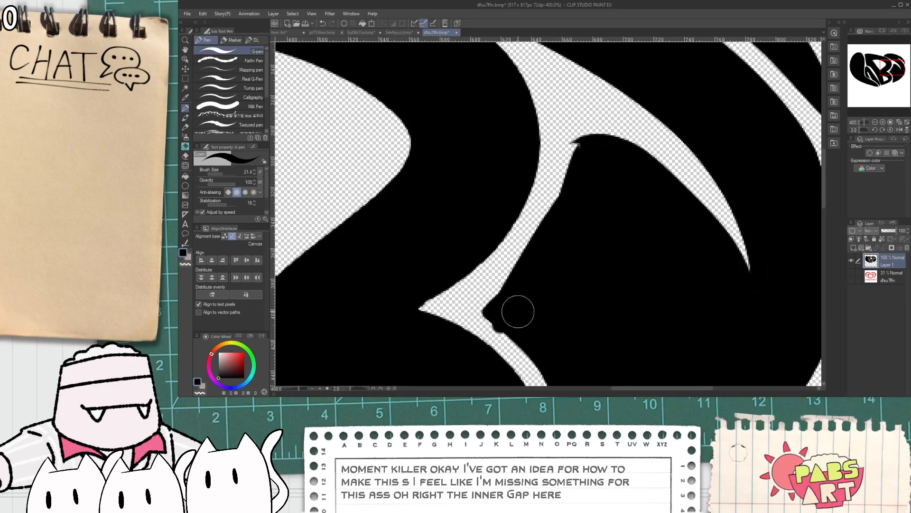
key(e)
scroll(490, 328, down, 10)
scroll(503, 313, up, 10)
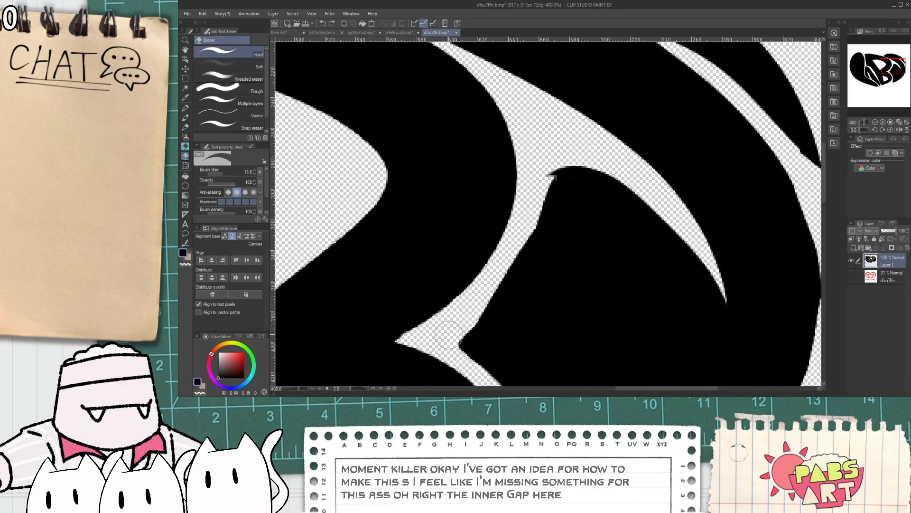
- Thicken the S's left edge and push its point further out to narrow the gap along the B
key(p)
mouse_move(434, 340)
mouse_down()
mouse_move(511, 375)
mouse_move(445, 341)
mouse_move(535, 221)
mouse_move(465, 327)
mouse_move(448, 338)
mouse_move(492, 296)
mouse_up()
mouse_move(444, 340)
mouse_down()
mouse_move(533, 230)
mouse_move(484, 307)
mouse_up()
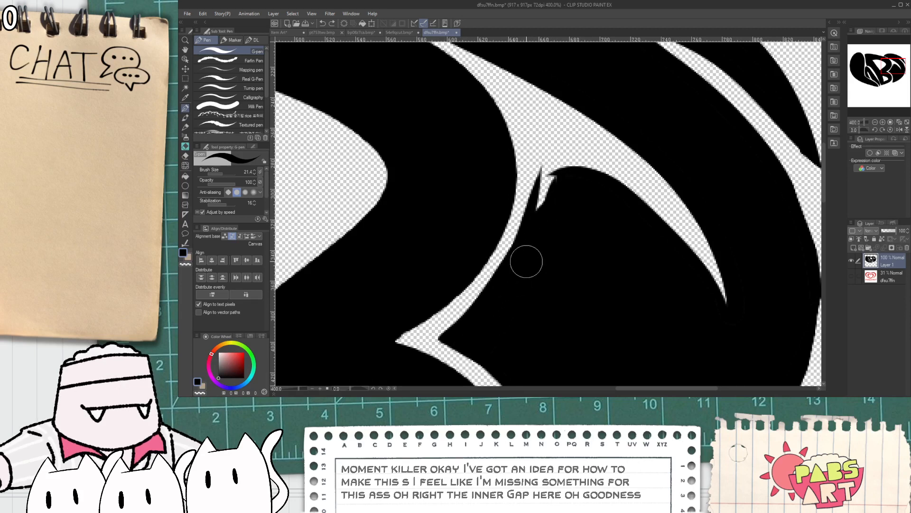
drag(544, 202, 534, 144)
key(ctrl+z)
- Extend the upper corner of the S's lower body into a taller point beside the B and fill it black
mouse_move(539, 193)
mouse_down()
mouse_move(531, 114)
mouse_move(624, 183)
mouse_up()
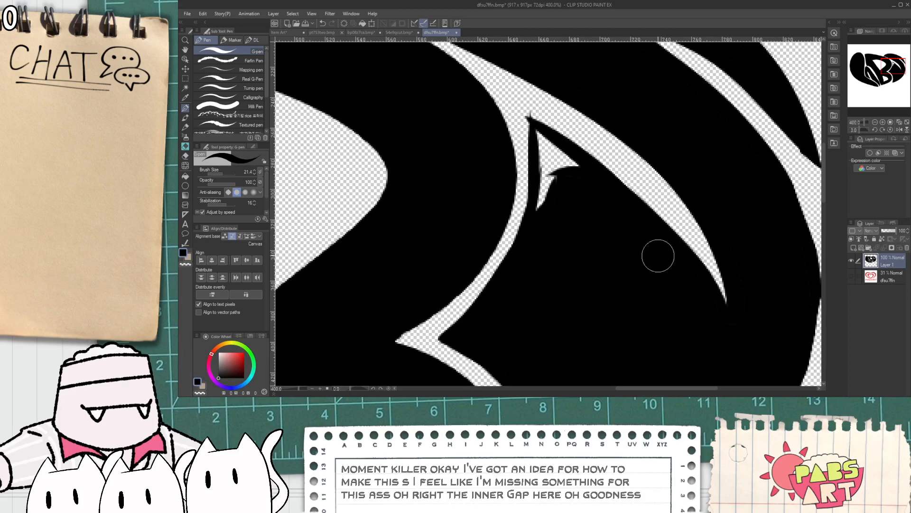
key(ctrl+z)
drag(530, 117, 661, 224)
key(ctrl+z)
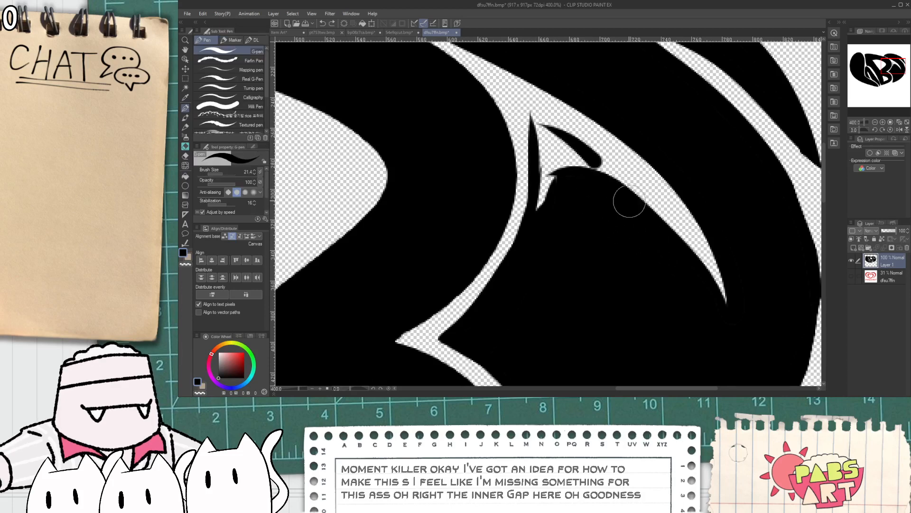
drag(531, 116, 591, 166)
key(g)
click(547, 144)
key(p)
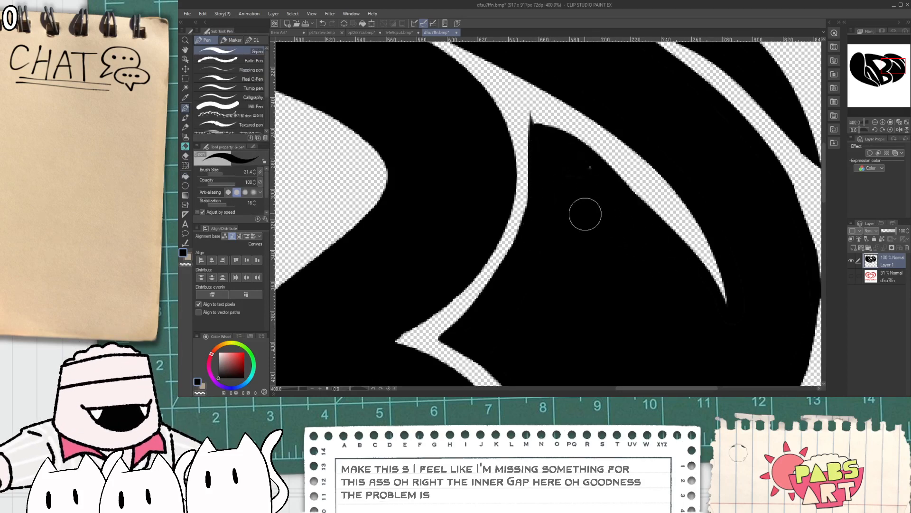
- Try to even out the narrow gap between the B's upper curve and the S's upper stroke with the Eraser
key(e)
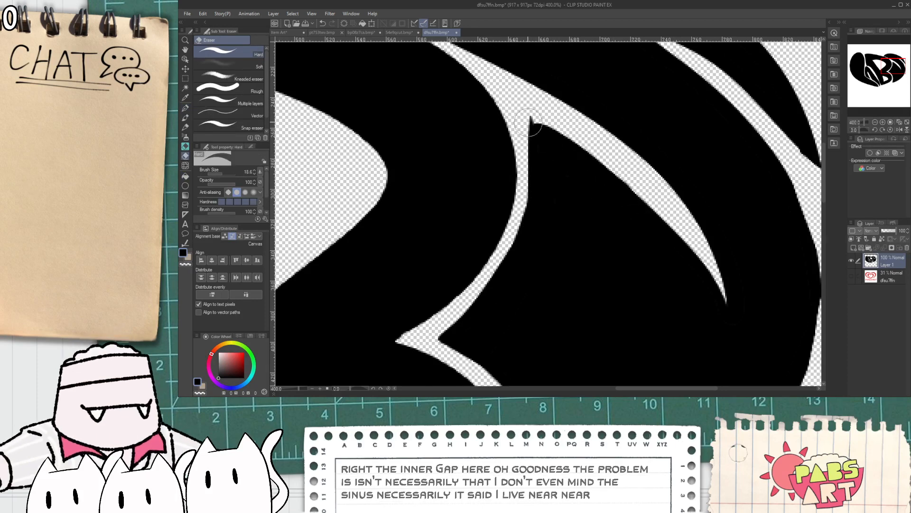
scroll(556, 144, down, 2)
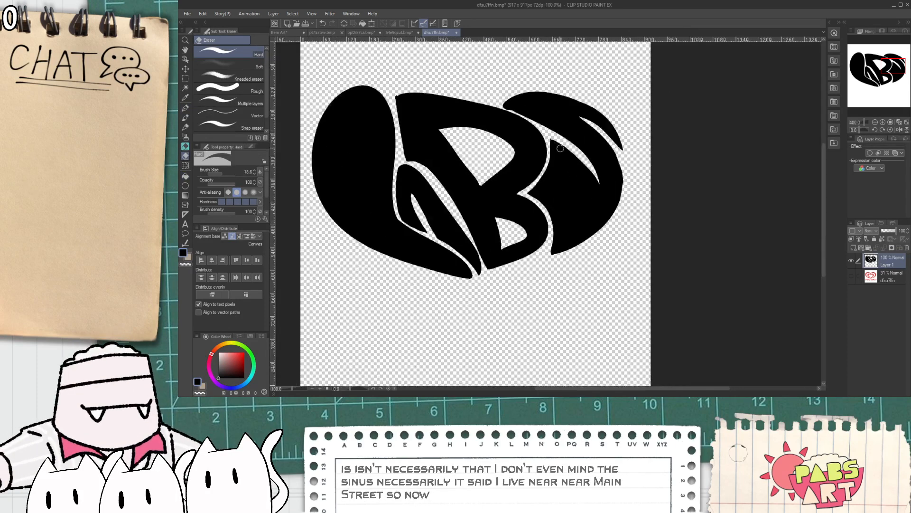
key(space)
scroll(517, 118, up, 2)
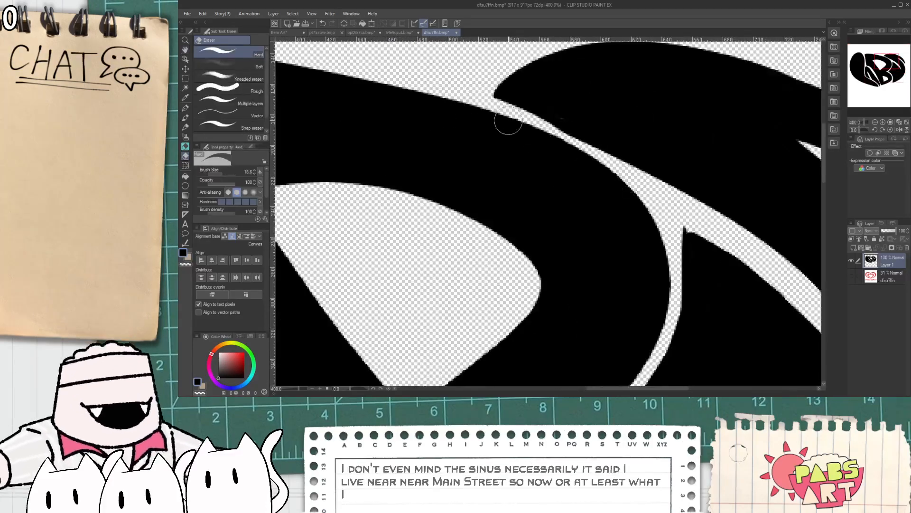
mouse_move(515, 113)
mouse_down()
mouse_move(495, 103)
mouse_move(606, 164)
mouse_up()
key(ctrl+z)
drag(460, 105, 593, 165)
key(ctrl+z)
drag(496, 105, 598, 133)
key(ctrl+z)
mouse_move(485, 99)
mouse_down()
mouse_move(551, 146)
mouse_move(587, 139)
mouse_up()
key(ctrl+z)
key(ctrl+z)
drag(492, 100, 589, 142)
key(ctrl+z)
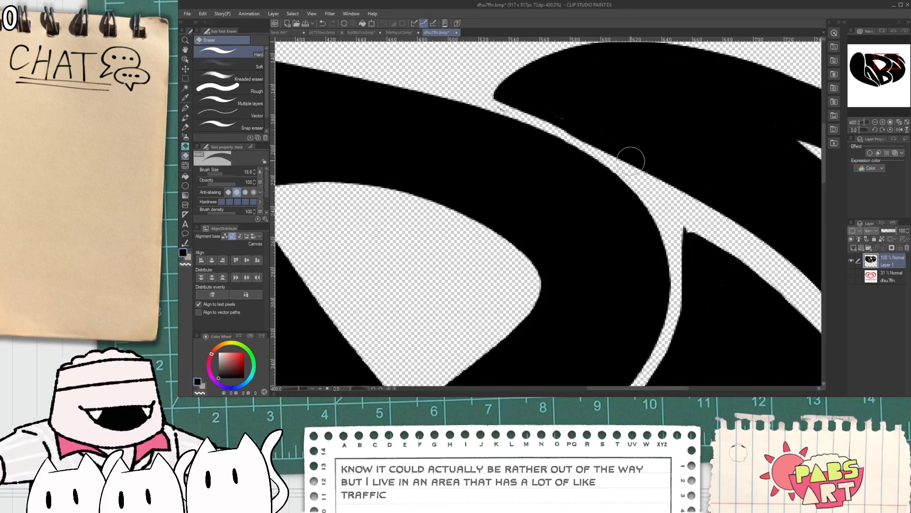
- Show the faded reference logo and draw the S's lower tail as a long point curving under the B's lower bowl
key(p)
scroll(592, 138, down, 6)
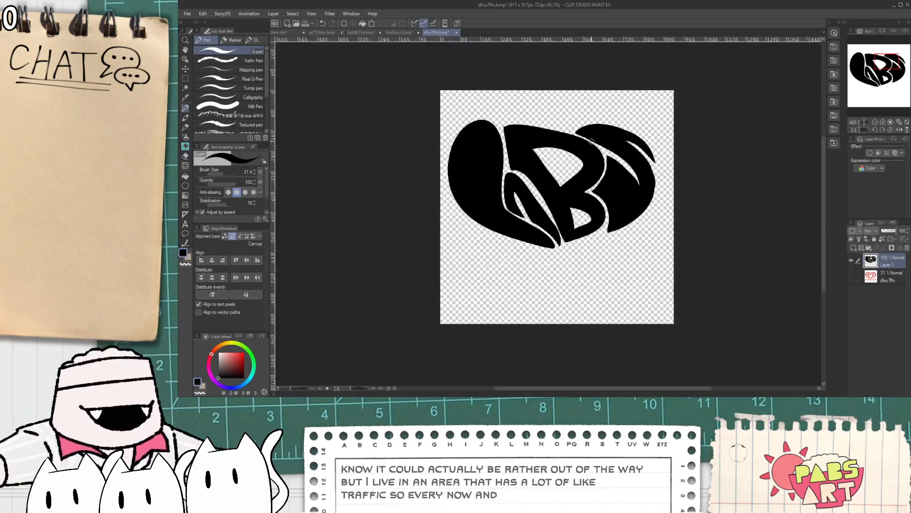
key(space)
drag(605, 195, 603, 206)
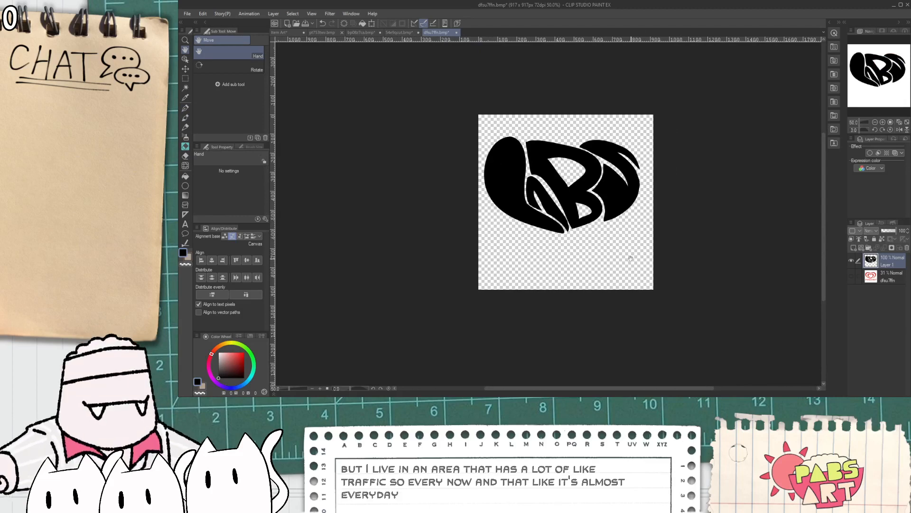
click(850, 275)
scroll(603, 199, up, 5)
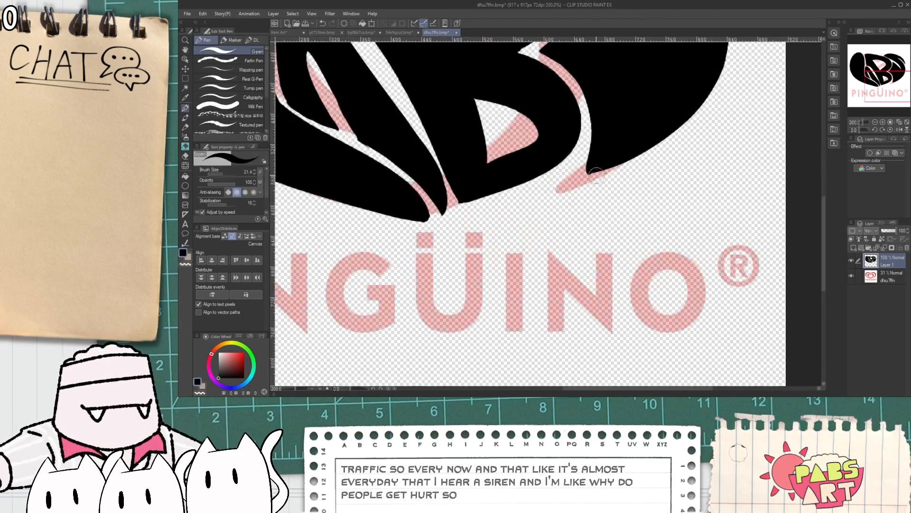
scroll(596, 176, up, 2)
mouse_move(595, 156)
mouse_down()
mouse_move(472, 215)
mouse_move(665, 148)
mouse_up()
key(ctrl+z)
key(g)
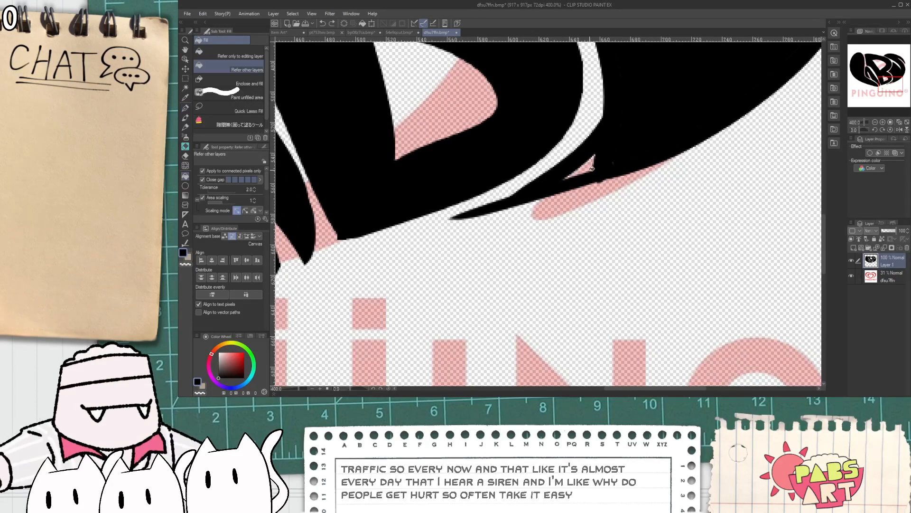
- Hide the reference logo, fill the hole in the S's tail with black and sharpen its point below the B
click(851, 275)
key(p)
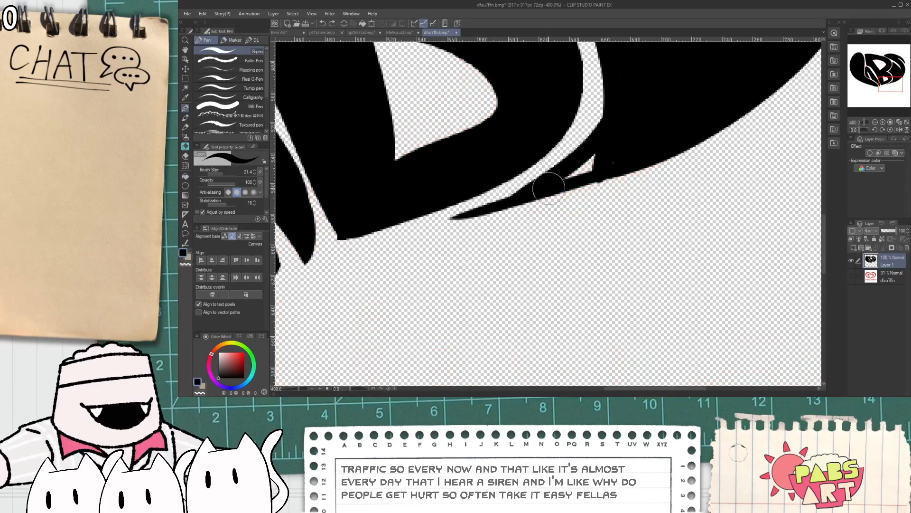
drag(549, 187, 588, 162)
drag(473, 212, 557, 166)
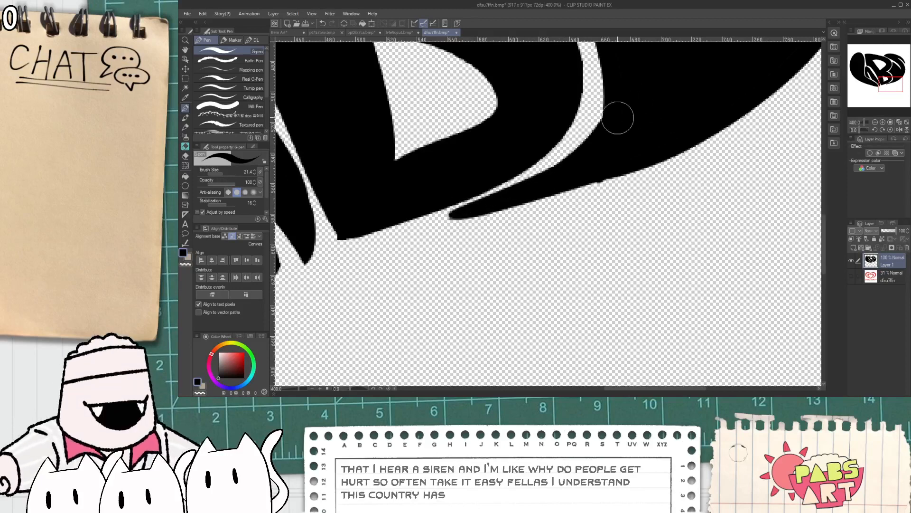
key(ctrl+z)
mouse_move(445, 222)
mouse_down()
mouse_move(482, 209)
mouse_move(640, 114)
mouse_up()
key(e)
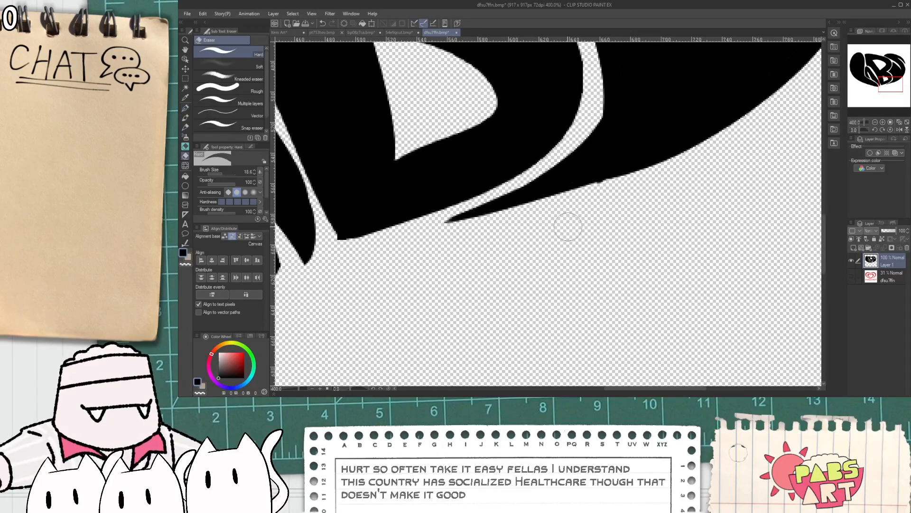
- Thicken the B's stem along the left edges of both counters and paint over the leftover sliver beside the upper one
scroll(631, 175, down, 5)
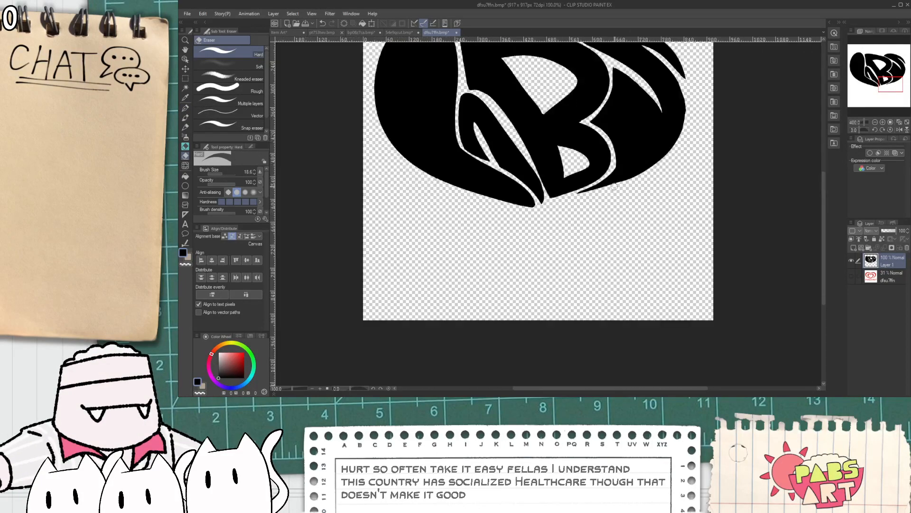
key(space)
drag(615, 184, 585, 297)
scroll(497, 325, up, 2)
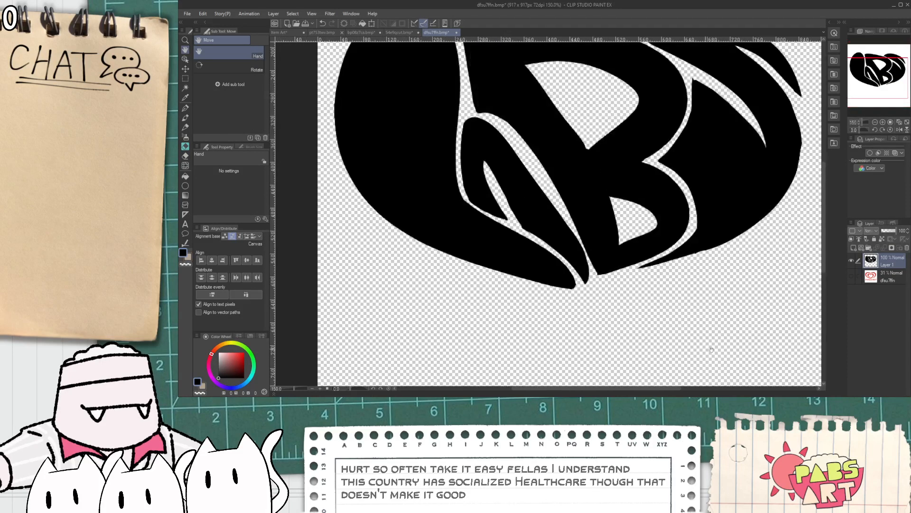
scroll(589, 229, down, 4)
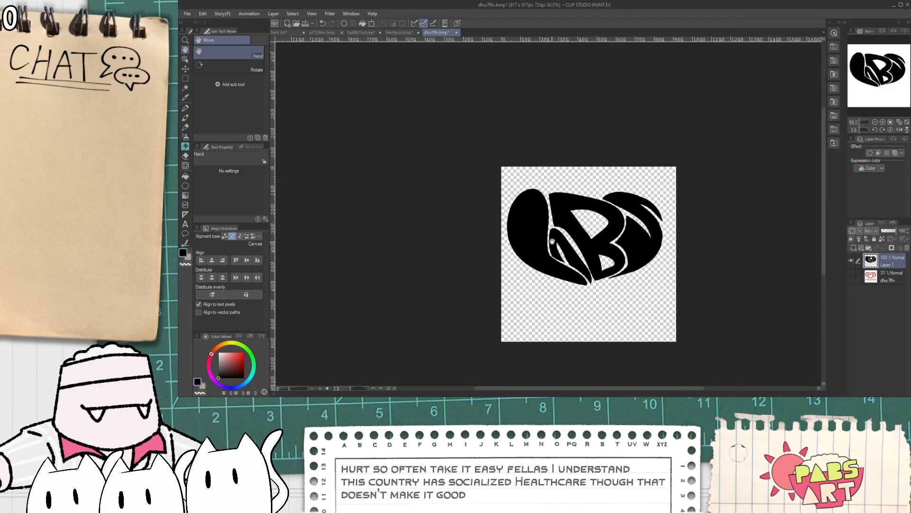
scroll(590, 229, up, 3)
scroll(589, 229, up, 2)
key(p)
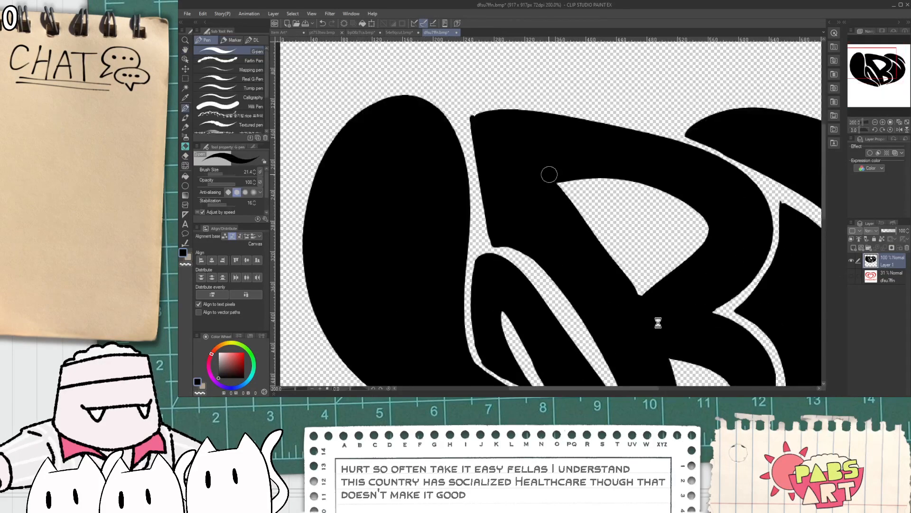
mouse_move(568, 205)
mouse_down()
mouse_move(516, 104)
mouse_move(587, 238)
mouse_up()
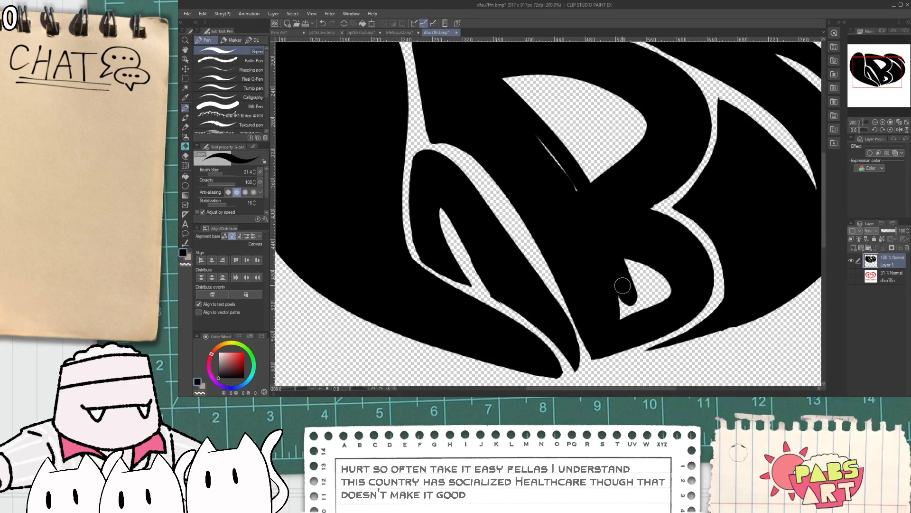
drag(629, 307, 617, 295)
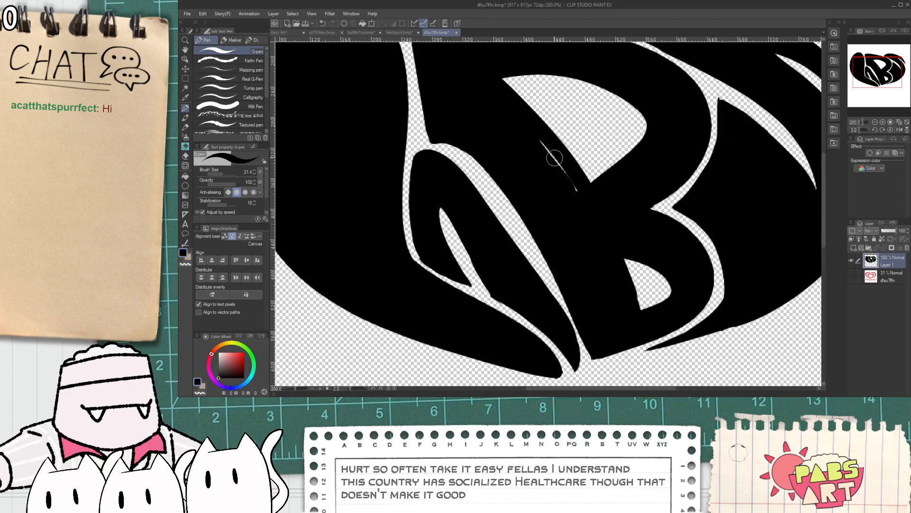
scroll(554, 169, down, 4)
drag(573, 178, 564, 222)
- Cut a tall, pointed counter into the first letter by erasing its outline and filling the inside with transparent colour
scroll(564, 222, up, 2)
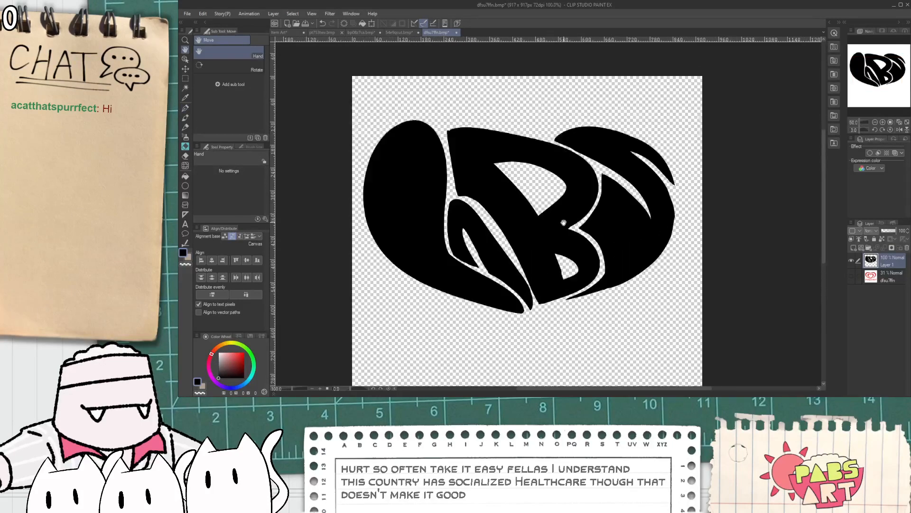
scroll(424, 192, up, 1)
scroll(425, 244, down, 1)
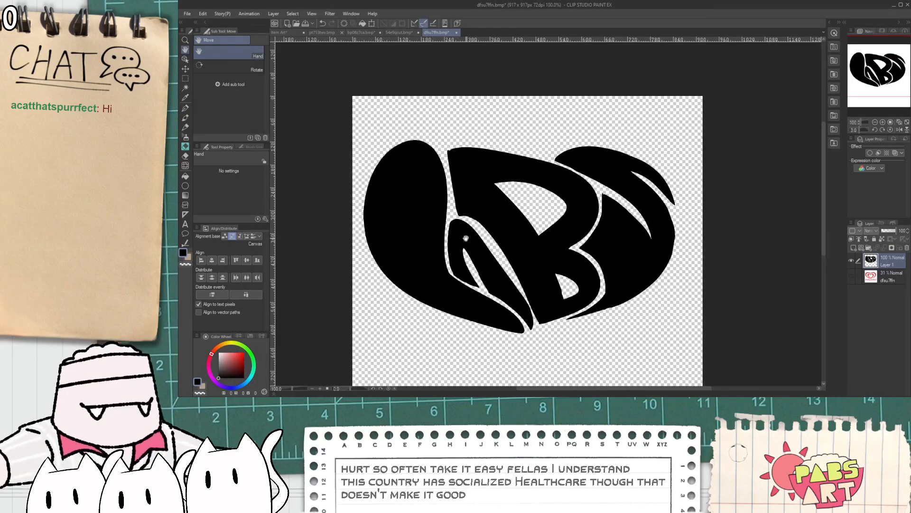
key(e)
scroll(392, 233, up, 1)
mouse_move(414, 272)
mouse_down()
mouse_move(388, 196)
mouse_move(417, 213)
mouse_move(429, 282)
mouse_move(408, 123)
mouse_move(424, 272)
mouse_move(439, 293)
mouse_up()
key(ctrl+z)
key(g)
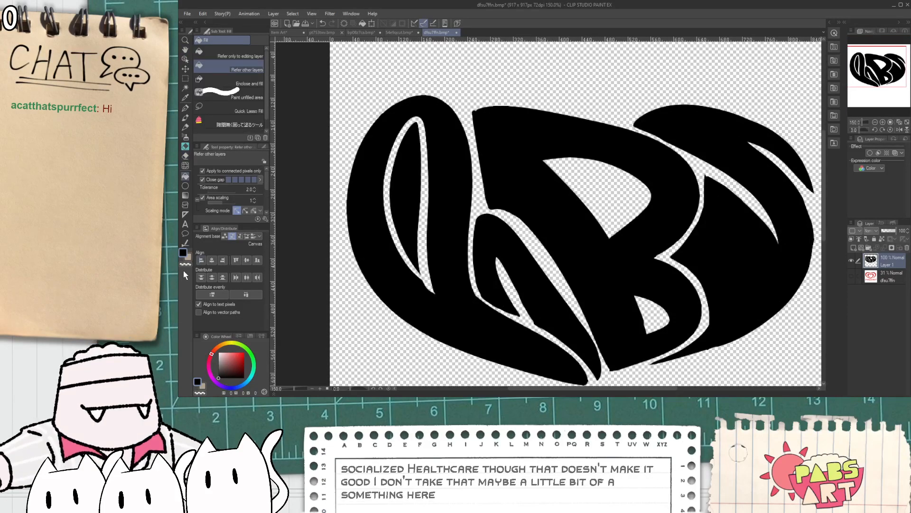
click(404, 213)
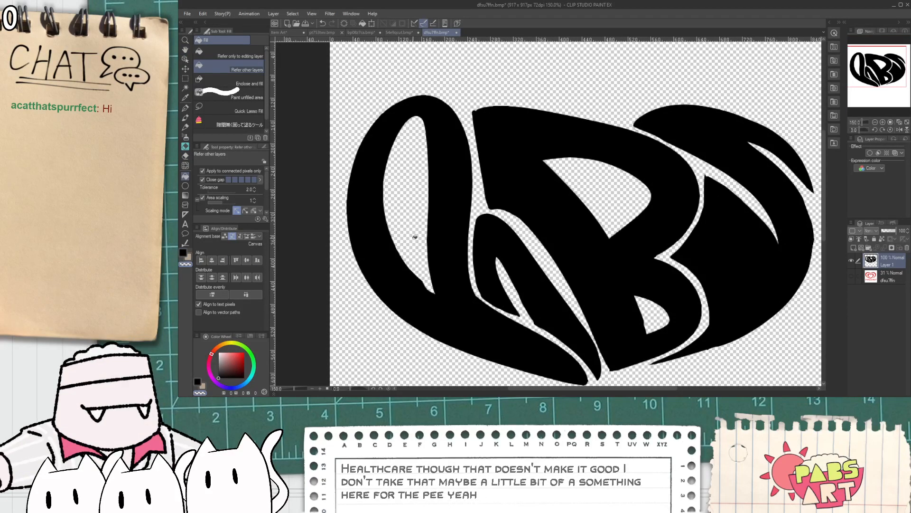
- Lower and round off the top of the first letter's counter in black and thicken its right edge
key(p)
key(c)
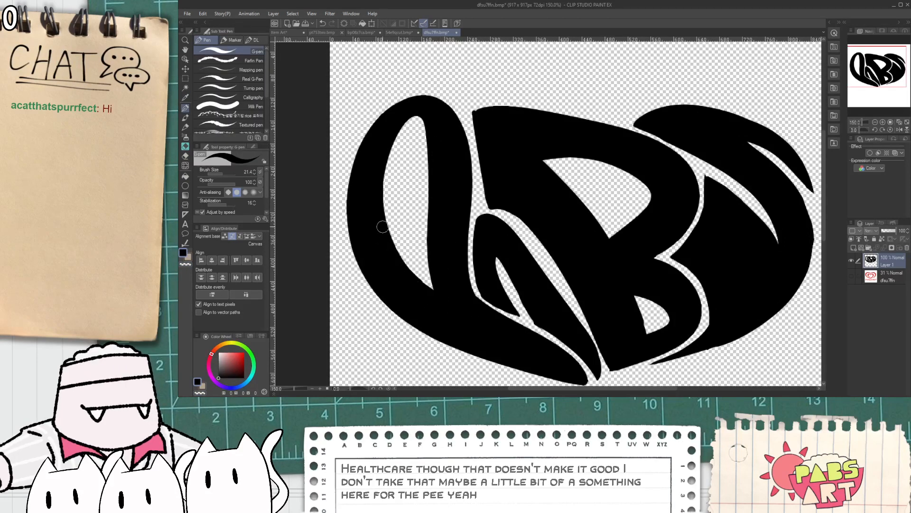
mouse_move(389, 170)
mouse_down()
mouse_move(424, 145)
mouse_move(423, 118)
mouse_up()
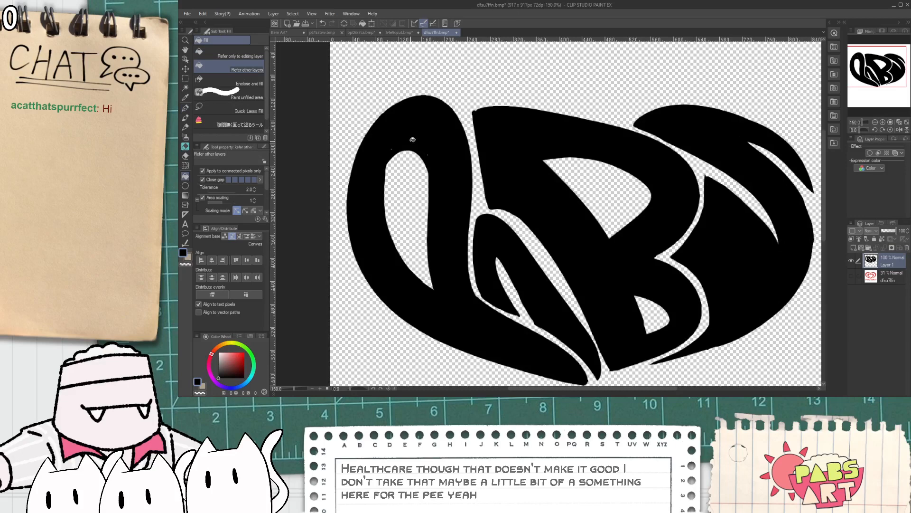
key(ctrl+z)
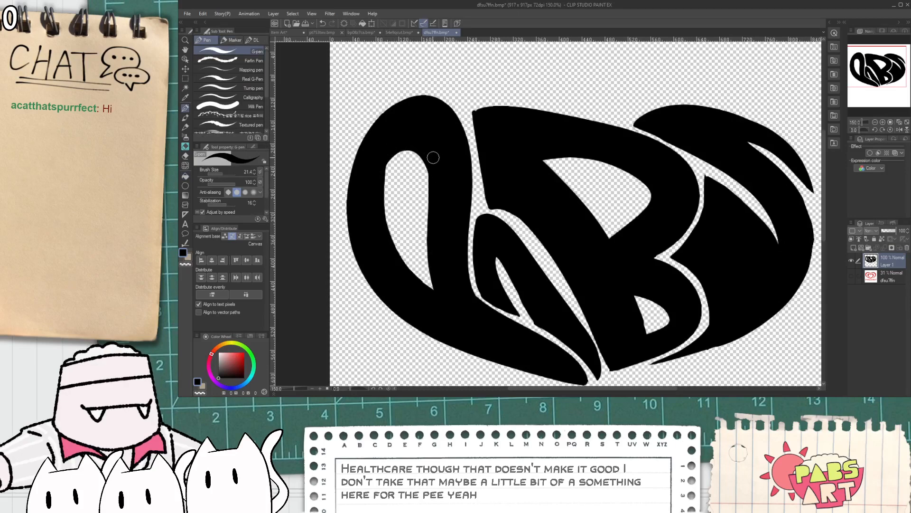
drag(432, 170, 436, 276)
scroll(441, 278, down, 4)
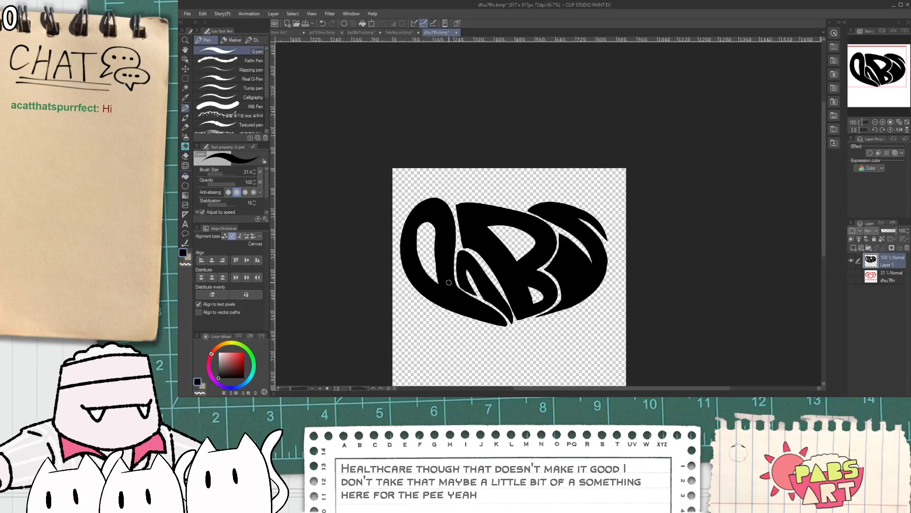
key(space)
scroll(475, 295, up, 1)
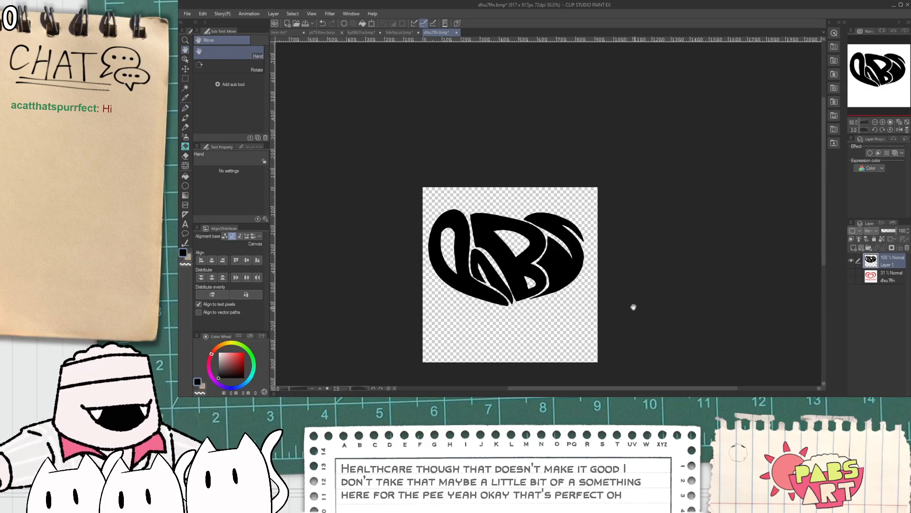
- Paste the finished lettering into the Item Art document and move it onto the rounded end of the popsicle stick
click(280, 32)
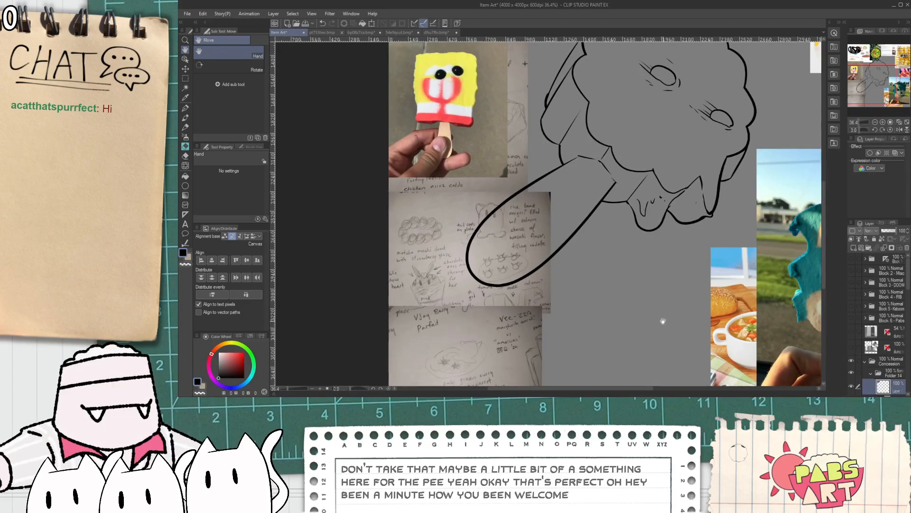
key(k)
key(ctrl+v)
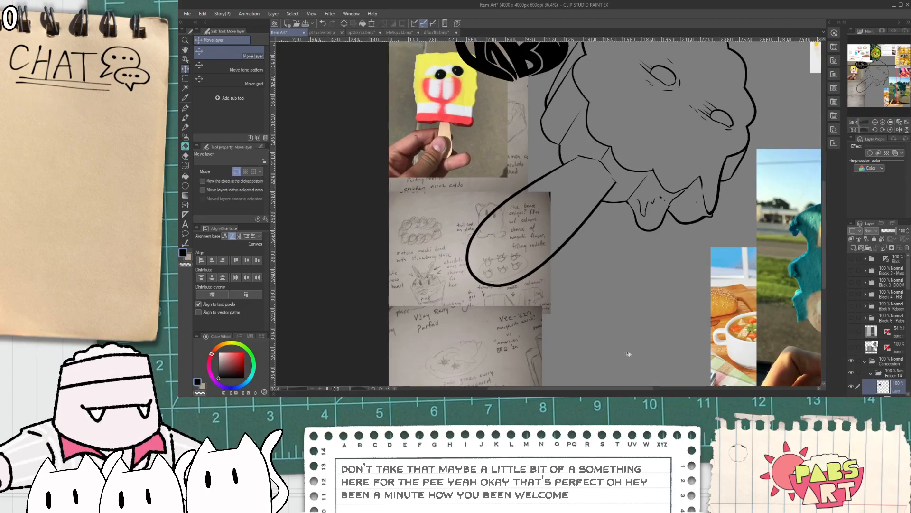
mouse_move(529, 195)
mouse_down()
mouse_move(561, 314)
mouse_move(534, 385)
mouse_up()
scroll(540, 232, up, 4)
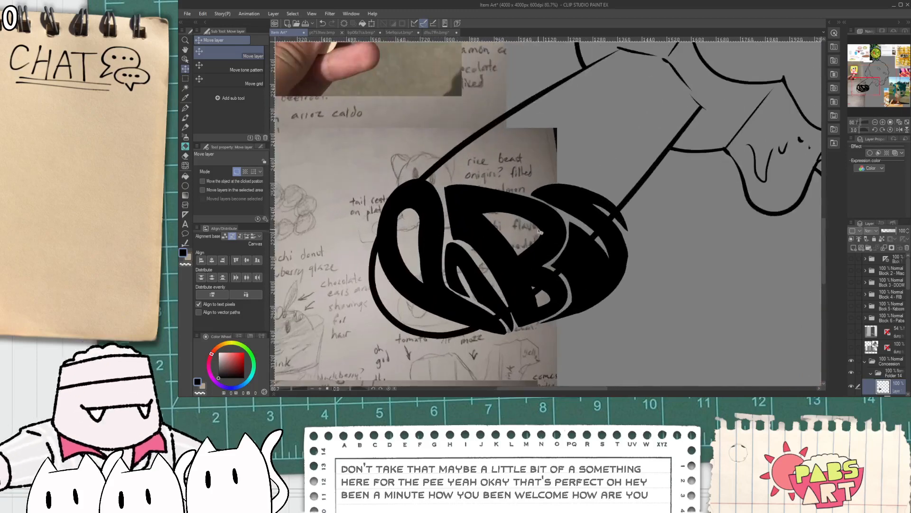
- Shrink and rotate the pasted lettering to follow the stick's slant and fit it inside the stick's rounded end
key(ctrl+t)
drag(627, 179, 484, 296)
mouse_move(479, 226)
mouse_down()
mouse_move(500, 209)
mouse_move(486, 220)
mouse_up()
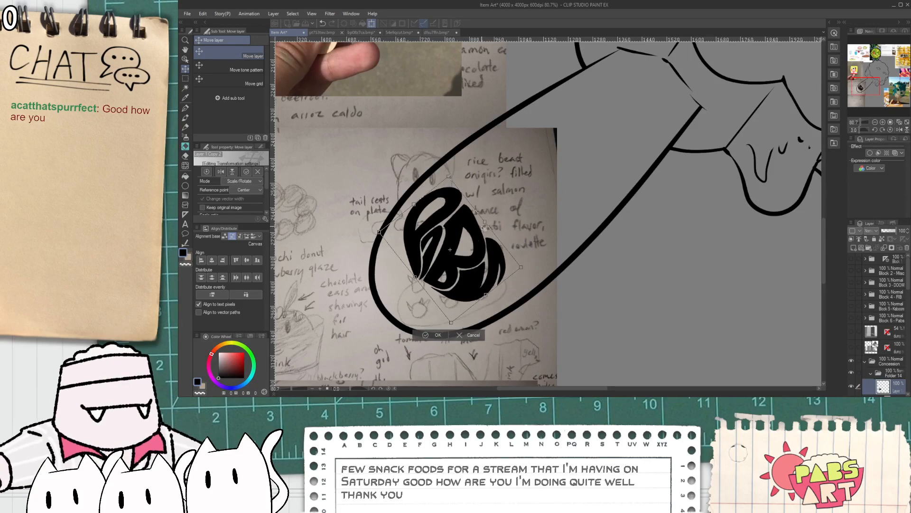
drag(467, 253, 448, 276)
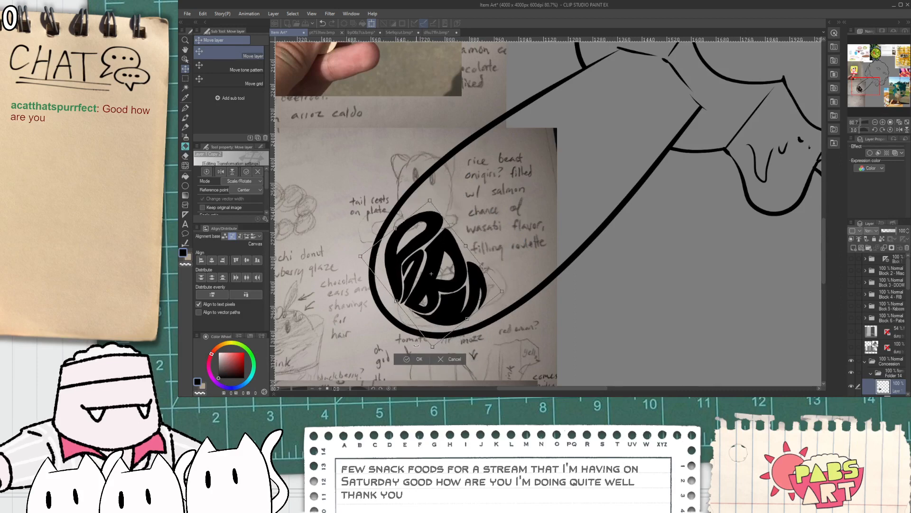
click(409, 360)
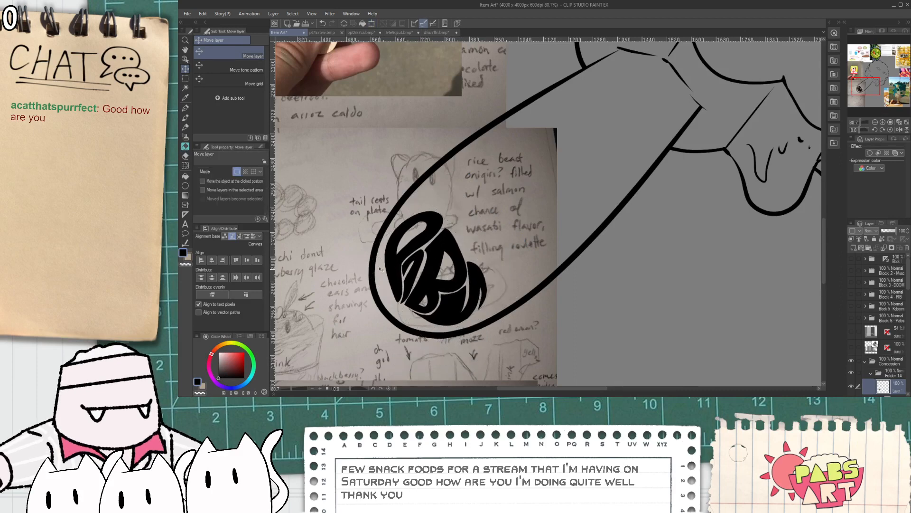
- Return to the logo document, save it as "pabs helado pinguino logo" and close it
click(436, 32)
scroll(508, 232, up, 1)
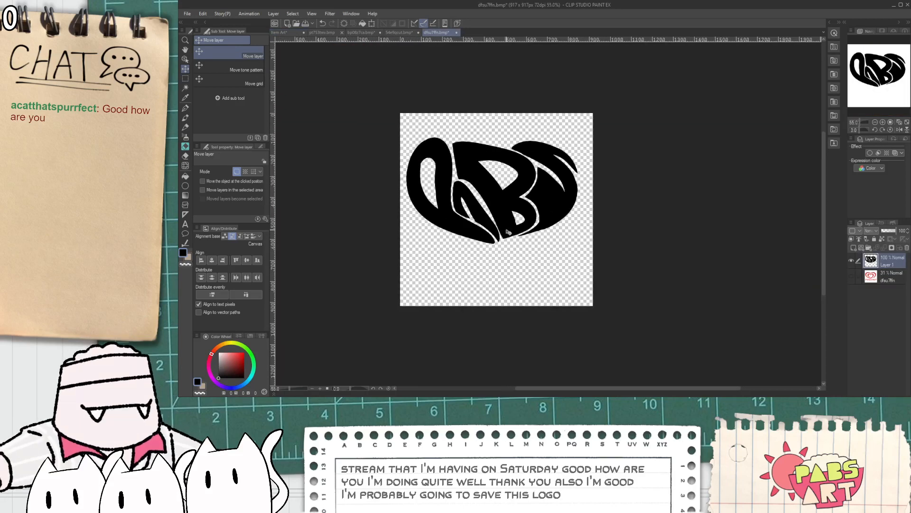
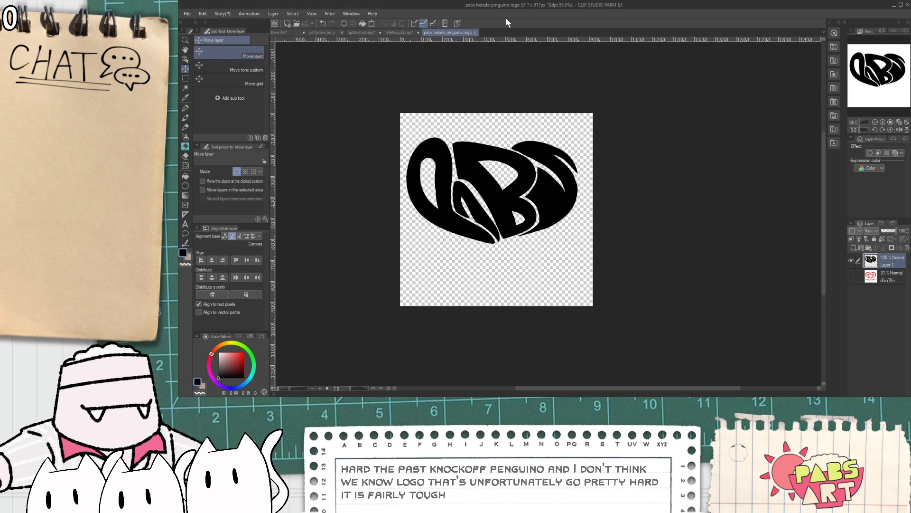
click(475, 32)
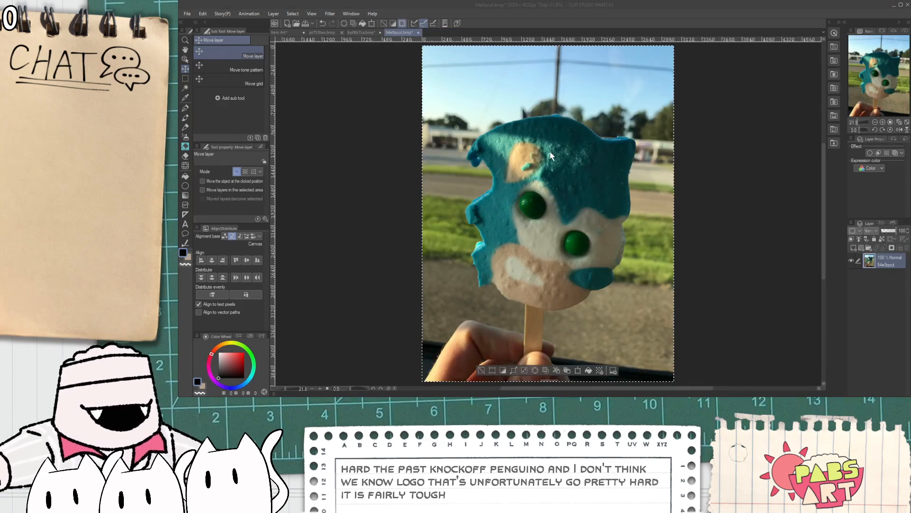
- Close the open reference photos and return to the popsicle drawing in the Item Art document
key(ctrl+w)
key(ctrl+w)
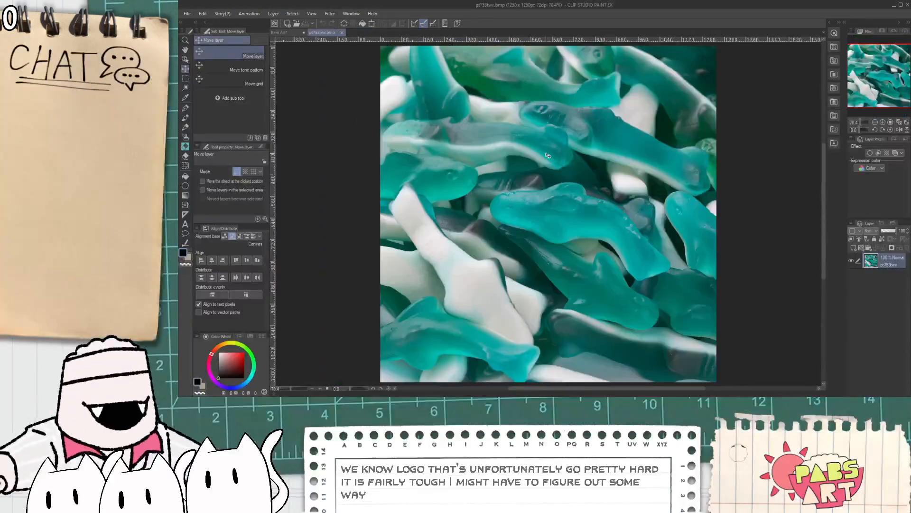
key(ctrl+w)
scroll(545, 158, down, 2)
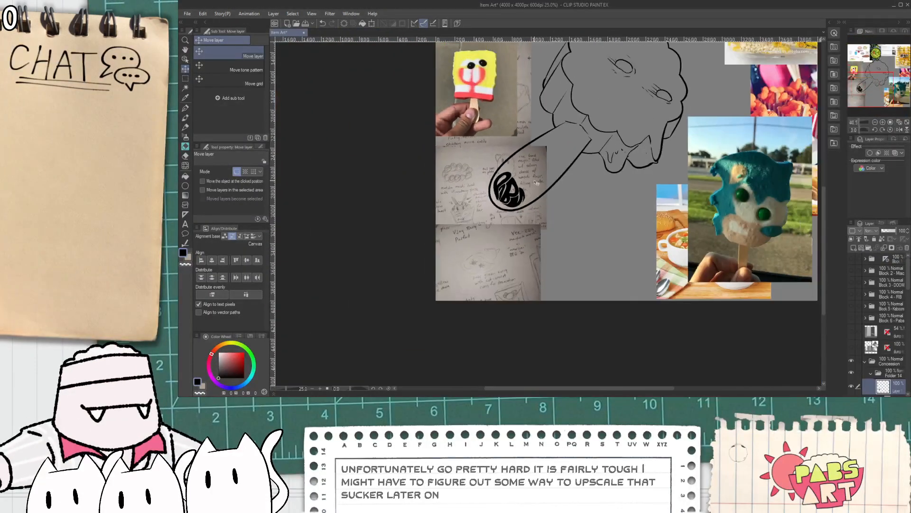
key(space)
drag(566, 142, 489, 223)
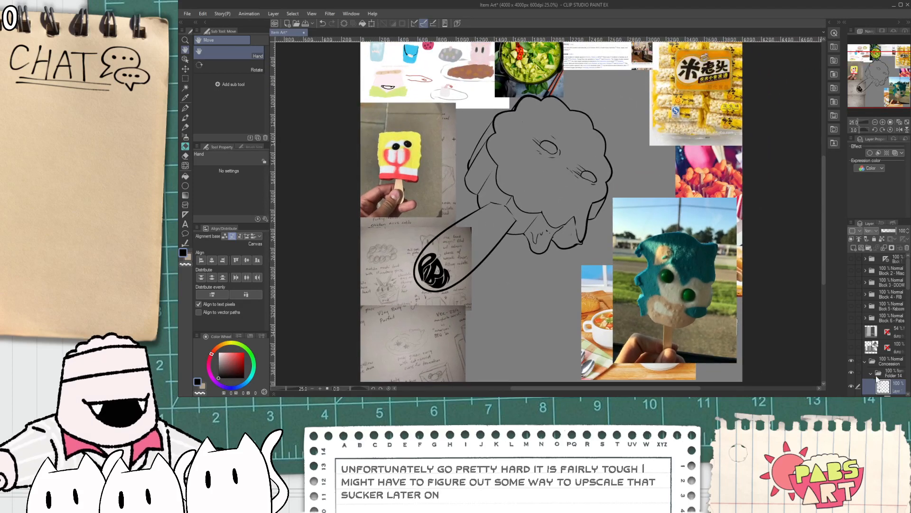
- Rename the popsicle's layer folder, Folder 14, inside the Concession folder, then collapse and hide it
click(894, 375)
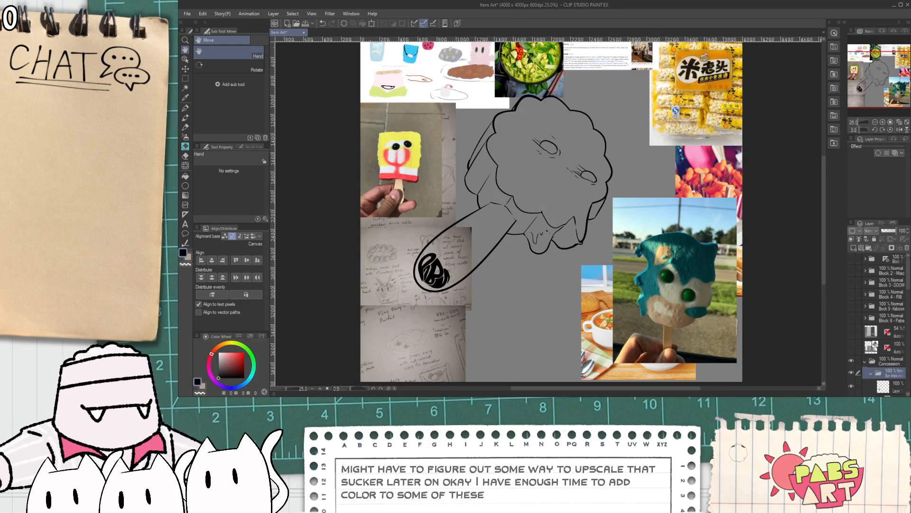
scroll(849, 324, down, 3)
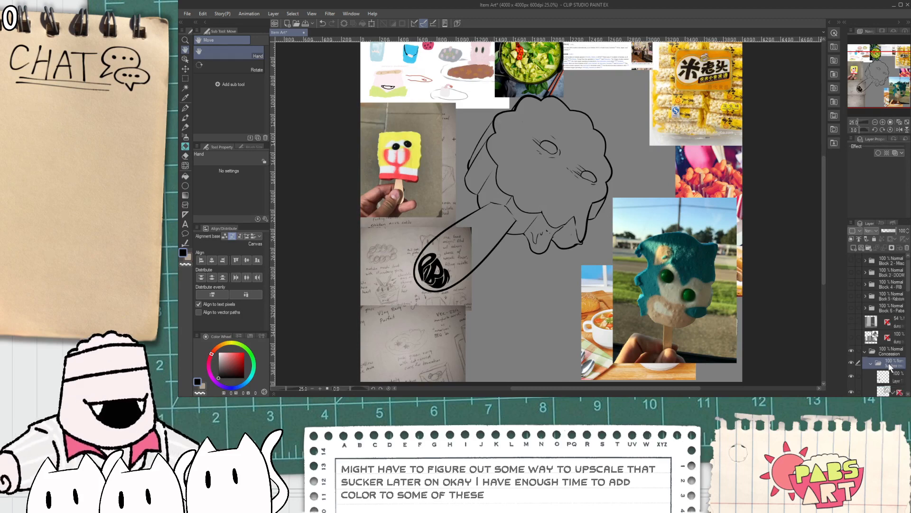
click(849, 323)
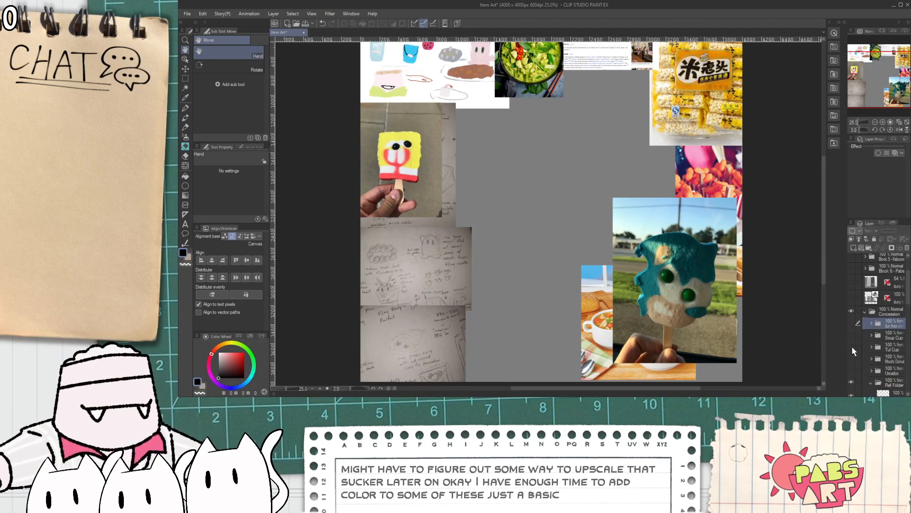
- Hide the Ref Folder and show the contents of the Umaibo folder
scroll(855, 377, down, 3)
click(852, 333)
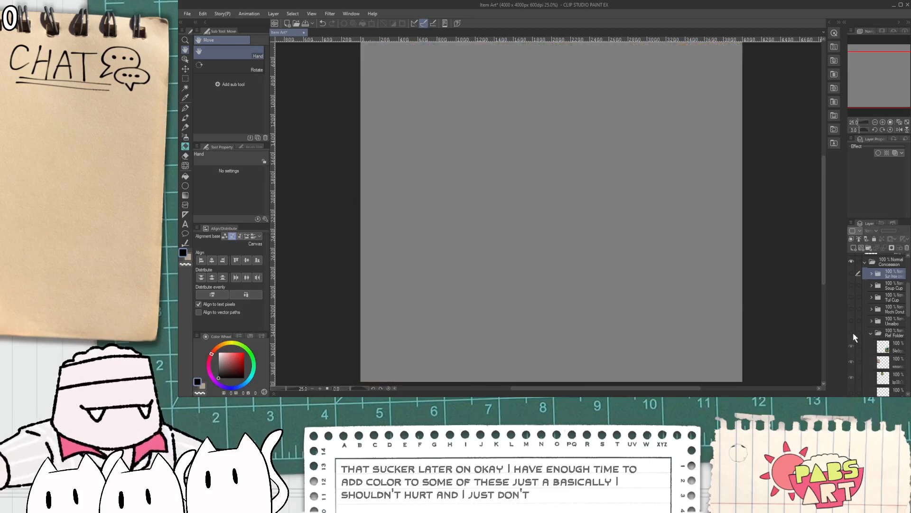
click(852, 321)
click(870, 321)
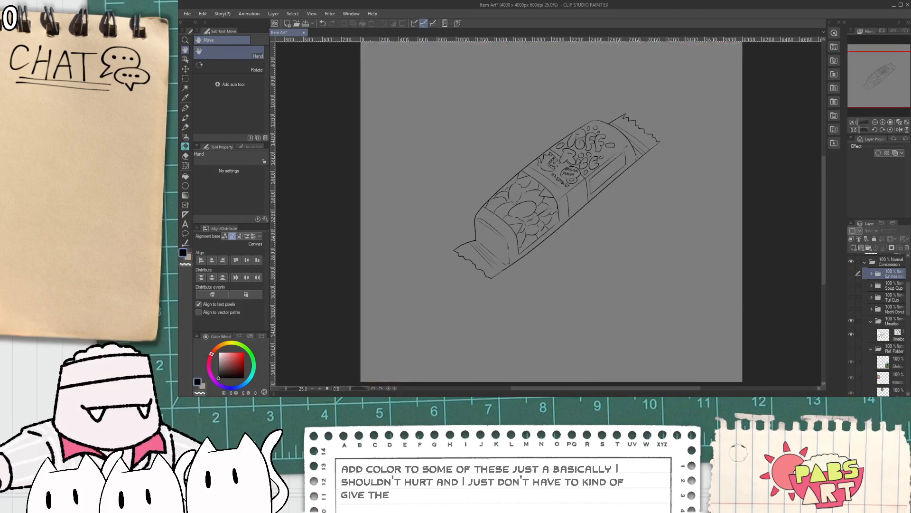
- Enlarge the puff rice wrapper line art on the Umaibo layer and move it to the middle of the canvas
click(881, 334)
scroll(494, 203, down, 3)
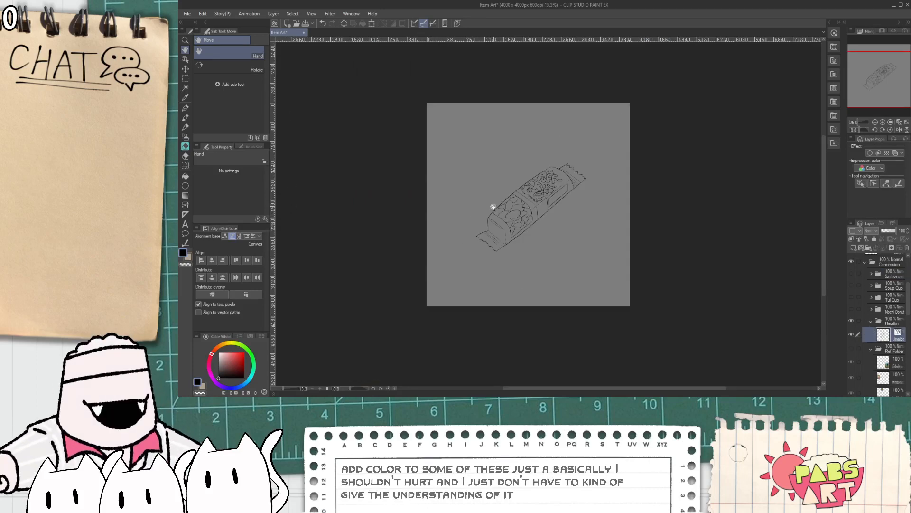
scroll(678, 244, up, 2)
key(ctrl+t)
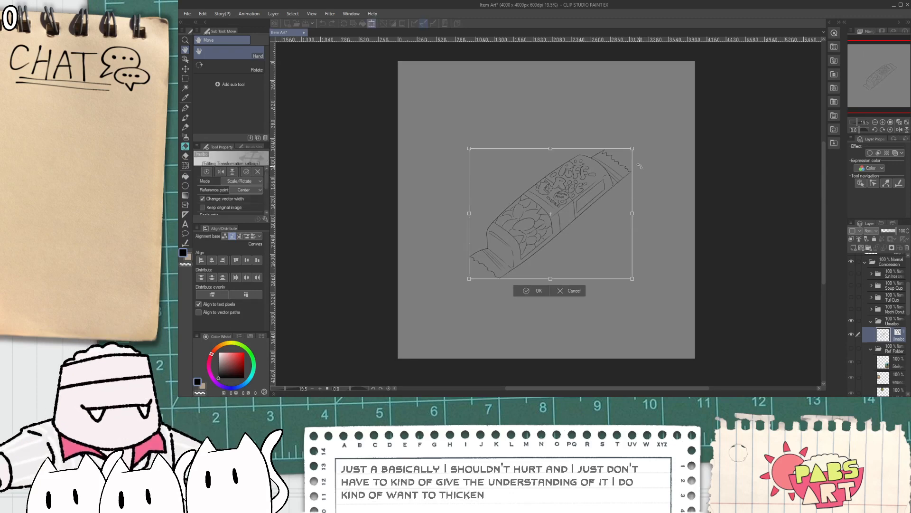
drag(635, 147, 676, 106)
drag(631, 209, 600, 235)
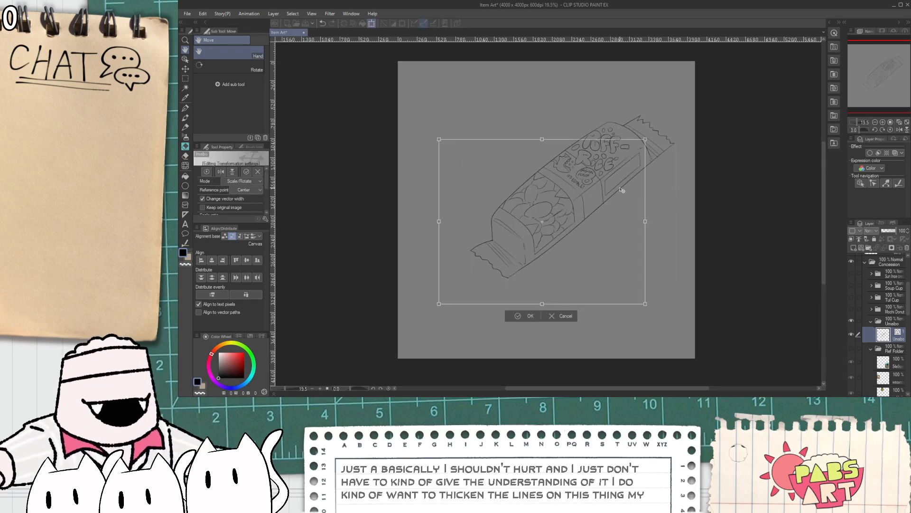
click(530, 316)
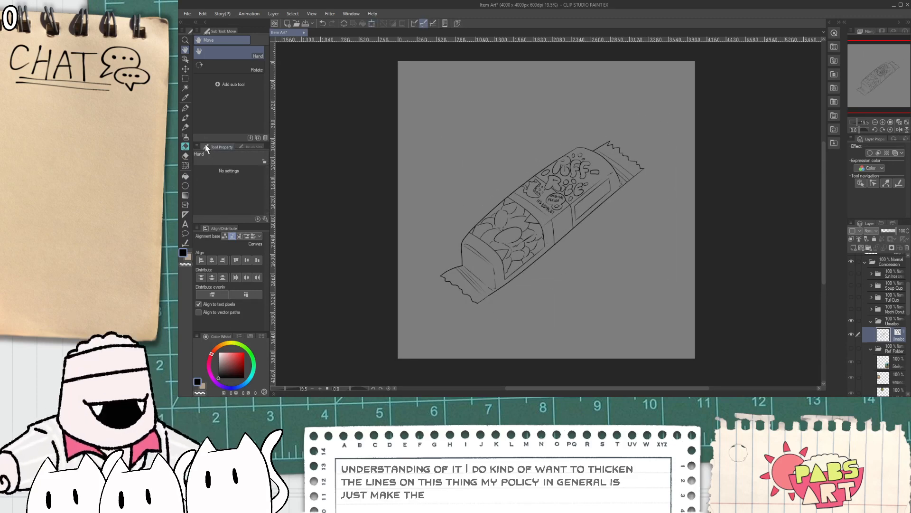
- Thicken the wrapper's outer outline using Adjust line width with Scale up width at 1.10
click(185, 242)
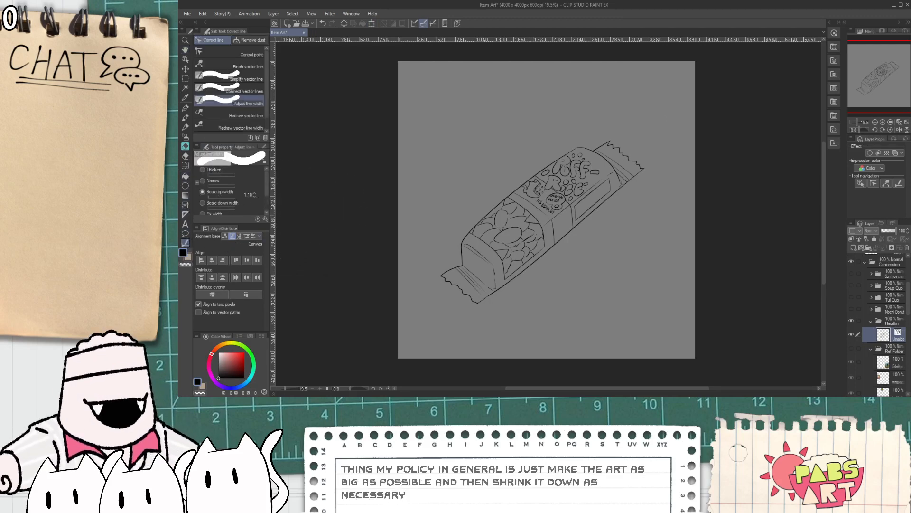
mouse_move(387, 284)
mouse_down()
mouse_move(390, 271)
mouse_move(392, 309)
mouse_move(617, 307)
mouse_up()
mouse_move(496, 346)
mouse_down()
mouse_move(474, 347)
mouse_move(631, 295)
mouse_move(586, 301)
mouse_up()
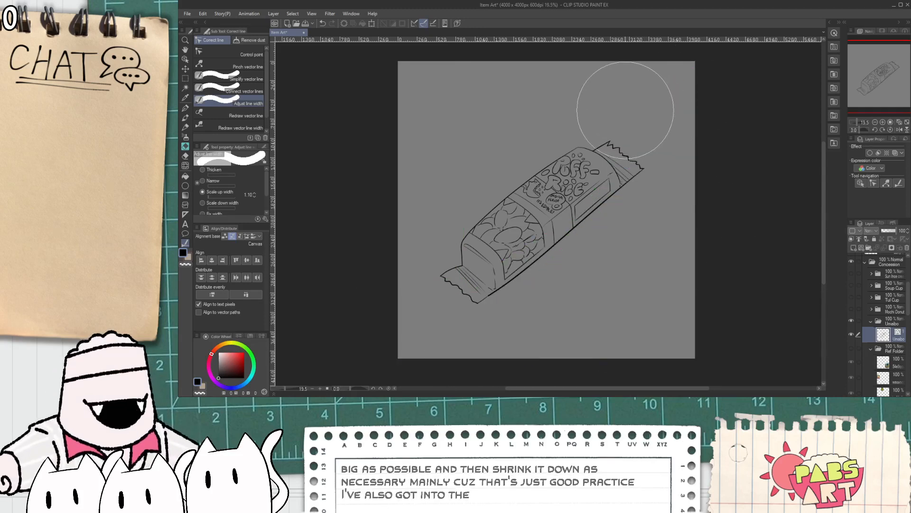
mouse_move(625, 111)
mouse_down()
mouse_move(541, 105)
mouse_move(606, 99)
mouse_up()
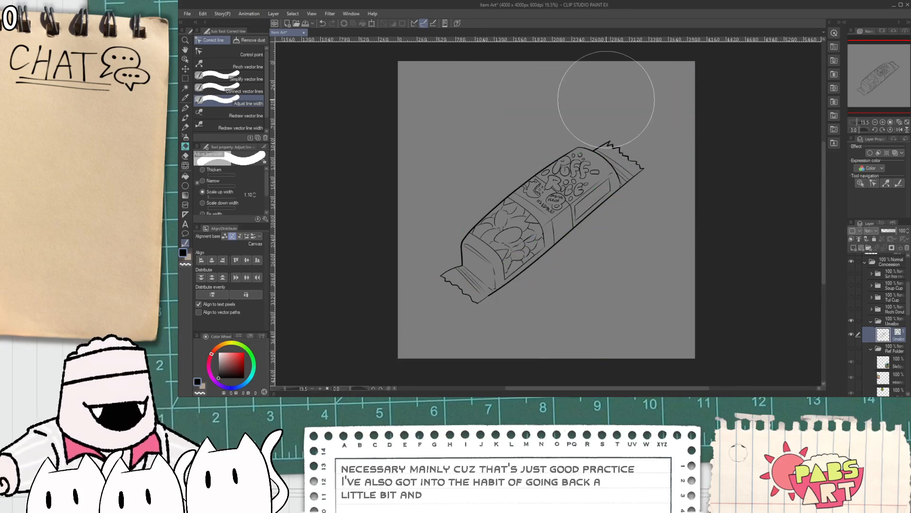
mouse_move(432, 312)
mouse_down()
mouse_move(423, 305)
mouse_move(442, 323)
mouse_move(463, 321)
mouse_up()
- Examine the outline thickness of the items in the Auction blocks 1-3 image
scroll(611, 173, up, 2)
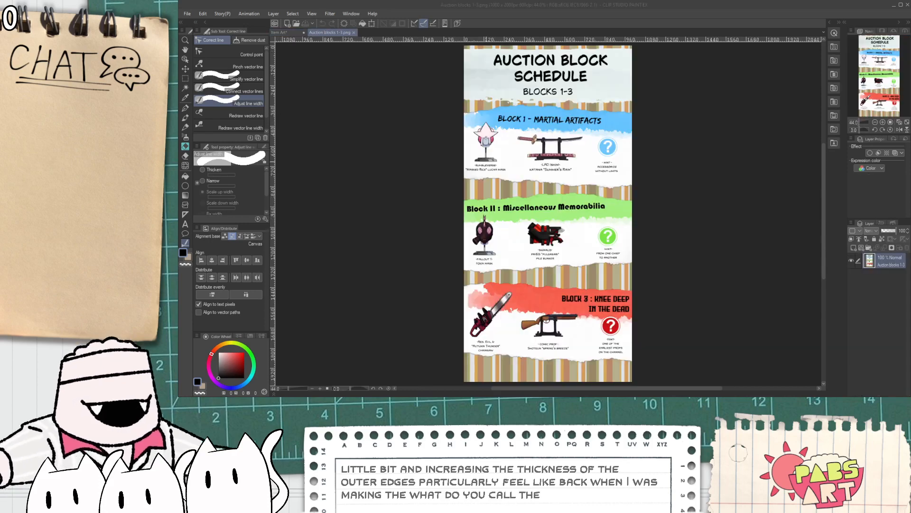
scroll(476, 146, up, 3)
scroll(475, 147, up, 5)
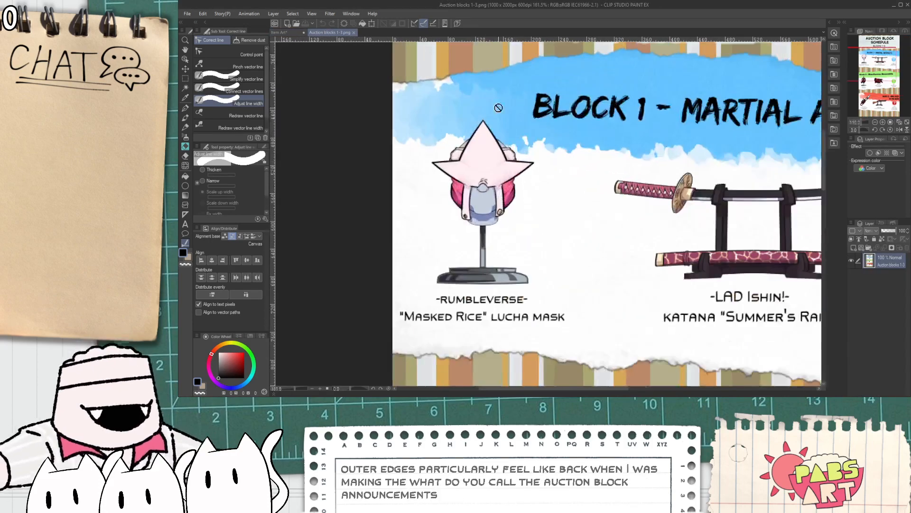
scroll(542, 237, down, 2)
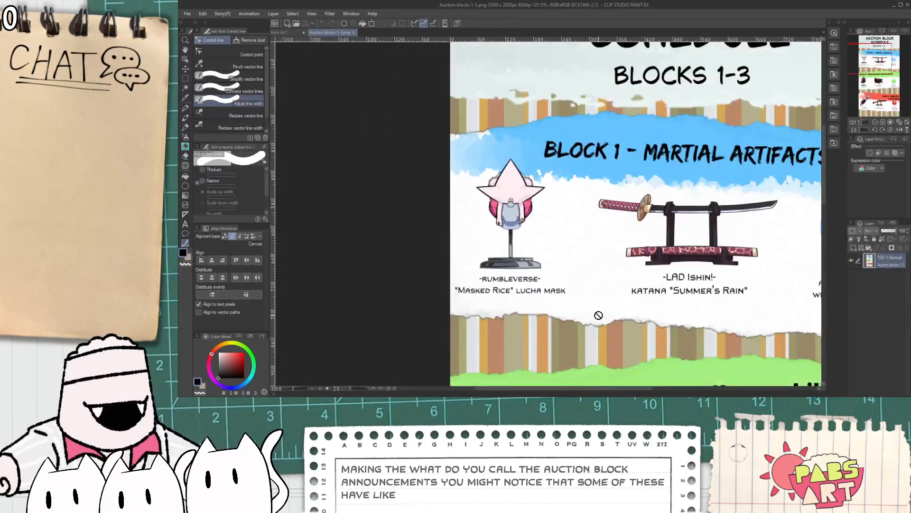
key(h)
scroll(542, 237, down, 4)
drag(515, 248, 515, 238)
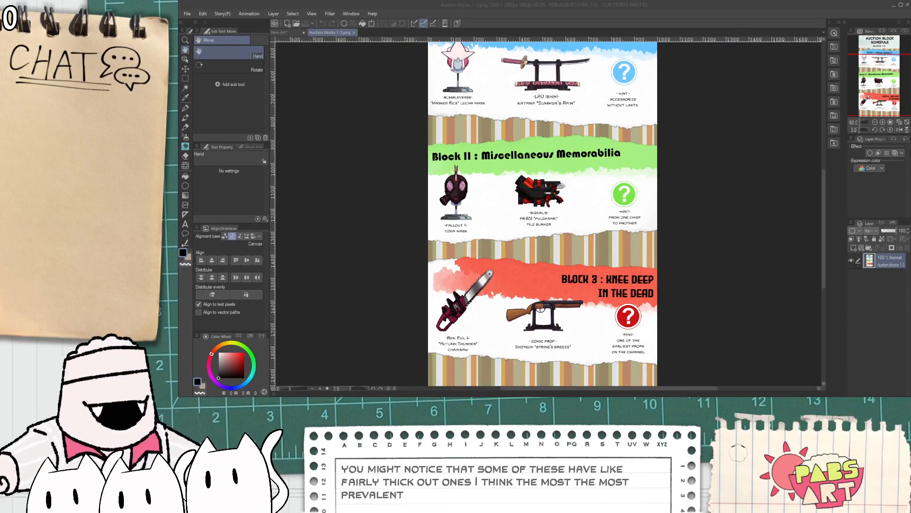
- Examine the line weight of the Block 6 items in the Auction blocks 4-6 image, then close both auction images
scroll(487, 346, up, 5)
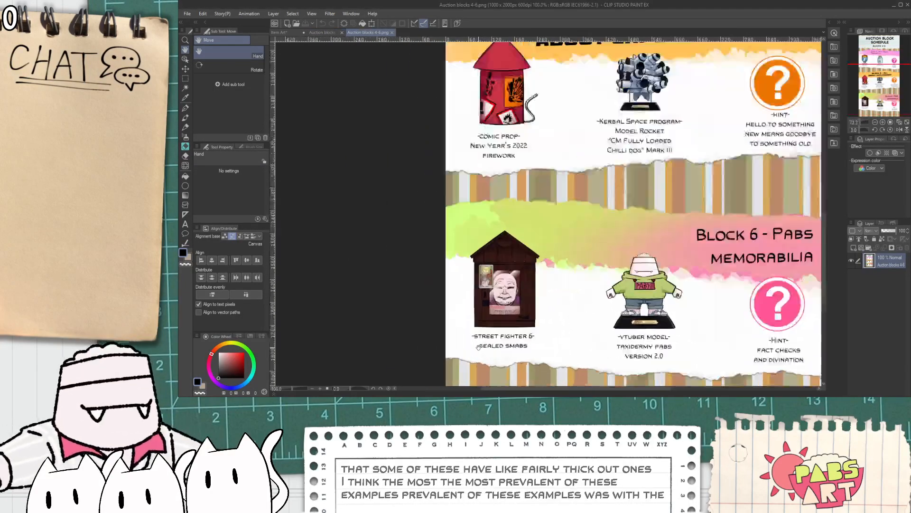
scroll(488, 346, up, 2)
scroll(523, 284, down, 1)
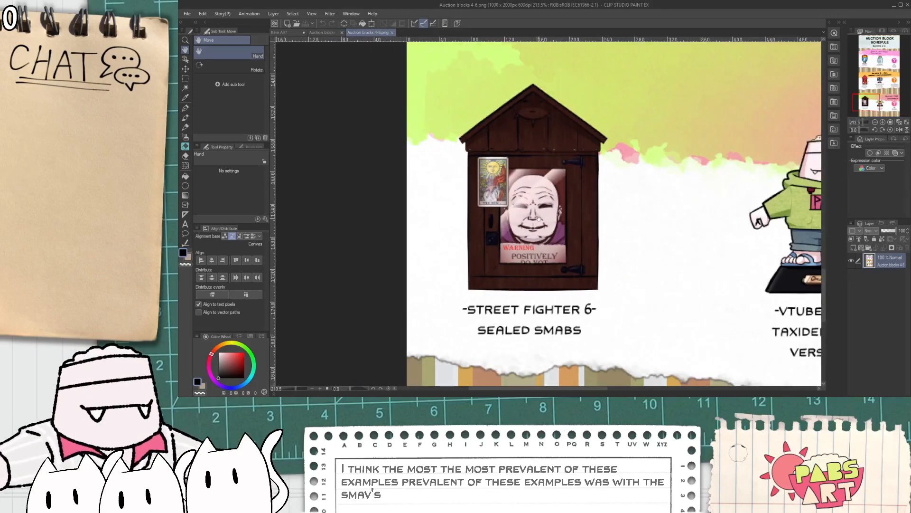
scroll(538, 219, up, 5)
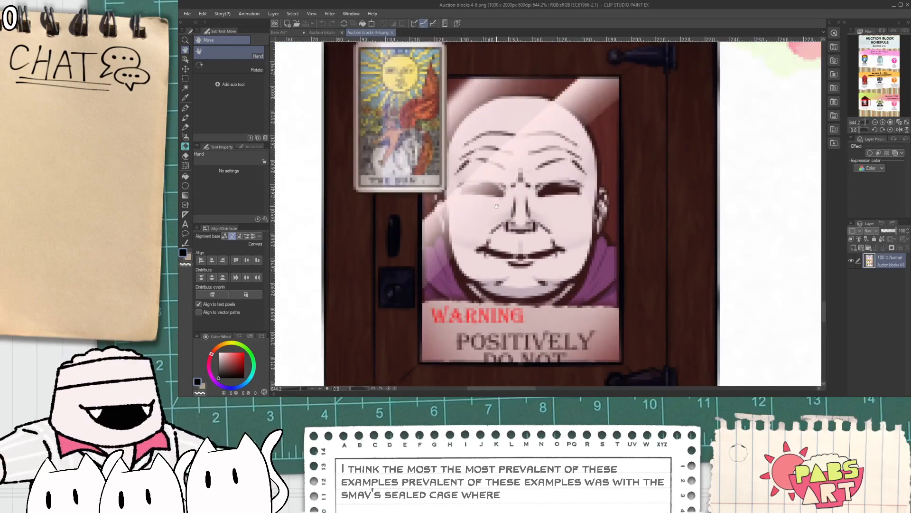
scroll(575, 207, down, 1)
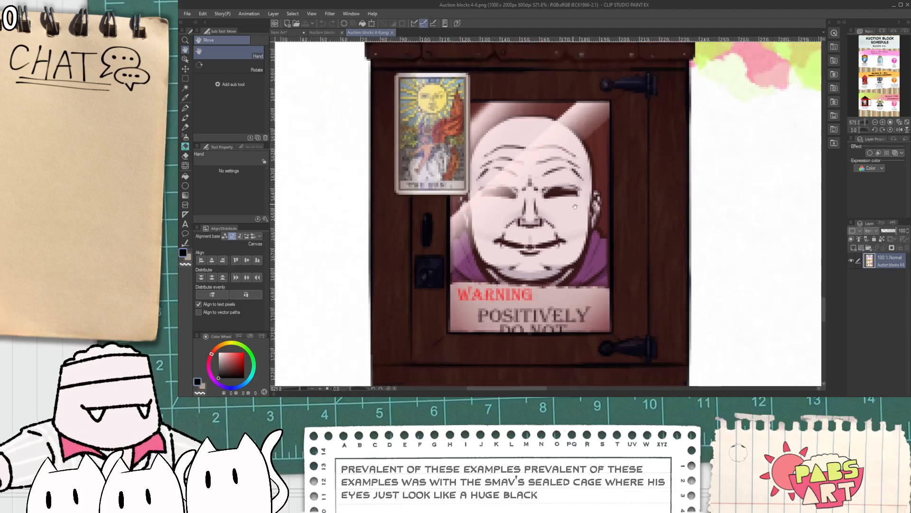
scroll(575, 207, down, 3)
scroll(550, 243, down, 1)
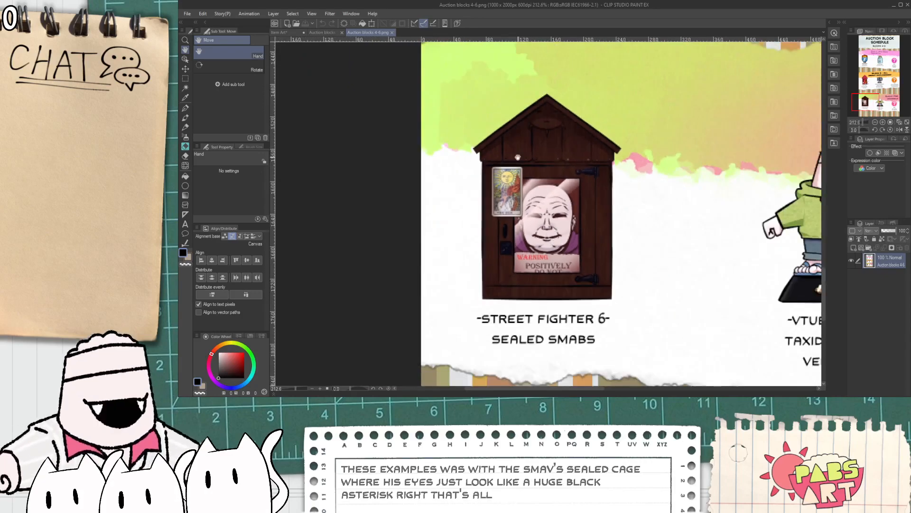
scroll(518, 157, down, 1)
scroll(562, 138, down, 2)
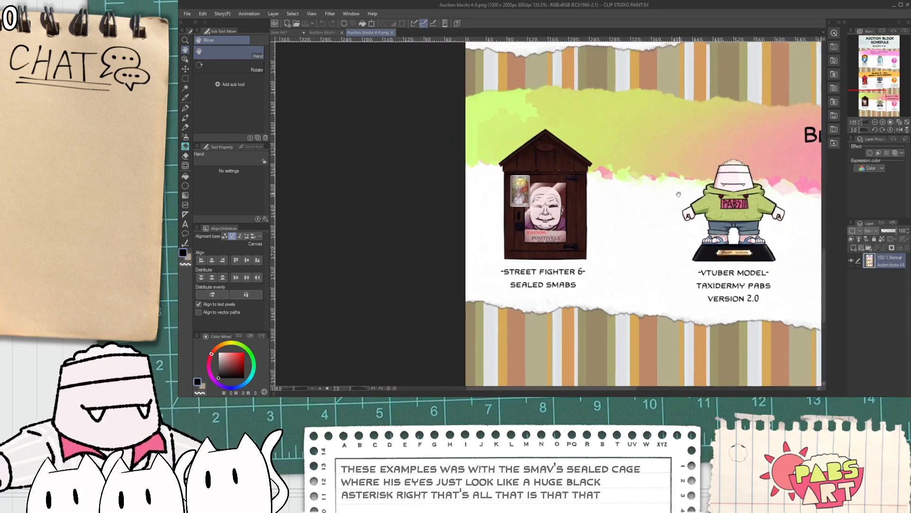
drag(629, 150, 638, 170)
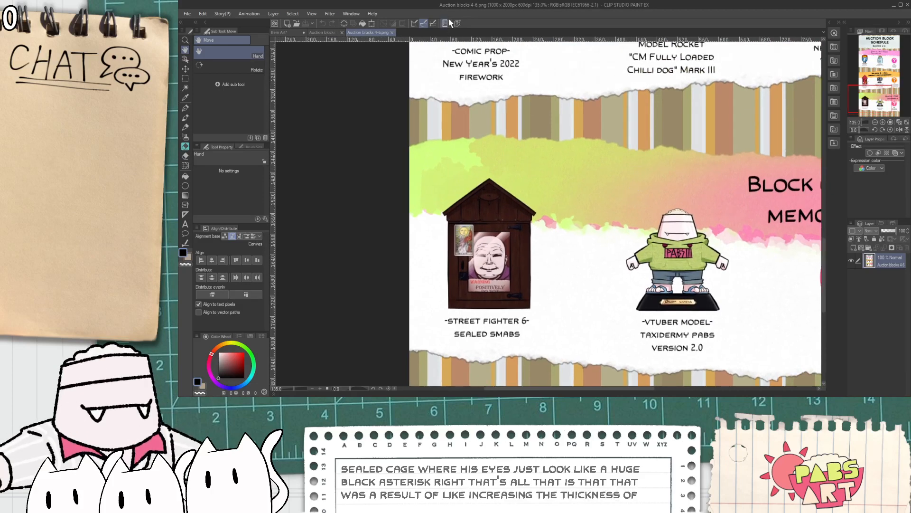
drag(690, 326, 652, 302)
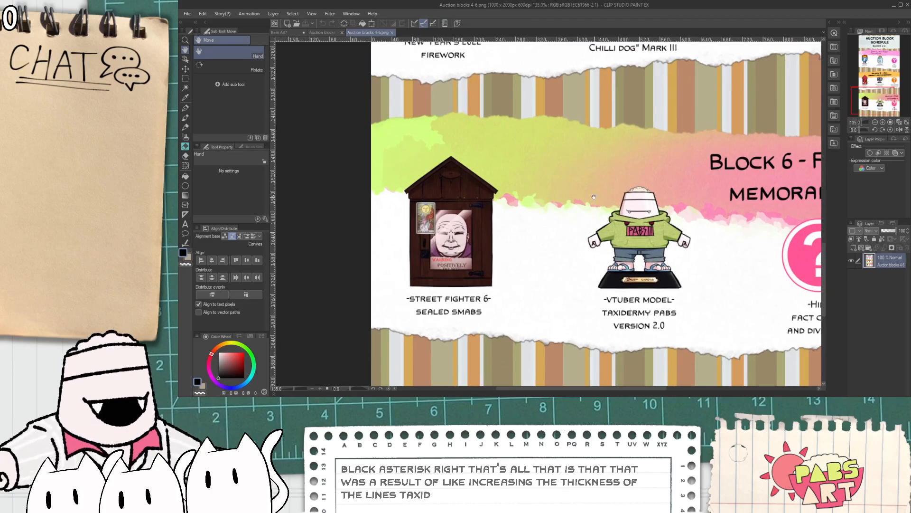
click(392, 33)
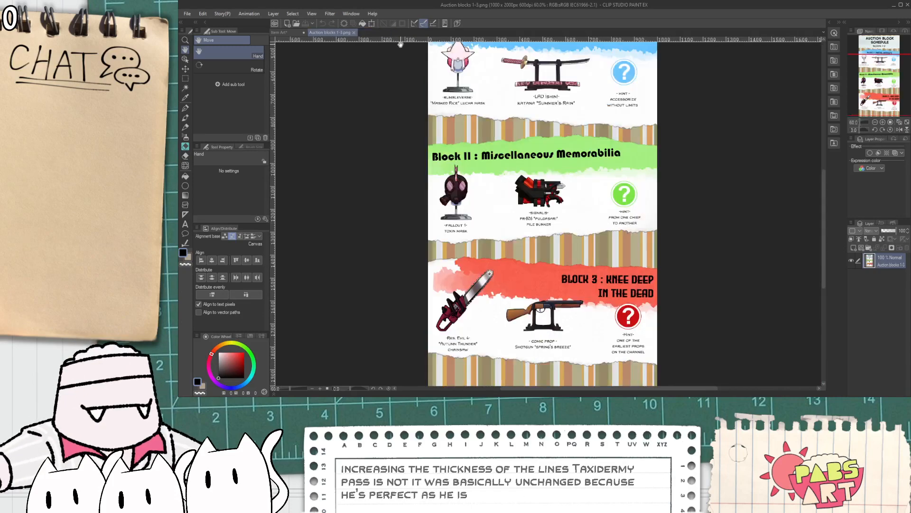
click(353, 32)
- Add a new raster layer in the Umaibo folder and place it below the wrapper line art
scroll(533, 301, down, 5)
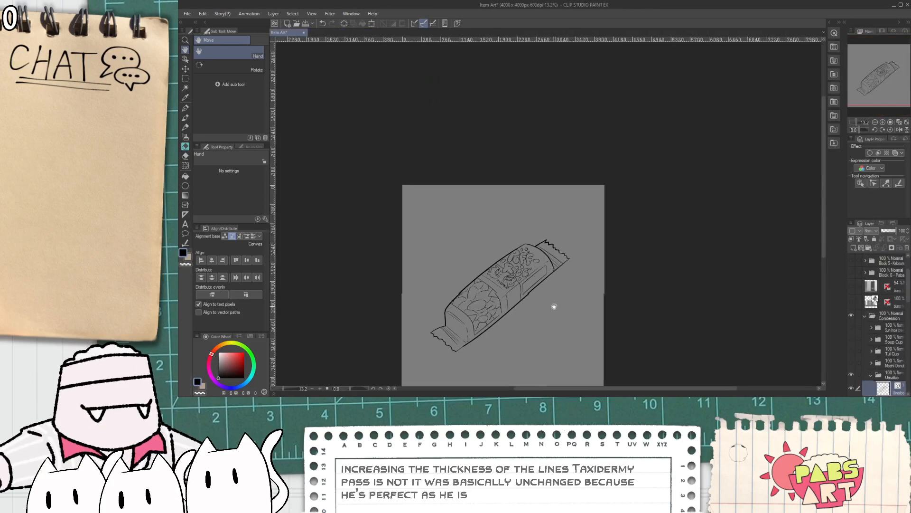
scroll(554, 306, up, 5)
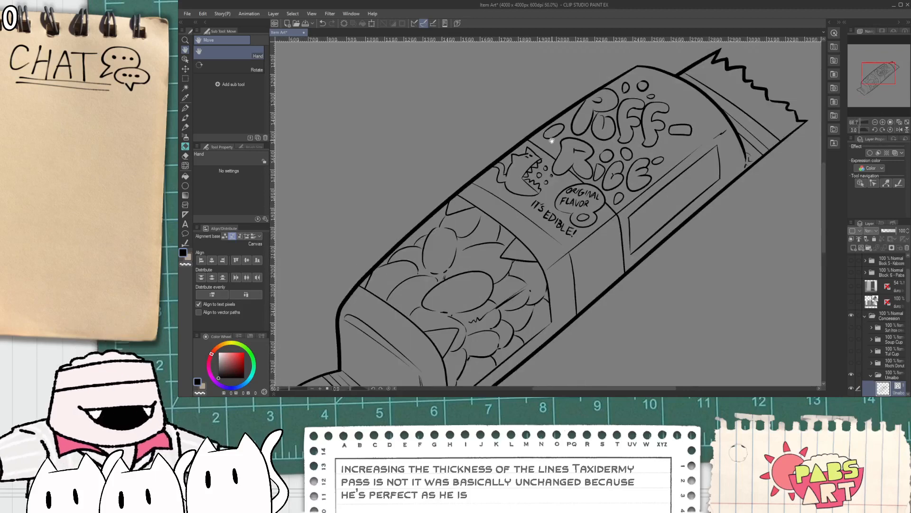
scroll(560, 176, down, 2)
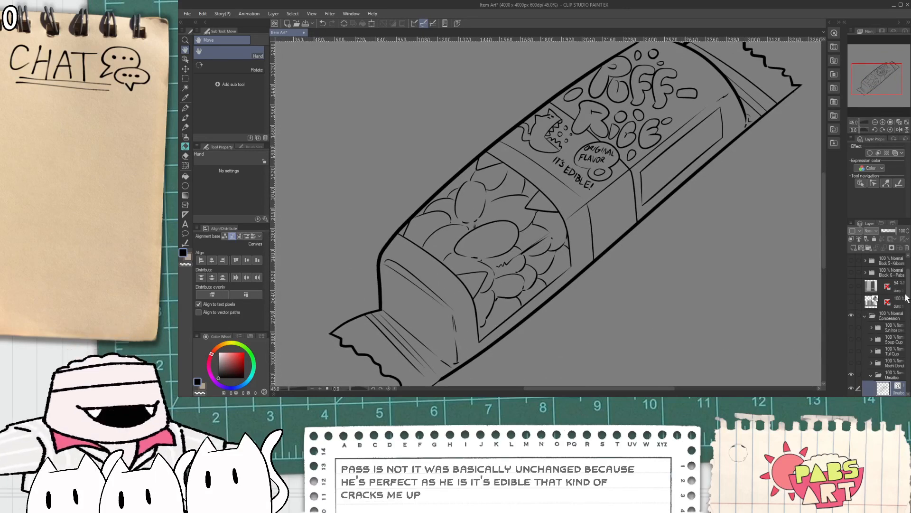
scroll(877, 334, down, 3)
click(854, 248)
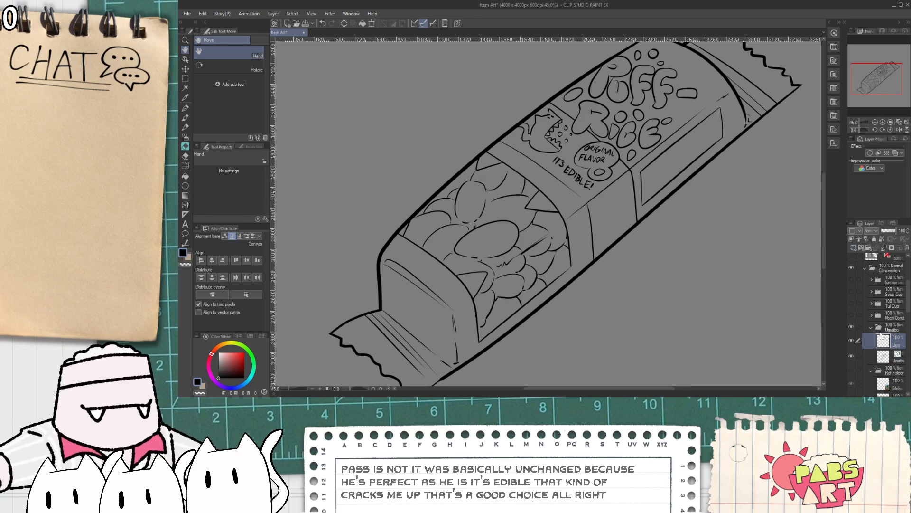
drag(890, 357, 890, 339)
- Fill the lower crimped end of the wrapper with light yellow-green, referring to other layers
key(g)
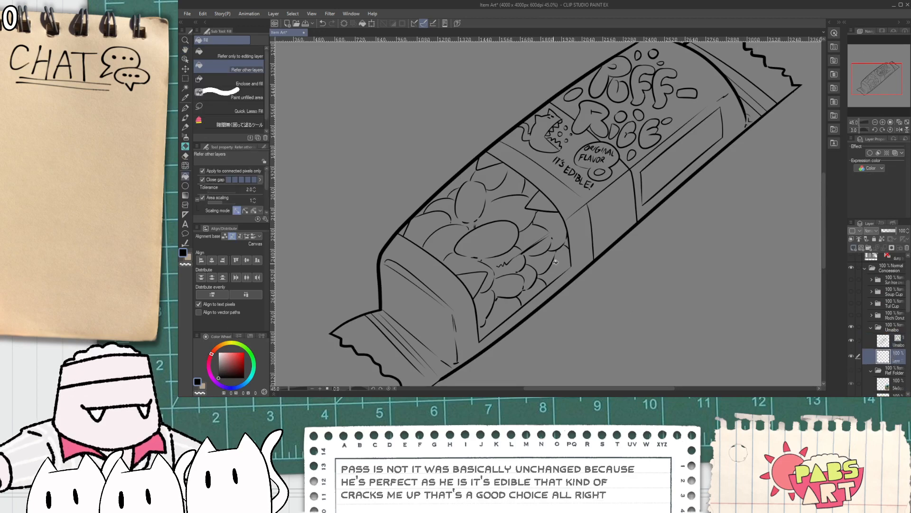
click(239, 348)
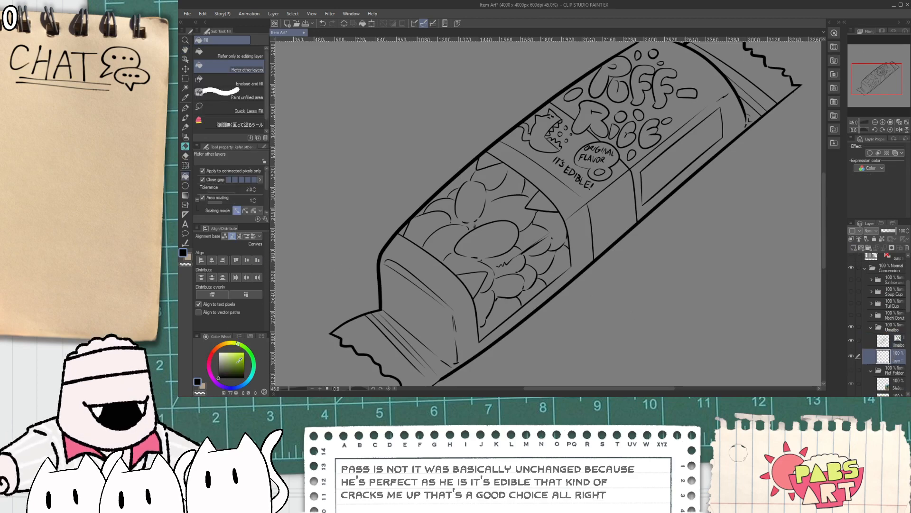
click(232, 354)
click(387, 344)
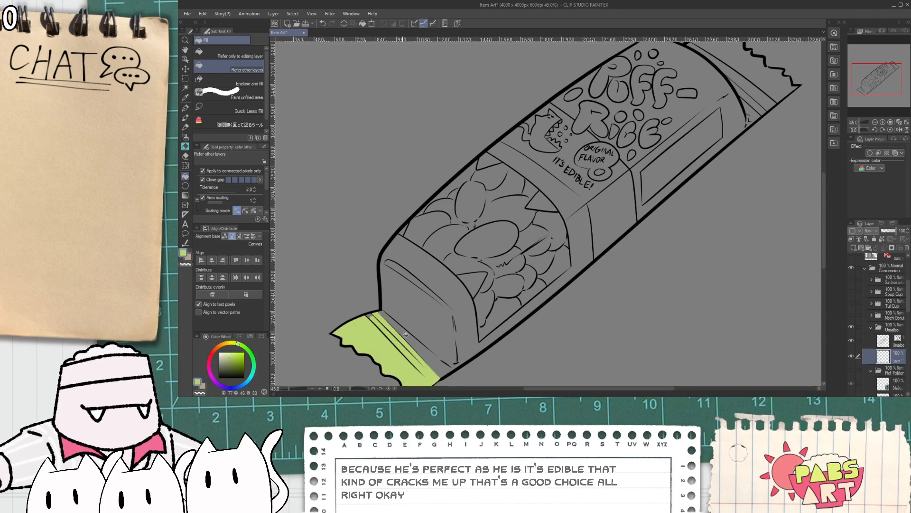
- Try filling the wrapper's lower body section with light yellow-green, and undo the green fills
click(417, 340)
click(419, 282)
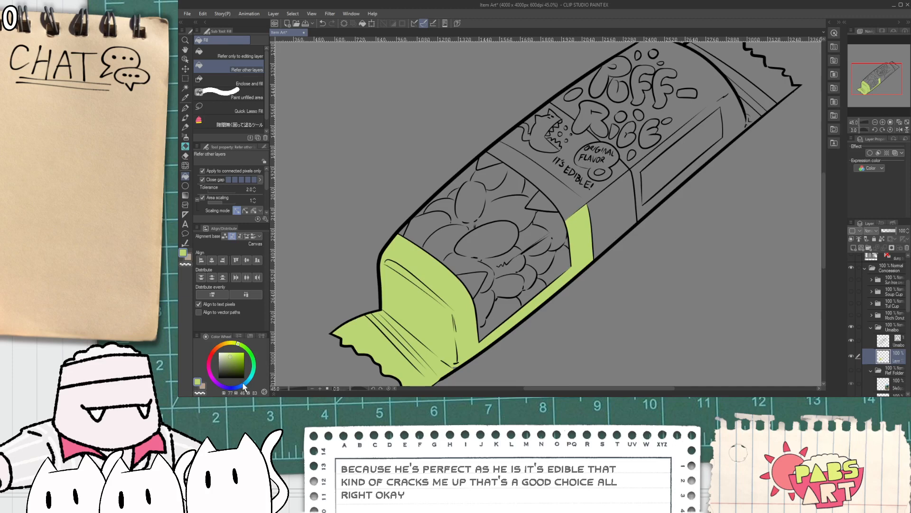
key(ctrl+minus)
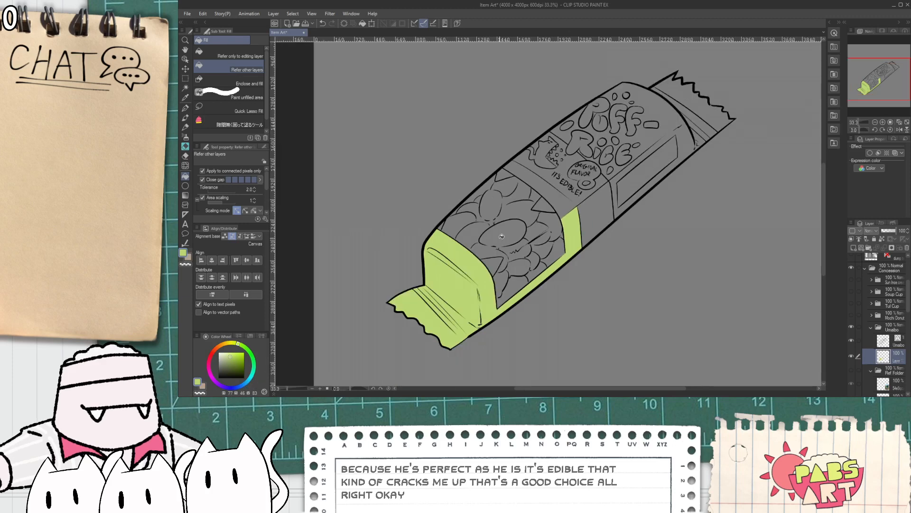
key(ctrl+z)
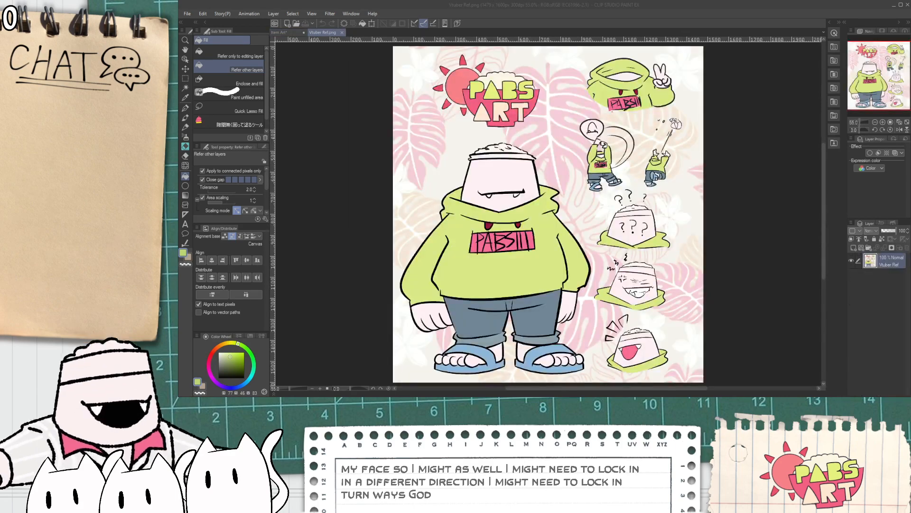
- Sample the pale pink of the character's face in the Vtuber Ref image and return to the Item Art wrapper with the Fill tool
double_click(488, 6)
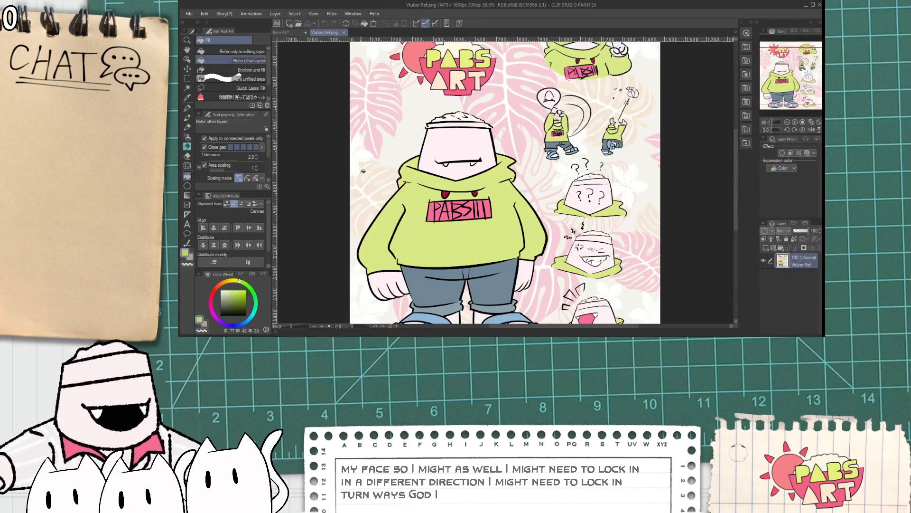
double_click(487, 6)
key(i)
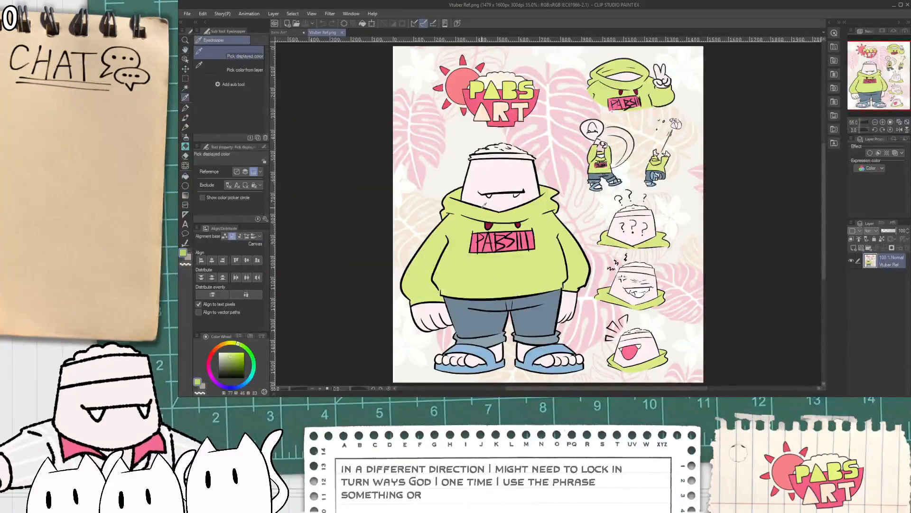
scroll(484, 204, up, 2)
click(494, 174)
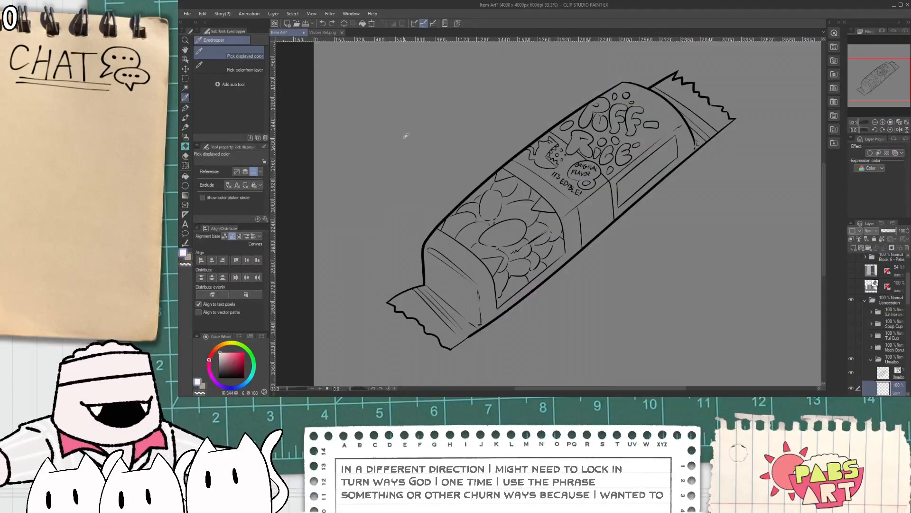
click(285, 33)
key(g)
scroll(485, 280, up, 1)
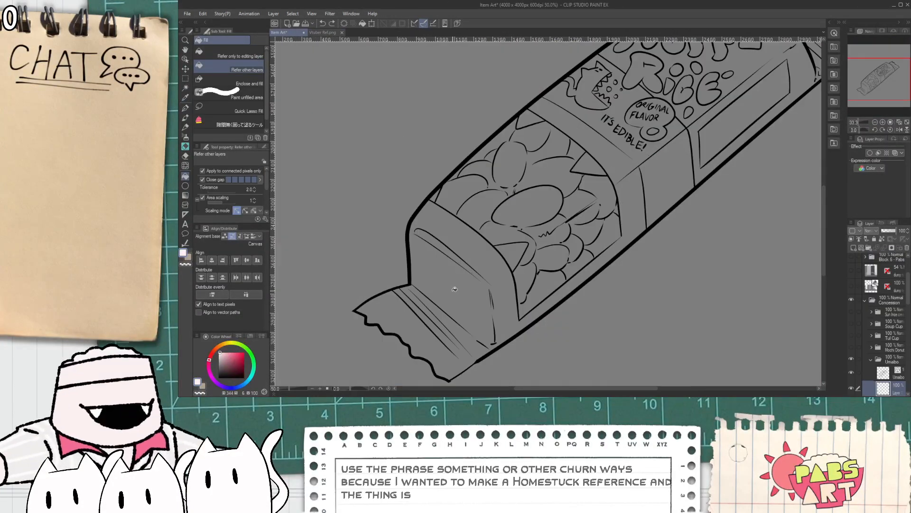
- Try filling the wrapper's lower crimped end and body section with pale pink, and clear the fills
click(455, 275)
click(432, 330)
click(417, 314)
click(453, 337)
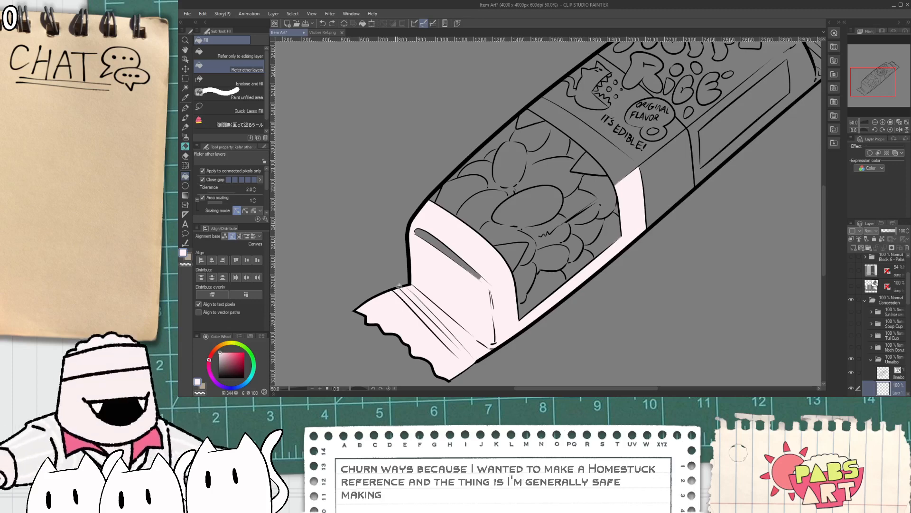
click(448, 250)
key(Delete)
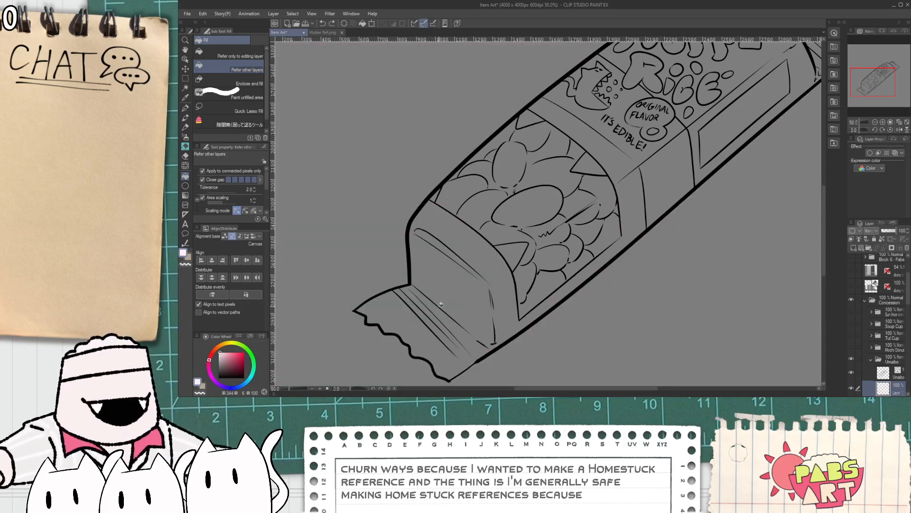
- Fill the lower crimped end, the lower body around the window and the label band below the Puff-Rice title with pale pink
click(428, 339)
click(403, 293)
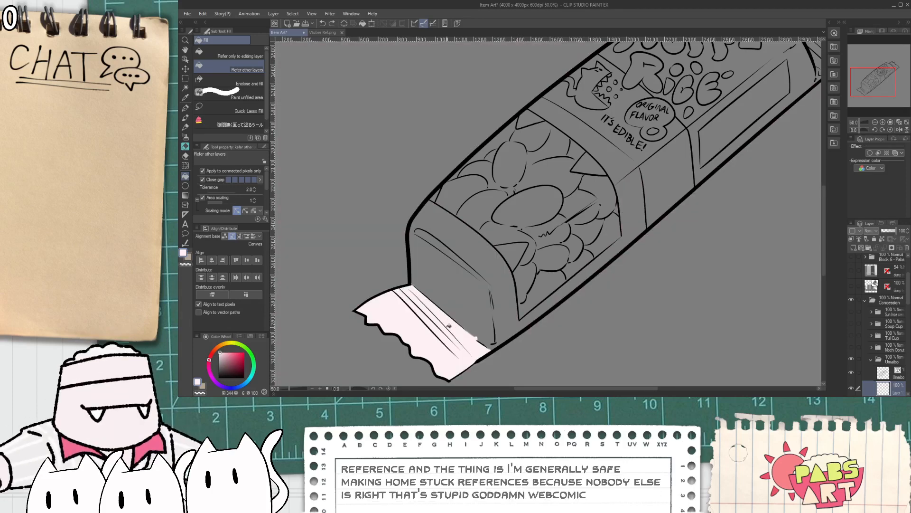
click(484, 311)
click(455, 253)
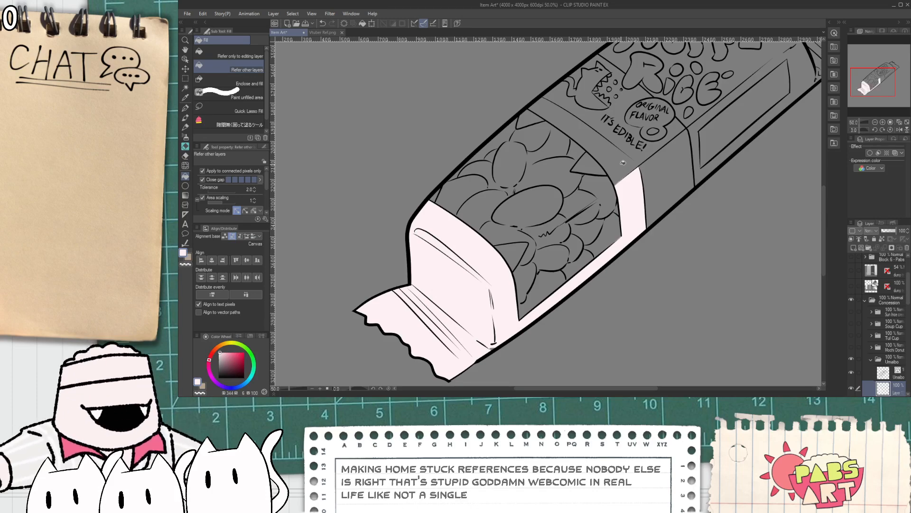
click(624, 165)
click(657, 181)
click(609, 138)
- Examine the pale pink fill around the cat drawing, its teeth and the flavor bubble on the label band
drag(609, 136, 586, 177)
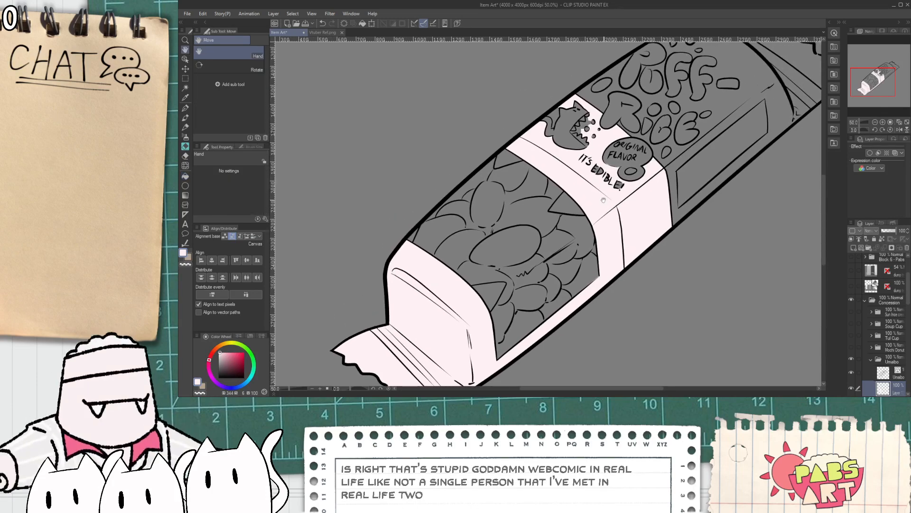
scroll(587, 176, up, 3)
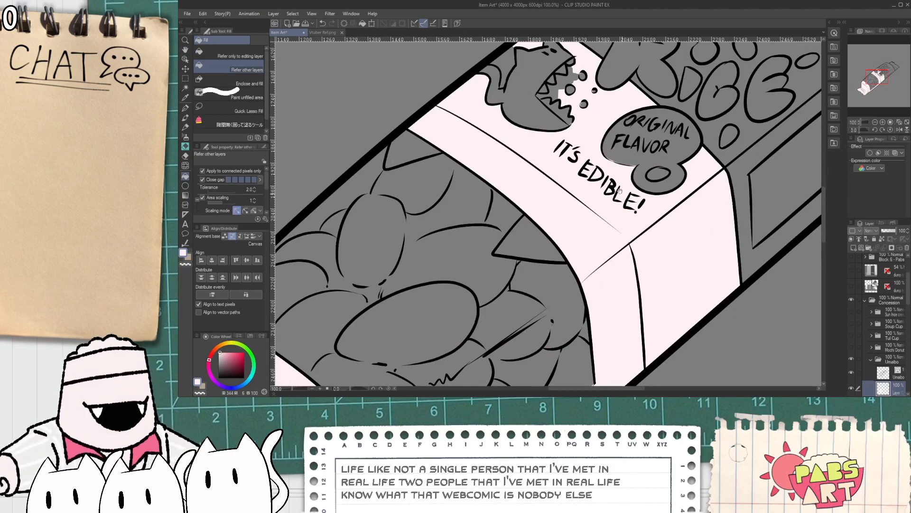
drag(557, 85, 536, 132)
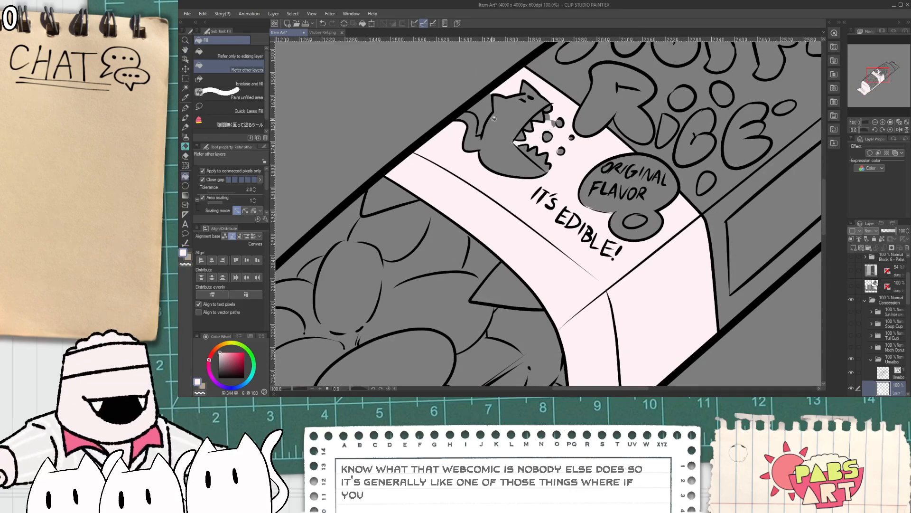
scroll(534, 135, up, 2)
scroll(528, 153, up, 2)
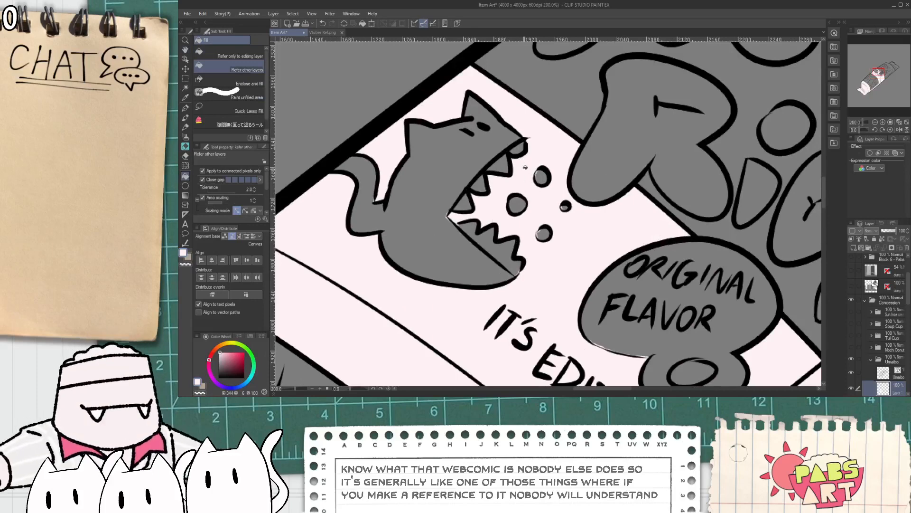
scroll(528, 155, down, 5)
key(space)
drag(568, 176, 550, 175)
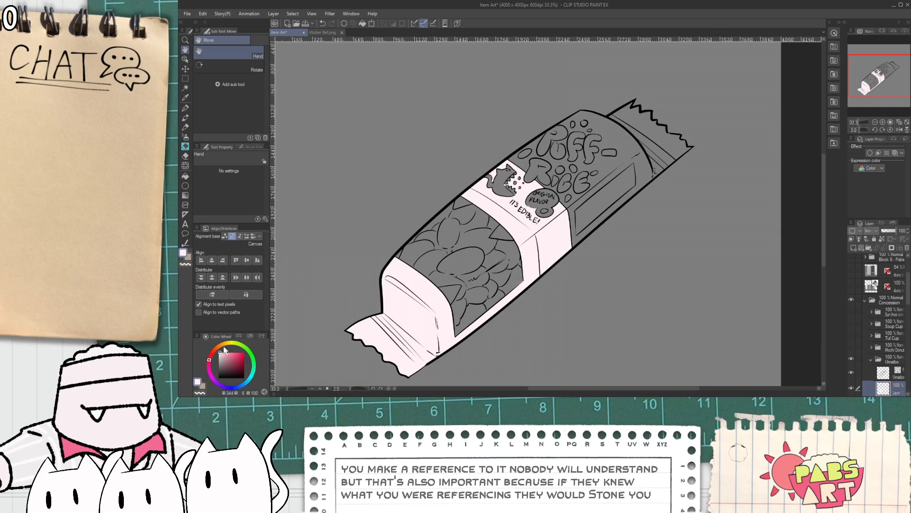
- Sample the rice color on the character's head in the Vtuber Ref image and shift it to a warmer, yellower cream
click(326, 32)
key(i)
scroll(506, 114, up, 2)
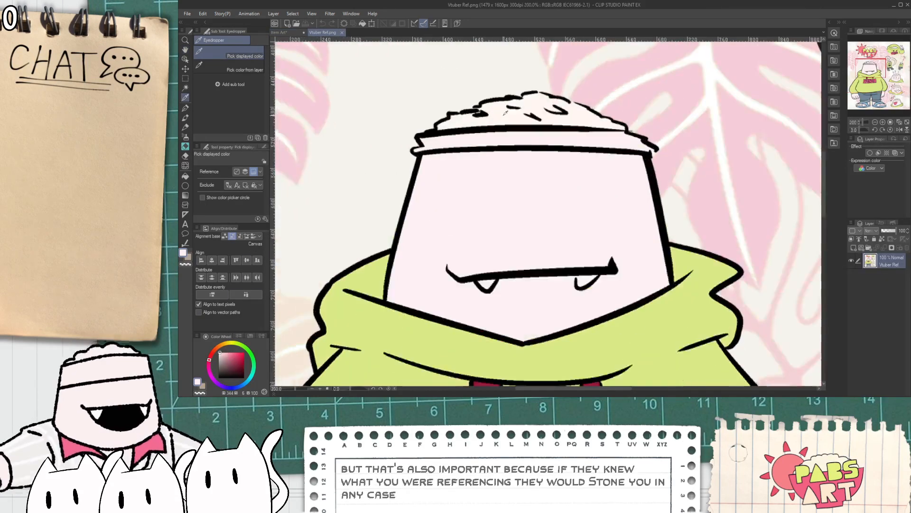
click(506, 112)
click(287, 33)
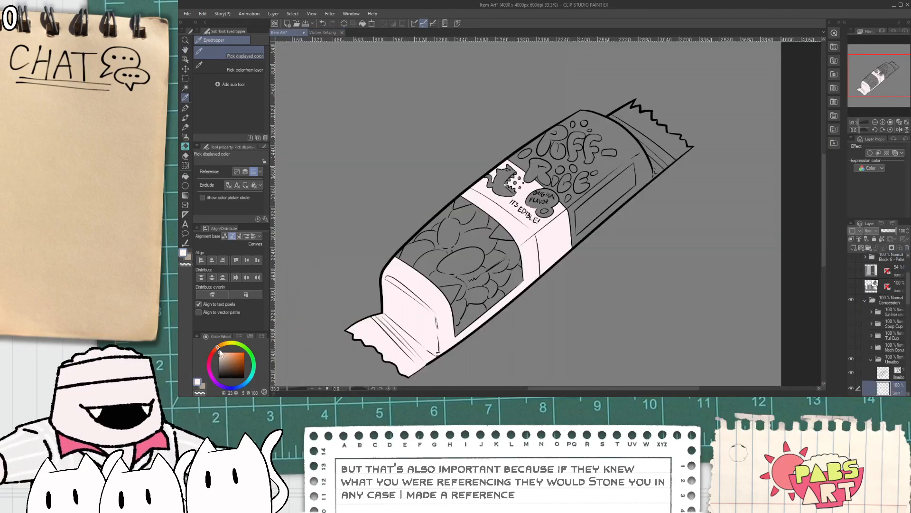
drag(219, 351, 223, 353)
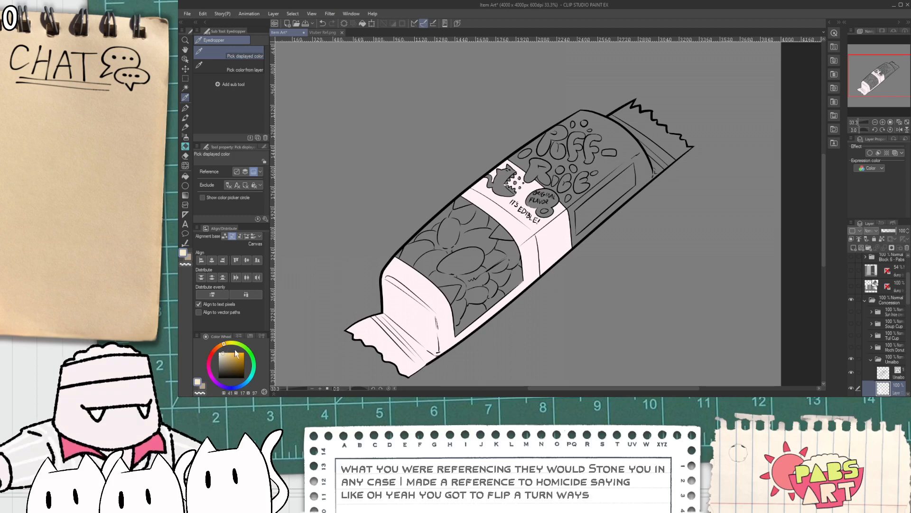
- Fill the background around the Puff-Rice lettering and the border of the side panel with cream
key(g)
scroll(589, 190, up, 2)
click(559, 209)
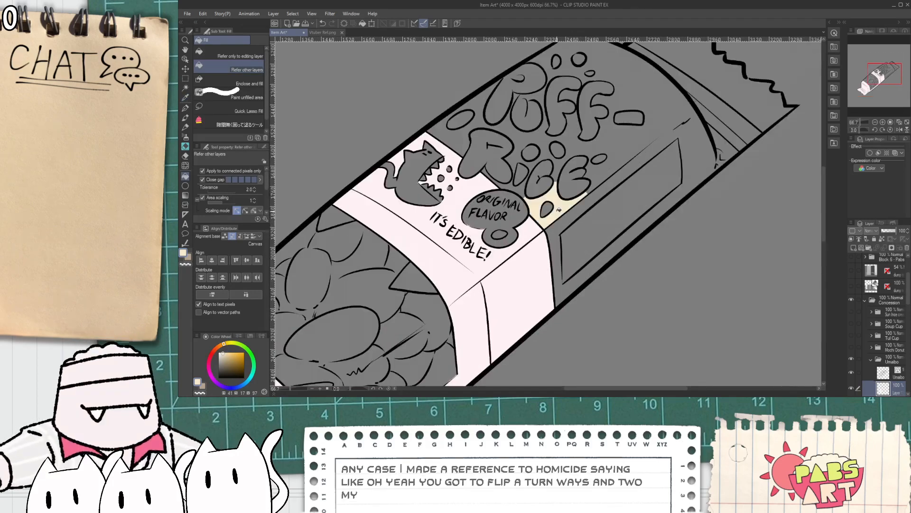
click(560, 218)
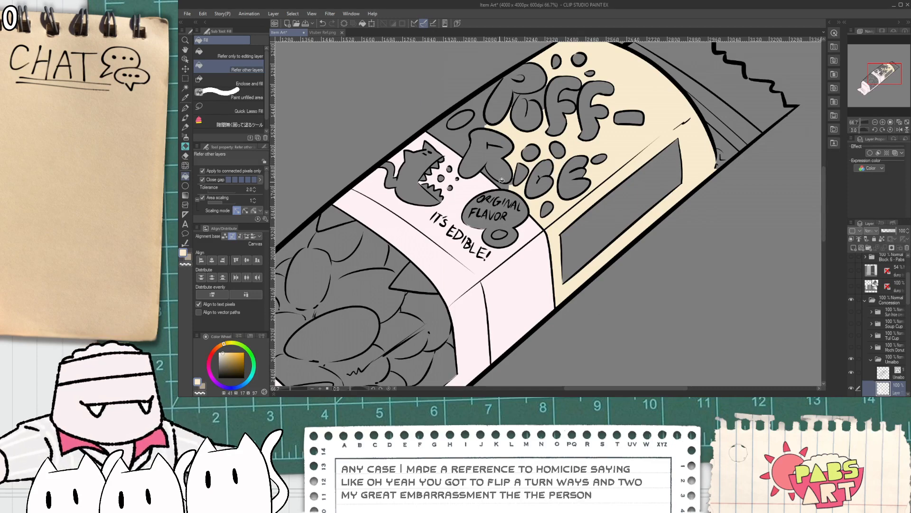
scroll(500, 178, up, 3)
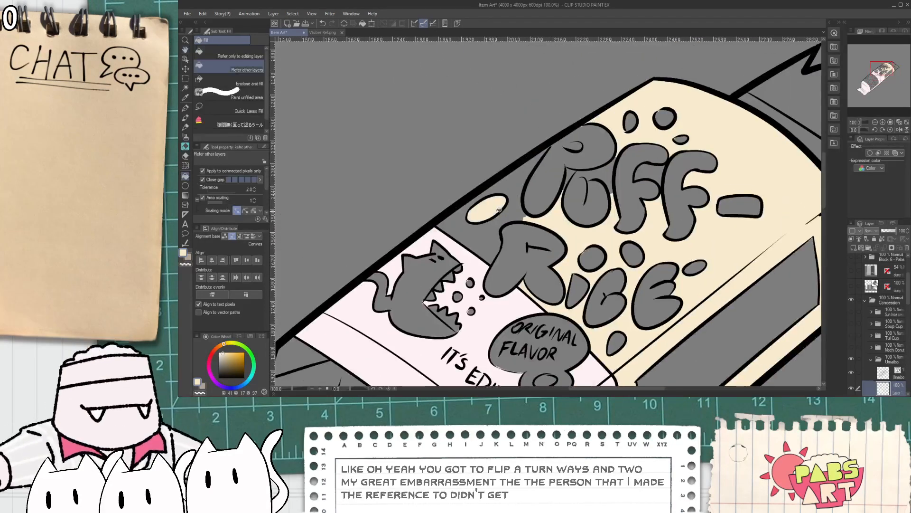
scroll(573, 177, up, 2)
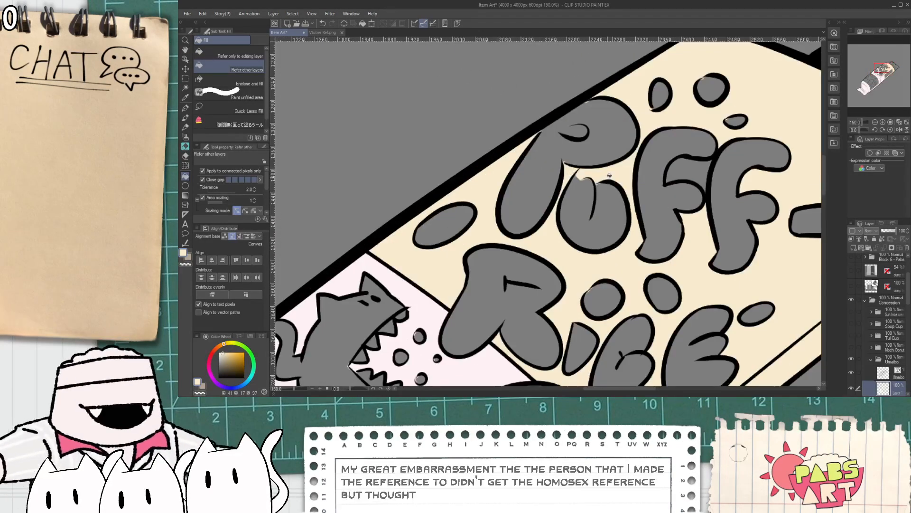
- Redraw the inner stroke of the letter U in Puff in black on the wrapper's line art layer, extending it up to the P
click(219, 377)
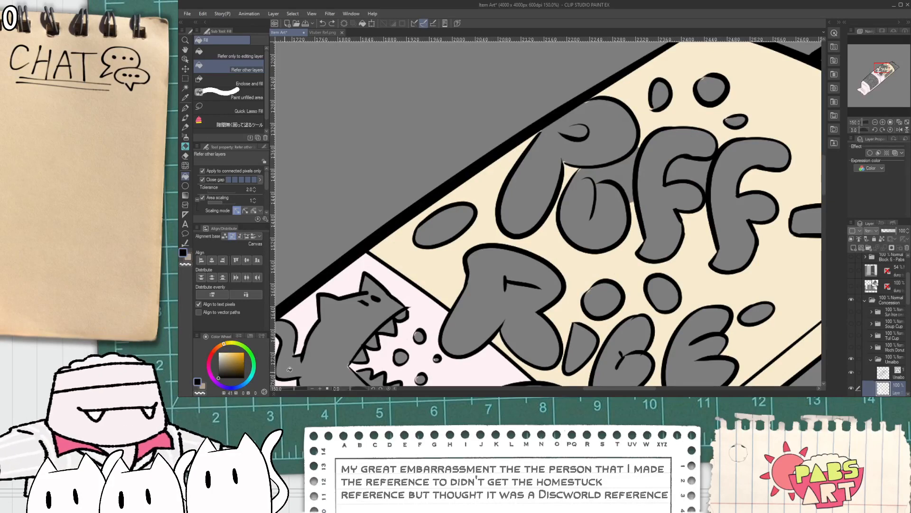
click(878, 374)
key(space)
mouse_move(583, 187)
mouse_down()
mouse_move(532, 175)
mouse_move(549, 148)
mouse_move(546, 242)
mouse_up()
scroll(536, 166, up, 3)
key(ctrl+z)
drag(568, 166, 544, 275)
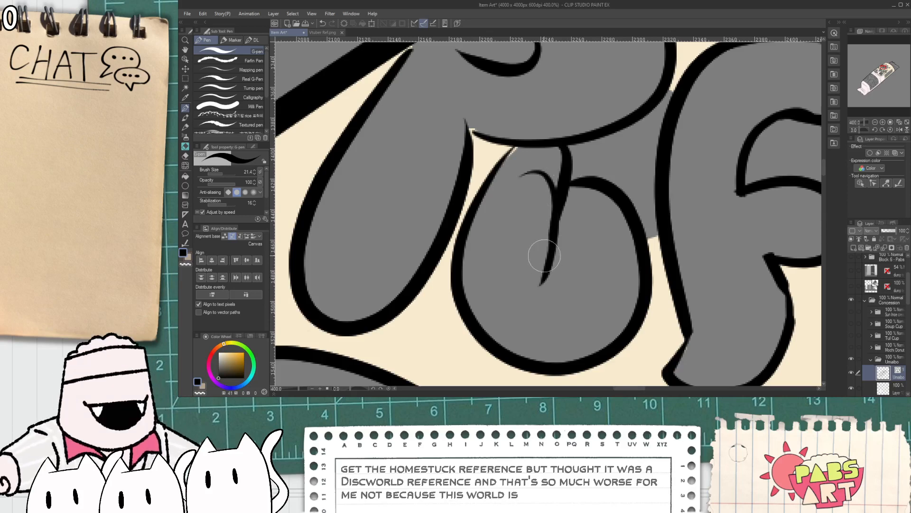
key(ctrl+z)
drag(551, 147, 543, 276)
- Remove the old curved line inside the letter U with the Vector eraser
key(e)
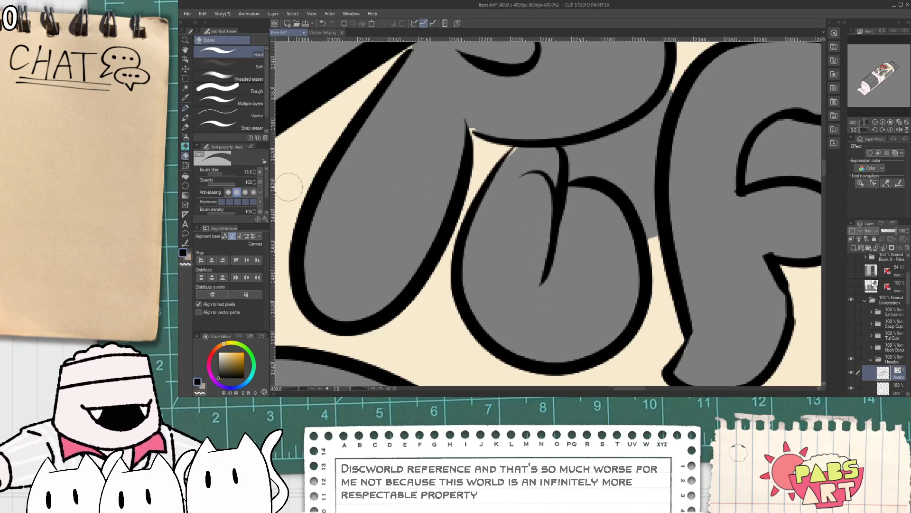
click(223, 112)
drag(541, 187, 546, 169)
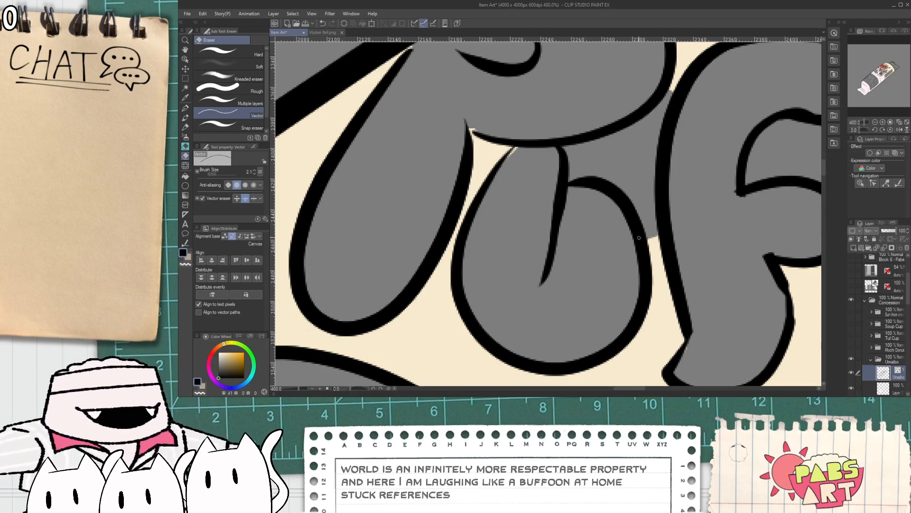
- Fill the remaining gaps between the Puff letters with the sampled cream on the color layer
scroll(655, 246, down, 2)
click(892, 388)
scroll(569, 228, down, 2)
key(space)
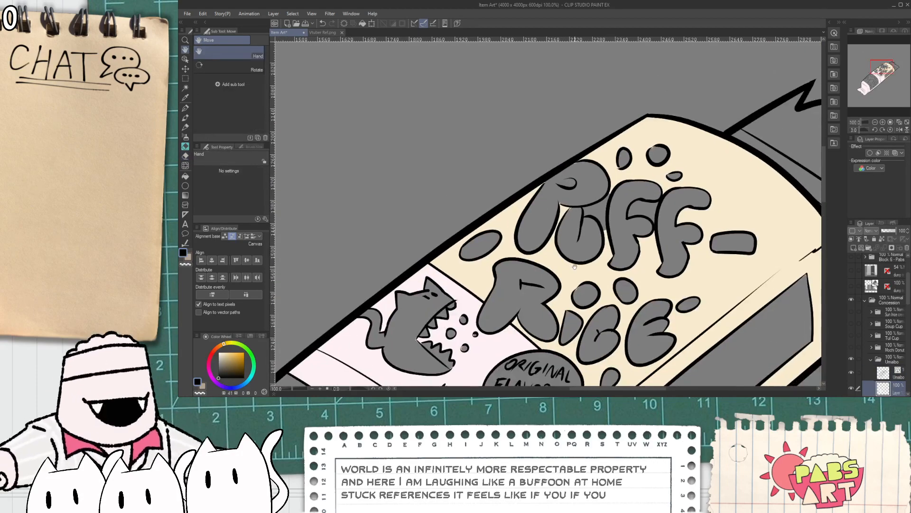
alt+click(575, 267)
key(g)
scroll(605, 214, up, 1)
click(606, 210)
click(669, 200)
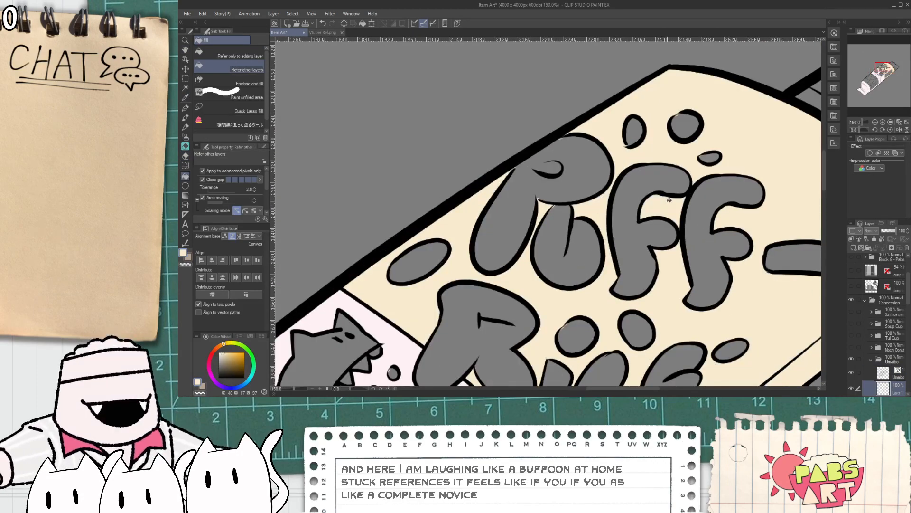
- Fill the wrapper's upper crimped end, including the narrow areas between its fold lines, with cream
scroll(683, 207, down, 1)
key(space)
drag(693, 234, 634, 204)
scroll(634, 204, down, 1)
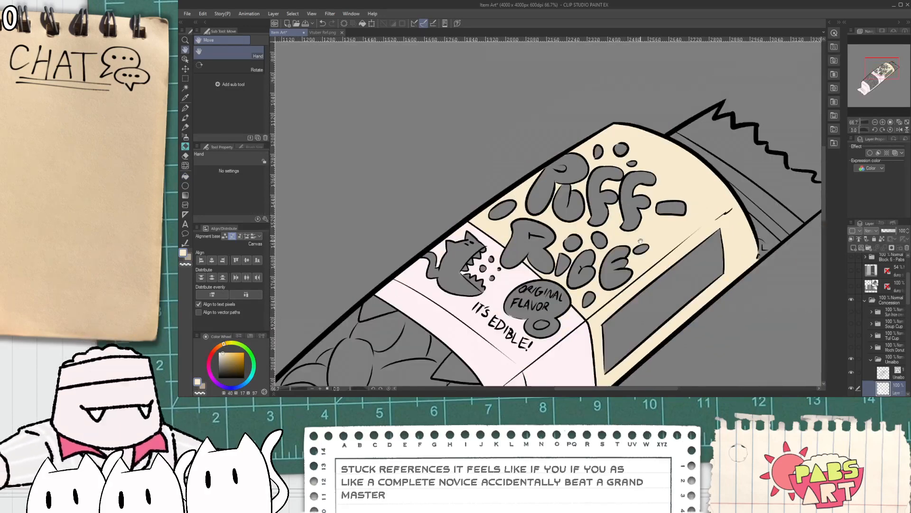
drag(635, 265, 611, 204)
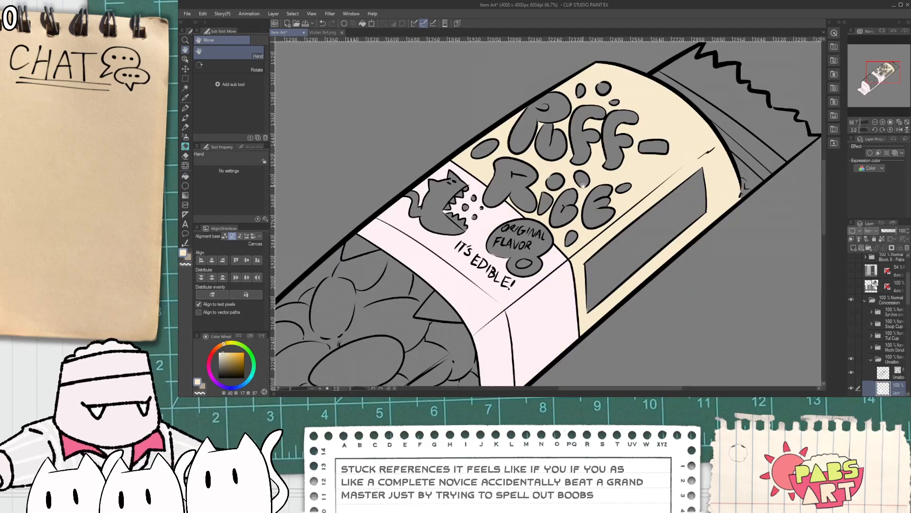
drag(659, 160, 632, 170)
scroll(632, 171, up, 2)
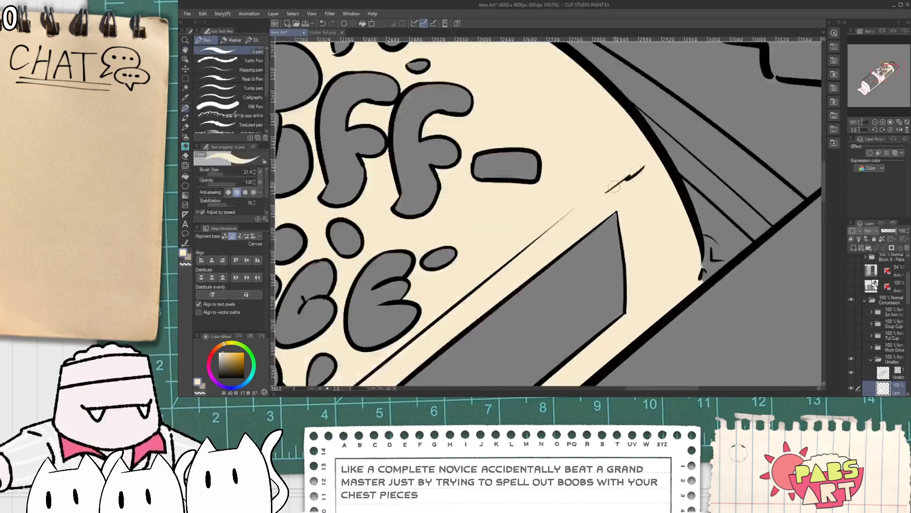
key(g)
click(678, 216)
click(674, 226)
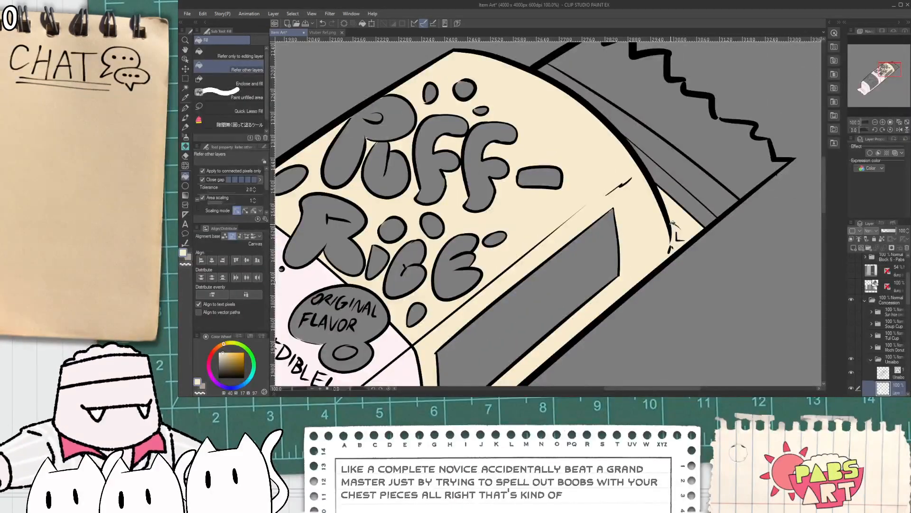
drag(684, 199, 706, 162)
scroll(707, 162, down, 4)
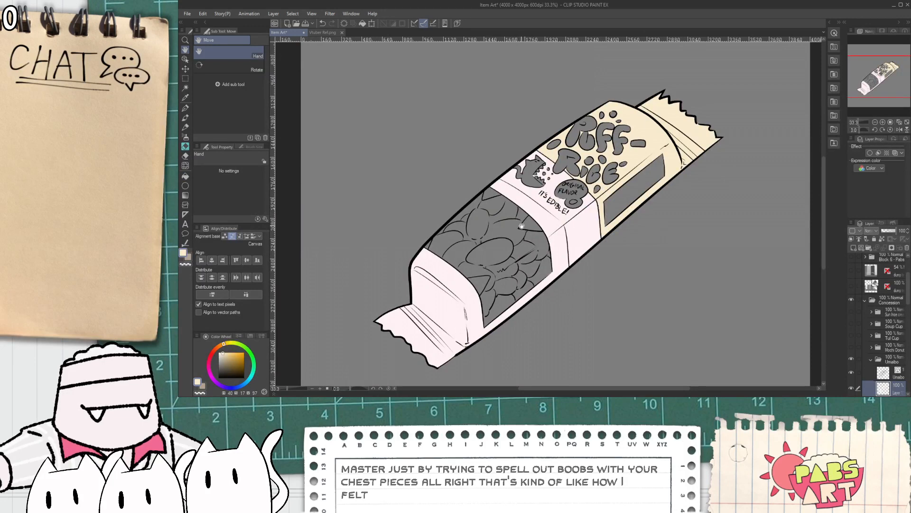
drag(483, 165, 458, 124)
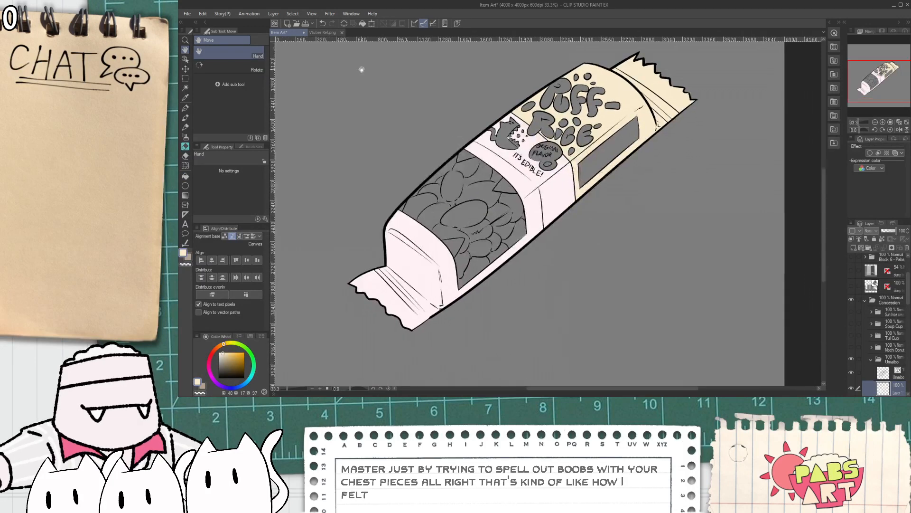
- Sample the off-white of the character's fang from the Vtuber Ref document and return to the Item Art drawing
click(321, 33)
key(i)
scroll(481, 286, up, 2)
click(481, 286)
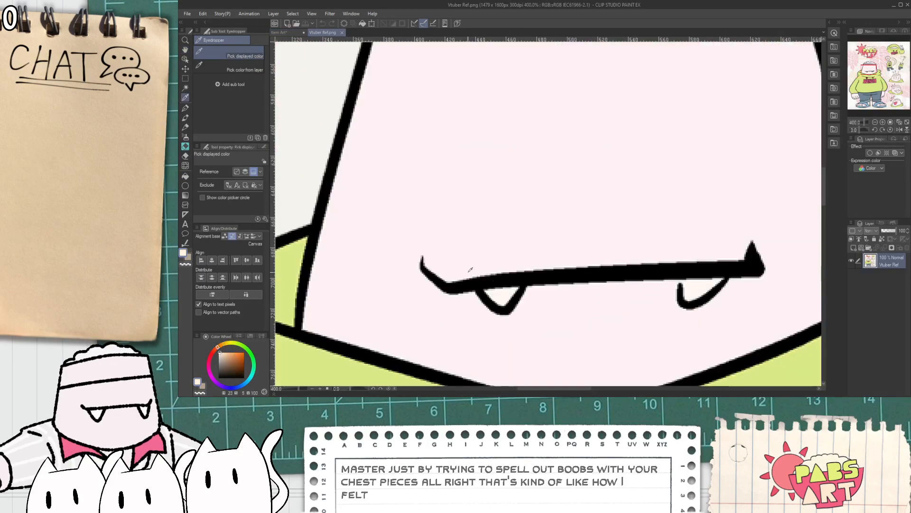
click(282, 32)
- Fill the pointed fang shapes around the wrapper's window with the sampled off-white on the color layer
key(g)
scroll(458, 228, up, 3)
click(454, 256)
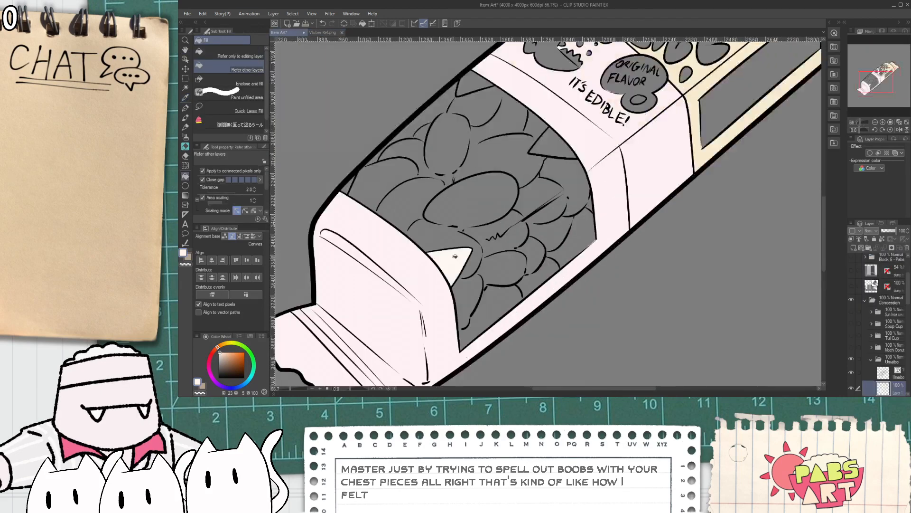
click(551, 138)
scroll(464, 81, up, 1)
click(470, 80)
key(space)
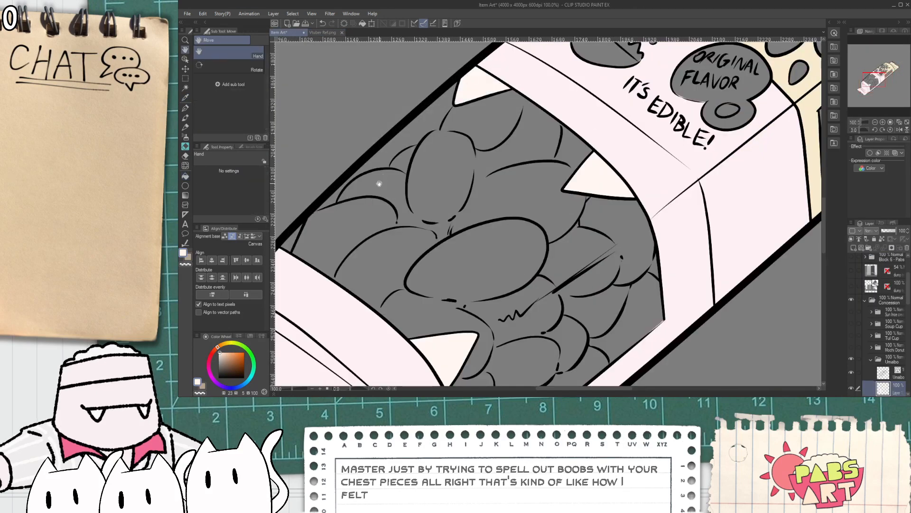
drag(360, 208, 384, 198)
click(314, 230)
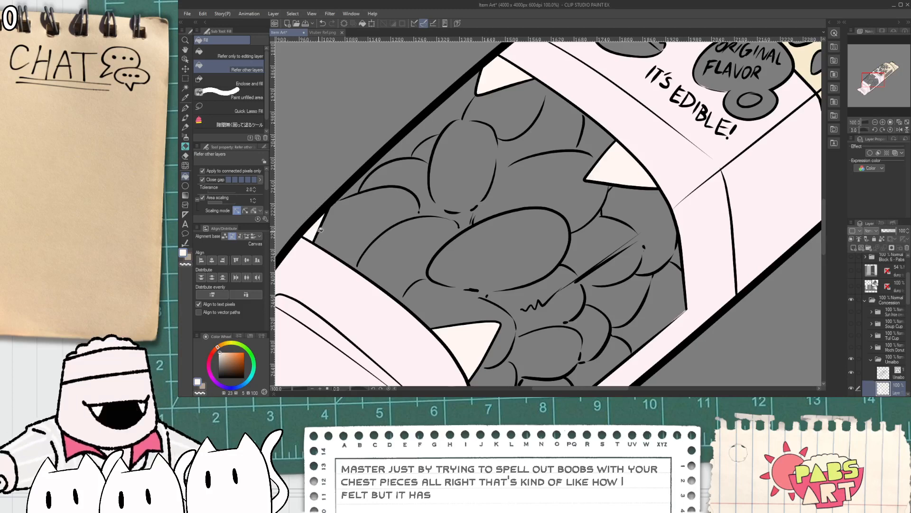
scroll(320, 229, down, 2)
key(space)
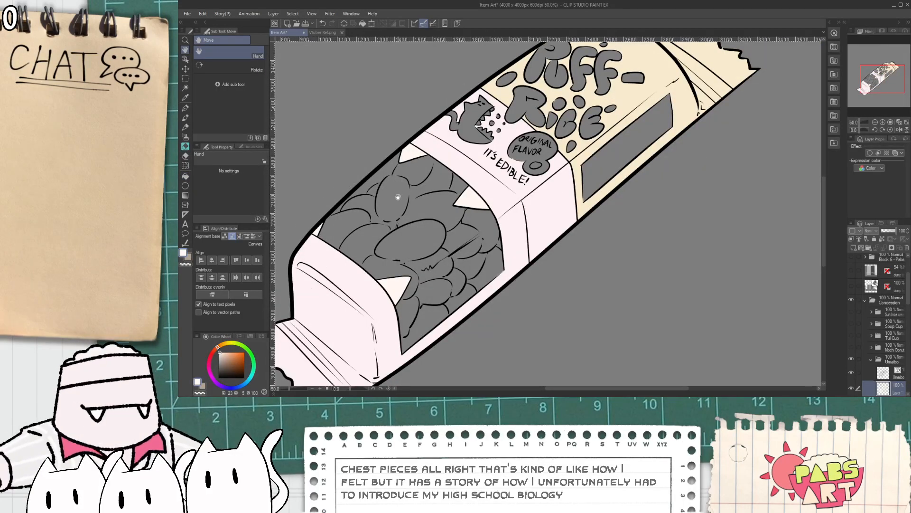
- Choose a light pink and fill the letters and hyphen of "Puff-" plus the R of "Rice" with it
drag(400, 192, 286, 272)
scroll(421, 241, up, 2)
drag(395, 178, 449, 199)
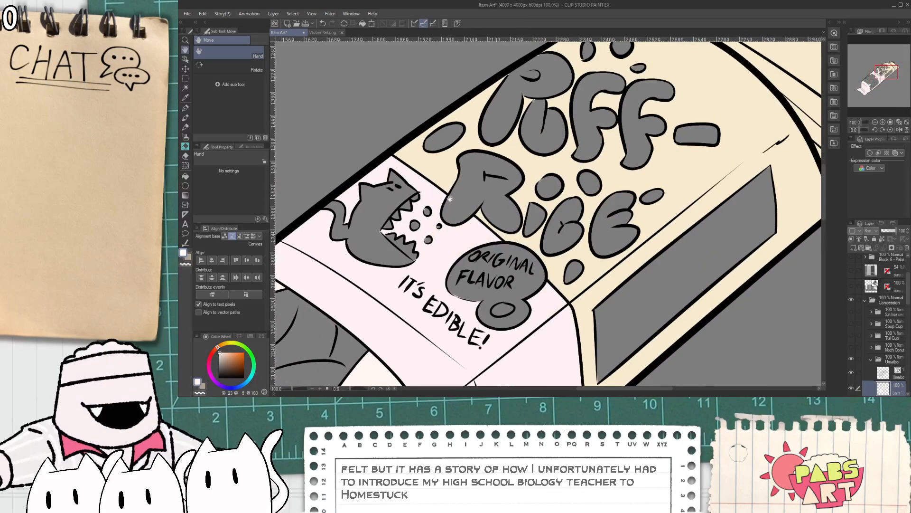
key(ctrl+minus)
key(ctrl+minus)
click(210, 363)
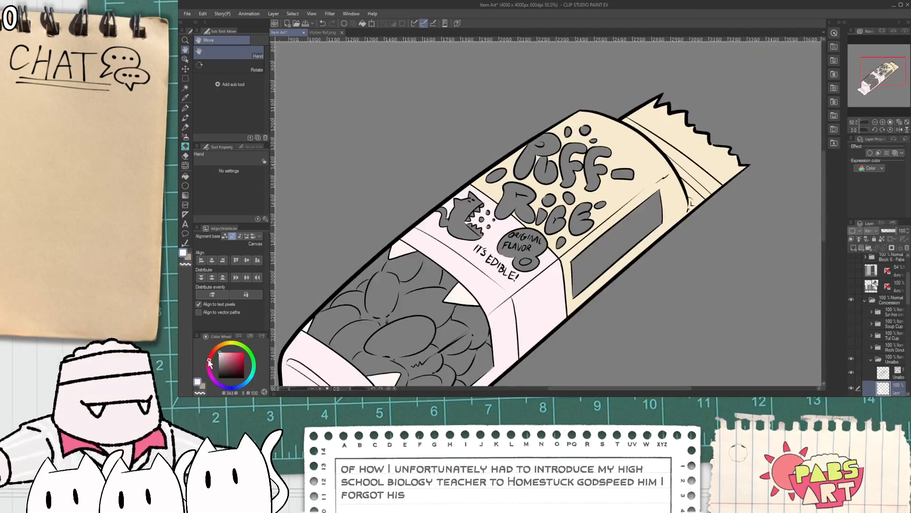
key(g)
key(ctrl+plus)
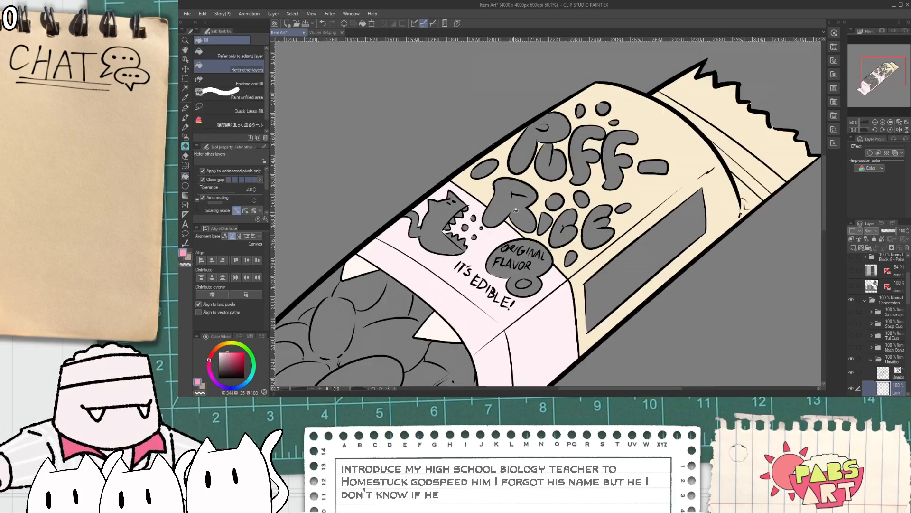
click(510, 202)
click(530, 145)
key(ctrl+plus)
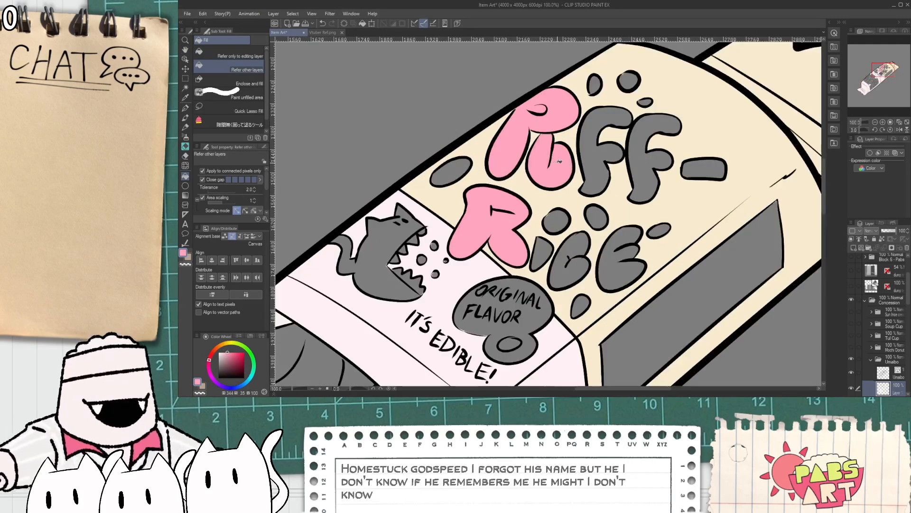
click(593, 147)
click(650, 164)
click(702, 169)
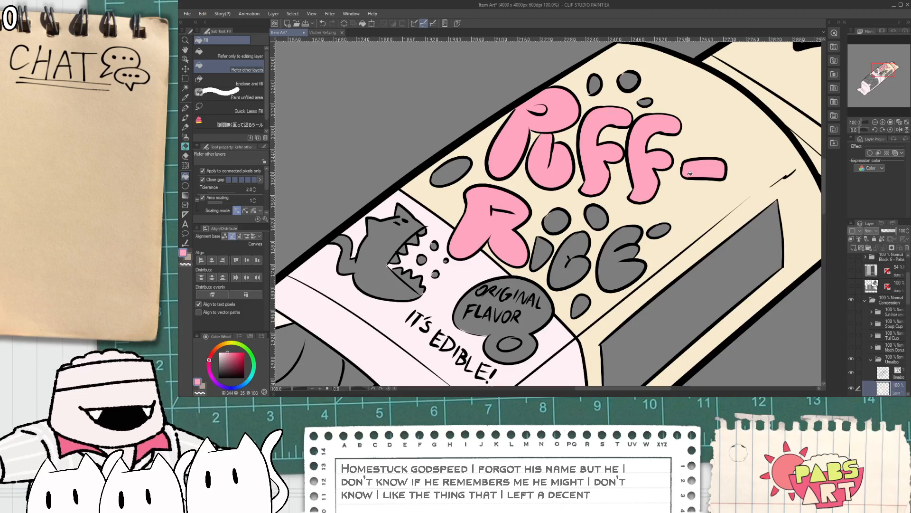
- Fill the remaining letters i, c and e of "Rice", including the dot of the i, with the same pink
click(543, 249)
click(576, 249)
click(576, 270)
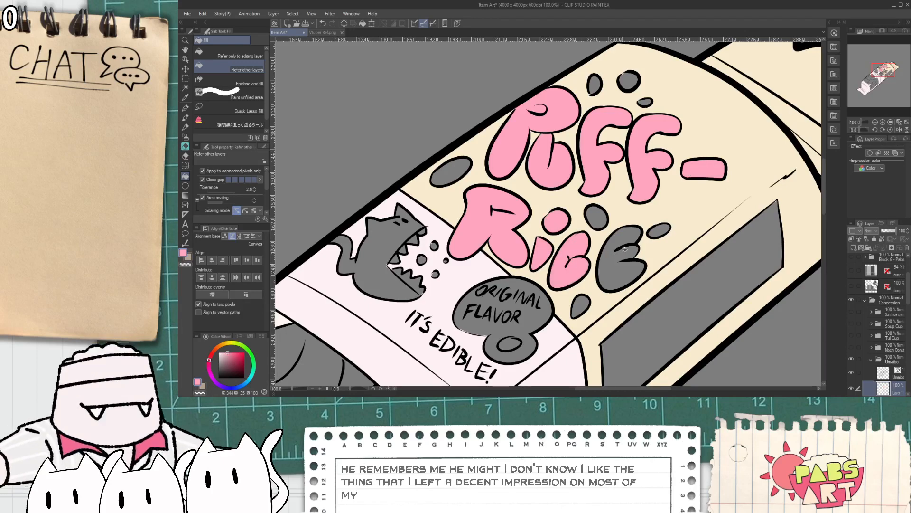
click(625, 248)
click(624, 235)
key(ctrl+minus)
key(ctrl+minus)
key(ctrl+minus)
drag(589, 205, 476, 163)
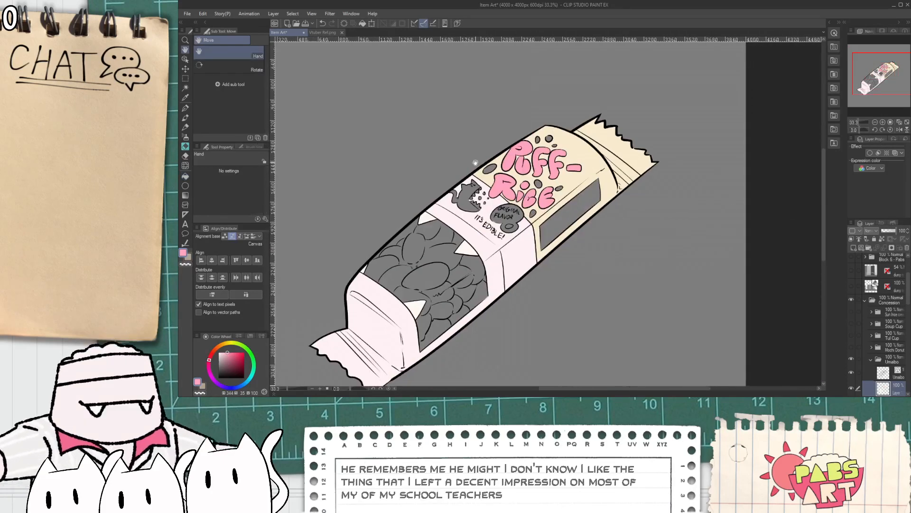
- Try filling the Original Flavor badge with the blue sampled from the character's sandals in the Vtuber Ref document
scroll(476, 162, up, 1)
scroll(483, 194, up, 2)
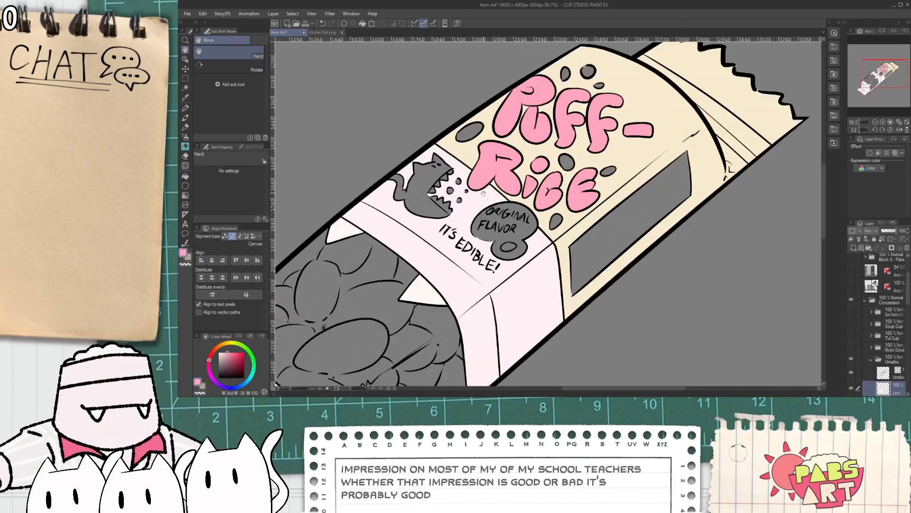
scroll(483, 194, up, 3)
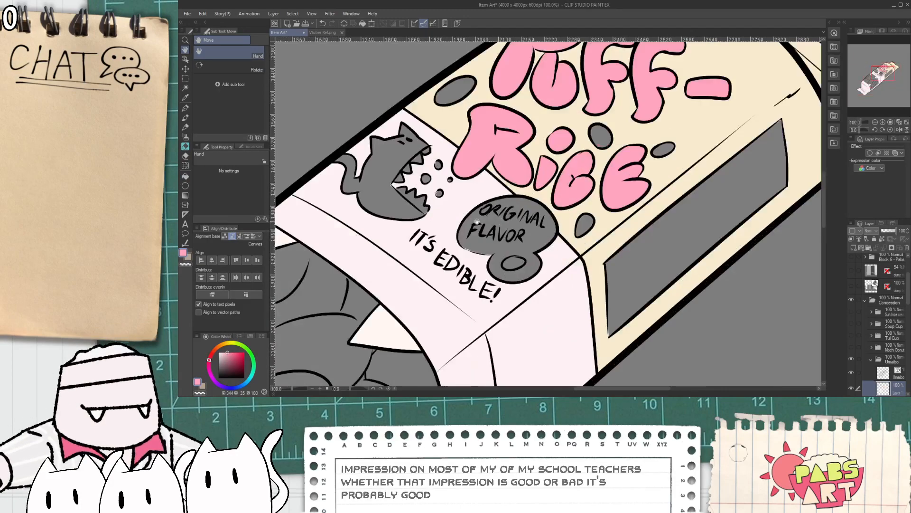
click(323, 32)
key(i)
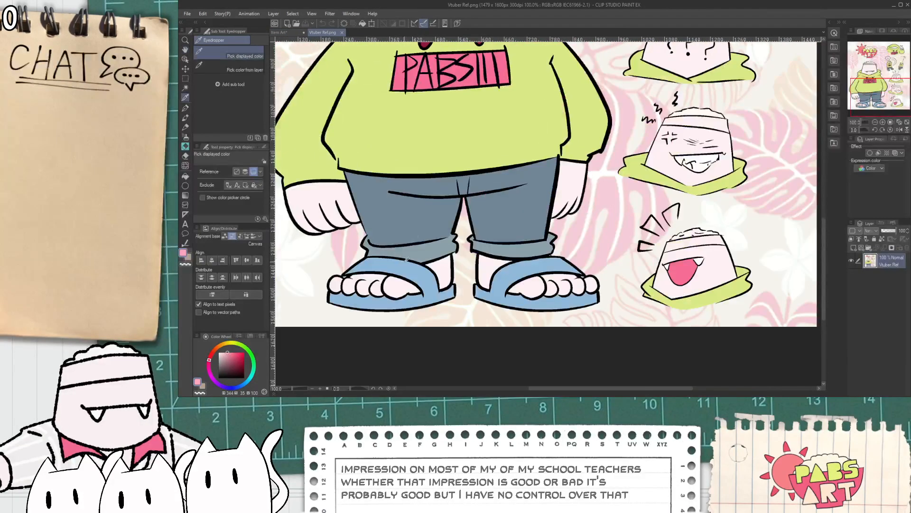
click(400, 260)
click(281, 32)
key(g)
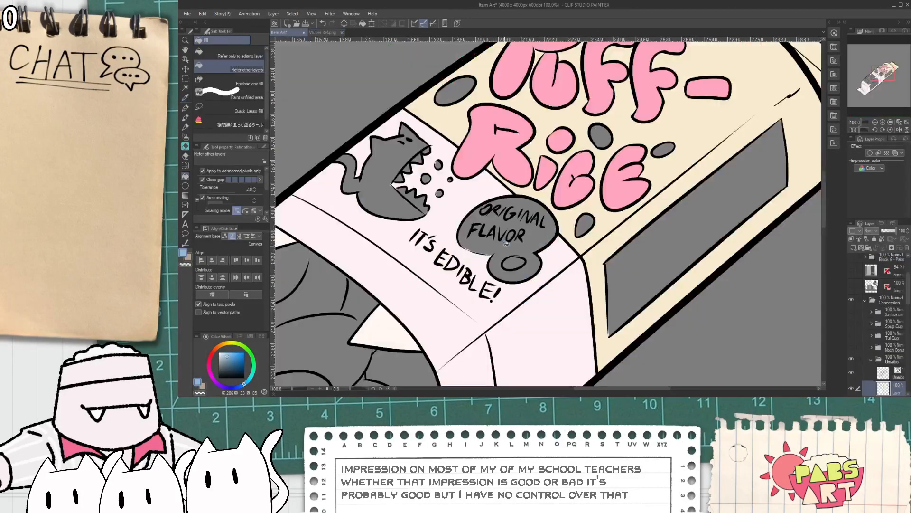
drag(506, 243, 495, 212)
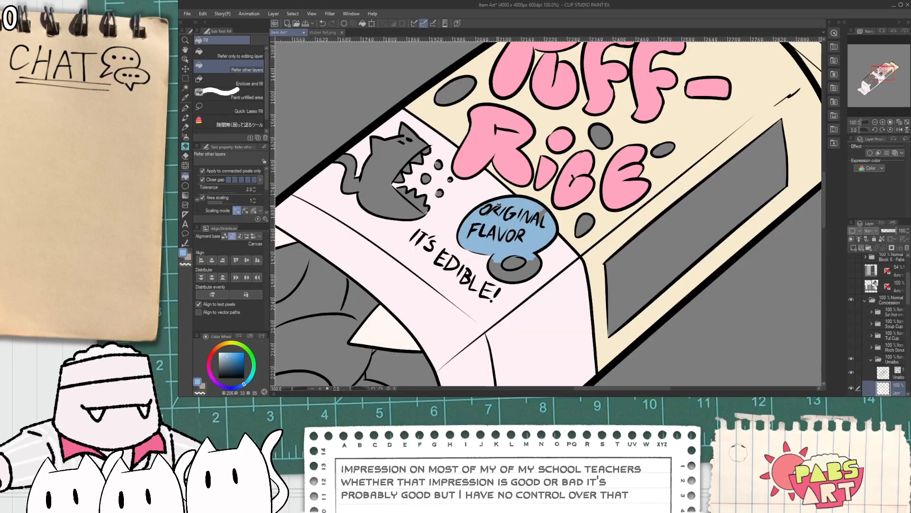
scroll(539, 218, down, 2)
key(ctrl+z)
key(ctrl+z)
key(ctrl+z)
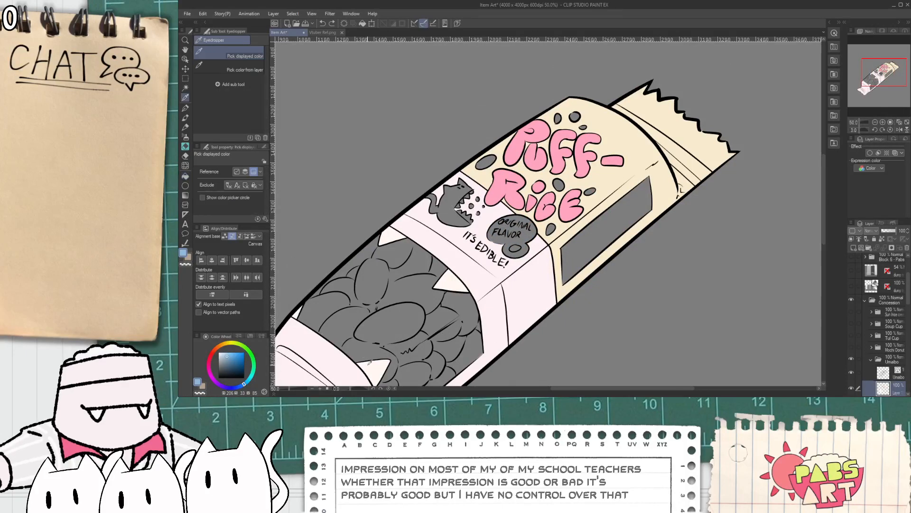
- Sample the off-white from the wrapper's fang and fill the cat-like mascot's body, tail and teeth with it
alt+click(330, 338)
scroll(456, 214, up, 3)
click(459, 215)
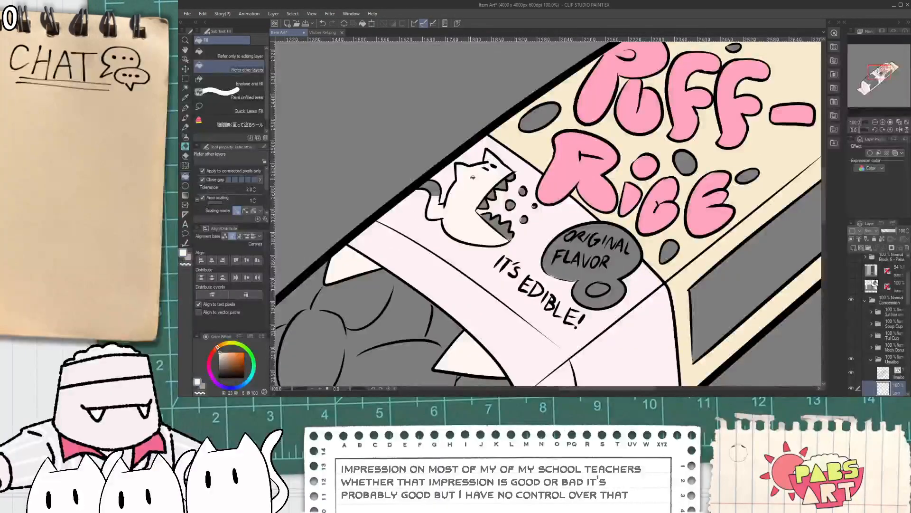
click(433, 189)
scroll(485, 186, up, 1)
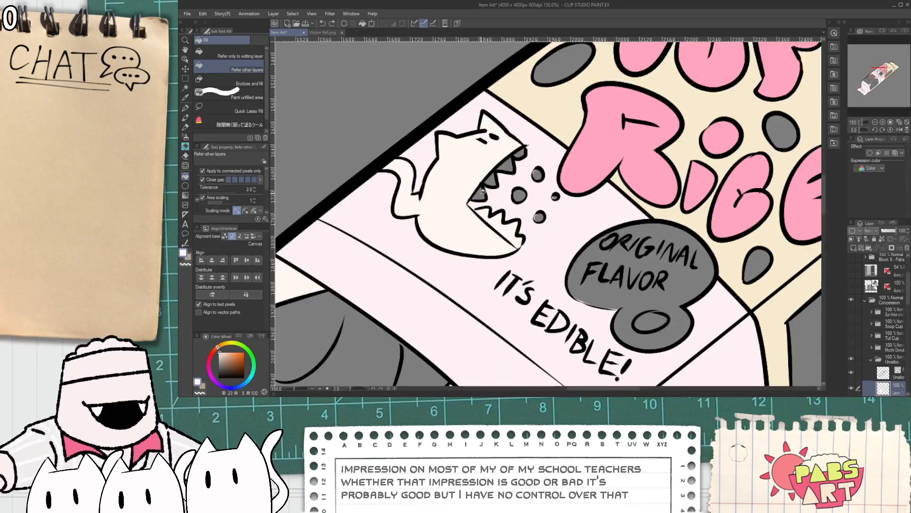
scroll(526, 152, down, 1)
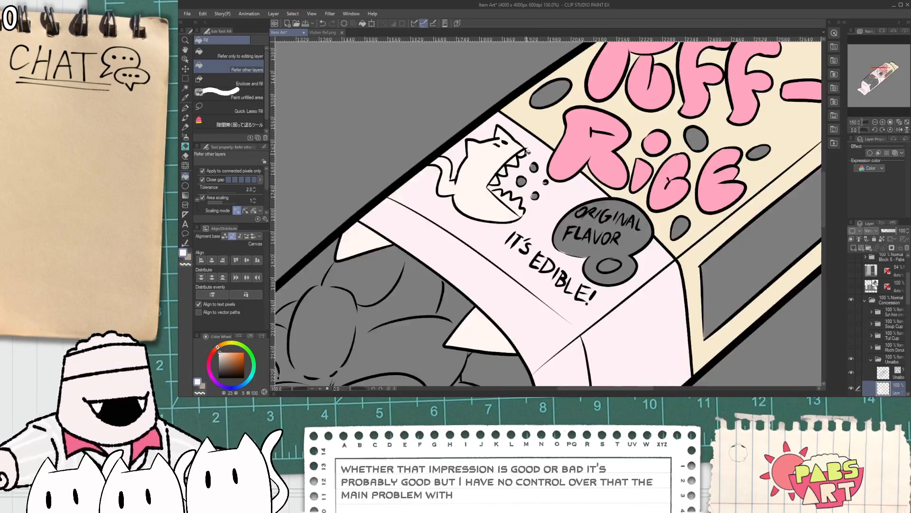
- Fill the small round puffs in front of the mascot's open mouth with off-white
scroll(526, 151, down, 3)
click(539, 124)
scroll(609, 144, up, 3)
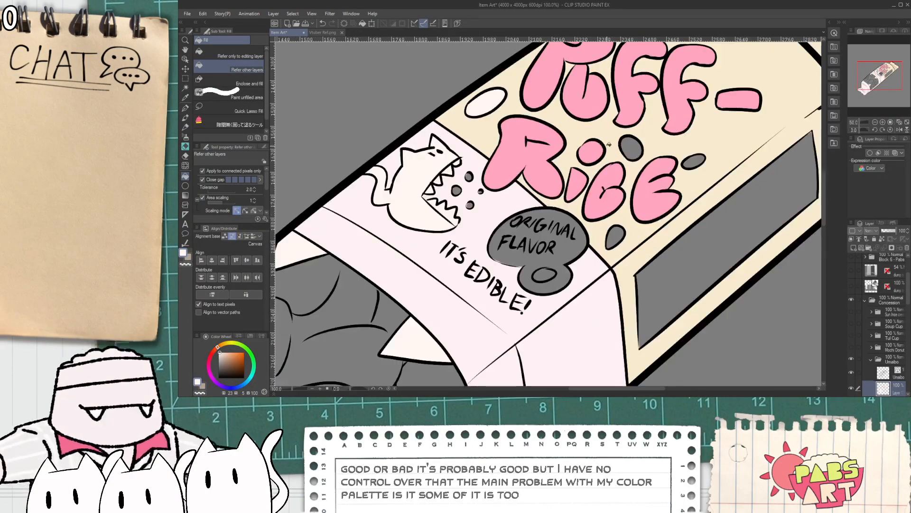
scroll(456, 194, up, 4)
click(458, 137)
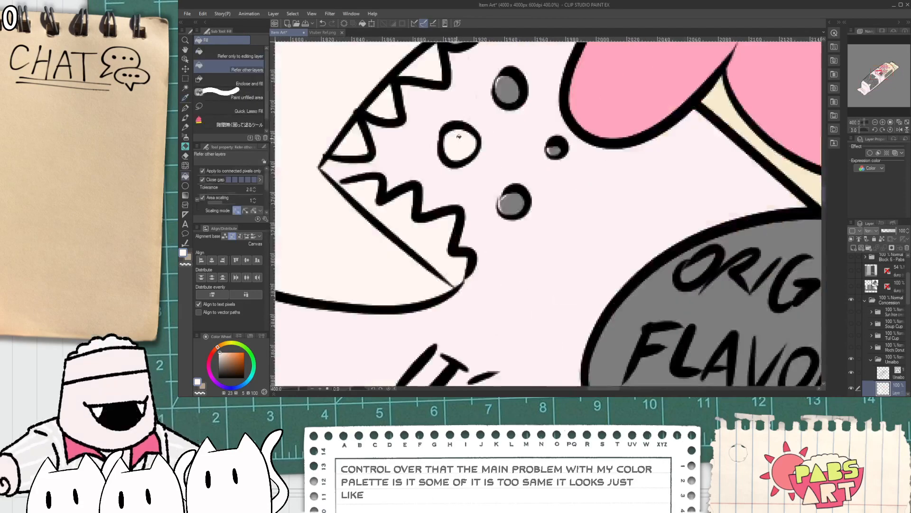
click(509, 90)
scroll(509, 201, down, 2)
click(511, 202)
click(532, 174)
scroll(532, 175, down, 2)
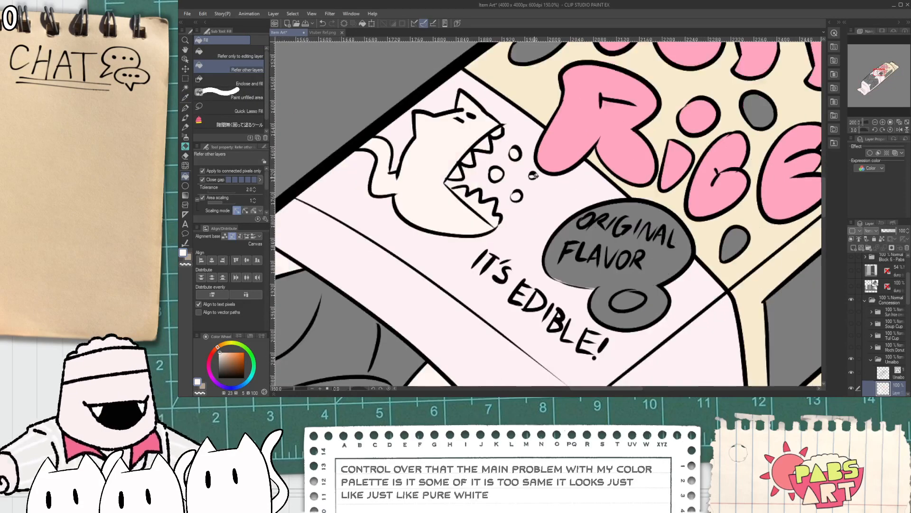
- Fill the loose rice grains scattered around the Puff-Rice lettering with off-white
click(559, 165)
click(541, 254)
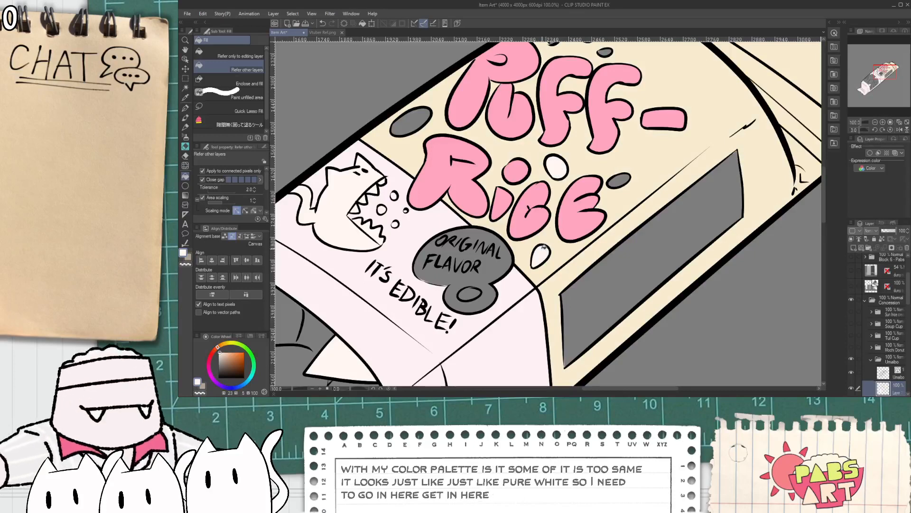
click(414, 120)
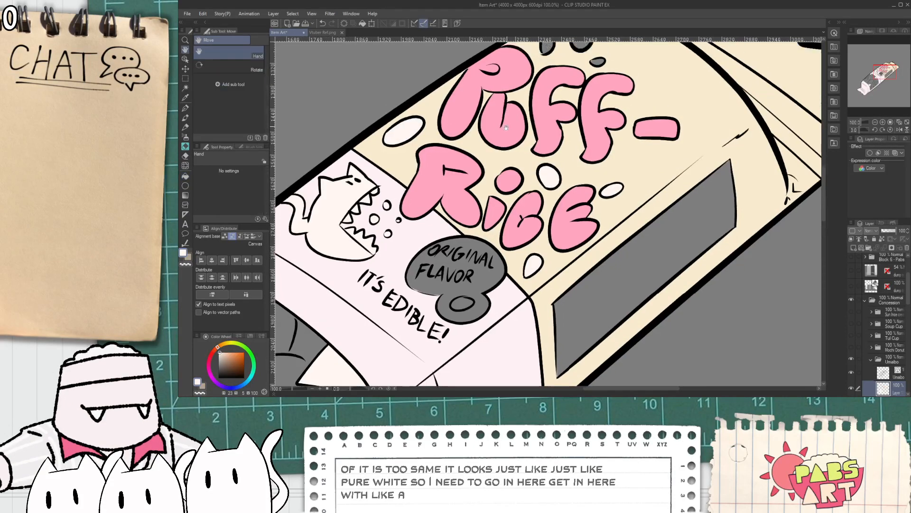
scroll(463, 139, up, 2)
click(479, 134)
click(531, 128)
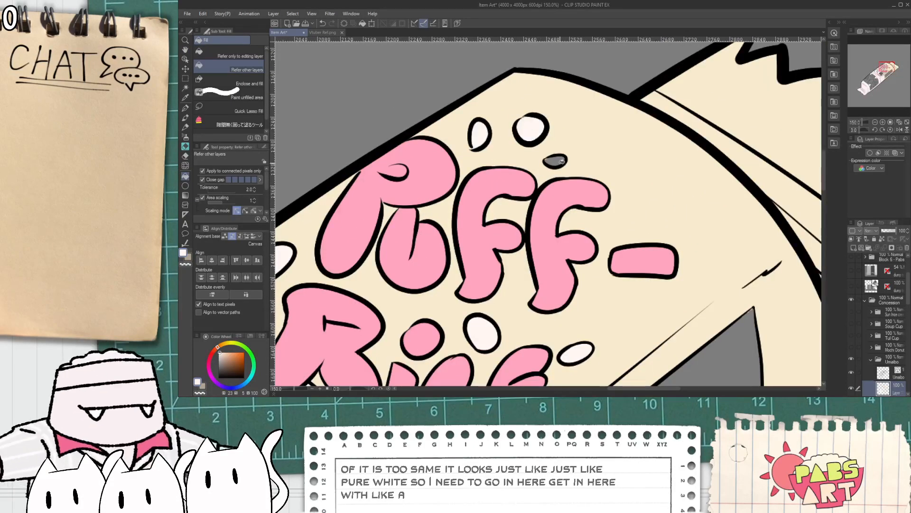
scroll(554, 160, down, 5)
key(space)
drag(540, 209, 543, 169)
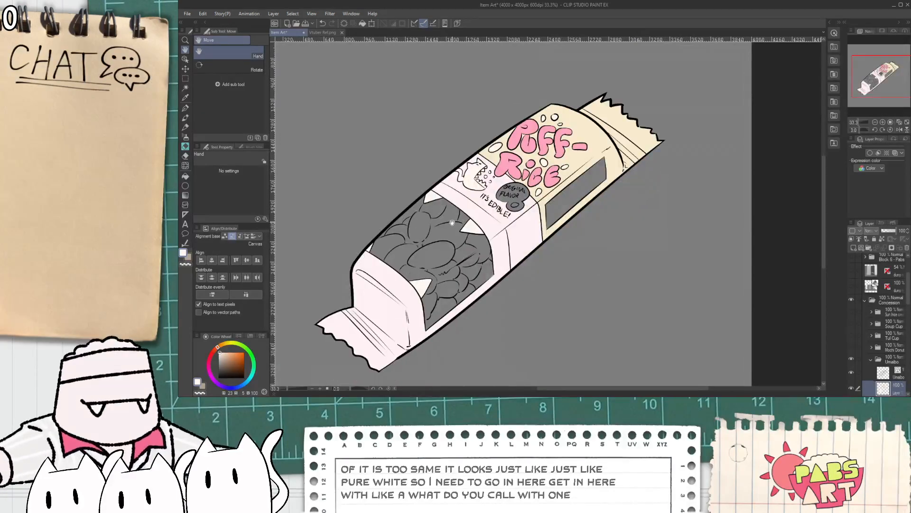
- Try a muted grey-beige fill on the blank label panel along the wrapper's side
click(221, 357)
scroll(600, 225, up, 1)
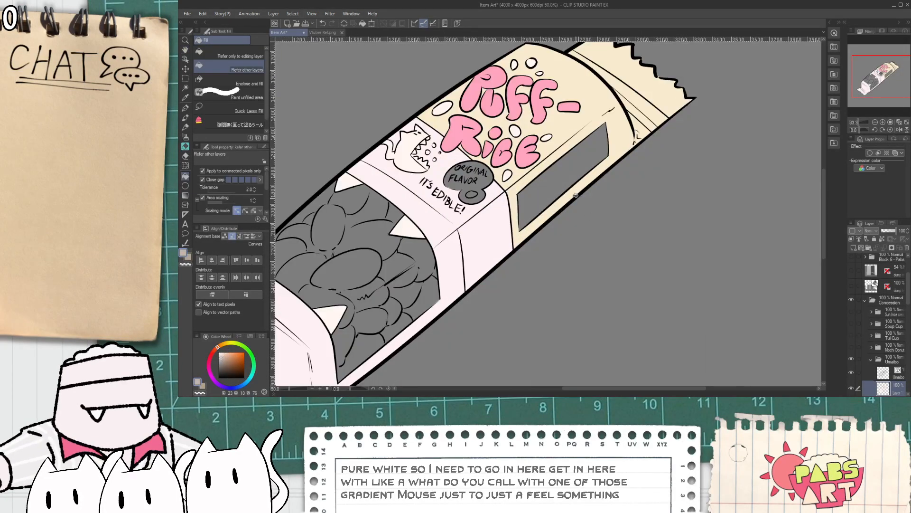
click(548, 181)
key(ctrl+z)
- Fill the blank label panel on the wrapper's side with off-white
click(547, 198)
key(h)
scroll(520, 209, down, 2)
scroll(519, 208, up, 1)
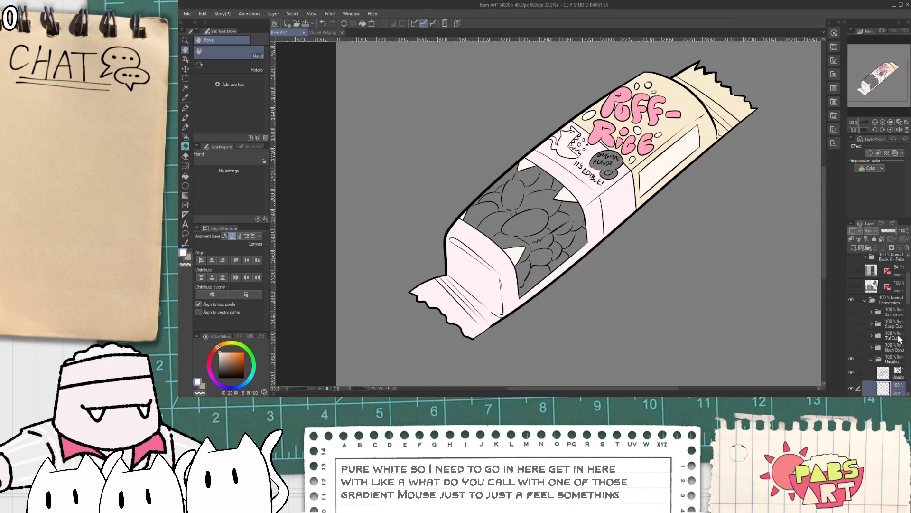
- Show the Ref Folder images and sample a light beige from the puffed rice in the yellow package photo
scroll(909, 304, down, 3)
click(850, 300)
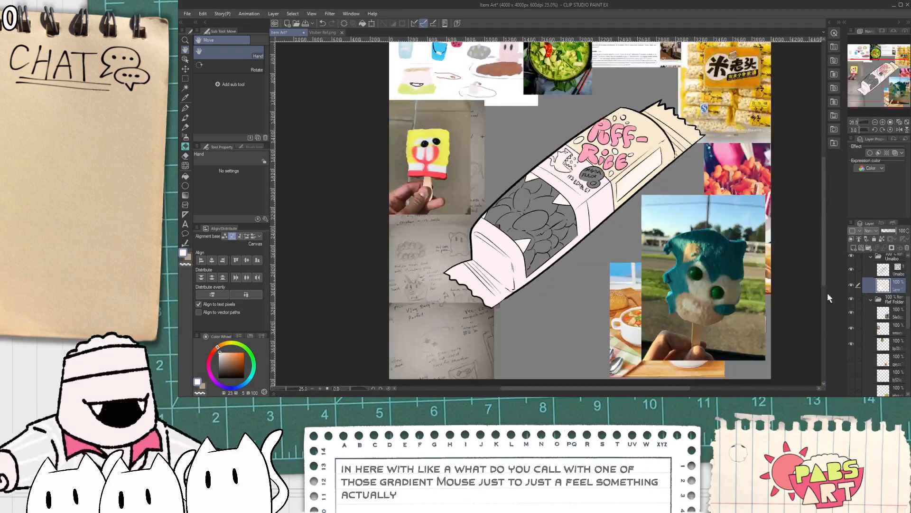
scroll(816, 291, down, 1)
key(i)
scroll(612, 147, up, 8)
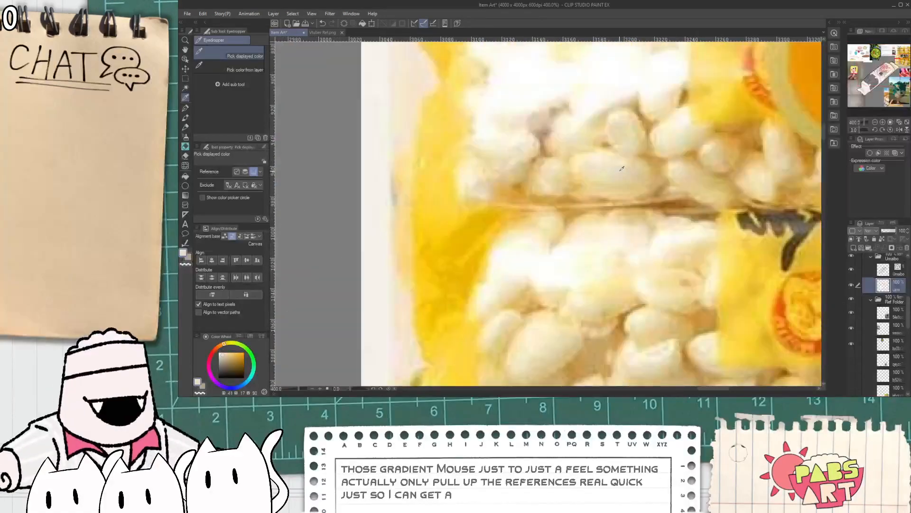
scroll(621, 170, down, 3)
scroll(621, 170, down, 4)
scroll(461, 313, up, 3)
- Fill the puffed rice kernels in the wrapper's window with the sampled beige and hide the Ref Folder
key(g)
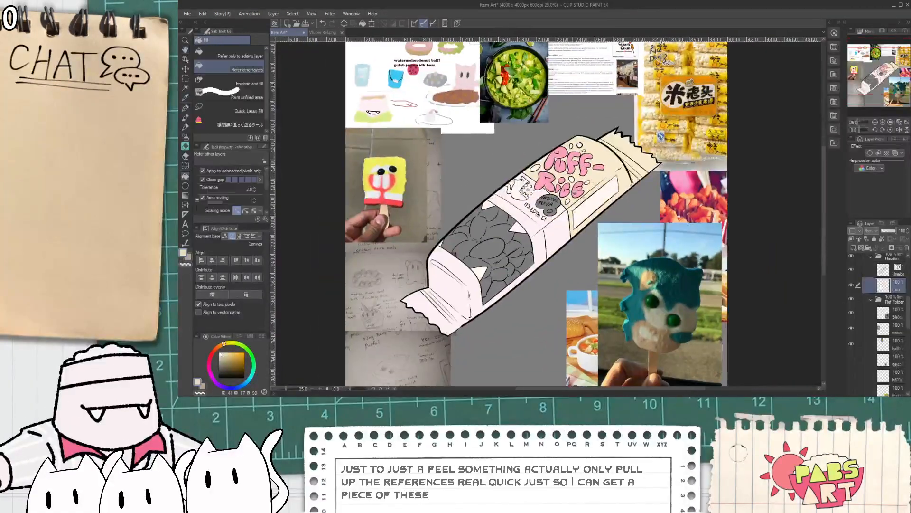
mouse_move(474, 314)
mouse_down()
mouse_move(498, 317)
mouse_move(510, 289)
mouse_move(464, 258)
mouse_move(439, 261)
mouse_move(432, 248)
mouse_move(439, 259)
mouse_move(474, 235)
mouse_move(498, 288)
mouse_move(481, 313)
mouse_move(489, 326)
mouse_move(540, 289)
mouse_move(559, 237)
mouse_move(567, 244)
mouse_move(526, 249)
mouse_move(509, 230)
mouse_move(522, 190)
mouse_move(494, 178)
mouse_move(452, 195)
mouse_move(422, 224)
mouse_up()
click(850, 298)
key(ctrl+z)
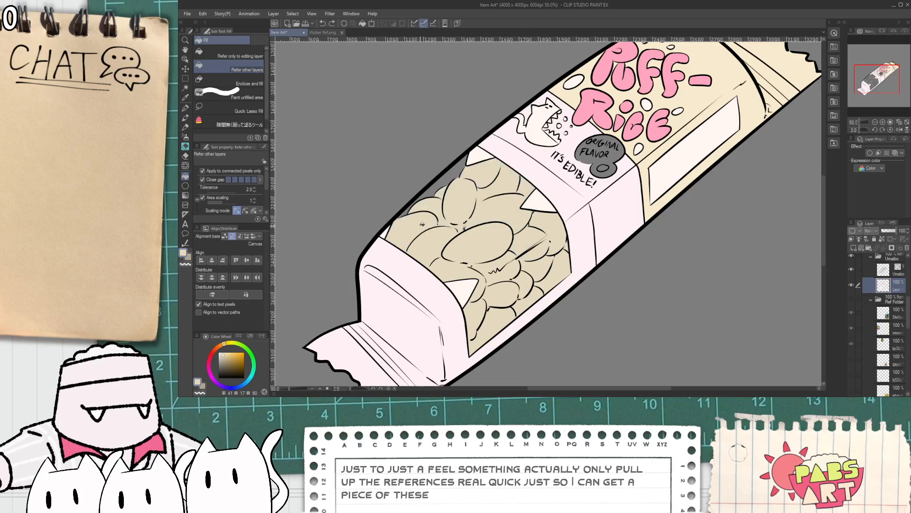
scroll(442, 222, down, 2)
key(space)
scroll(459, 209, up, 3)
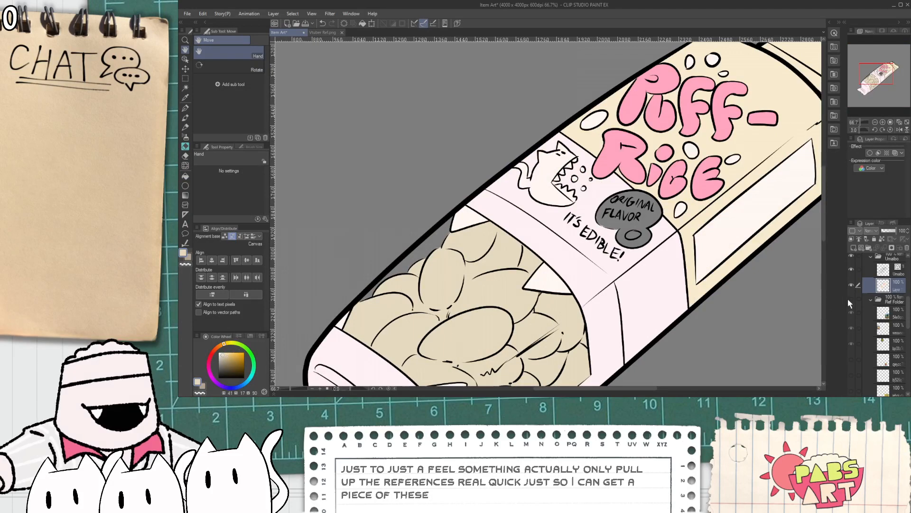
- Fill the empty gap in the wrapper's window with pale off-white at 57% opacity on a new layer
click(854, 248)
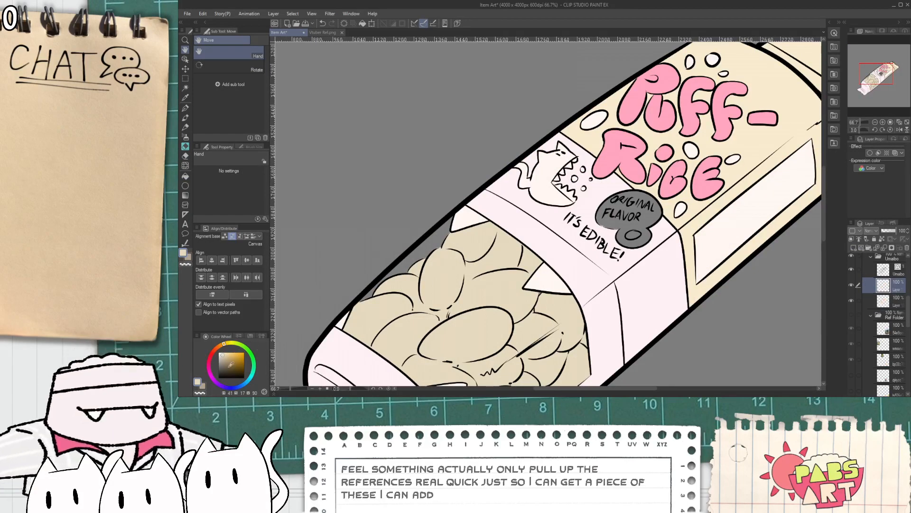
click(223, 364)
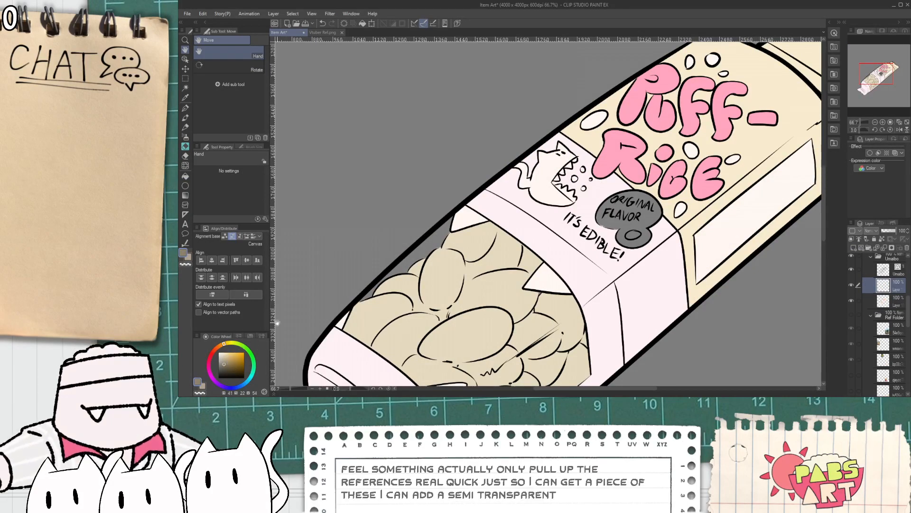
click(226, 355)
click(221, 348)
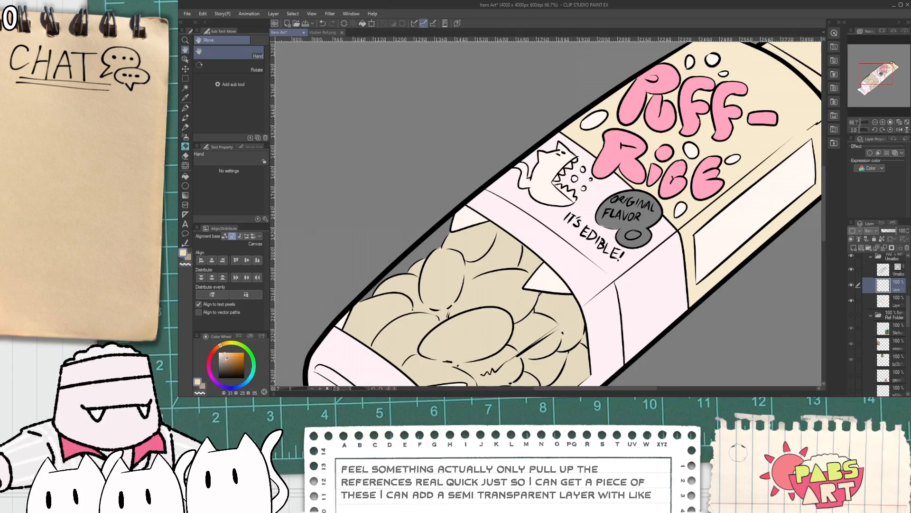
click(221, 353)
key(g)
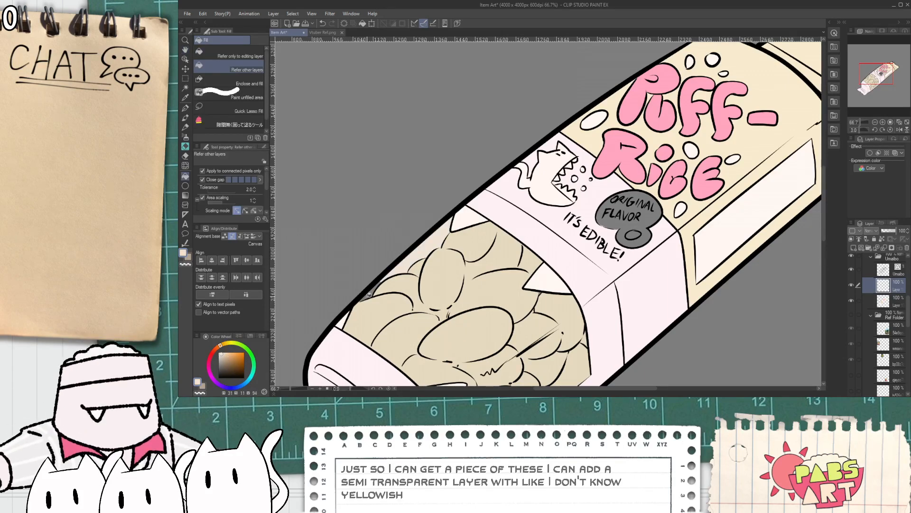
scroll(263, 183, down, 3)
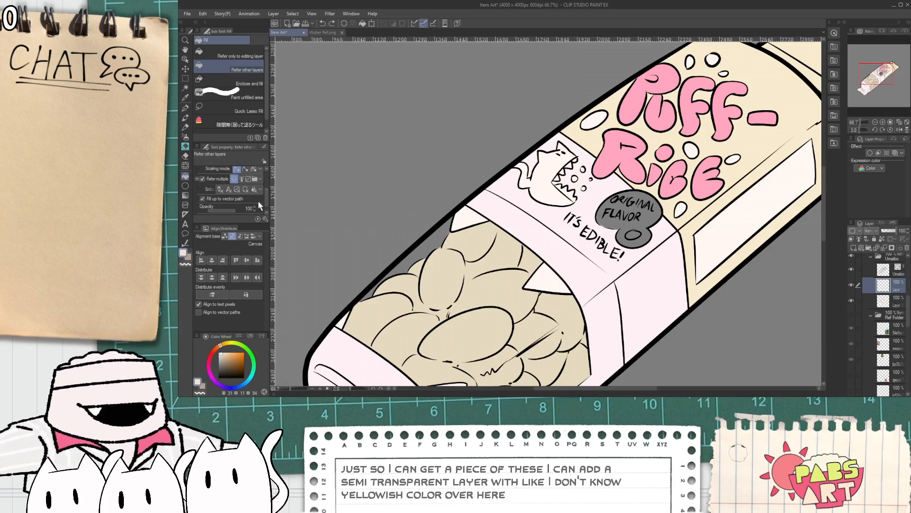
click(224, 210)
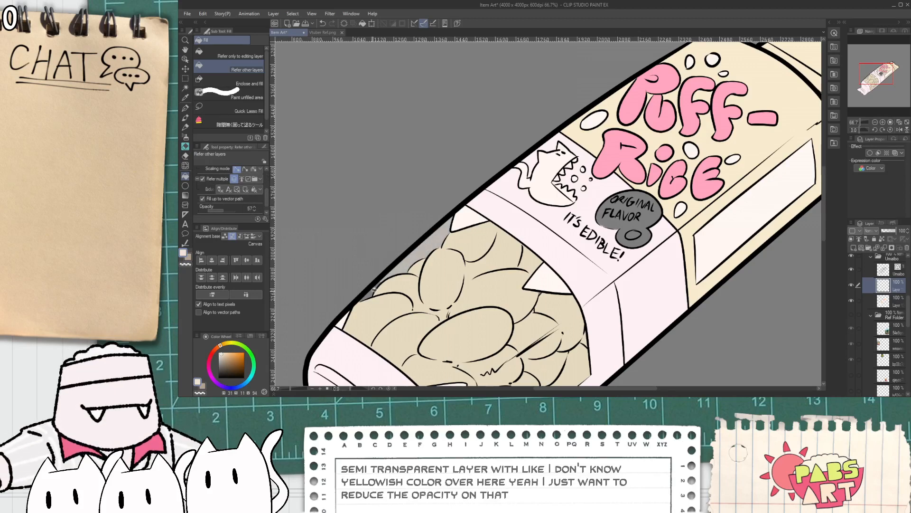
scroll(380, 294, down, 1)
scroll(380, 295, down, 2)
drag(397, 319, 429, 263)
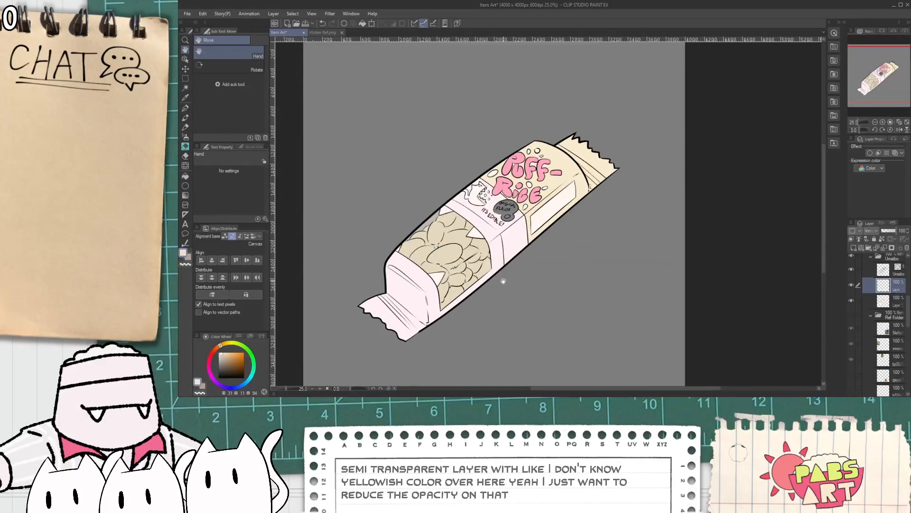
- Select the wrapper's flat color layer and sample the pink from the Puff-Rice lettering
click(902, 302)
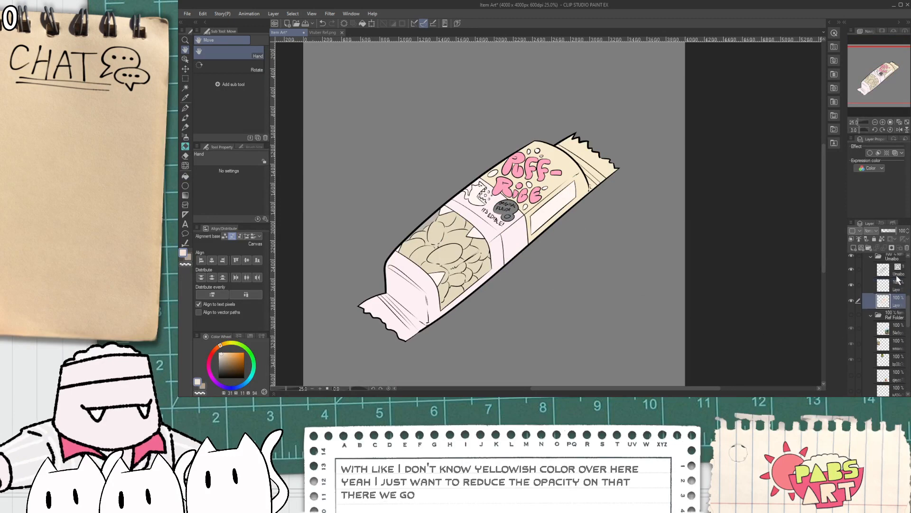
key(g)
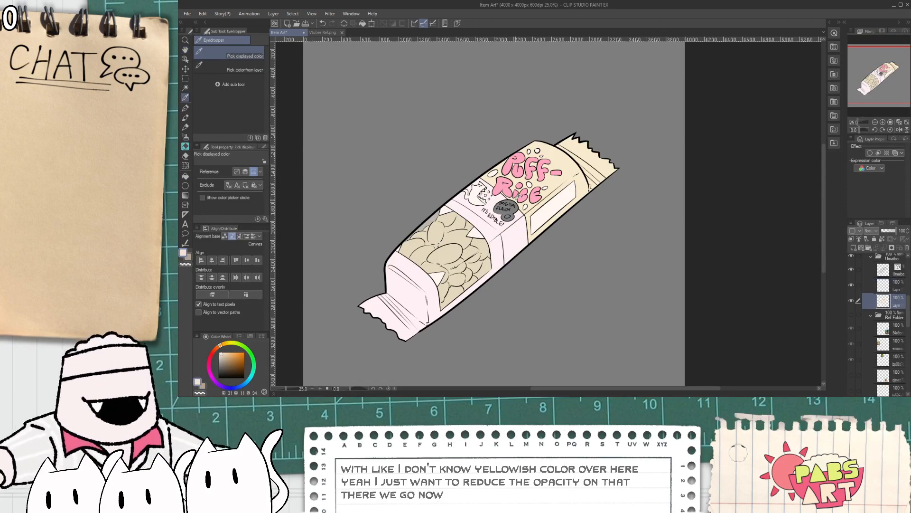
scroll(508, 214, up, 4)
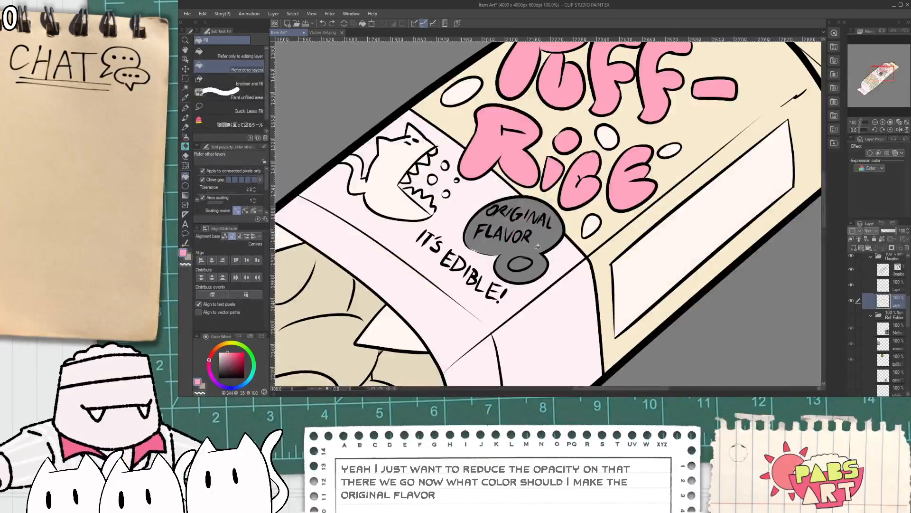
scroll(330, 250, up, 1)
- Try a semi-transparent pink fill on the Original Flavor badge, then erase the patch with the Rough eraser
click(519, 205)
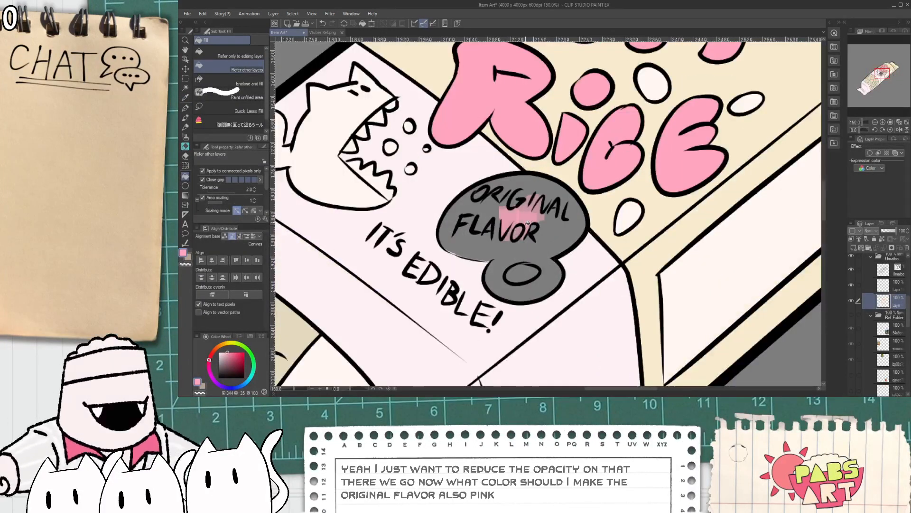
scroll(527, 223, up, 3)
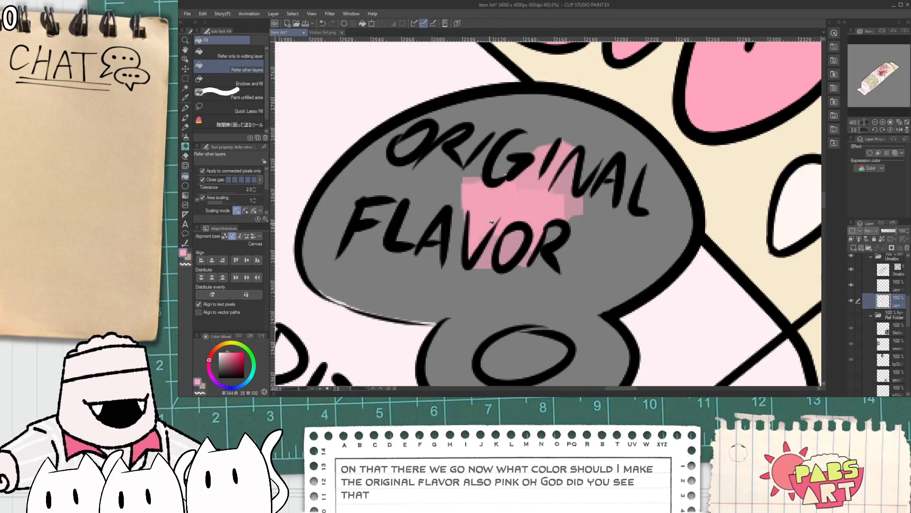
scroll(526, 193, down, 3)
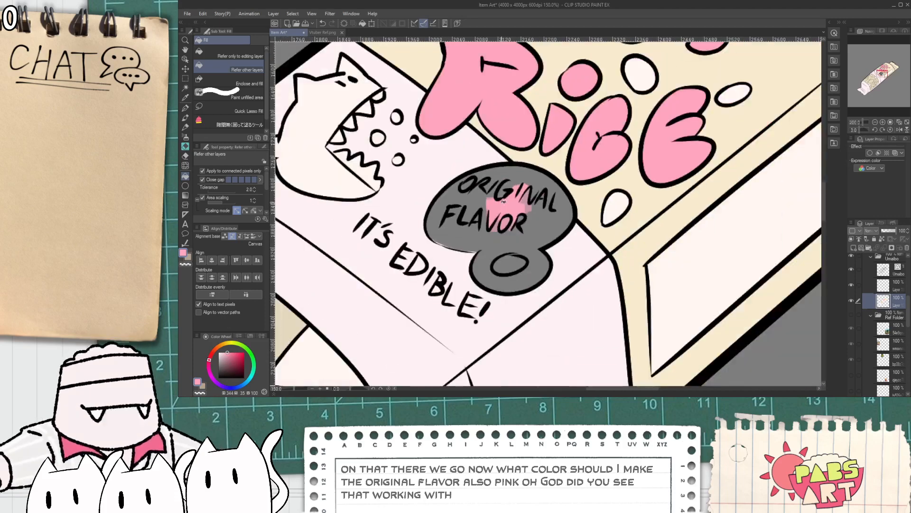
key(e)
click(243, 85)
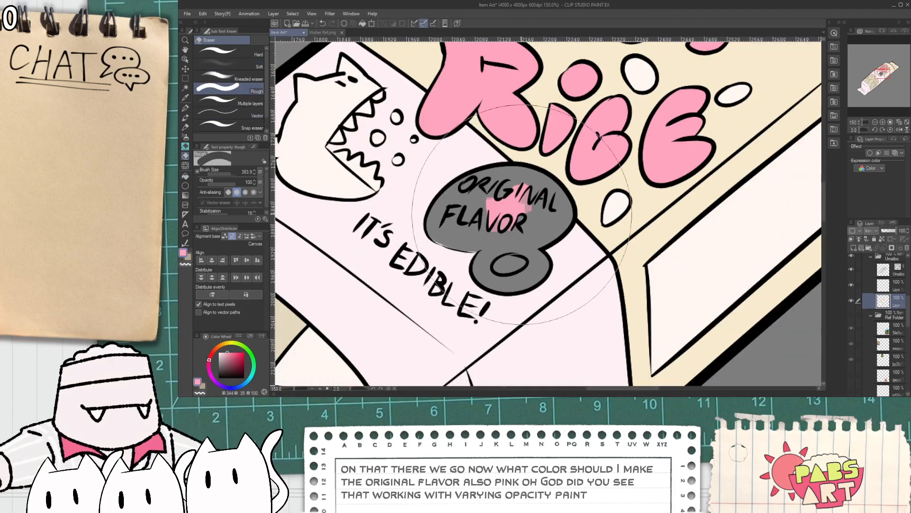
key(ctrl+plus)
drag(231, 172, 223, 172)
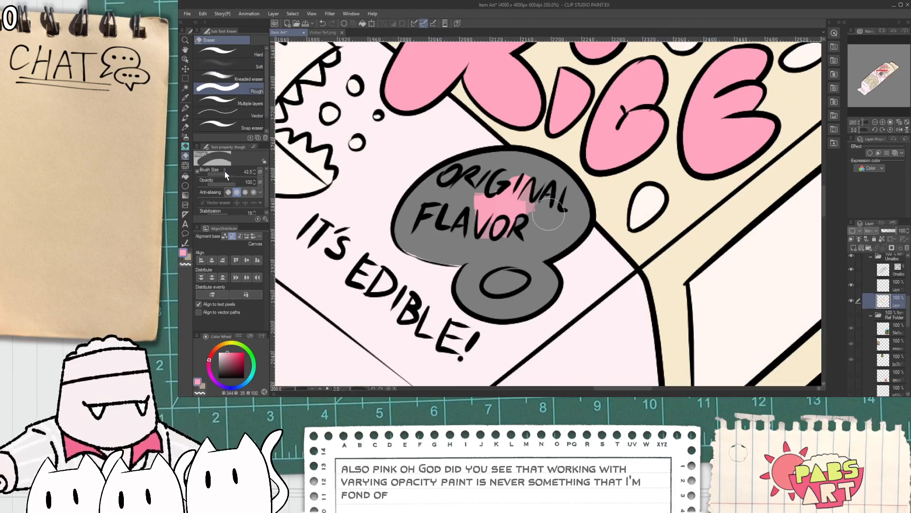
scroll(491, 212, up, 2)
mouse_move(471, 191)
mouse_down()
mouse_move(512, 263)
mouse_move(536, 273)
mouse_move(508, 148)
mouse_move(536, 146)
mouse_up()
scroll(496, 195, down, 3)
- Fill the Original Flavor badge with pink at 100% opacity and the small oval inside it with off-white
key(g)
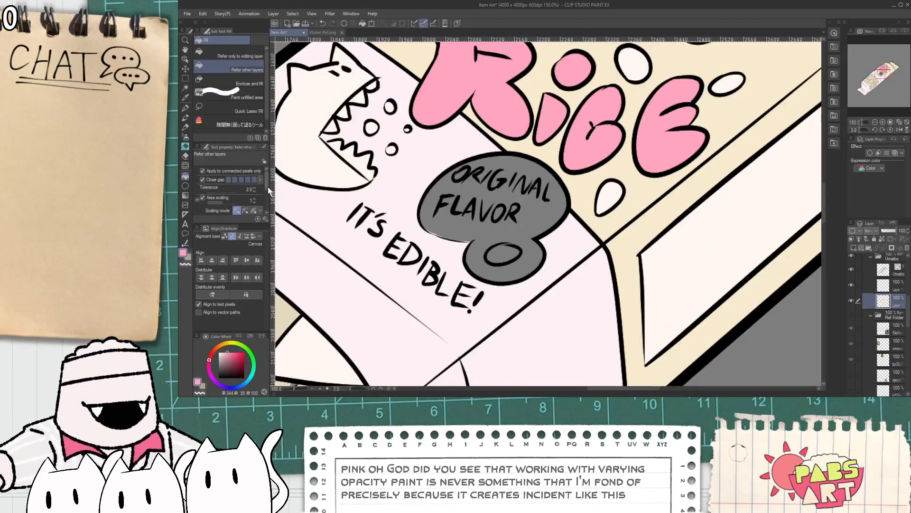
scroll(267, 191, down, 3)
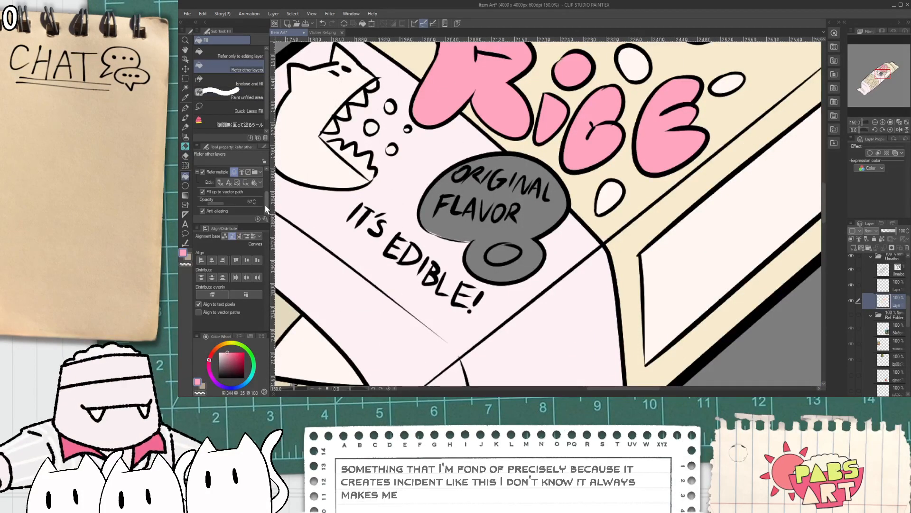
click(234, 203)
click(477, 257)
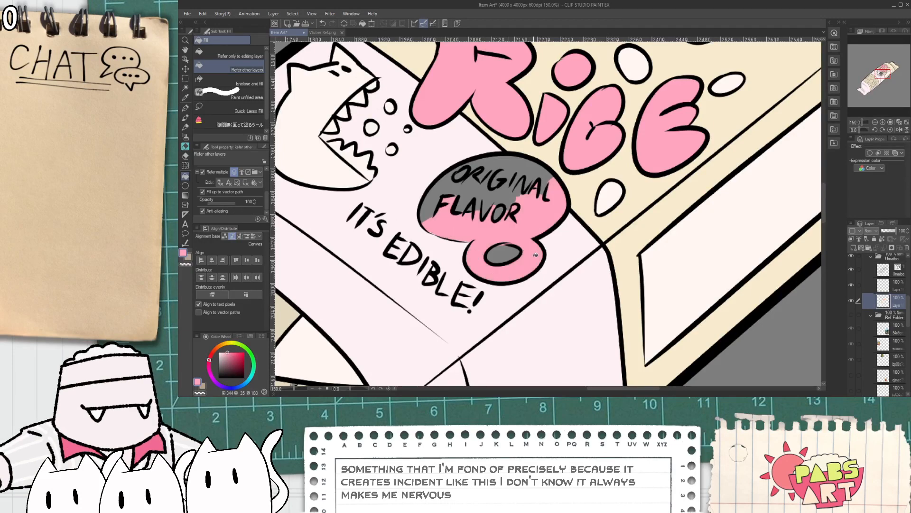
mouse_move(536, 255)
mouse_down()
mouse_move(498, 195)
mouse_move(509, 199)
mouse_move(539, 178)
mouse_move(541, 196)
mouse_move(467, 209)
mouse_move(447, 186)
mouse_up()
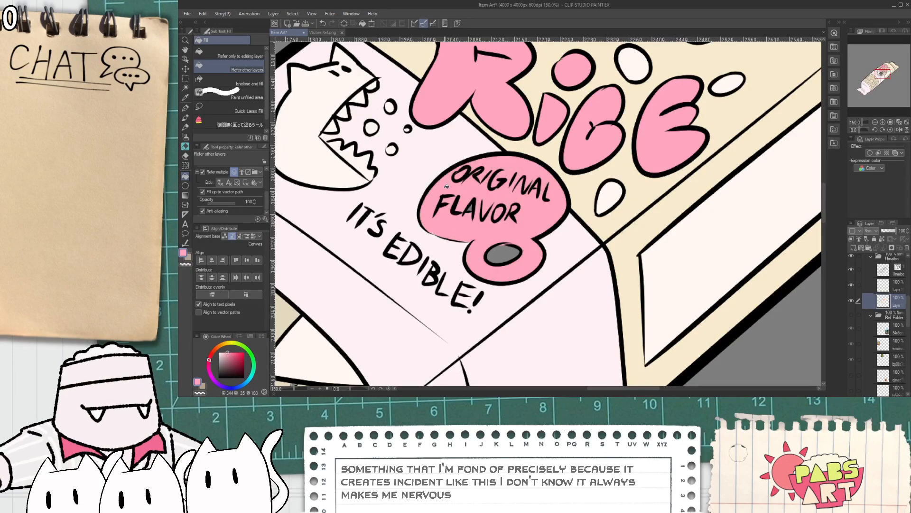
alt+click(450, 255)
click(496, 255)
scroll(494, 256, down, 5)
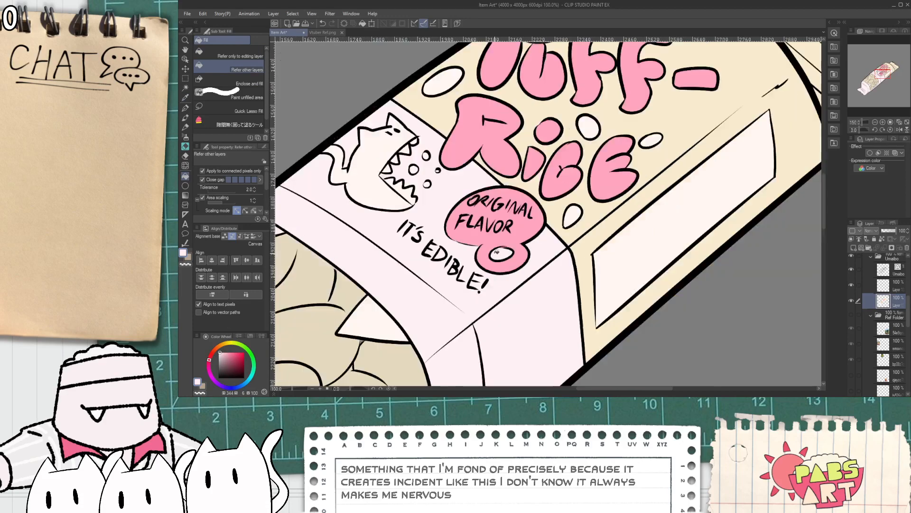
- Examine the whole wrapper to judge how its flat colors work together
scroll(514, 197, up, 2)
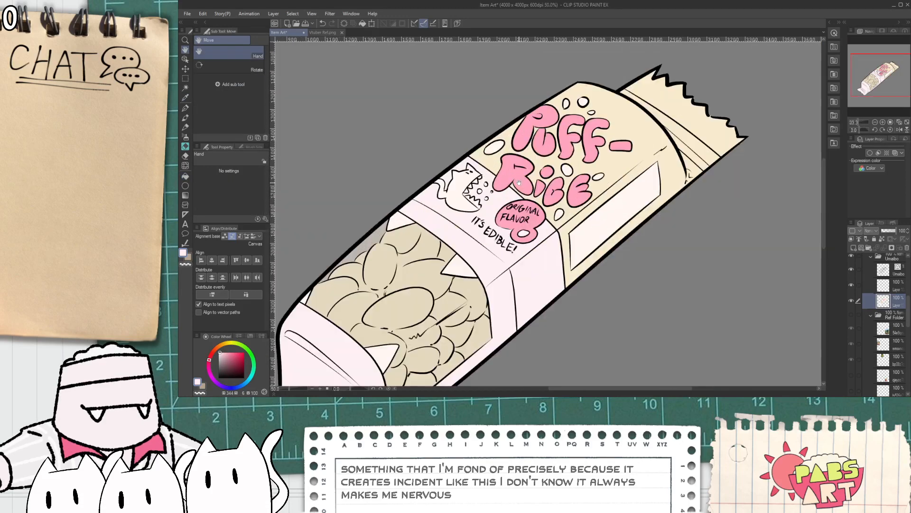
scroll(514, 197, down, 2)
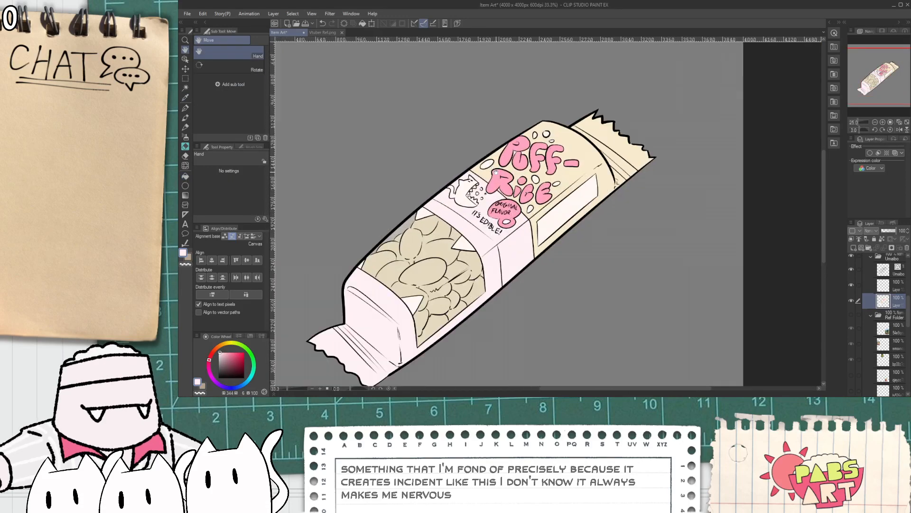
drag(431, 174, 500, 155)
scroll(501, 154, up, 1)
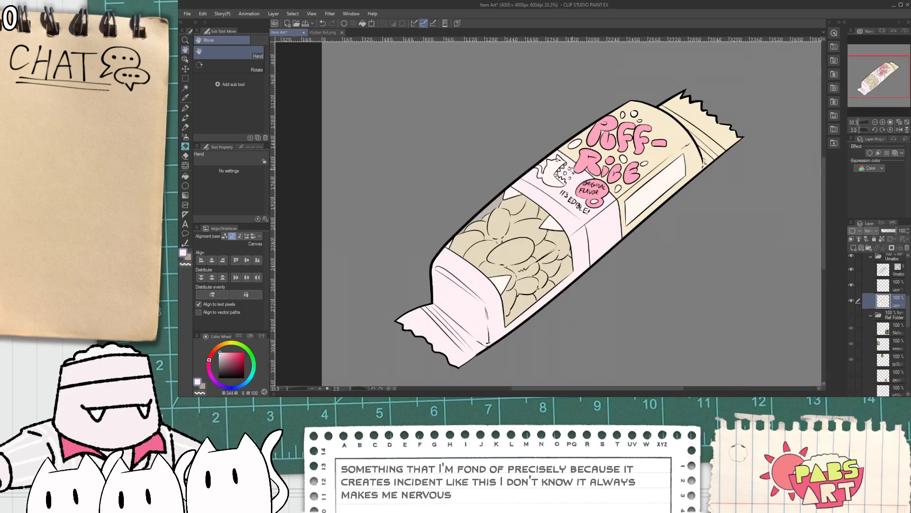
drag(574, 173, 539, 182)
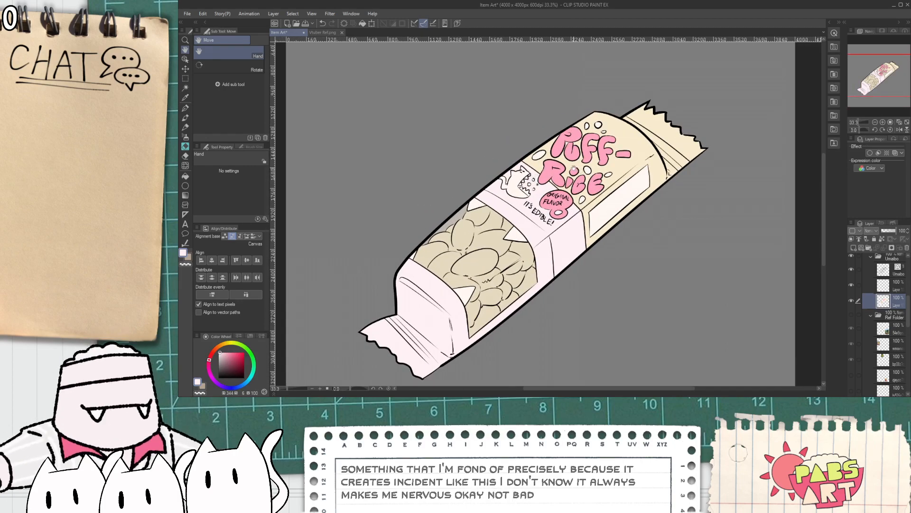
scroll(573, 168, up, 2)
scroll(565, 167, down, 2)
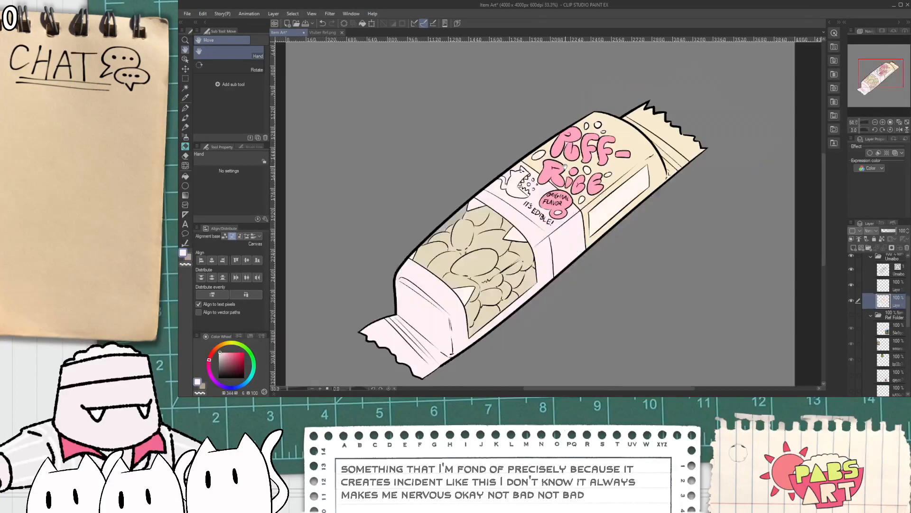
drag(574, 170, 564, 169)
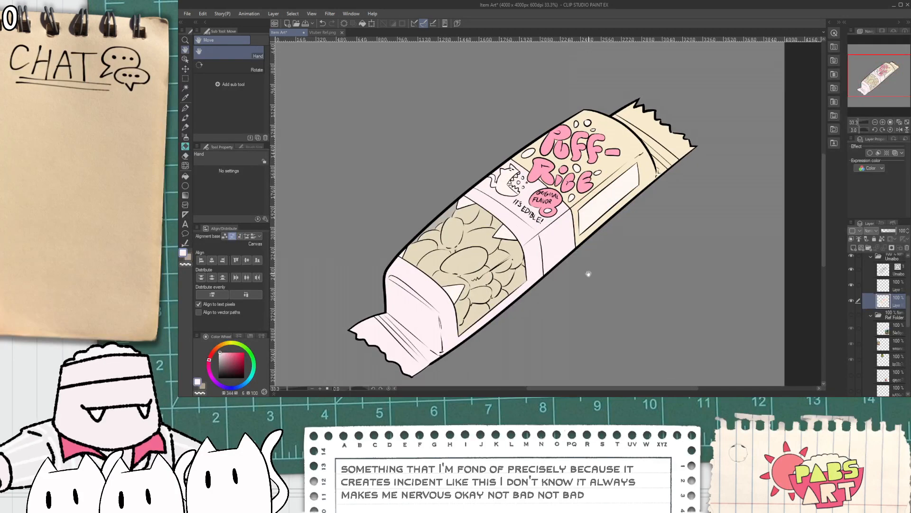
- Duplicate the wrapper's flat color layer and raise the copy's contrast slightly with a Brightness/Contrast tonal correction
key(ctrl+c)
key(ctrl+v)
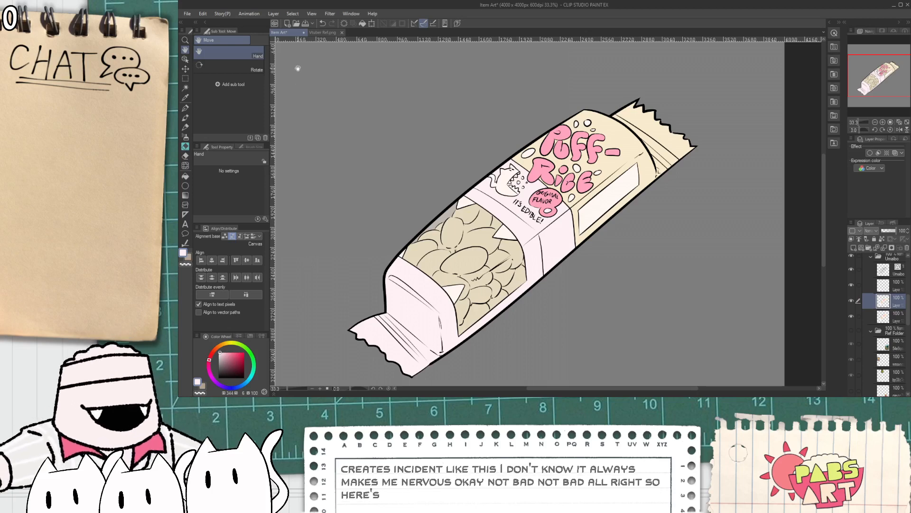
click(188, 14)
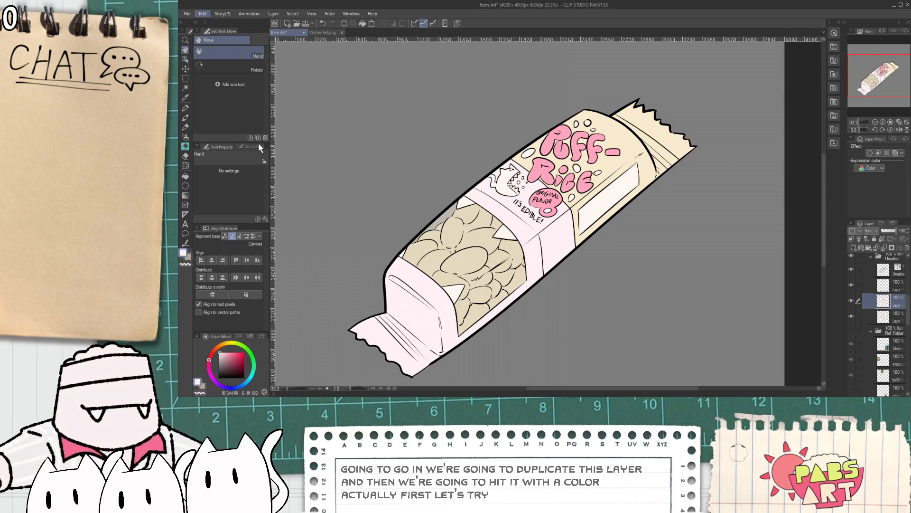
click(366, 207)
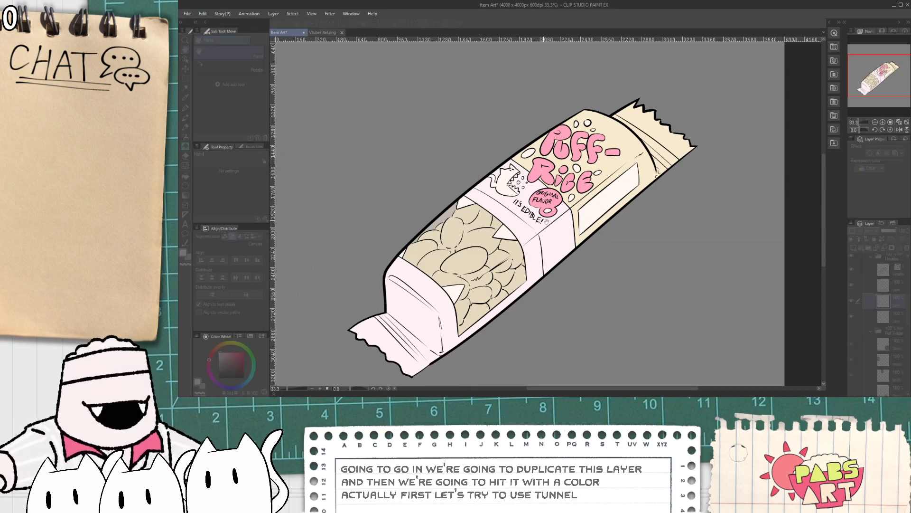
click(747, 231)
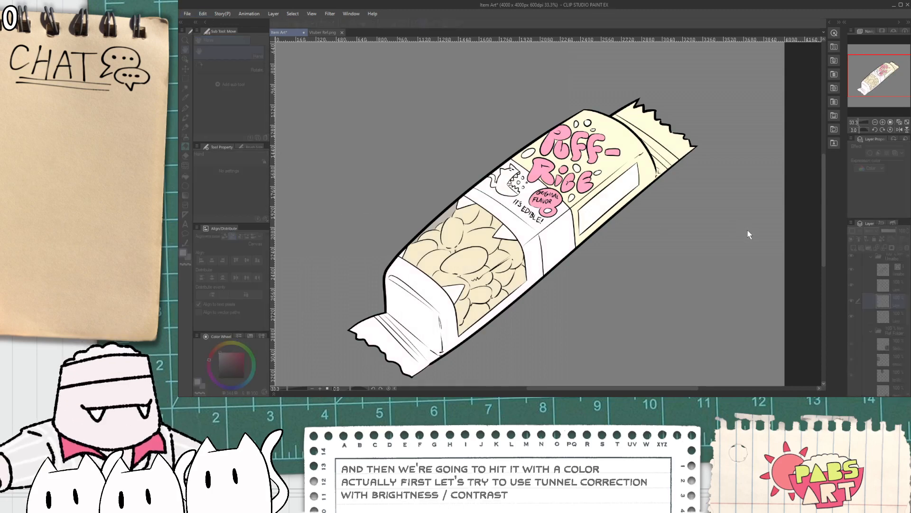
click(733, 209)
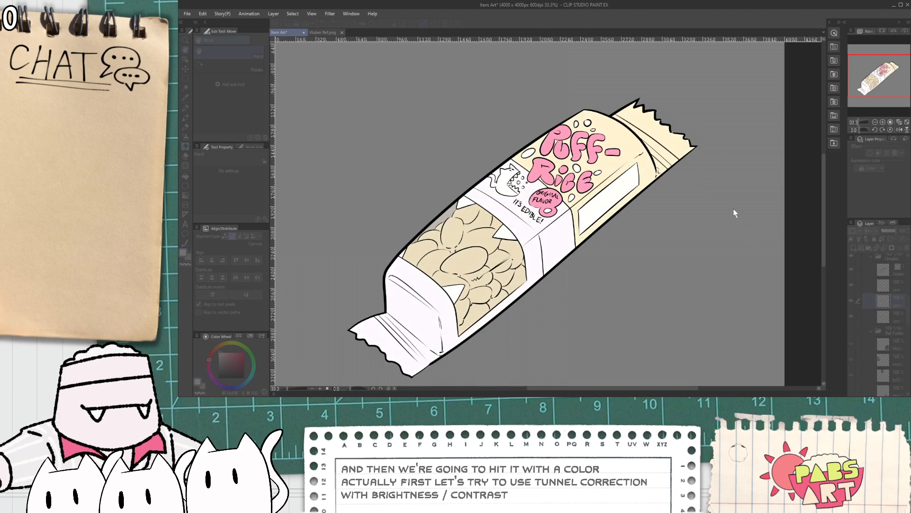
click(725, 207)
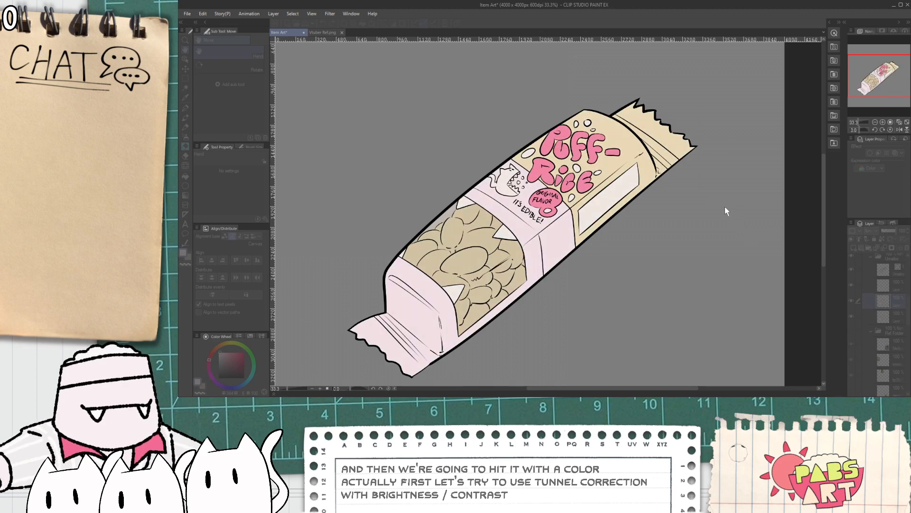
click(731, 210)
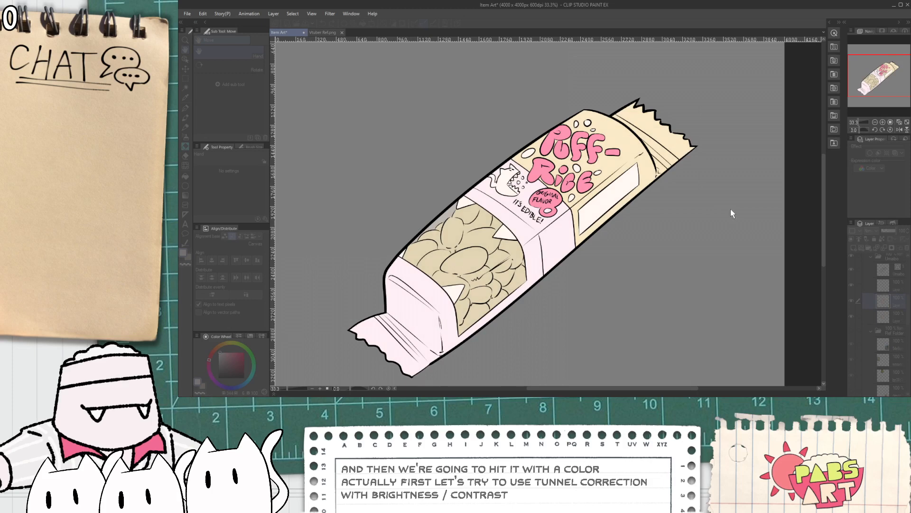
scroll(702, 212, down, 4)
scroll(660, 212, up, 2)
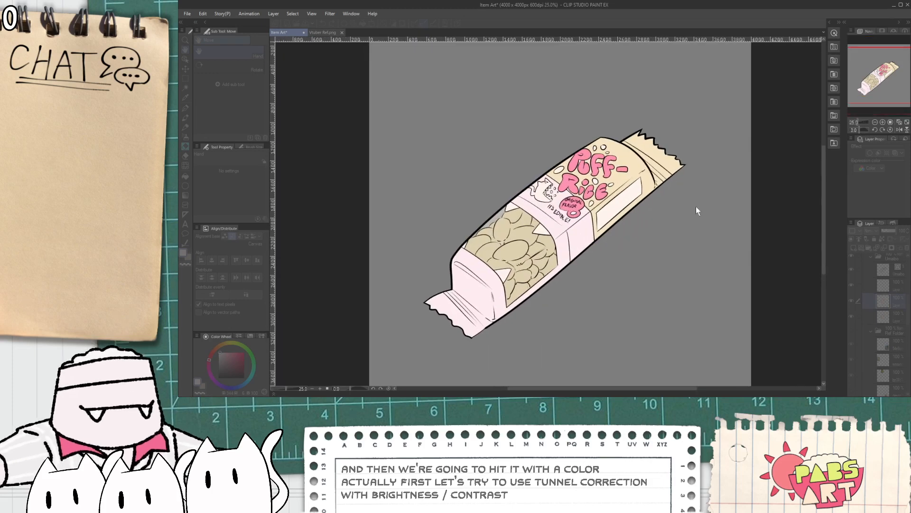
click(800, 199)
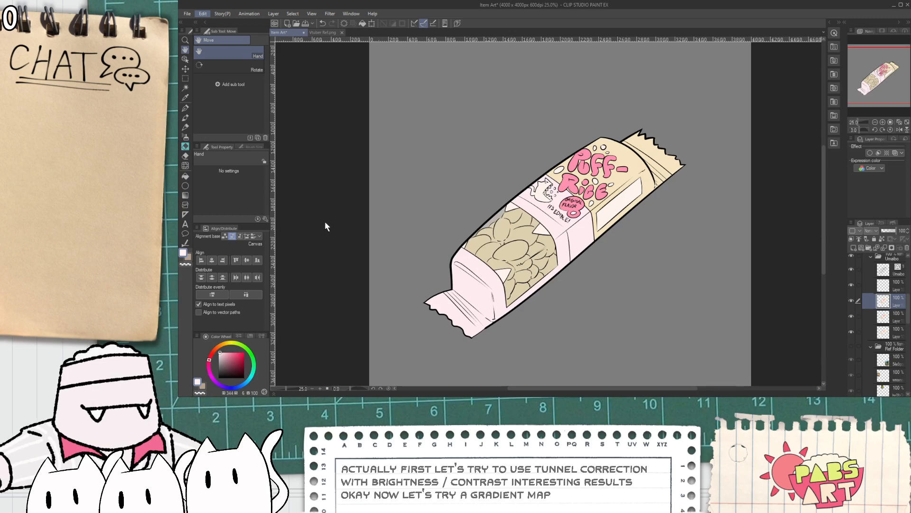
- Try several Gradient map presets as a tonal correction on the duplicated flat color layer of the wrapper
click(357, 277)
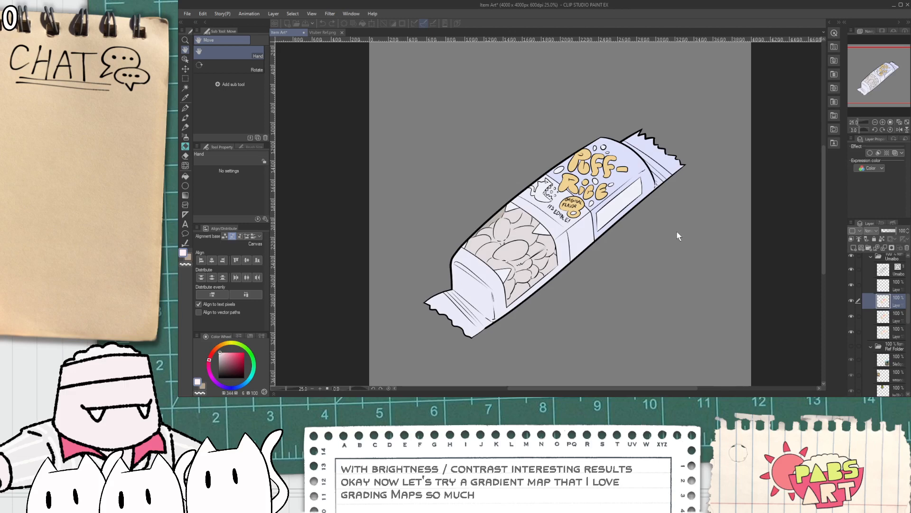
double_click(680, 211)
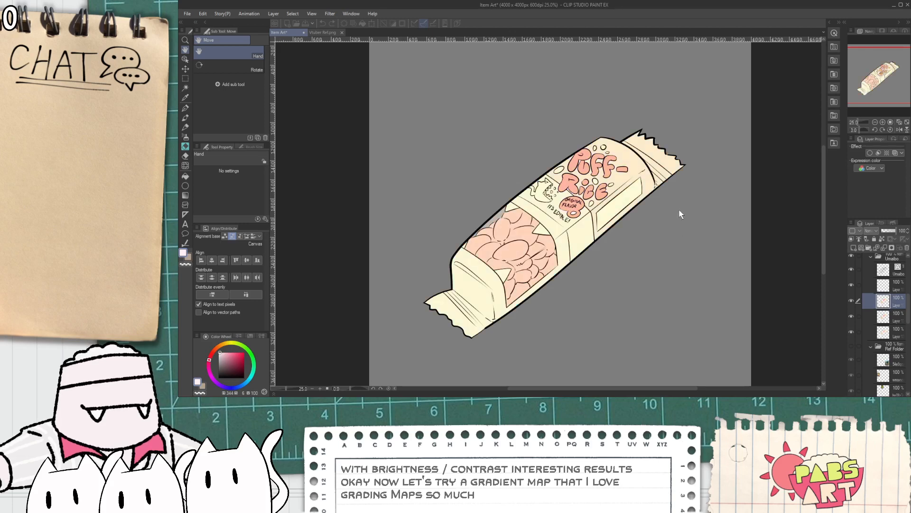
double_click(678, 203)
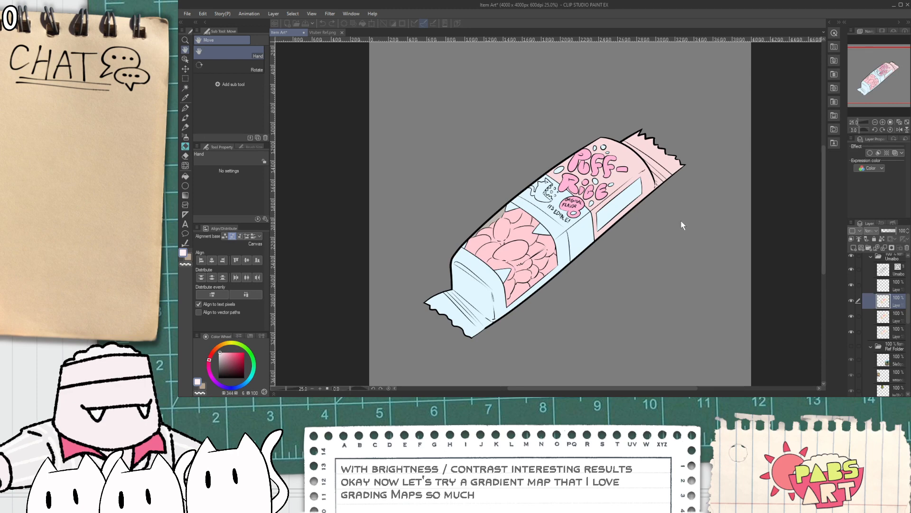
double_click(680, 213)
double_click(679, 205)
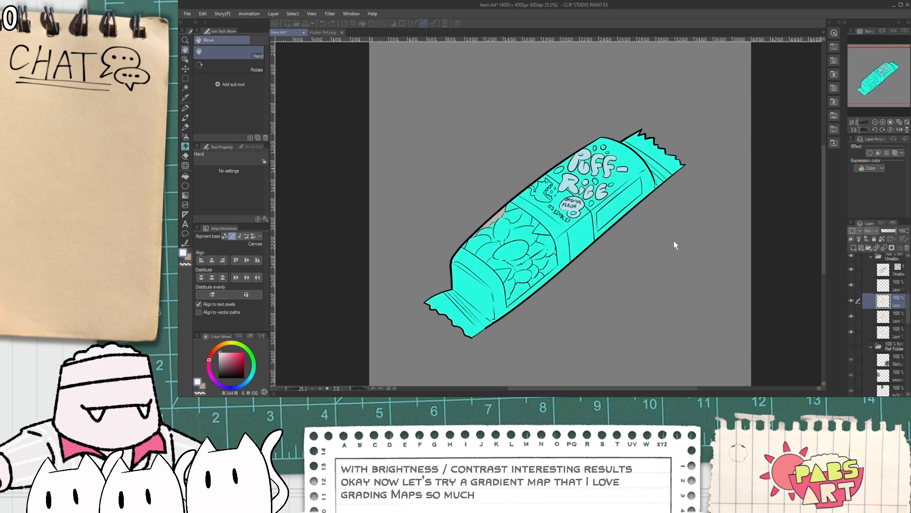
double_click(674, 241)
double_click(673, 254)
click(810, 150)
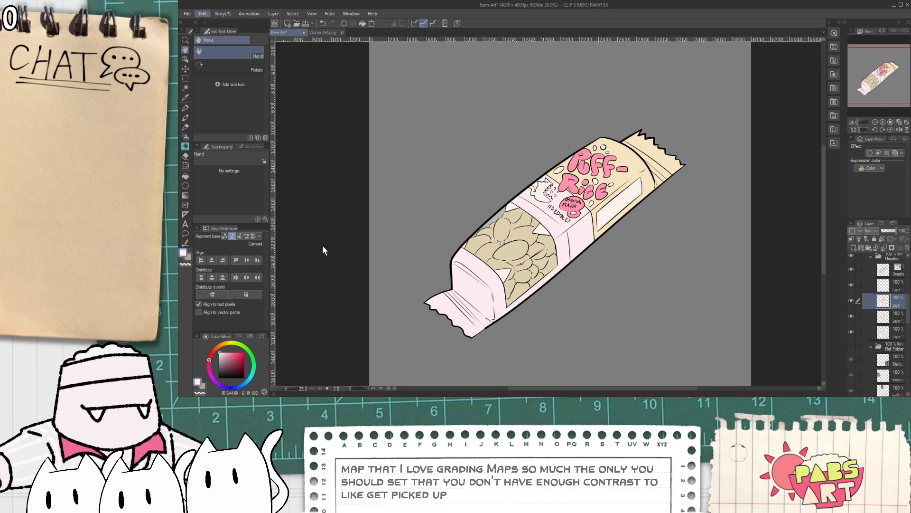
- Raise the contrast of the wrapper's duplicated flat color layer to an extreme level with a Brightness/Contrast tonal correction
click(358, 206)
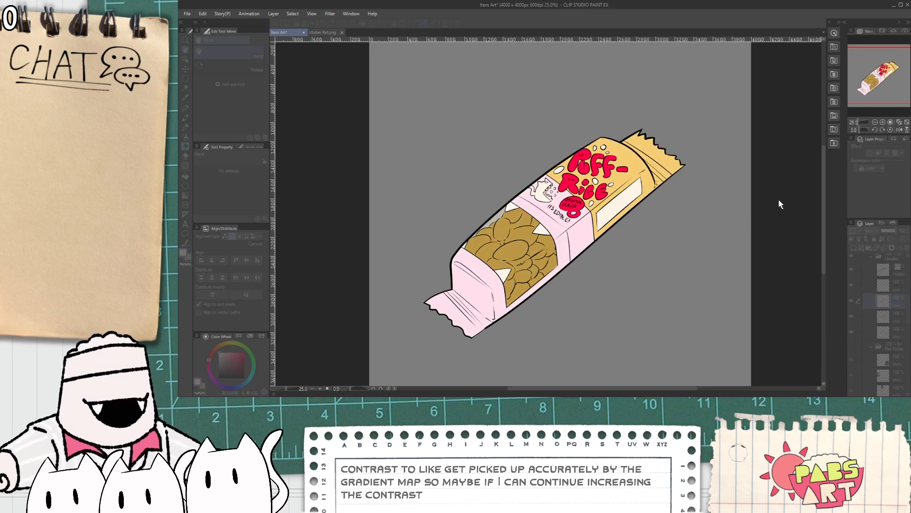
key(Return)
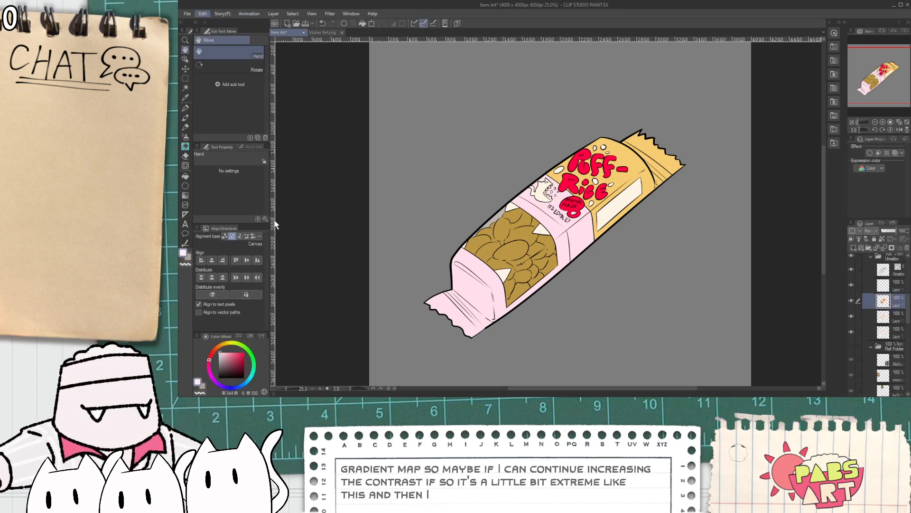
- Start a gradient map on the wrapper's colour layer and preview gradients up to the pale blue wrapper with red rice
key(ctrl+shift+g)
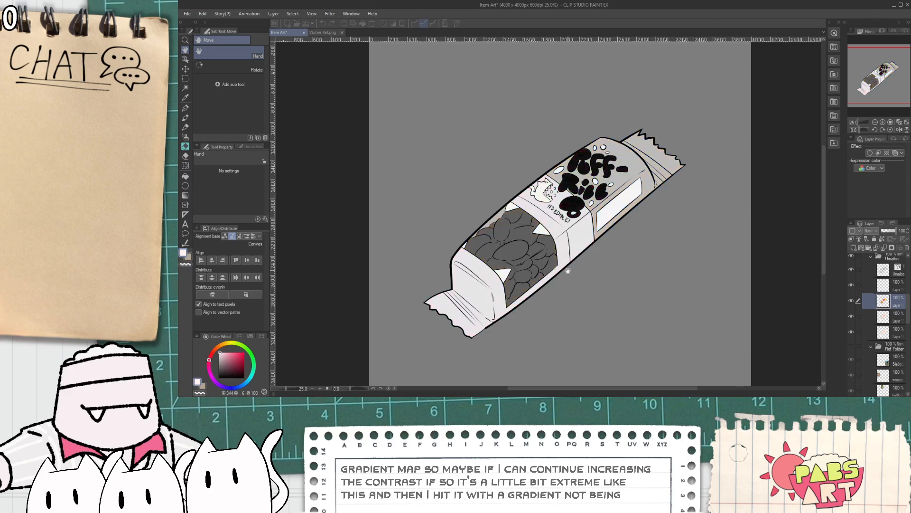
key(Escape)
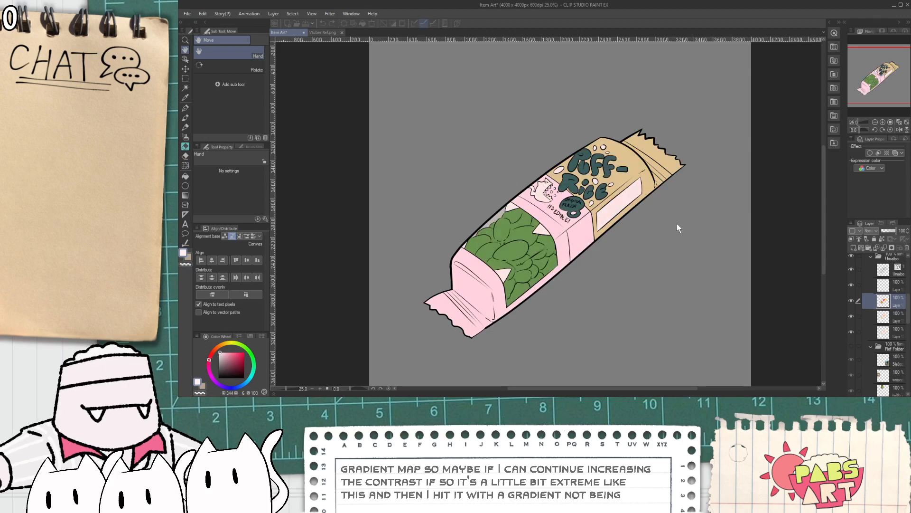
key(ctrl+z)
key(ctrl+z)
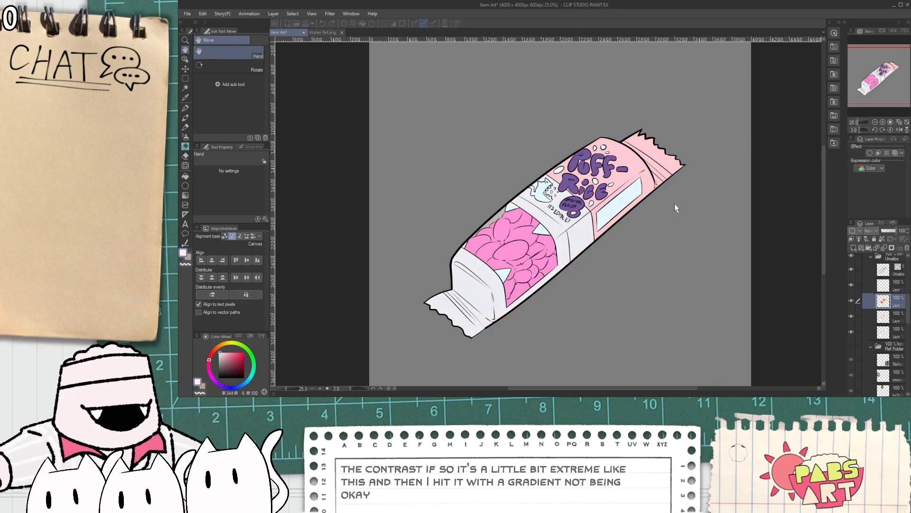
key(ctrl+y)
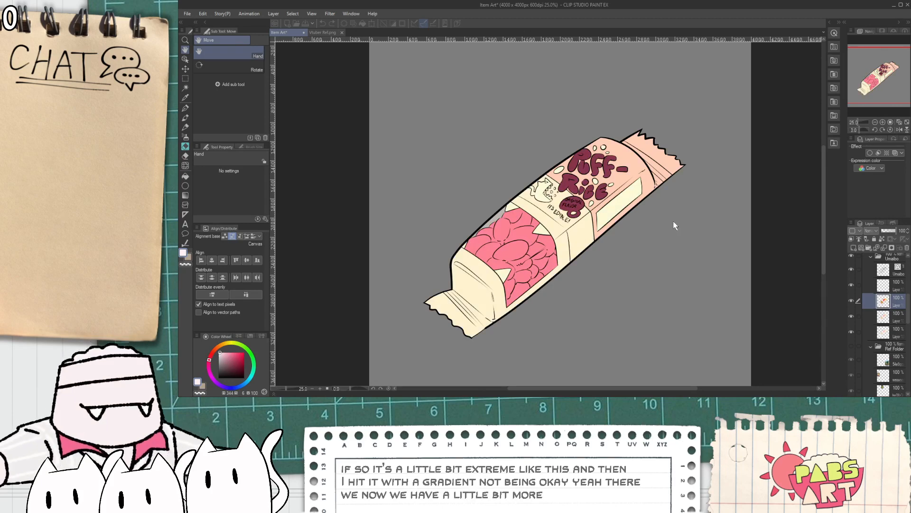
key(ctrl+y)
scroll(433, 246, down, 1)
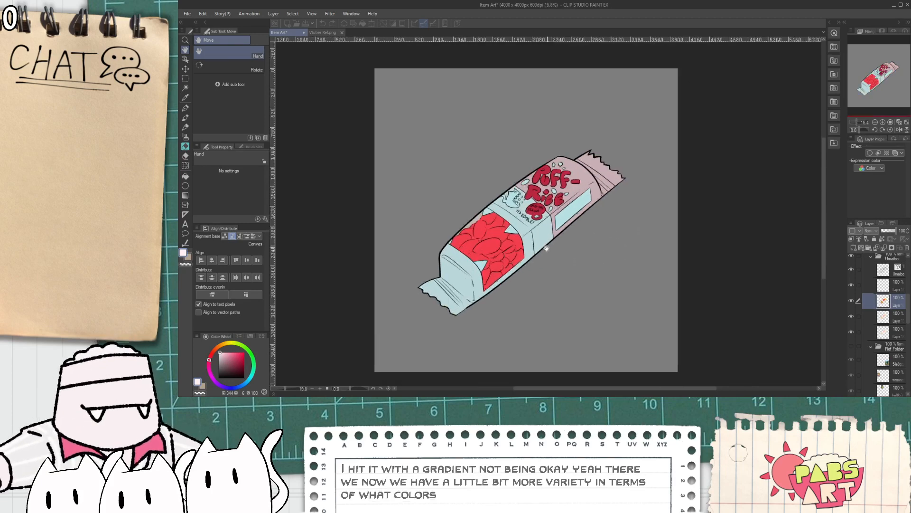
scroll(536, 245, up, 2)
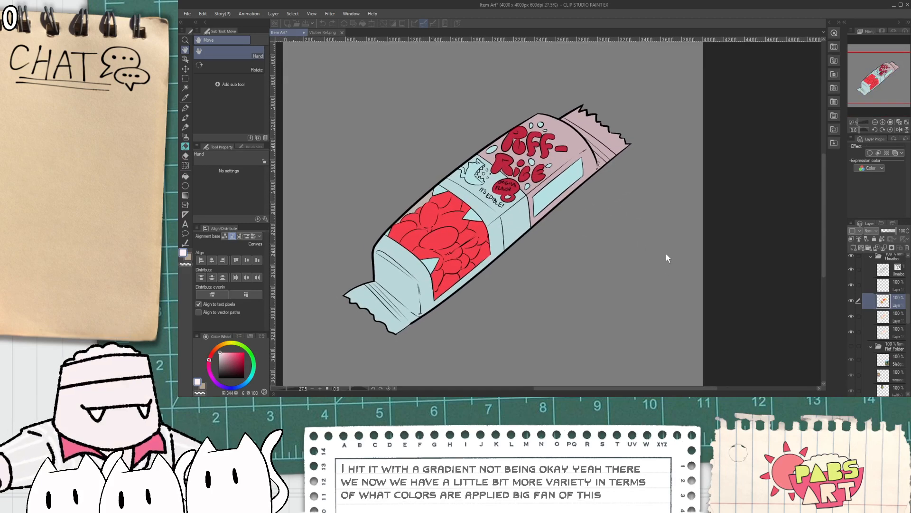
- Try vivid gradients on the wrapper, from yellow with purple rice to teal with dark brown rice
key(ctrl+y)
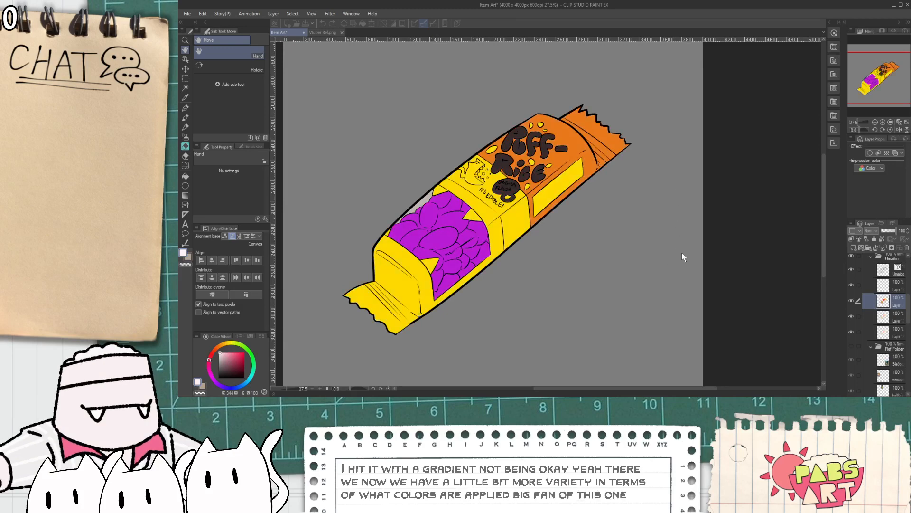
key(ctrl+y)
key(ctrl+y)
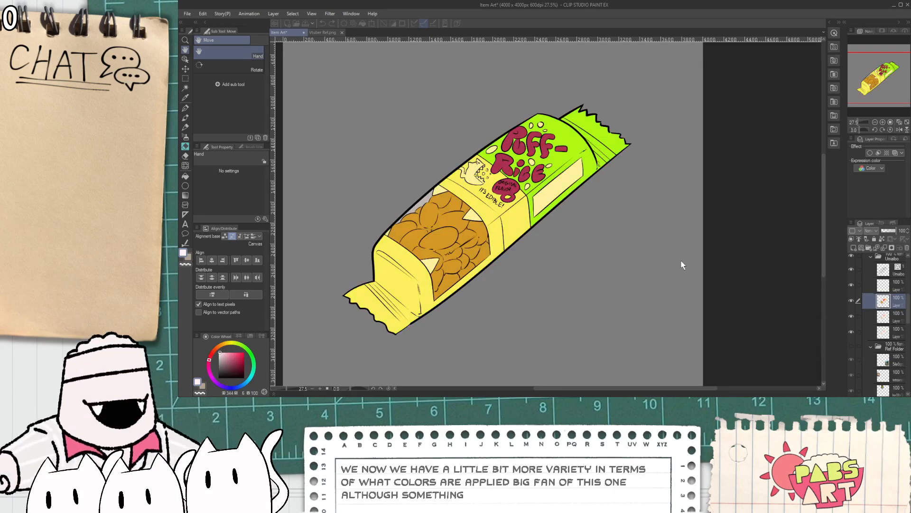
key(ctrl+y)
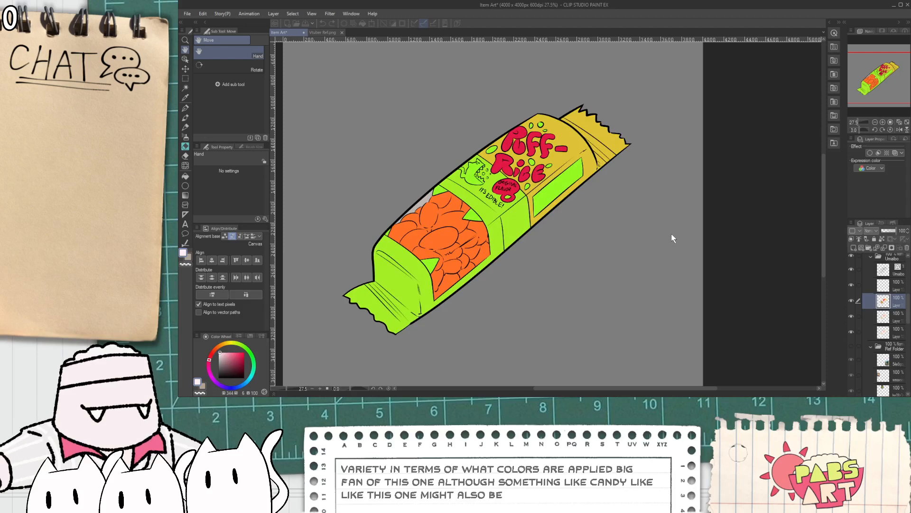
key(ctrl+y)
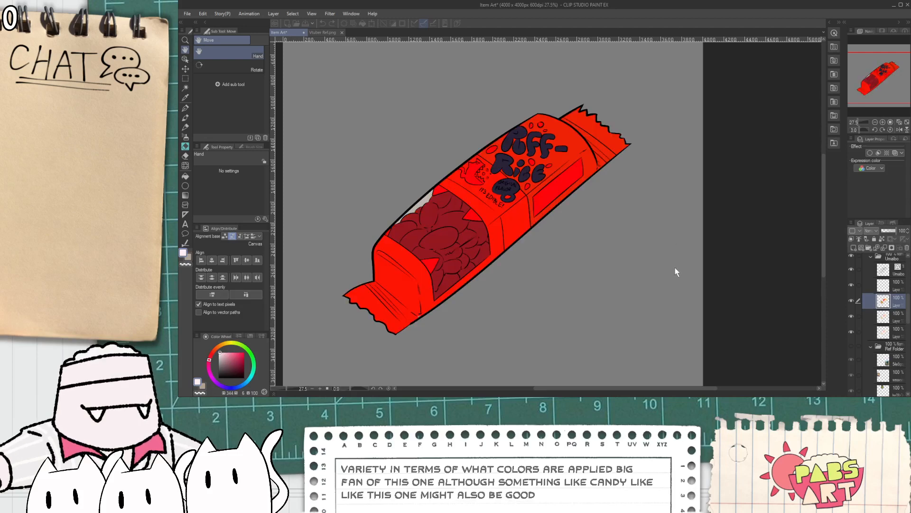
key(ctrl+y)
key(ctrl+y)
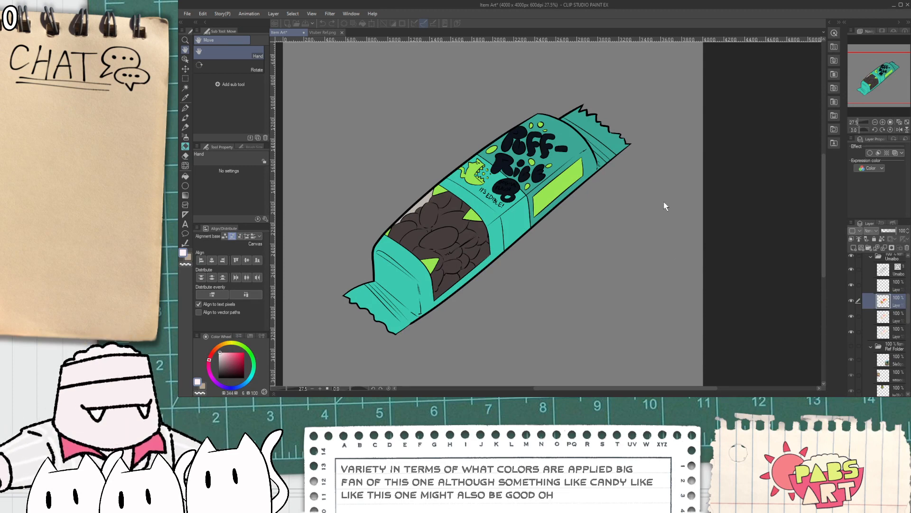
- Try pastel and muted gradients on the wrapper, from pale pink with salmon rice to cream with lavender rice
key(ctrl+y)
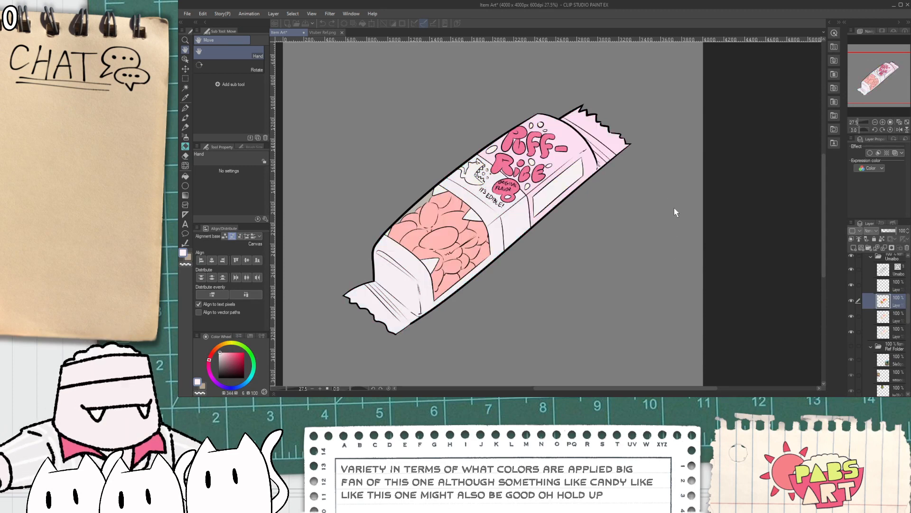
key(ctrl+y)
key(ctrl+y)
key(ctrl+y)
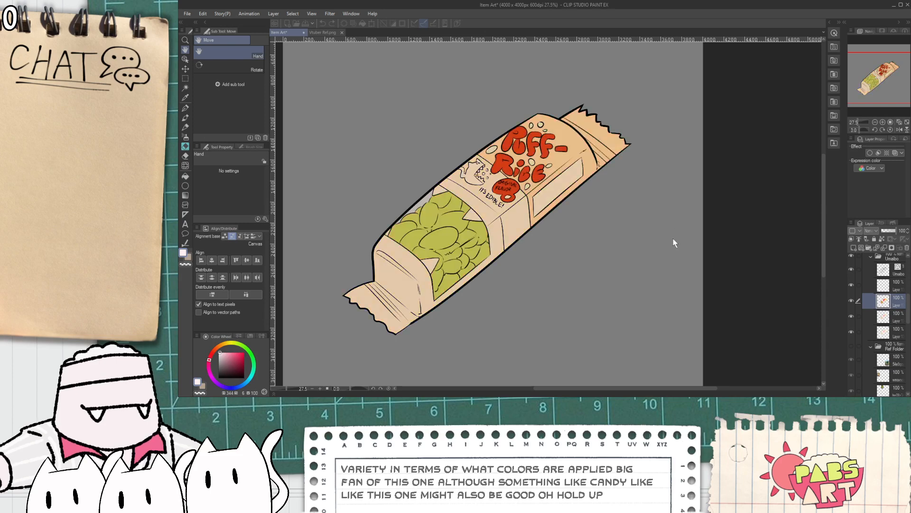
key(ctrl+y)
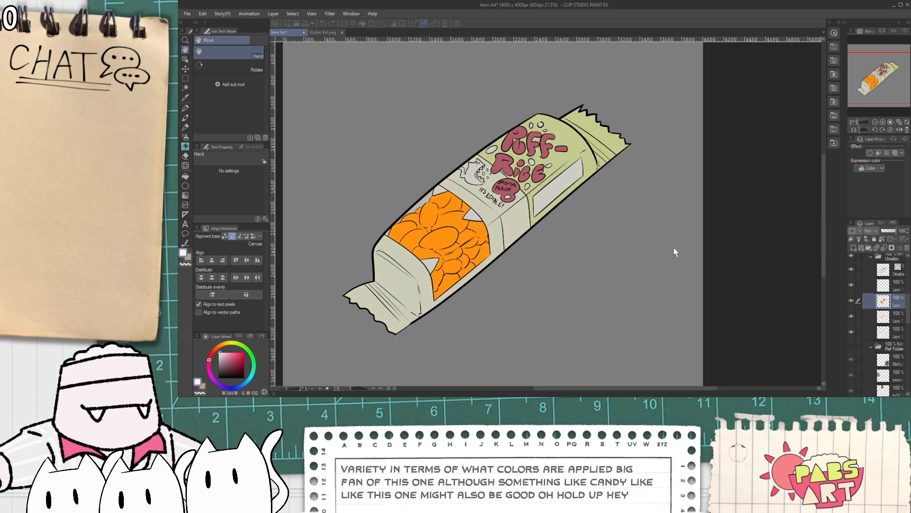
key(ctrl+y)
key(ctrl+y)
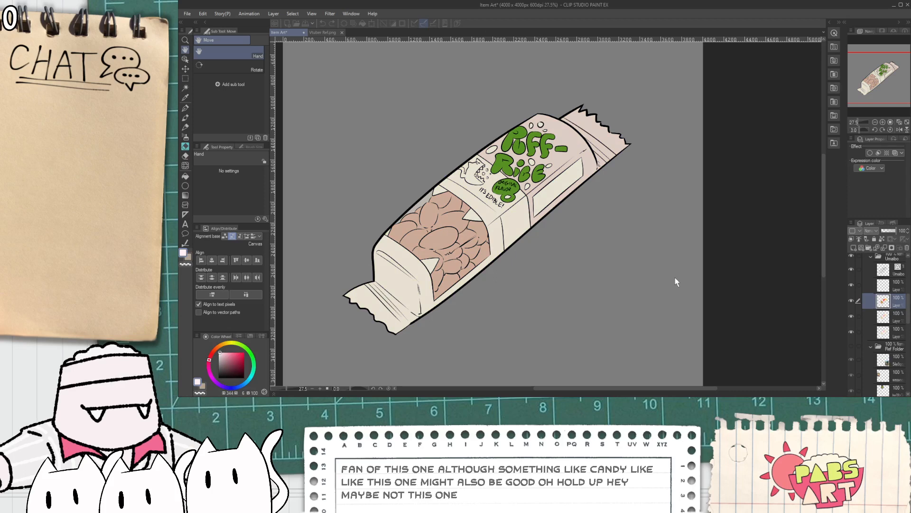
key(ctrl+y)
key(ctrl+y)
key(ctrl+y)
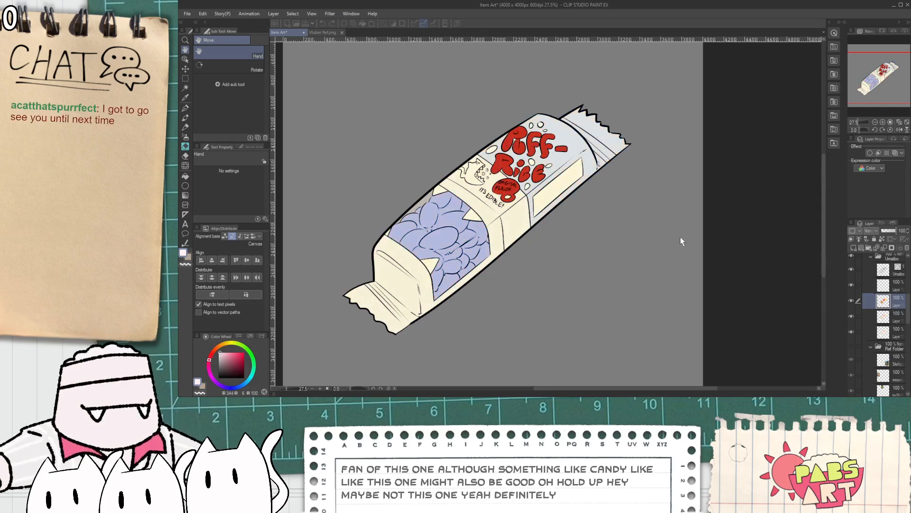
- Compare more bright gradients and apply the one with a lime-yellow wrapper, teal rice and magenta lettering
key(ctrl+y)
key(ctrl+y)
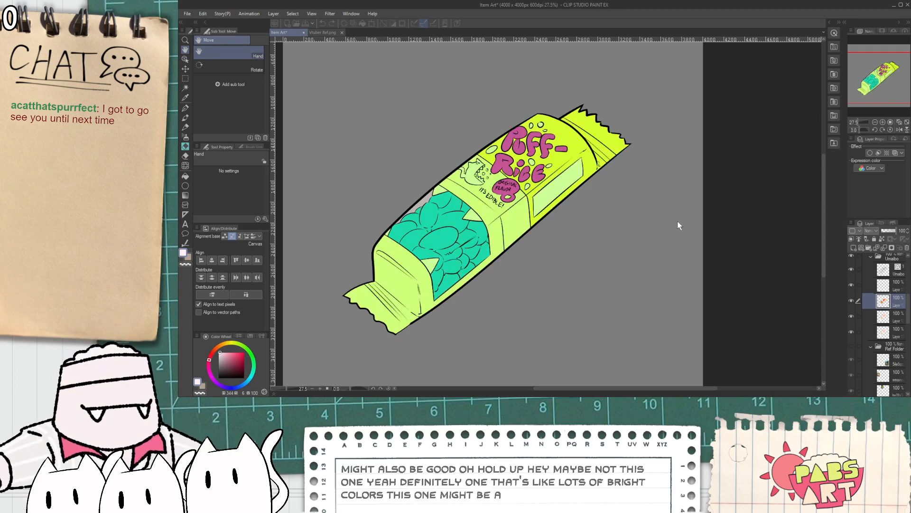
key(ctrl+y)
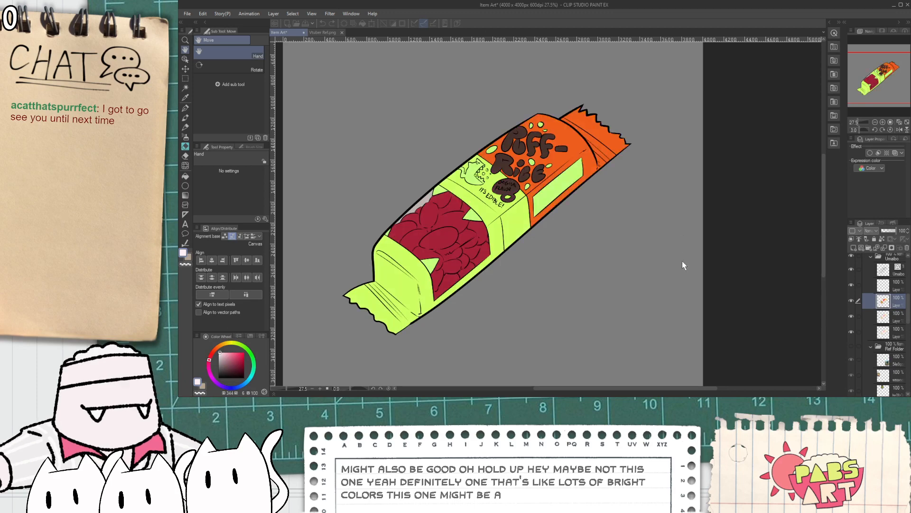
key(ctrl+y)
key(ctrl+y)
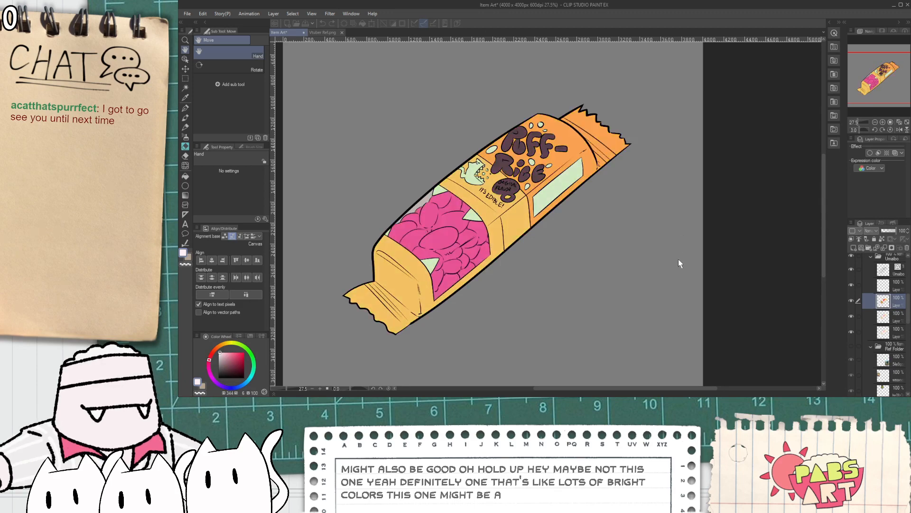
key(ctrl+z)
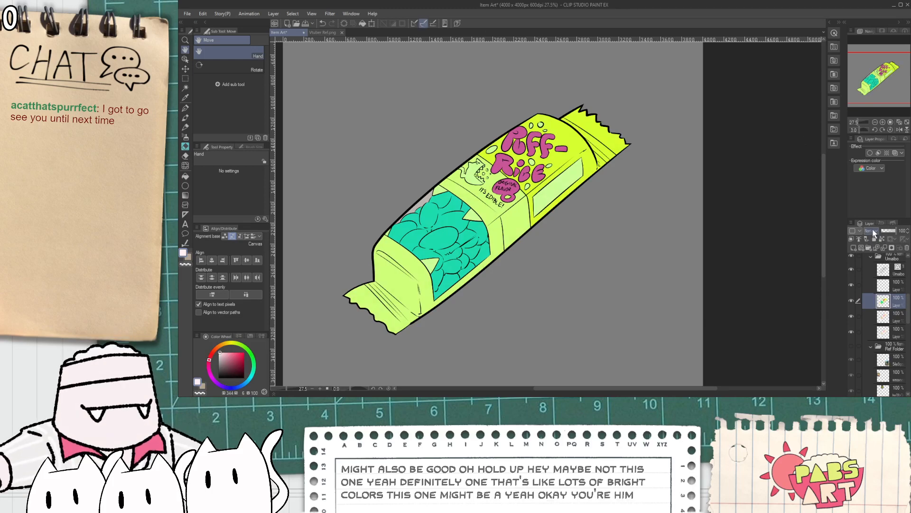
- Lower the recoloured layer's opacity to about 26% and inspect the puffed rice in the wrapper's window
click(885, 230)
scroll(644, 226, down, 3)
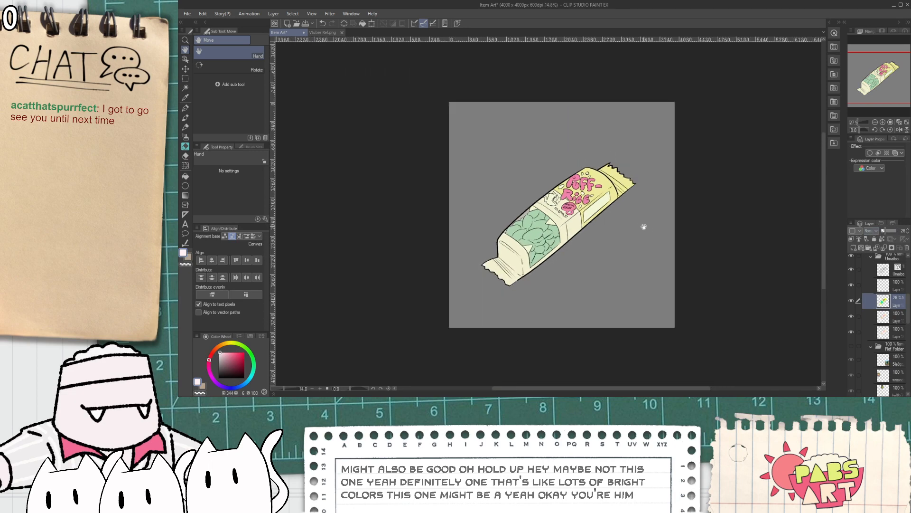
scroll(644, 227, up, 2)
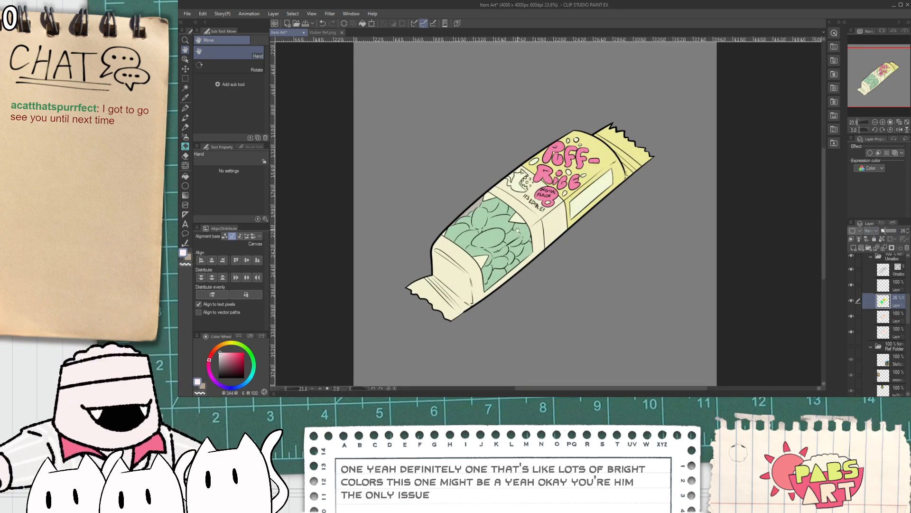
scroll(458, 230, up, 2)
scroll(458, 230, up, 2)
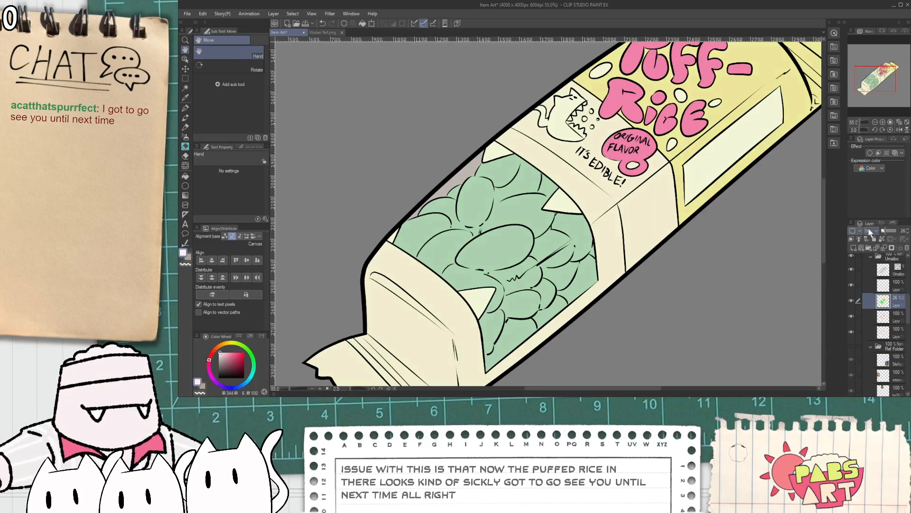
- Try different blending modes on the recoloured layer to make the rice look less sickly
scroll(870, 231, down, 3)
scroll(870, 232, down, 2)
scroll(613, 276, down, 3)
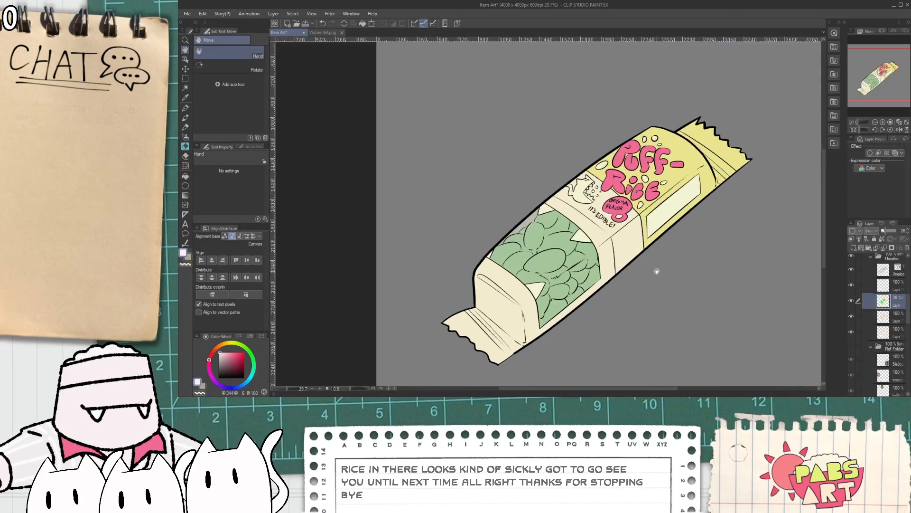
scroll(869, 231, down, 2)
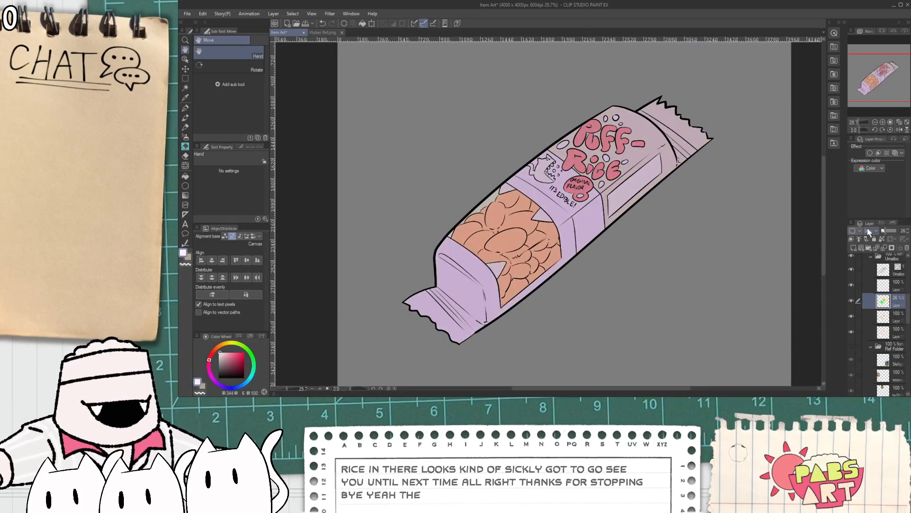
scroll(869, 232, down, 4)
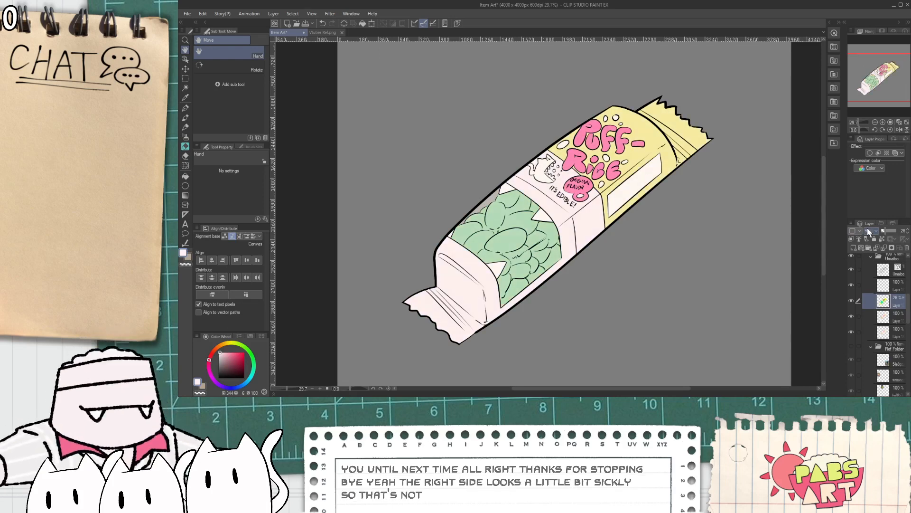
scroll(869, 231, down, 1)
scroll(869, 231, down, 4)
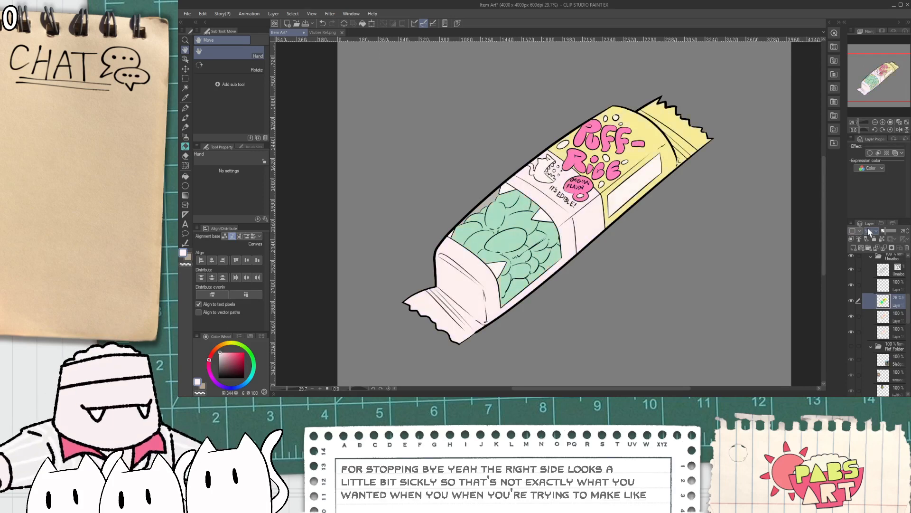
scroll(870, 232, down, 7)
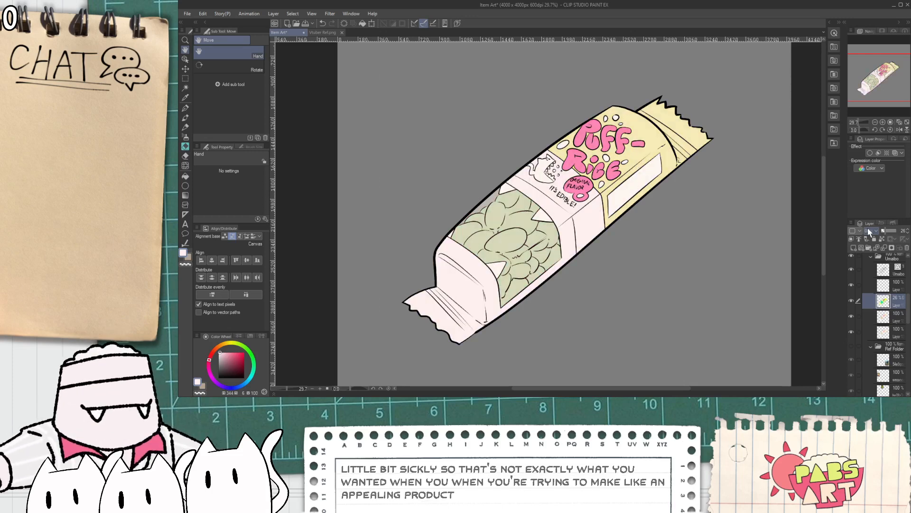
scroll(870, 231, down, 2)
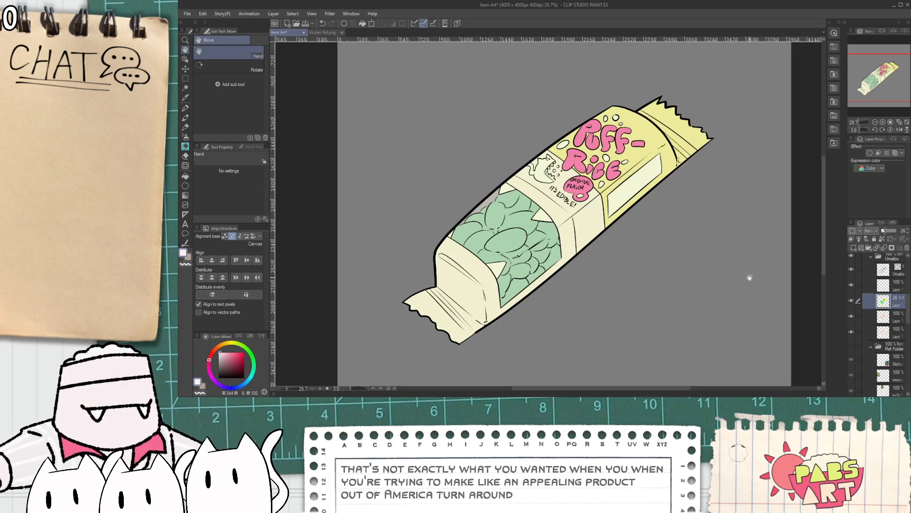
- Raise the recoloured layer's opacity to 64%
scroll(749, 277, down, 3)
scroll(617, 271, up, 2)
scroll(736, 277, up, 2)
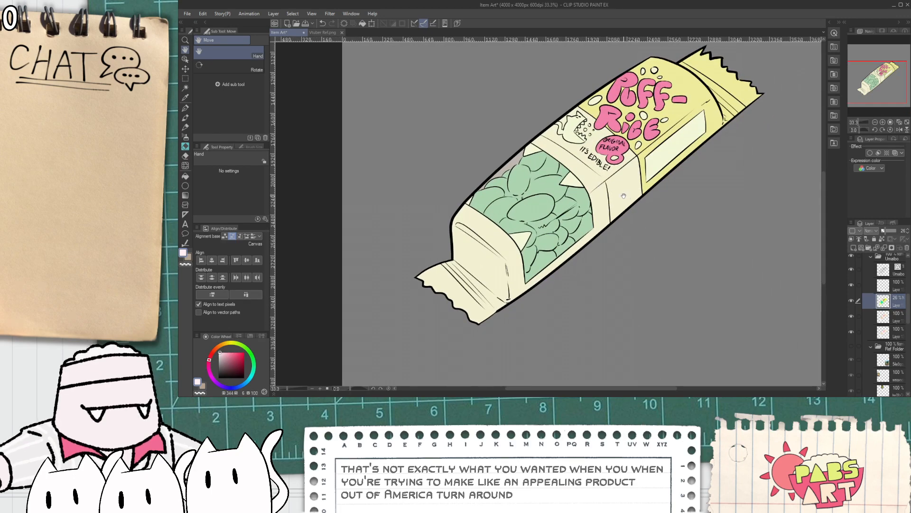
drag(889, 232, 892, 232)
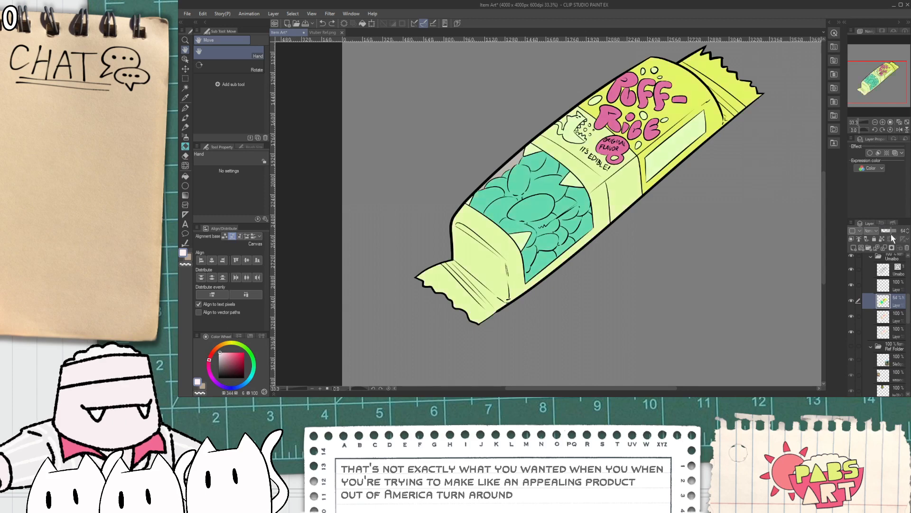
- Switch the recoloured layer to a blending mode giving a pale pink wrapper with a strong yellow end, and reduce its opacity to 41%
scroll(877, 231, down, 3)
scroll(876, 231, down, 3)
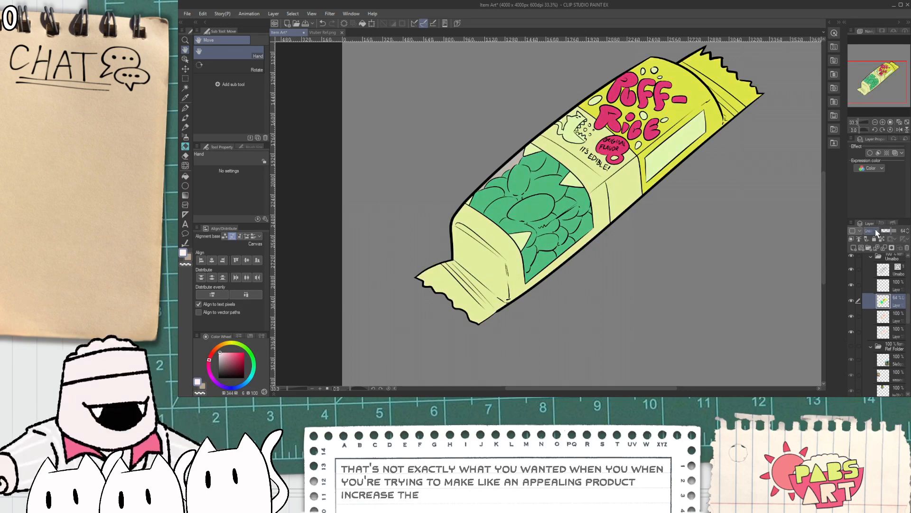
scroll(876, 231, down, 3)
drag(752, 249, 737, 257)
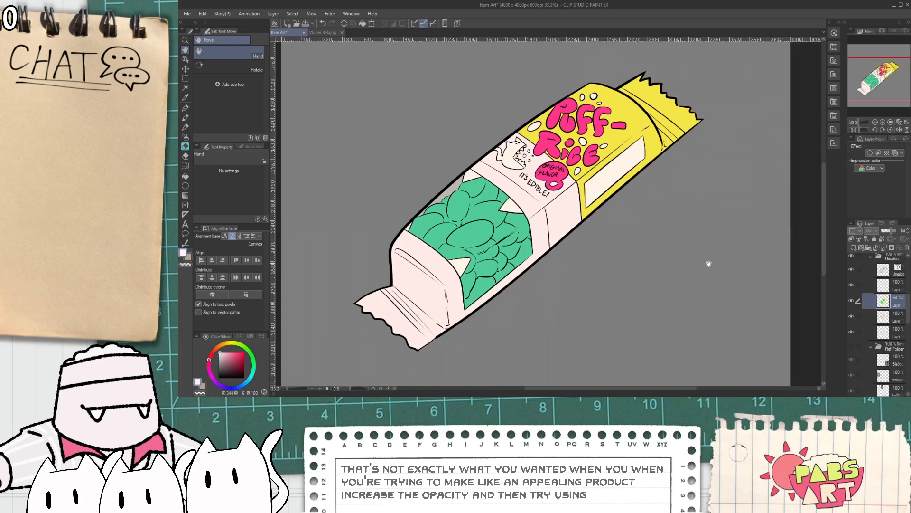
scroll(709, 256, down, 1)
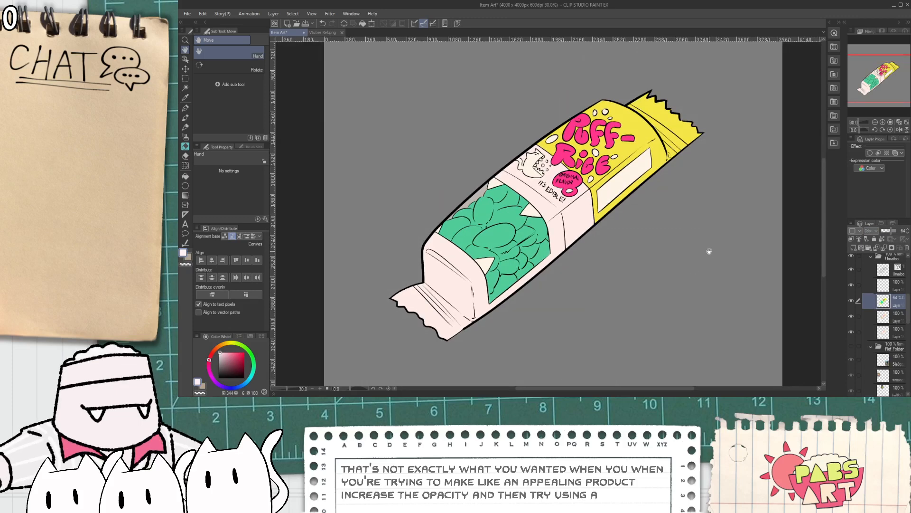
click(887, 232)
drag(718, 238, 713, 241)
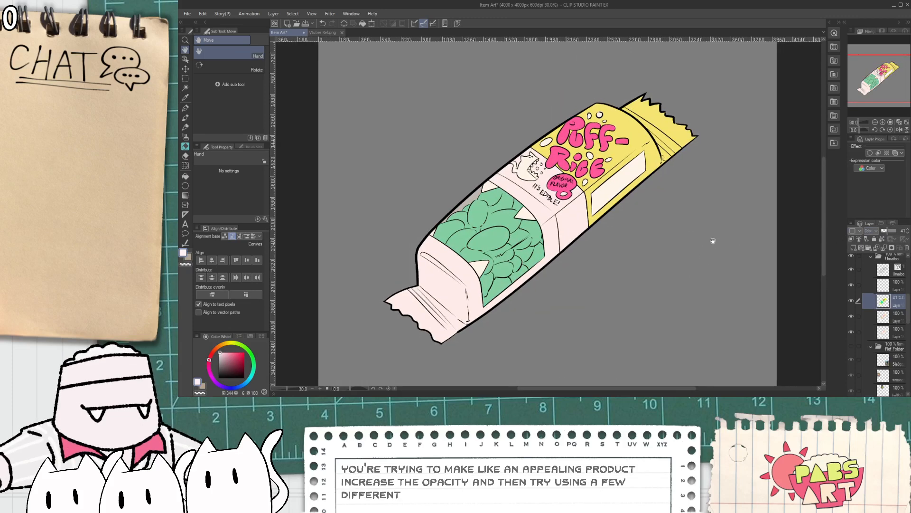
- Cycle through further blending modes on the recoloured layer to compare their effect on the wrapper
scroll(698, 240, down, 3)
scroll(657, 250, up, 2)
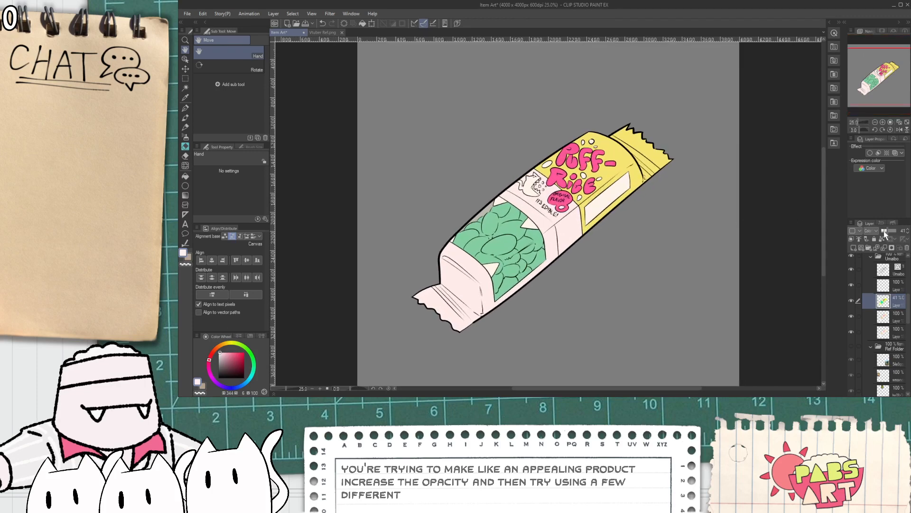
scroll(873, 229, up, 15)
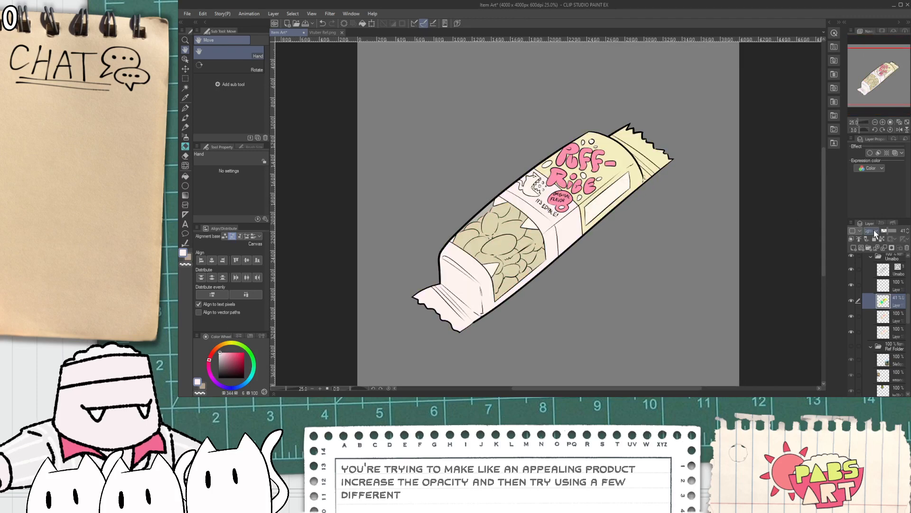
scroll(874, 230, up, 3)
- Hide the recoloured layer to compare the wrapper without it, and show it again
click(853, 300)
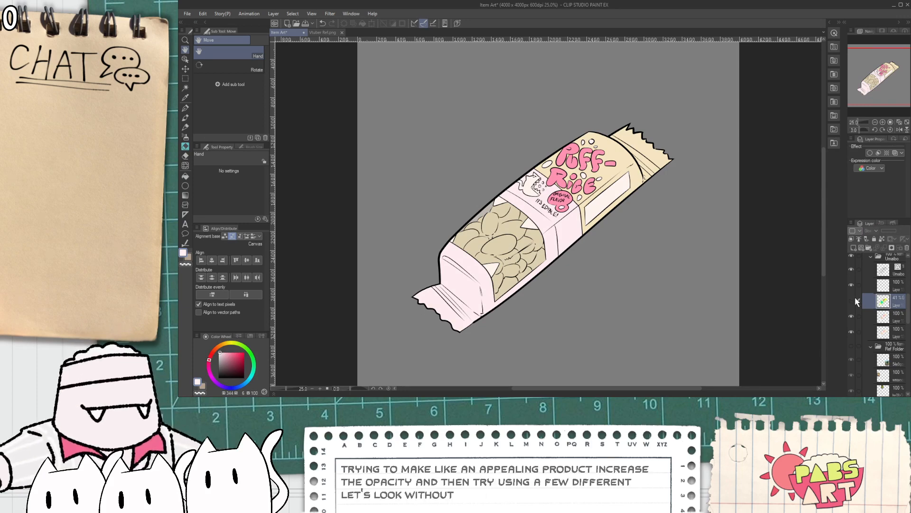
scroll(696, 270, down, 3)
scroll(642, 264, up, 3)
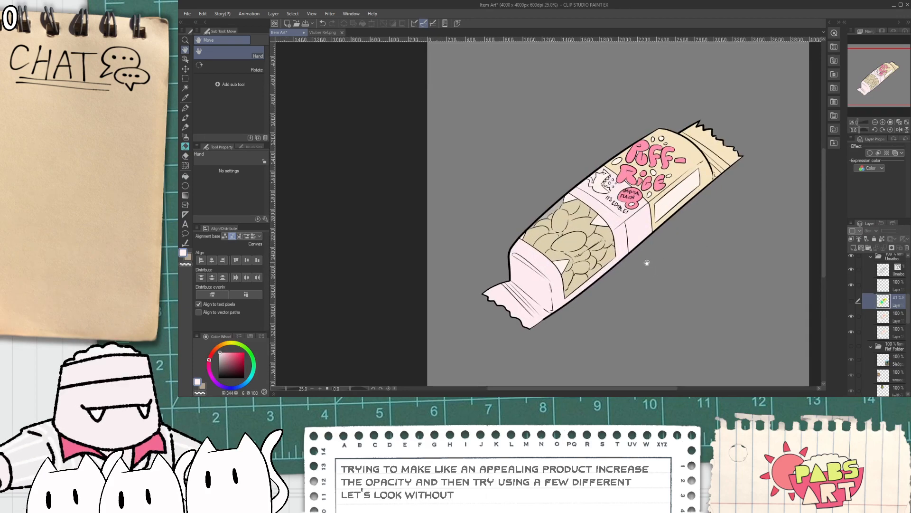
scroll(657, 256, up, 2)
scroll(707, 251, down, 2)
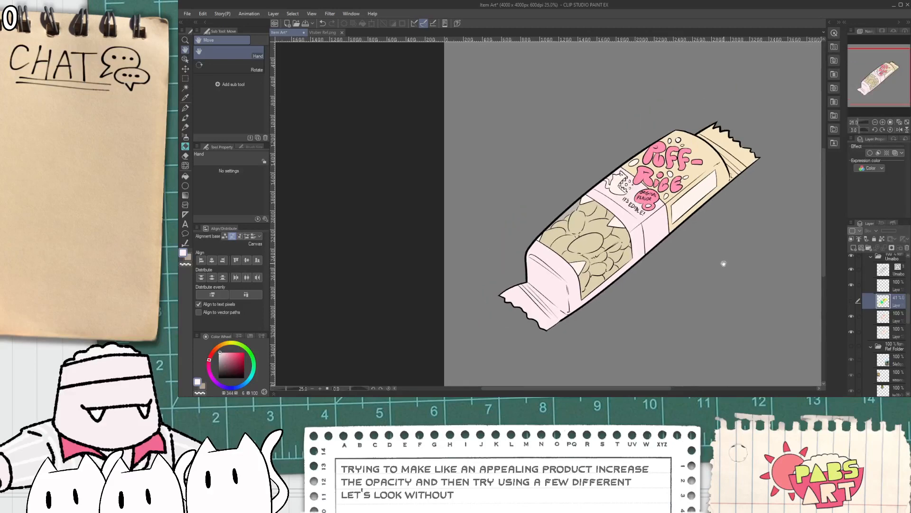
click(852, 300)
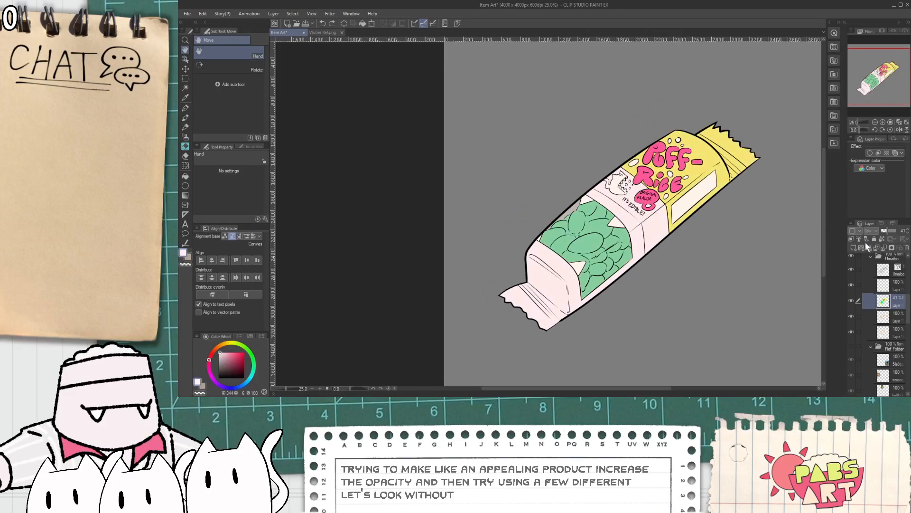
- Switch the recoloured layer to a blending mode with a yellow-cream tint at 10% opacity and merge it into the colour layer below
scroll(869, 234, down, 2)
scroll(870, 235, up, 1)
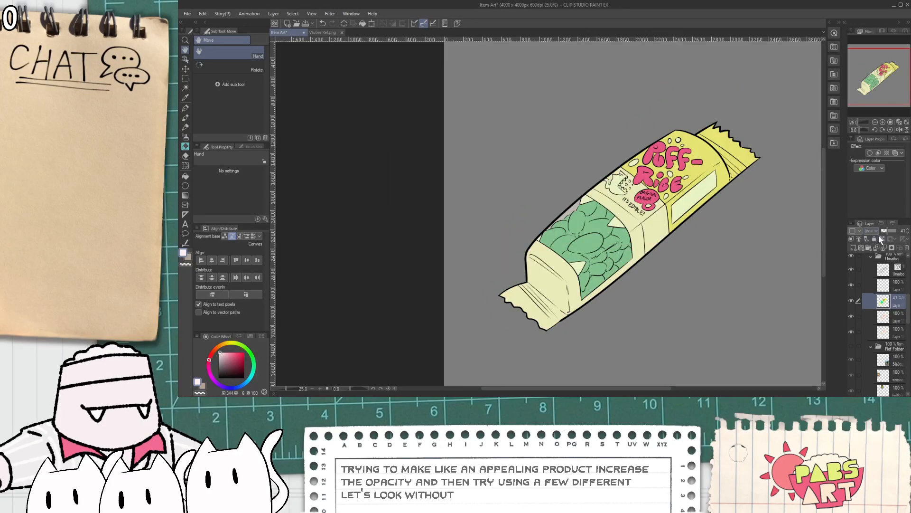
click(885, 232)
drag(885, 234, 883, 233)
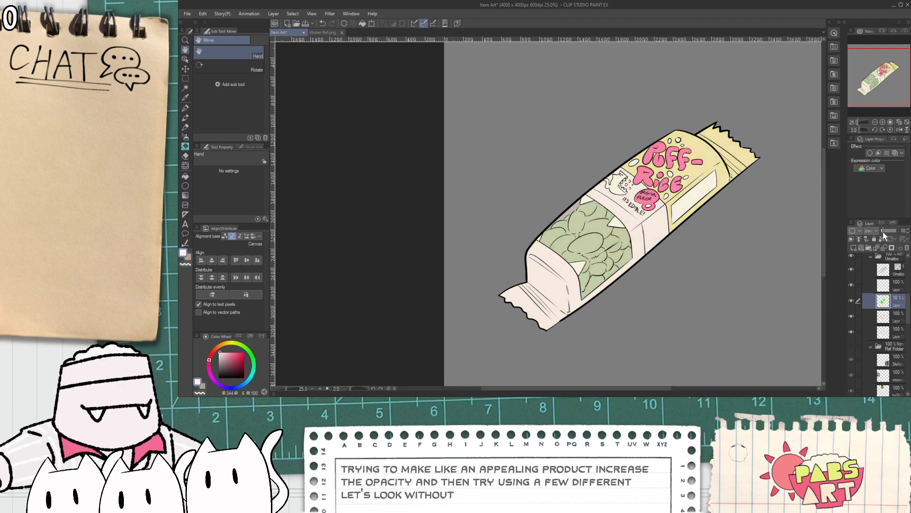
drag(742, 257, 652, 251)
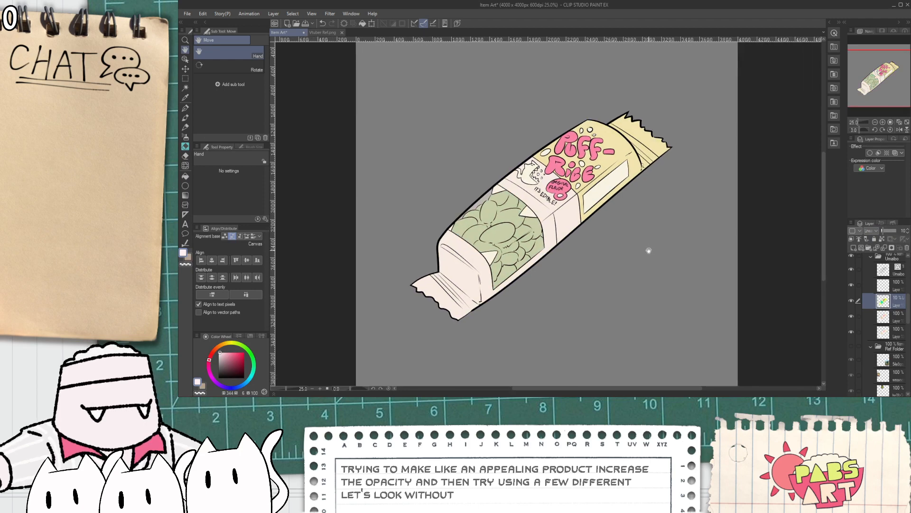
key(ctrl+e)
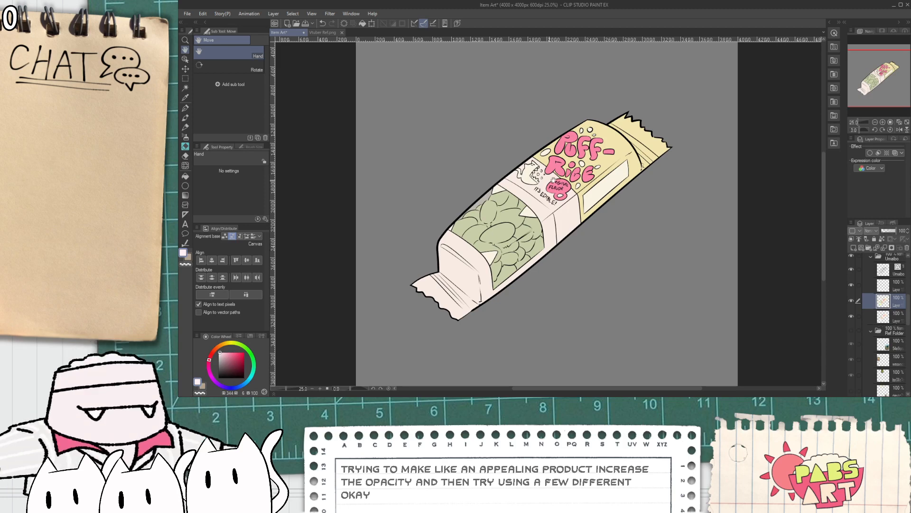
- Try raising the saturation and adjusting the hue and luminosity of the merged wrapper colours
key(ctrl+u)
drag(786, 314, 787, 314)
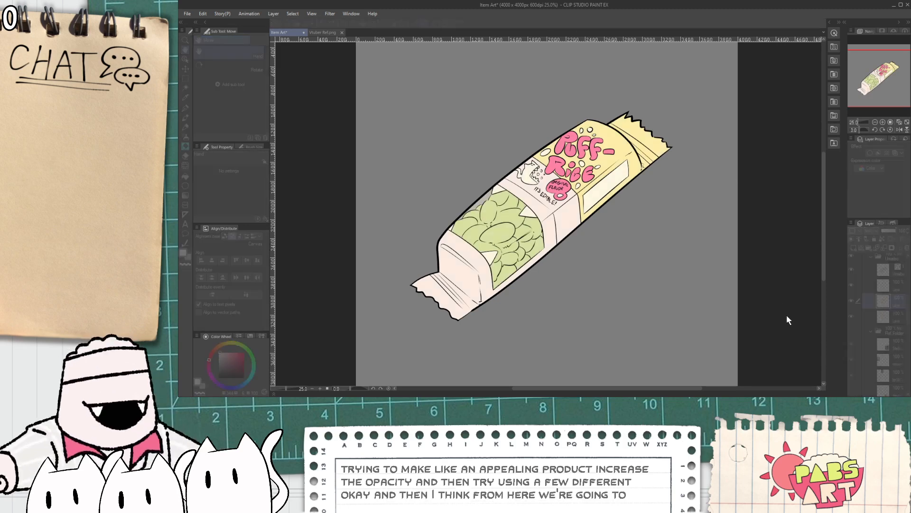
click(771, 299)
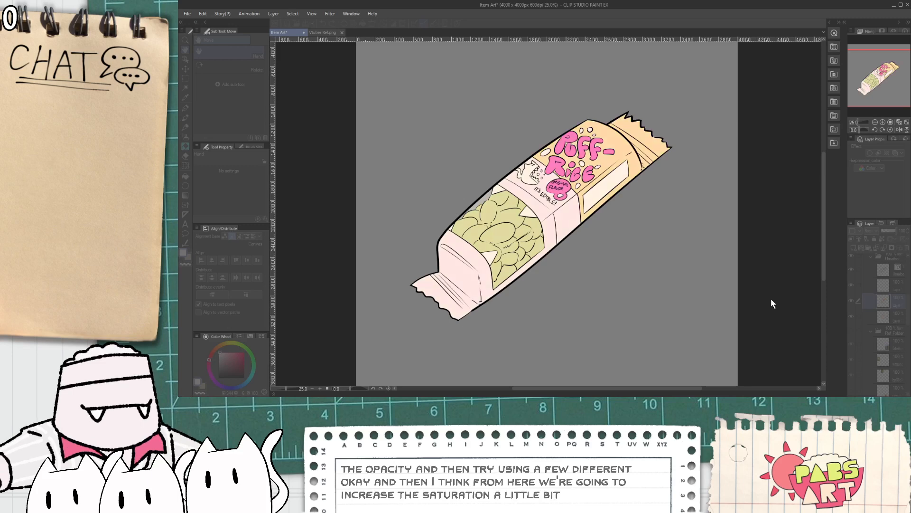
drag(774, 298, 777, 297)
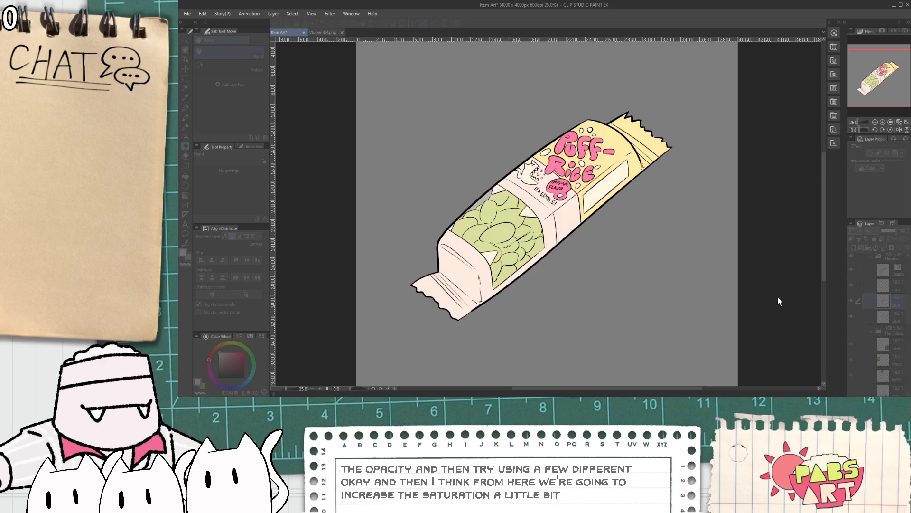
click(772, 338)
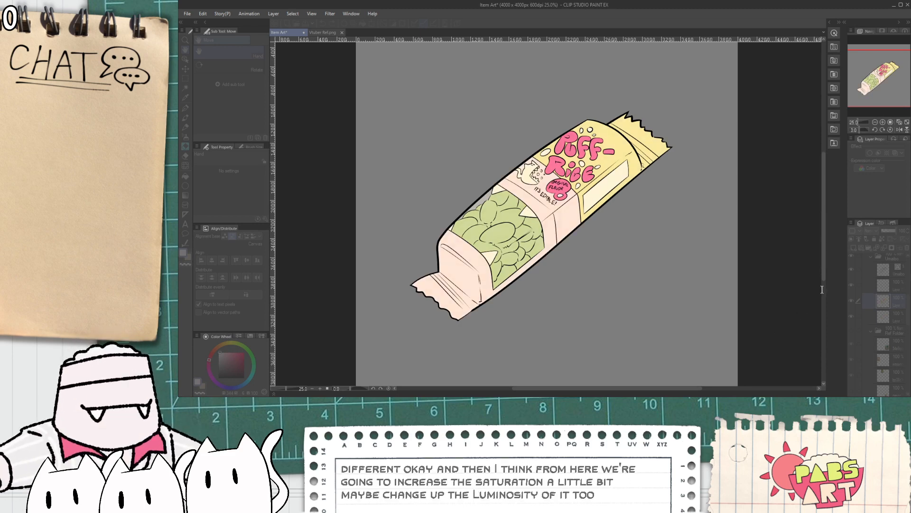
click(781, 299)
drag(777, 297, 777, 296)
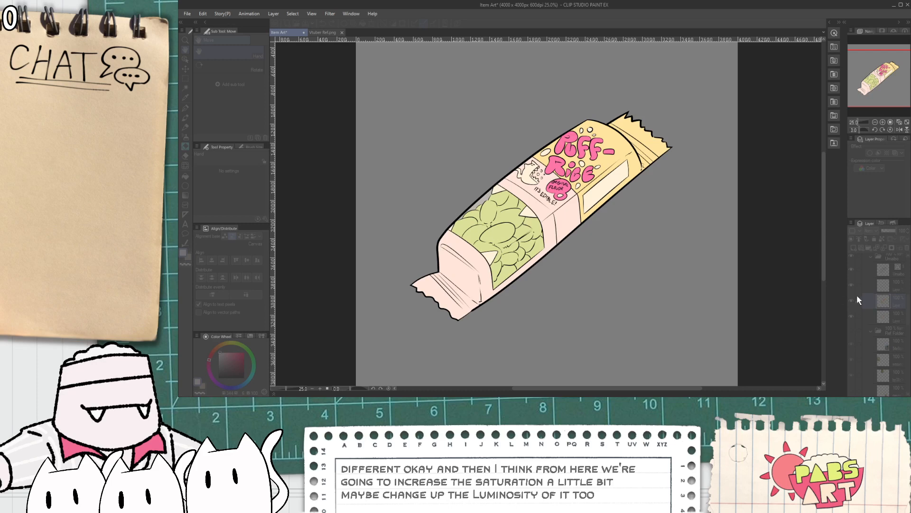
key(Return)
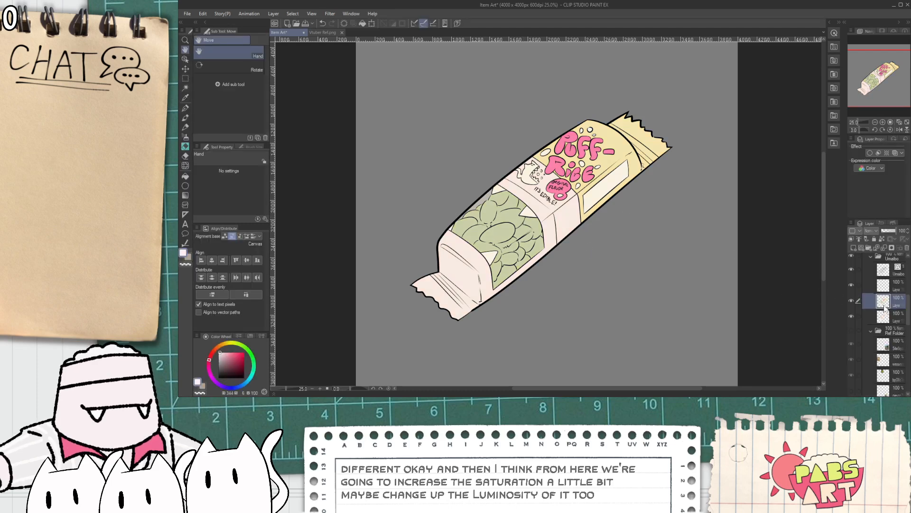
- Fill all the puffed rice in the wrapper's window with a warm orange-tan colour
key(ctrl+plus)
key(alt)
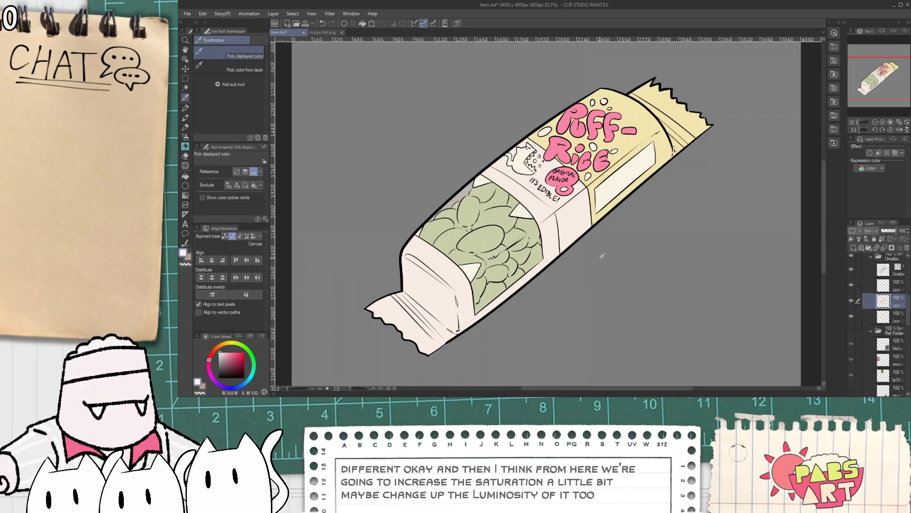
key(alt)
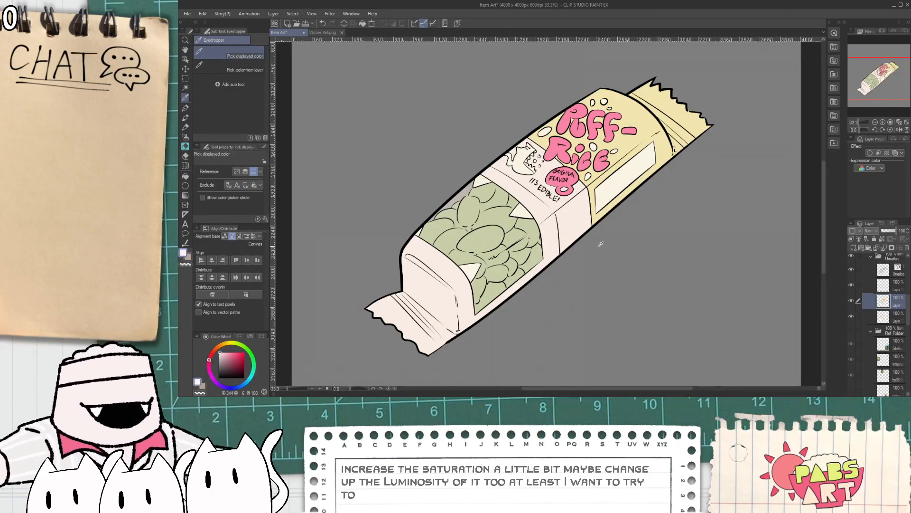
key(h)
click(189, 257)
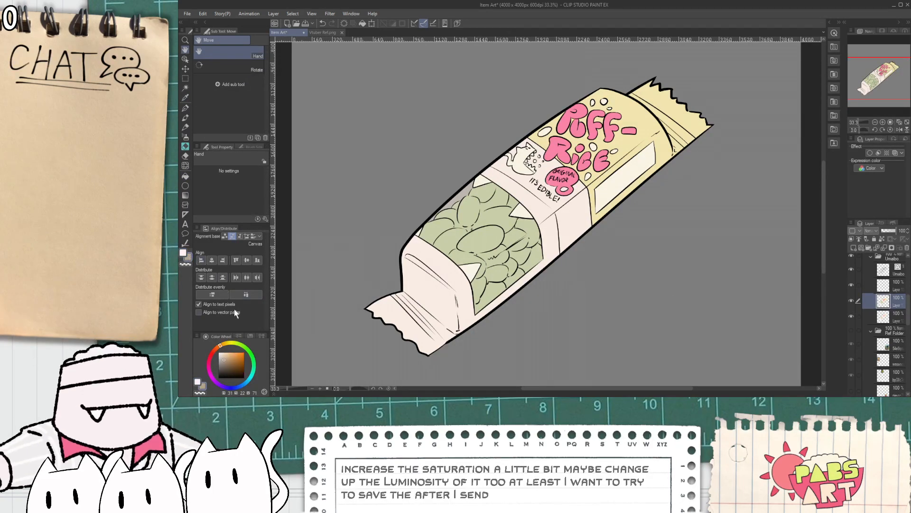
key(g)
click(229, 357)
drag(236, 354, 229, 354)
scroll(469, 279, up, 1)
mouse_move(484, 267)
mouse_down()
mouse_move(468, 233)
mouse_move(488, 221)
mouse_move(507, 259)
mouse_move(494, 281)
mouse_up()
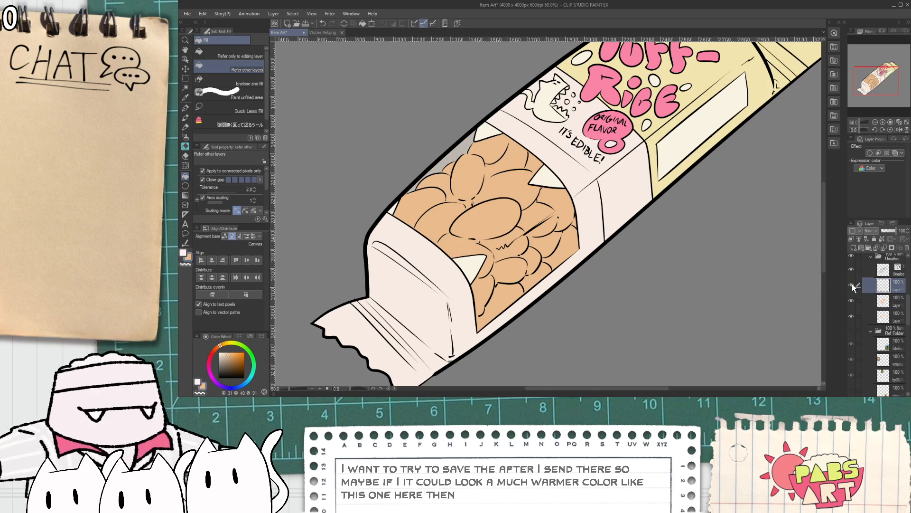
- Add a new layer above the colours and fill a pale cream highlight on the rice grain beside the wrapper's lower fold
click(854, 247)
key(i)
scroll(426, 214, up, 1)
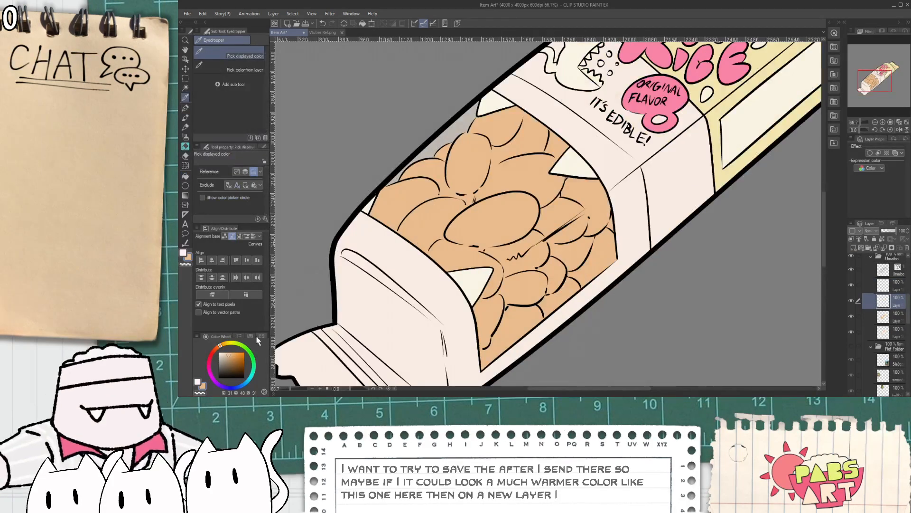
key(p)
scroll(428, 221, up, 1)
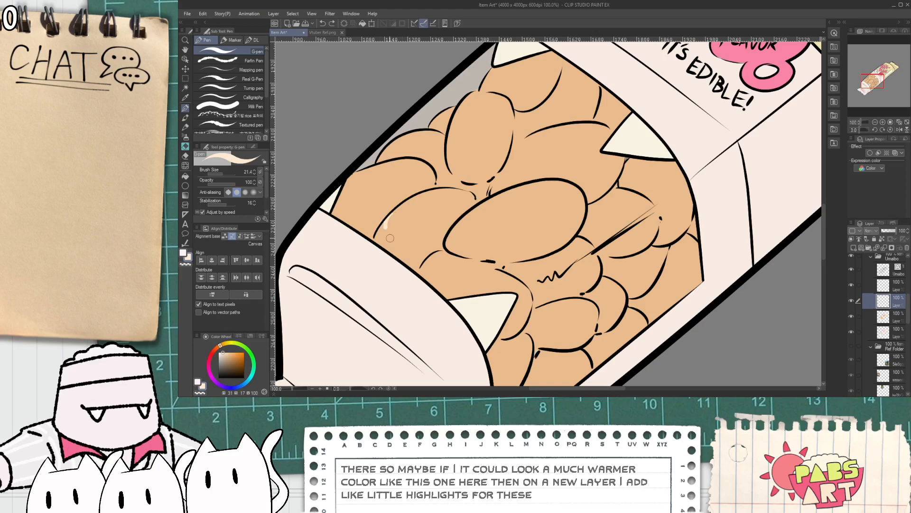
key(g)
click(437, 215)
key(p)
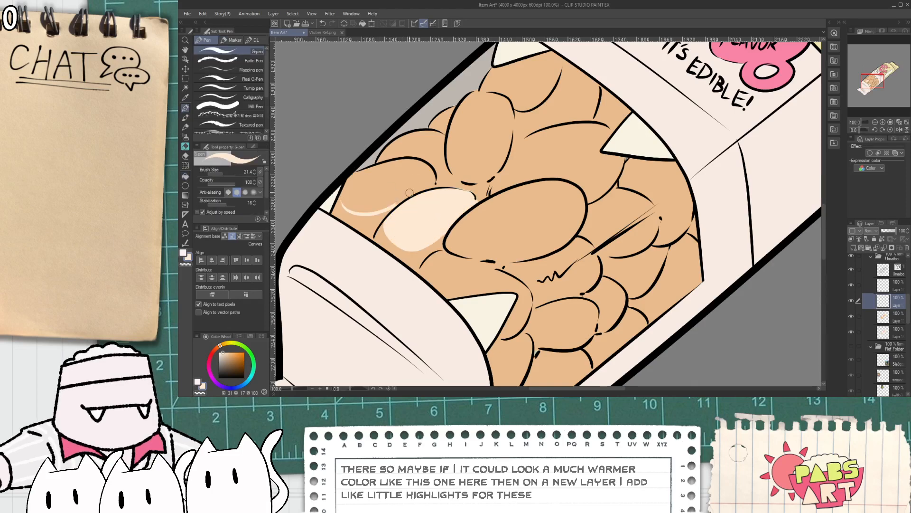
- Outline and fill pale cream highlights on the two grains along the window's outer edge and the upright oval grain beside them
key(g)
click(411, 170)
key(p)
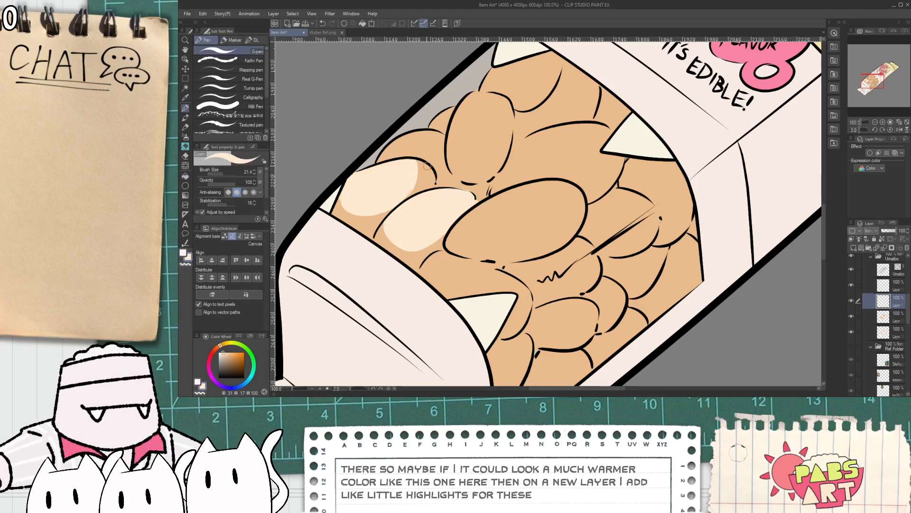
key(g)
click(434, 148)
key(p)
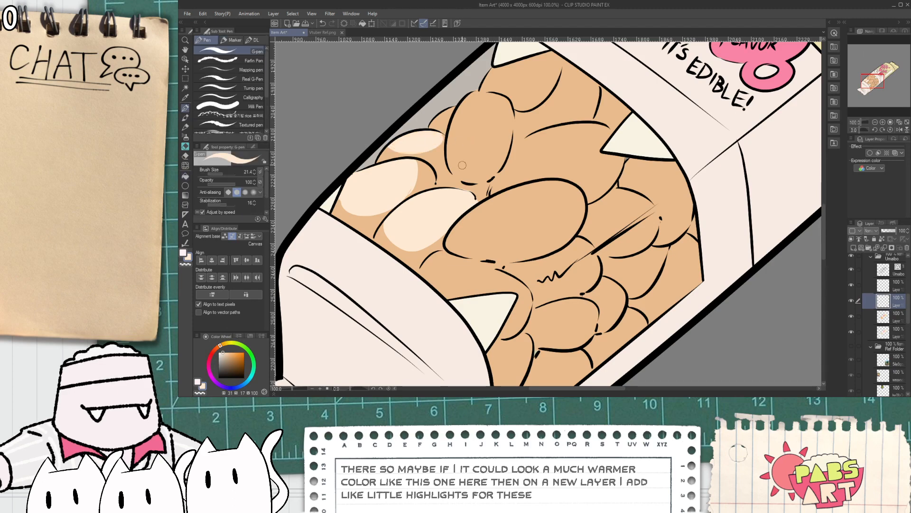
drag(465, 100, 487, 95)
key(g)
click(483, 127)
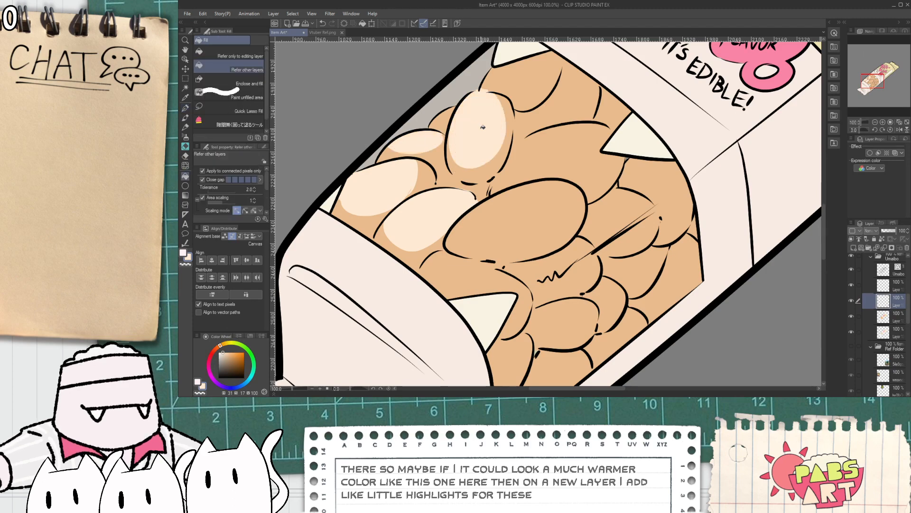
- Outline and fill a pale cream highlight on the wide grain beside the window's upper tooth, redrawing the stray outline
key(p)
drag(547, 131, 595, 176)
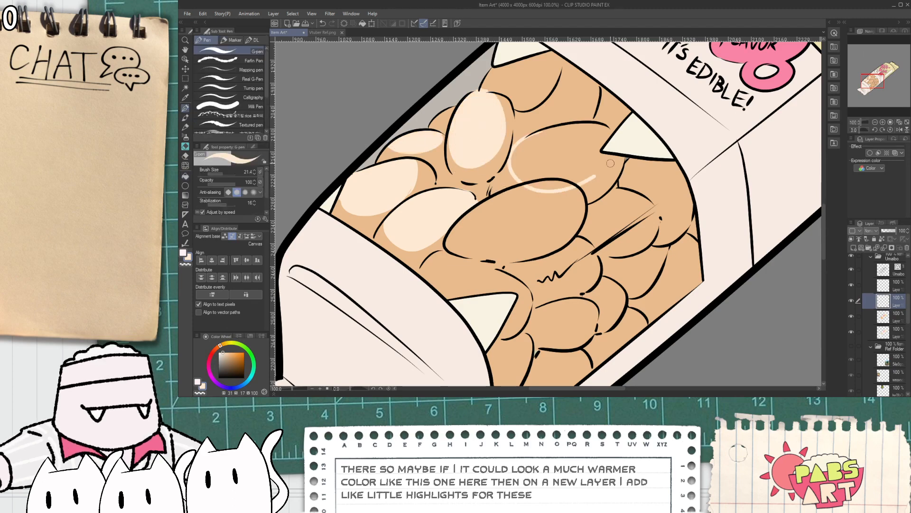
key(ctrl+z)
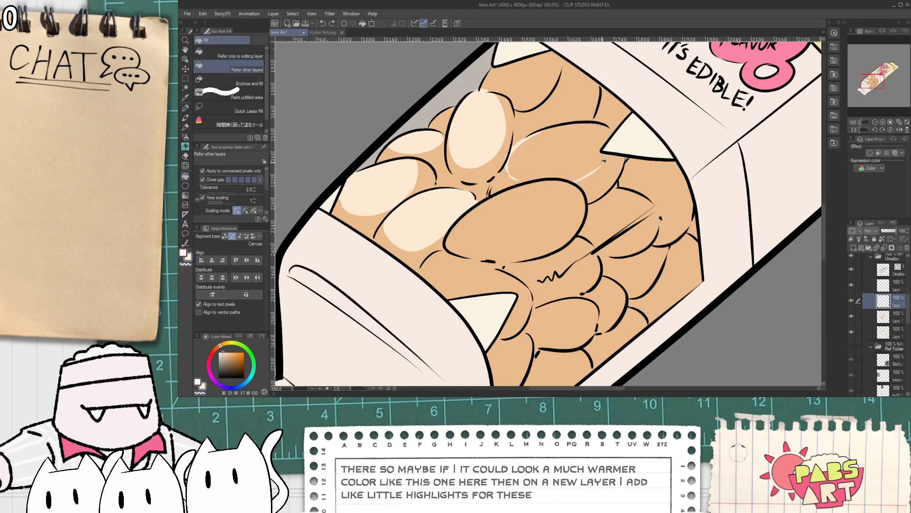
scroll(595, 172, up, 1)
drag(602, 164, 613, 145)
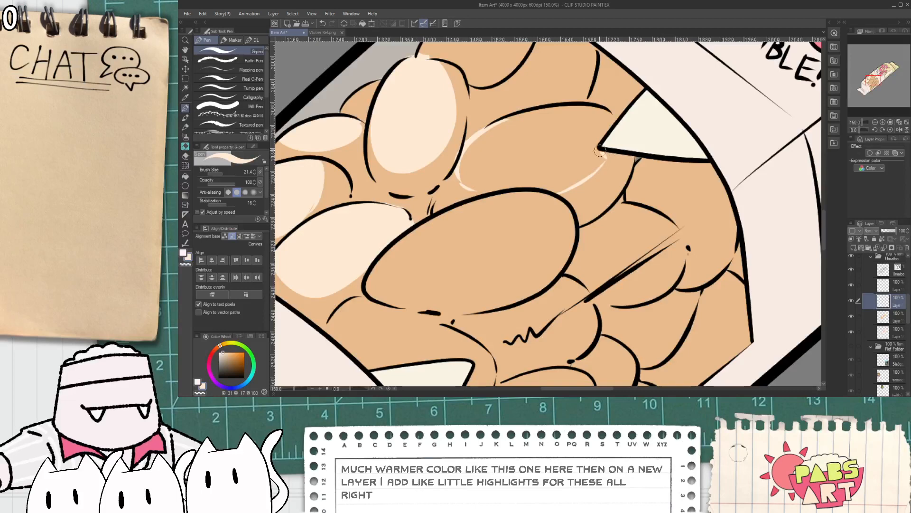
key(g)
click(591, 145)
- Outline and fill a pale cream highlight on the large oval grain in the centre of the window
scroll(587, 142, down, 2)
key(space)
scroll(554, 138, up, 1)
key(p)
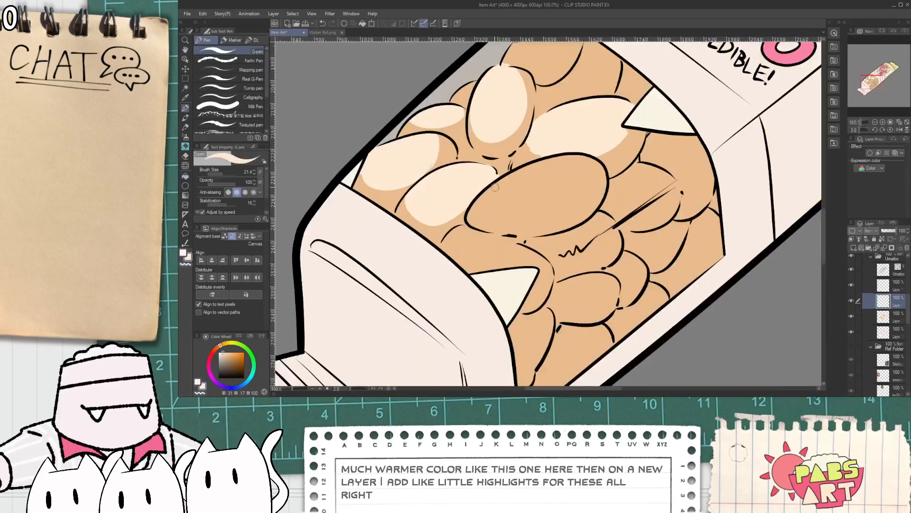
drag(478, 203, 594, 175)
key(g)
click(585, 188)
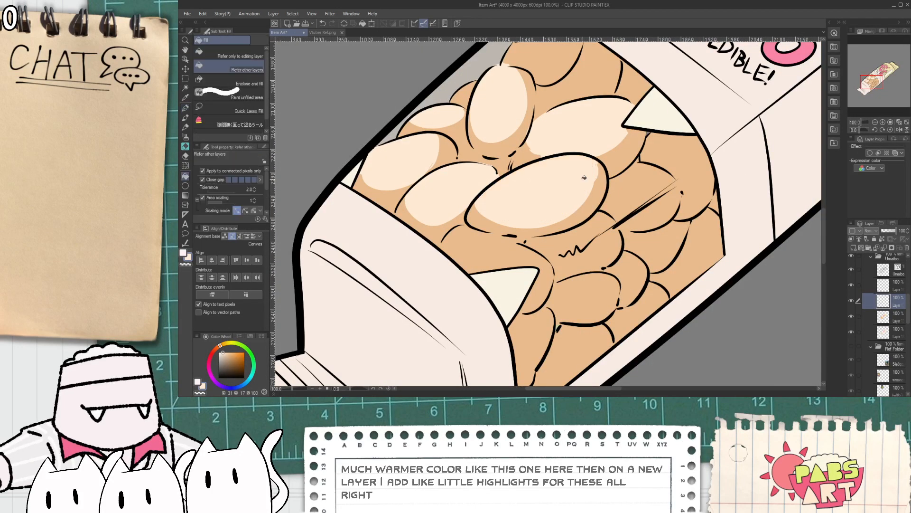
- Outline and fill a pale cream highlight on the grain just above the window's lower tooth, smoothing its edge
scroll(585, 188, down, 1)
key(h)
scroll(544, 201, up, 3)
key(p)
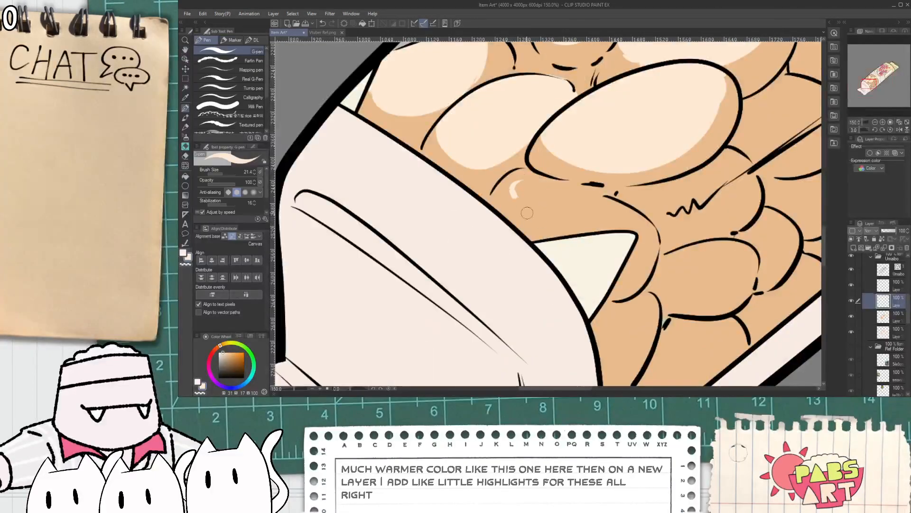
drag(517, 190, 593, 209)
key(ctrl+z)
drag(515, 188, 612, 221)
key(g)
click(555, 209)
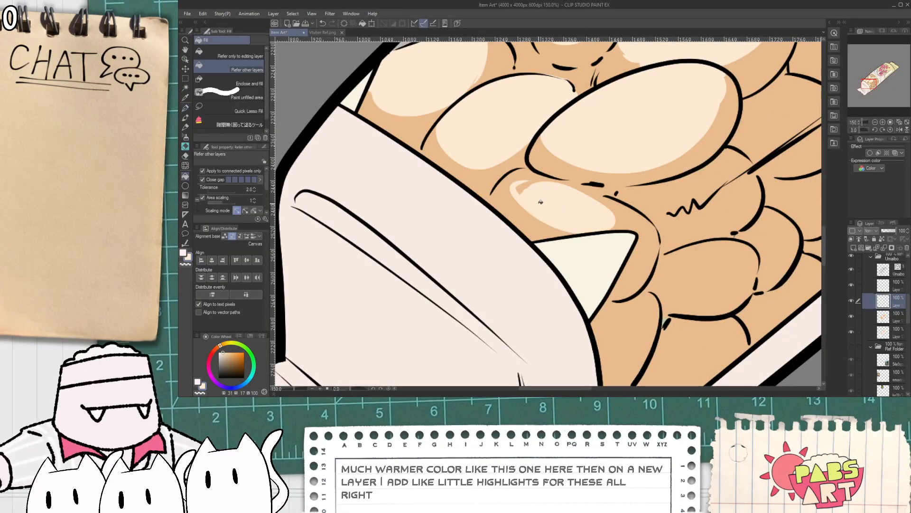
key(p)
drag(541, 204, 517, 183)
- Outline and fill a pale cream triangular highlight on the grain along the window's upper edge, between the two teeth
key(h)
scroll(582, 182, down, 4)
scroll(582, 182, up, 3)
key(p)
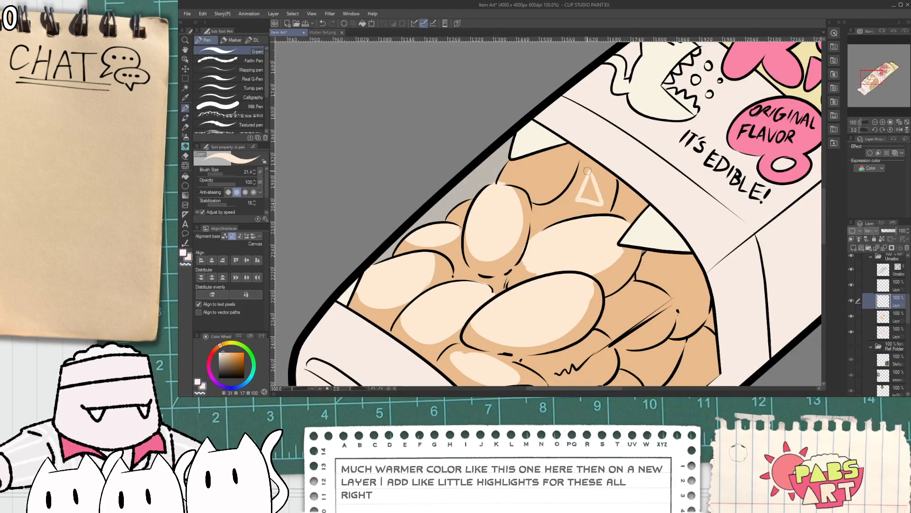
key(g)
click(588, 192)
key(p)
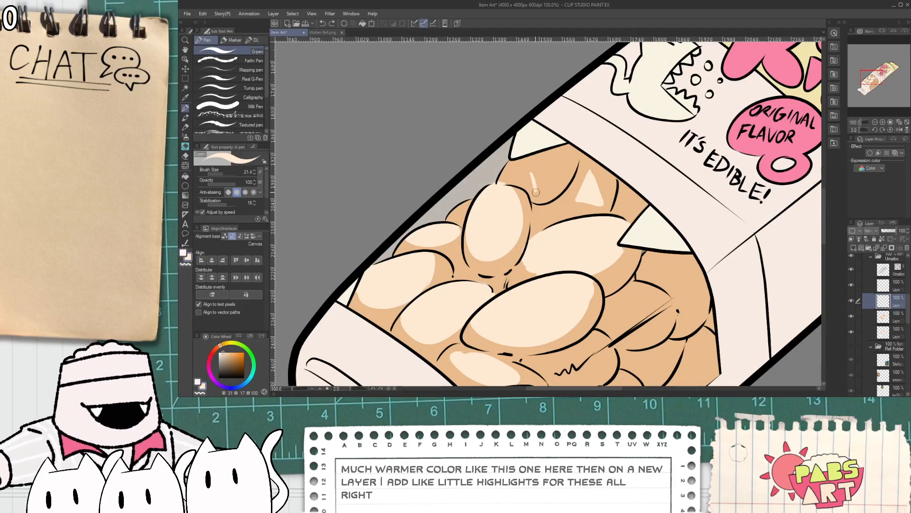
- Outline and fill a pale cream highlight on the grain beside the tooth at the window's uppermost corner
drag(565, 158, 530, 197)
key(g)
scroll(564, 158, down, 8)
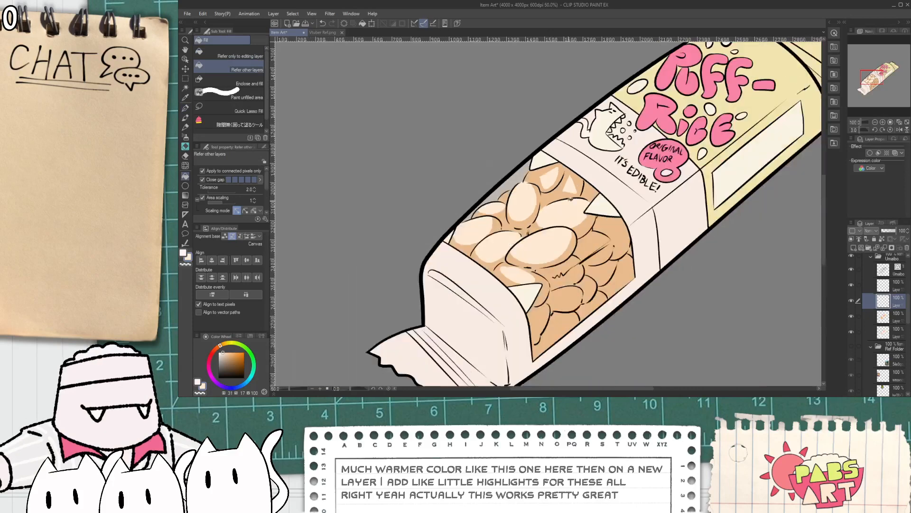
key(p)
scroll(583, 226, up, 8)
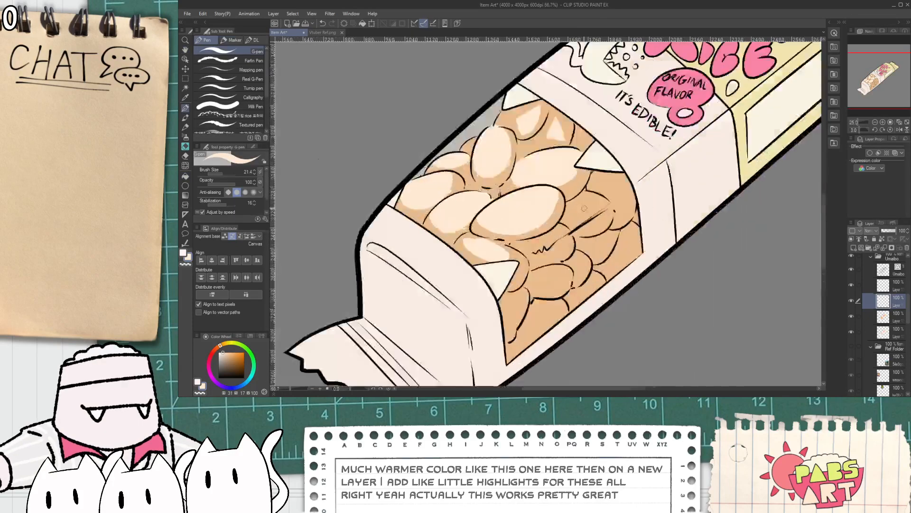
- Add pale cream highlights to the grain beside the large central oval and the one just below the window's upper tooth
mouse_move(575, 222)
mouse_down()
mouse_move(568, 209)
mouse_move(603, 204)
mouse_up()
key(ctrl+z)
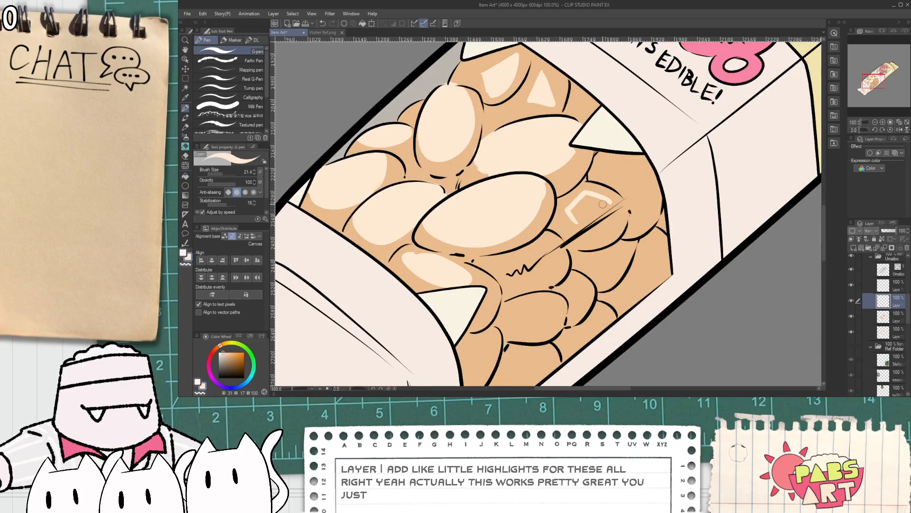
key(g)
click(588, 205)
key(p)
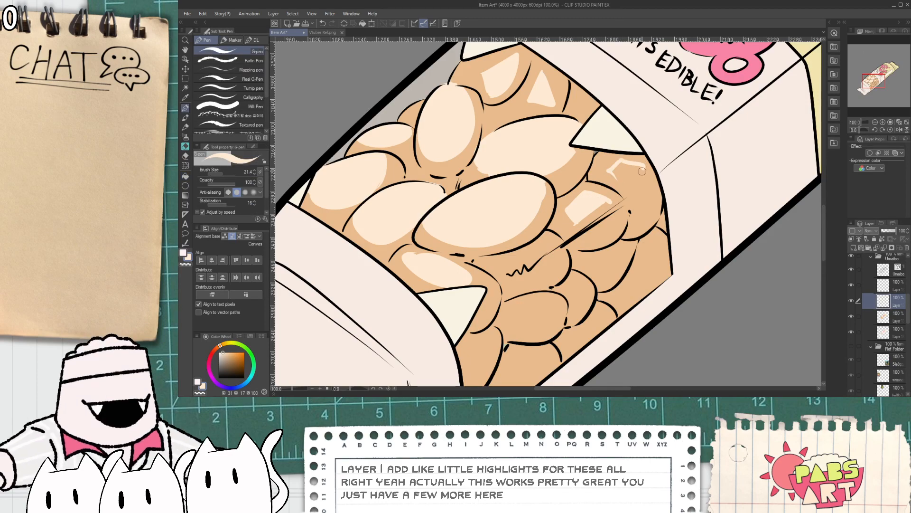
key(h)
scroll(617, 200, down, 8)
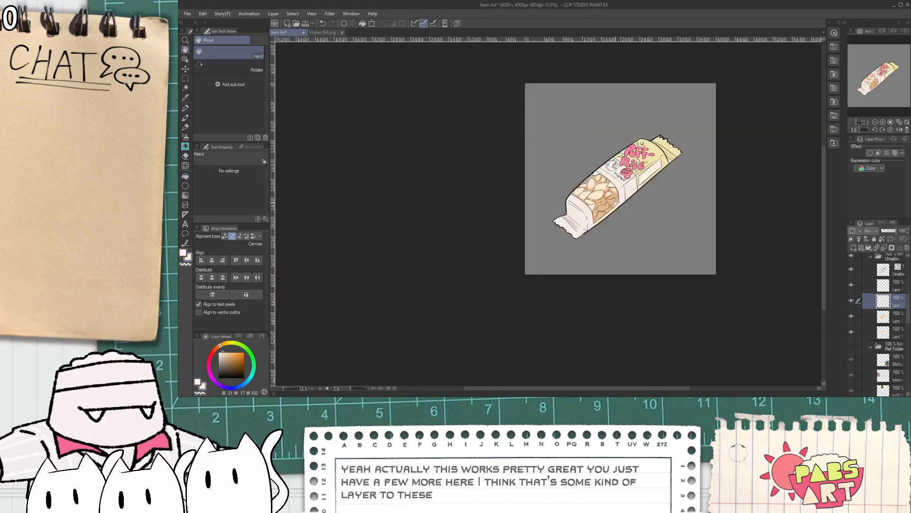
scroll(615, 201, up, 4)
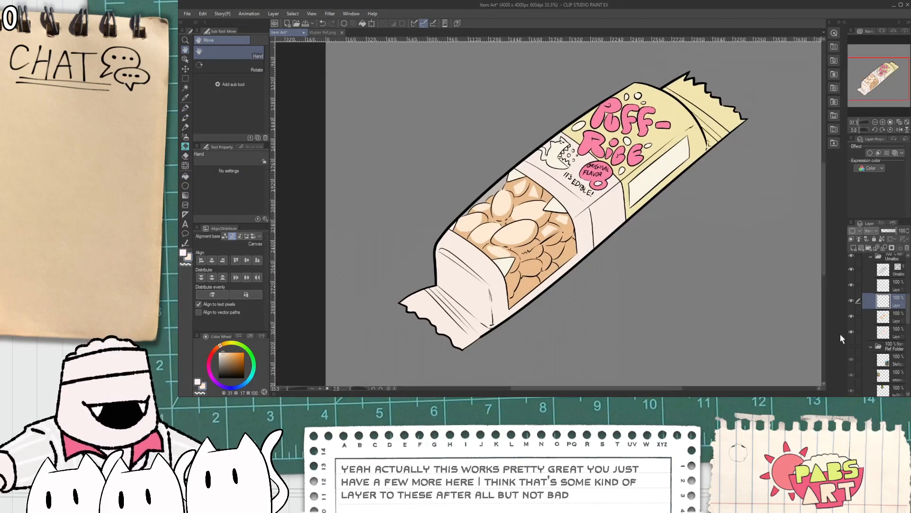
- Duplicate the wrapper's flat colour layer and select everything outside the puffed-rice window
click(871, 257)
scroll(709, 275, down, 1)
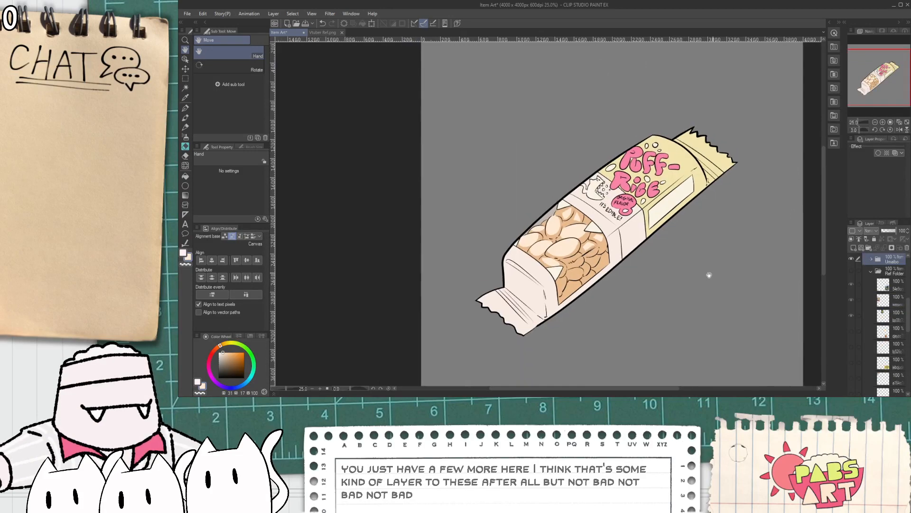
drag(709, 275, 681, 286)
click(870, 260)
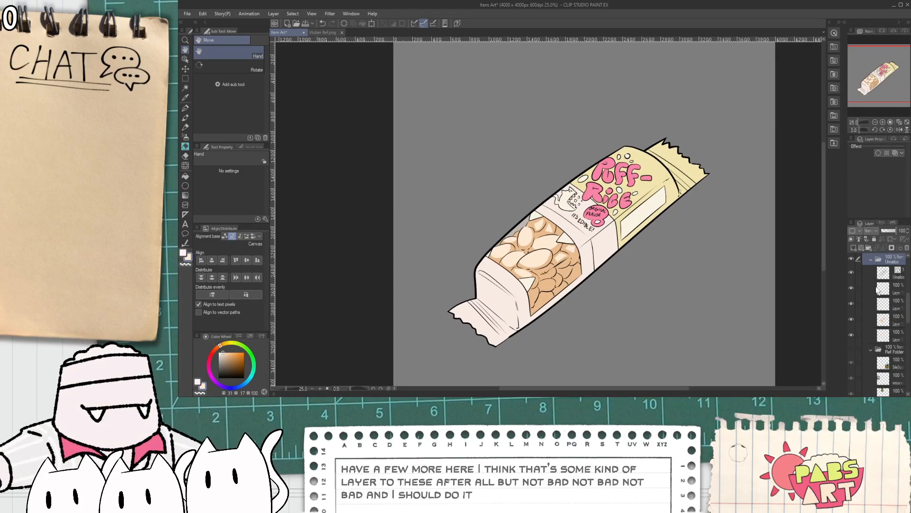
click(872, 325)
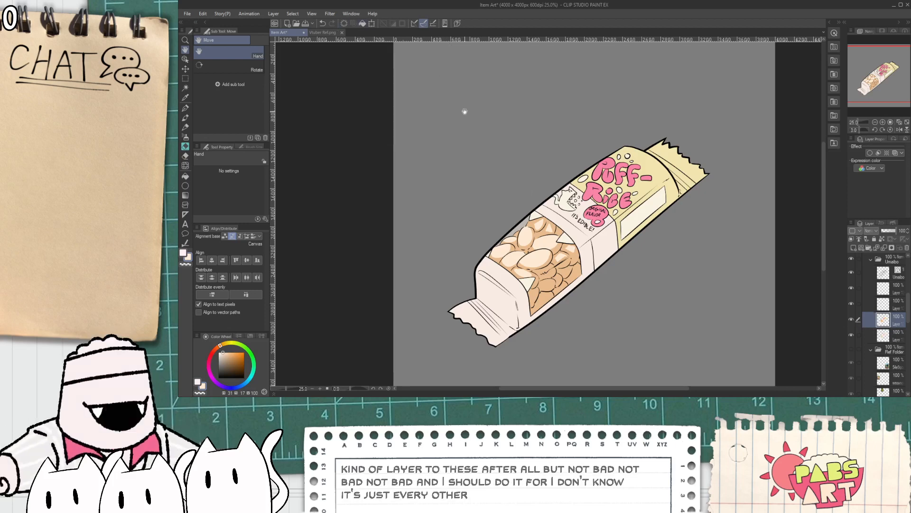
key(ctrl+u)
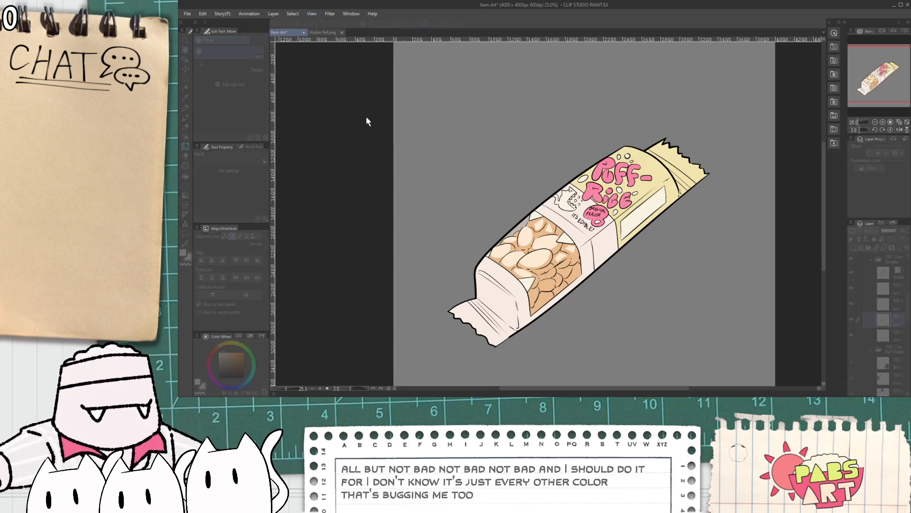
key(Return)
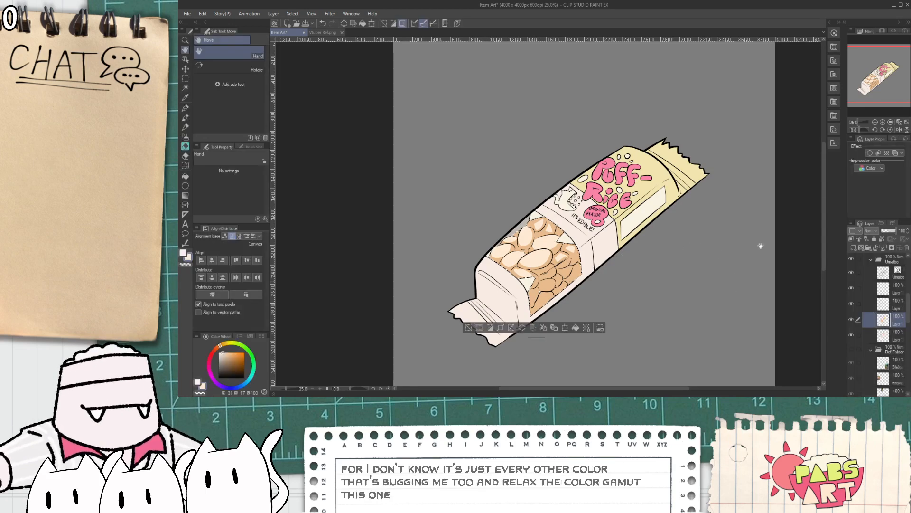
key(ctrl+a)
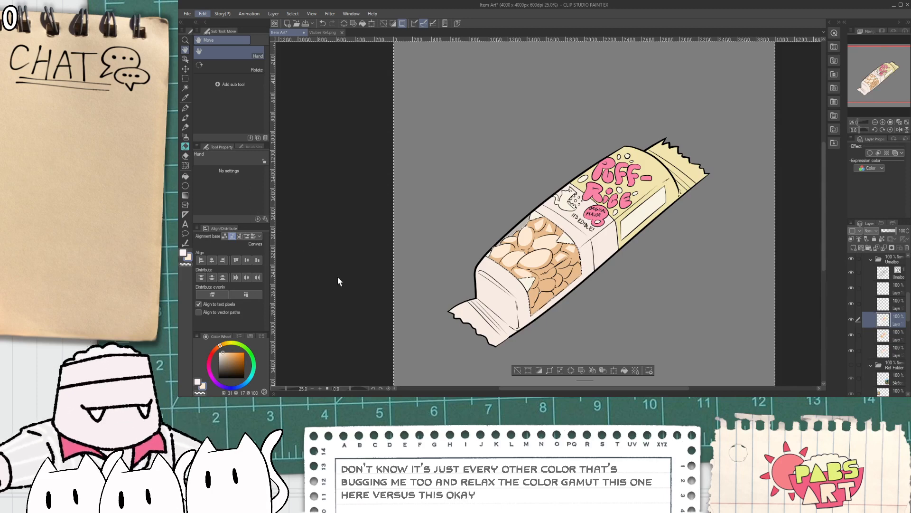
- Shift the hue of the duplicated wrapper colours through yellow and mint to a strong blue
key(ctrl+u)
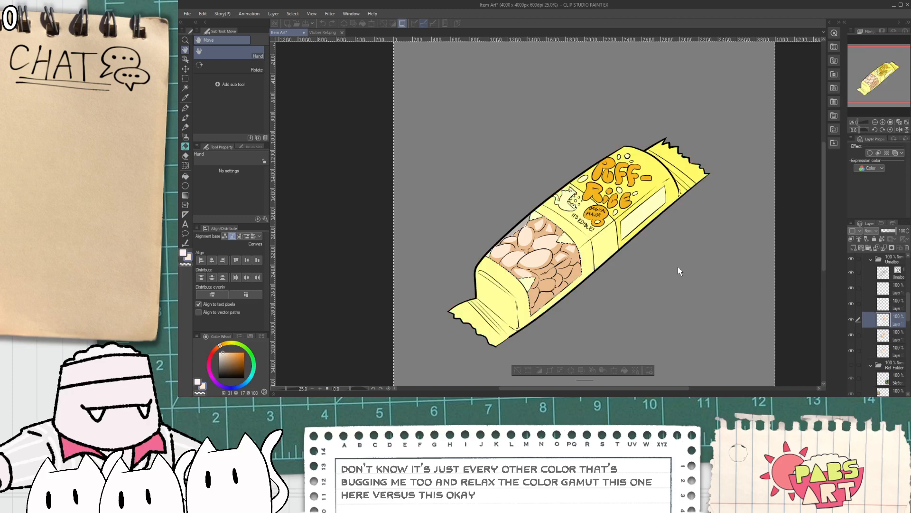
key(ctrl+minus)
scroll(682, 223, up, 1)
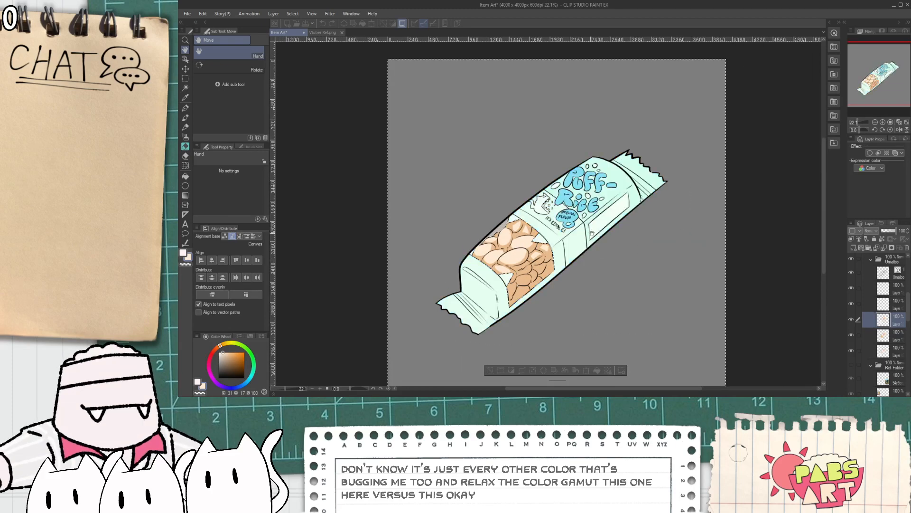
scroll(553, 212, up, 1)
scroll(494, 258, up, 1)
scroll(651, 224, down, 1)
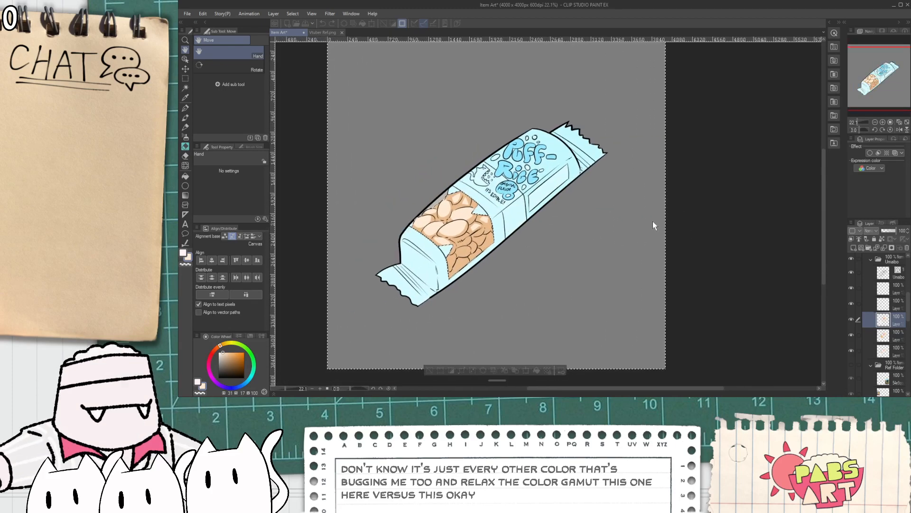
scroll(650, 238, up, 1)
scroll(650, 238, down, 1)
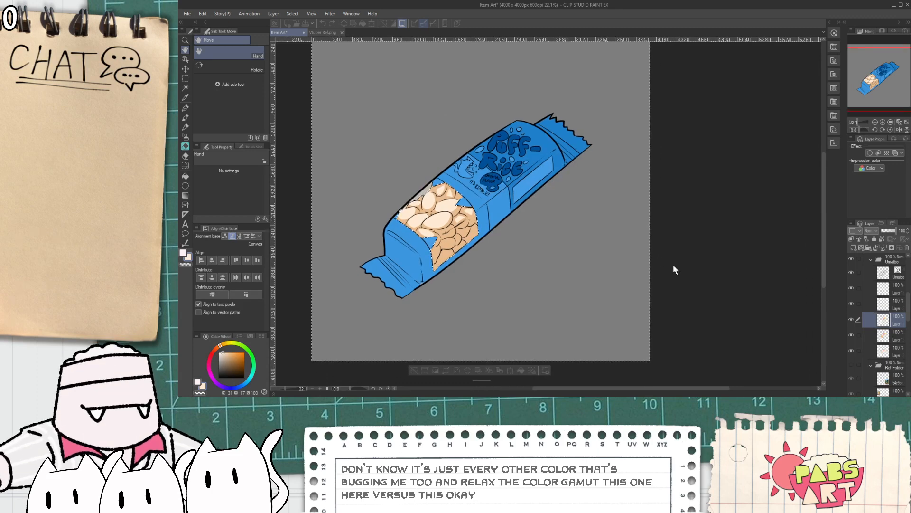
- Compare duller and darker variants of the blue wrapper copy, settle on a deeper muted blue and apply it
key(ctrl+y)
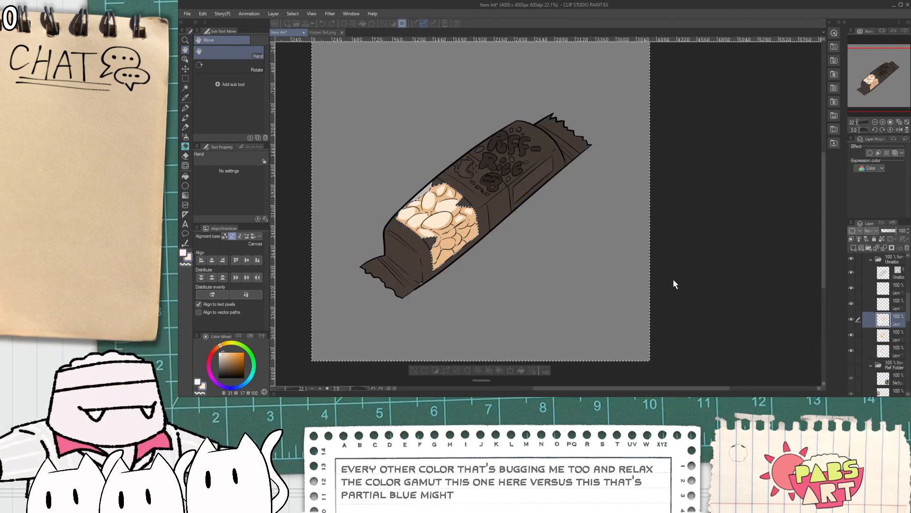
key(ctrl+z)
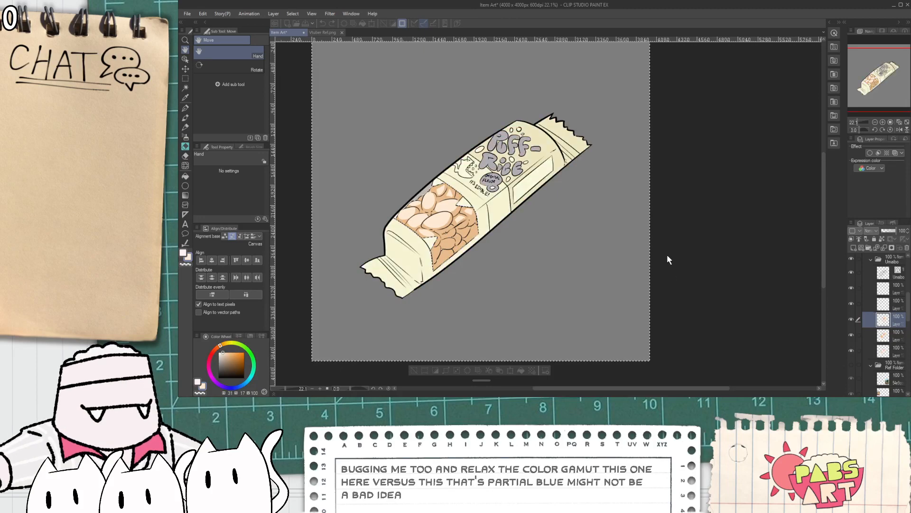
key(ctrl+y)
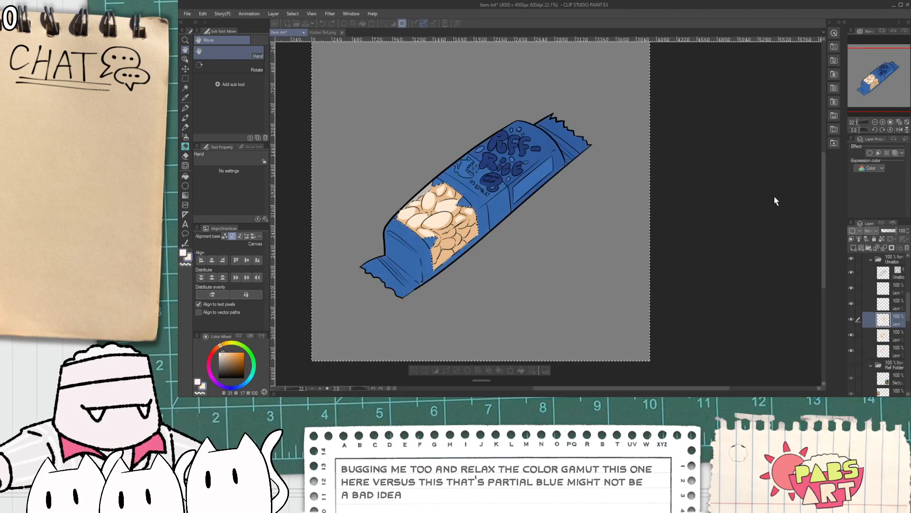
key(ctrl+z)
key(ctrl+z)
key(ctrl+z)
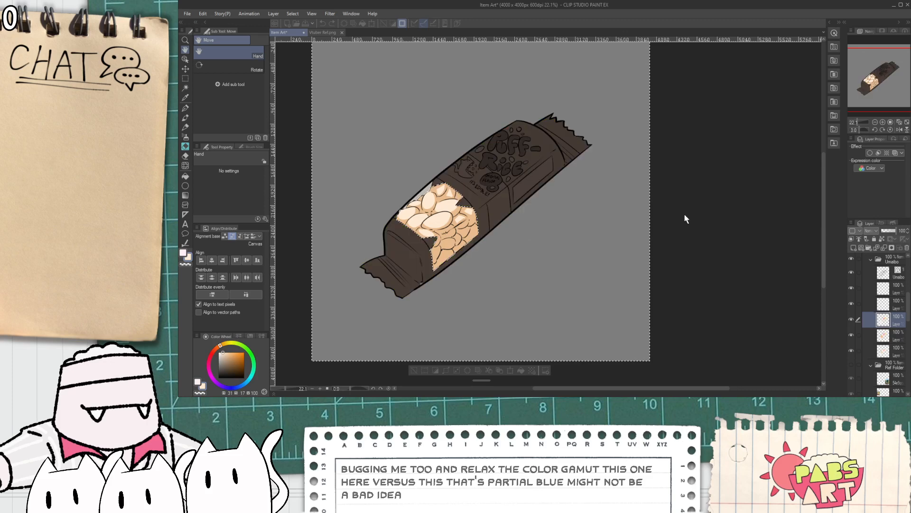
key(ctrl+y)
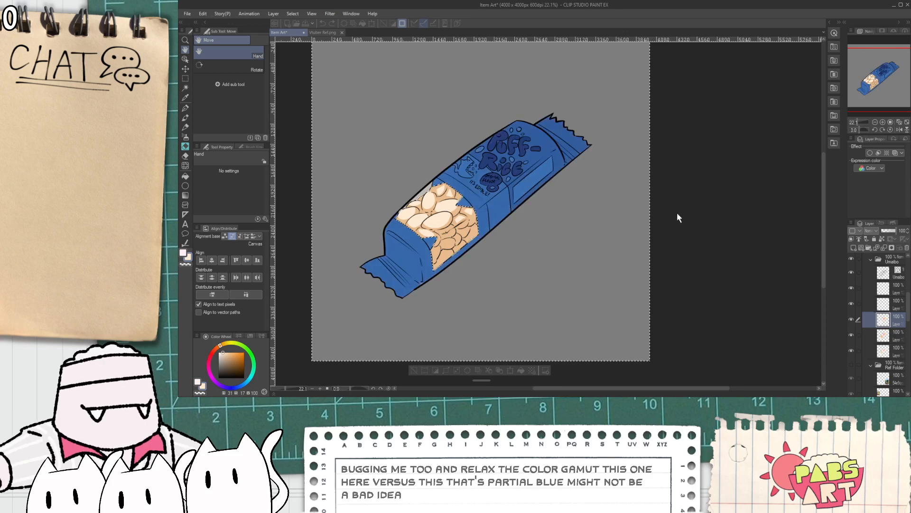
scroll(640, 234, up, 1)
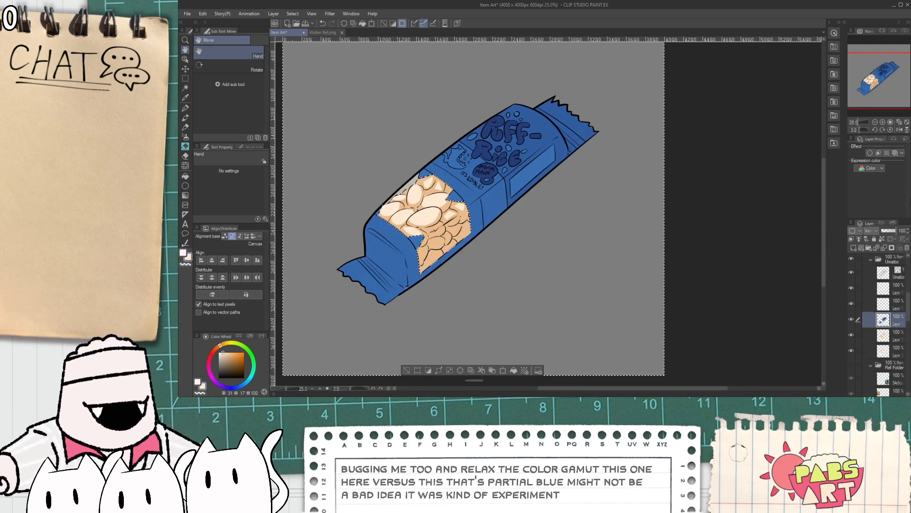
- Try darkening blend modes on the blue wrapper layer and lower its opacity to 49%
scroll(872, 232, down, 2)
scroll(873, 231, down, 5)
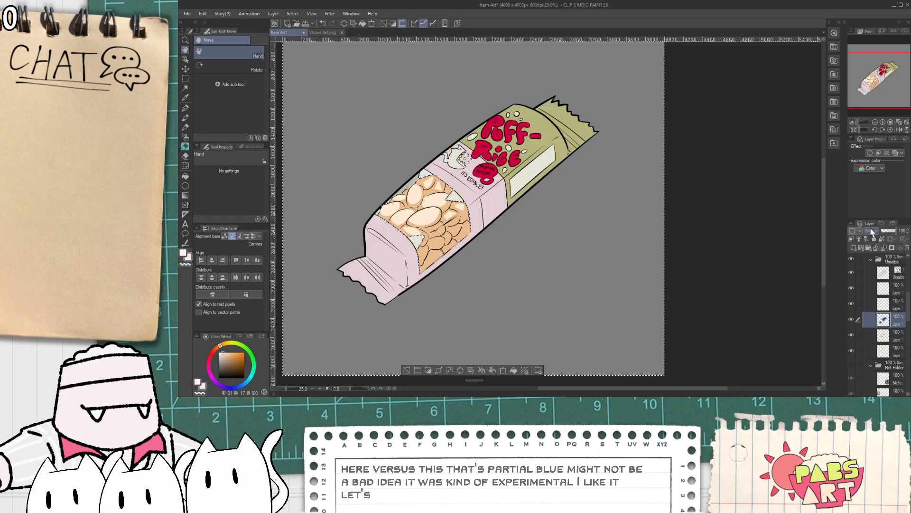
click(889, 230)
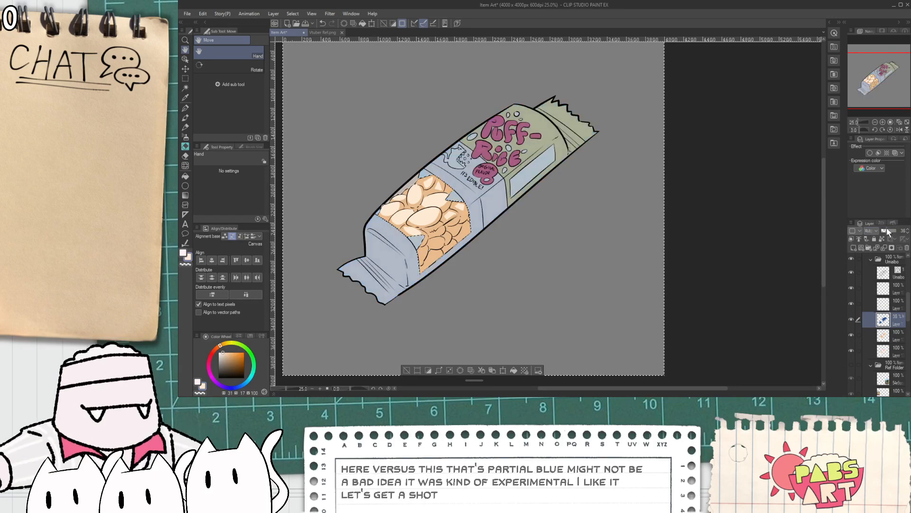
scroll(870, 232, down, 1)
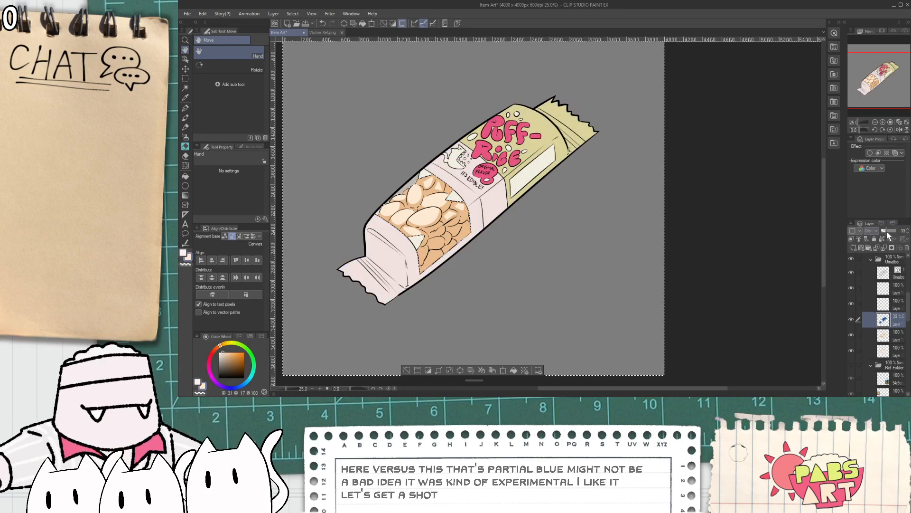
scroll(875, 236, down, 3)
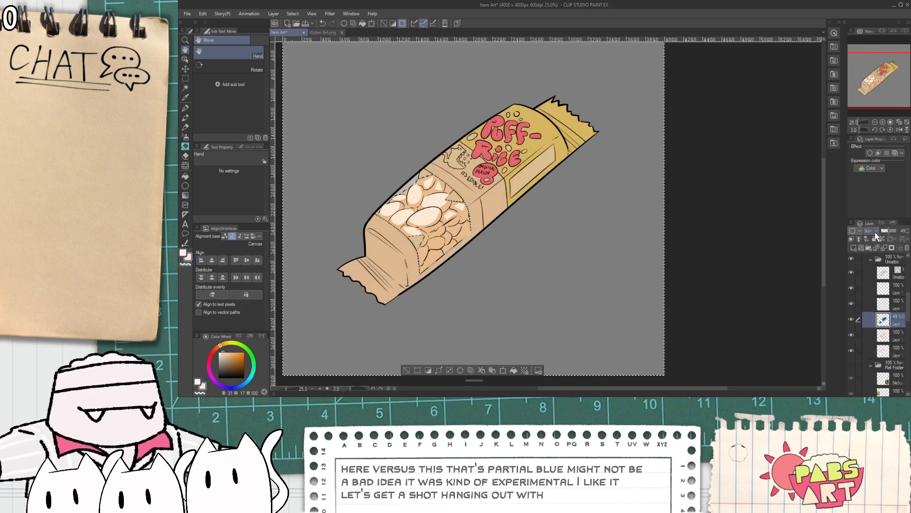
- Compare the remaining blend modes on the blue wrapper layer and set it to Color burn
scroll(875, 236, down, 2)
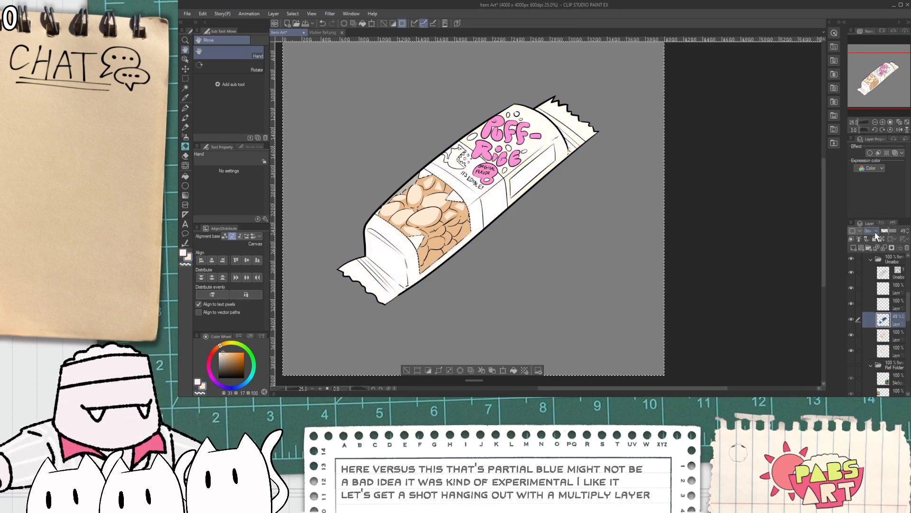
scroll(875, 234, down, 3)
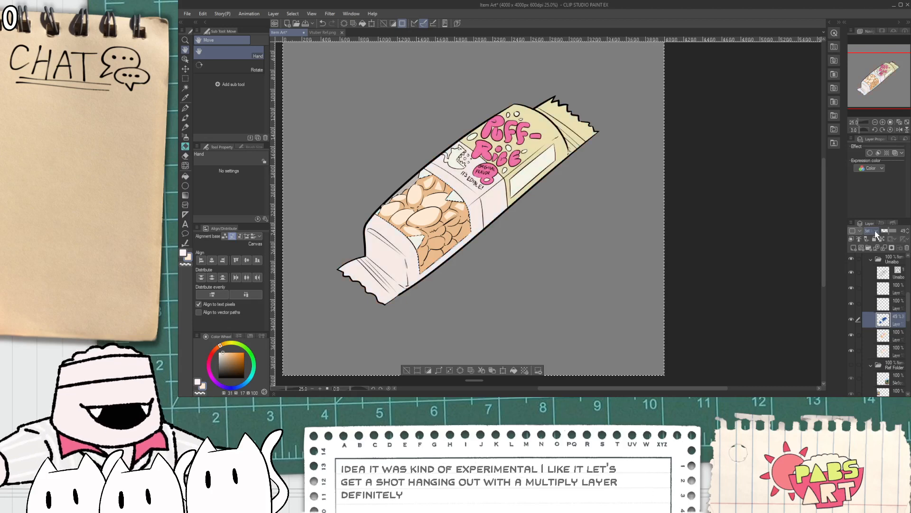
scroll(875, 234, down, 2)
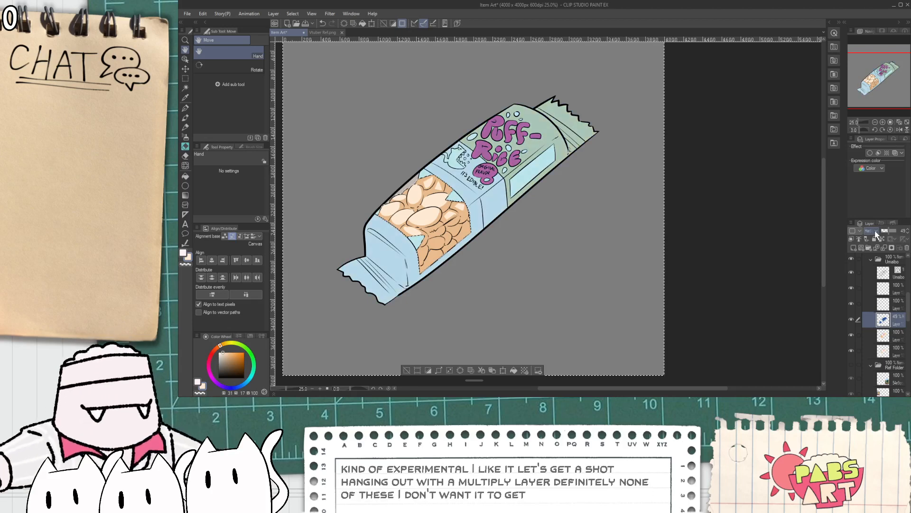
scroll(876, 233, down, 4)
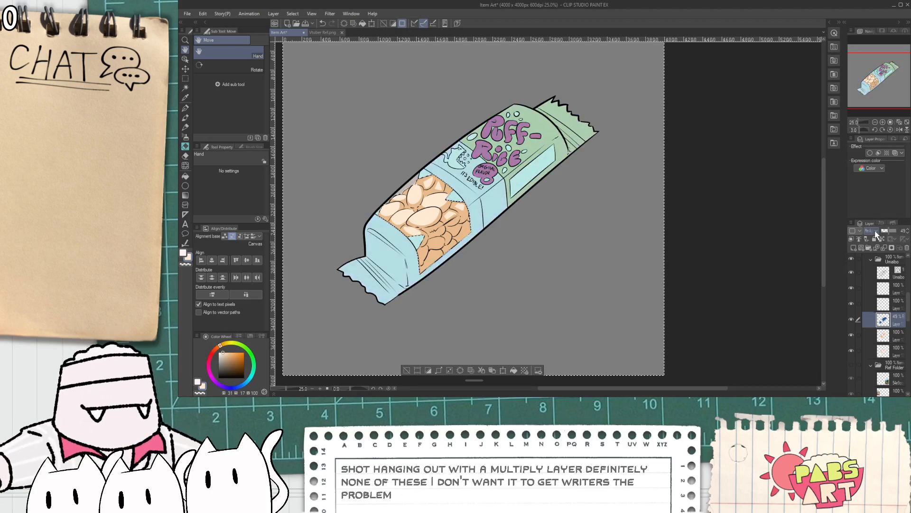
scroll(875, 232, down, 3)
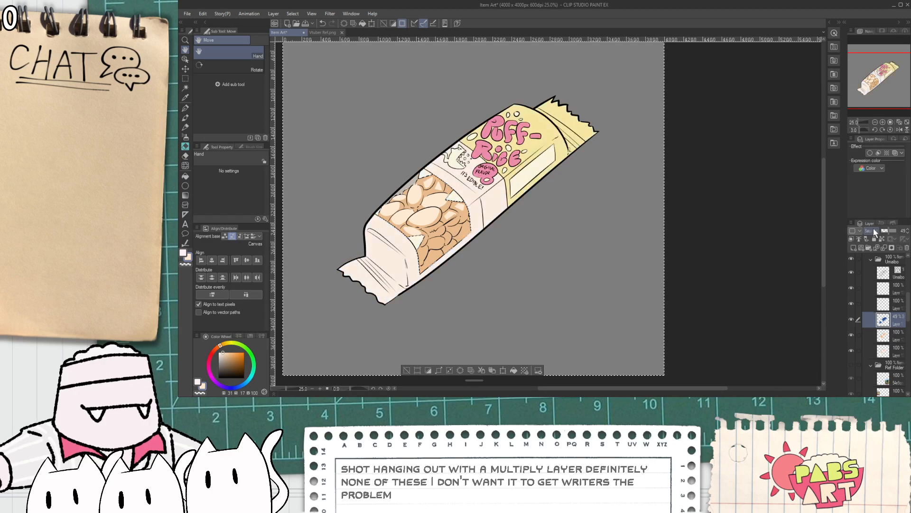
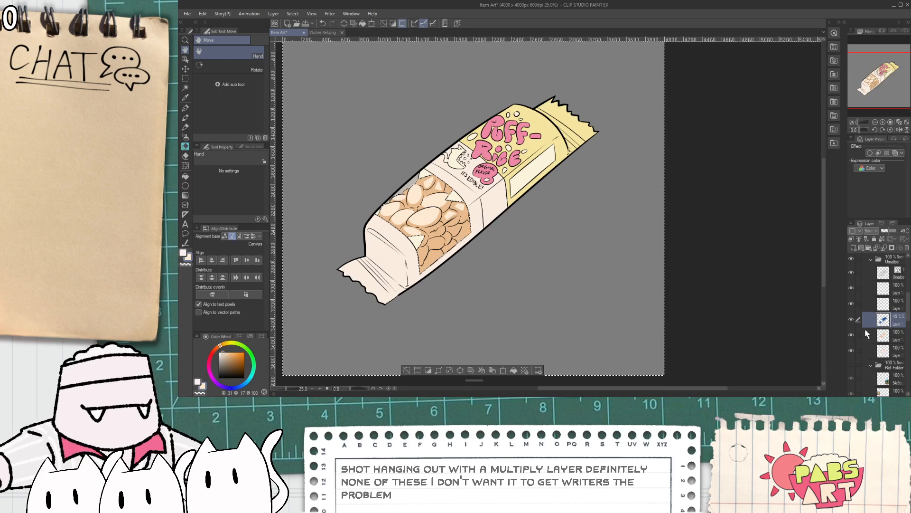
key(Down)
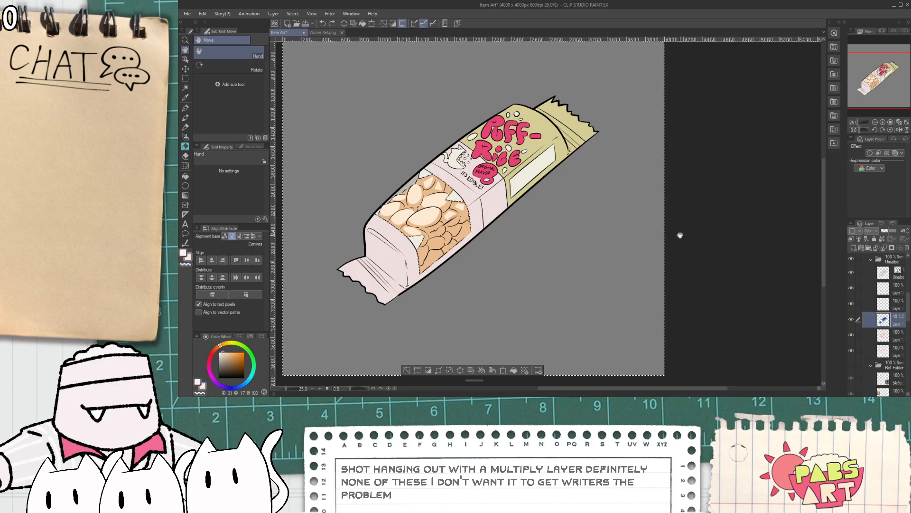
- Merge the blue Color burn layer into the wrapper colour layer beneath it
scroll(631, 226, down, 1)
scroll(599, 213, up, 1)
scroll(560, 188, up, 1)
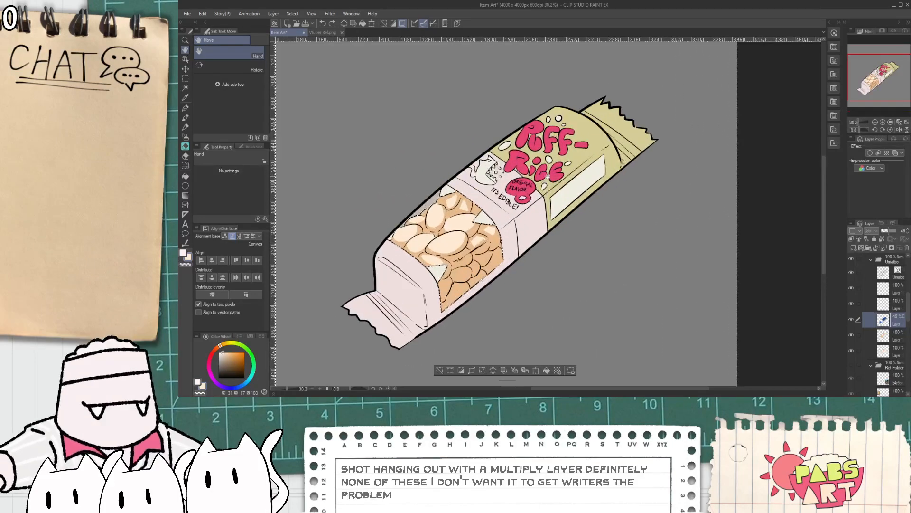
scroll(547, 176, up, 1)
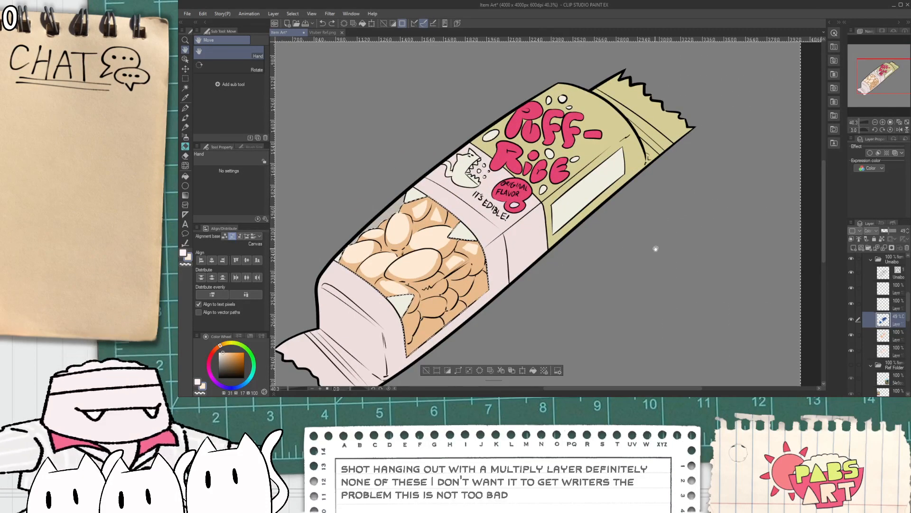
click(888, 338)
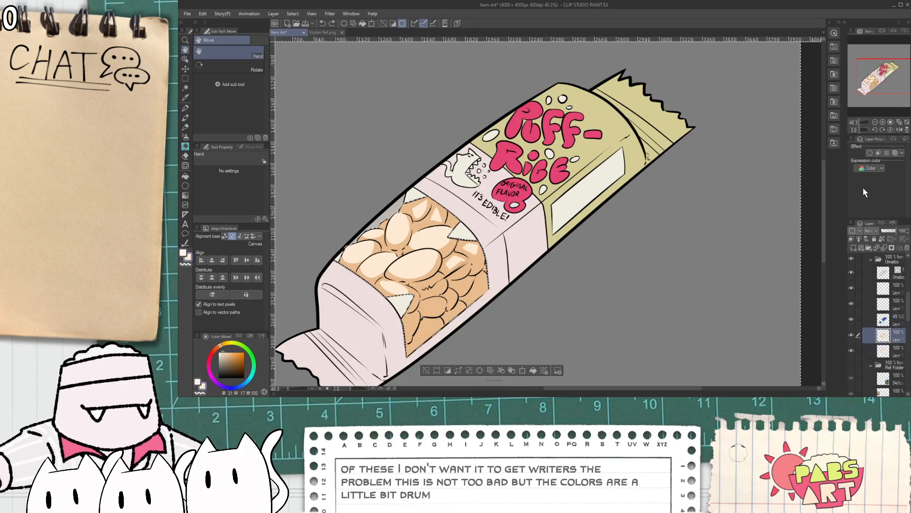
drag(884, 335, 856, 323)
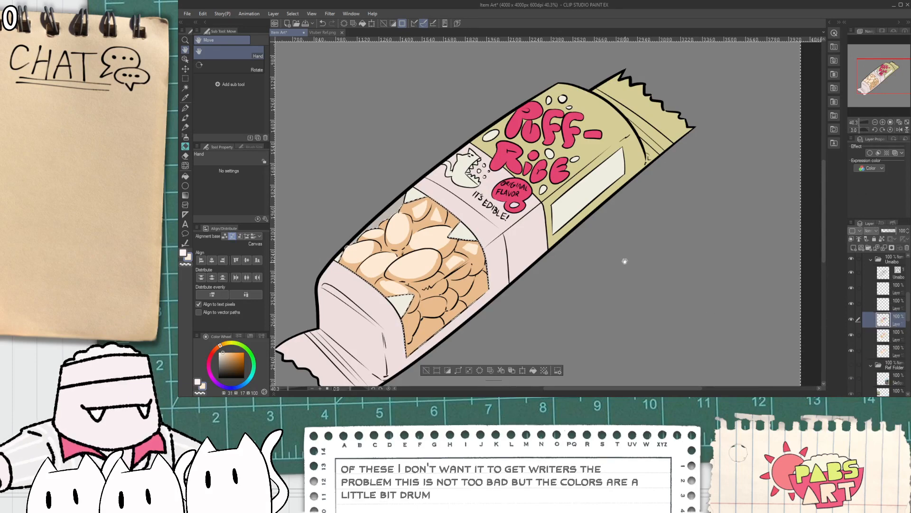
- Try a tone curve correction that makes the wrapper colours far more saturated
key(ctrl+0)
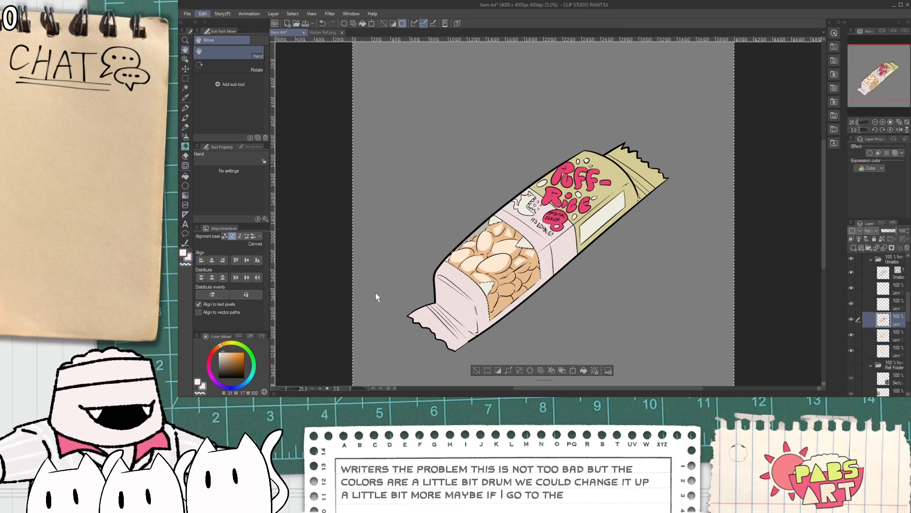
click(373, 255)
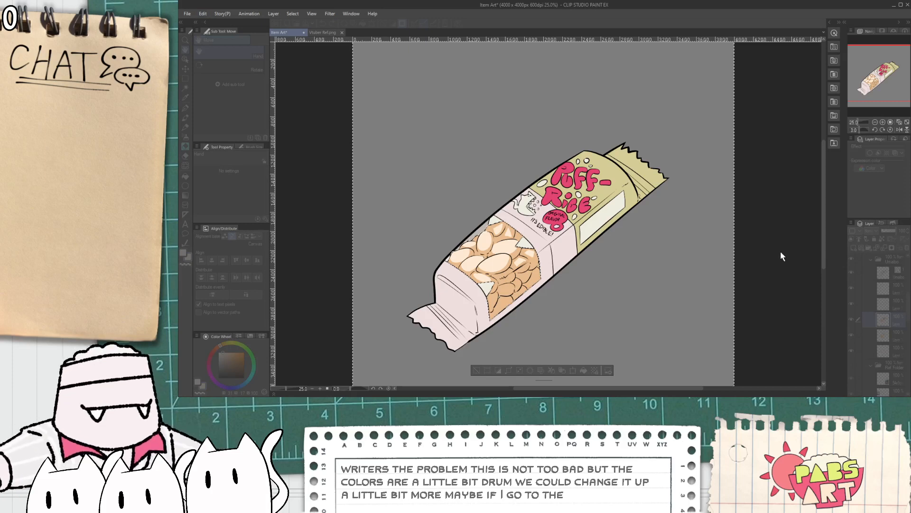
mouse_move(759, 238)
mouse_down()
mouse_move(783, 294)
mouse_move(793, 249)
mouse_move(776, 233)
mouse_up()
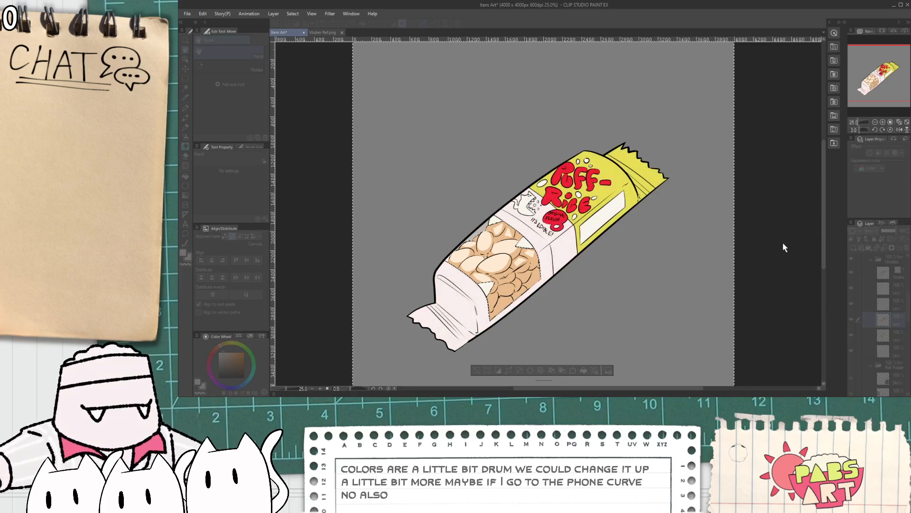
click(825, 217)
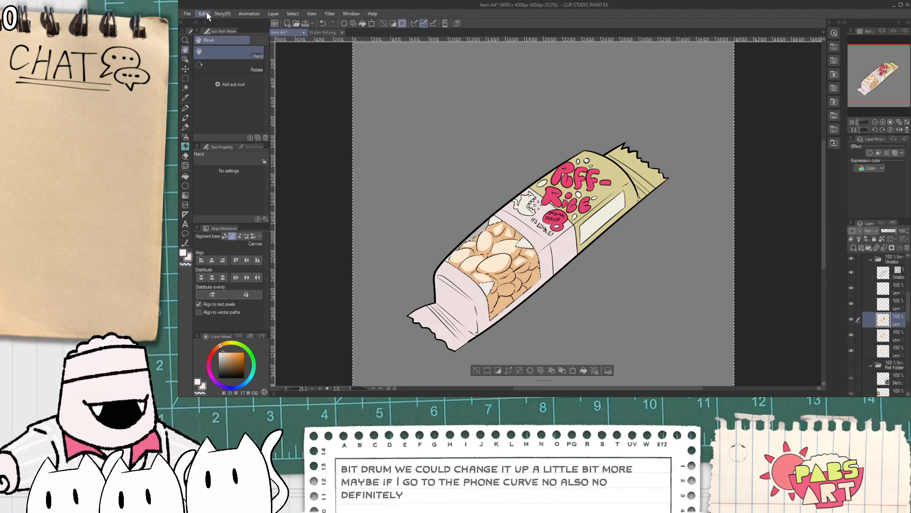
- Adjust the brightness and contrast of the wrapper colours, comparing brighter variants before settling on slightly stronger tones
click(369, 210)
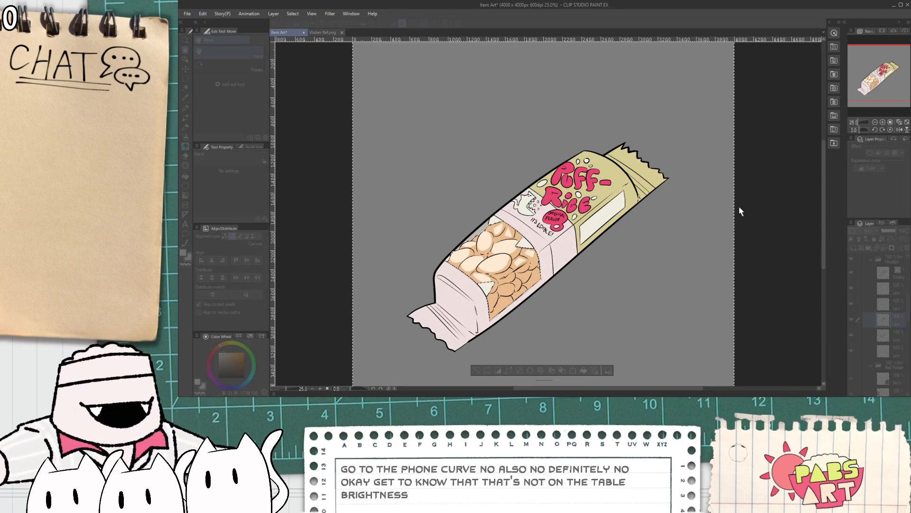
drag(734, 204, 746, 230)
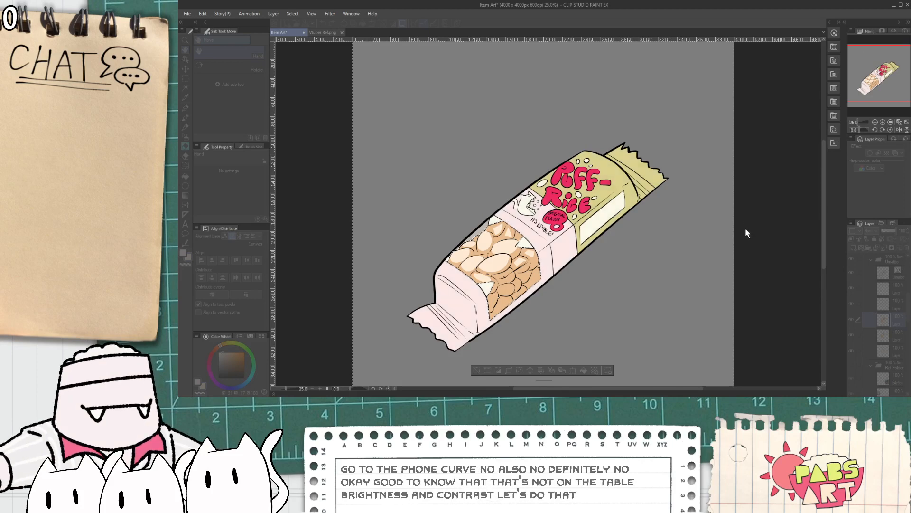
click(752, 227)
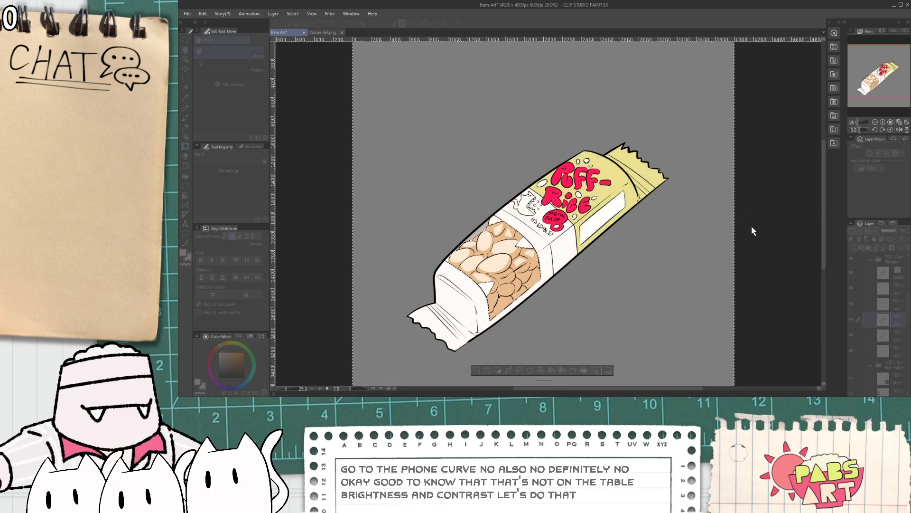
drag(748, 225, 735, 206)
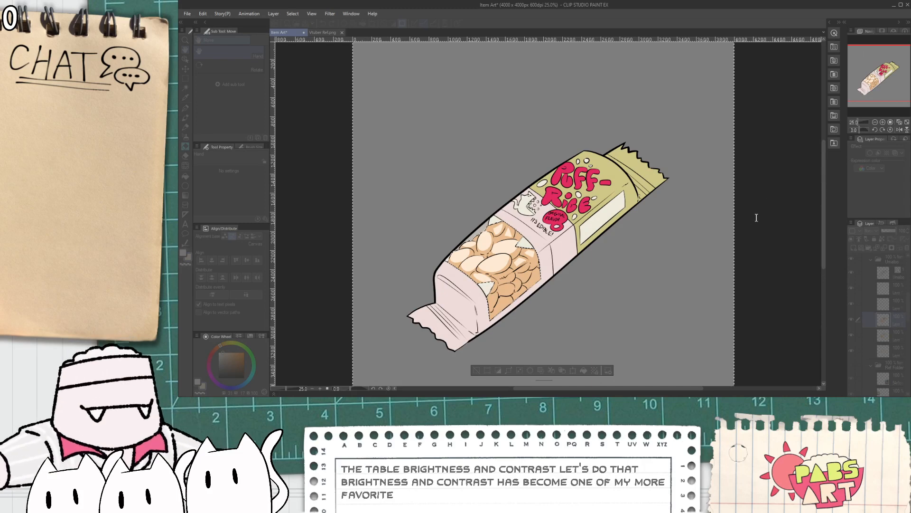
click(788, 196)
- Shift the wrapper colours to a warmer pink and yellow, apply the correction and clear the selection
key(ctrl+u)
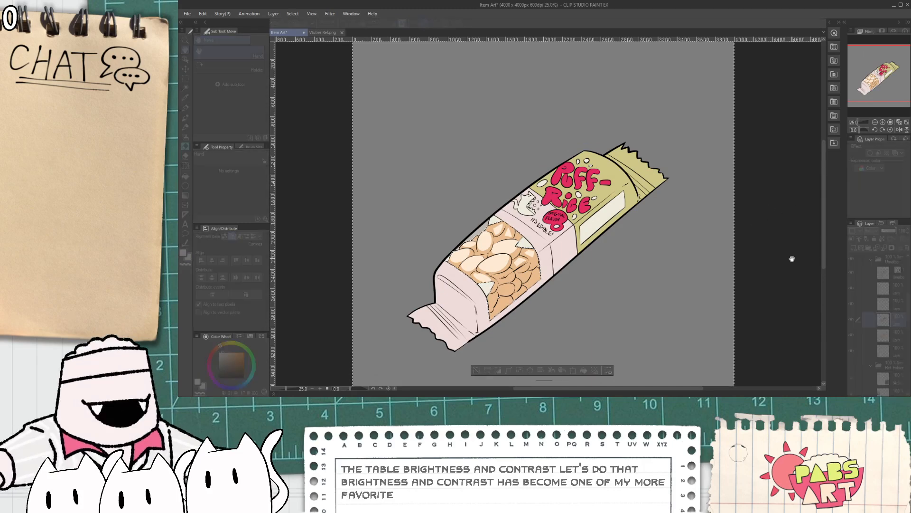
click(788, 315)
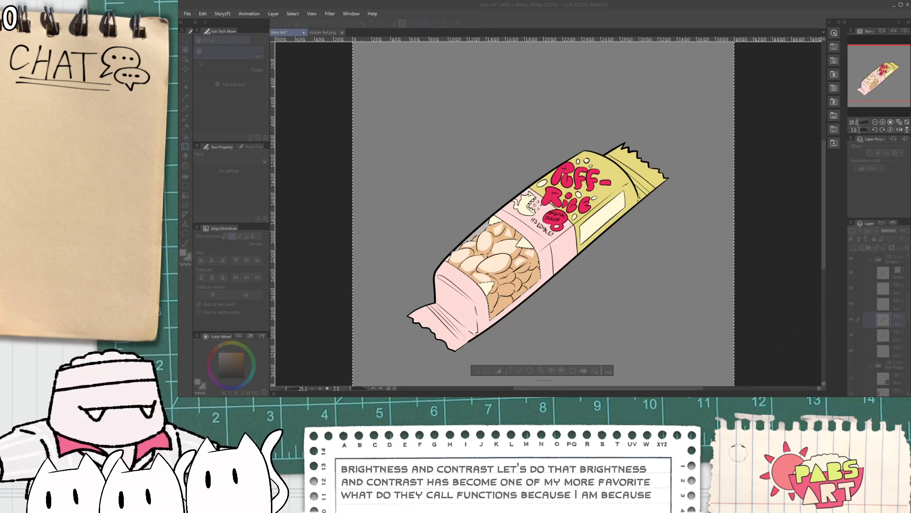
click(785, 341)
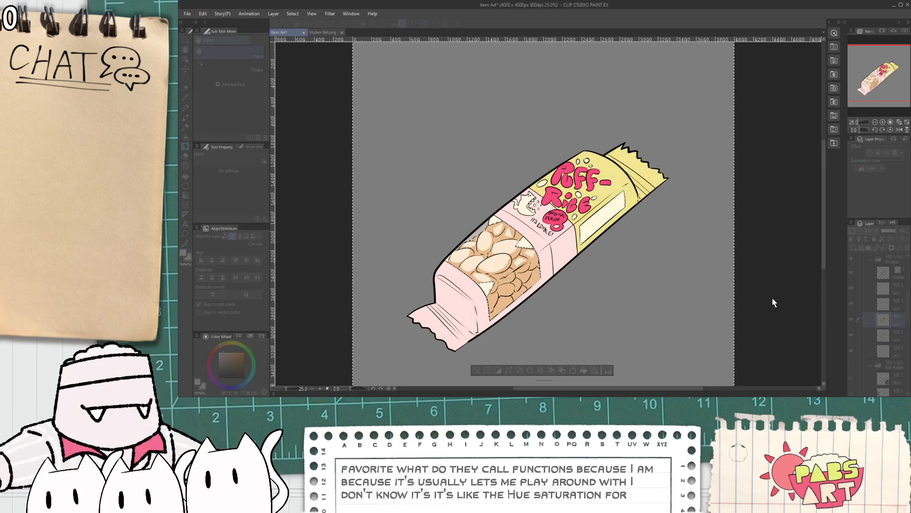
drag(773, 299, 779, 299)
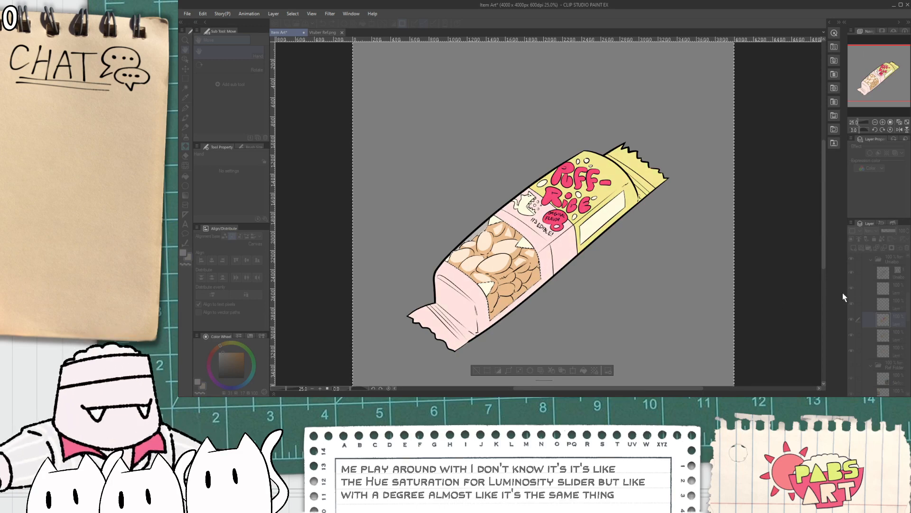
click(868, 283)
click(479, 371)
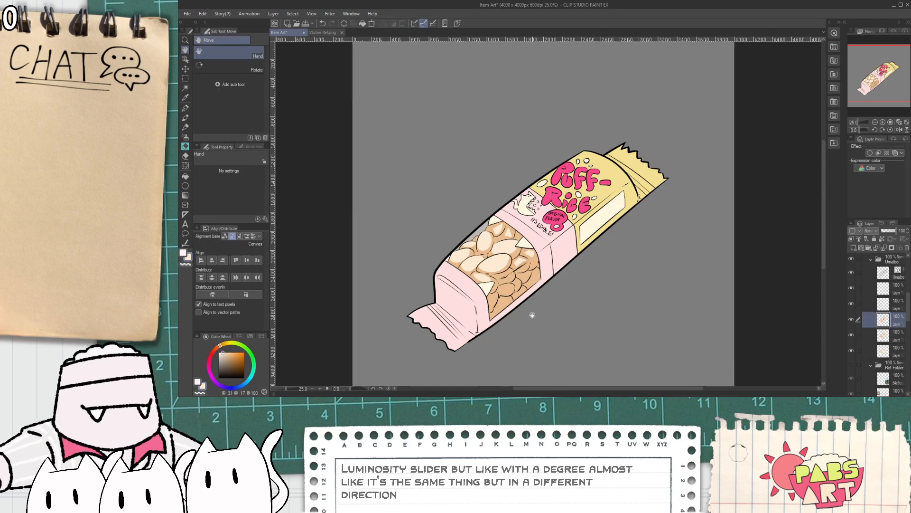
- Collapse and hide the Umaibo folder, and show the Mochi Donut folder instead
scroll(857, 325, up, 2)
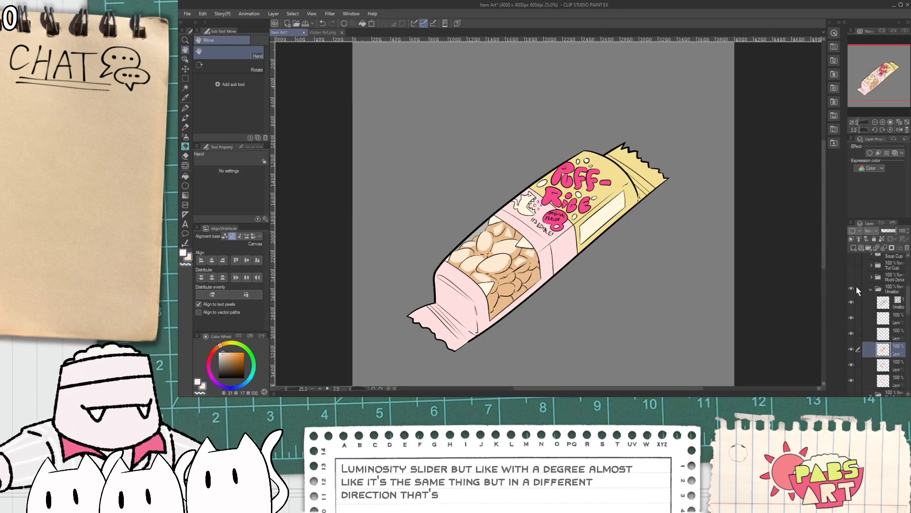
scroll(613, 312, down, 3)
scroll(611, 308, up, 2)
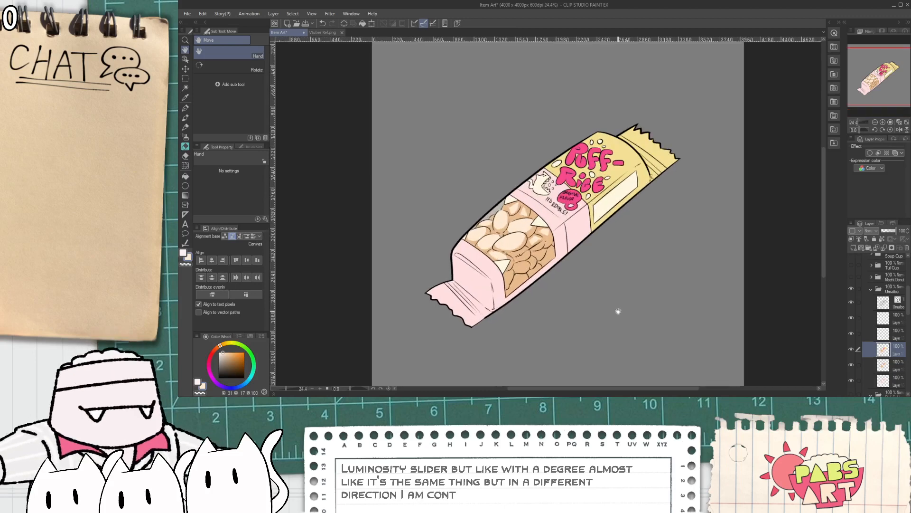
click(871, 289)
click(851, 288)
click(851, 276)
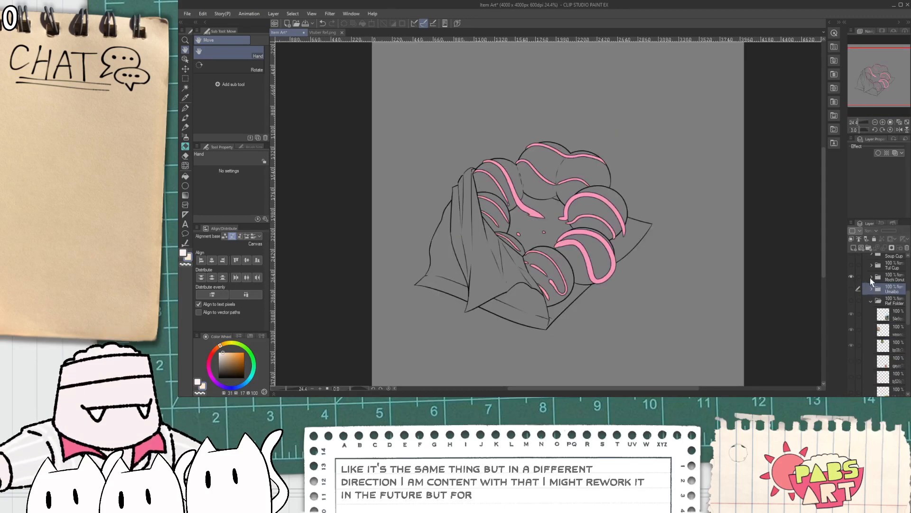
- Expand the Mochi Donut folder, make its lowest layer active for filling and hide the pink glaze layer
click(871, 279)
click(879, 324)
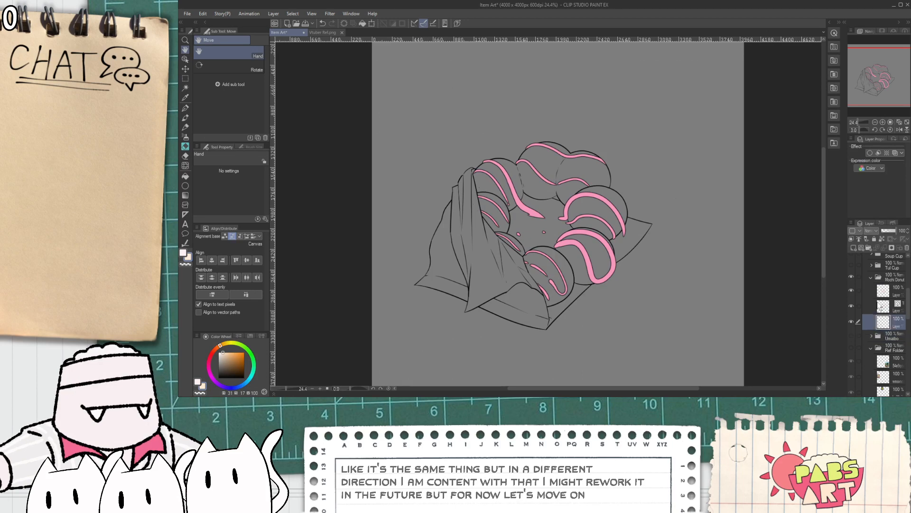
key(g)
click(851, 290)
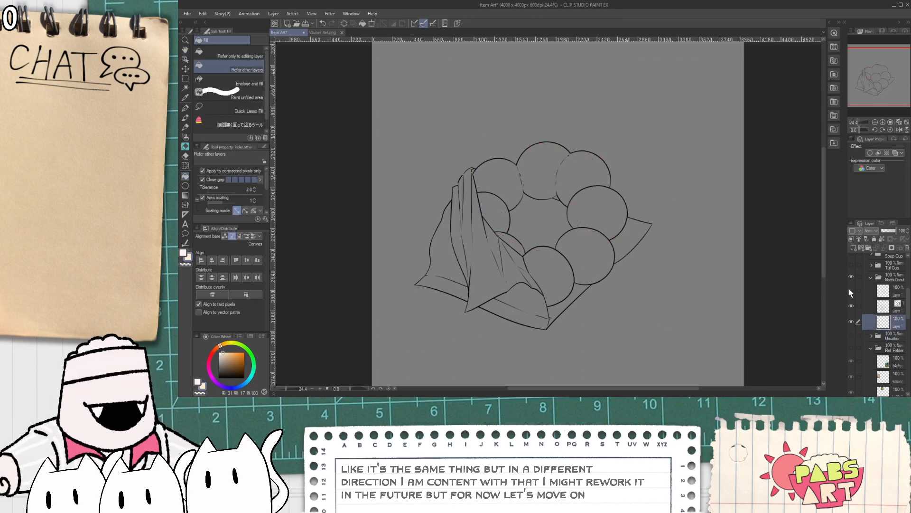
- Fill the draped folds and front flaps of the donut's wrapper with very pale pink
scroll(411, 291, up, 2)
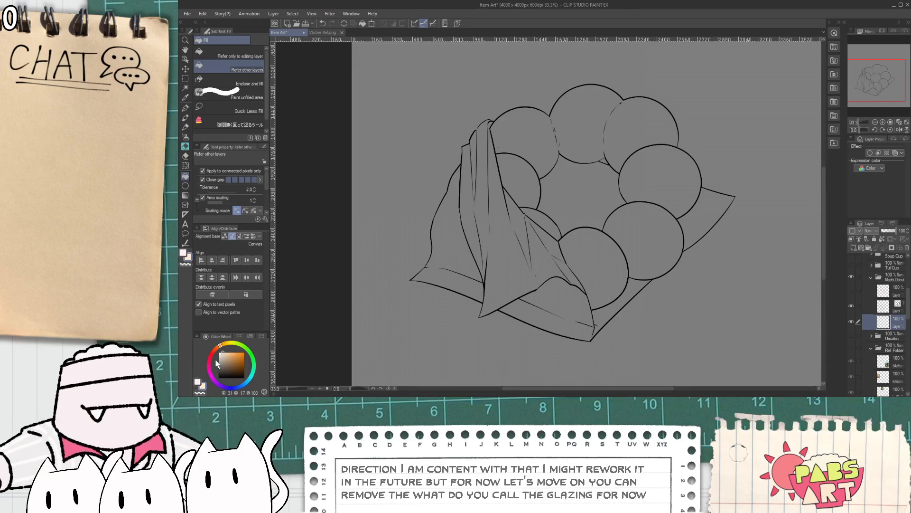
click(183, 253)
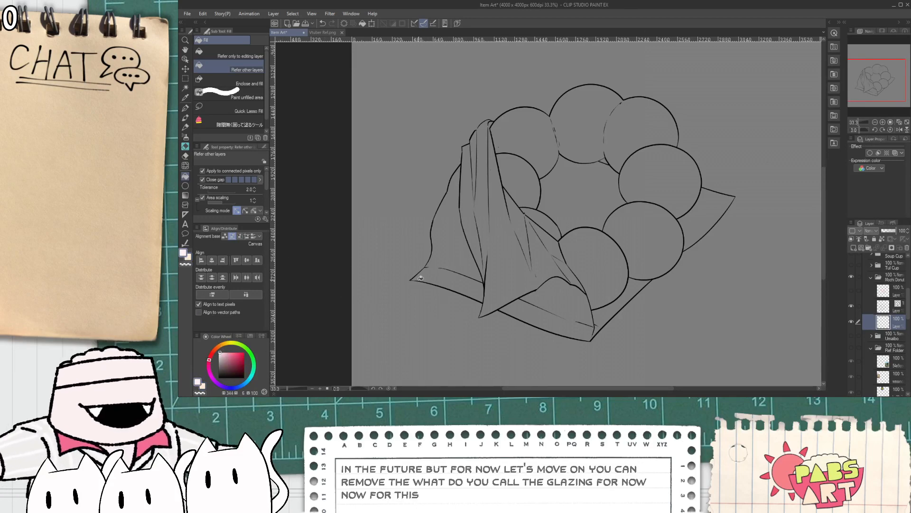
click(451, 242)
click(538, 290)
click(508, 247)
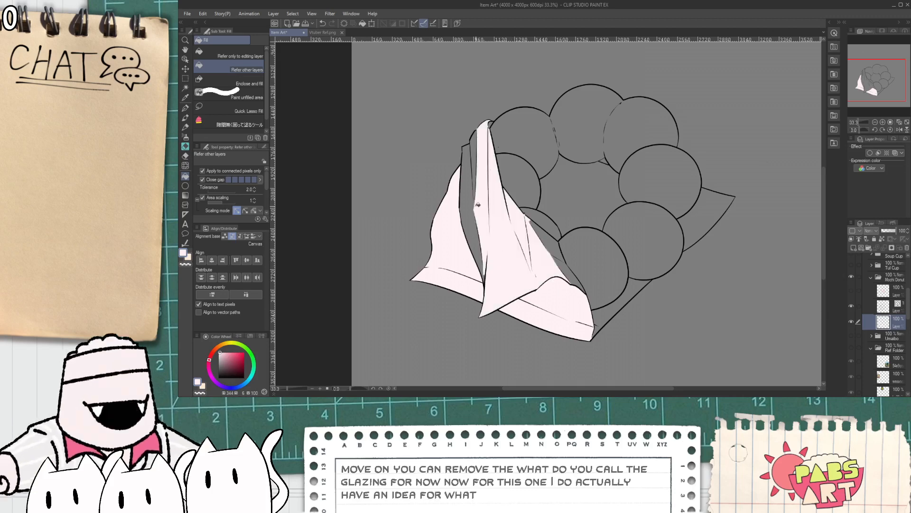
click(473, 206)
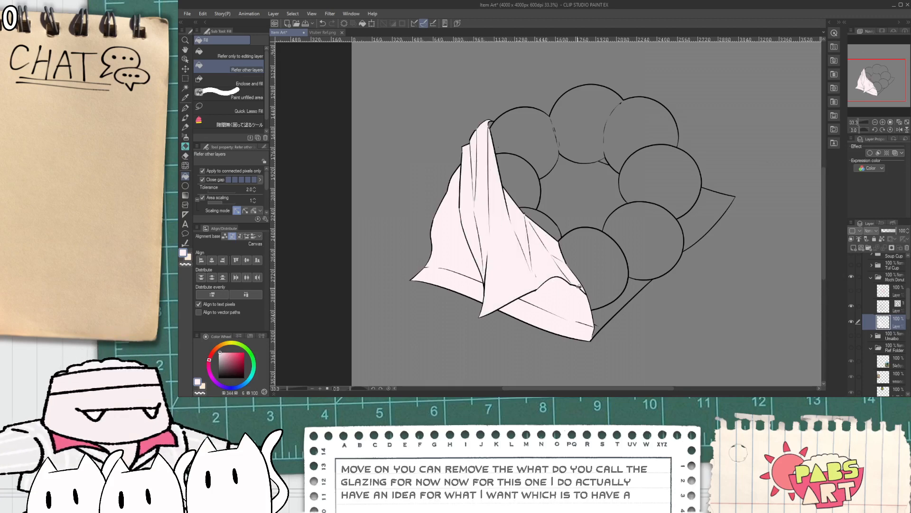
- Fill the remaining wrapper areas with the same pale pink: the lower edge strip, the far corner and the ring's centre
scroll(579, 287, up, 2)
scroll(586, 296, down, 1)
drag(618, 333, 557, 272)
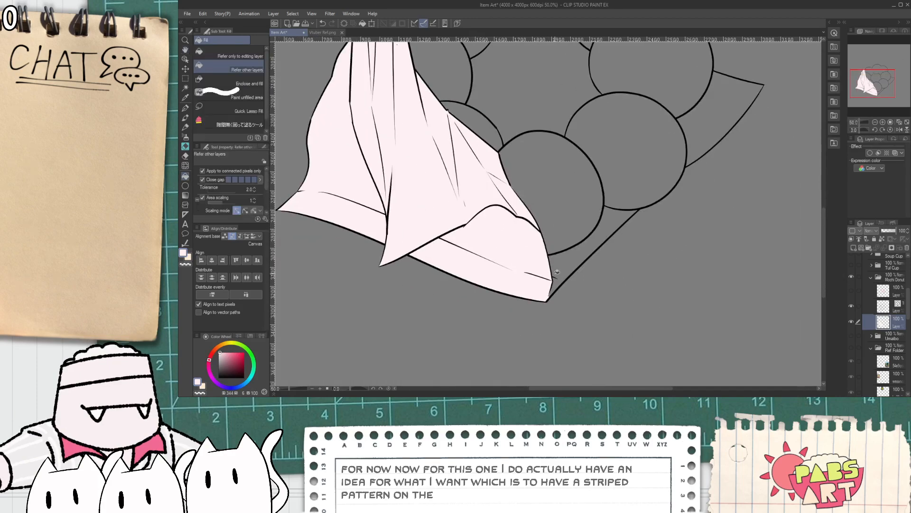
click(558, 274)
click(718, 117)
click(541, 90)
- Auto-select the wrapper's outer left panel and lower front flap, and add a new layer above the pale pink fill
scroll(543, 92, down, 2)
mouse_move(542, 90)
mouse_down()
mouse_move(583, 101)
mouse_move(572, 143)
mouse_up()
scroll(569, 147, up, 2)
key(w)
click(375, 233)
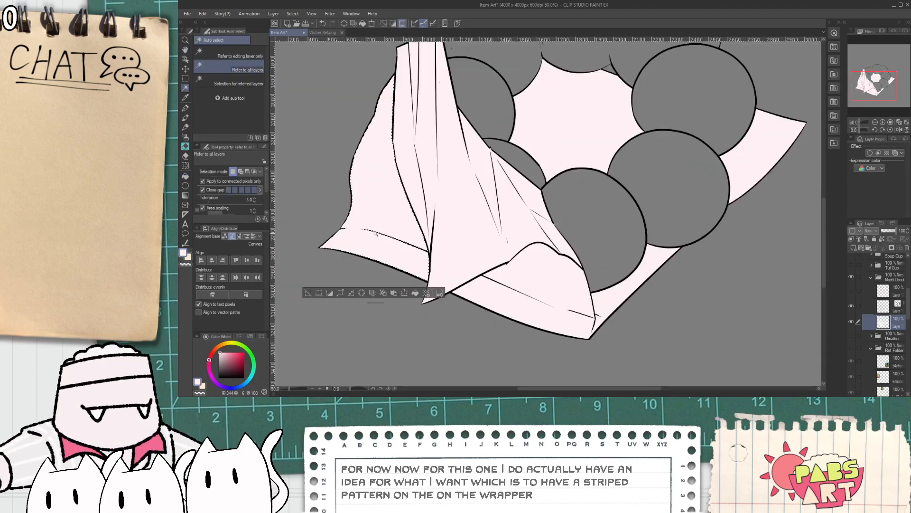
shift+click(572, 278)
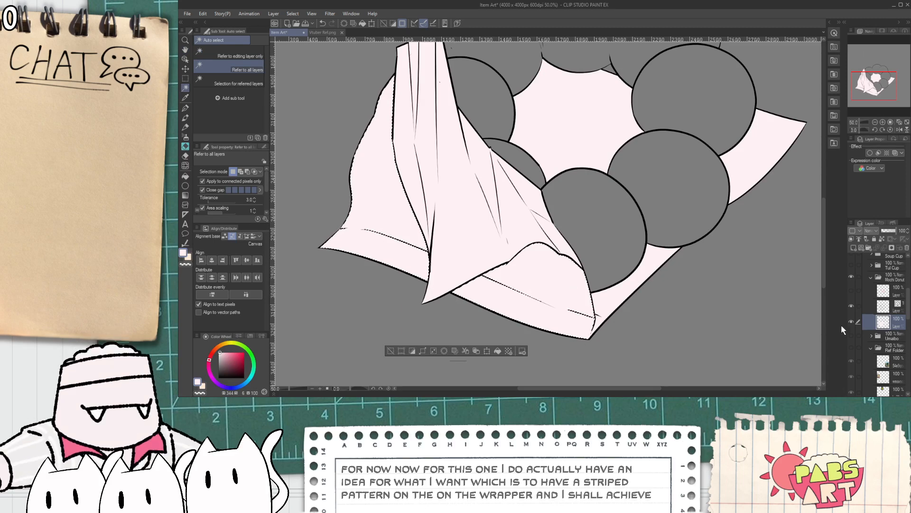
click(861, 249)
- Draw a strong pink G-pen stripe up the wrapper's left panel from hem to fold, redoing the uneven join
key(p)
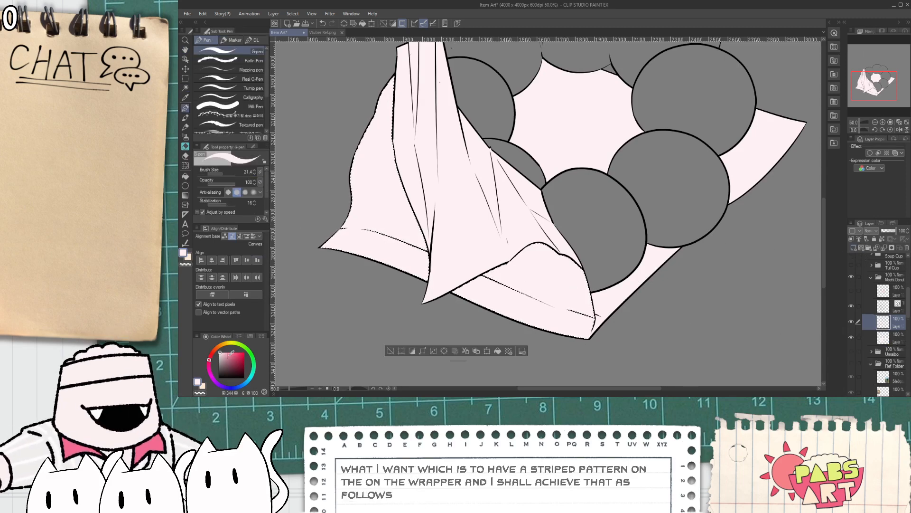
click(235, 352)
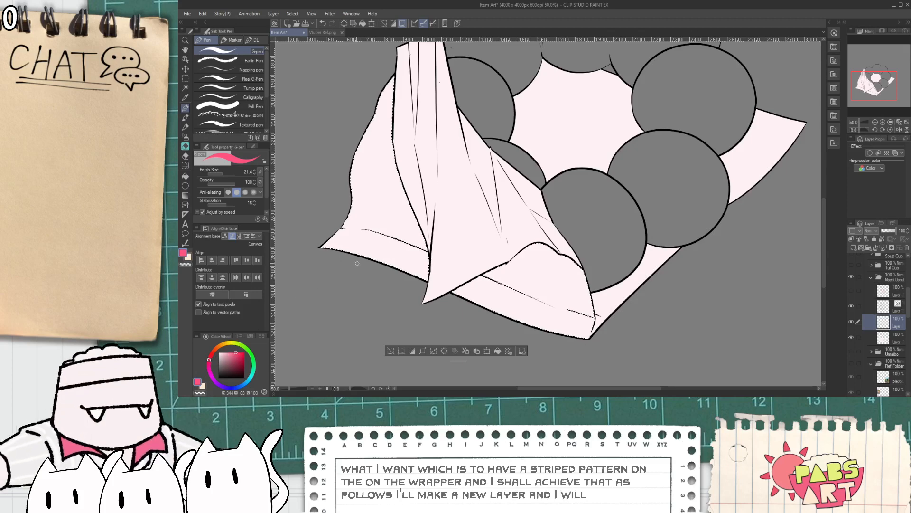
scroll(327, 259, up, 1)
drag(361, 222, 368, 191)
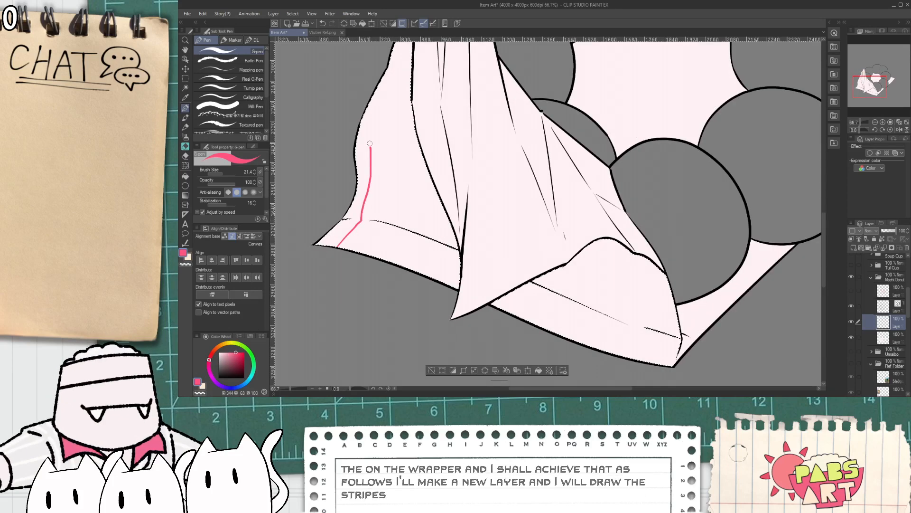
drag(385, 85, 374, 191)
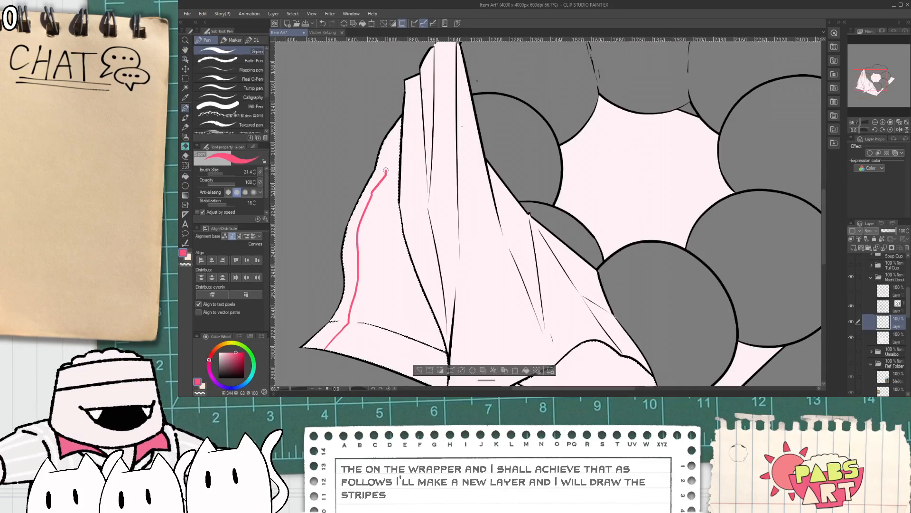
key(ctrl+z)
scroll(375, 187, up, 3)
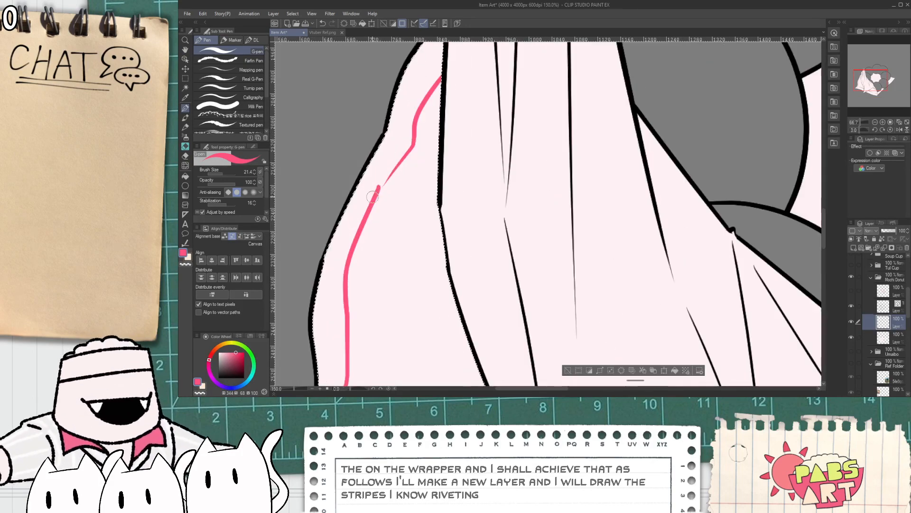
key(ctrl+z)
drag(403, 154, 380, 189)
scroll(398, 162, down, 2)
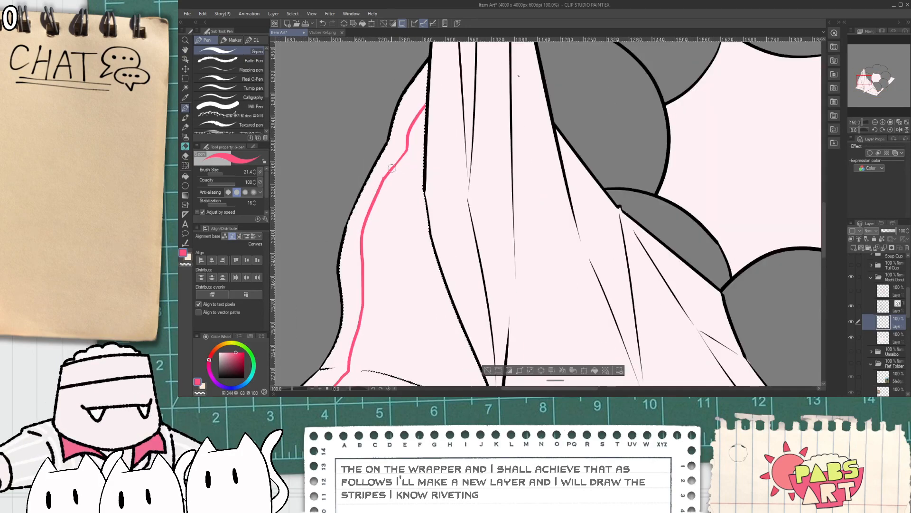
- Draw the second edge of the stripe on the wrapper's outer left panel, redoing it once, and fill the stripe with strong pink
drag(402, 276, 387, 224)
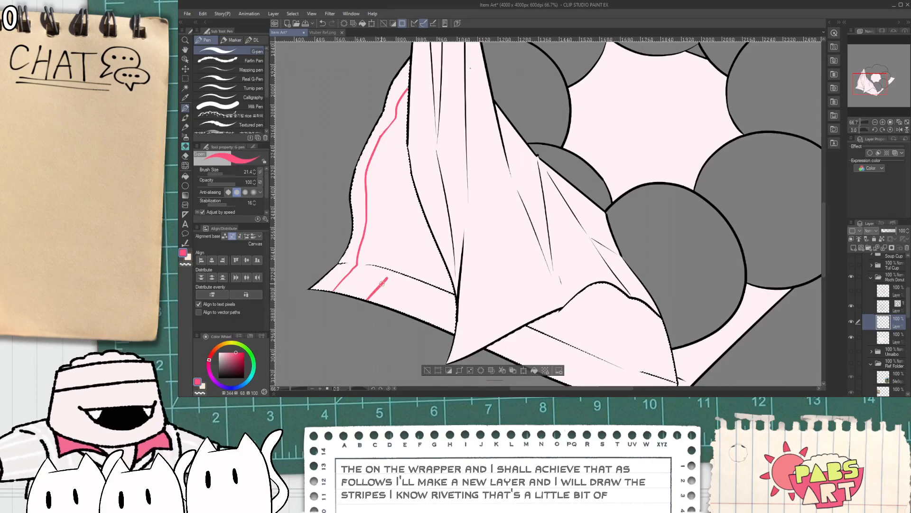
key(ctrl+z)
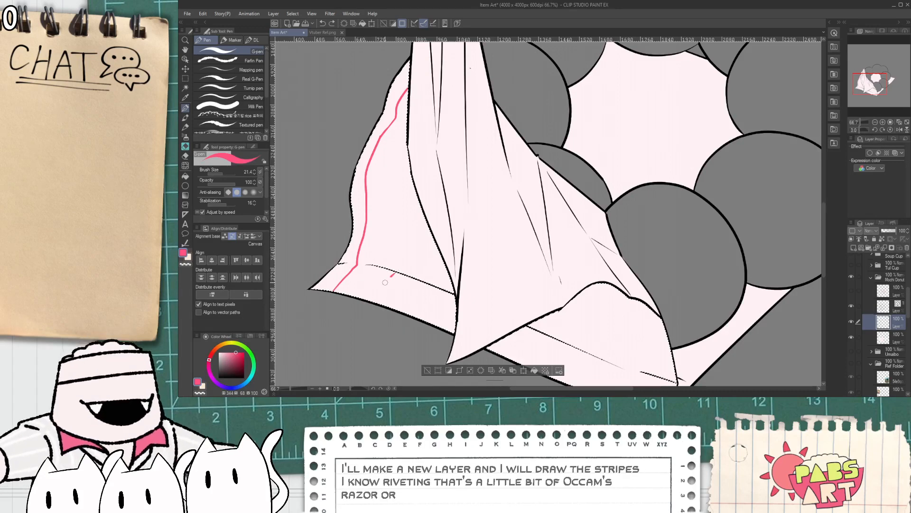
drag(396, 270, 402, 192)
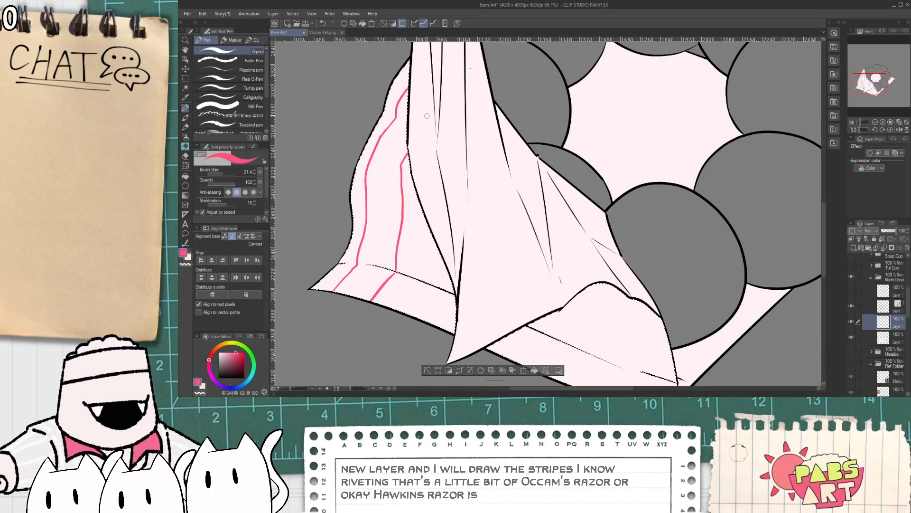
key(g)
click(383, 200)
- Outline a second stripe on the left panel beside the draped fold and fill it with strong pink
mouse_move(417, 329)
mouse_down()
mouse_move(382, 297)
mouse_move(399, 257)
mouse_up()
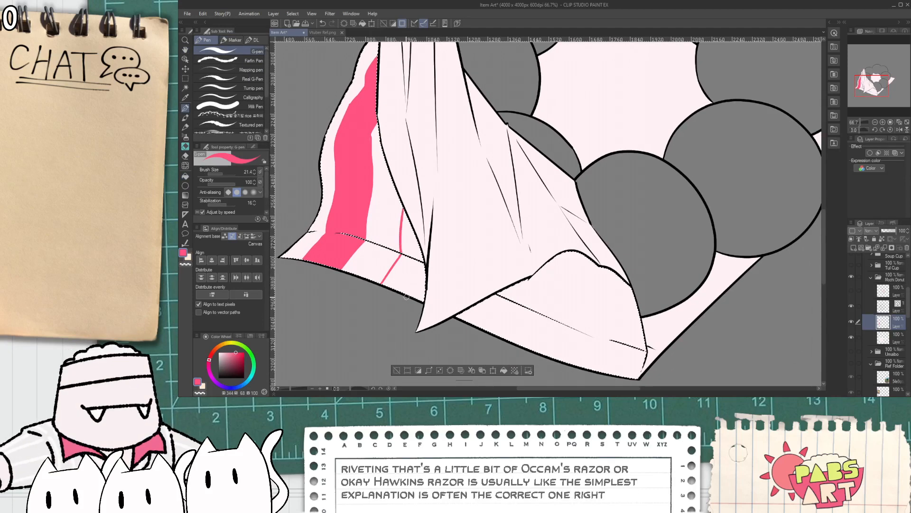
key(g)
click(411, 249)
- Outline a short stripe on the lower front flap, just beyond the drape's pointed corner, and fill it with strong pink
key(p)
drag(482, 340, 404, 267)
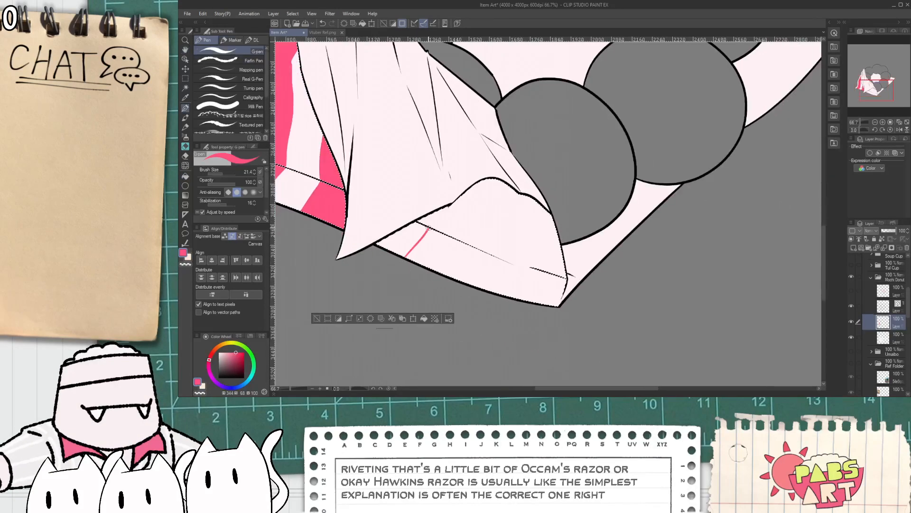
drag(429, 229, 431, 214)
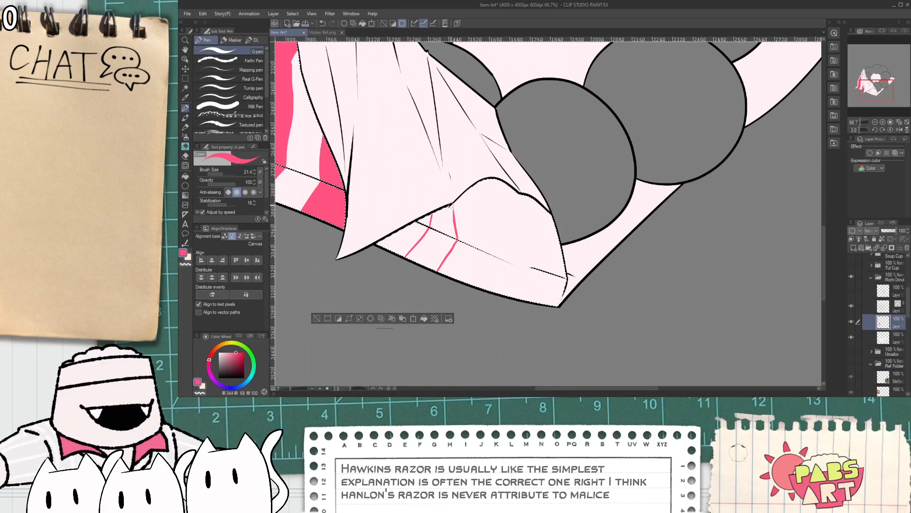
key(g)
click(433, 244)
- Add a wavy filled strong pink stripe across the far part of the front flap and clear the selection
drag(497, 303, 433, 283)
key(p)
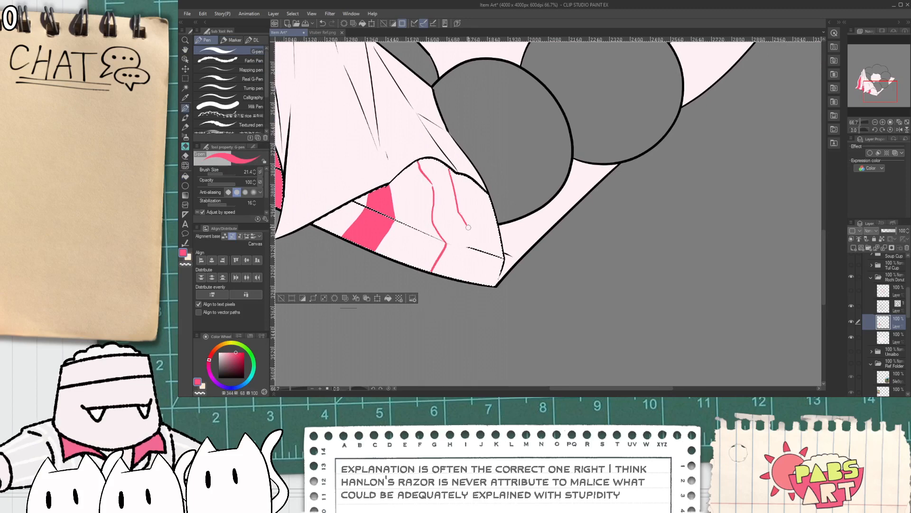
key(space)
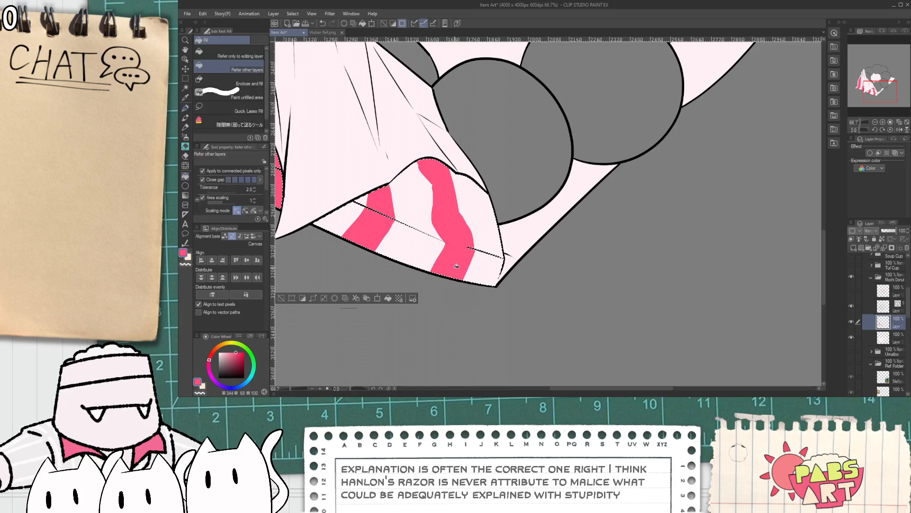
scroll(446, 285, down, 2)
drag(438, 216, 451, 261)
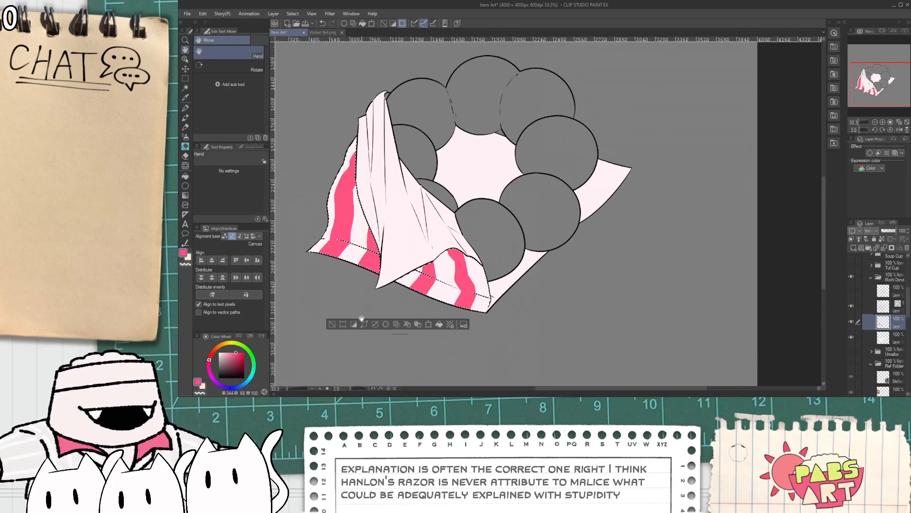
click(332, 324)
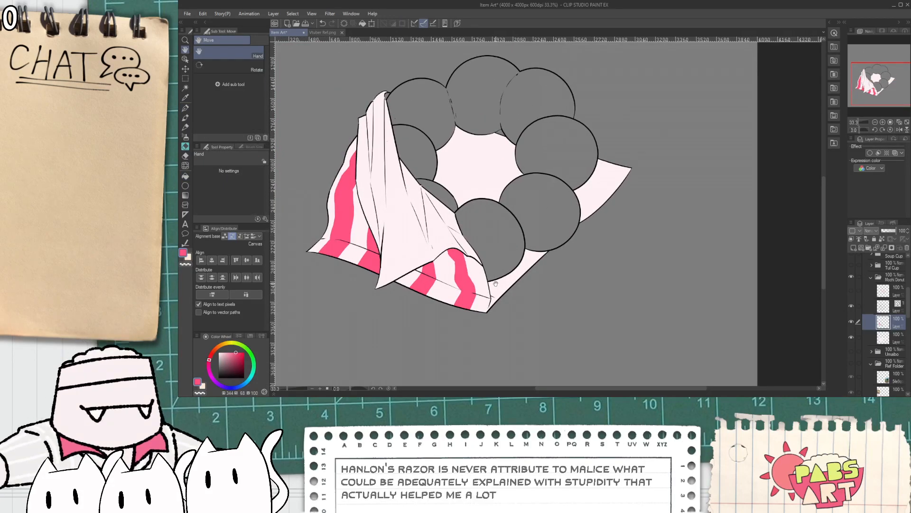
- Auto-select the ring's centre, the wrapper's far corner and the lower edge strip together
click(474, 193)
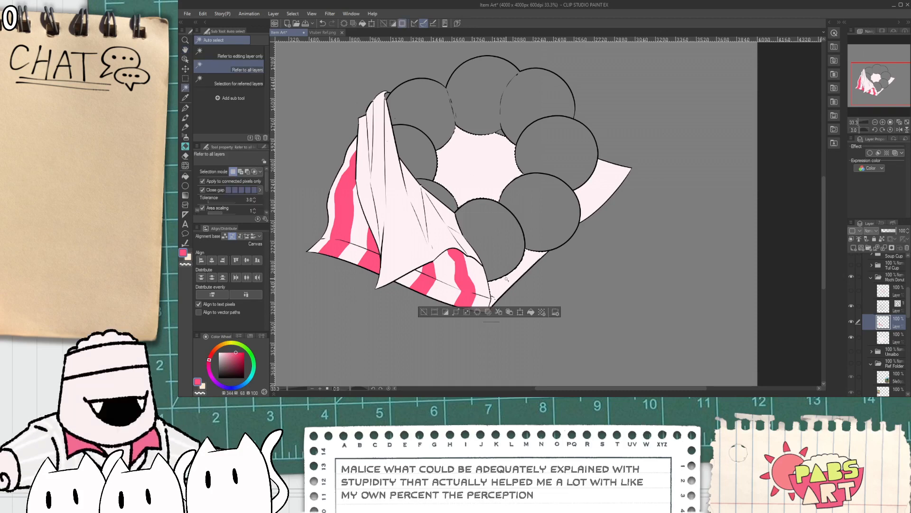
shift+click(590, 188)
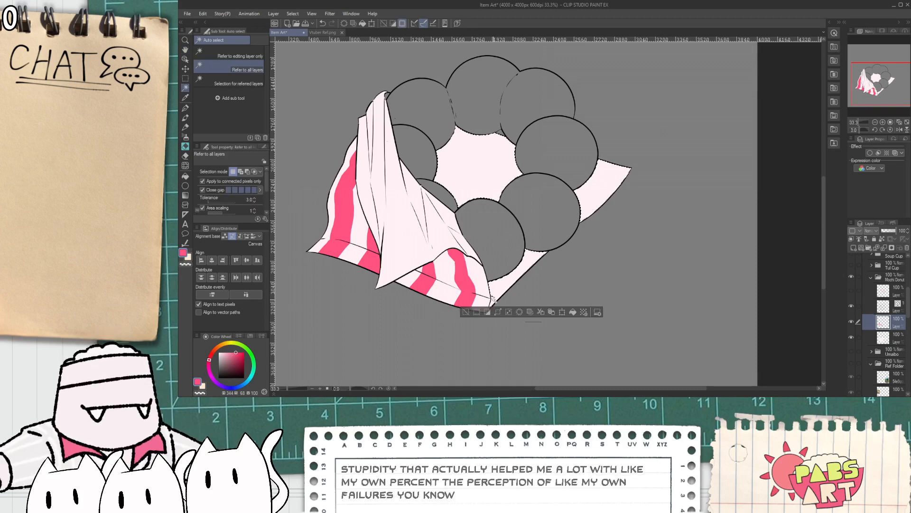
shift+click(492, 298)
- Draw a small strong pink stripe in the lower edge strip's narrow end and a filled stripe along the wrapper's far corner
key(p)
scroll(473, 287, up, 1)
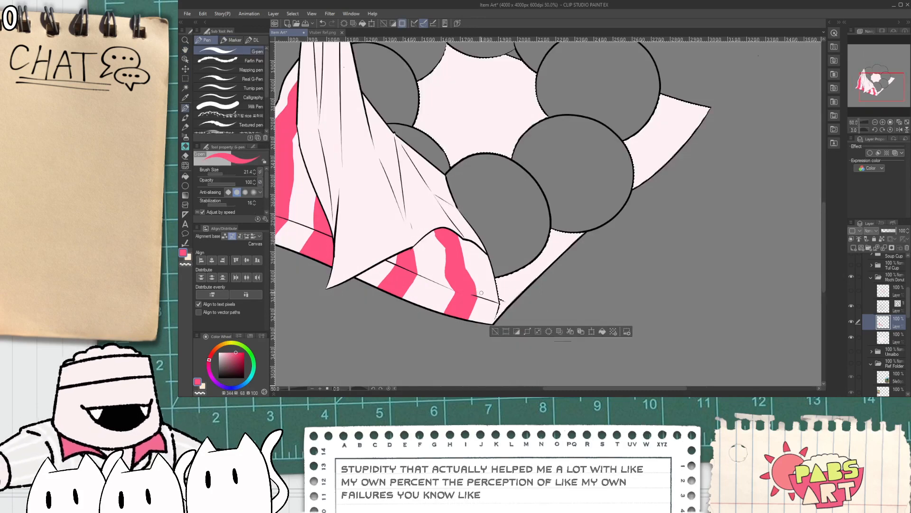
drag(489, 304, 542, 258)
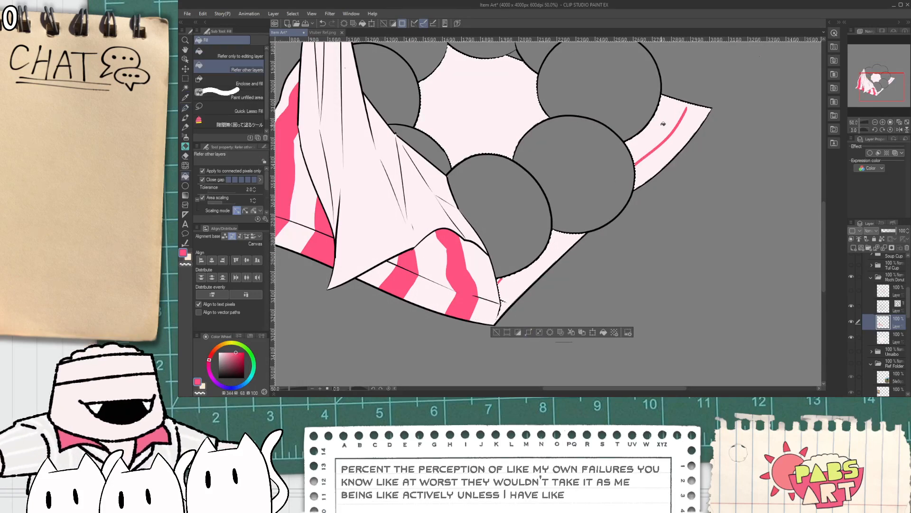
drag(686, 110, 632, 167)
scroll(498, 279, up, 2)
scroll(489, 288, up, 1)
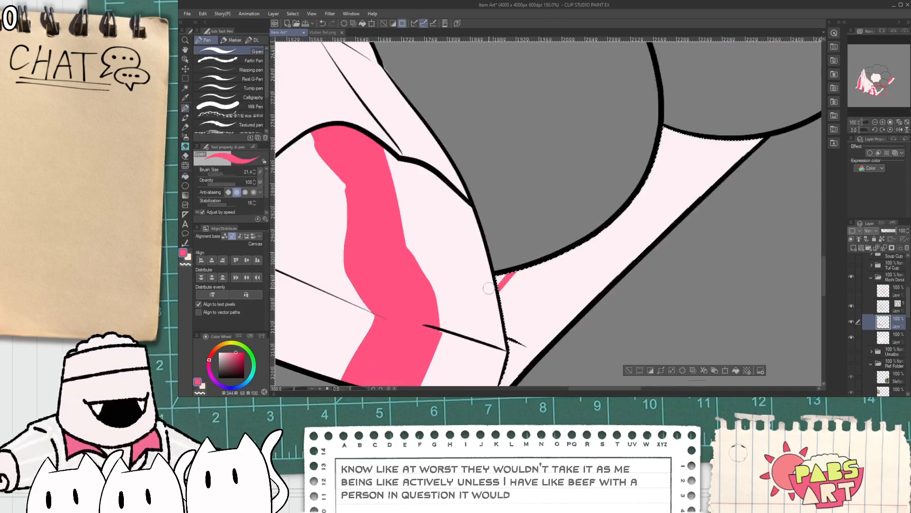
scroll(490, 280, down, 3)
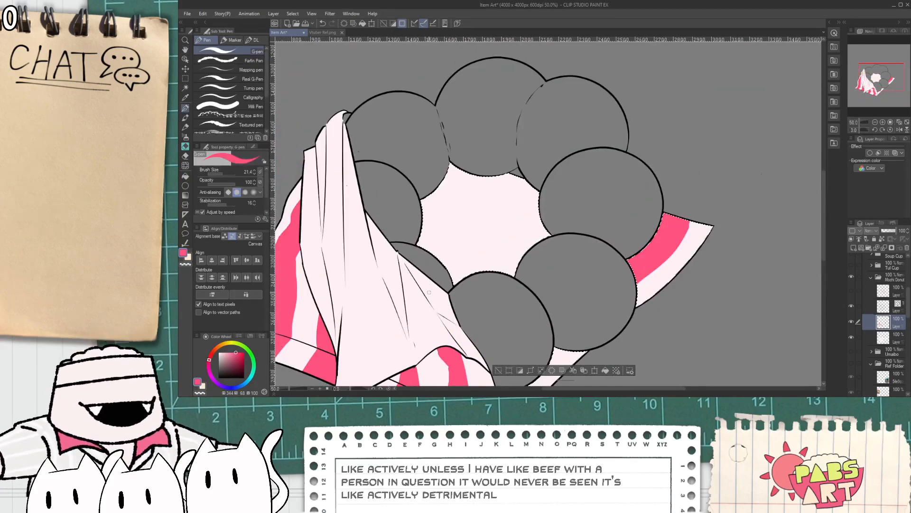
- Draw diagonal stripes across the wrapper in the ring's centre, fill them with strong pink and clear the selection
key(ctrl+z)
drag(452, 277, 541, 186)
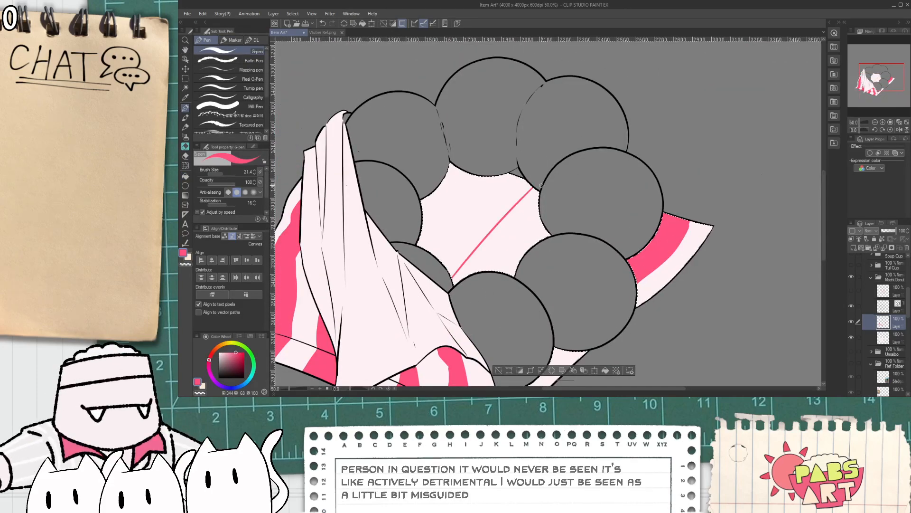
key(g)
click(522, 228)
key(p)
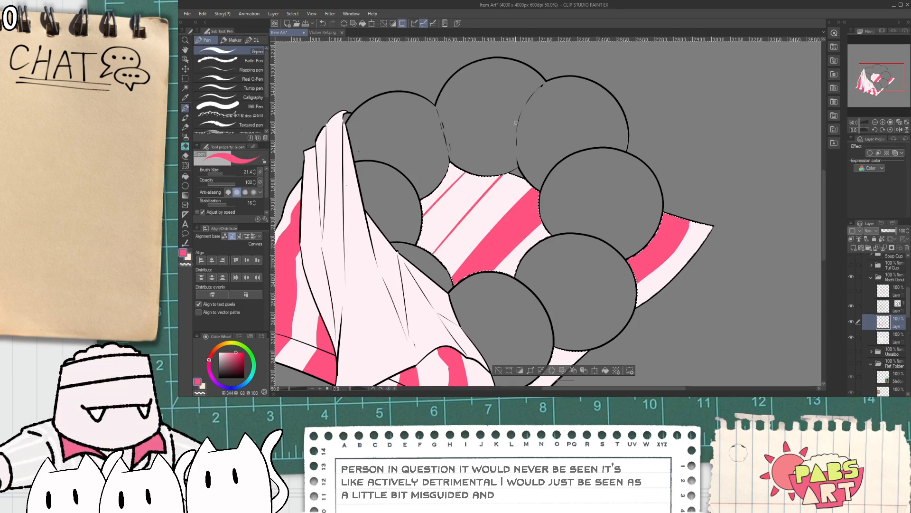
key(g)
scroll(421, 211, down, 2)
key(h)
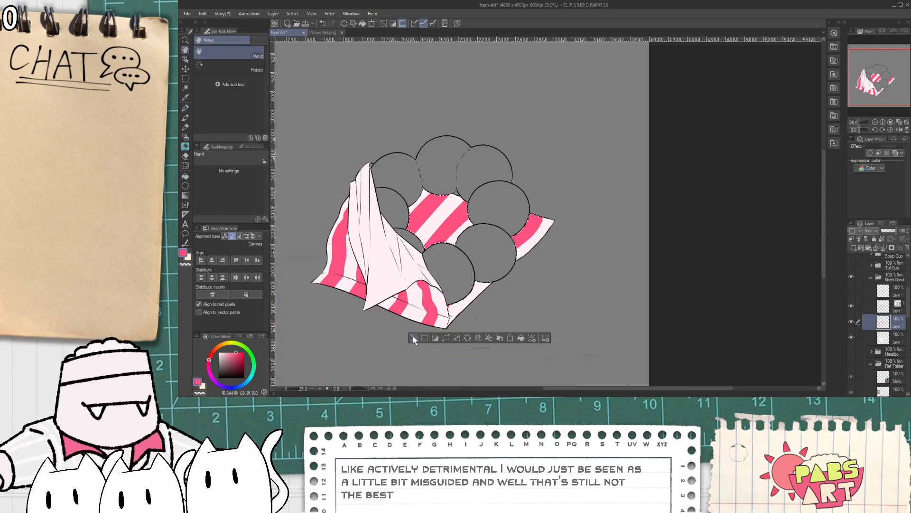
key(ctrl+d)
drag(457, 249, 485, 255)
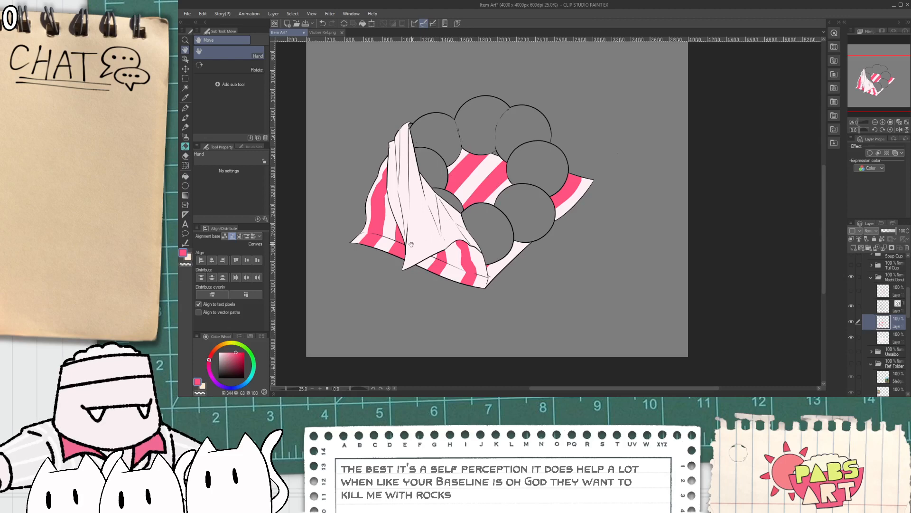
- Auto-select all the sections of the draped front fold
scroll(411, 245, up, 3)
drag(409, 222, 440, 271)
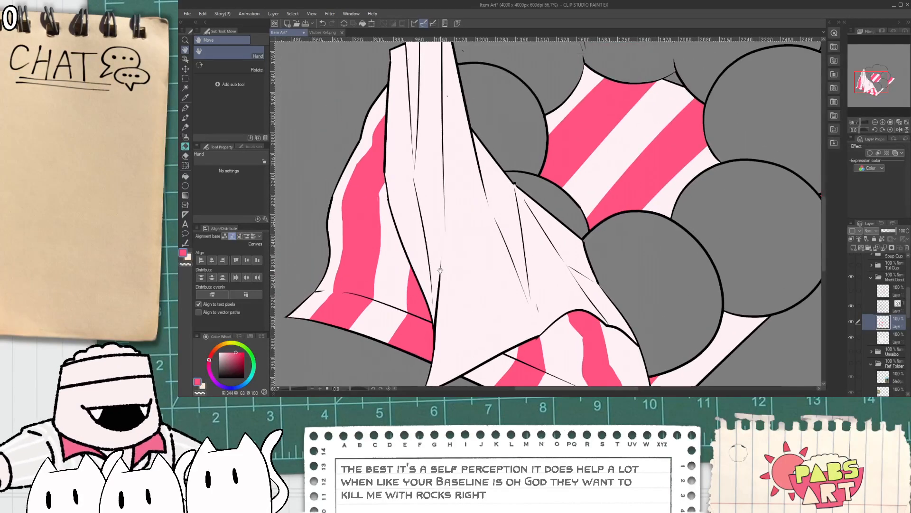
key(w)
click(459, 280)
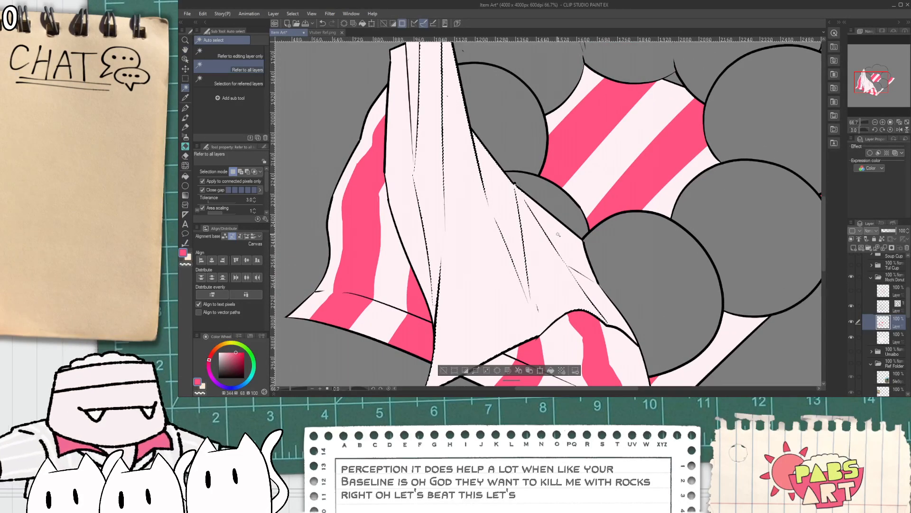
shift+click(448, 168)
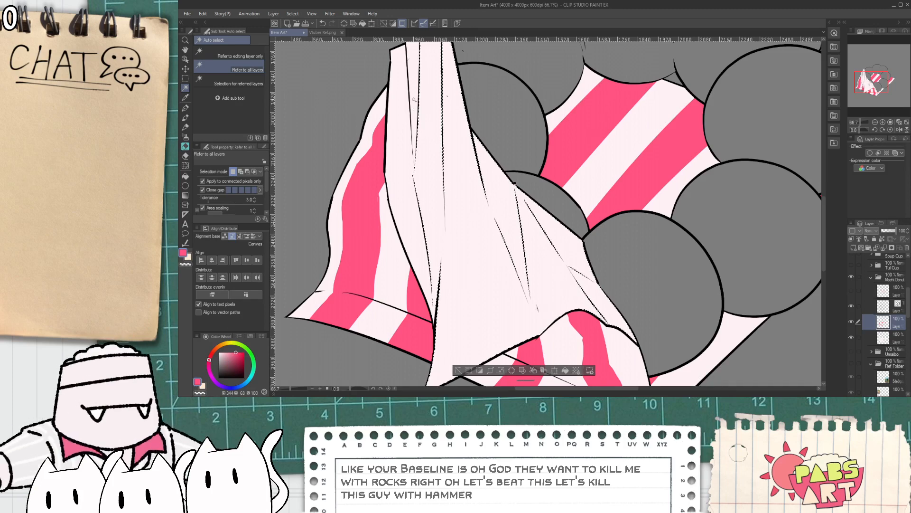
shift+click(400, 112)
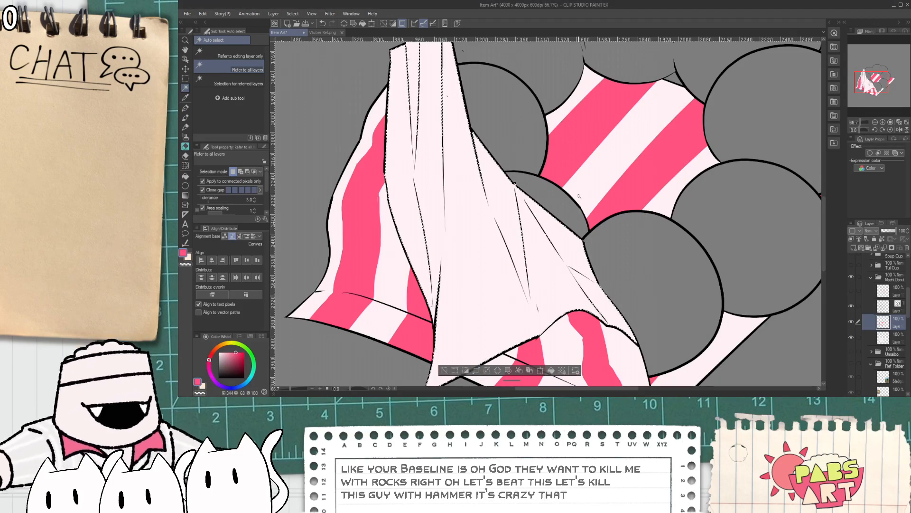
- Outline an offset stripe across the two outermost pleats near the drape's peak and fill both parts with strong pink
key(space)
drag(392, 93, 414, 194)
scroll(414, 194, up, 1)
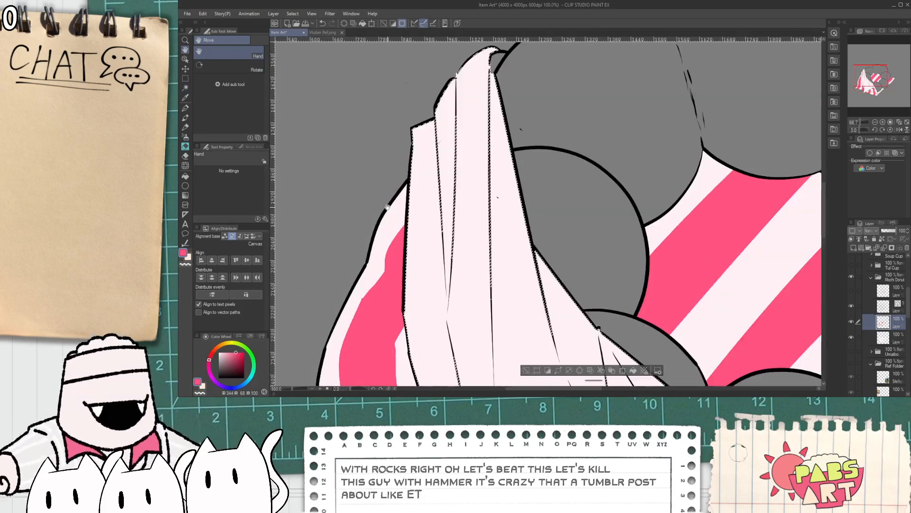
key(p)
scroll(414, 194, up, 1)
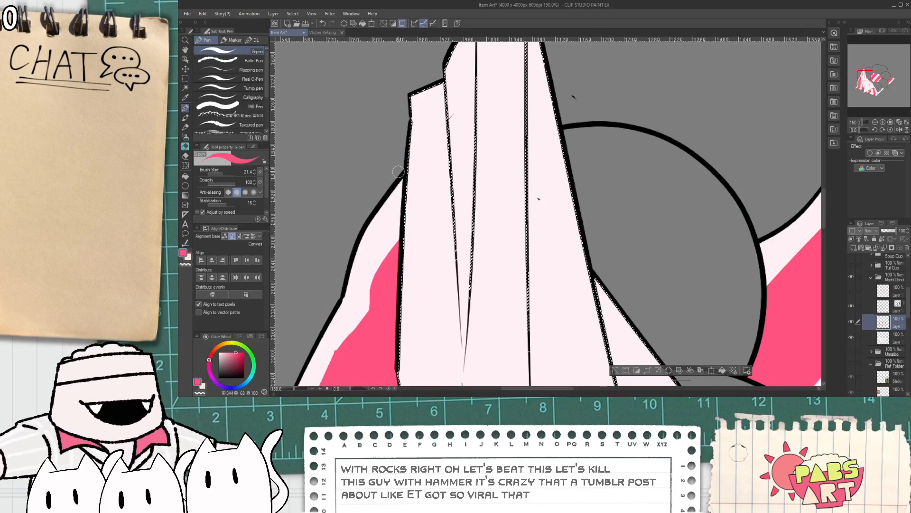
drag(409, 166, 447, 159)
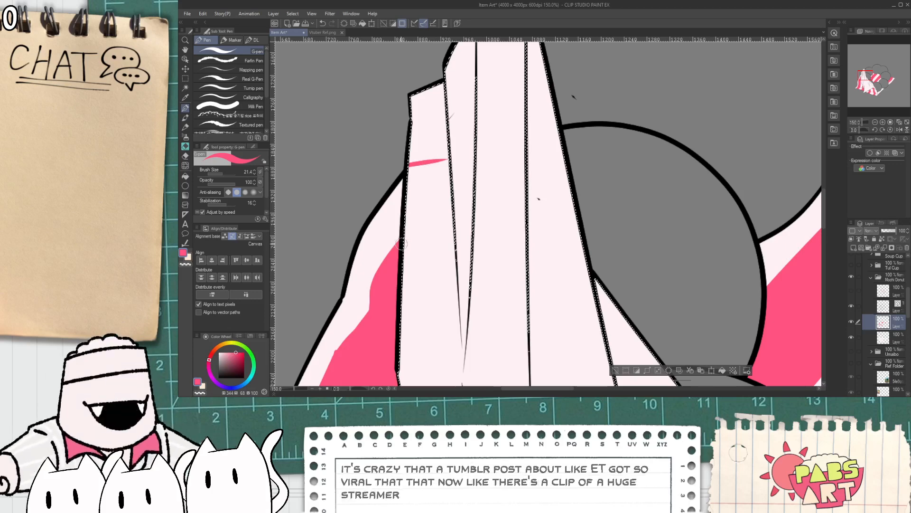
mouse_move(406, 242)
mouse_down()
mouse_move(450, 235)
mouse_move(472, 190)
mouse_up()
drag(446, 143, 474, 92)
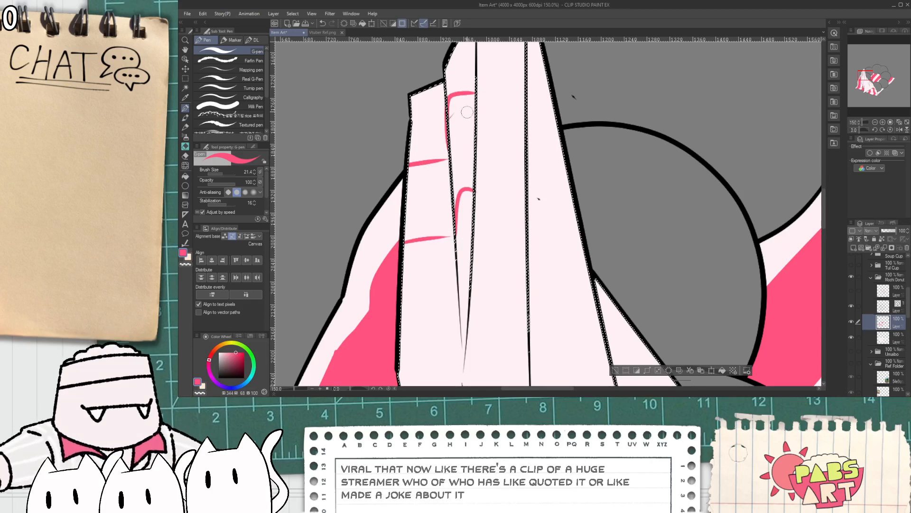
key(ctrl+z)
key(g)
click(464, 138)
click(434, 194)
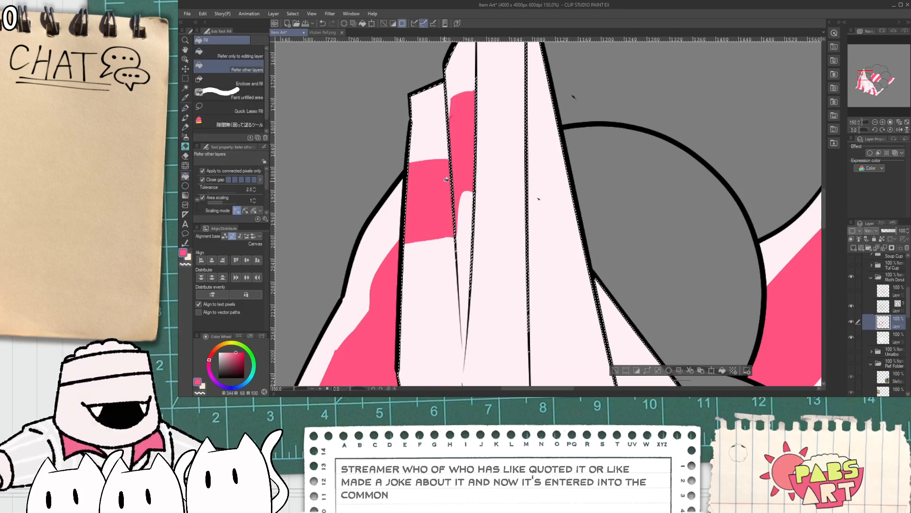
- Continue the stripe up across the next pleat with curved edges, redoing the lower edge, and fill it with strong pink
key(p)
drag(489, 138, 452, 200)
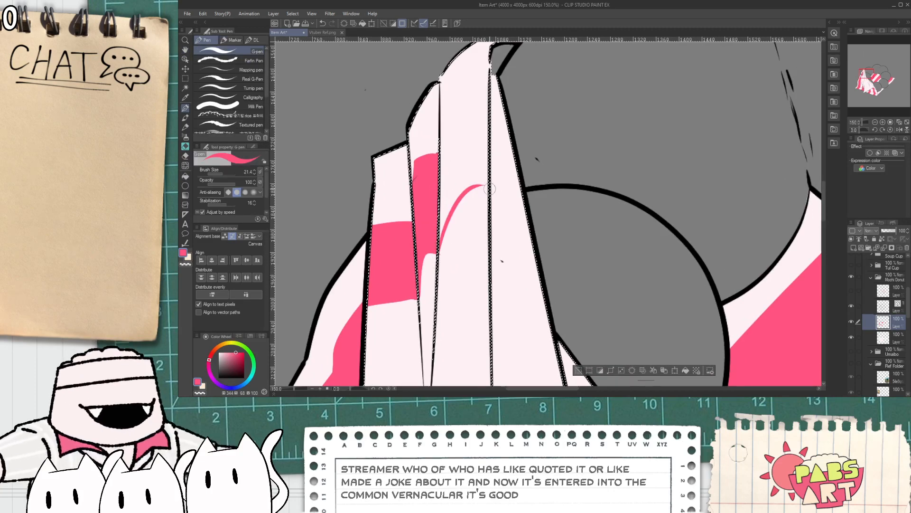
key(ctrl+z)
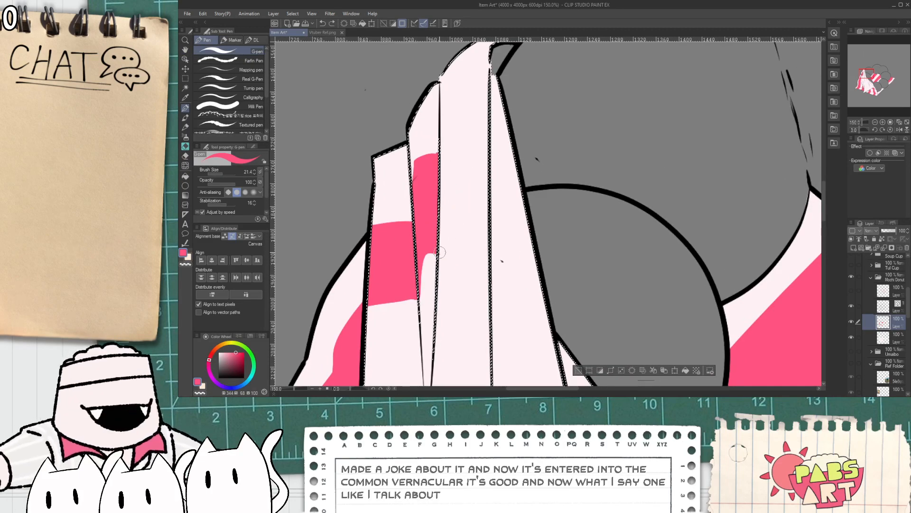
drag(487, 170, 490, 183)
key(ctrl+z)
mouse_move(439, 253)
mouse_down()
mouse_move(472, 156)
mouse_move(492, 164)
mouse_up()
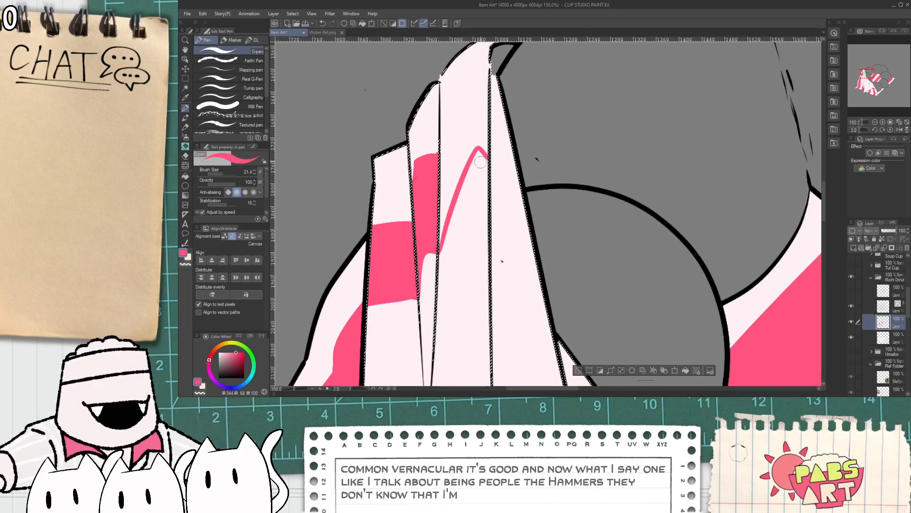
drag(439, 147, 483, 67)
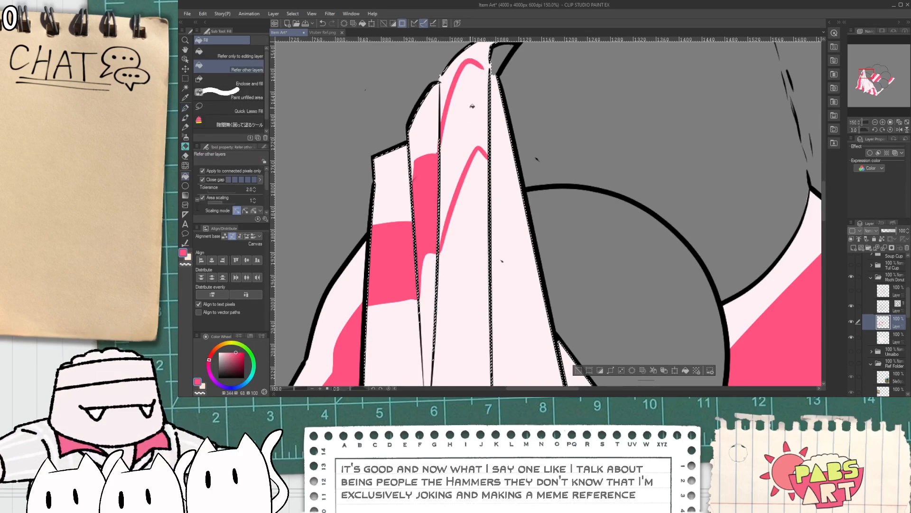
key(g)
click(482, 128)
key(p)
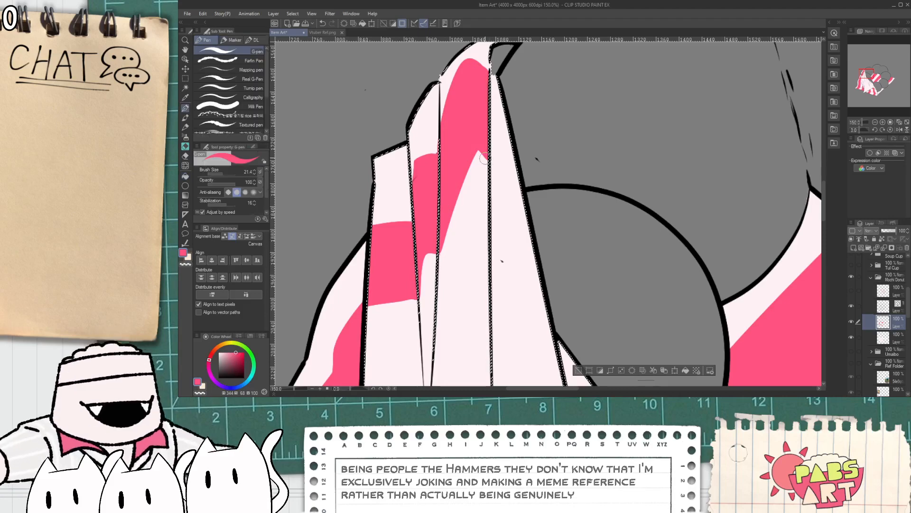
scroll(489, 162, down, 1)
scroll(490, 164, down, 2)
scroll(512, 154, up, 4)
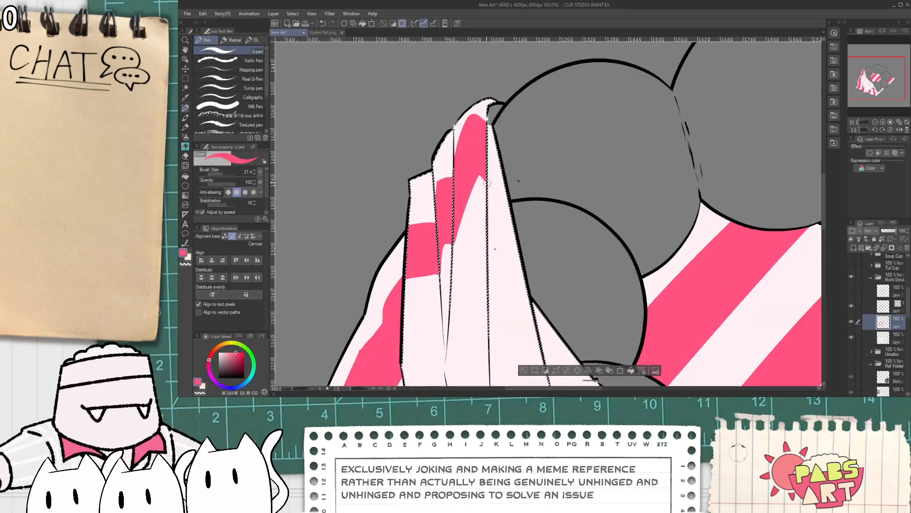
- Extend the stripe's lower edge across the innermost pleat near the drape's peak, fill it with strong pink and clear the selection
drag(511, 153, 516, 149)
key(g)
click(496, 134)
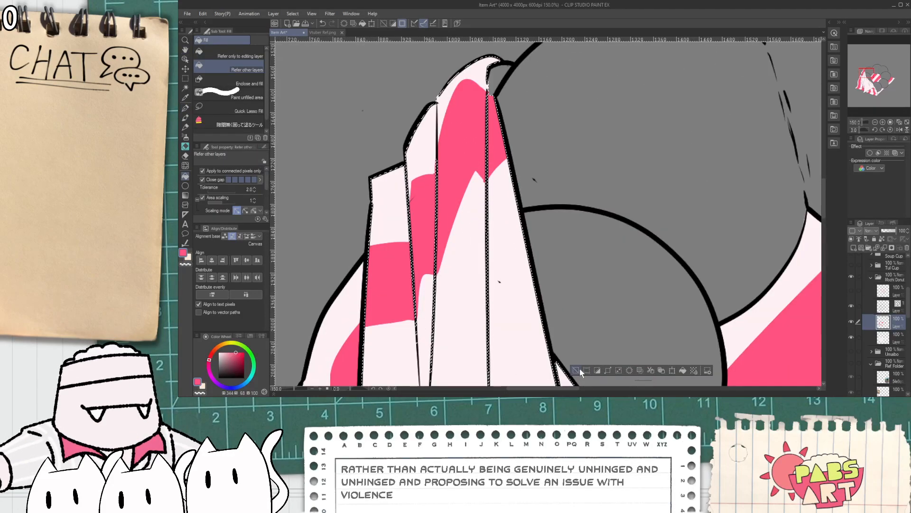
click(576, 370)
key(i)
click(872, 339)
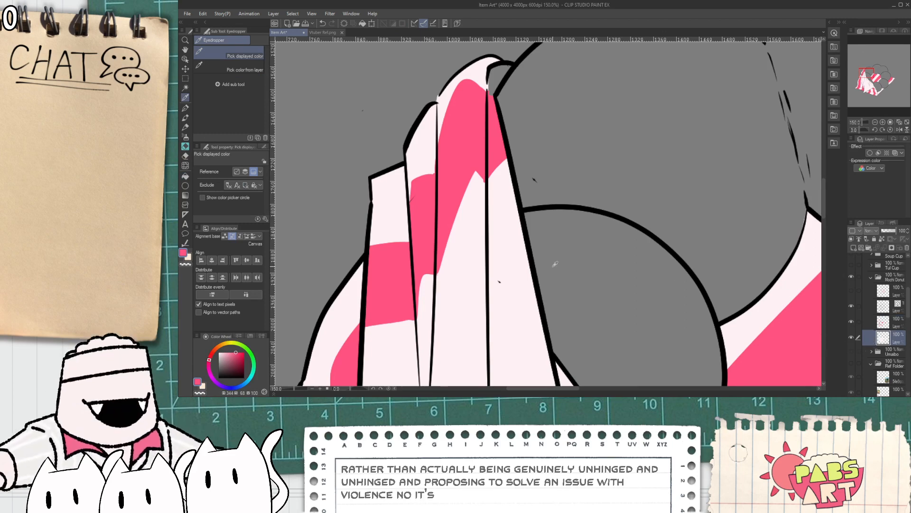
click(513, 245)
key(g)
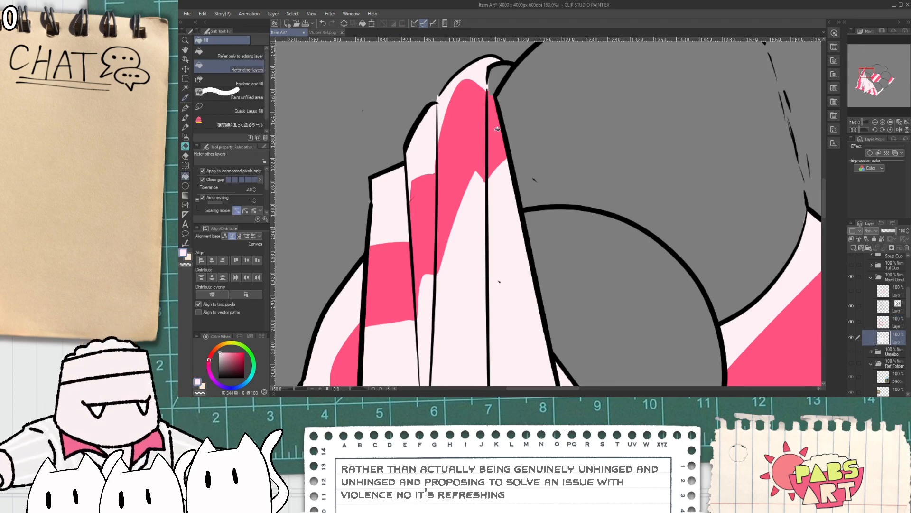
click(880, 309)
key(e)
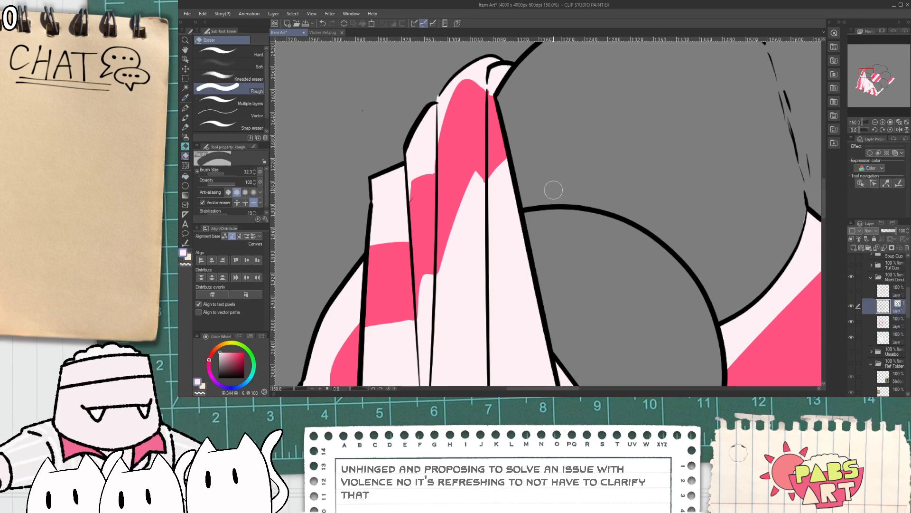
- Return to the stripe layer and auto-select all the sections of the draped front fold
click(891, 326)
scroll(682, 265, down, 2)
drag(629, 344, 548, 219)
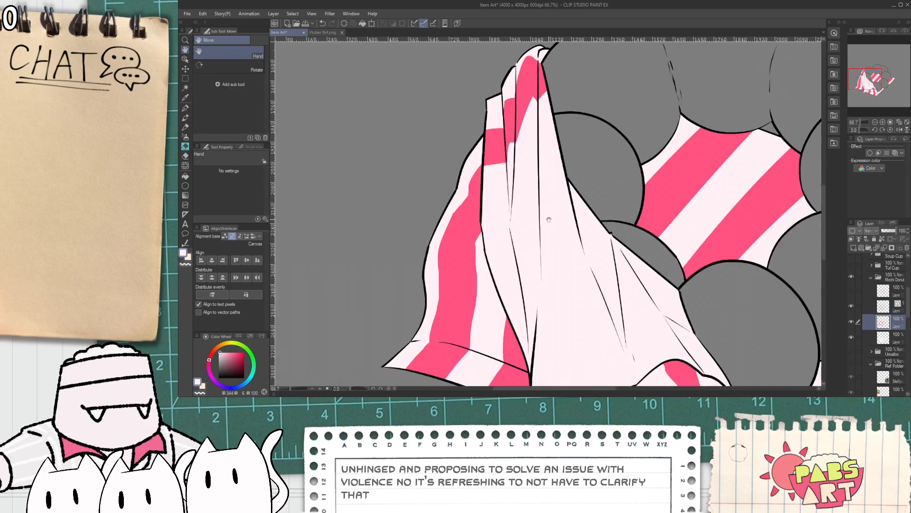
key(w)
click(516, 186)
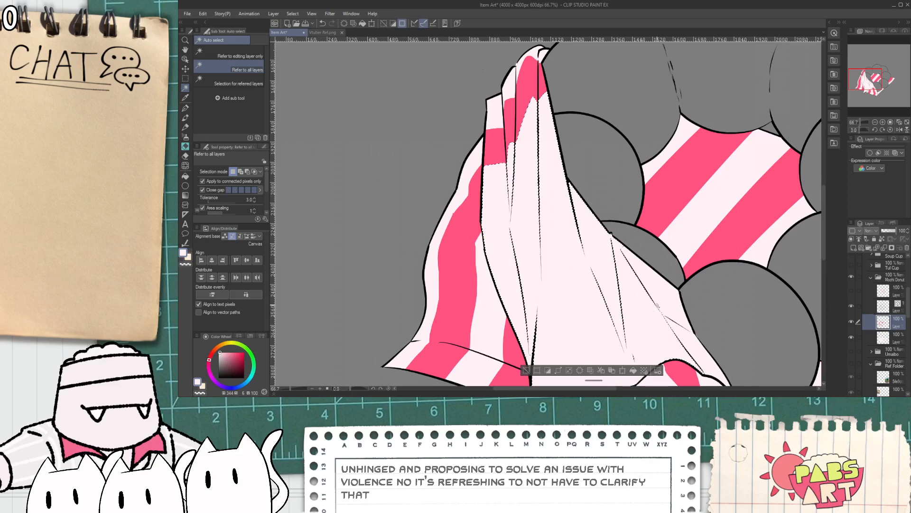
shift+click(681, 327)
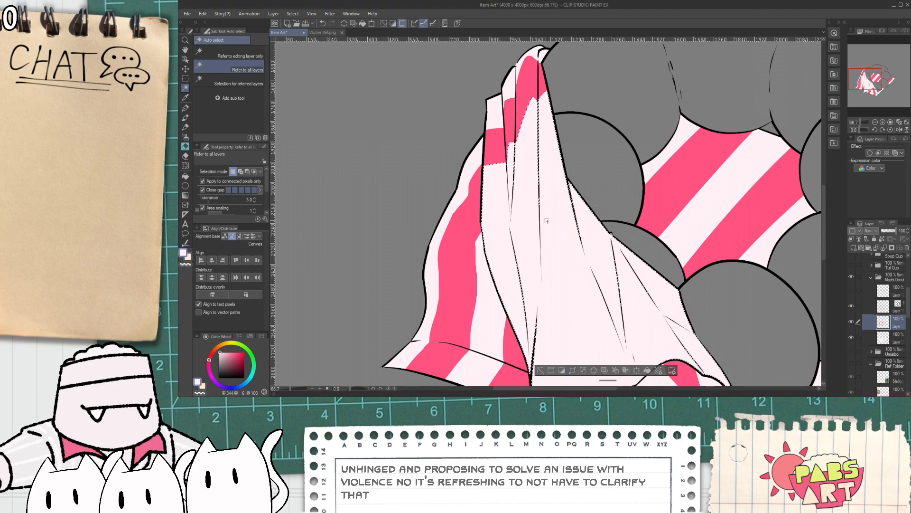
- Sample the strong pink and draw both edges of a second stripe across the outermost pleat below the first
key(p)
alt+click(463, 262)
drag(507, 278, 491, 237)
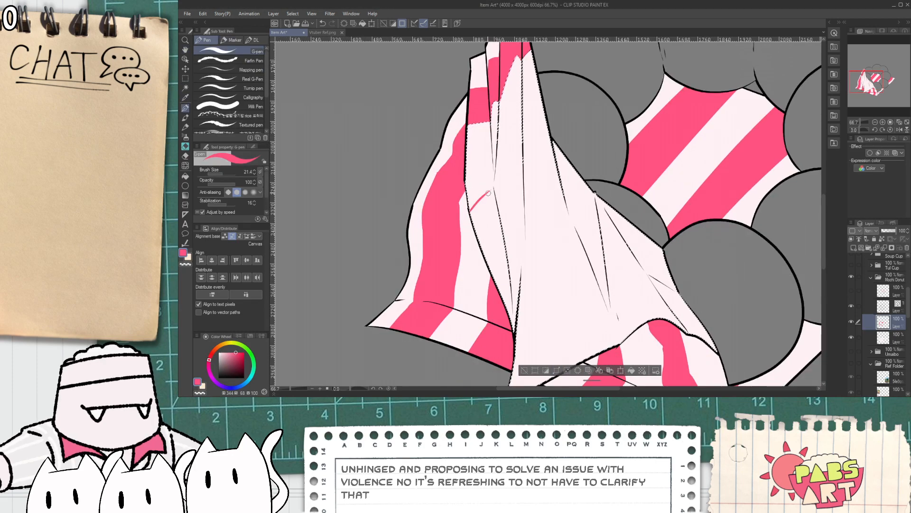
scroll(478, 246, up, 1)
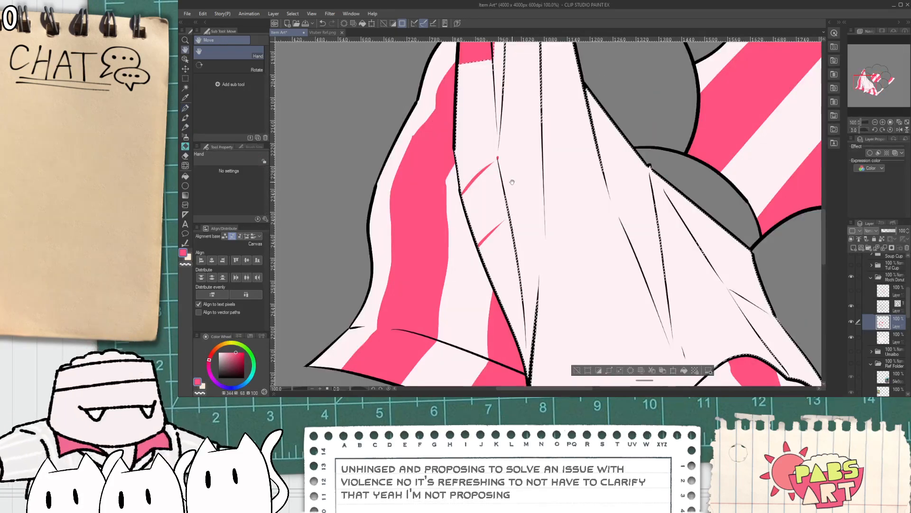
mouse_move(512, 181)
mouse_down()
mouse_move(514, 243)
mouse_move(528, 174)
mouse_up()
key(ctrl+z)
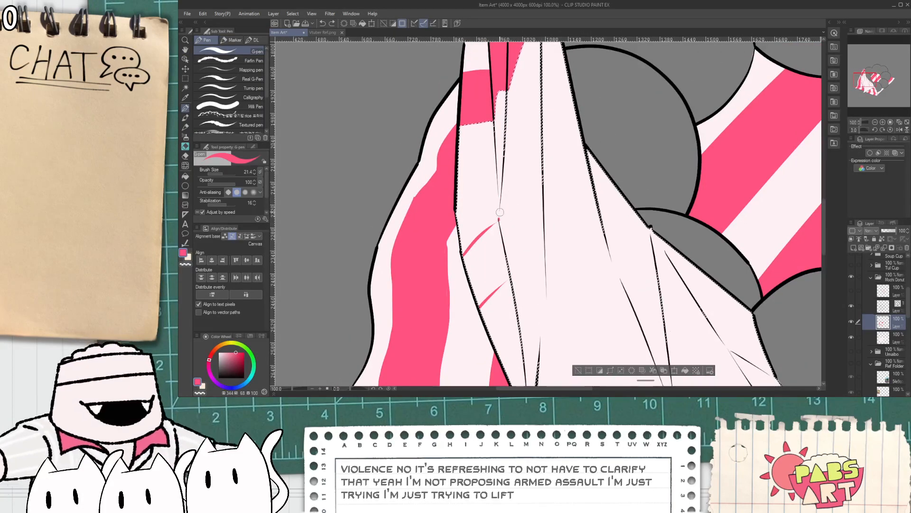
- Draw the second stripe's upper edge up along the fold line and across the next pleat, redoing the stroke
mouse_move(498, 217)
mouse_down()
mouse_move(503, 184)
mouse_move(600, 106)
mouse_up()
scroll(527, 170, up, 2)
scroll(519, 173, up, 2)
key(ctrl+z)
drag(553, 142, 604, 107)
scroll(602, 107, down, 3)
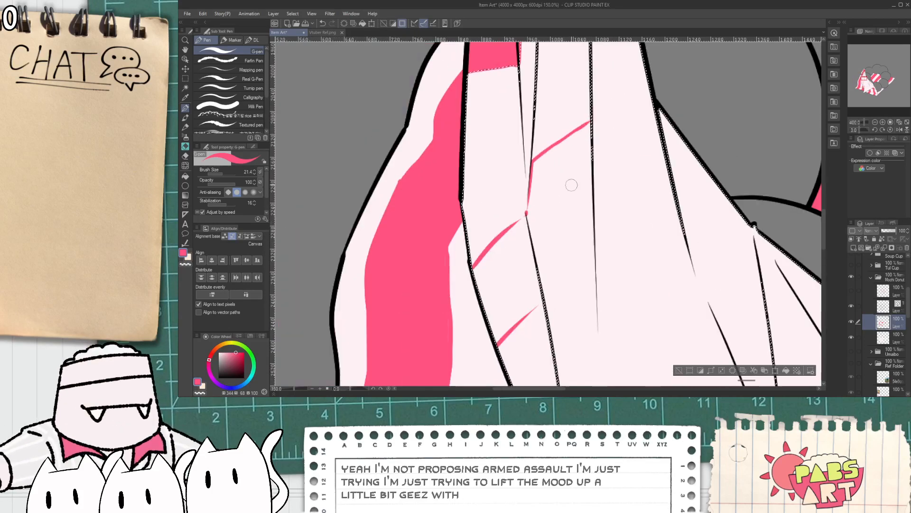
- Draw the second stripe's lower edge across the same pleat as a slight curve, redoing it until it meets both fold lines
scroll(540, 251, up, 1)
drag(532, 254, 617, 192)
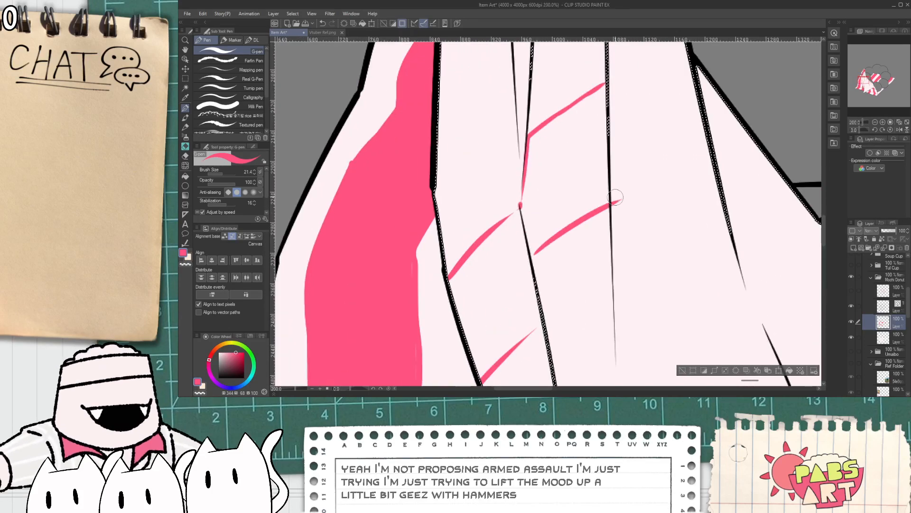
key(ctrl+z)
drag(533, 247, 587, 215)
scroll(560, 227, up, 2)
key(ctrl+z)
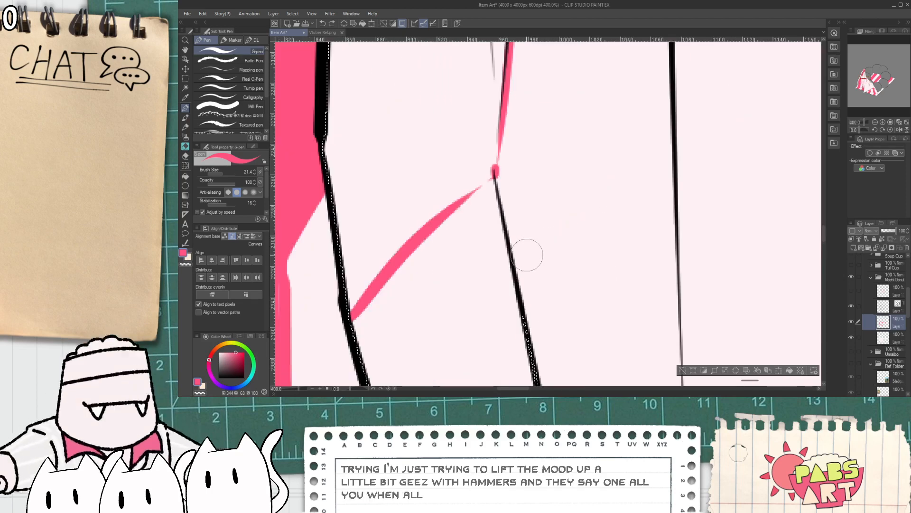
drag(519, 255, 608, 197)
key(ctrl+z)
mouse_move(515, 265)
mouse_down()
mouse_move(574, 217)
mouse_move(668, 171)
mouse_up()
scroll(669, 171, down, 2)
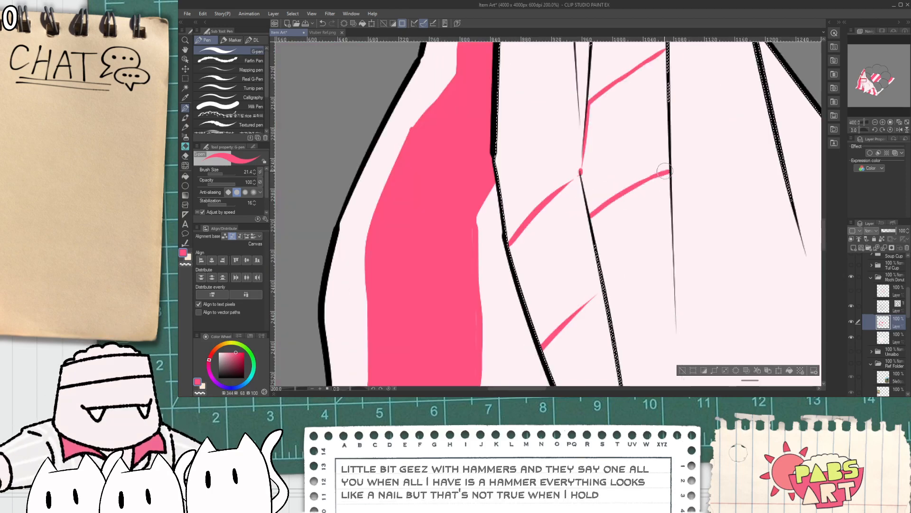
- Continue the second stripe's lower edge as an arch across the innermost pleat, redoing the curve
key(space)
mouse_move(679, 130)
mouse_down()
mouse_move(579, 215)
mouse_move(529, 243)
mouse_up()
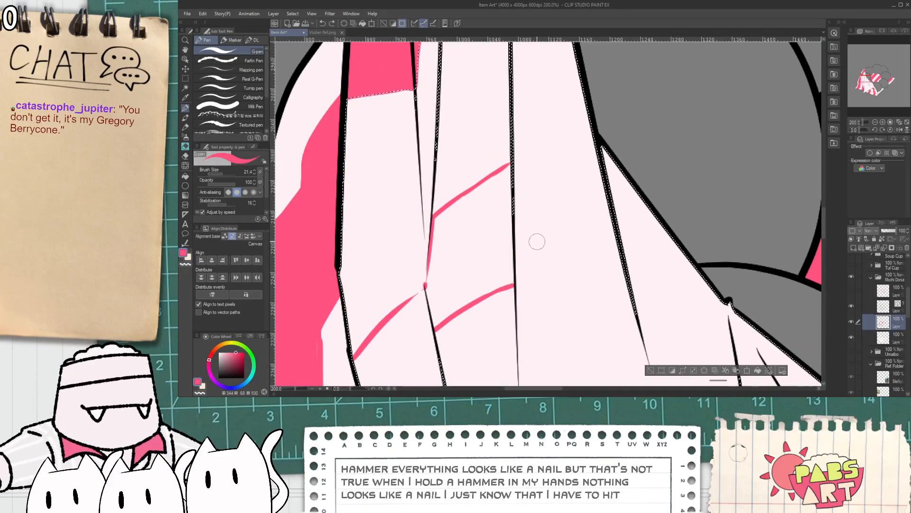
key(space)
mouse_move(546, 140)
mouse_down()
mouse_move(549, 176)
mouse_move(542, 159)
mouse_up()
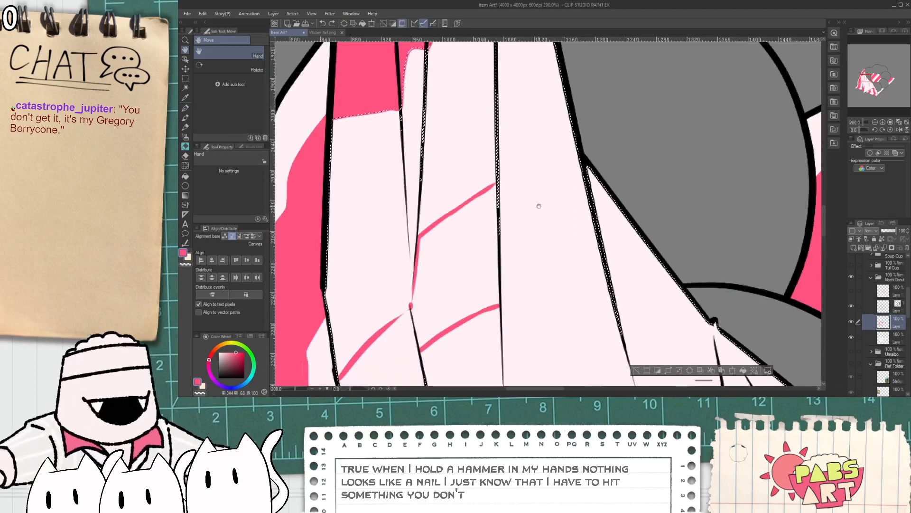
mouse_move(504, 304)
mouse_down()
mouse_move(561, 183)
mouse_move(597, 192)
mouse_up()
key(ctrl+z)
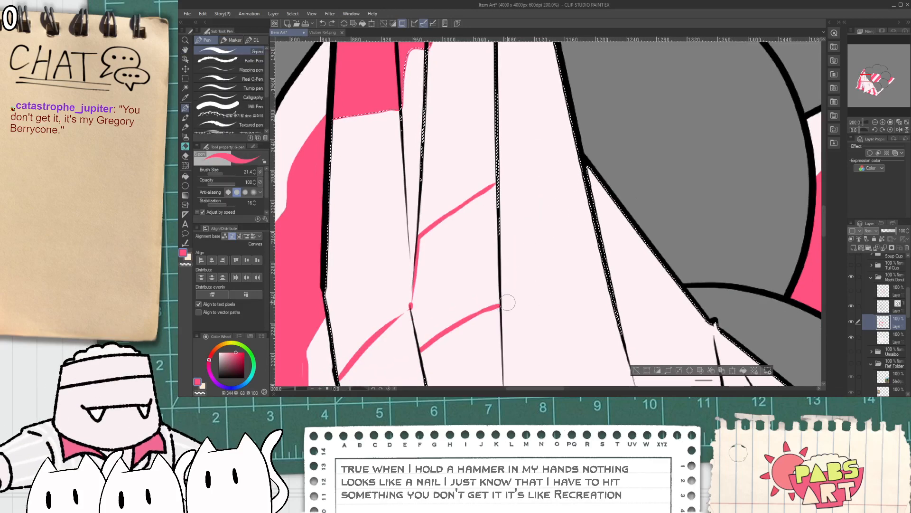
drag(504, 306, 545, 203)
key(ctrl+z)
drag(502, 307, 596, 233)
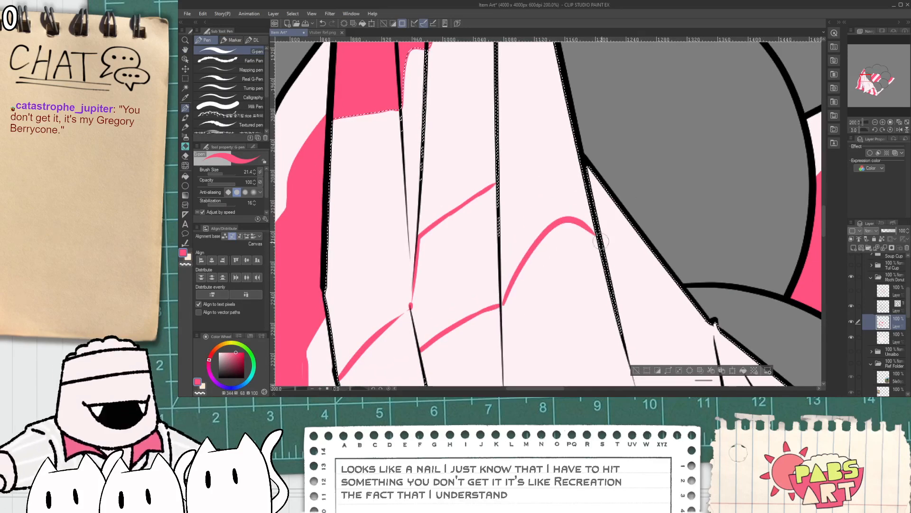
- Draw the matching arched upper edge across the innermost pleat, joined to the stripe's existing upper edge
mouse_move(499, 159)
mouse_down()
mouse_move(510, 111)
mouse_move(556, 58)
mouse_up()
key(ctrl+z)
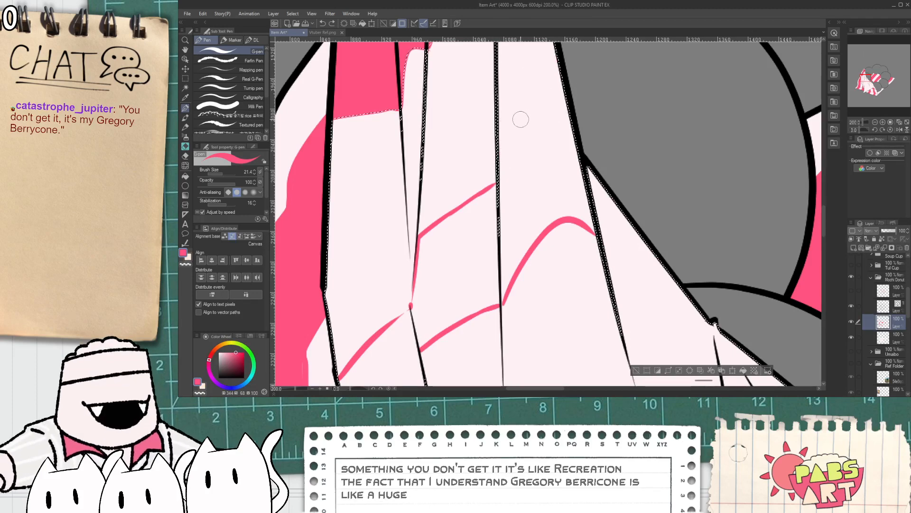
drag(521, 119, 512, 199)
mouse_move(489, 244)
mouse_down()
mouse_move(506, 146)
mouse_move(549, 171)
mouse_up()
key(ctrl+z)
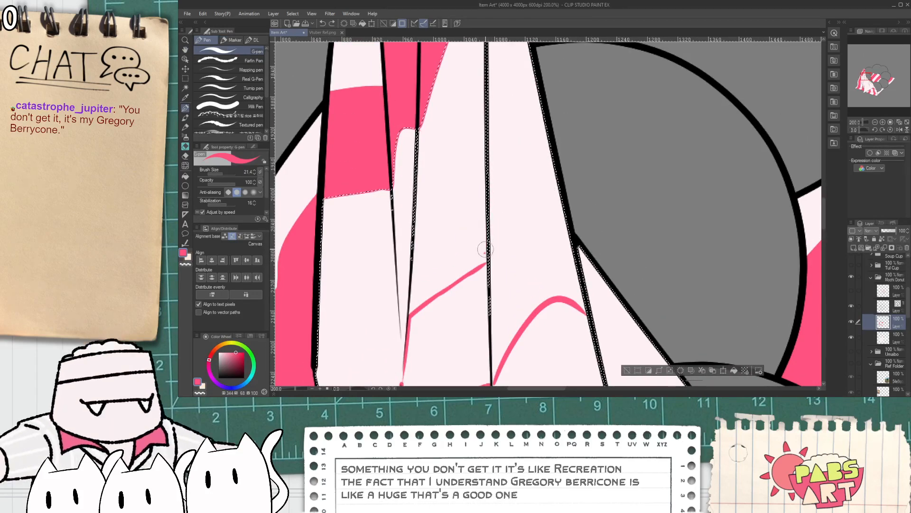
drag(483, 249, 546, 181)
key(ctrl+z)
mouse_move(490, 266)
mouse_down()
mouse_move(514, 169)
mouse_move(560, 179)
mouse_up()
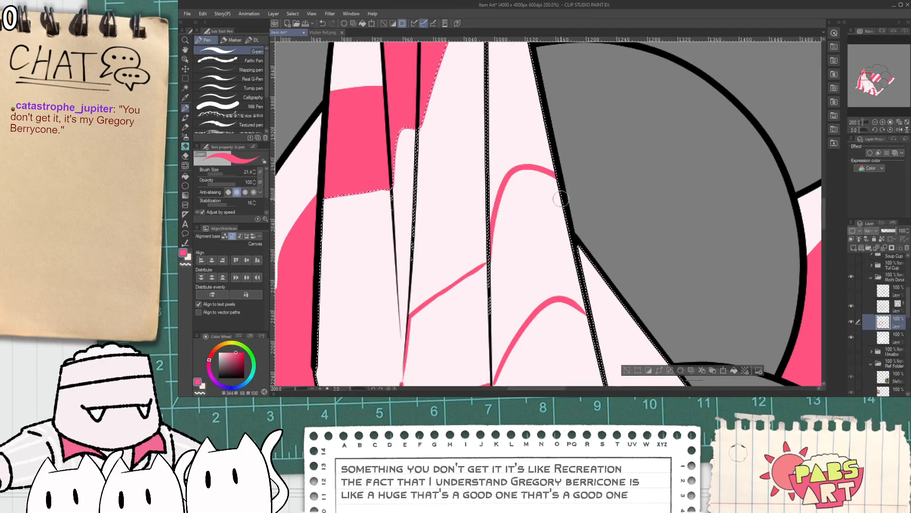
- Fill all the outlined sections of the second stripe with strong pink
key(g)
click(525, 220)
scroll(505, 280, down, 1)
click(465, 320)
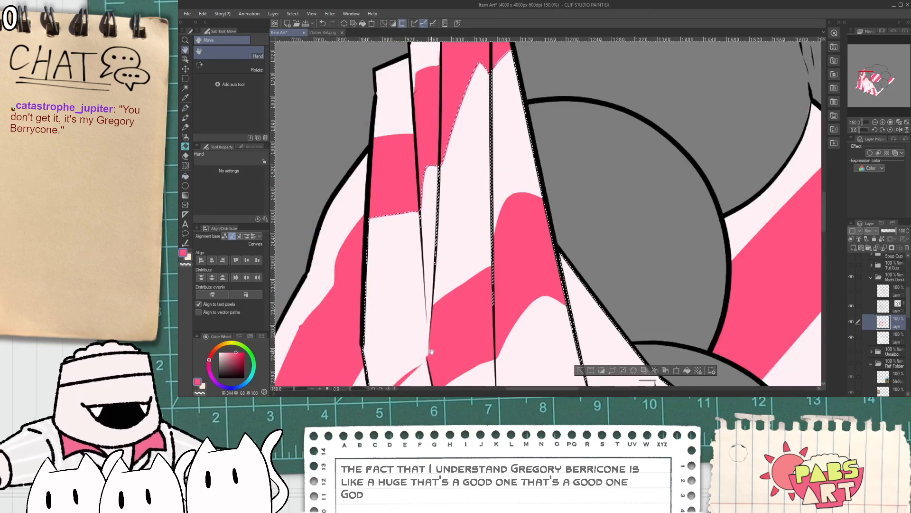
drag(433, 355, 507, 205)
click(498, 228)
- Smooth the second stripe's upper edge with the pen where the outermost pleat meets the next fold
scroll(497, 217, up, 3)
key(p)
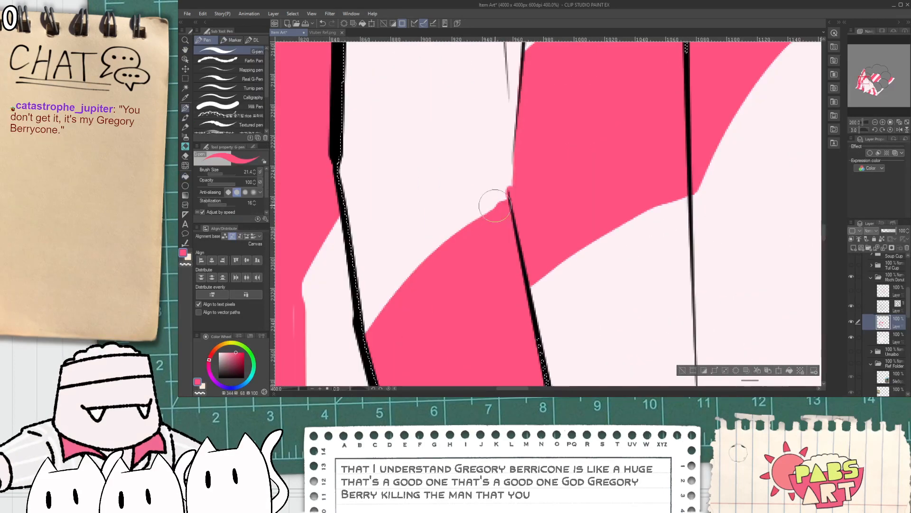
drag(433, 259, 547, 162)
scroll(506, 208, down, 2)
scroll(506, 206, down, 4)
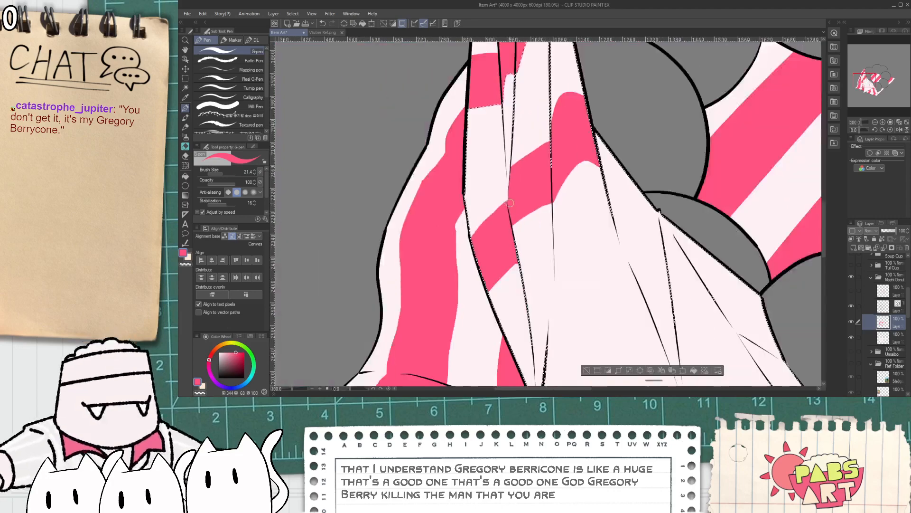
- Erase the second stripe's section on the outermost pleat
key(space)
drag(535, 266, 501, 238)
scroll(502, 237, up, 1)
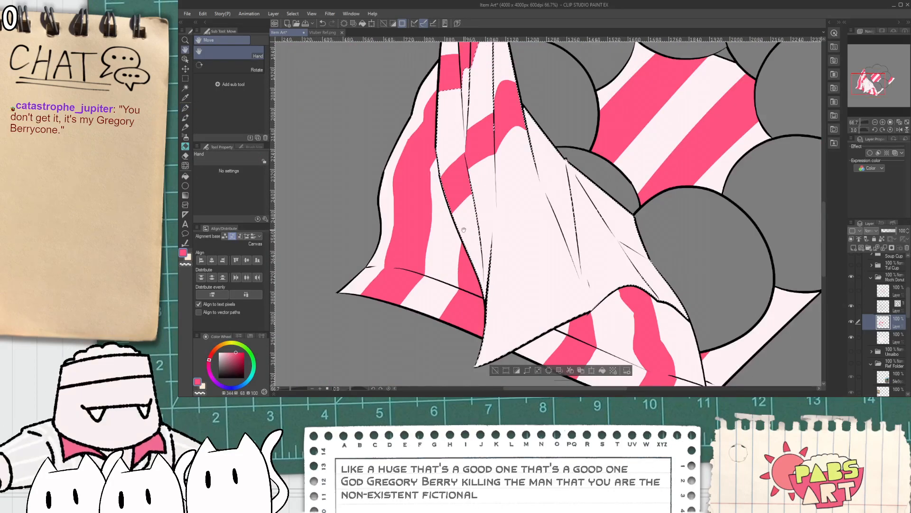
scroll(460, 220, up, 3)
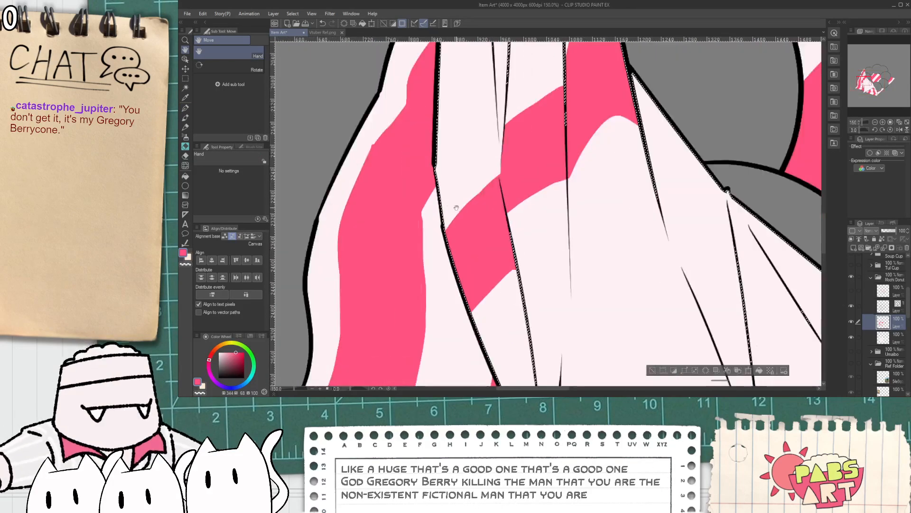
key(m)
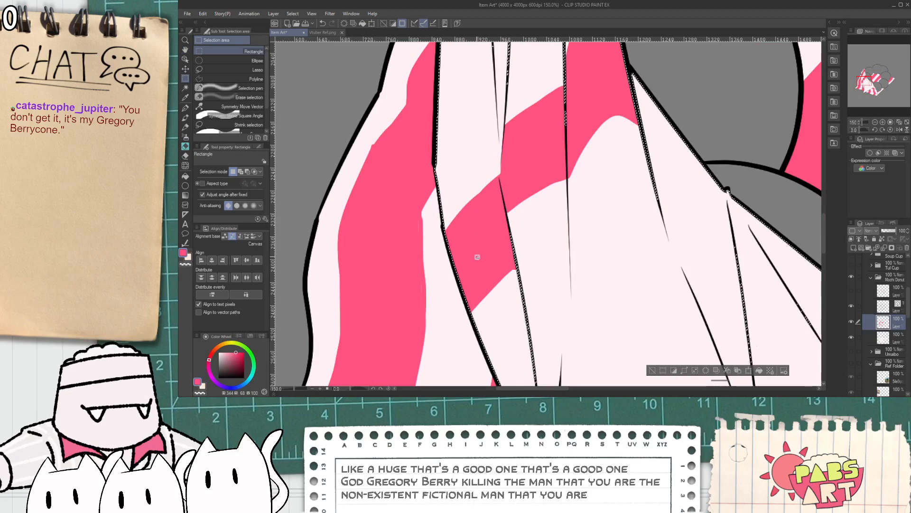
key(e)
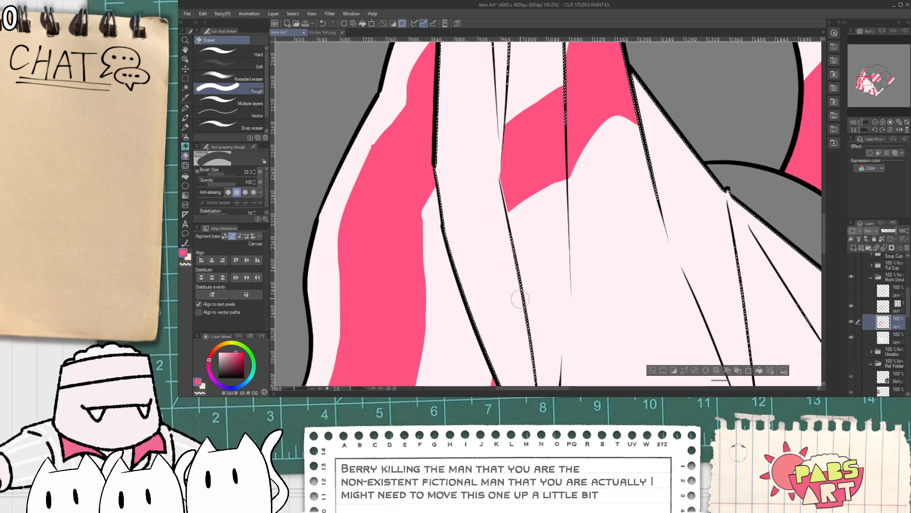
- Redraw the stripe's edges higher and flatter across the outermost pleat and fill the section with strong pink
key(p)
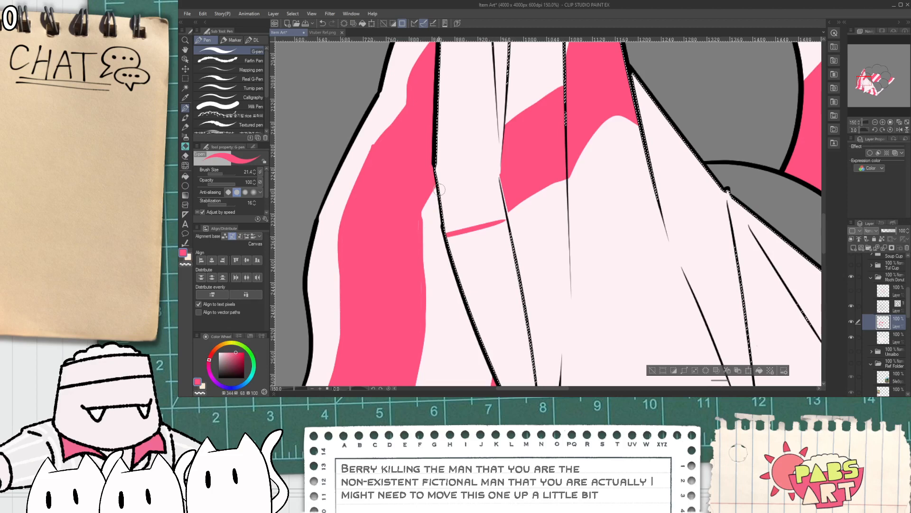
drag(437, 157, 502, 144)
key(g)
click(476, 173)
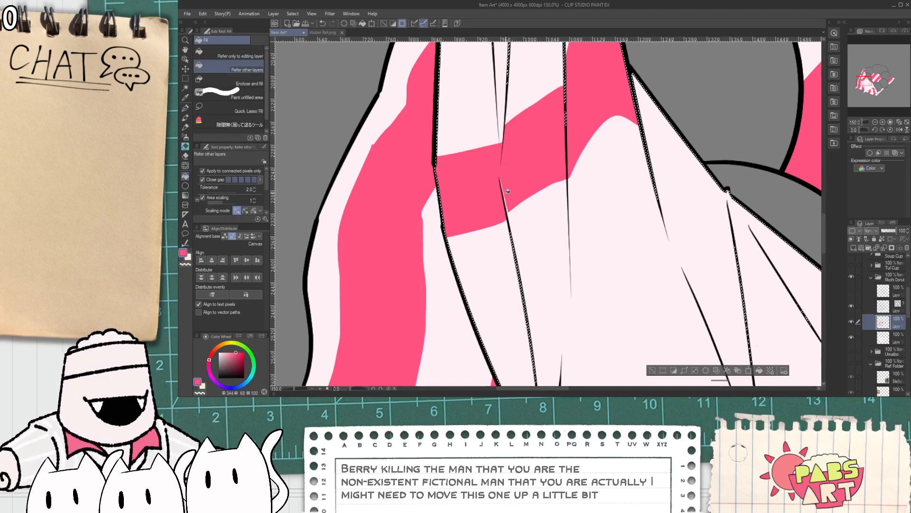
- Paint over the pale gap at the fold line where the redrawn section joins the rest of the stripe
scroll(508, 191, up, 5)
key(p)
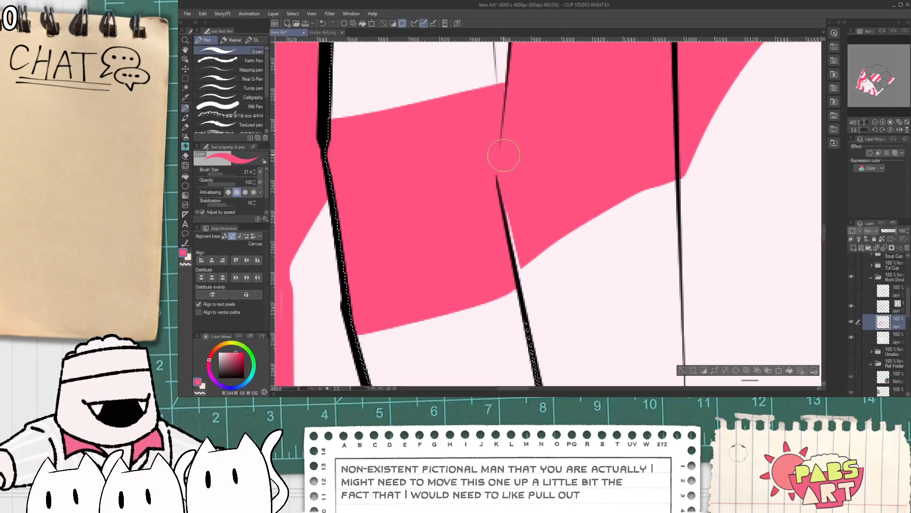
scroll(504, 155, down, 8)
- Draw the third stripe's short upper and lower edges across the outermost pleat below the second stripe
key(space)
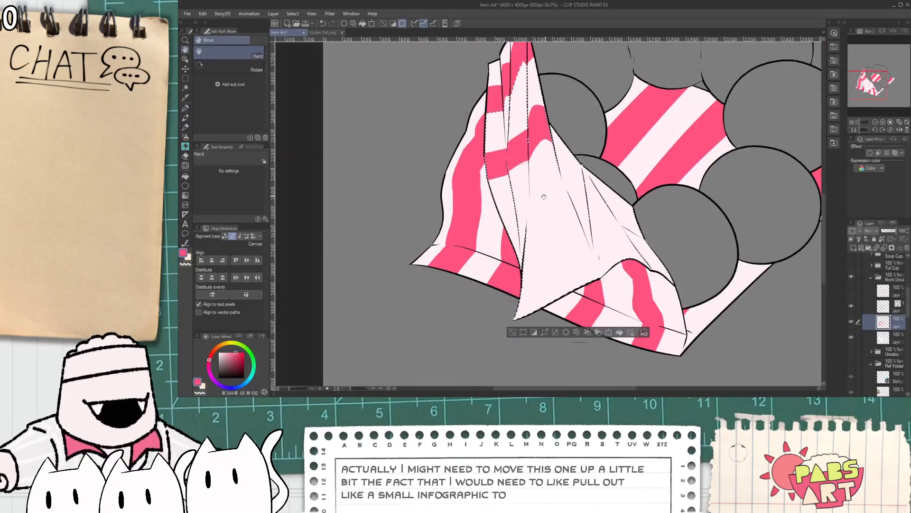
scroll(522, 265, up, 5)
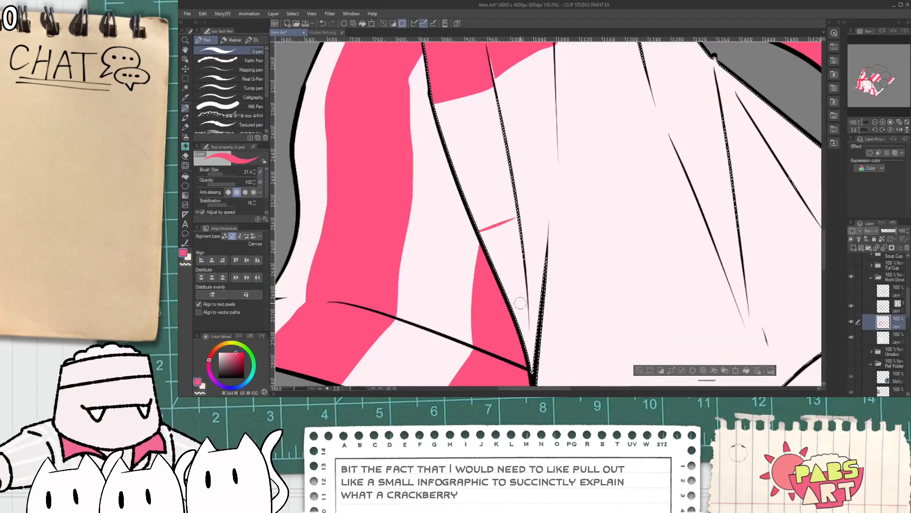
key(ctrl+z)
key(ctrl+z)
key(ctrl+z)
key(ctrl+z)
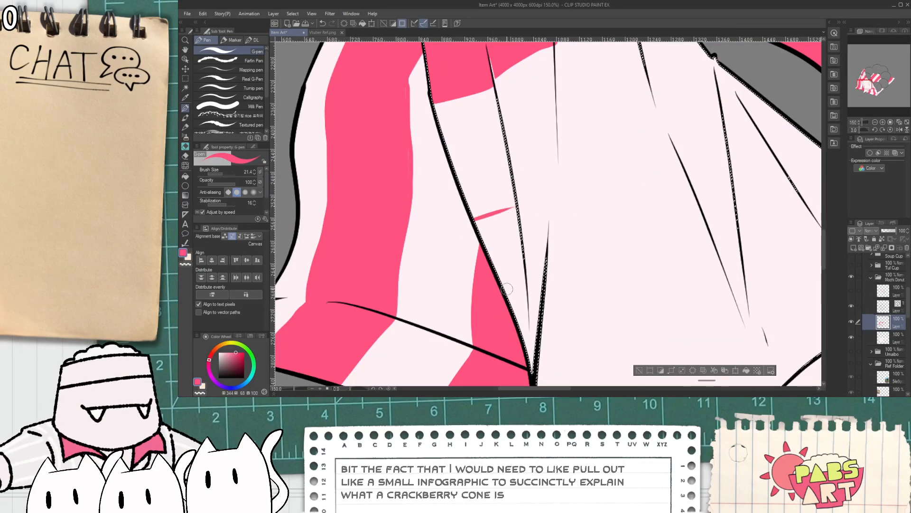
drag(505, 289, 514, 285)
drag(527, 243, 477, 241)
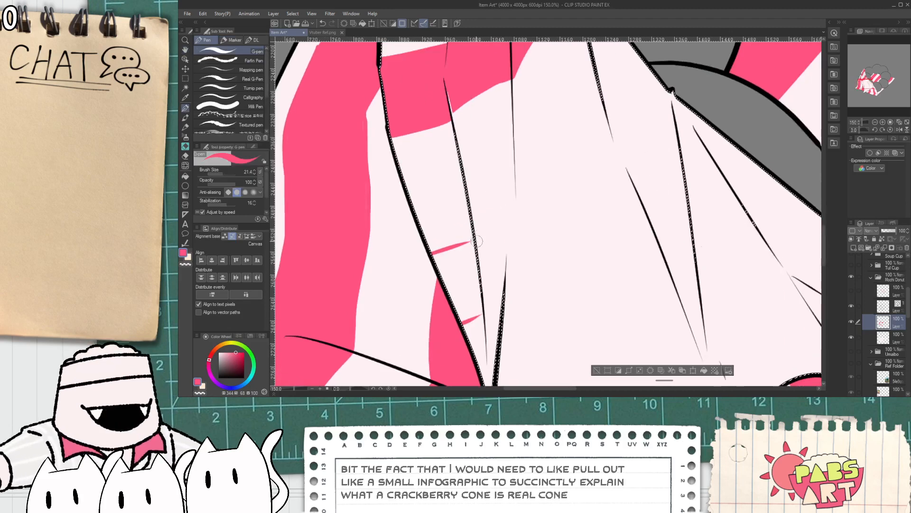
key(ctrl+z)
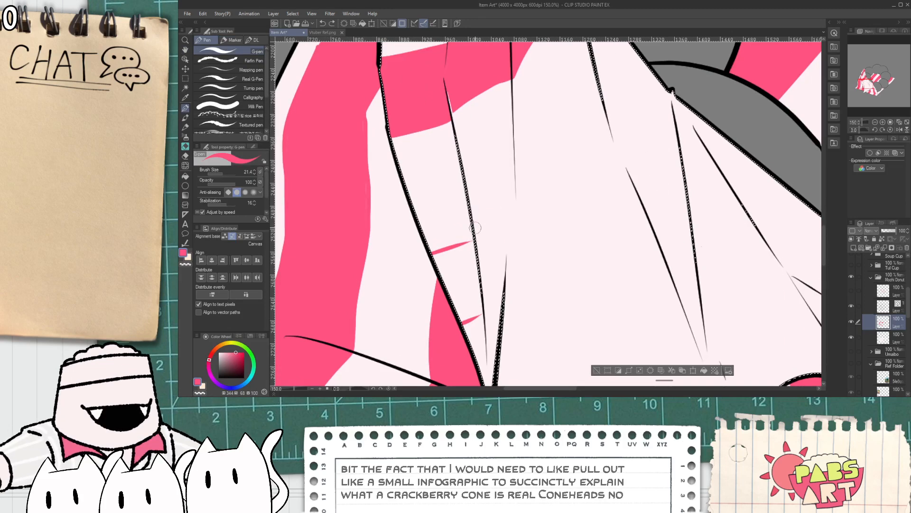
key(ctrl+z)
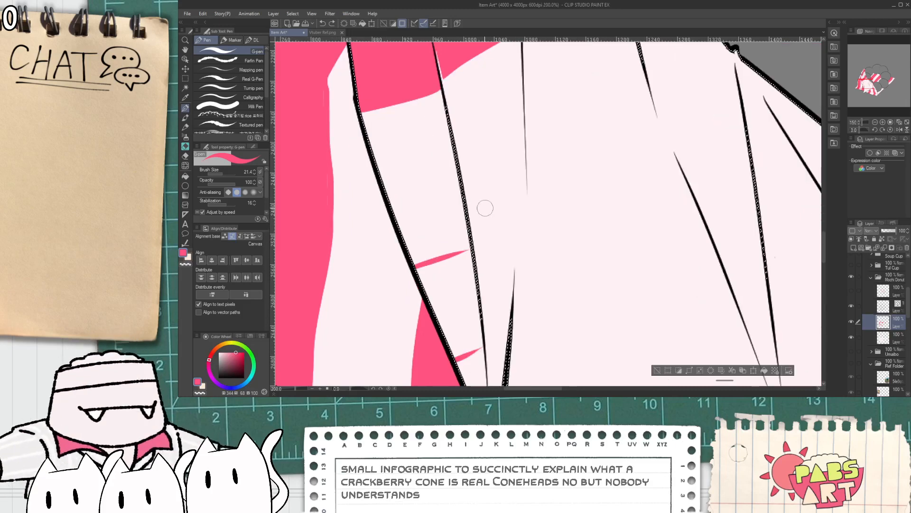
- Outline the third stripe on the next narrow pleat with two arched edges and a line along the fold
scroll(484, 207, up, 1)
mouse_move(471, 227)
mouse_down()
mouse_move(502, 135)
mouse_move(524, 163)
mouse_up()
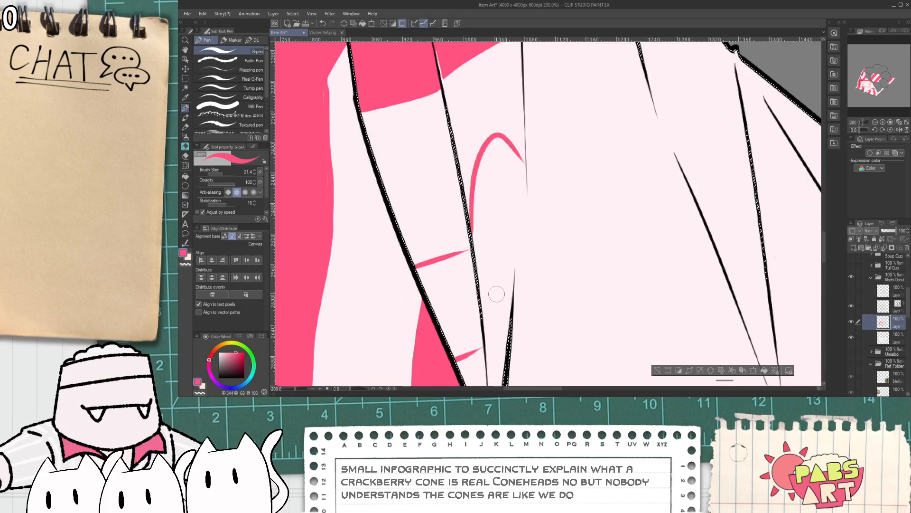
mouse_move(482, 283)
mouse_down()
mouse_move(509, 286)
mouse_move(512, 297)
mouse_move(522, 186)
mouse_up()
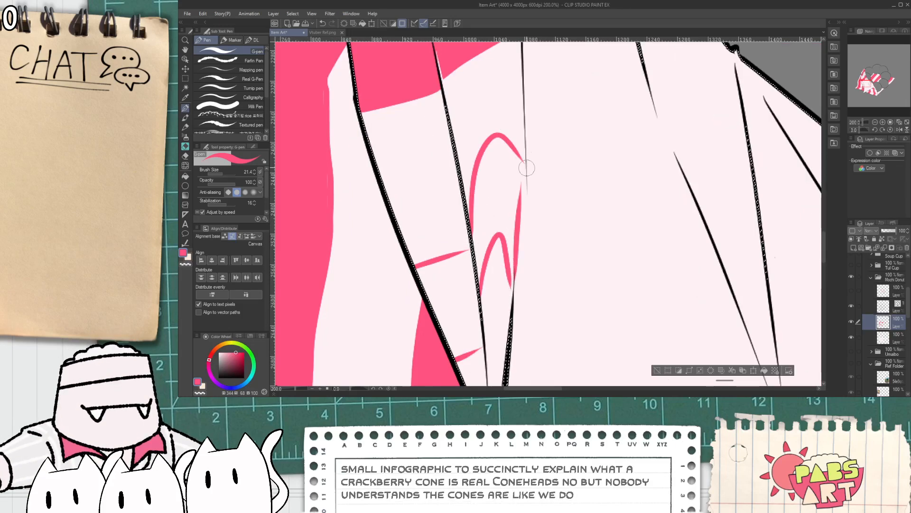
scroll(520, 228, down, 2)
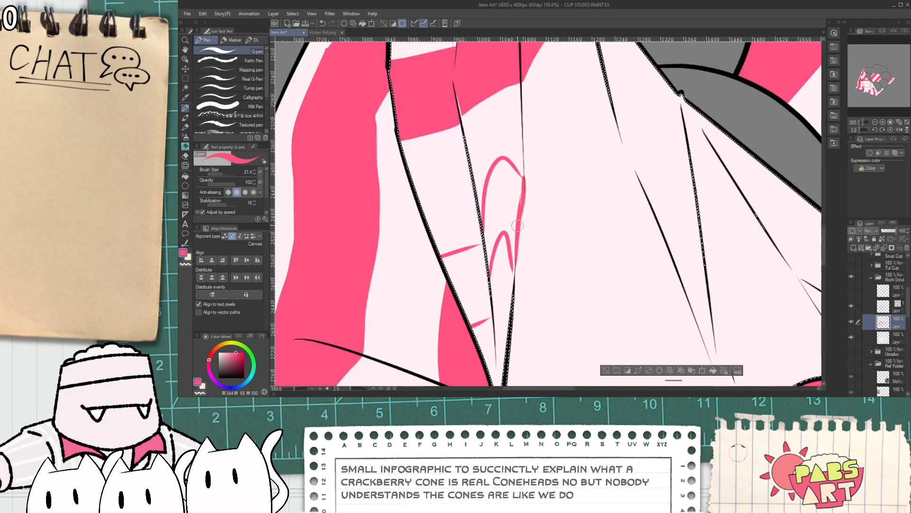
drag(542, 228, 517, 229)
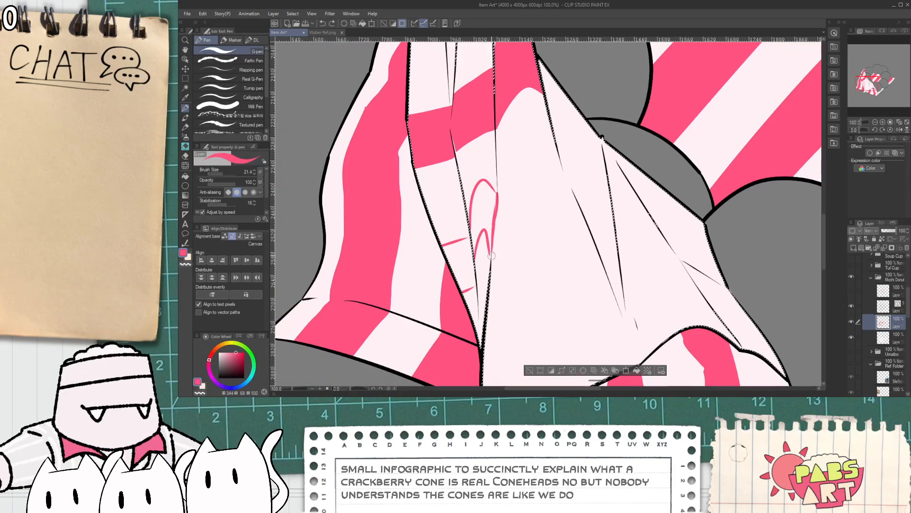
- Draw the third stripe's curved lower and upper edges across the wide middle panel
scroll(579, 217, up, 3)
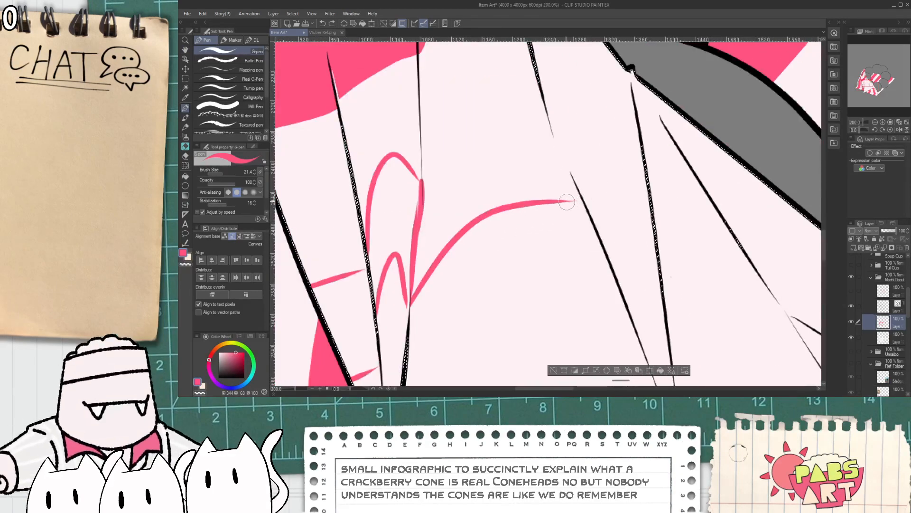
drag(583, 203, 567, 202)
mouse_move(421, 183)
mouse_down()
mouse_move(436, 166)
mouse_move(571, 171)
mouse_move(532, 199)
mouse_up()
key(ctrl+z)
scroll(533, 200, down, 5)
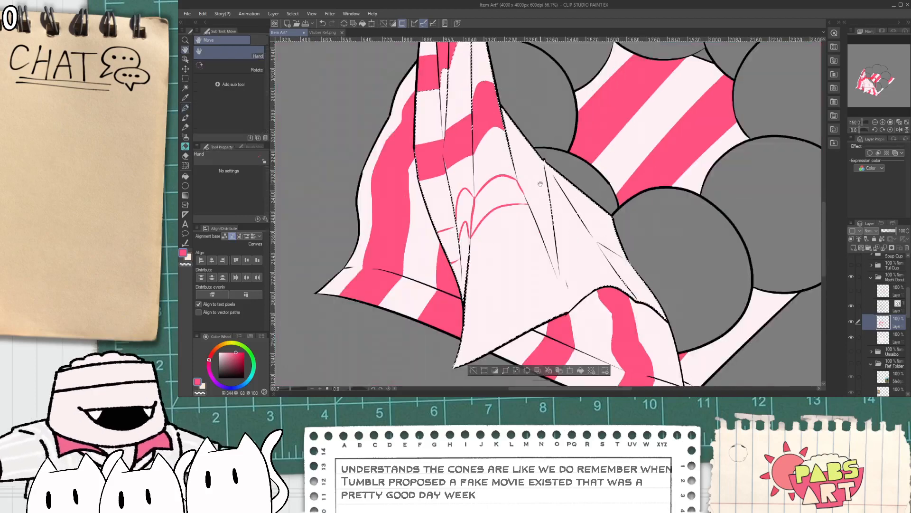
- Extend the third stripe's edges past the middle panel's fold up towards the cloth's outer edge
scroll(497, 193, up, 3)
scroll(496, 193, up, 2)
key(p)
drag(501, 183, 550, 138)
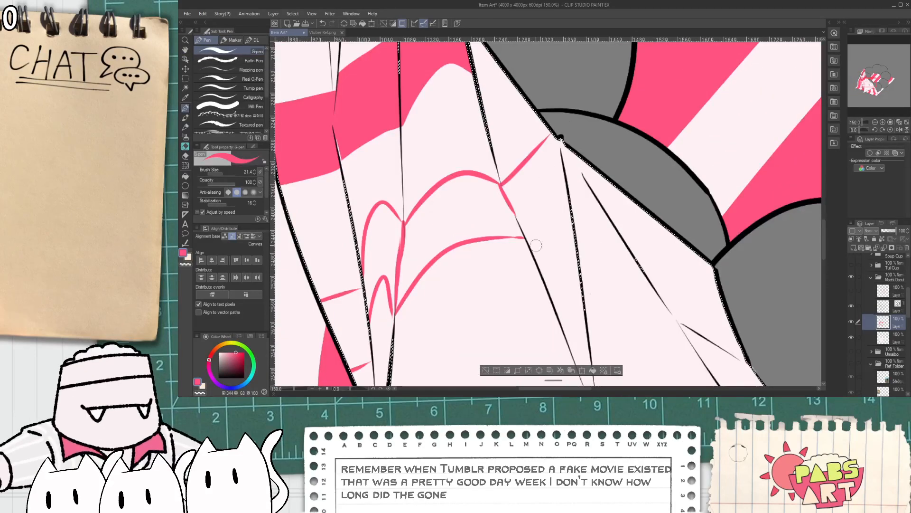
drag(525, 237, 566, 202)
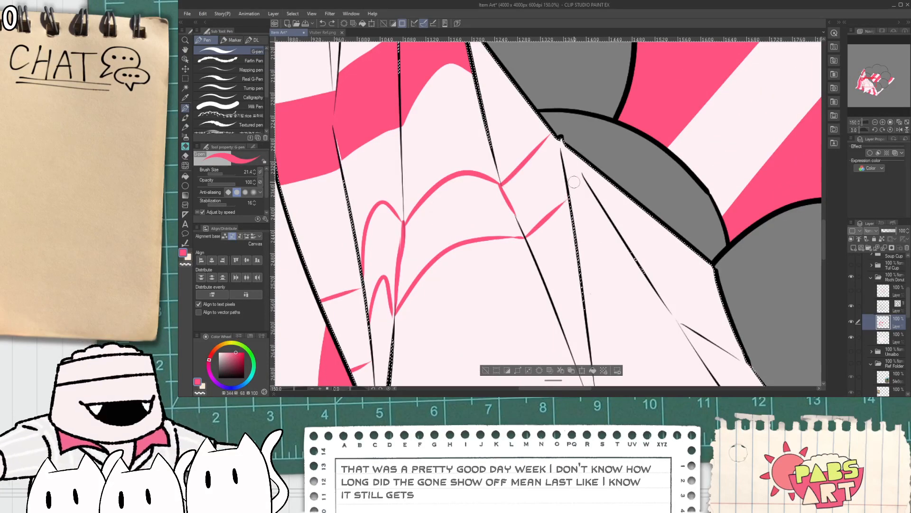
- Fill the outlined sections of the third stripe with strong pink
key(g)
click(550, 188)
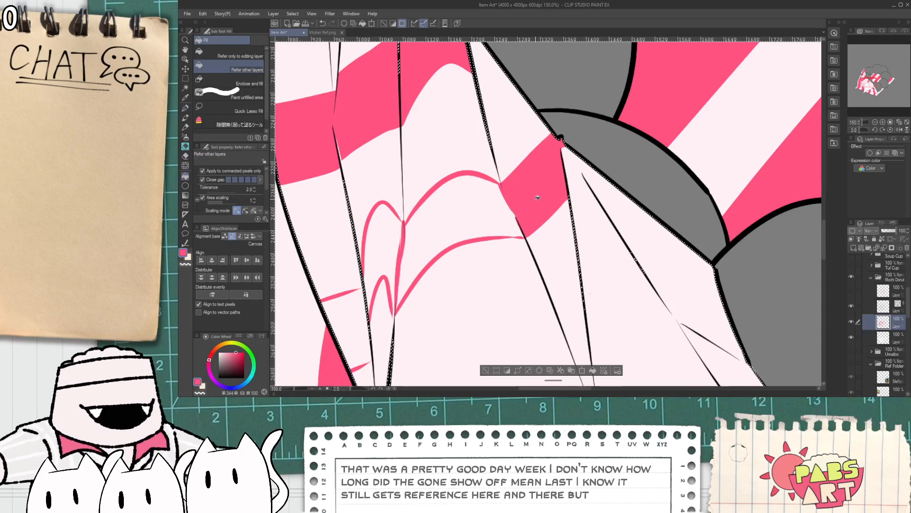
scroll(475, 229, down, 3)
scroll(476, 230, down, 1)
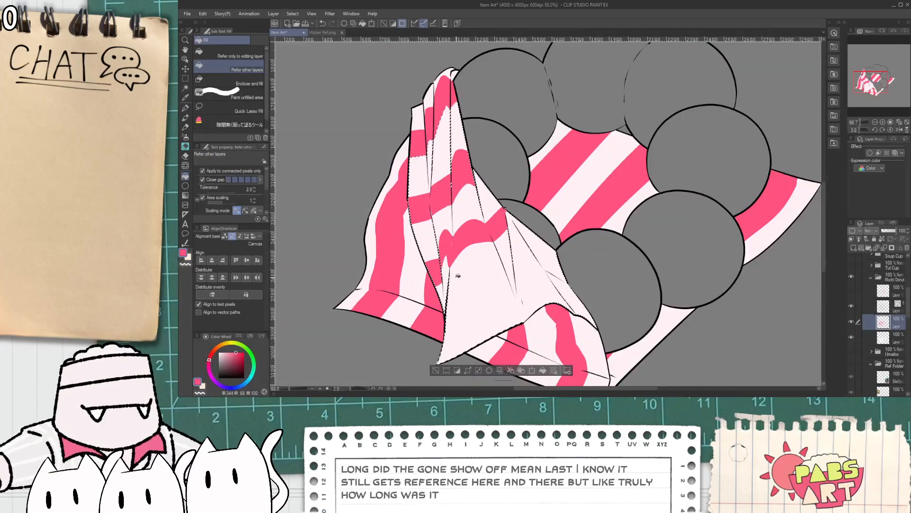
key(h)
drag(460, 285, 457, 258)
key(p)
scroll(439, 302, up, 3)
drag(431, 308, 480, 225)
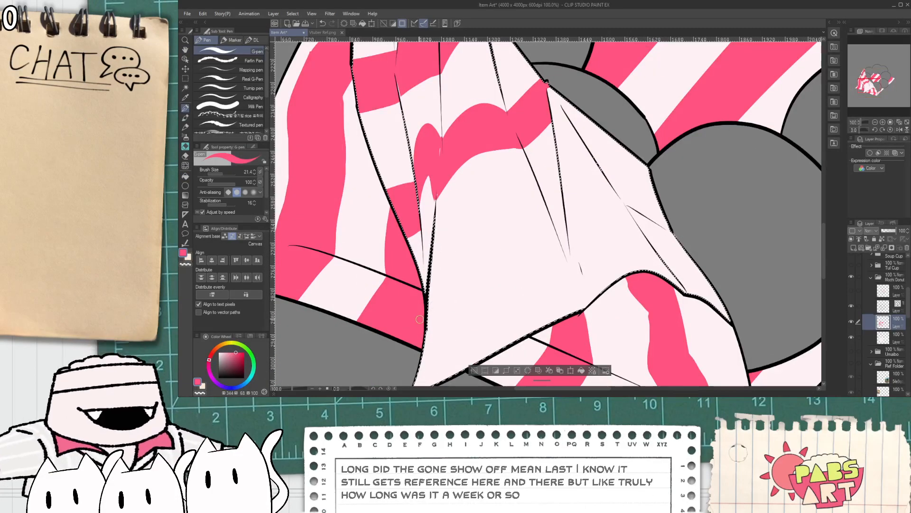
scroll(480, 226, down, 3)
scroll(496, 205, up, 3)
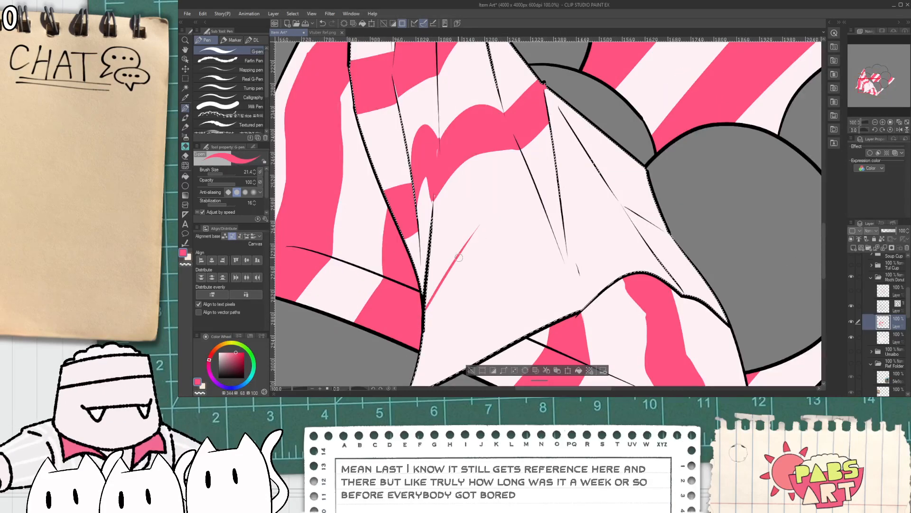
scroll(438, 157, down, 4)
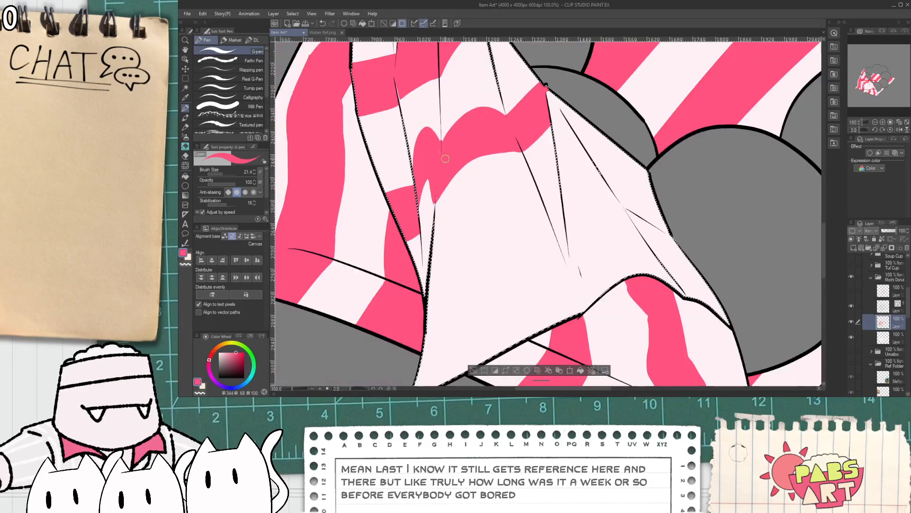
- Draw the fourth stripe's upper edge as a curve from the narrow fold across the wide middle panel
key(h)
drag(454, 214, 478, 238)
key(p)
scroll(477, 238, up, 3)
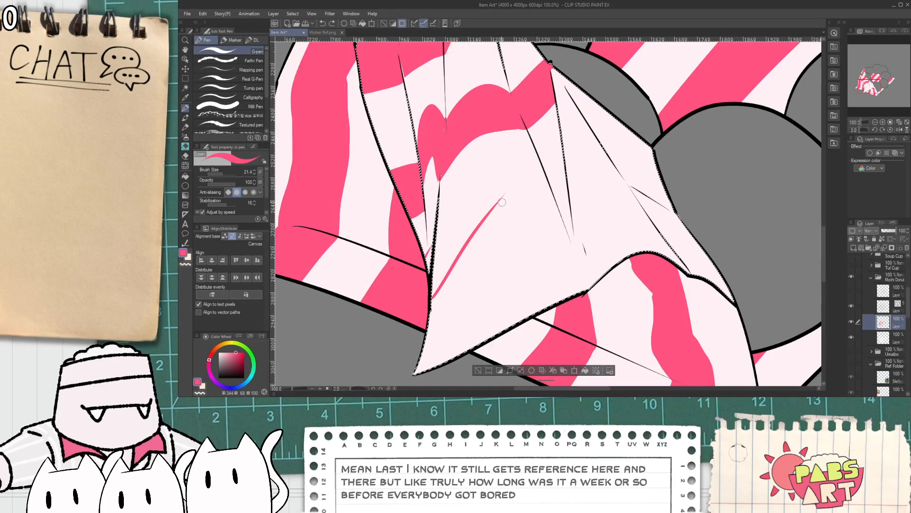
key(ctrl+z)
drag(457, 245, 553, 203)
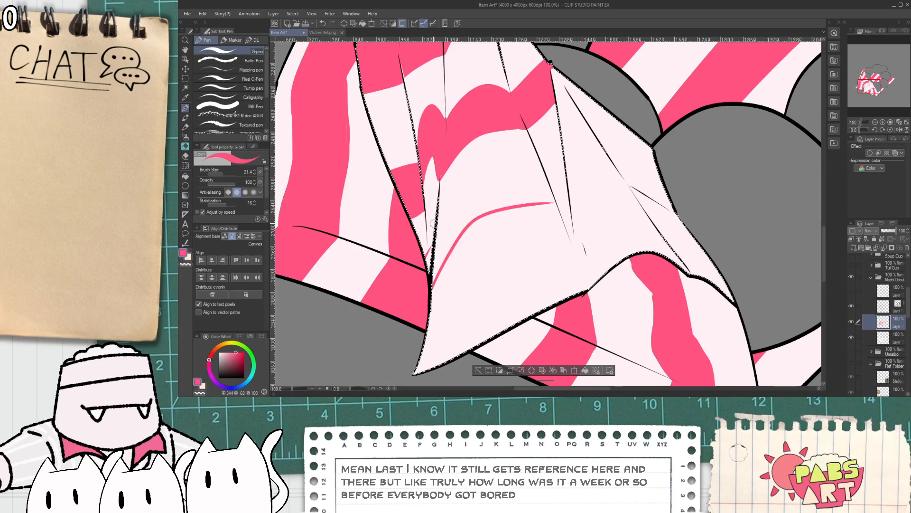
key(ctrl+z)
scroll(554, 151, down, 3)
- Trim the third stripe's lower edge on the middle panel into a rounder arch and tidy its edges with the Hard eraser
key(e)
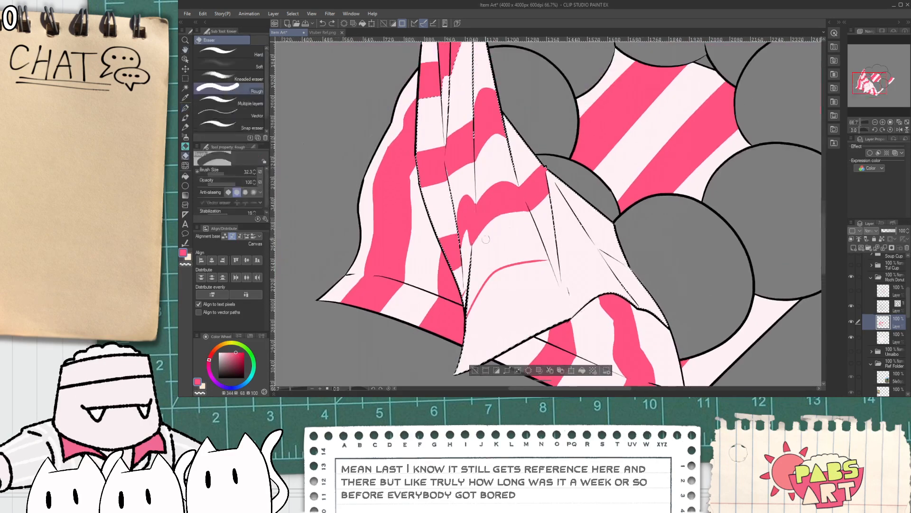
scroll(463, 266, up, 3)
drag(464, 246, 557, 190)
key(ctrl+z)
mouse_move(465, 247)
mouse_down()
mouse_move(519, 189)
mouse_move(567, 202)
mouse_move(525, 198)
mouse_up()
scroll(532, 201, up, 1)
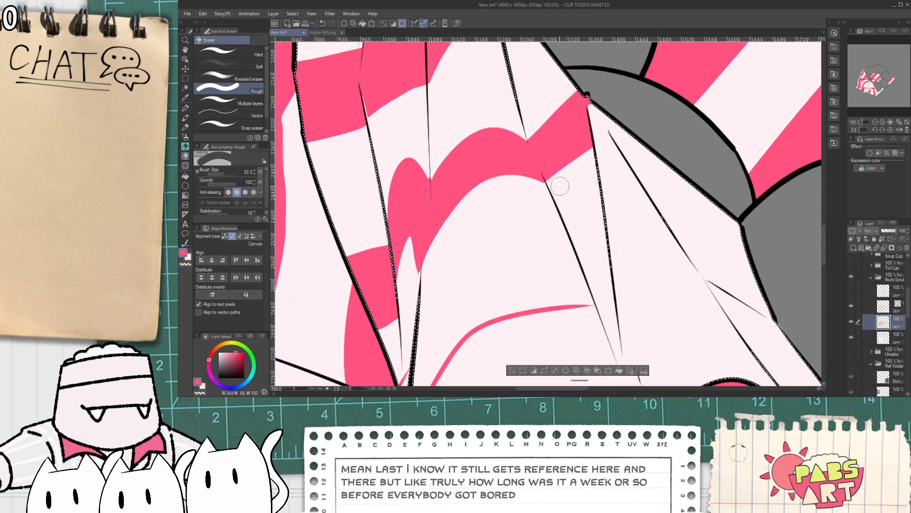
click(249, 53)
scroll(392, 304, up, 1)
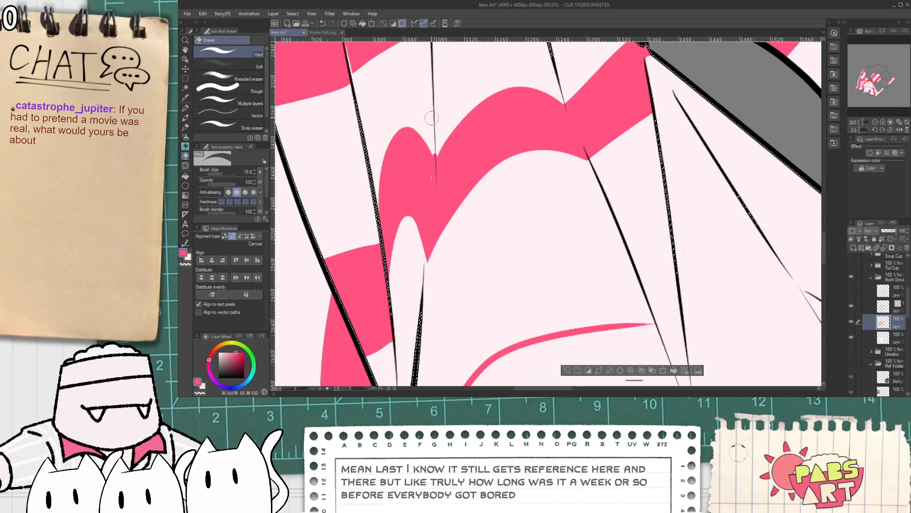
scroll(435, 169, down, 4)
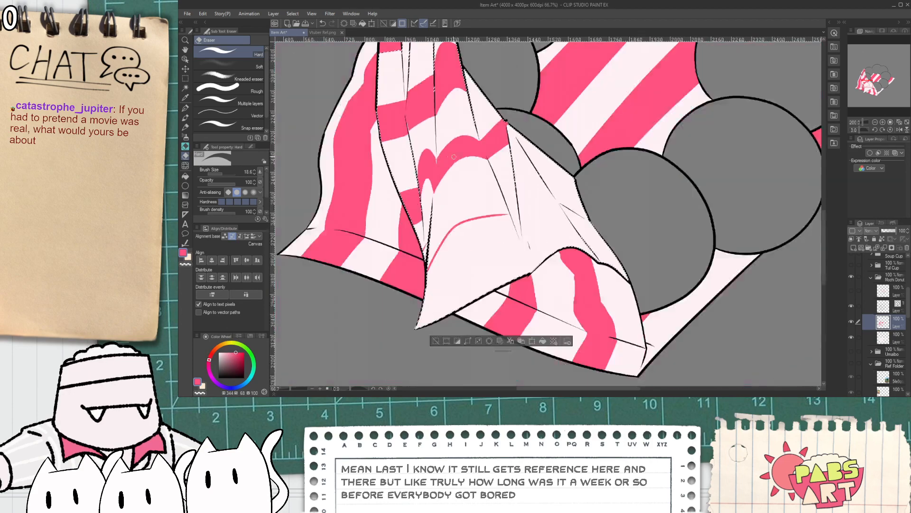
- Complete the fourth stripe's outline across the middle panel, narrow fold and outer panels, and fill it with strong pink
drag(463, 202, 465, 227)
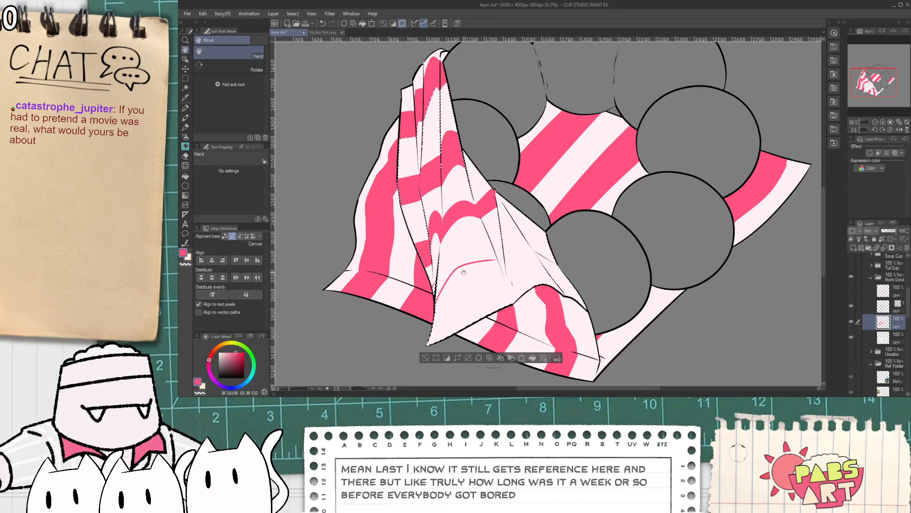
key(p)
scroll(464, 273, up, 2)
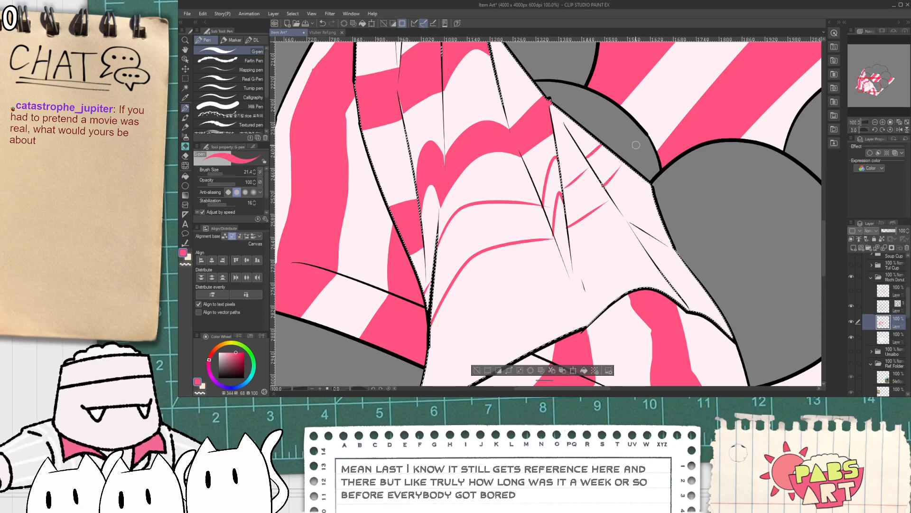
key(g)
click(604, 175)
key(p)
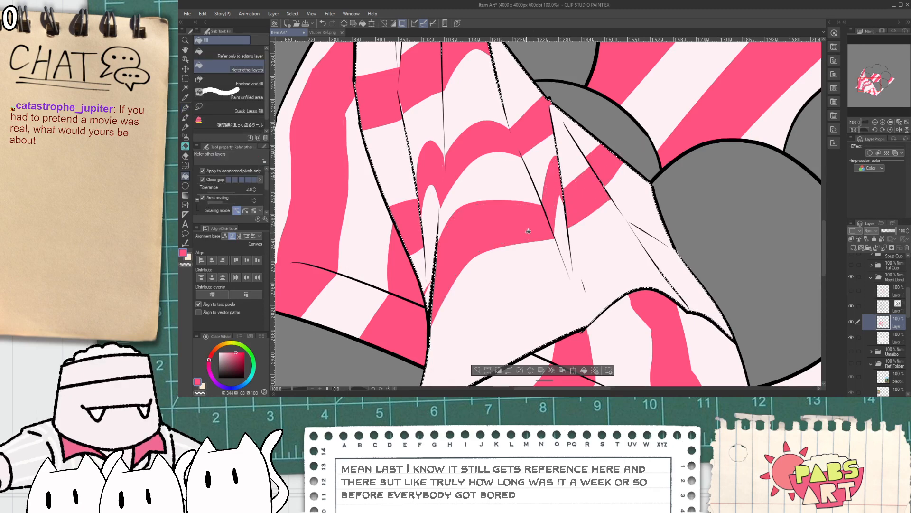
- Fill the fourth stripe's small sliver in the narrow tip where the pleats meet and tidy it with the Hard eraser
scroll(557, 191, down, 5)
scroll(488, 240, up, 3)
scroll(487, 239, up, 2)
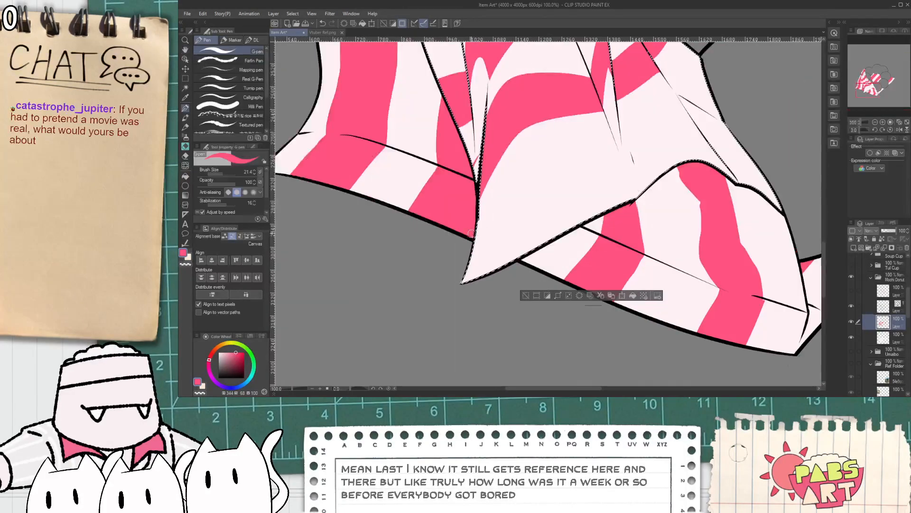
scroll(480, 200, down, 2)
scroll(483, 192, up, 2)
scroll(484, 192, down, 5)
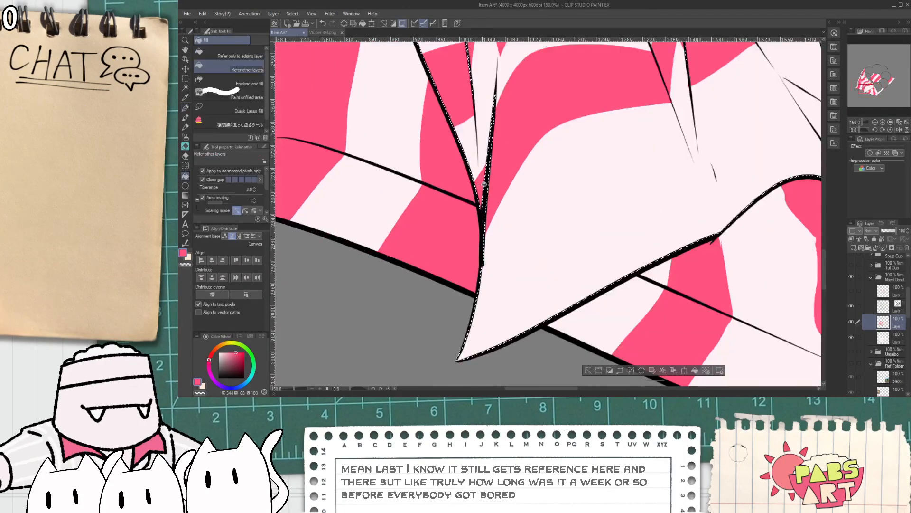
key(h)
scroll(484, 193, up, 2)
scroll(485, 193, up, 3)
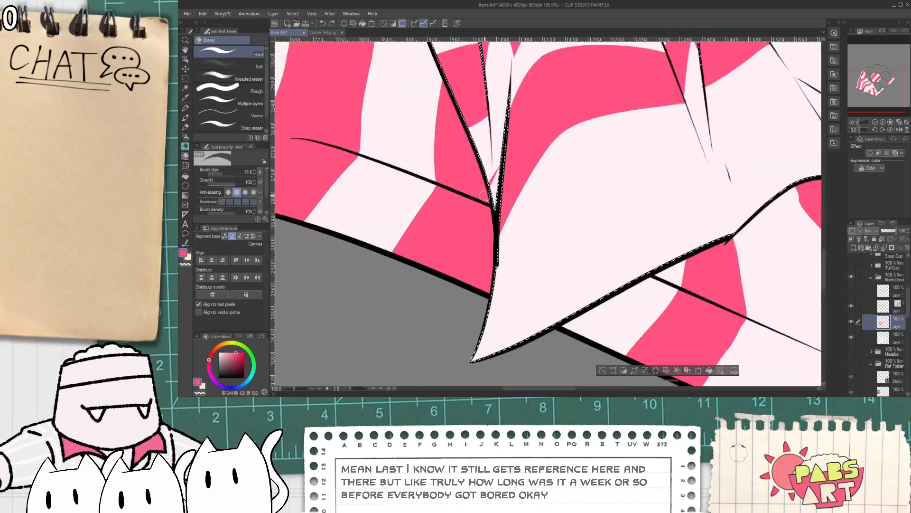
- Draw a slanting pink edge line for the next stripe across the folded corner below the fourth stripe
scroll(541, 208, down, 3)
scroll(541, 208, up, 1)
drag(541, 208, 513, 226)
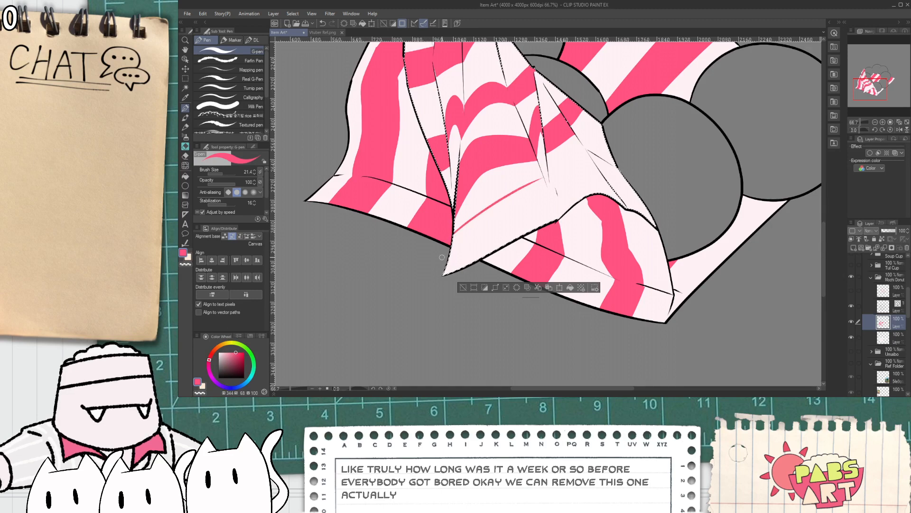
- Switch to the Liquify tool and set its brush size to 193 for work on the draped corner's stripes
scroll(535, 197, down, 3)
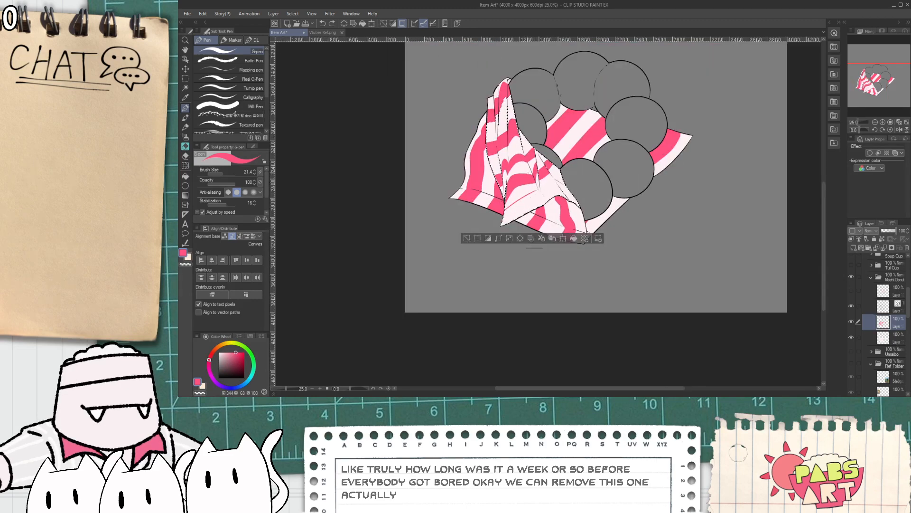
scroll(536, 197, up, 2)
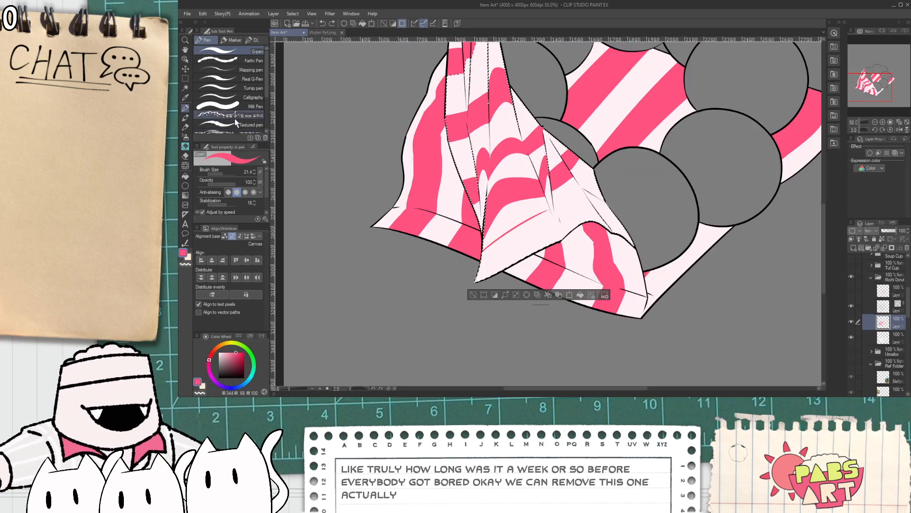
click(186, 165)
click(235, 172)
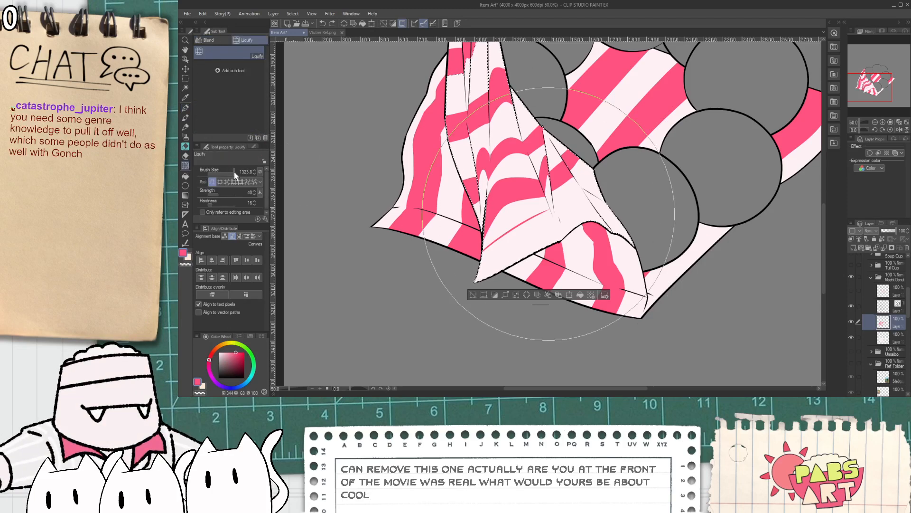
drag(235, 171, 232, 172)
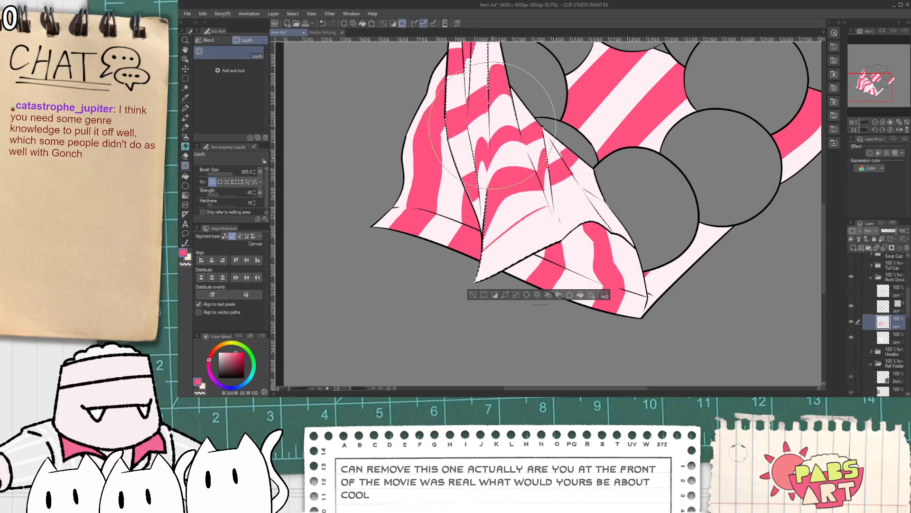
scroll(459, 124, down, 2)
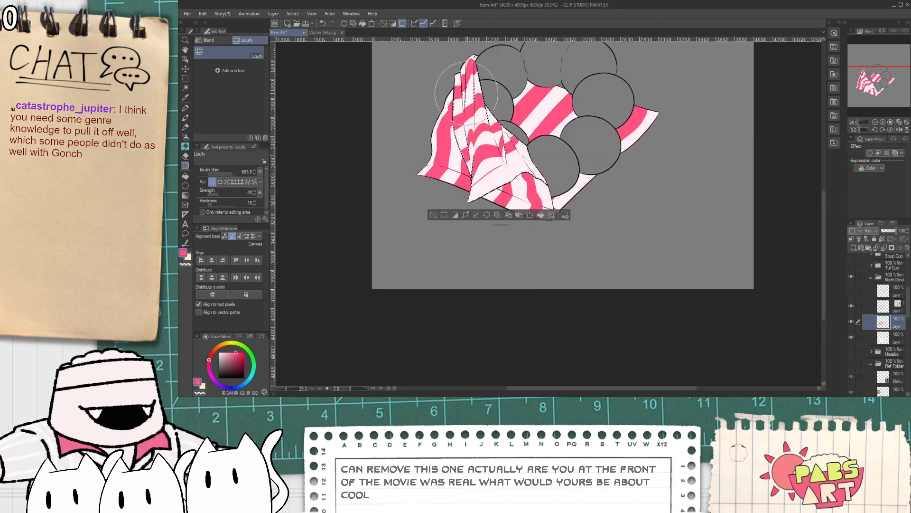
scroll(464, 90, up, 2)
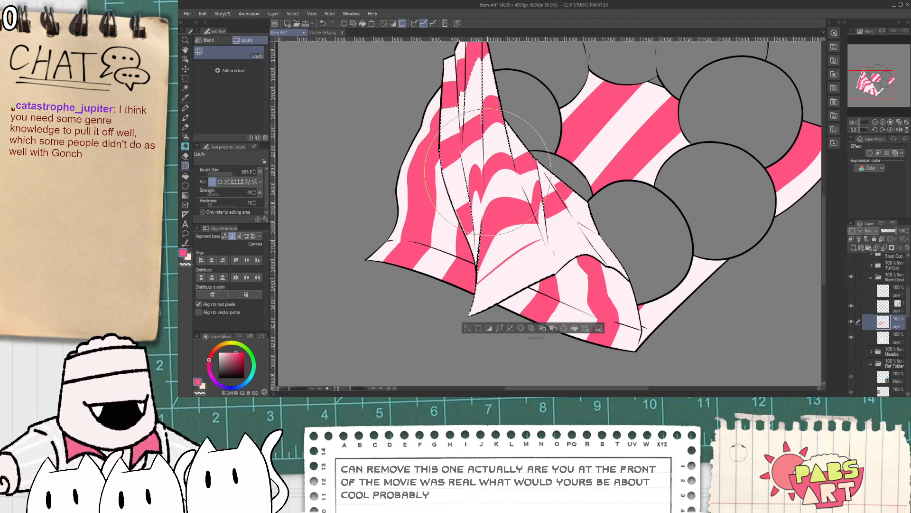
drag(231, 173, 228, 174)
click(230, 175)
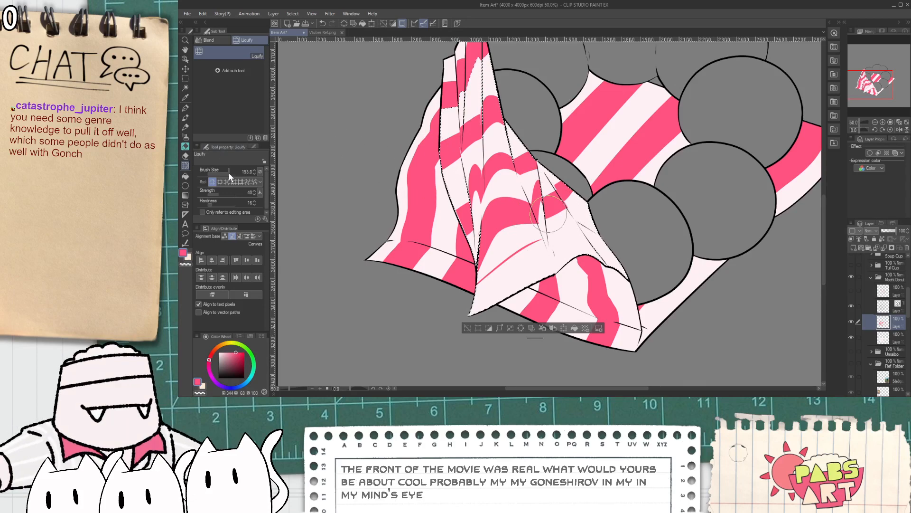
scroll(474, 183, up, 5)
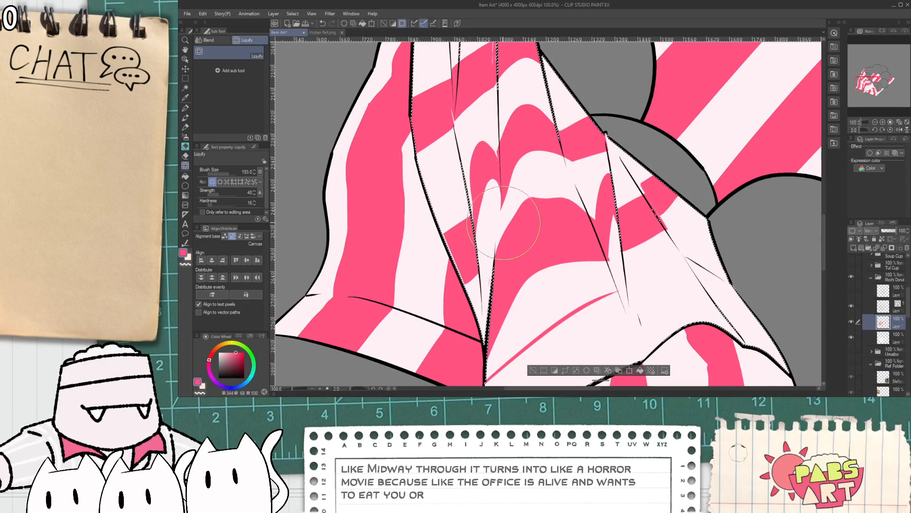
- Smooth the upper edge of the fourth stripe's arch on the middle panel with the Hard eraser
key(space)
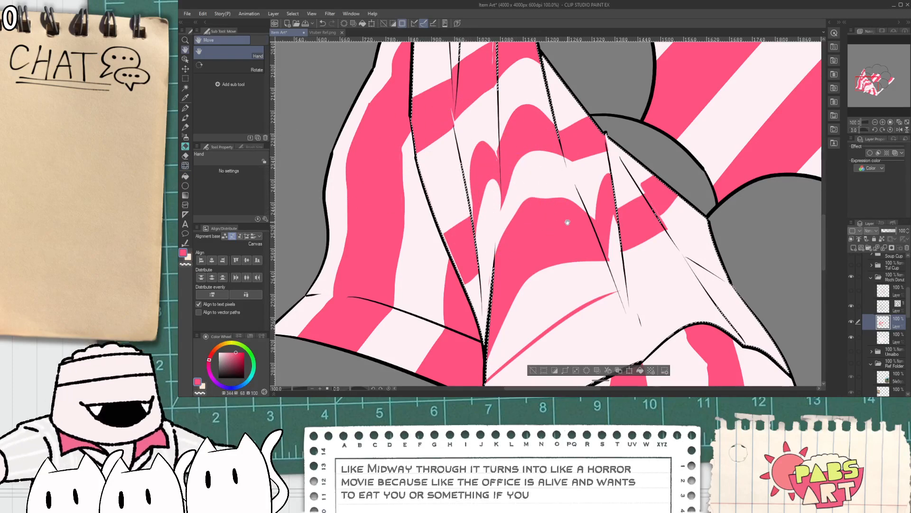
drag(567, 222, 491, 208)
key(e)
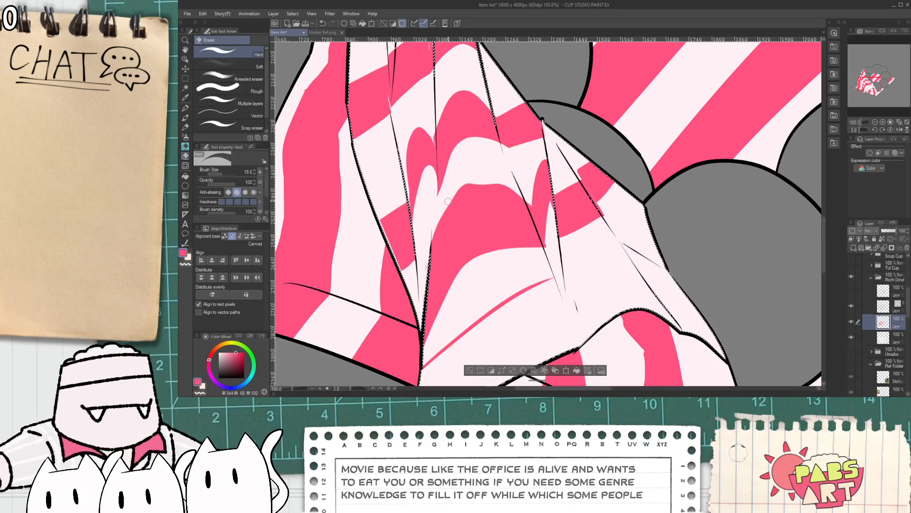
scroll(448, 202, up, 5)
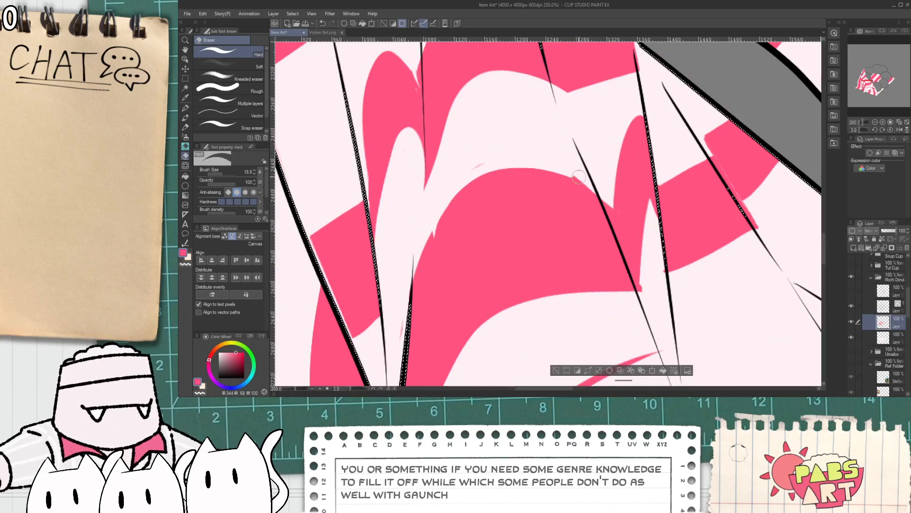
key(ctrl+z)
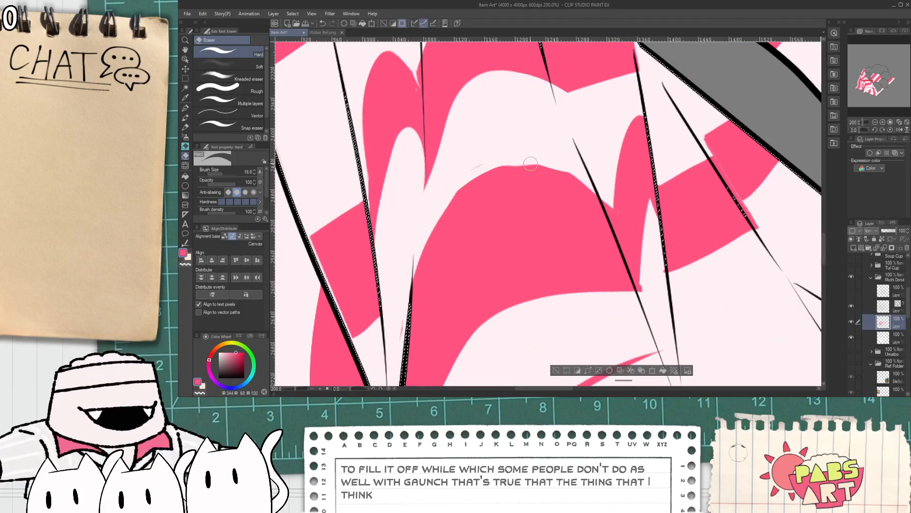
drag(480, 171, 555, 163)
drag(446, 197, 465, 179)
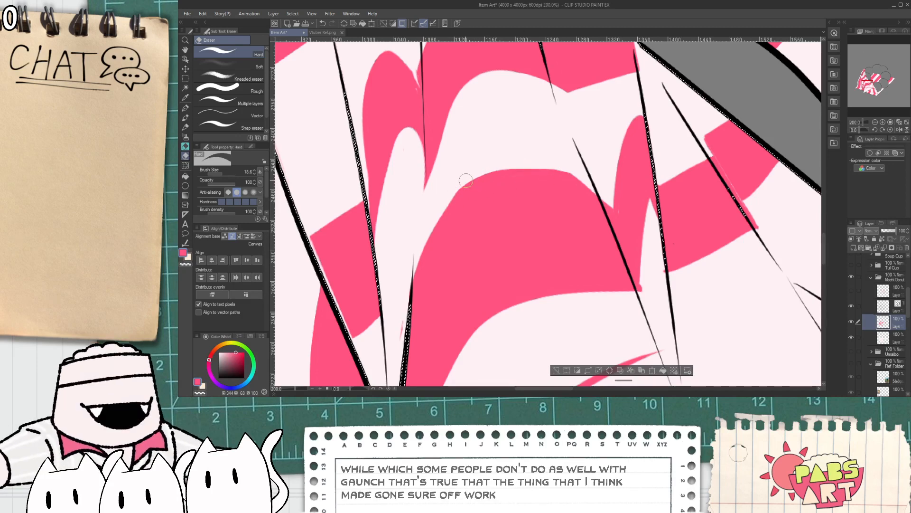
- Tidy the third stripe's lower edge from the middle panel's arch toward the outer fold with the Hard eraser
mouse_move(450, 121)
mouse_down()
mouse_move(431, 191)
mouse_move(458, 107)
mouse_up()
scroll(468, 116, down, 2)
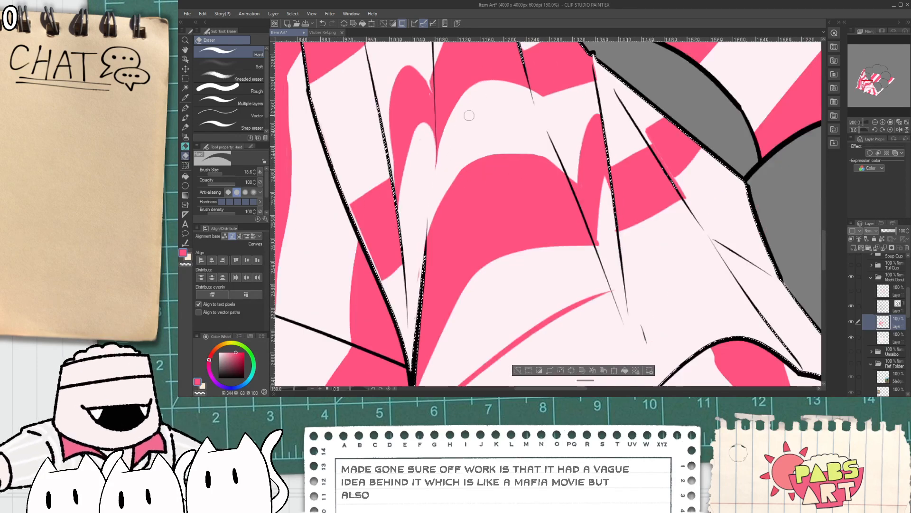
mouse_move(516, 105)
mouse_down()
mouse_move(481, 165)
mouse_move(491, 149)
mouse_move(557, 143)
mouse_move(463, 160)
mouse_move(571, 124)
mouse_up()
scroll(482, 164, up, 2)
key(e)
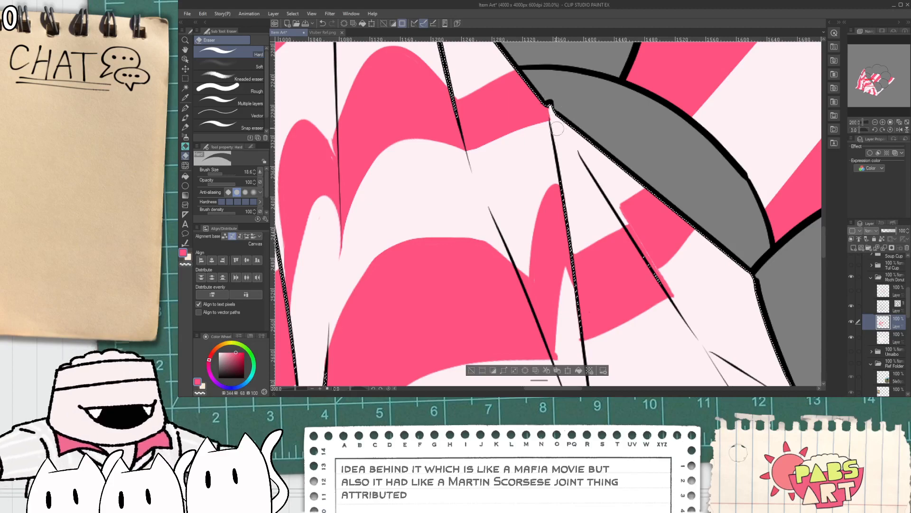
scroll(556, 123, down, 5)
scroll(522, 142, up, 3)
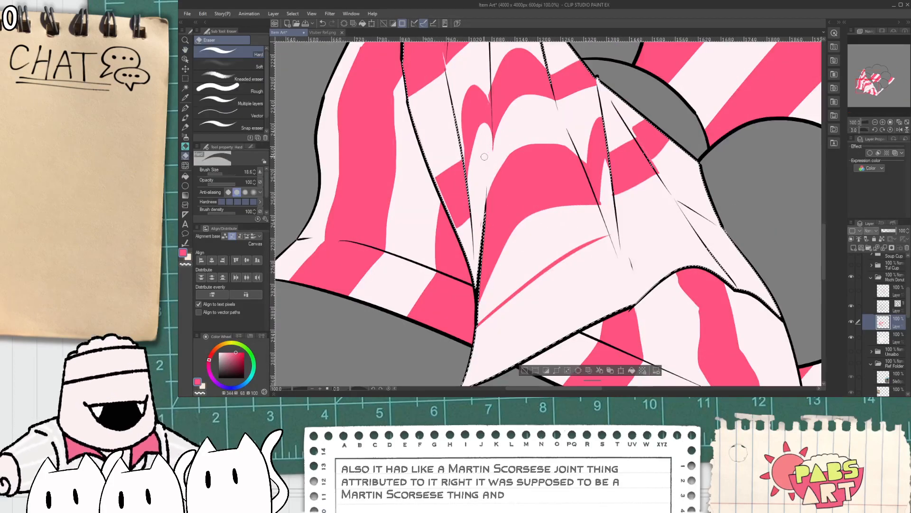
- Extend the third stripe's small hump outward to the neighbouring fold line with a curved G-pen edge and fill the gap with strong pink
scroll(494, 171, up, 2)
key(p)
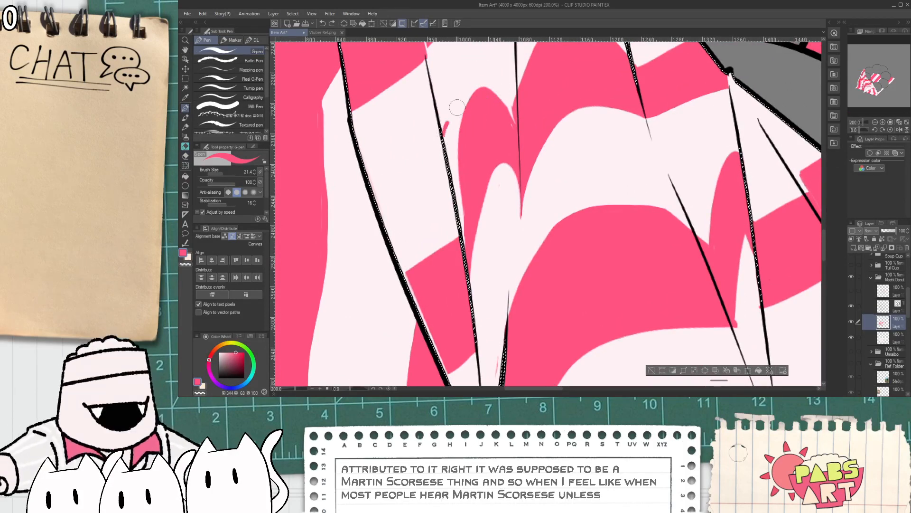
drag(457, 108, 476, 102)
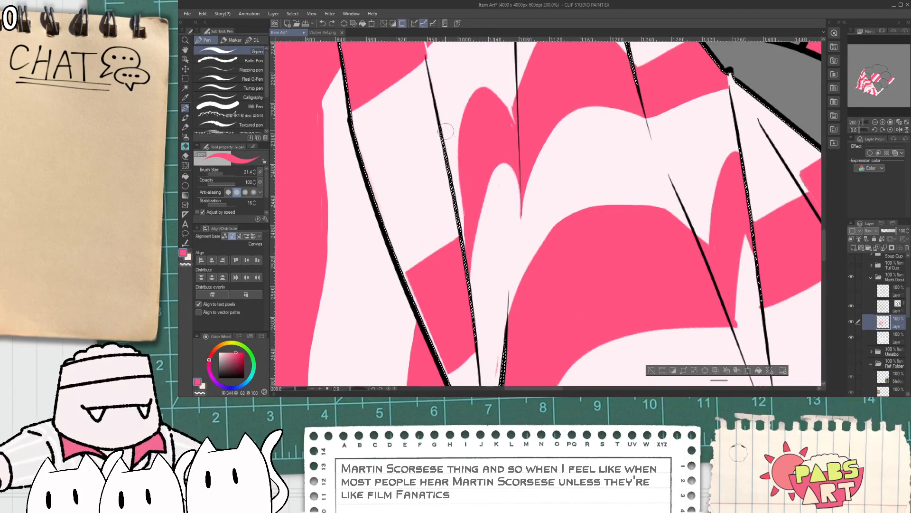
drag(445, 138, 481, 89)
key(g)
click(452, 154)
key(p)
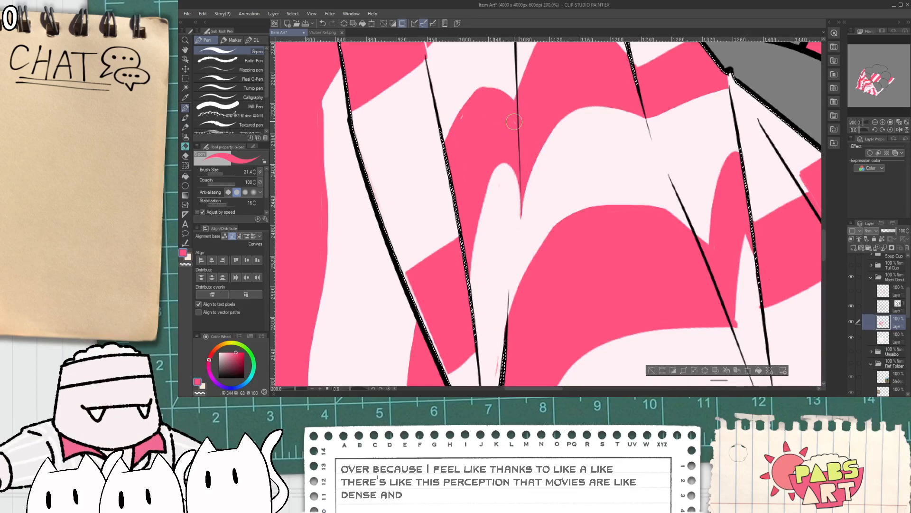
- Erase the slanting pink edge line below the fourth stripe with the Hard eraser
scroll(472, 131, down, 4)
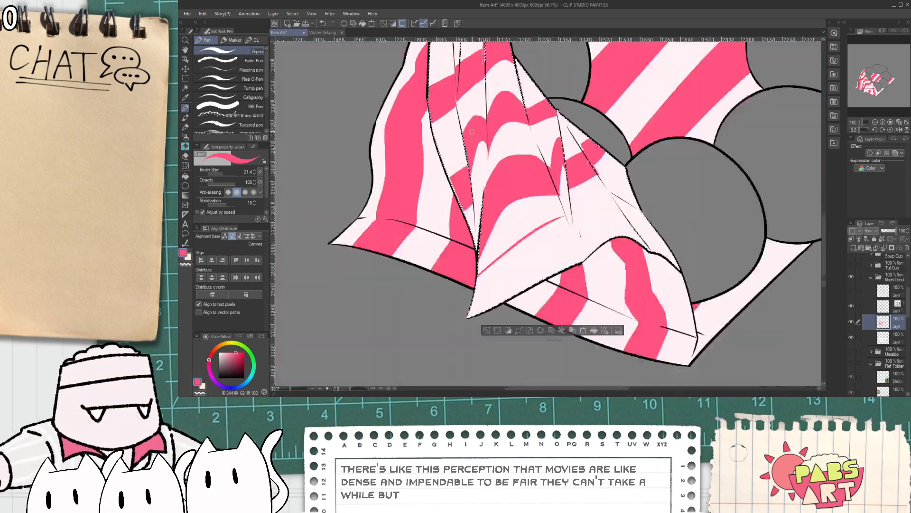
scroll(473, 131, down, 3)
key(space)
drag(501, 145, 492, 154)
scroll(492, 154, up, 3)
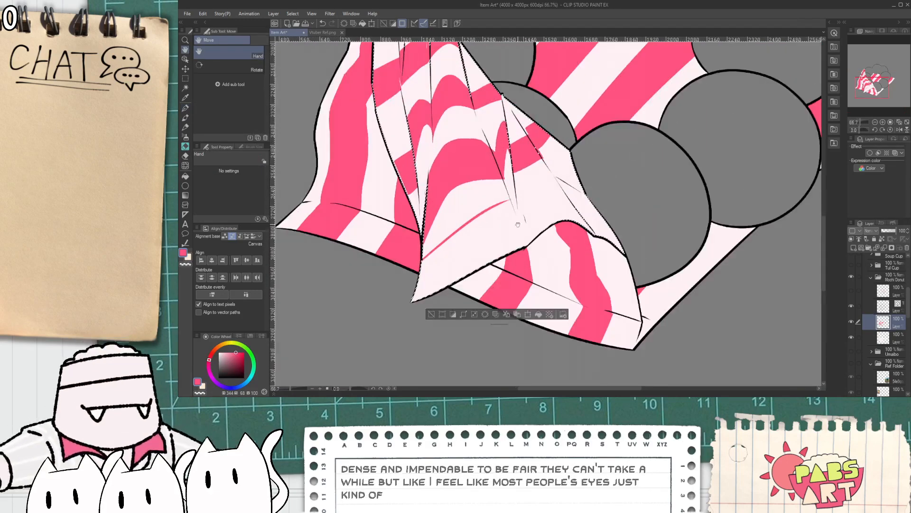
scroll(441, 253, up, 2)
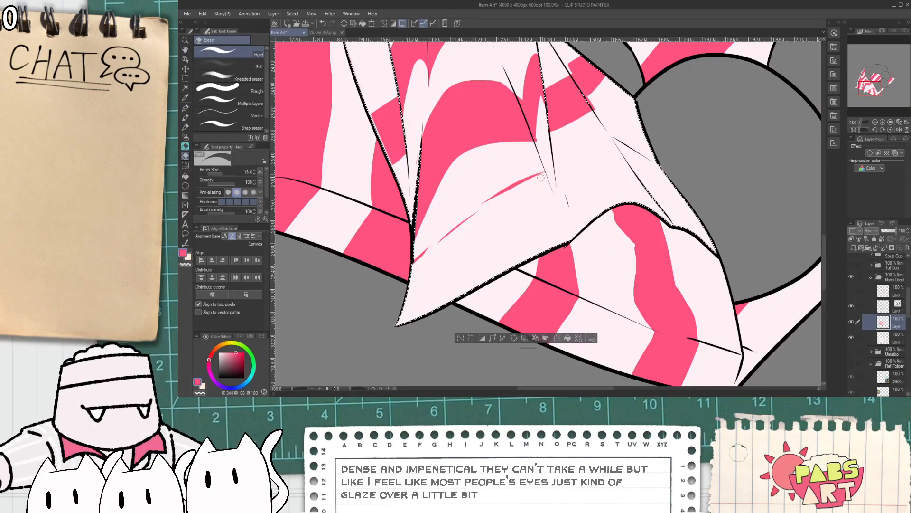
drag(541, 178, 527, 181)
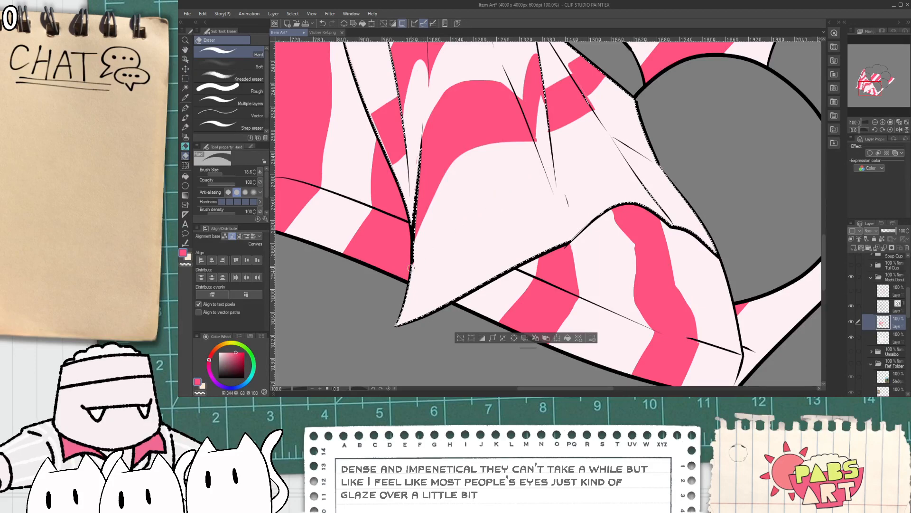
- Draw the fifth stripe's bent upper and lower edge lines across the folded corner in strong pink with the G-pen
scroll(430, 248, up, 2)
key(p)
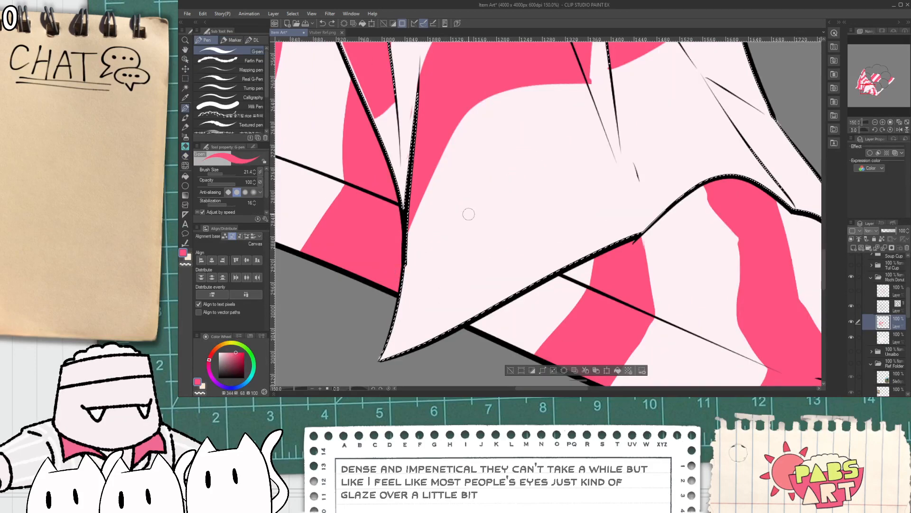
mouse_move(405, 262)
mouse_down()
mouse_move(509, 162)
mouse_move(584, 140)
mouse_move(616, 141)
mouse_up()
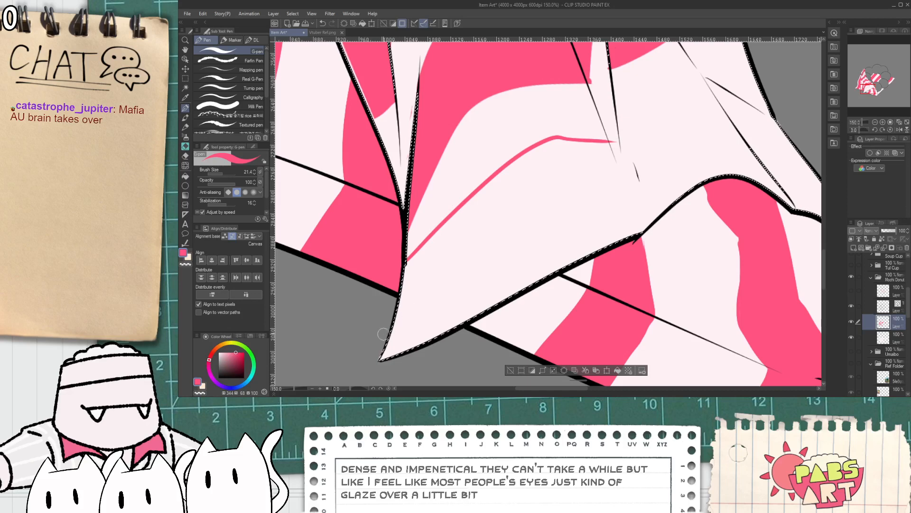
mouse_move(396, 322)
mouse_down()
mouse_move(545, 213)
mouse_move(633, 198)
mouse_move(639, 180)
mouse_move(541, 225)
mouse_move(650, 208)
mouse_up()
key(ctrl+z)
key(space)
key(ctrl+z)
- Continue the fifth stripe's lower edge as an arch above the folded hem and across the outer panel, erasing its overshoot at the crease
mouse_move(524, 244)
mouse_down()
mouse_move(546, 218)
mouse_move(662, 219)
mouse_up()
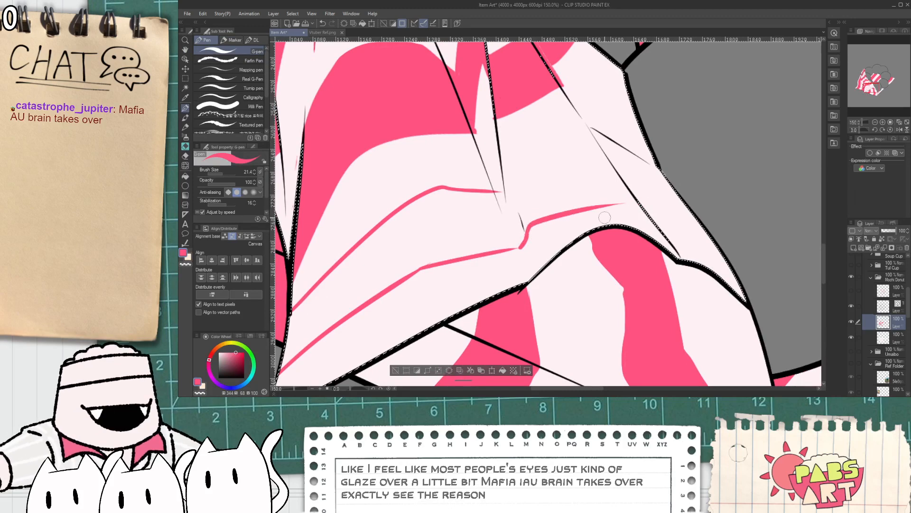
key(ctrl+z)
mouse_move(525, 243)
mouse_down()
mouse_move(599, 184)
mouse_move(652, 213)
mouse_up()
key(e)
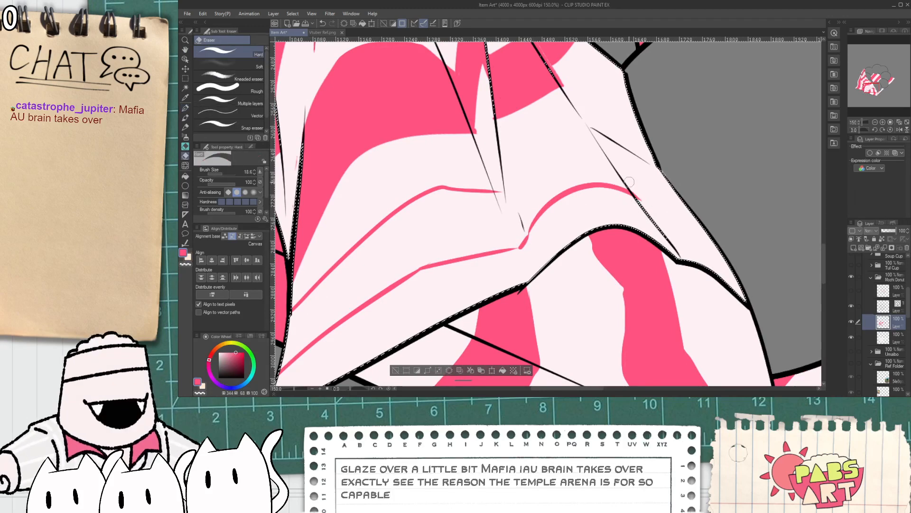
key(p)
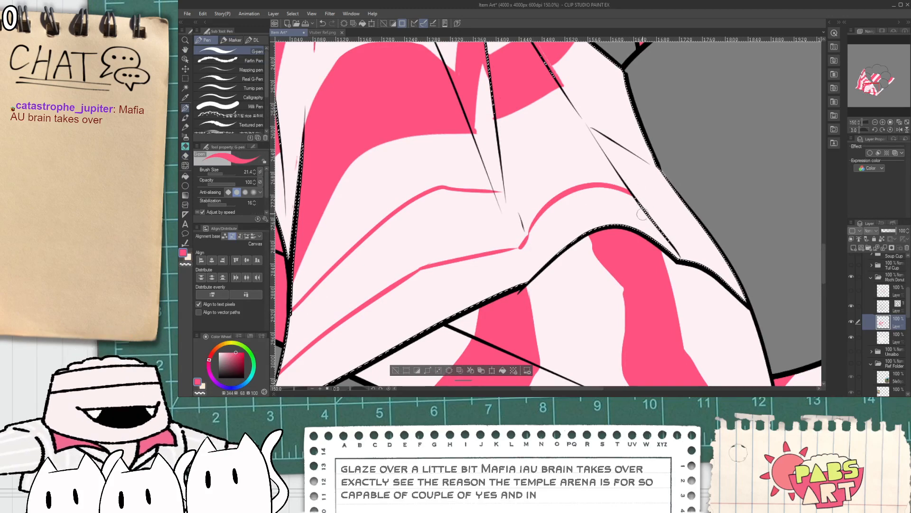
drag(646, 212, 705, 229)
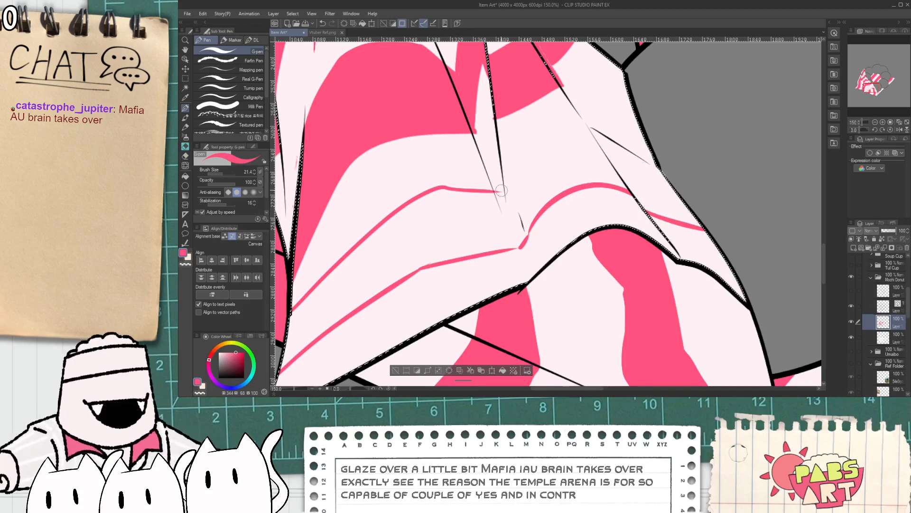
- Continue the fifth stripe's upper edge with a small bump between the creases and an arch across the outer panels
scroll(502, 190, up, 1)
key(e)
key(p)
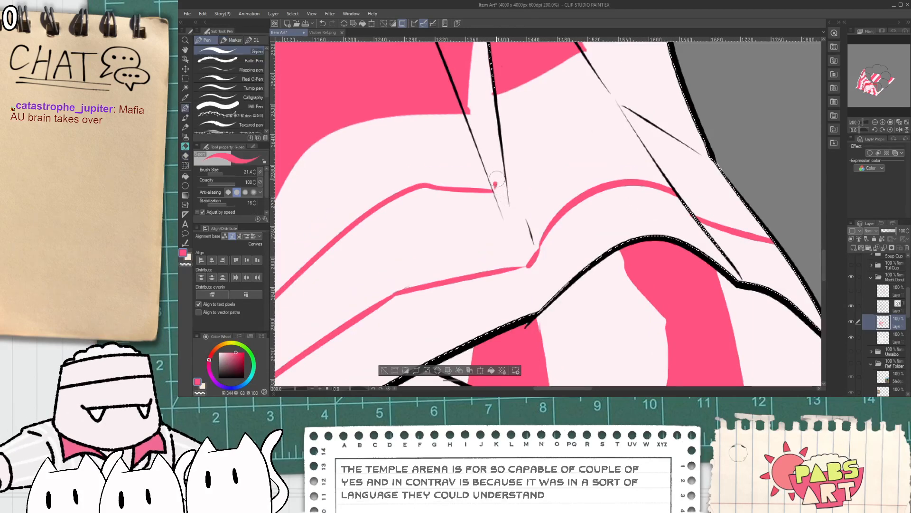
drag(496, 190, 572, 135)
key(ctrl+z)
drag(504, 190, 627, 125)
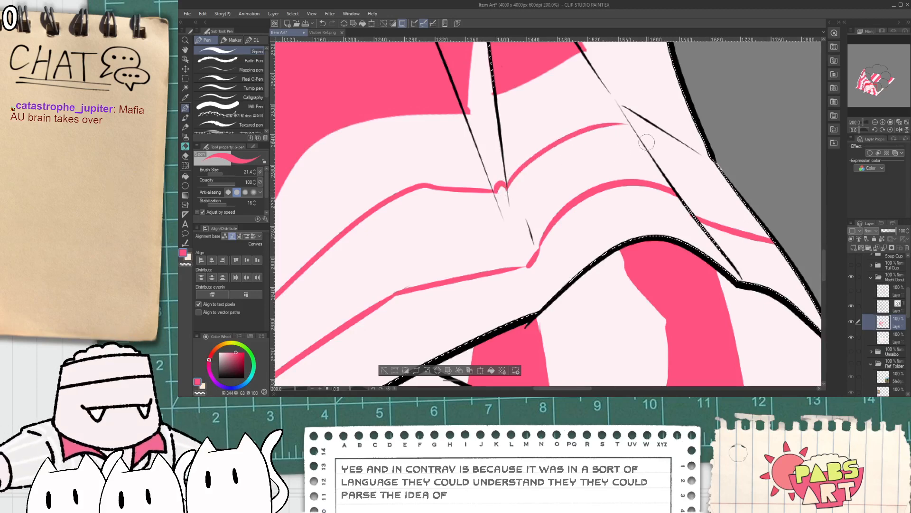
key(ctrl+z)
drag(507, 192, 626, 126)
key(ctrl+z)
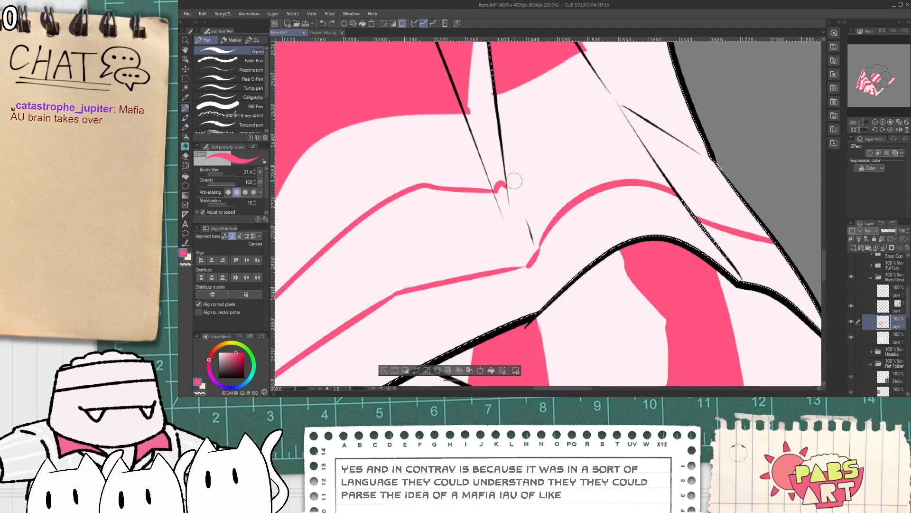
mouse_move(504, 190)
mouse_down()
mouse_move(586, 122)
mouse_move(636, 129)
mouse_move(553, 191)
mouse_move(646, 226)
mouse_up()
- Fill the outlined fifth stripe with strong pink across the folded corner and outer panels
key(g)
click(538, 211)
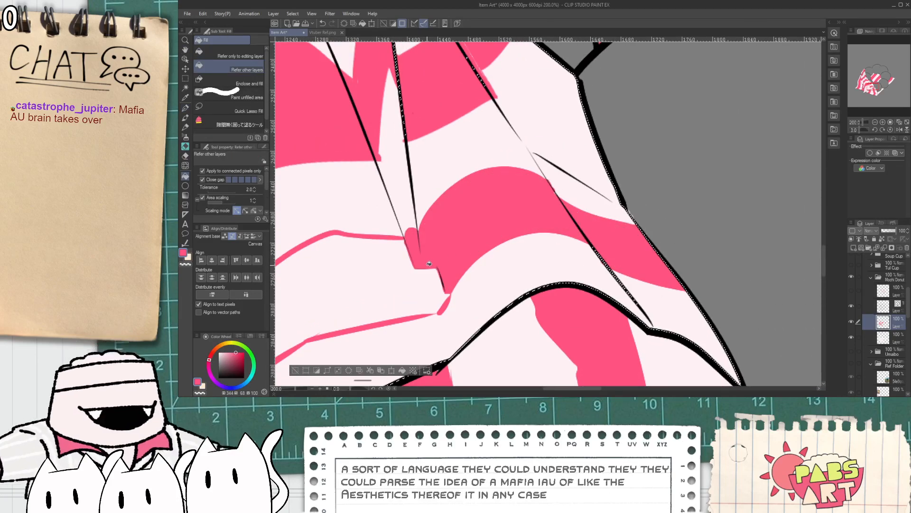
scroll(404, 280, down, 2)
scroll(365, 283, down, 2)
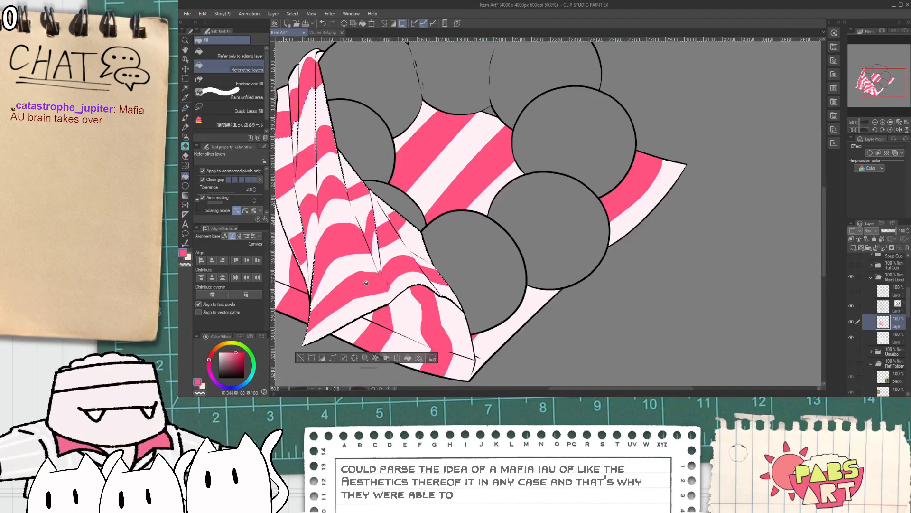
- Fill out and smooth the fourth stripe's peak between the two inner creases of the folded corner in strong pink with the G-pen
key(p)
scroll(366, 283, up, 2)
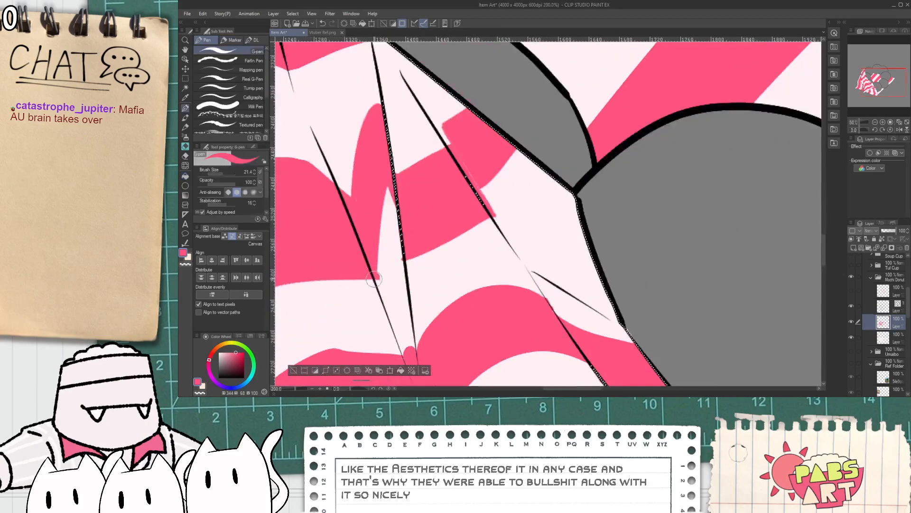
drag(393, 199, 393, 186)
drag(381, 223, 390, 189)
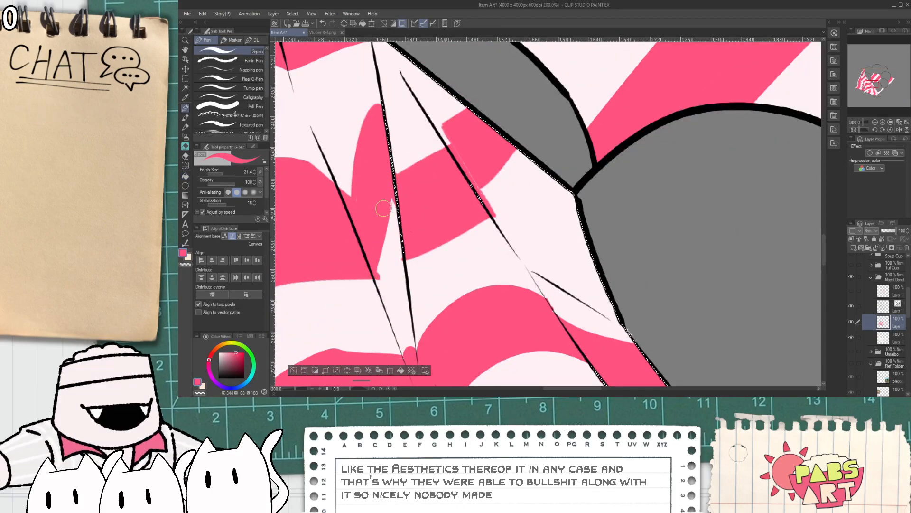
alt+click(338, 195)
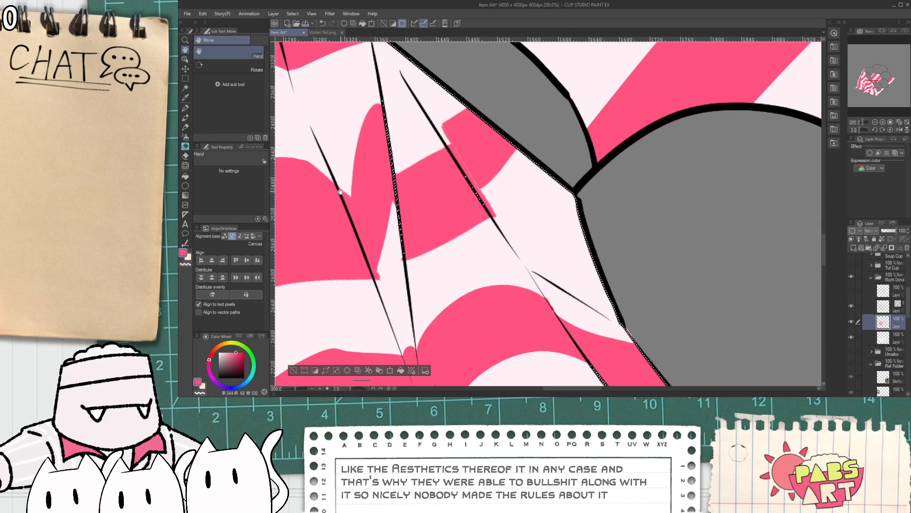
mouse_move(336, 200)
mouse_down()
mouse_move(380, 104)
mouse_move(346, 188)
mouse_up()
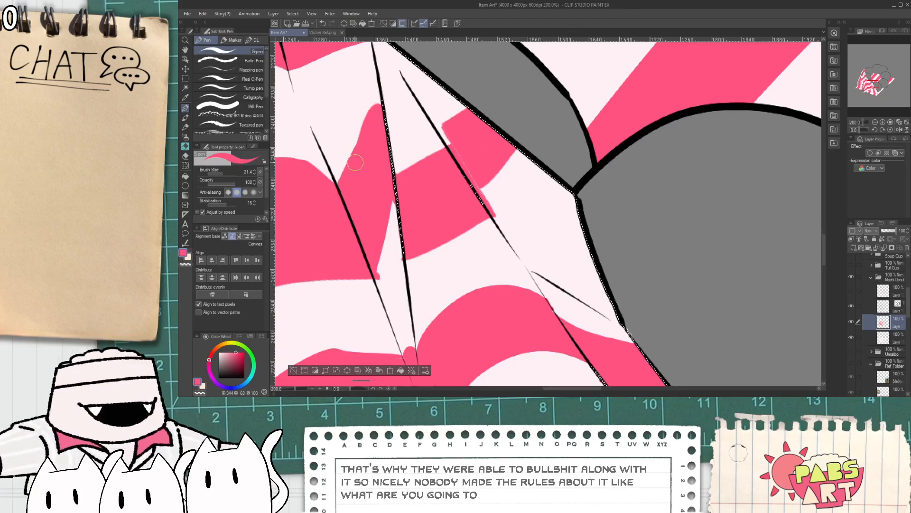
key(e)
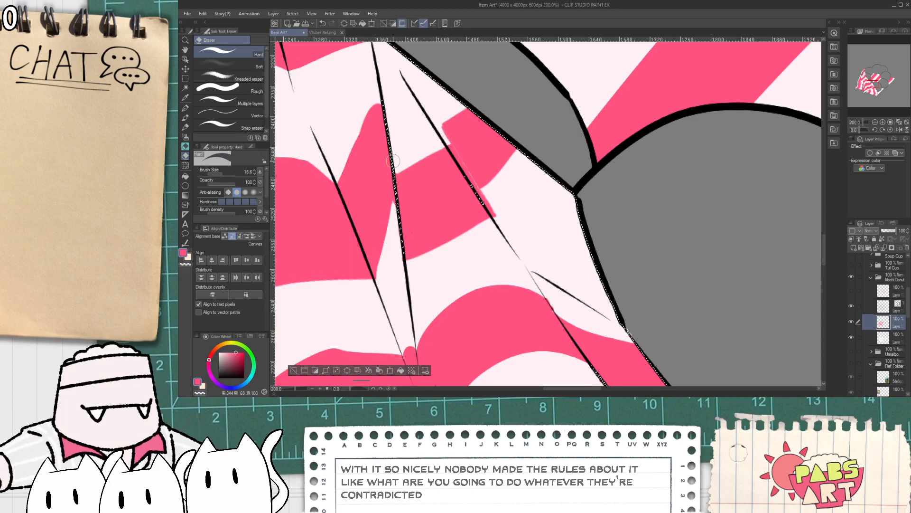
key(p)
scroll(363, 153, down, 5)
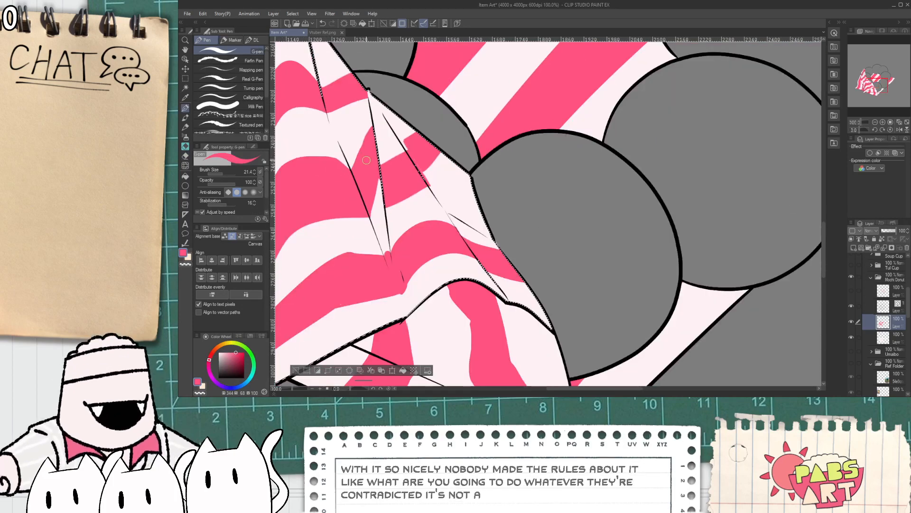
drag(377, 175, 385, 199)
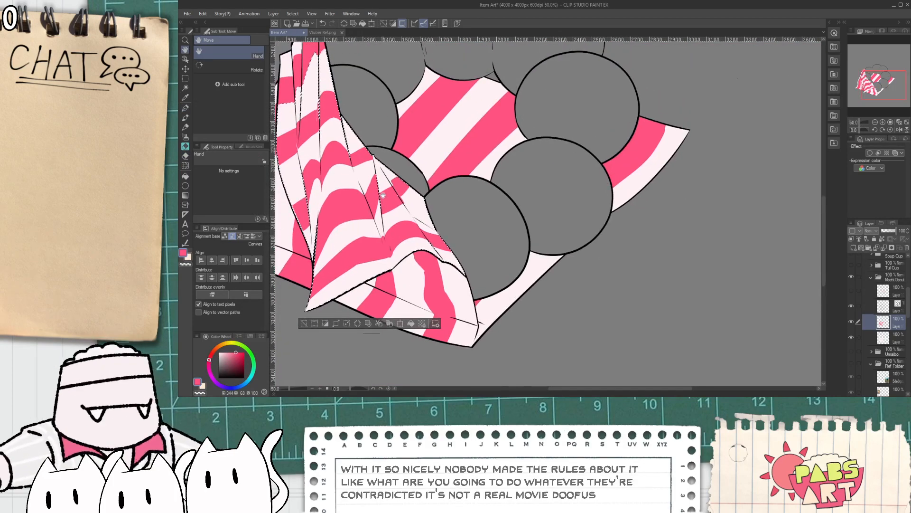
- Close the pale gap in the fourth stripe along the outer crease, tidy its edges there, and deselect the folded-corner area
scroll(384, 199, up, 6)
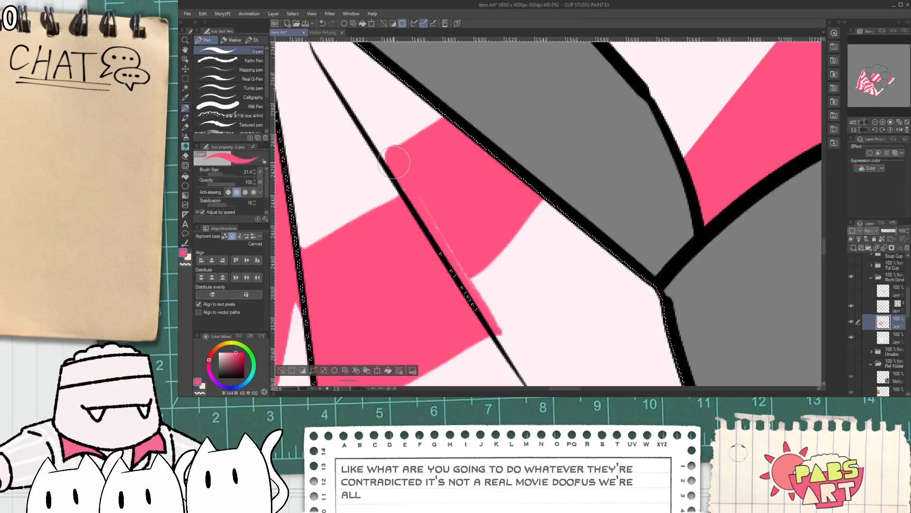
mouse_move(418, 207)
mouse_down()
mouse_move(477, 297)
mouse_move(493, 285)
mouse_move(524, 350)
mouse_move(488, 317)
mouse_up()
key(e)
key(p)
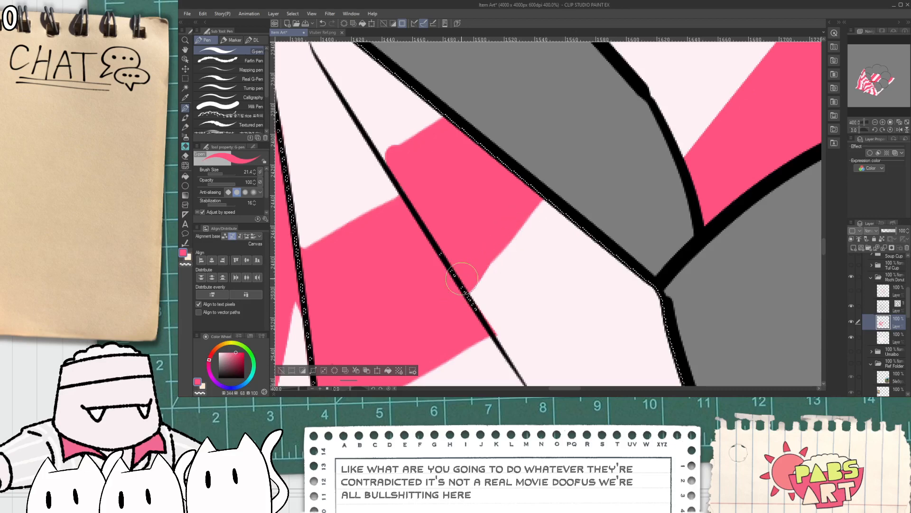
mouse_move(379, 153)
mouse_down()
mouse_move(429, 129)
mouse_move(385, 152)
mouse_up()
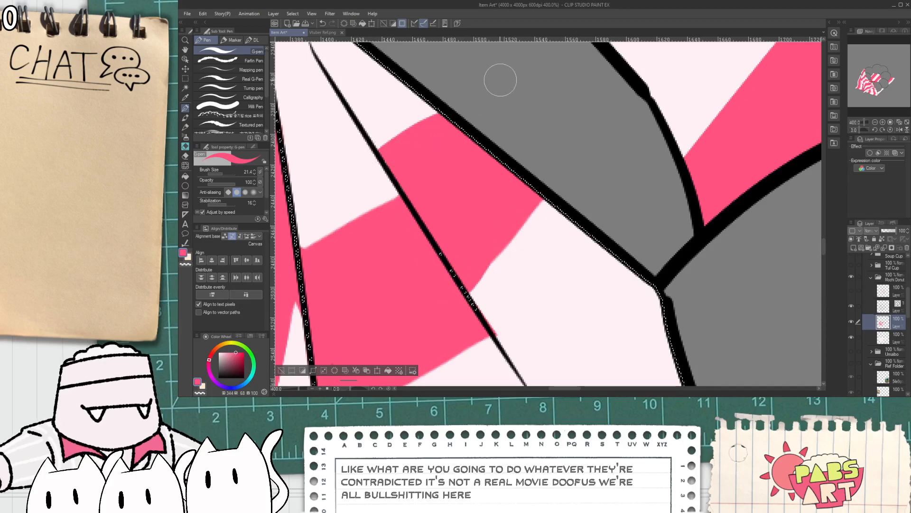
key(space)
scroll(498, 78, down, 7)
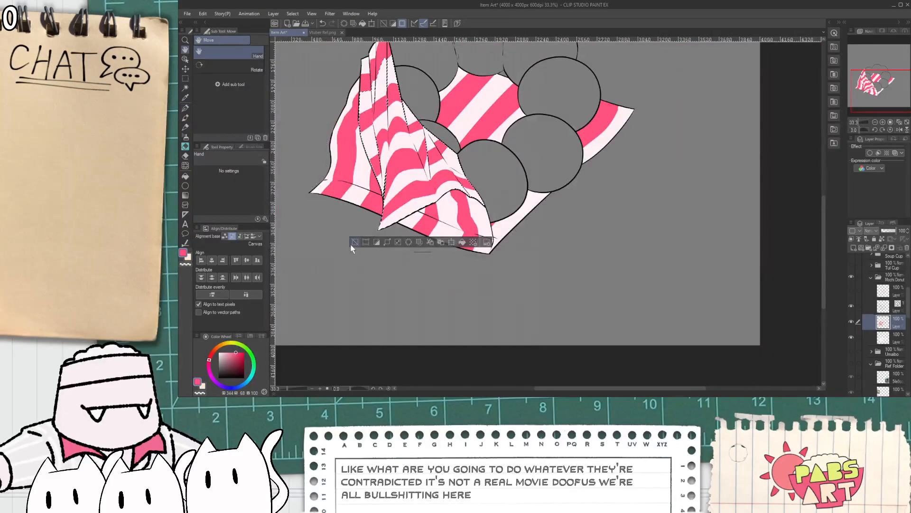
key(ctrl+d)
scroll(422, 304, down, 3)
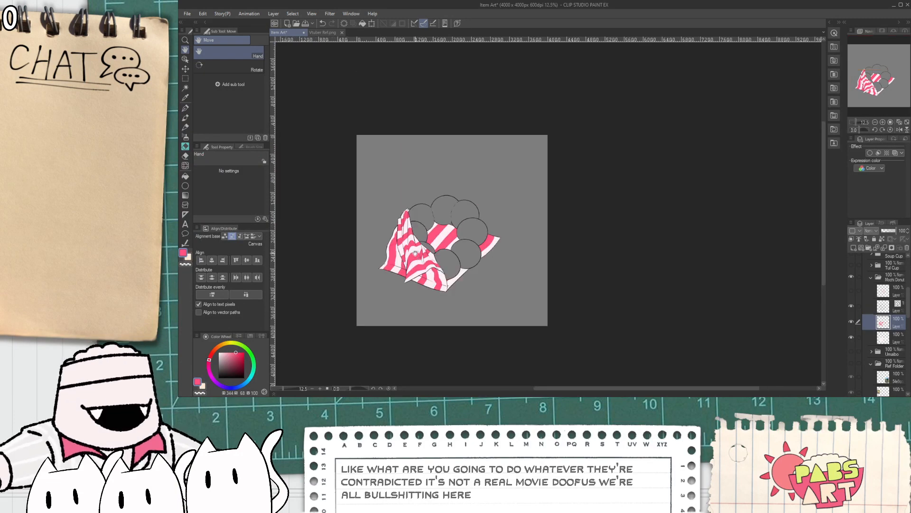
- Set the drawing colour to a light yellow-green
scroll(441, 270, up, 4)
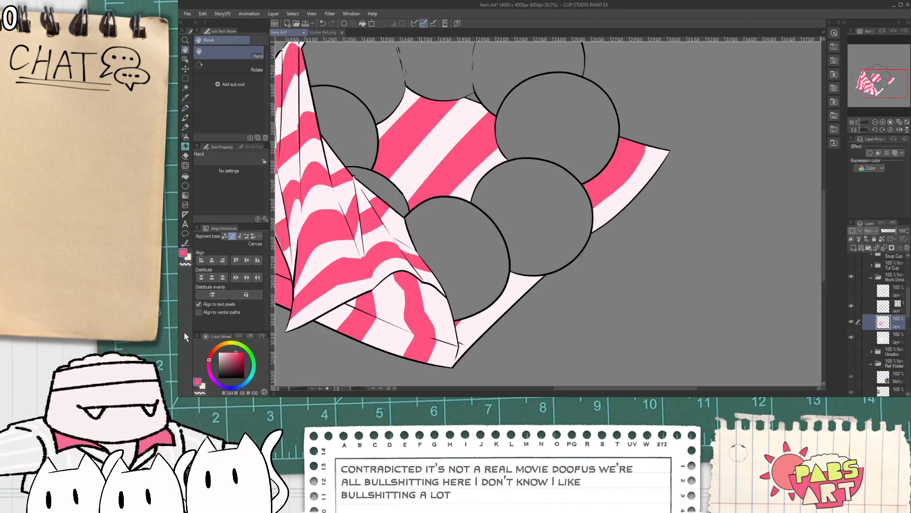
click(236, 344)
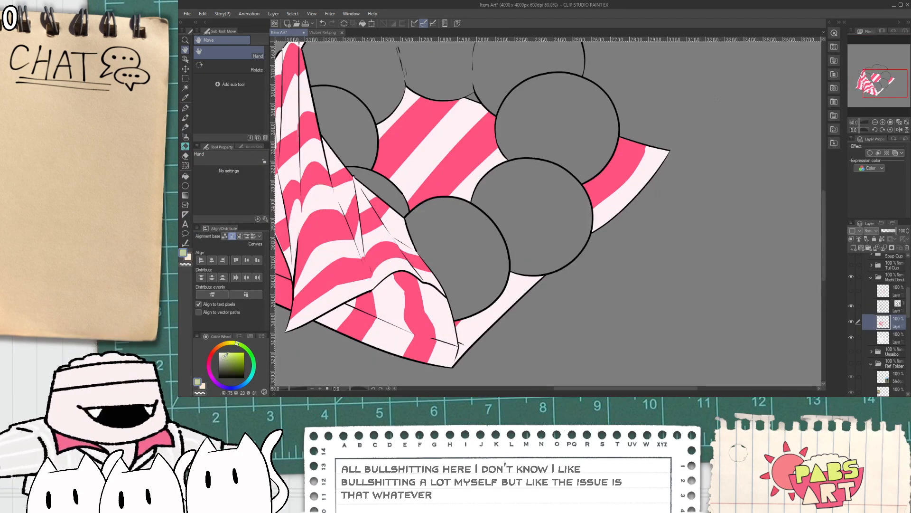
click(224, 357)
click(229, 356)
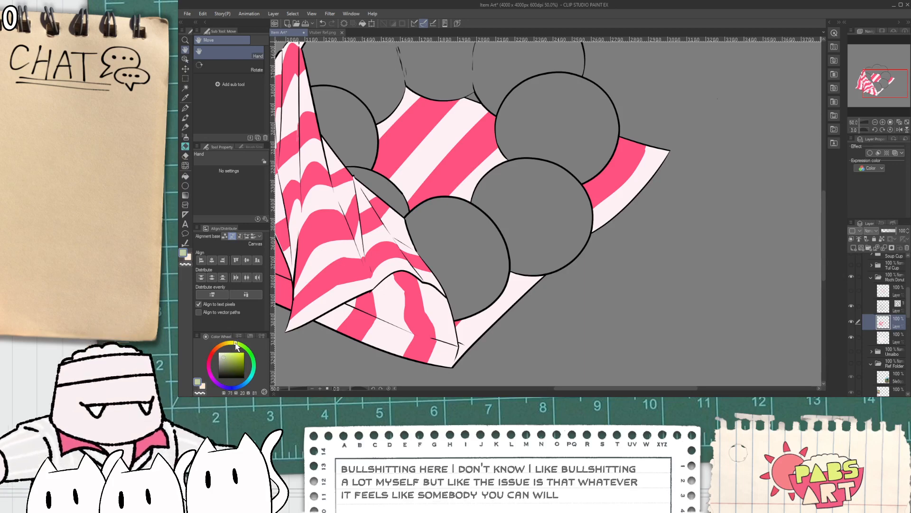
click(230, 356)
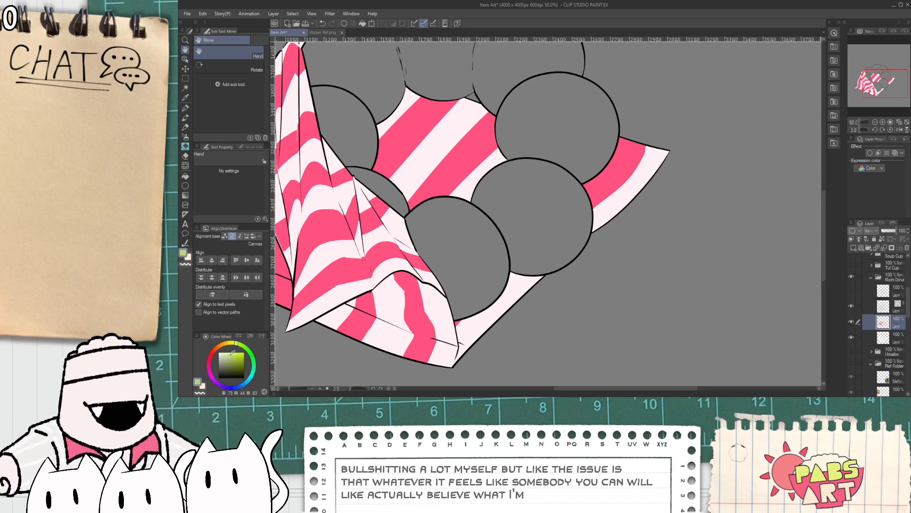
- Fill all the mochi balls with light yellow-green on the stripe layer
key(g)
click(444, 244)
click(551, 185)
click(560, 155)
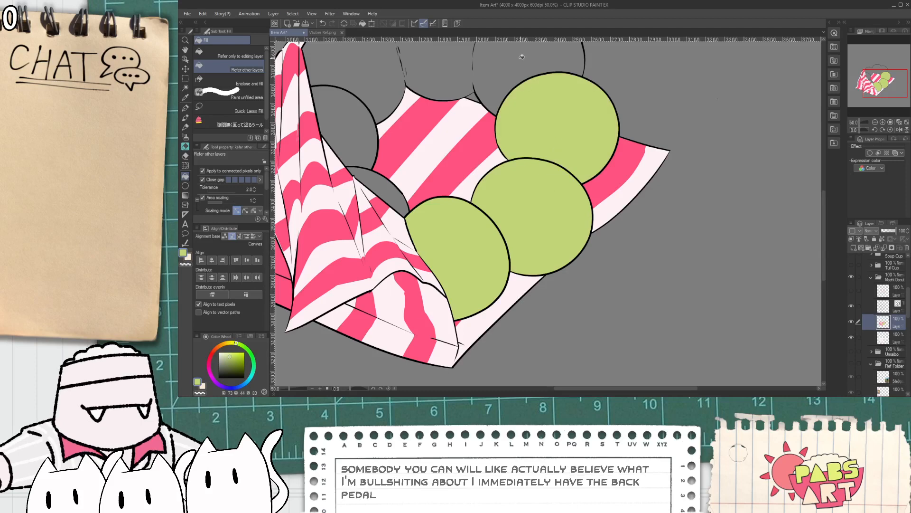
click(527, 67)
click(354, 62)
click(344, 126)
click(389, 186)
scroll(389, 186, down, 3)
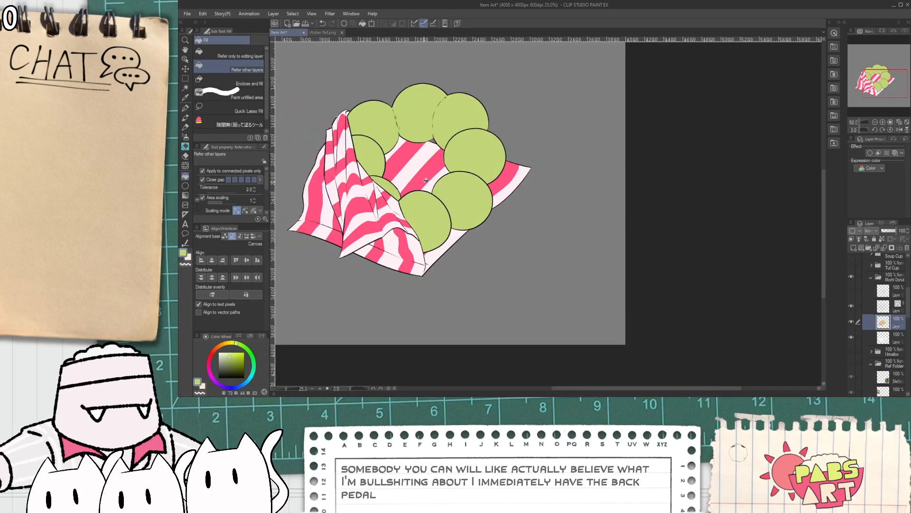
key(h)
drag(388, 186, 436, 186)
- Preview the pink icing layer over the green balls, and undo all the green fills made on the stripe layer
click(851, 290)
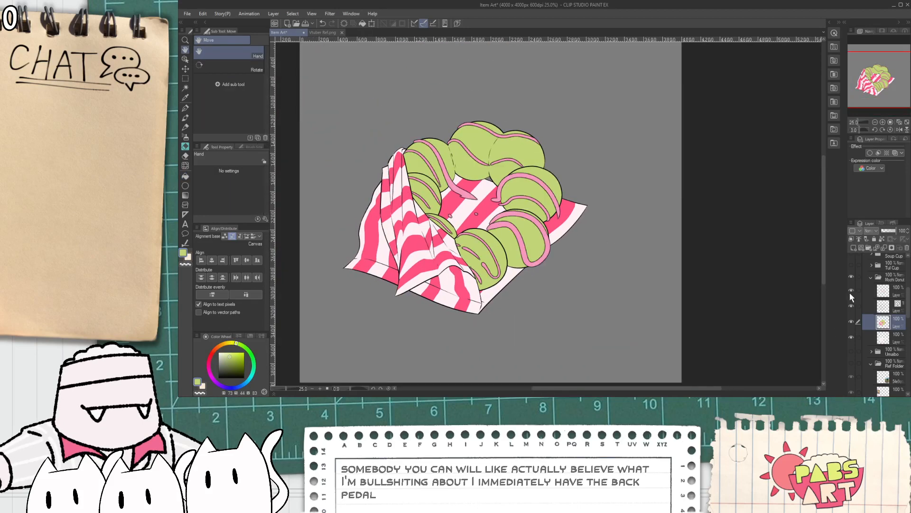
scroll(545, 289, down, 2)
scroll(585, 300, up, 2)
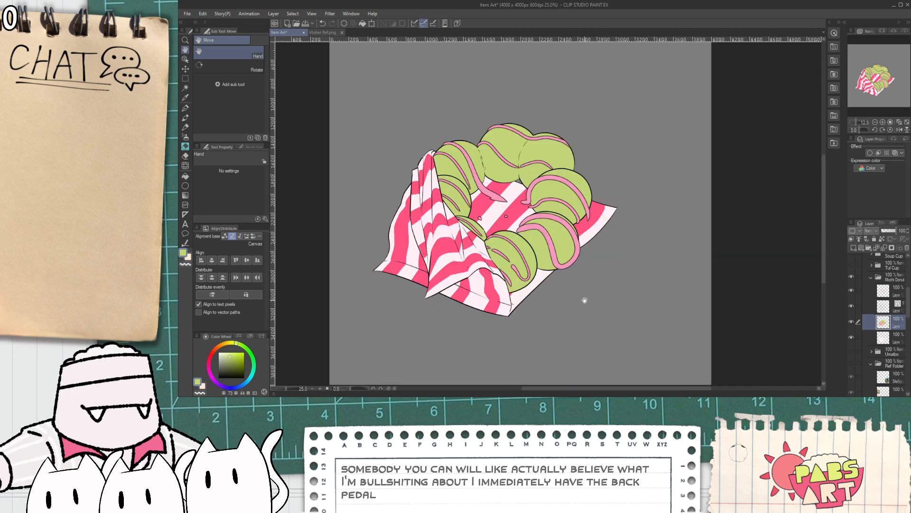
key(ctrl+z)
key(ctrl+z)
key(ctrl+z)
key(ctrl+z)
key(ctrl+z)
key(ctrl+z)
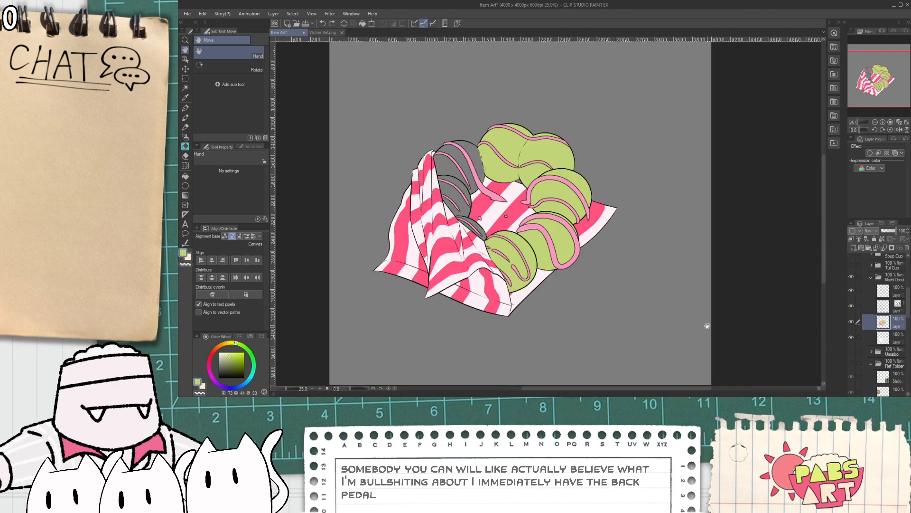
key(ctrl+z)
click(852, 290)
key(ctrl+z)
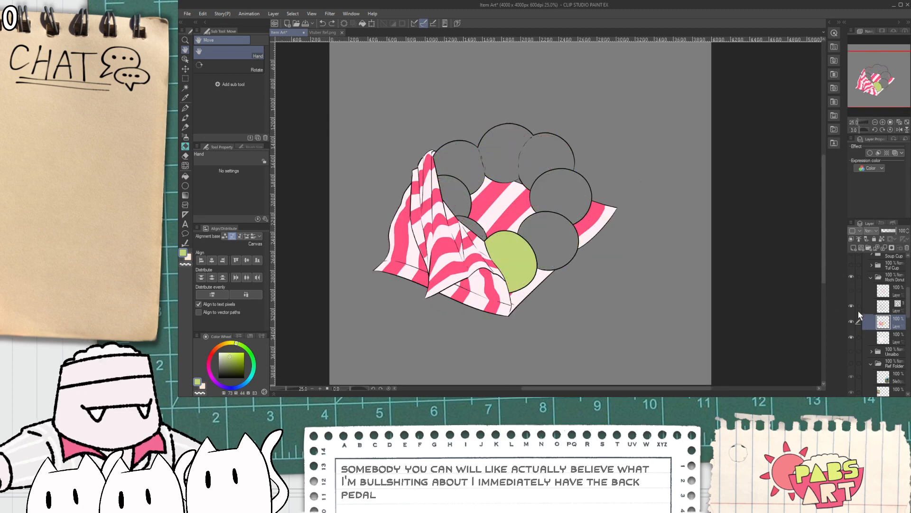
click(853, 249)
key(ctrl+z)
key(ctrl+z)
- Fill all the mochi balls with light yellow-green on a new layer above the stripes, and show the pink icing layer
key(g)
click(854, 248)
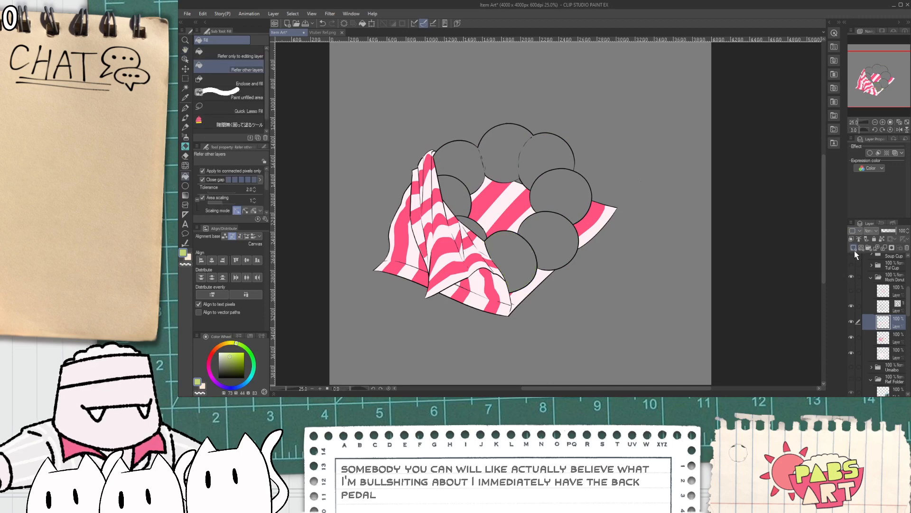
mouse_move(533, 251)
mouse_down()
mouse_move(538, 154)
mouse_move(492, 158)
mouse_move(459, 179)
mouse_move(467, 219)
mouse_move(498, 228)
mouse_up()
click(852, 290)
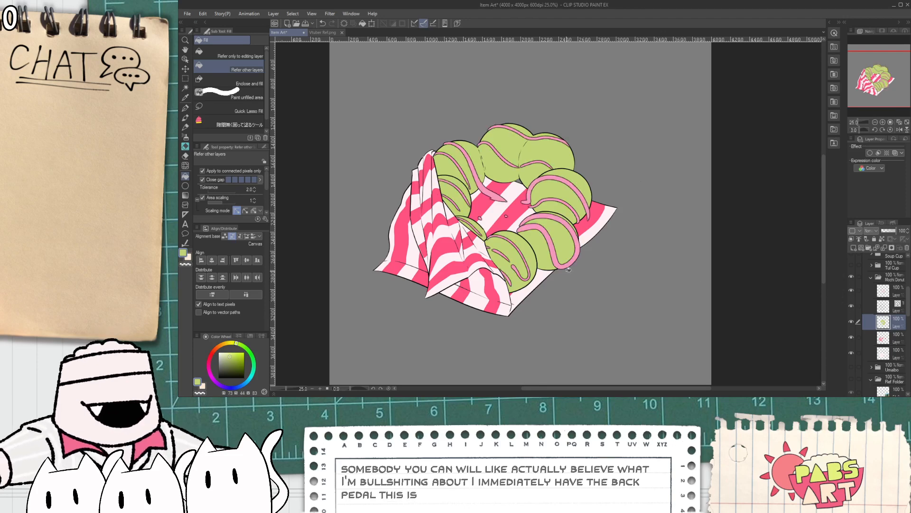
- Lighten the wrapper's strong pink stripe layer to a soft pastel pink with a colour adjustment
key(space)
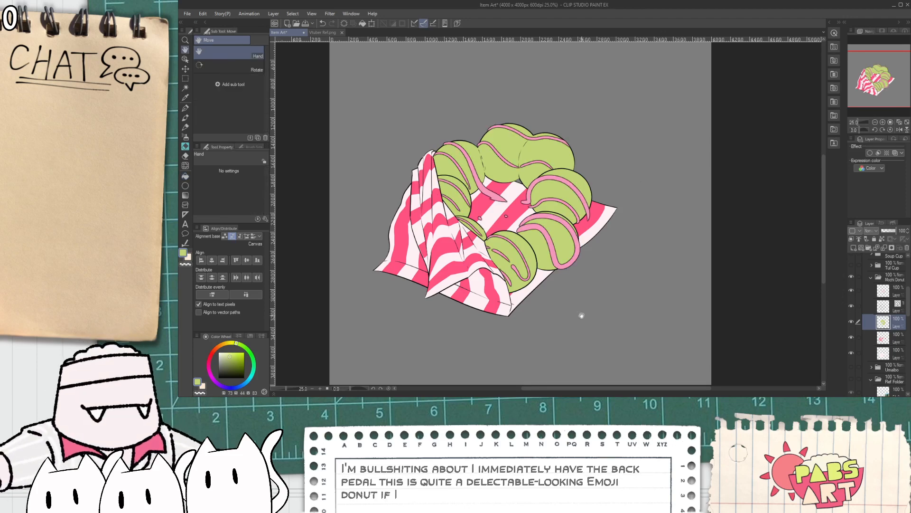
scroll(595, 310, up, 1)
click(872, 341)
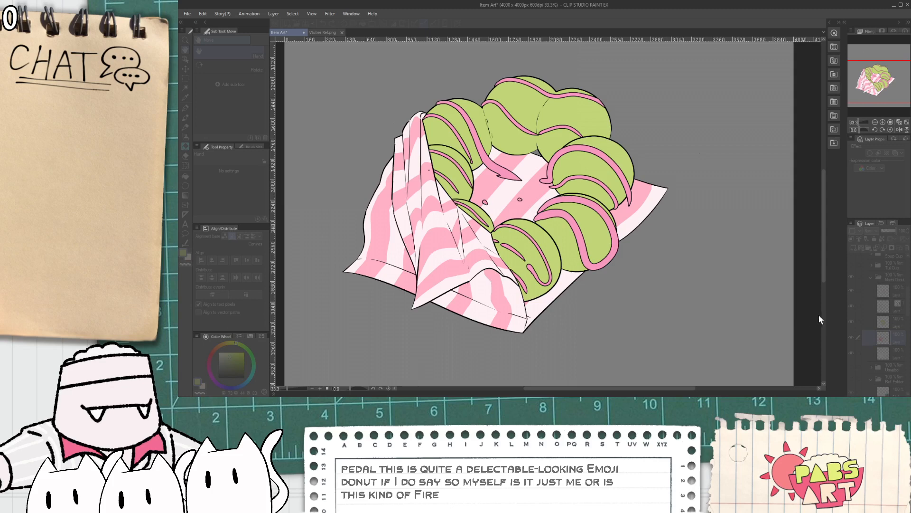
click(800, 319)
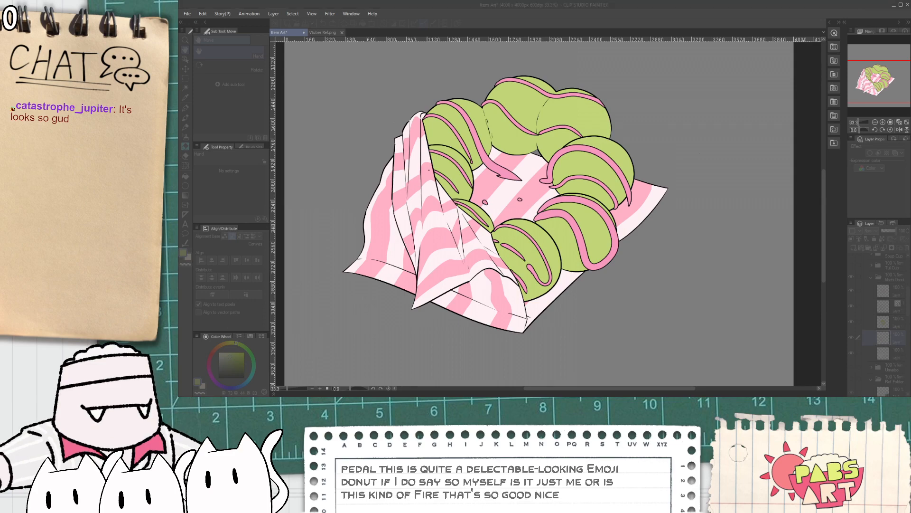
click(849, 296)
scroll(563, 251, down, 2)
scroll(603, 256, up, 1)
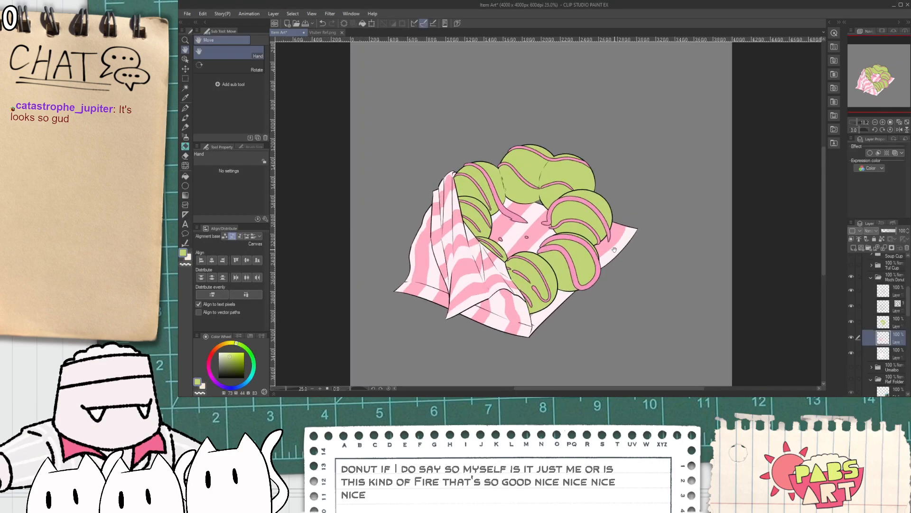
scroll(594, 275, up, 1)
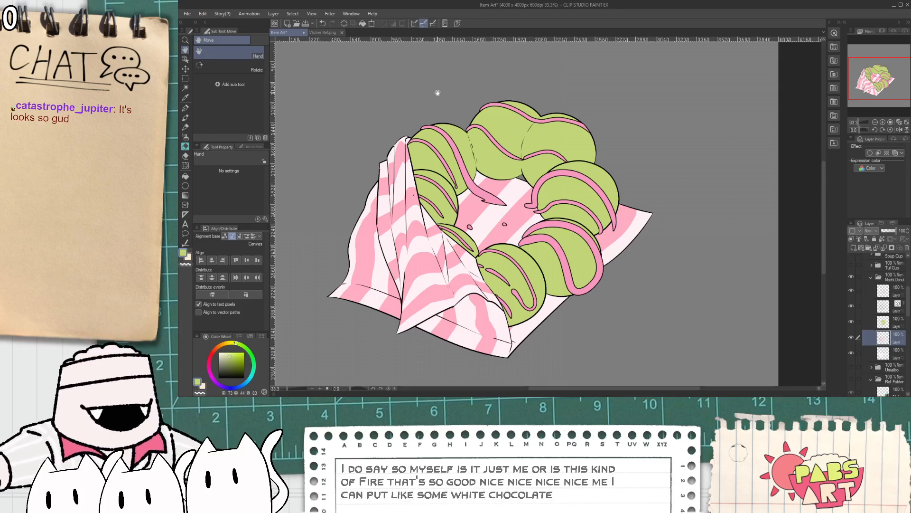
- Duplicate the pink icing layer and nudge the copy slightly right and upward to form a second set of drizzle lines
click(890, 294)
key(ctrl+shift+n)
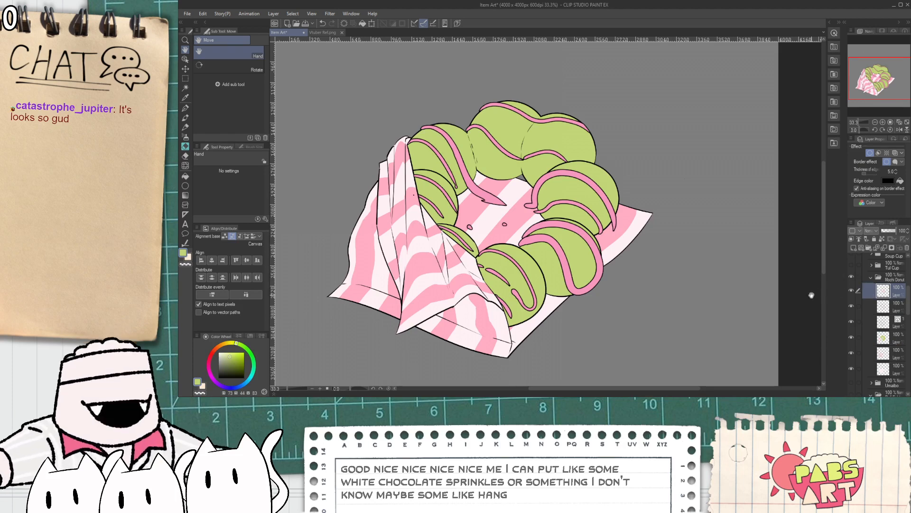
key(k)
key(Right)
key(Right)
key(Right)
key(Right)
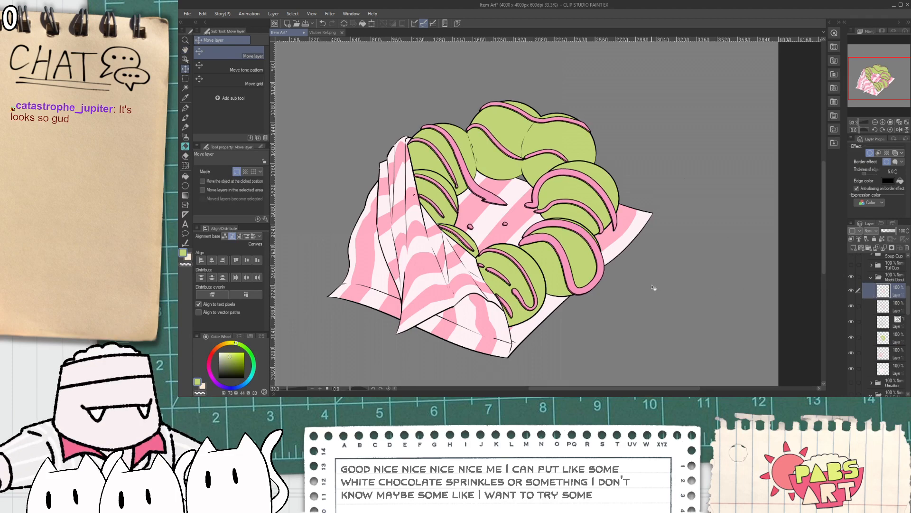
key(Up)
key(Up)
key(Up)
key(Up)
key(Up)
key(Up)
key(Up)
key(Up)
key(Up)
key(Up)
key(Up)
key(Up)
key(Up)
key(Up)
key(Up)
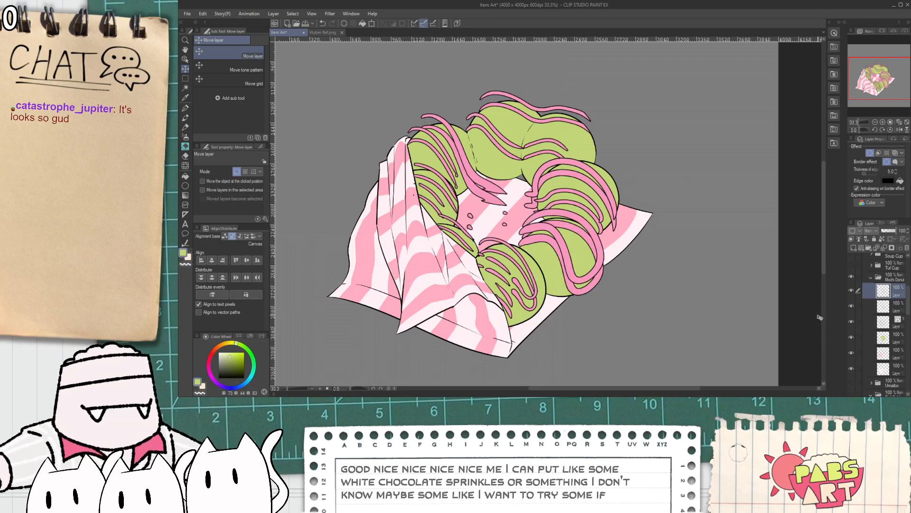
- Turn the lower copy of the pink icing drizzle pure white with a colour adjustment
drag(901, 323, 898, 326)
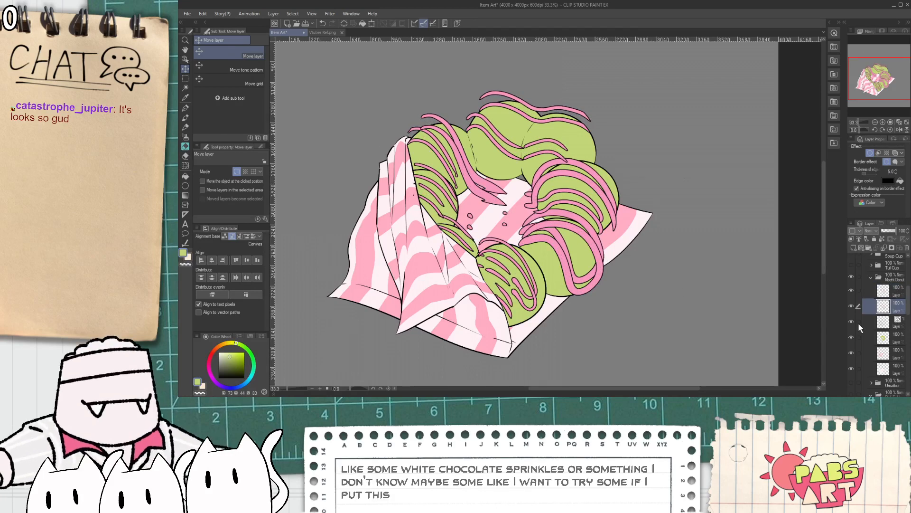
key(ctrl+u)
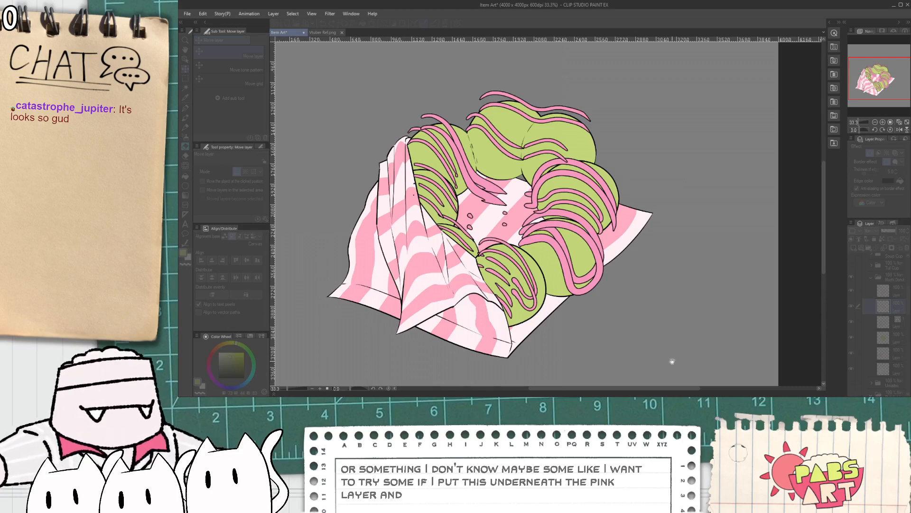
drag(861, 331, 886, 320)
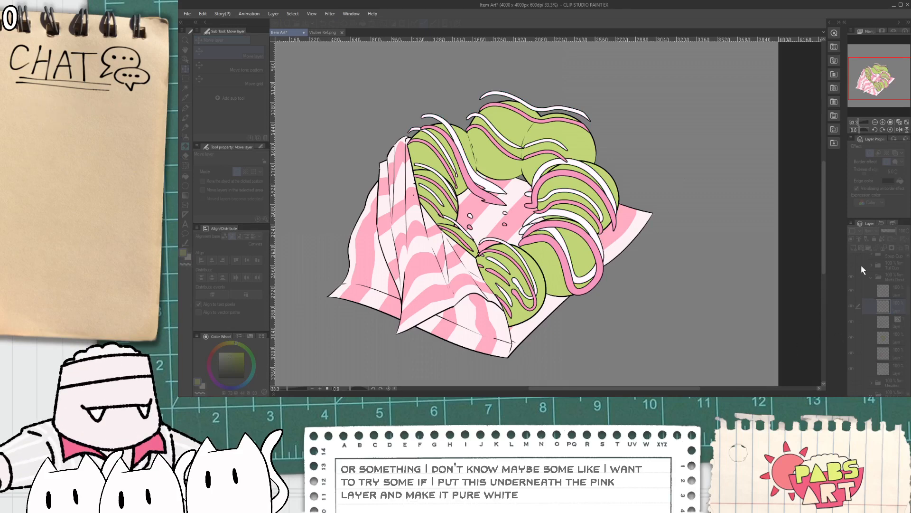
click(864, 286)
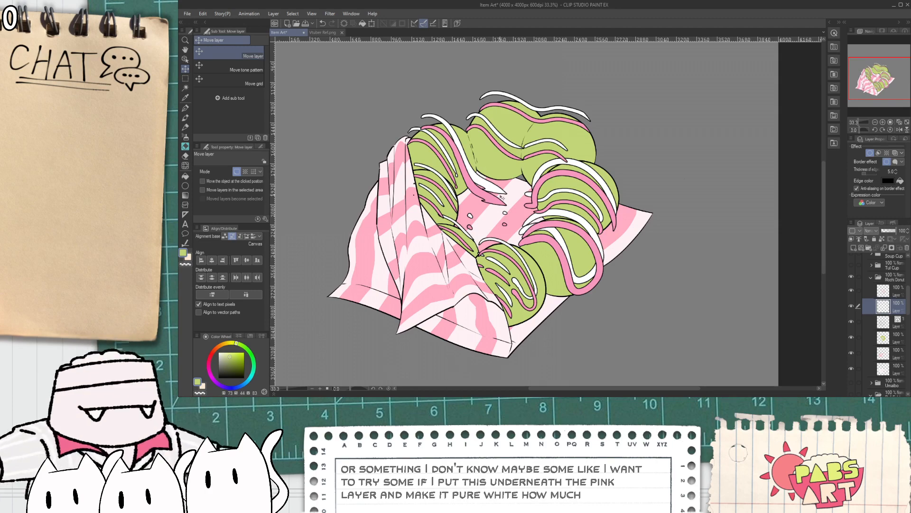
- Move the white drizzle layer down and left so its lines sit right beside the pink ones
click(185, 167)
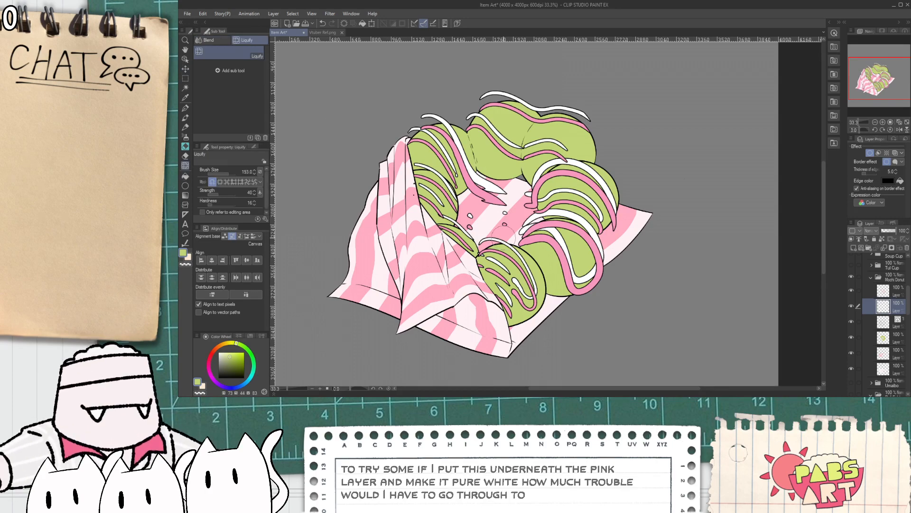
scroll(503, 234, up, 1)
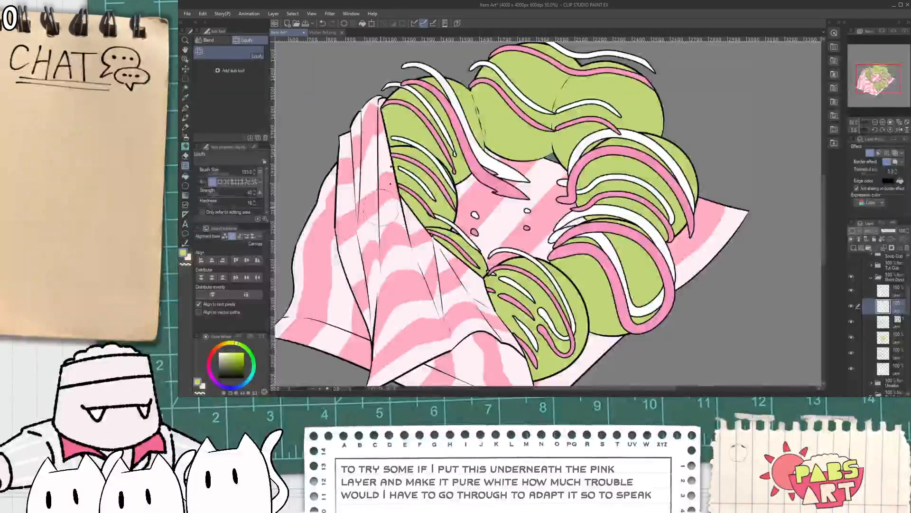
scroll(382, 208, down, 1)
key(k)
drag(512, 196, 515, 202)
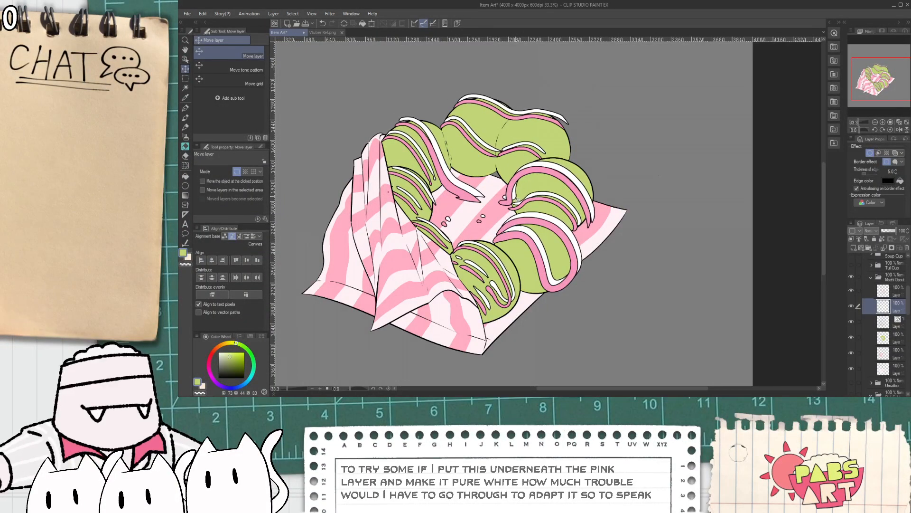
- Try repositioning the white drizzle layer higher up with a transform, and undo it
key(ctrl+t)
mouse_move(594, 203)
mouse_down()
mouse_move(612, 204)
mouse_move(588, 226)
mouse_move(587, 212)
mouse_move(576, 210)
mouse_move(582, 217)
mouse_up()
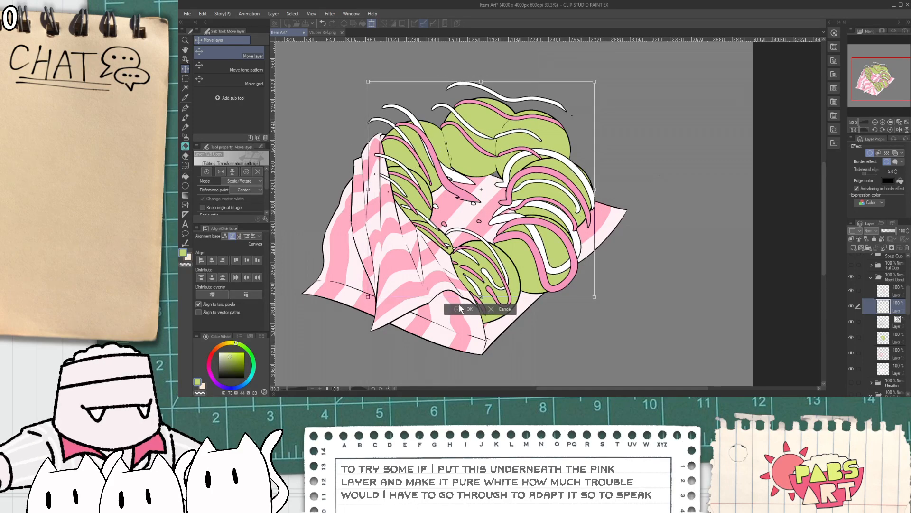
click(459, 309)
key(ctrl+z)
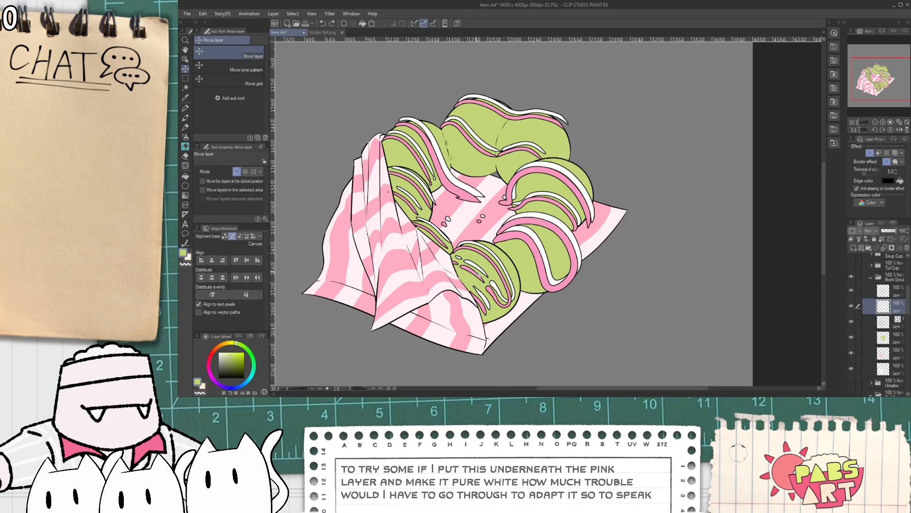
- Shift the white drizzle layer further down and left so its lines run between the pink ones across the balls
scroll(521, 199, down, 3)
scroll(512, 201, up, 3)
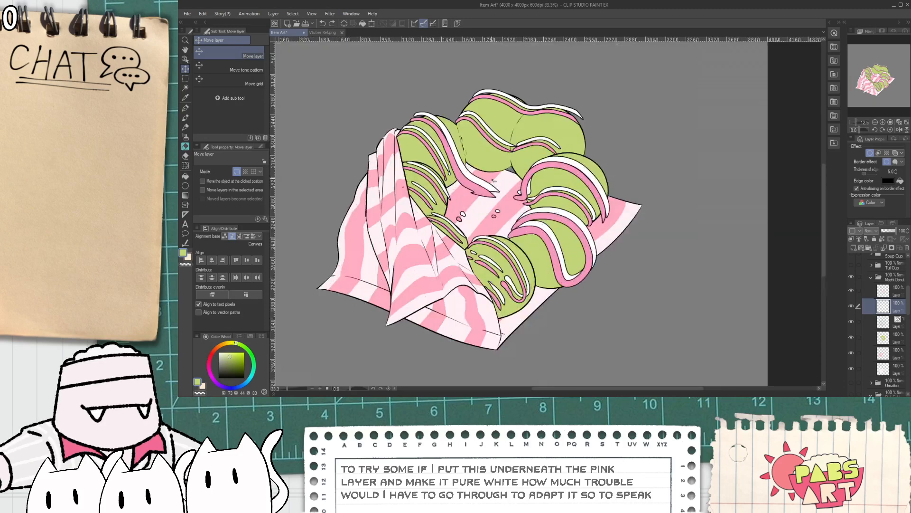
mouse_move(547, 223)
mouse_down()
mouse_move(559, 219)
mouse_move(549, 226)
mouse_up()
mouse_move(484, 295)
mouse_down()
mouse_move(531, 254)
mouse_move(521, 243)
mouse_up()
- Erase the stray black dot on the wrapper's fold from the topmost mochi donut layer with the Rough eraser
key(e)
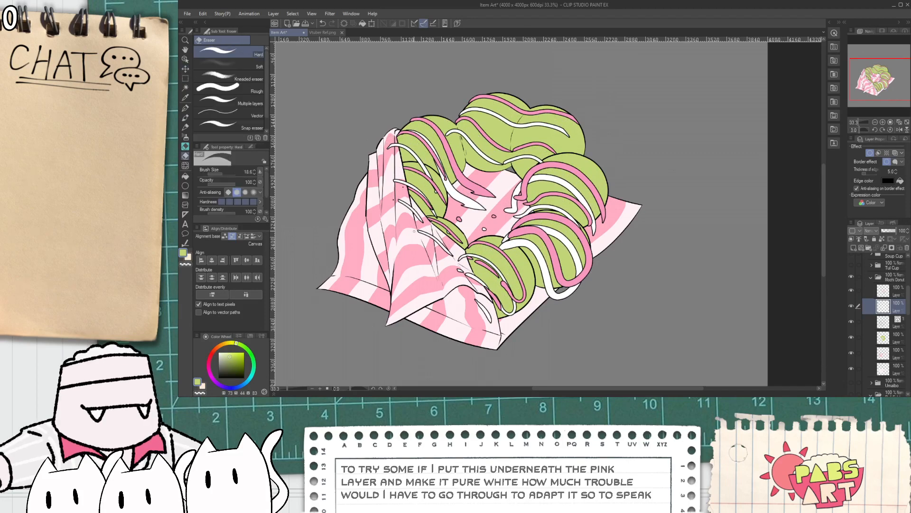
click(251, 100)
click(251, 89)
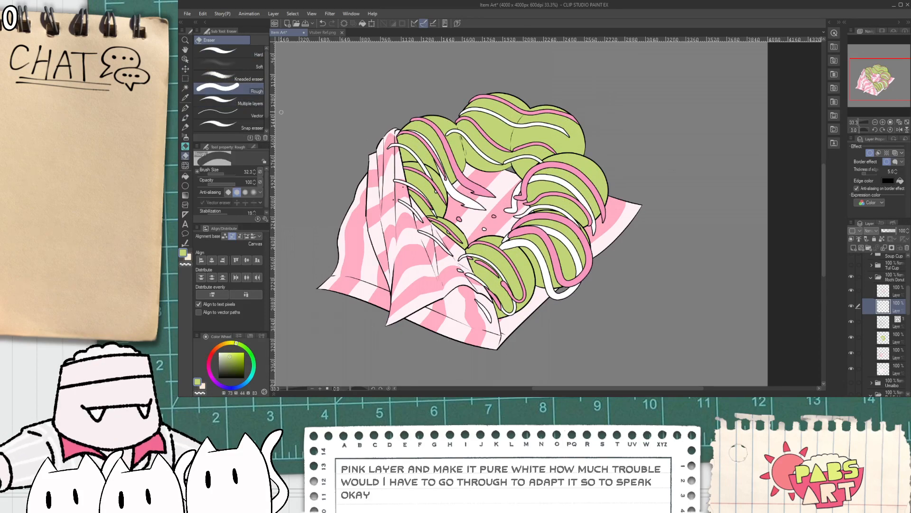
scroll(386, 189, up, 2)
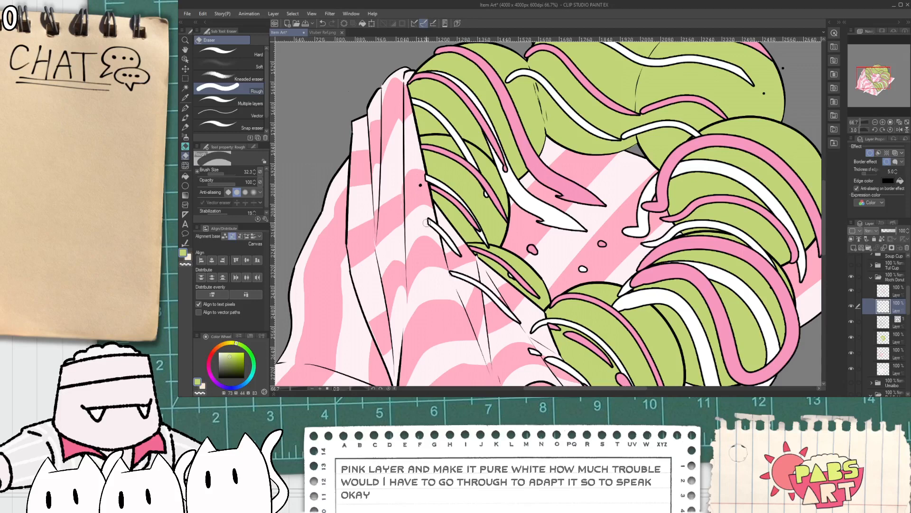
scroll(435, 239, up, 3)
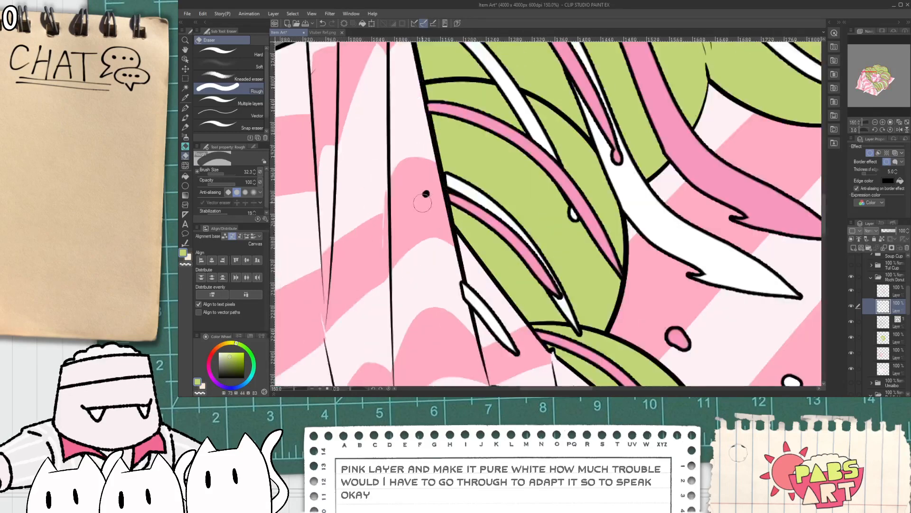
click(892, 291)
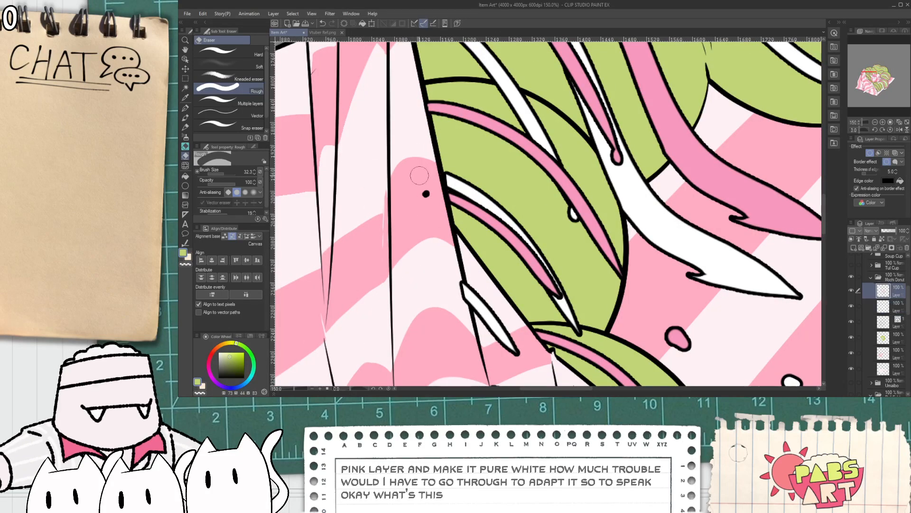
scroll(601, 290, down, 2)
- Erase the parts of the white drizzle that overlap the front wrapper folds on the white drizzle layer
click(884, 305)
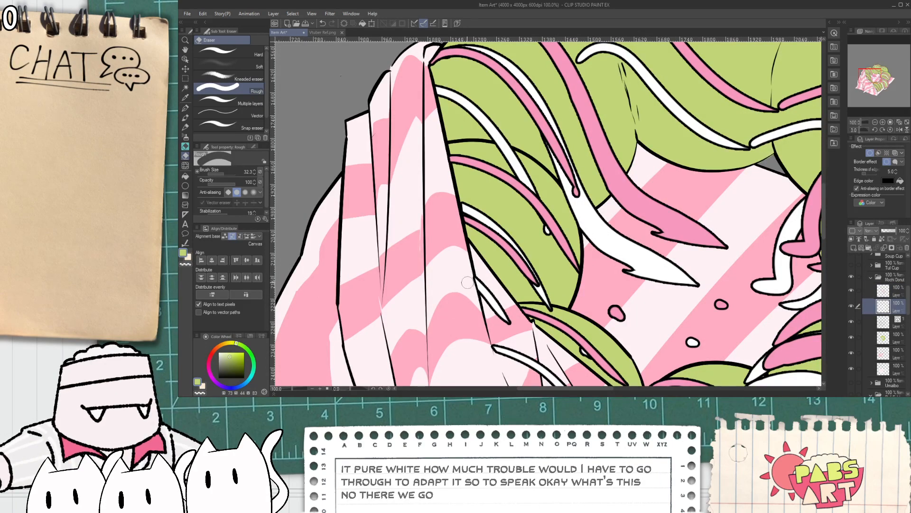
scroll(468, 282, down, 3)
scroll(467, 282, up, 3)
scroll(468, 282, down, 3)
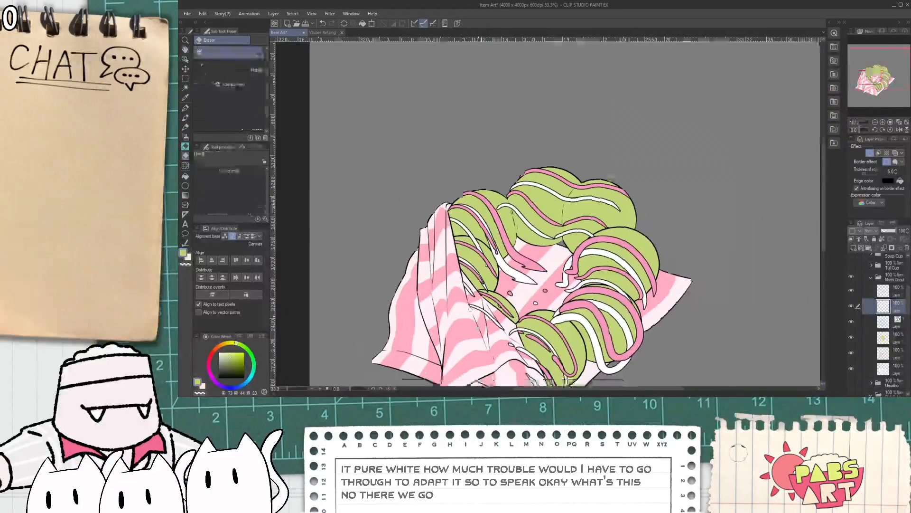
scroll(470, 308, up, 2)
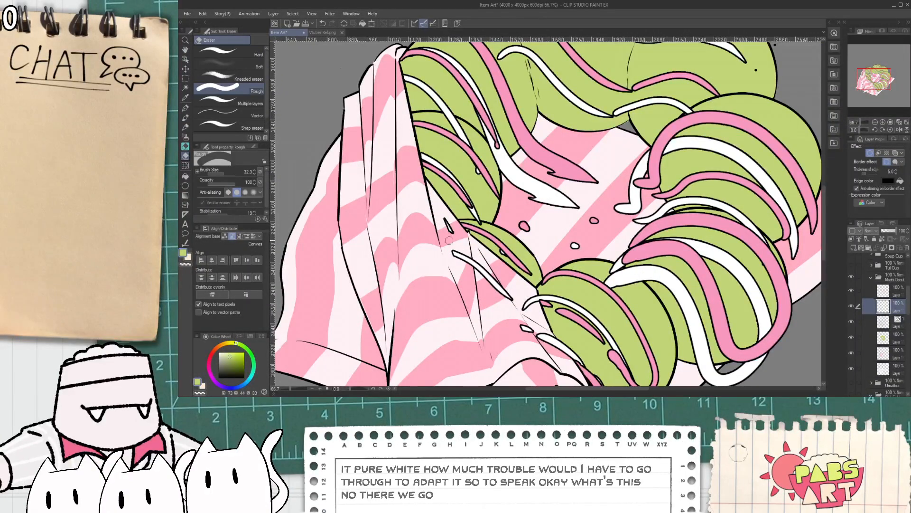
mouse_move(459, 261)
mouse_down()
mouse_move(492, 282)
mouse_move(490, 272)
mouse_move(504, 292)
mouse_up()
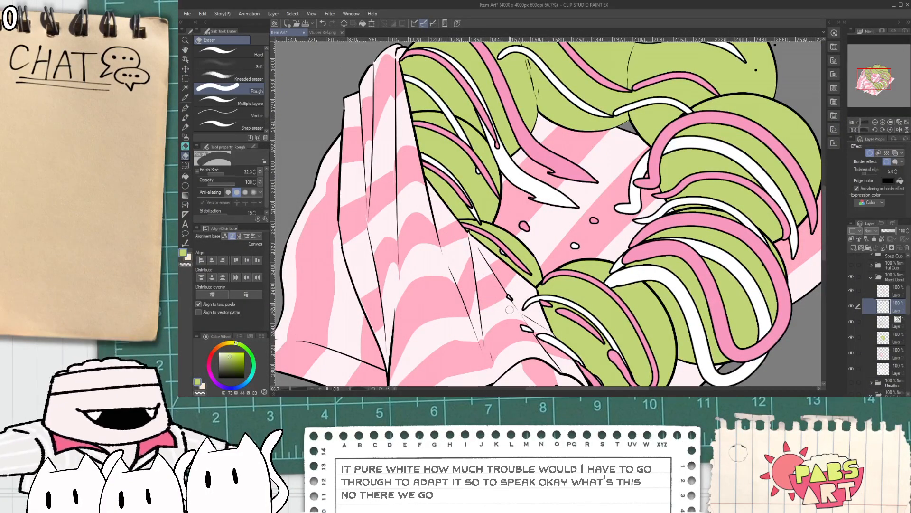
key(space)
mouse_move(513, 330)
mouse_down()
mouse_move(470, 248)
mouse_move(489, 230)
mouse_up()
scroll(493, 247, up, 3)
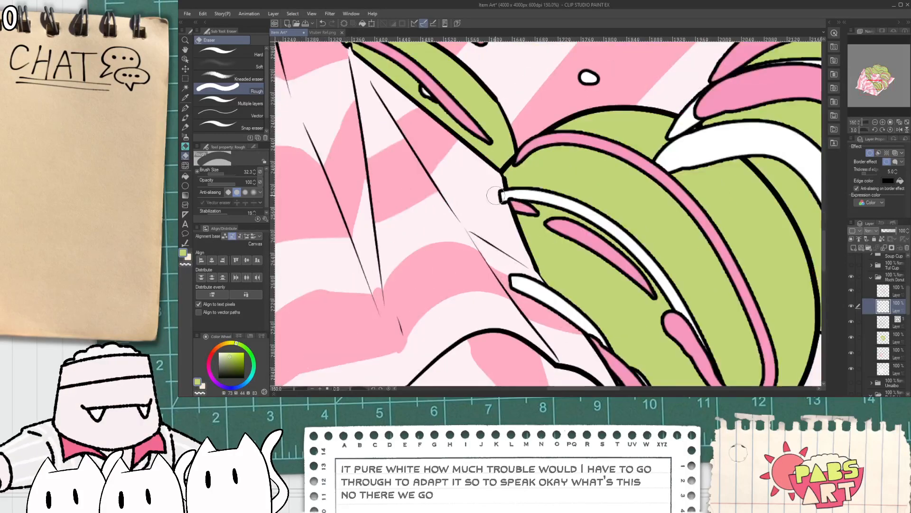
scroll(502, 215, down, 3)
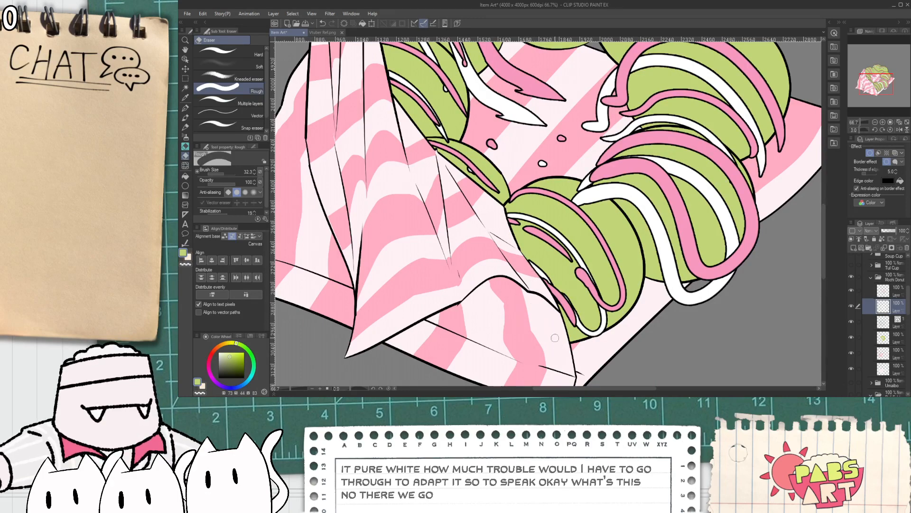
- Liquify the white drizzle on the lower right ball so it tucks under the pink line and follows the ball's edge
scroll(555, 338, down, 2)
key(space)
drag(631, 354, 535, 262)
scroll(535, 261, up, 1)
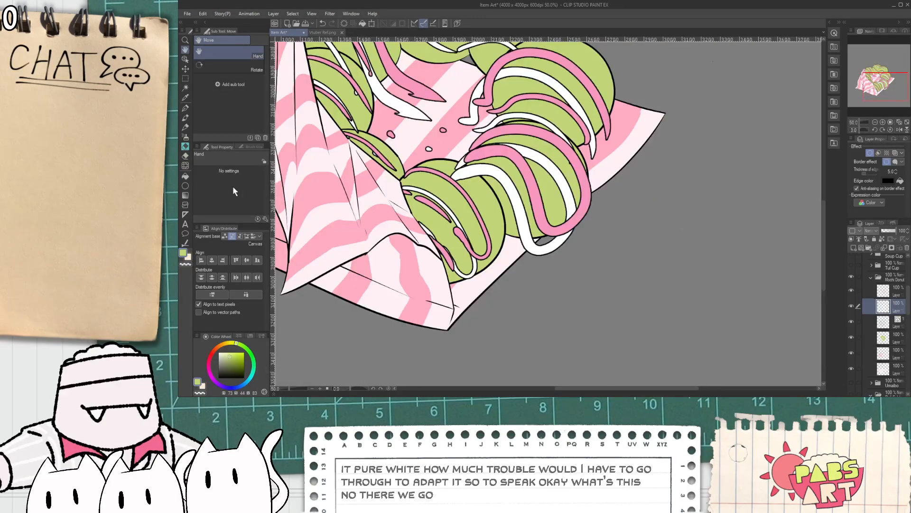
click(185, 165)
drag(467, 173, 451, 161)
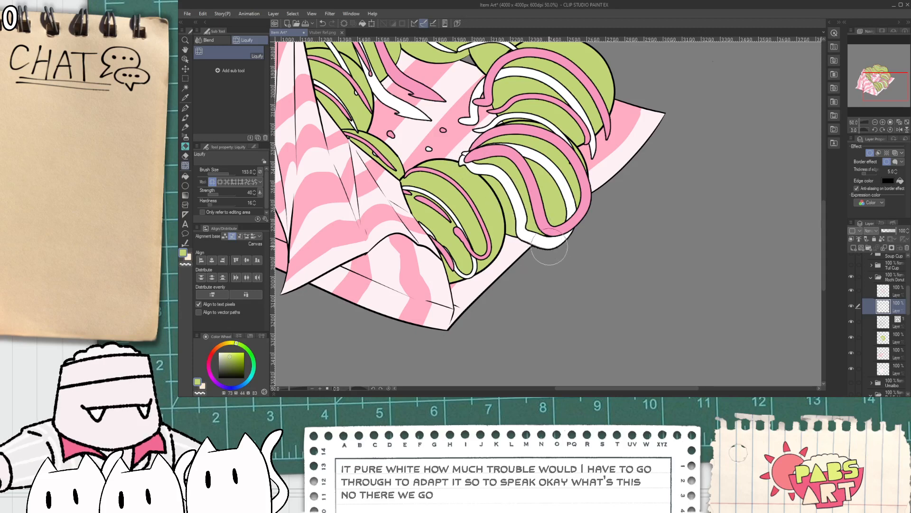
- Enlarge the Liquify brush to 763.6 and bend the white drizzle on the right-hand ball to follow its curve
scroll(553, 204, down, 4)
scroll(556, 175, up, 4)
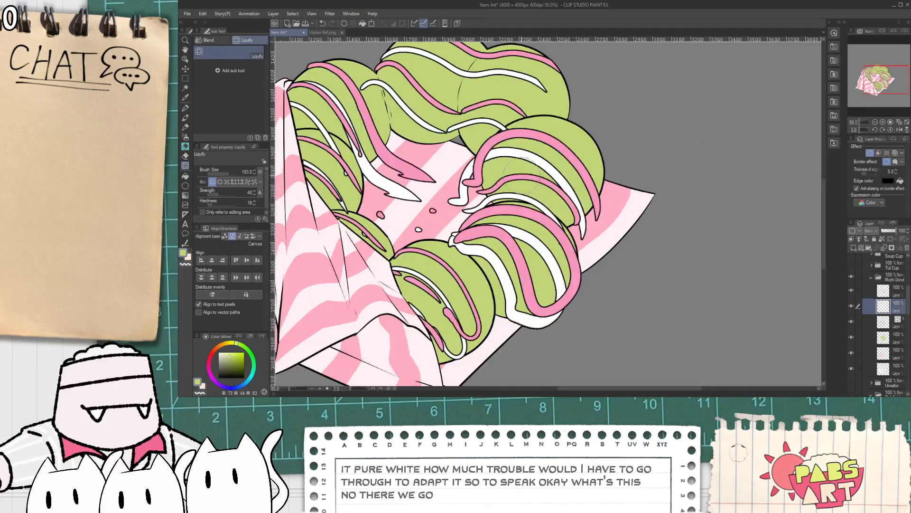
drag(232, 172, 233, 172)
mouse_move(510, 170)
mouse_down()
mouse_move(552, 155)
mouse_move(493, 177)
mouse_move(533, 168)
mouse_move(496, 188)
mouse_move(508, 173)
mouse_up()
key(ctrl+z)
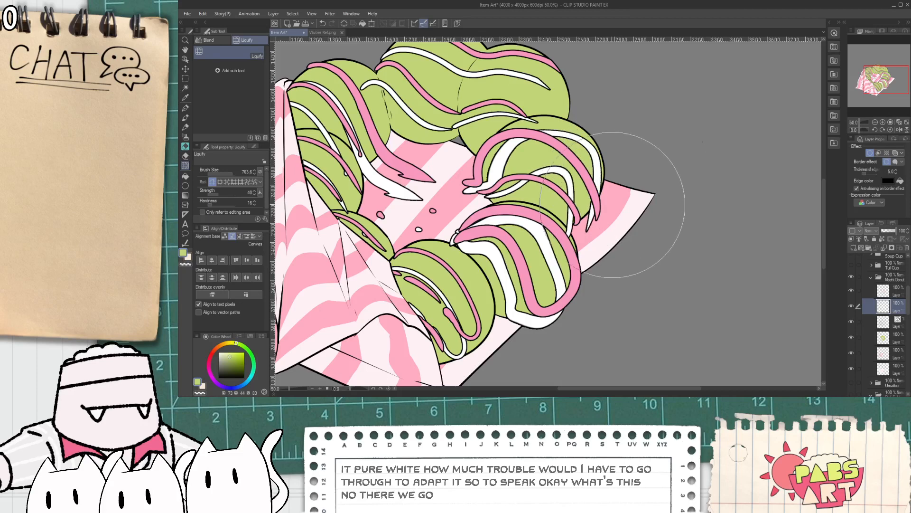
scroll(565, 138, down, 5)
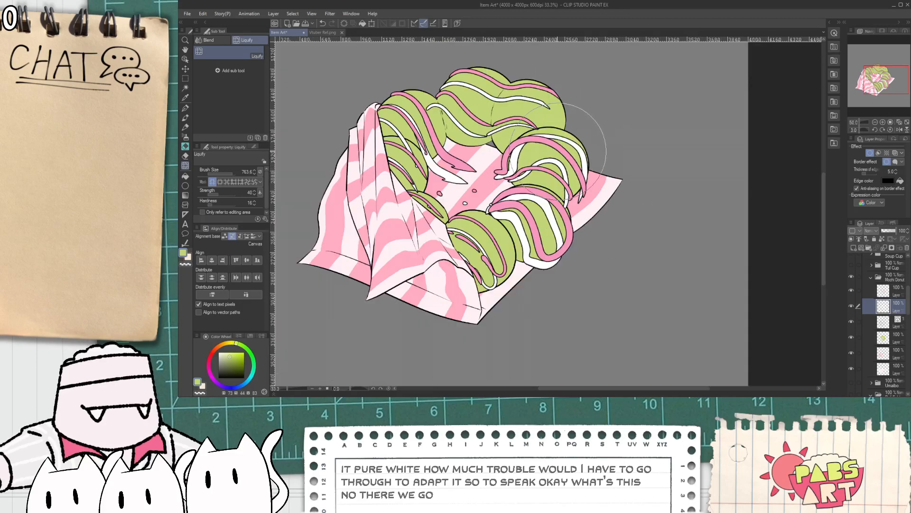
scroll(564, 136, up, 3)
drag(564, 135, 578, 142)
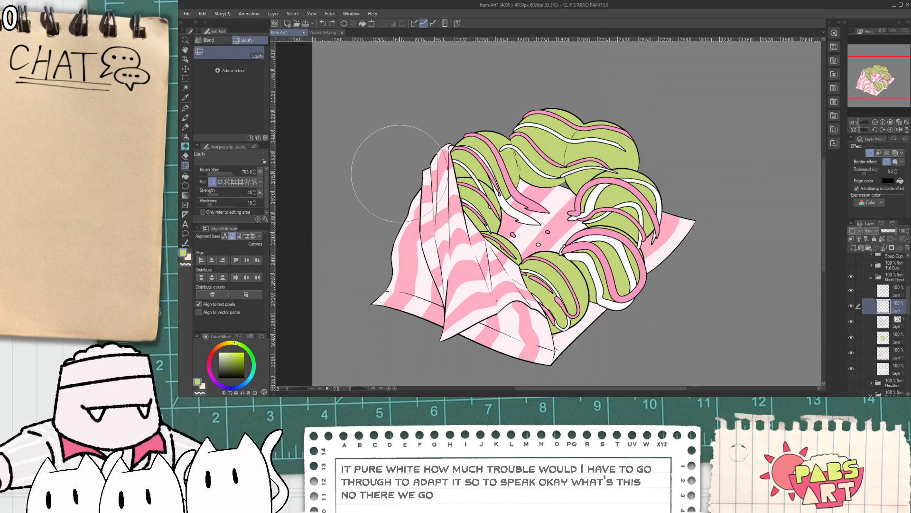
- Refine the white drizzle lines on the right-hand ball with Liquify at brush size 254.1
click(227, 182)
scroll(656, 203, up, 1)
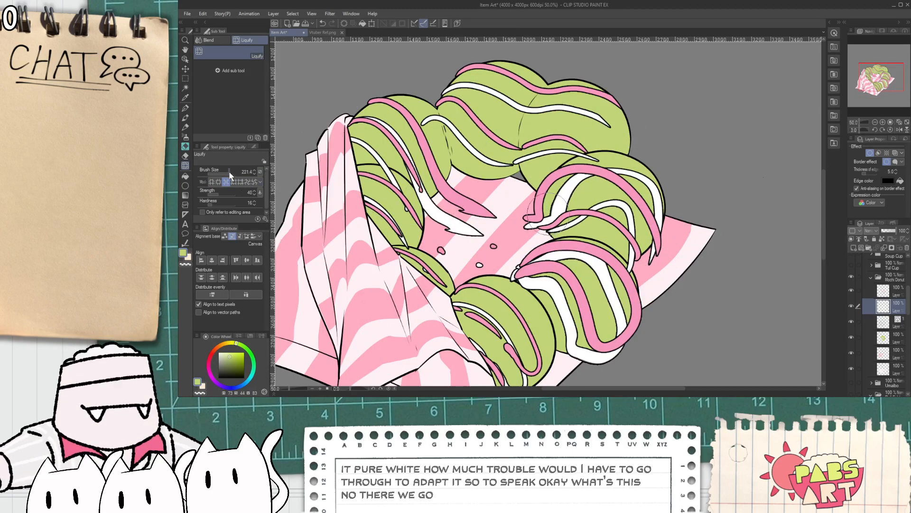
click(212, 182)
mouse_move(551, 189)
mouse_down()
mouse_move(577, 203)
mouse_move(561, 200)
mouse_move(569, 219)
mouse_move(554, 214)
mouse_move(600, 221)
mouse_move(582, 213)
mouse_move(601, 203)
mouse_move(629, 224)
mouse_move(648, 266)
mouse_up()
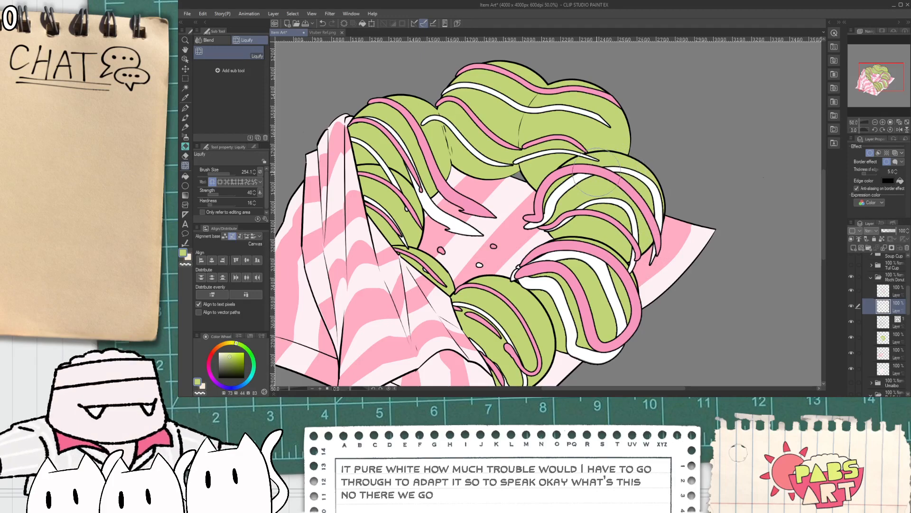
- Erase the excess white drizzle near the top of the right-hand ball and check the whole donut
key(e)
scroll(601, 161, up, 3)
mouse_move(600, 160)
mouse_down()
mouse_move(560, 159)
mouse_move(587, 189)
mouse_up()
scroll(566, 159, down, 6)
key(space)
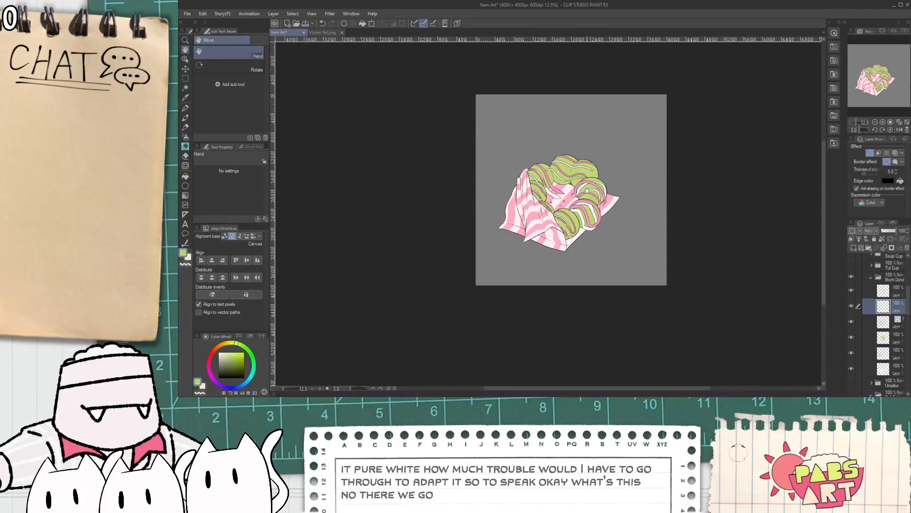
scroll(587, 189, up, 3)
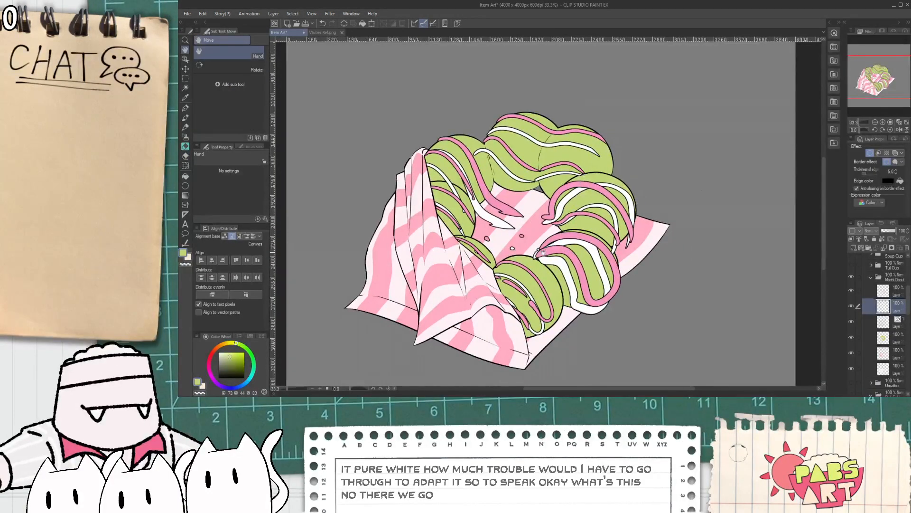
- Adjust the white drizzle layer's colour slightly and review the finished mochi donut at different sizes
key(ctrl+s)
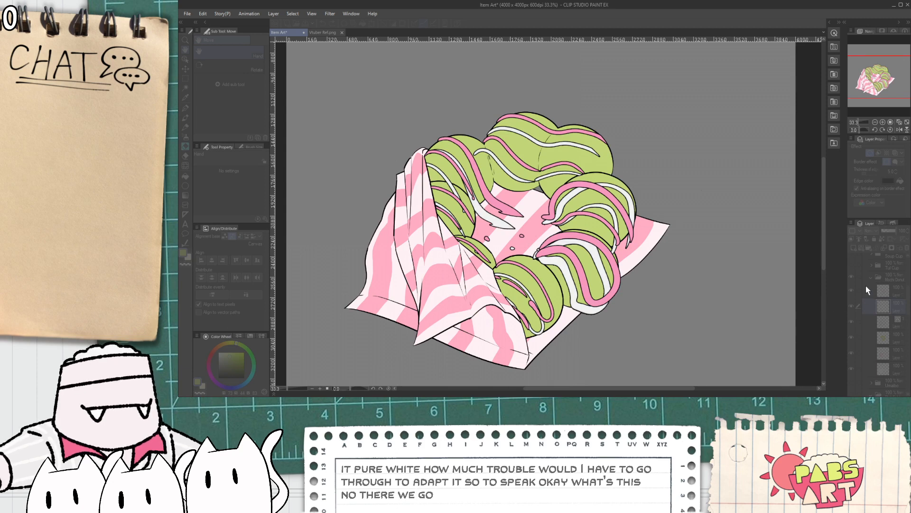
scroll(650, 283, down, 3)
drag(650, 283, 637, 289)
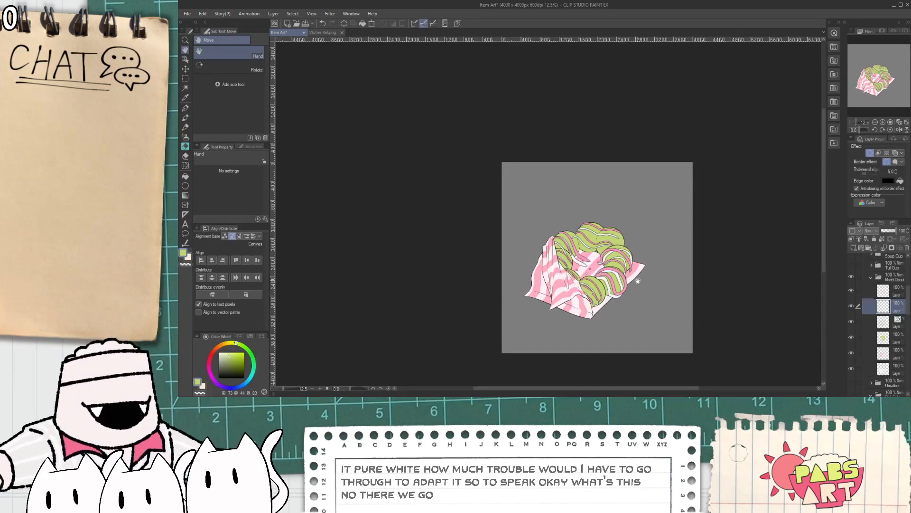
scroll(639, 282, up, 3)
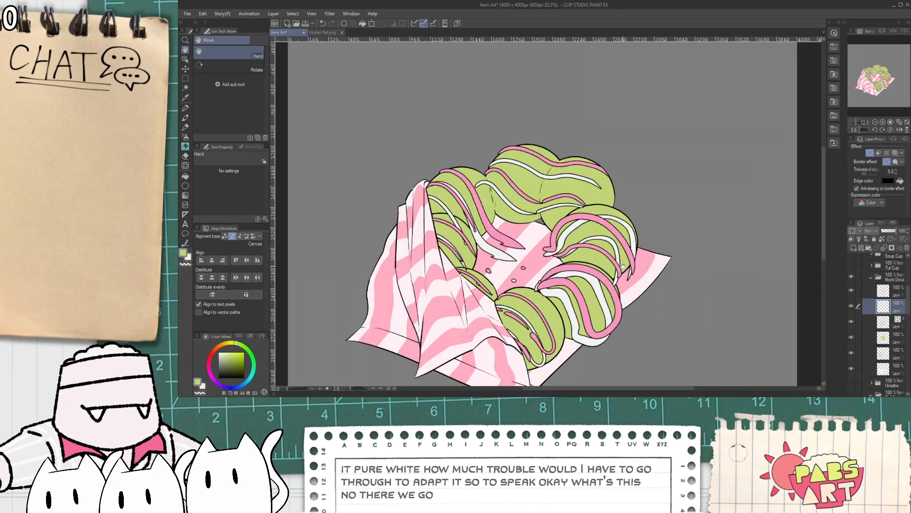
drag(653, 292, 636, 262)
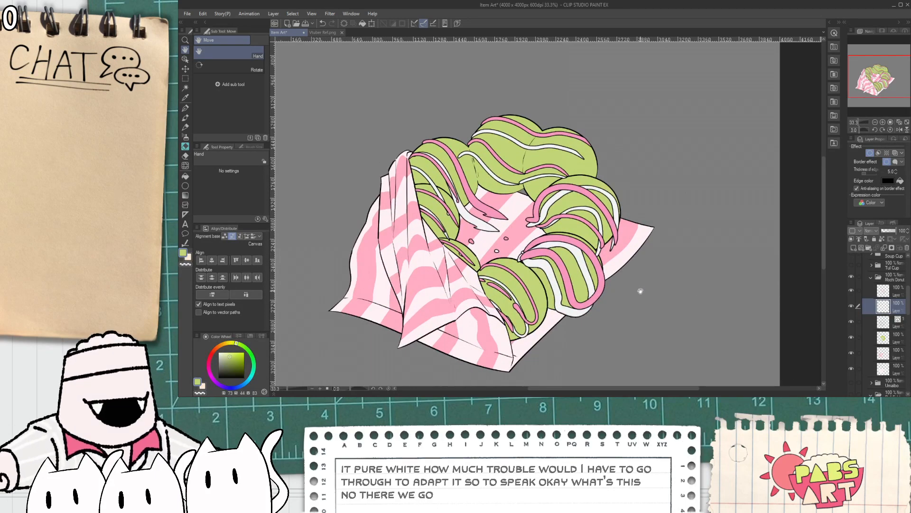
- Hide and collapse the Mochi Donut folder, show and expand the Tul Cup folder, and ready its lower layer for filling
key(ctrl+minus)
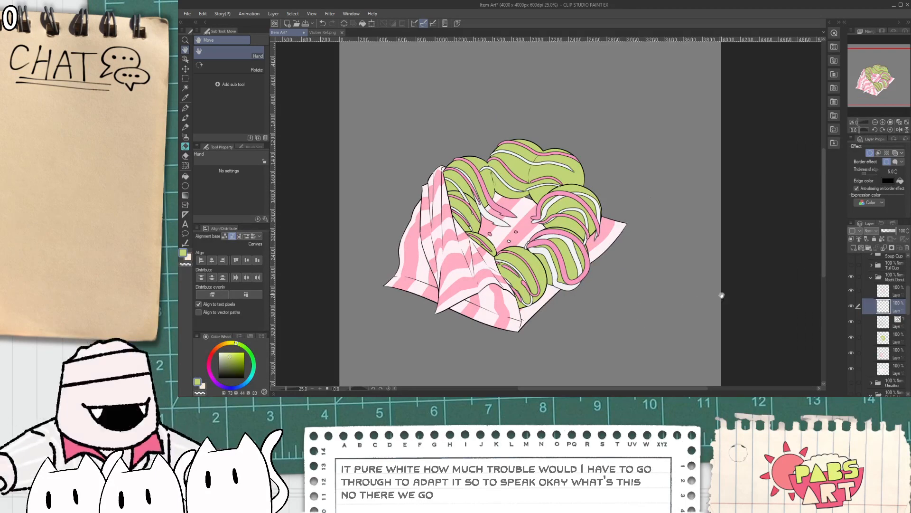
click(872, 279)
click(850, 275)
click(870, 277)
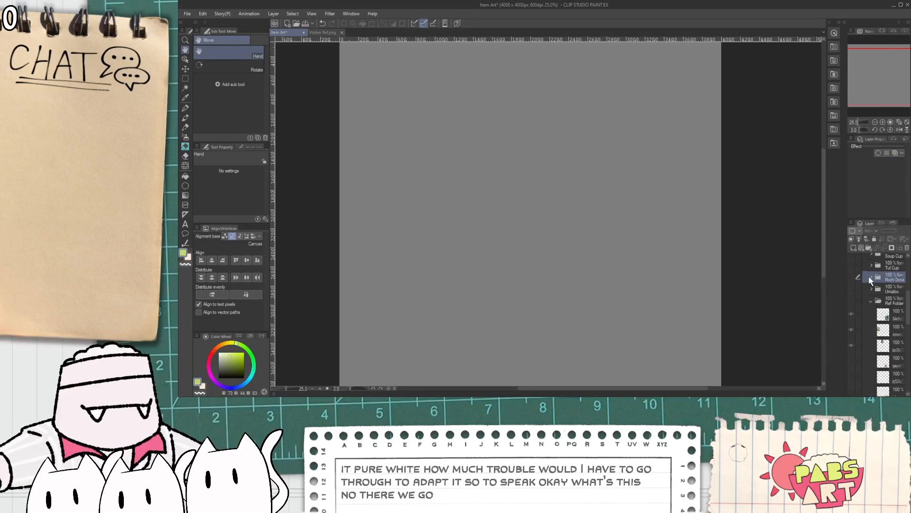
click(851, 264)
click(888, 265)
click(871, 265)
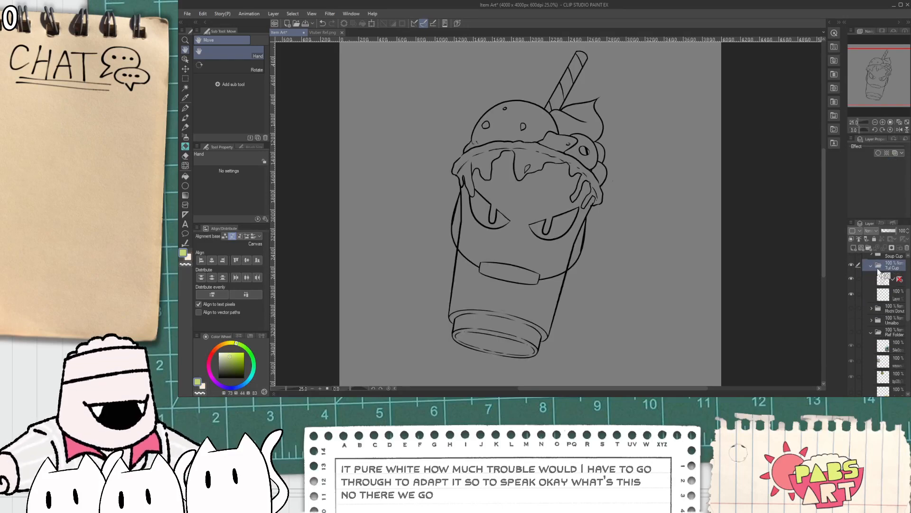
click(883, 294)
key(g)
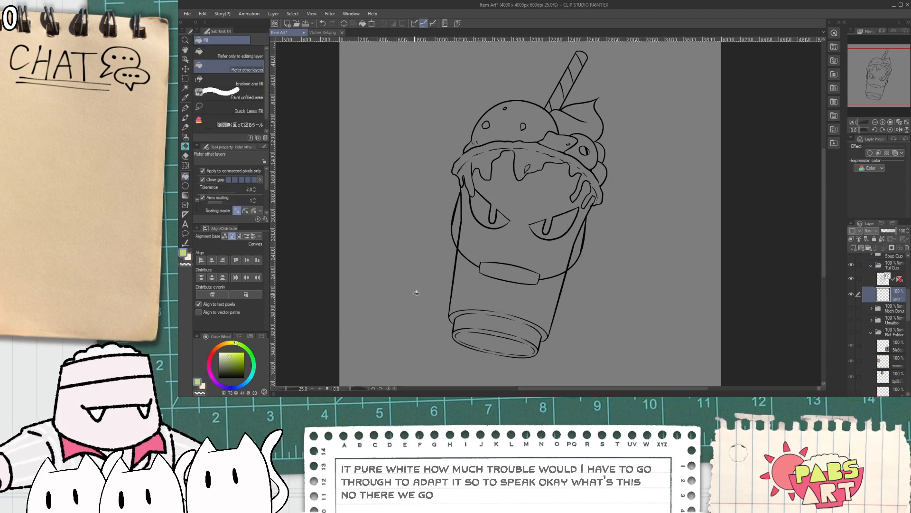
scroll(425, 159, up, 2)
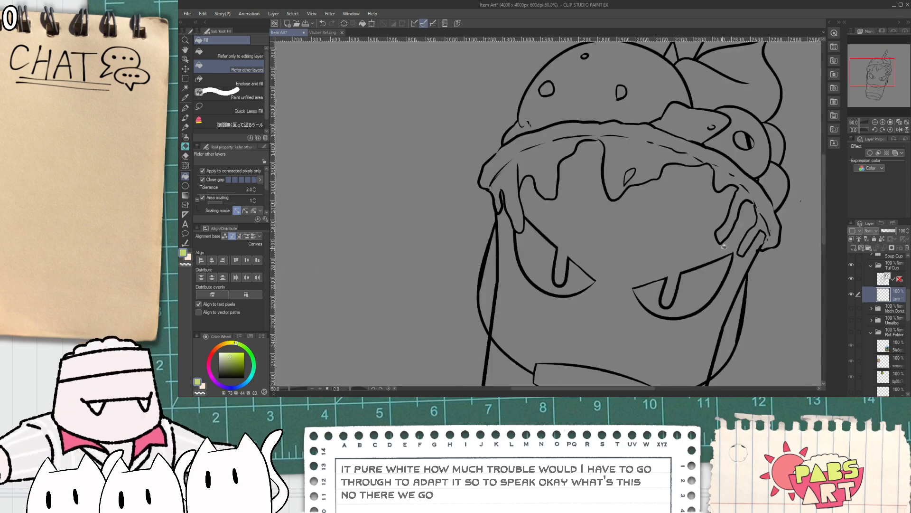
- Erase the line overshooting the top of the long left-hand drip in the cup's line art with the Vector eraser
click(873, 280)
key(e)
click(218, 113)
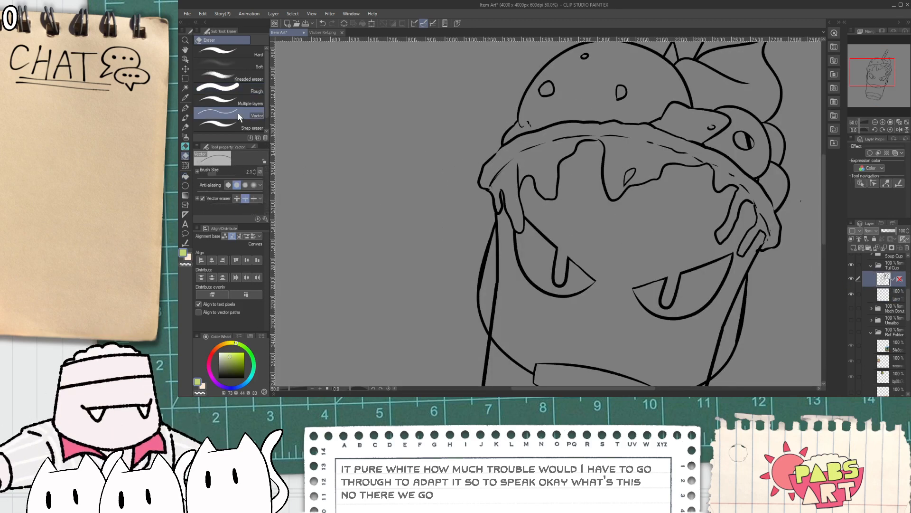
scroll(500, 176, up, 1)
key(p)
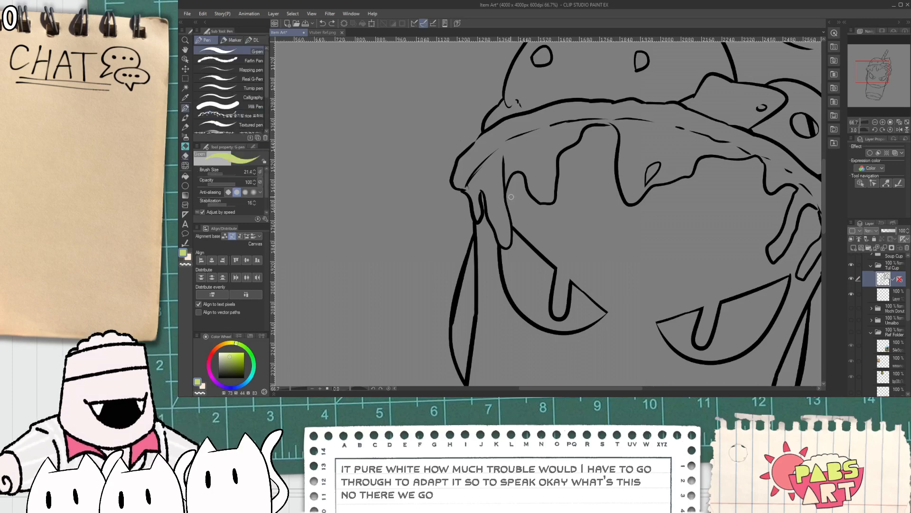
scroll(507, 174, up, 3)
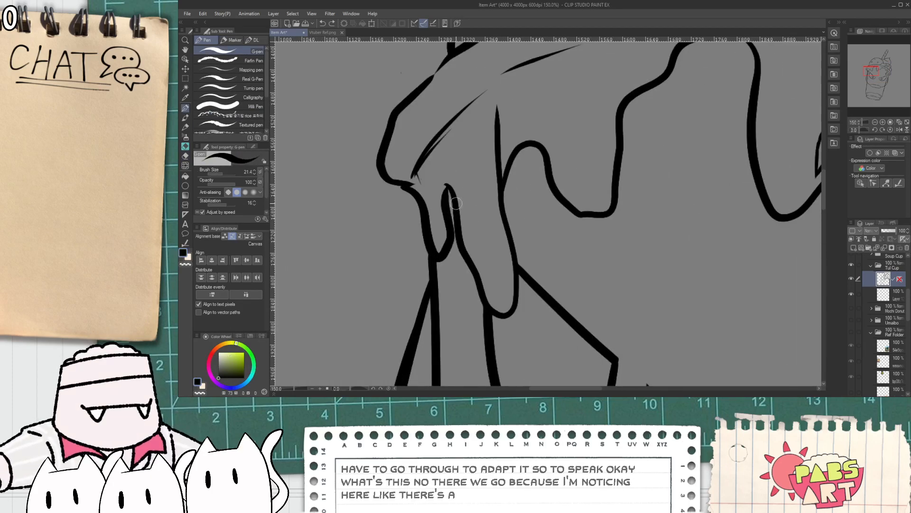
key(e)
mouse_move(496, 142)
mouse_down()
mouse_move(506, 133)
mouse_move(506, 148)
mouse_move(476, 161)
mouse_move(497, 212)
mouse_up()
scroll(506, 133, down, 3)
scroll(507, 149, down, 1)
- Draw a small extra drip beneath the left end of the cup's rim with the G-pen and trim its overlapping lines
key(p)
scroll(472, 157, up, 3)
key(ctrl+z)
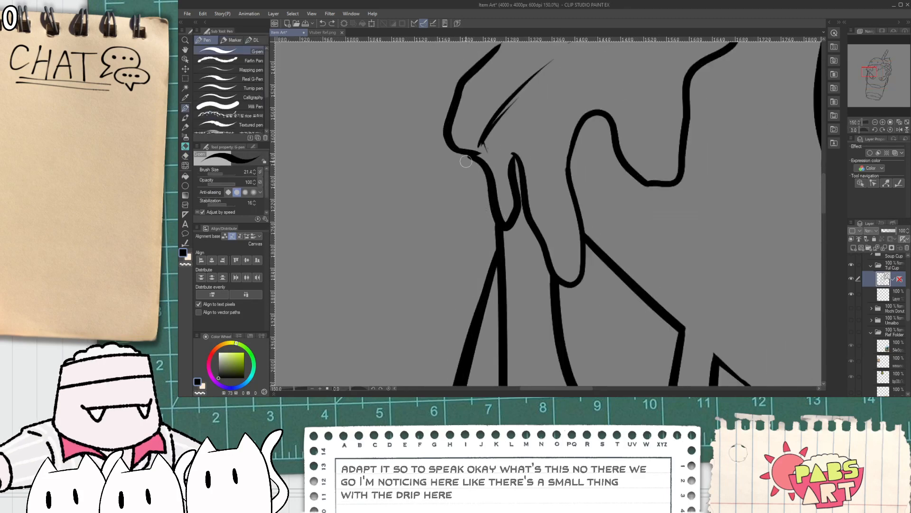
drag(459, 151, 498, 210)
key(e)
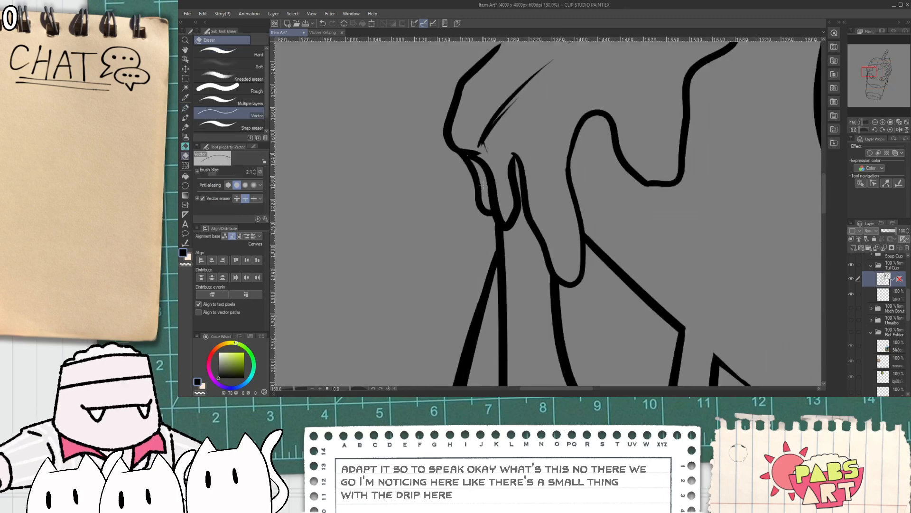
click(471, 154)
key(p)
mouse_move(461, 150)
mouse_down()
mouse_move(483, 162)
mouse_move(502, 224)
mouse_move(482, 168)
mouse_up()
key(ctrl+z)
scroll(508, 202, down, 5)
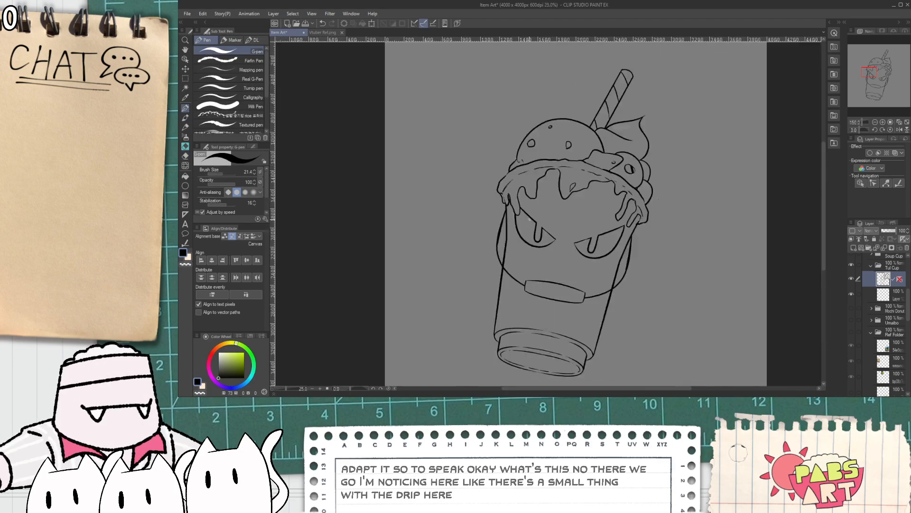
- Add a small drip beneath the right end of the cup's rim and erase its overlapping lines
scroll(529, 219, down, 2)
scroll(575, 232, up, 6)
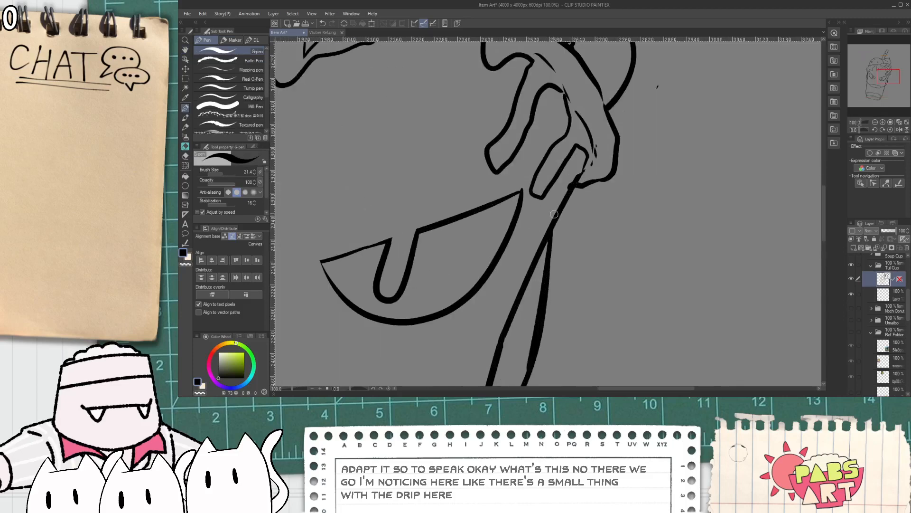
key(e)
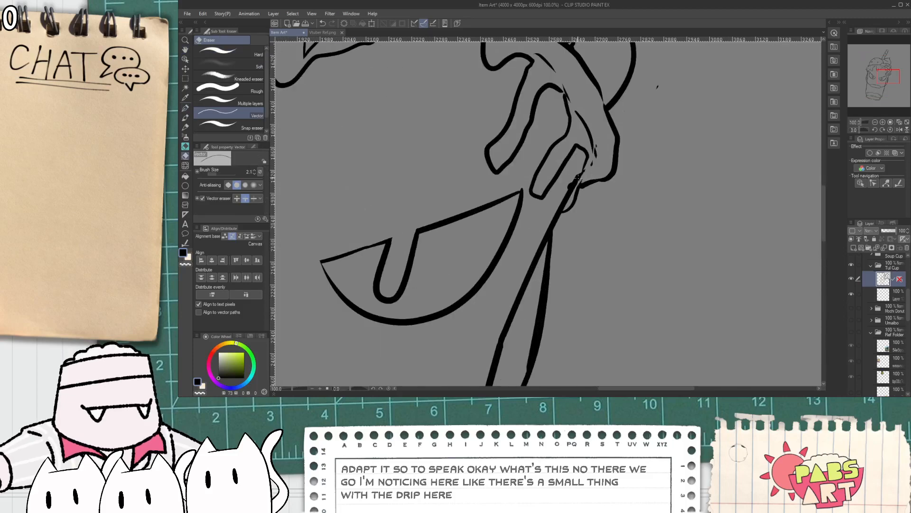
scroll(568, 189, down, 4)
key(space)
drag(577, 195, 579, 212)
- Draw a short, narrow drip beside the large central drip and erase the old line crossing its top
scroll(516, 170, up, 4)
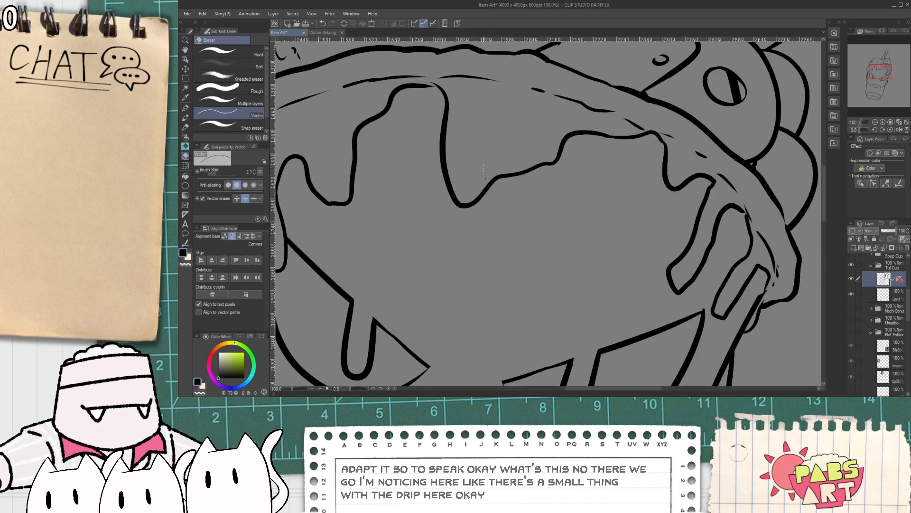
key(p)
mouse_move(422, 85)
mouse_down()
mouse_move(424, 107)
mouse_move(444, 87)
mouse_up()
key(e)
scroll(445, 86, down, 3)
key(space)
drag(481, 119, 520, 152)
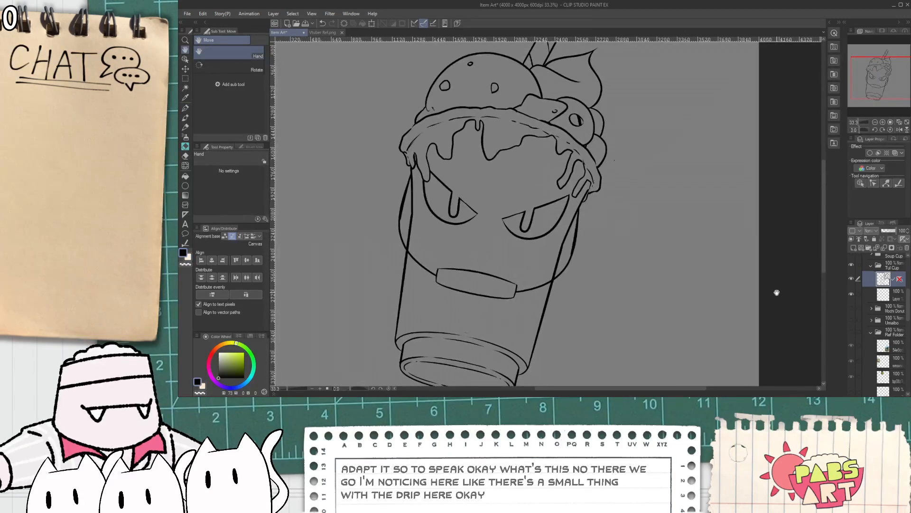
- Round off the sharp corner where the new narrow drip joins the large central drip and erase the leftover tip
scroll(451, 89, up, 5)
key(p)
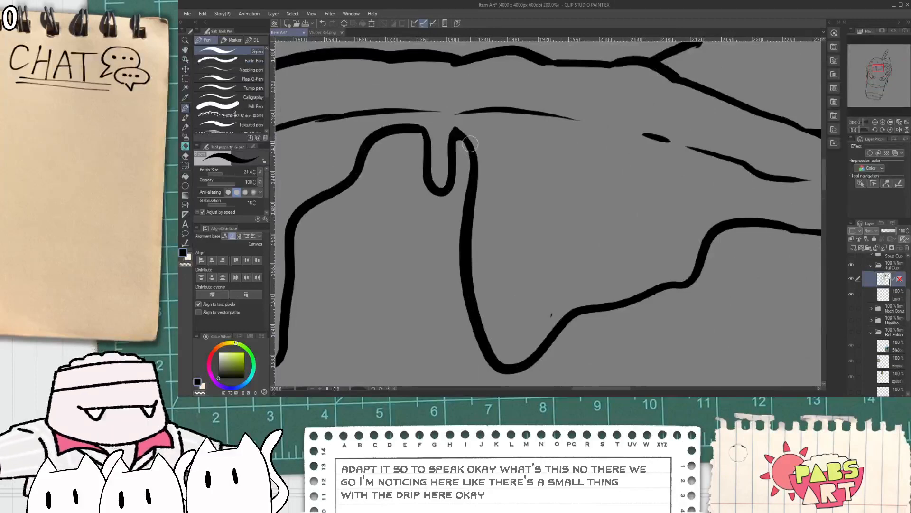
key(e)
drag(452, 127, 458, 133)
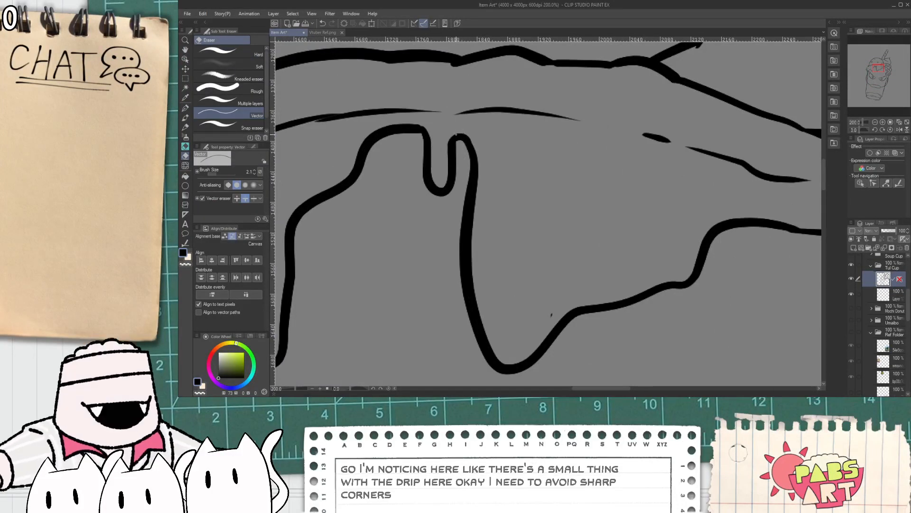
scroll(460, 134, down, 4)
- Select the layer below the cup's line art and ready the Fill tool that refers to other layers
click(893, 294)
scroll(679, 293, down, 2)
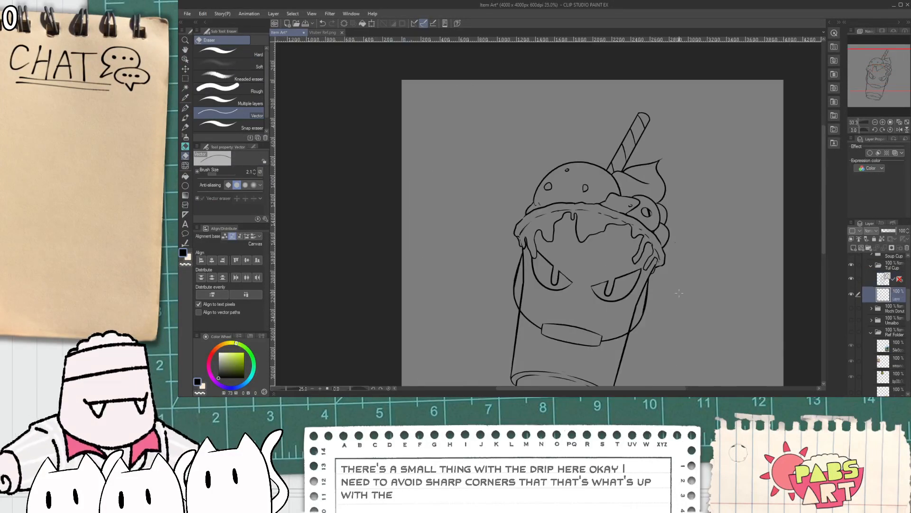
key(h)
drag(680, 293, 630, 210)
key(g)
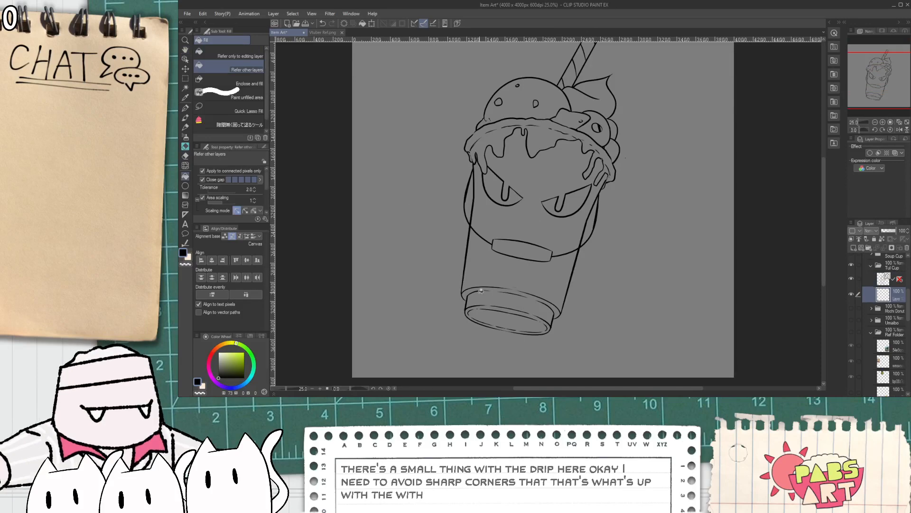
- Sample the bright blue from the face of the dark-hoodie bucket character in the reference image
click(245, 385)
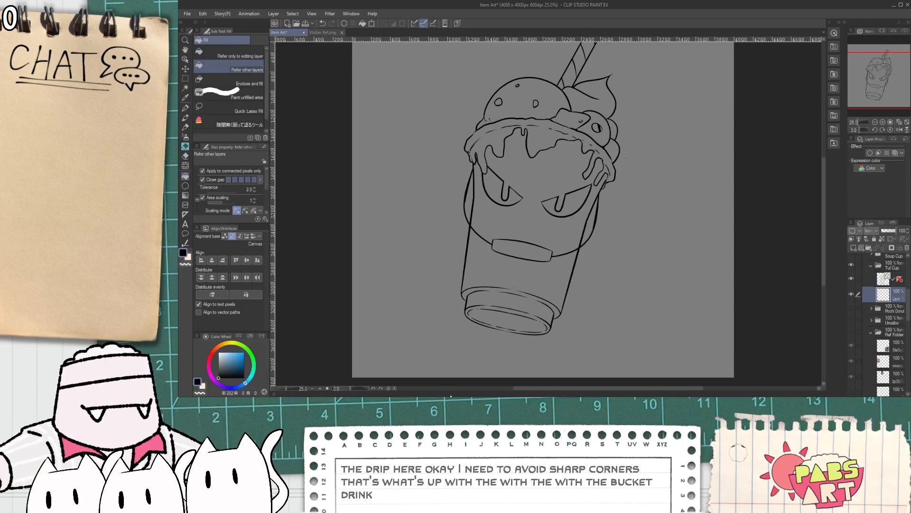
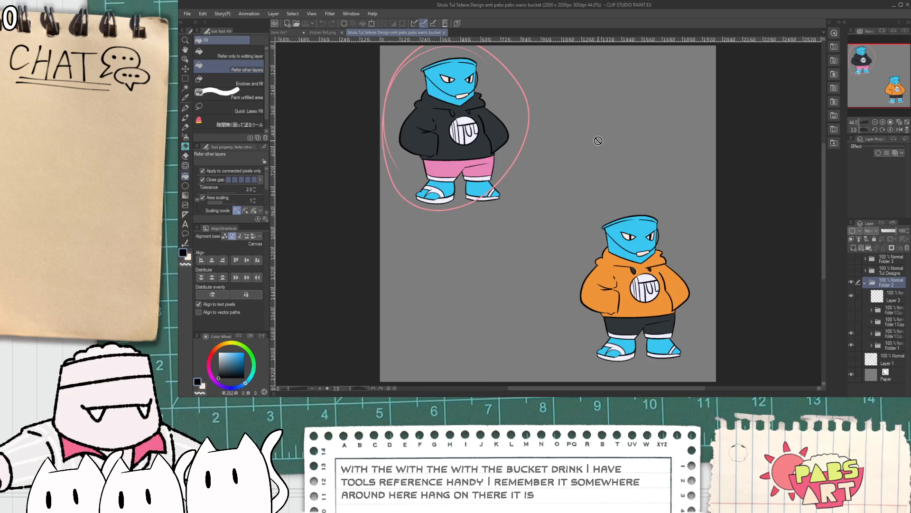
drag(558, 143, 626, 203)
scroll(507, 133, up, 2)
alt+click(506, 132)
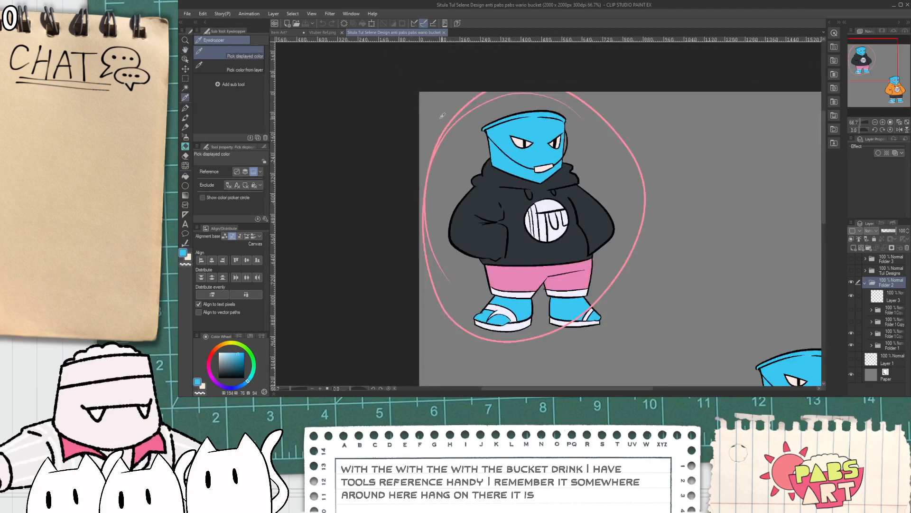
- Switch back to the Item Art canvas and fill the cup's lower rim and base with the sampled blue
click(293, 36)
key(g)
click(504, 248)
key(ctrl+z)
click(511, 305)
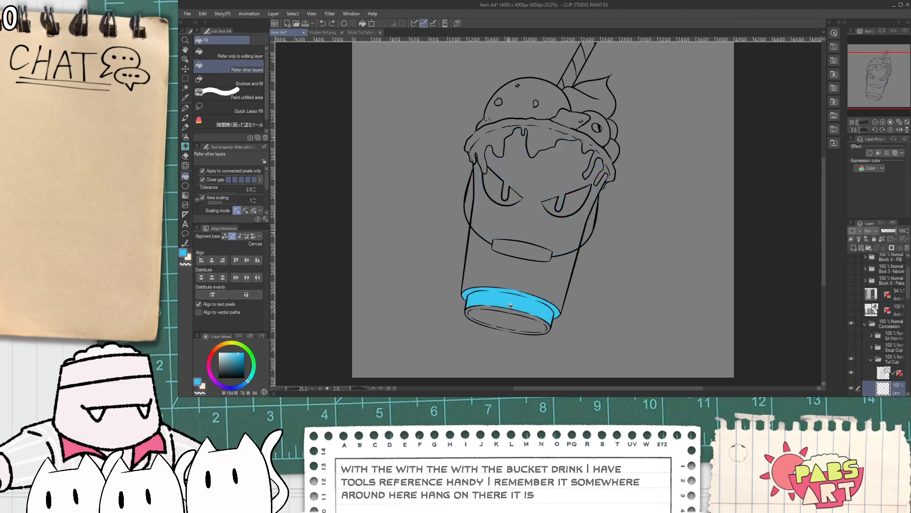
click(510, 316)
scroll(510, 316, up, 1)
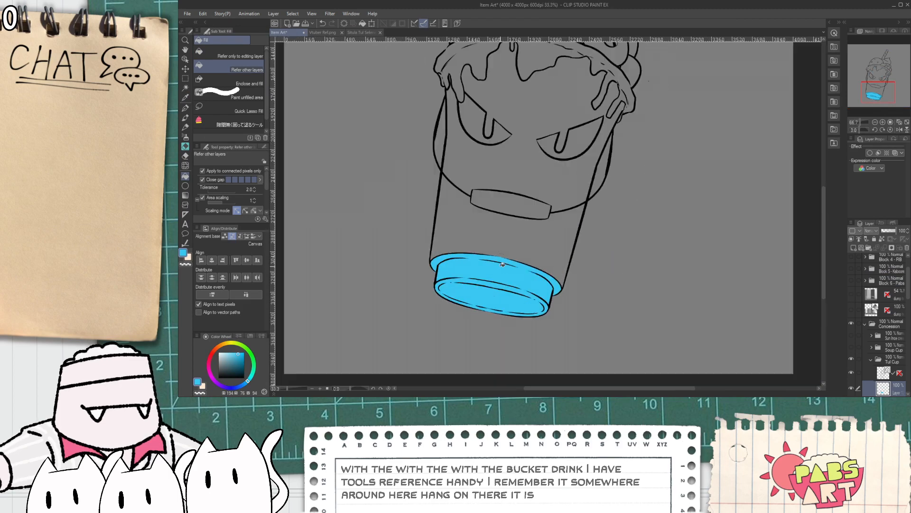
- Auto-select the cup body above and below the strap, referring to all layers
key(space)
key(w)
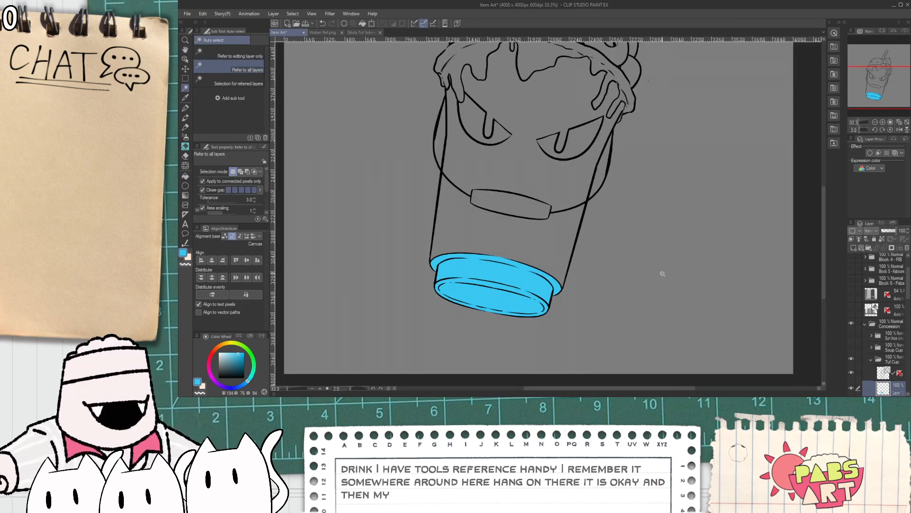
click(514, 248)
shift+click(522, 181)
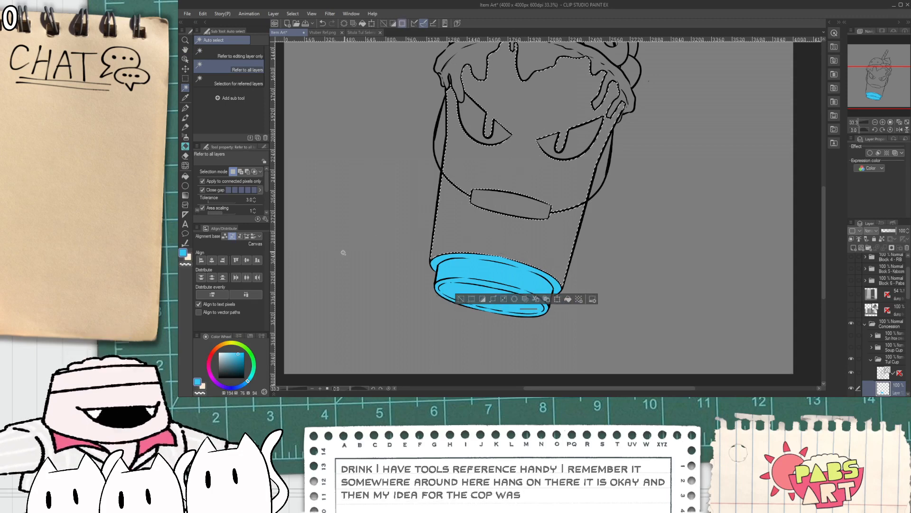
- Apply a foreground-to-transparent blue gradient across the selected cup body, fading upward from the base to around eye level
click(185, 205)
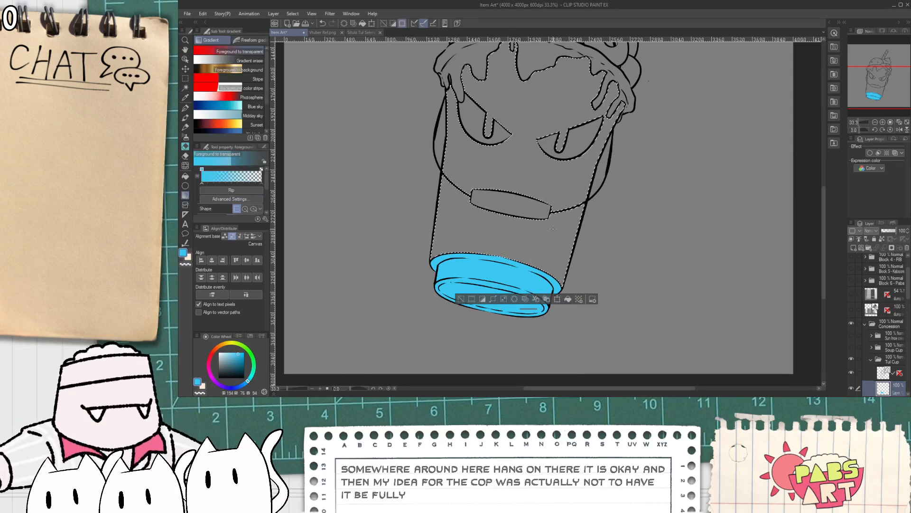
drag(503, 223, 526, 100)
key(ctrl+z)
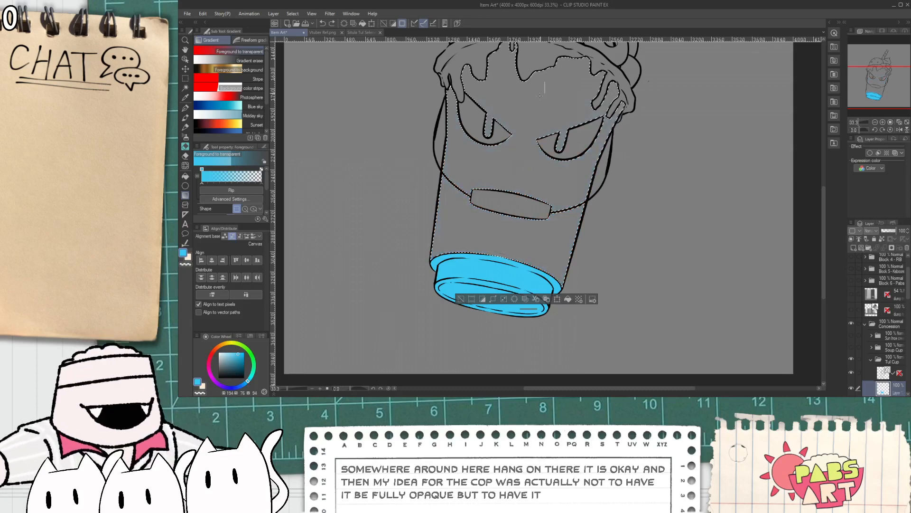
key(ctrl+y)
key(ctrl+z)
key(ctrl+y)
key(ctrl+z)
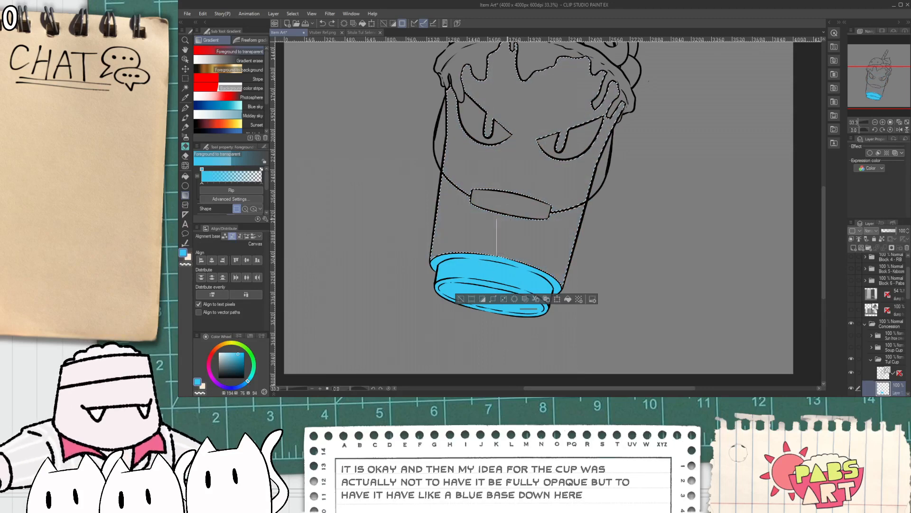
key(ctrl+y)
key(ctrl+z)
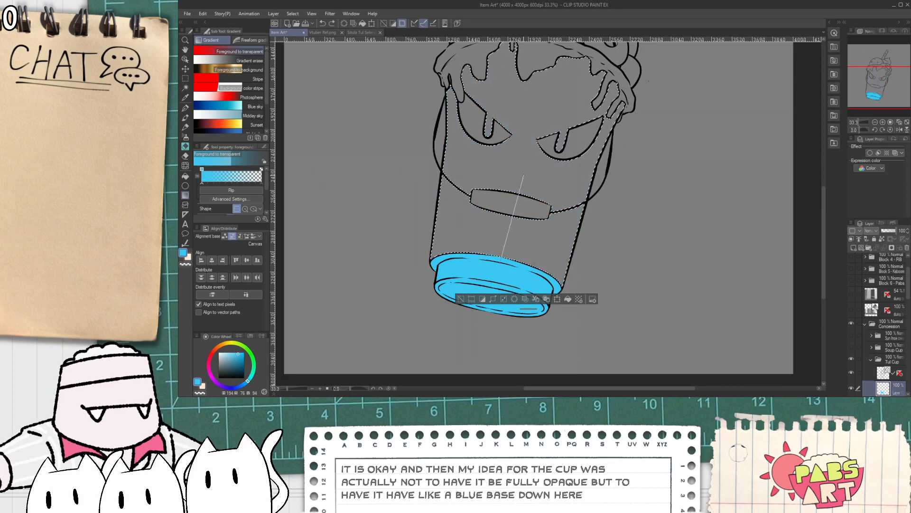
drag(519, 154, 522, 145)
- Thin the middle of the gradient with the Soft eraser at about size 1009, then rework it with the Soft airbrush at size 193
key(e)
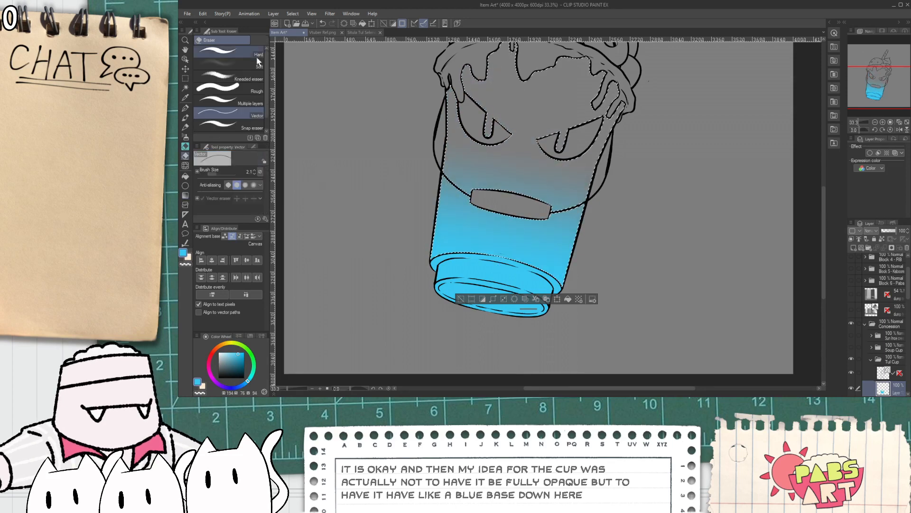
drag(229, 172, 234, 170)
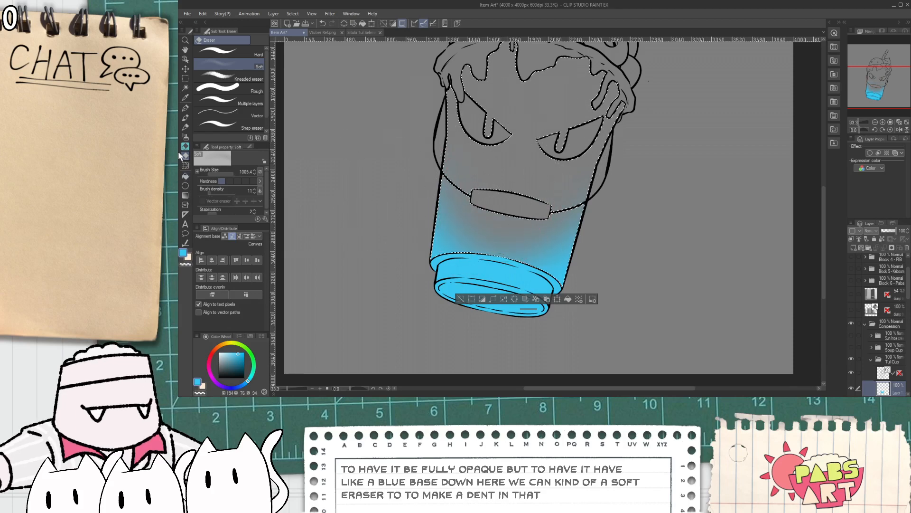
click(185, 136)
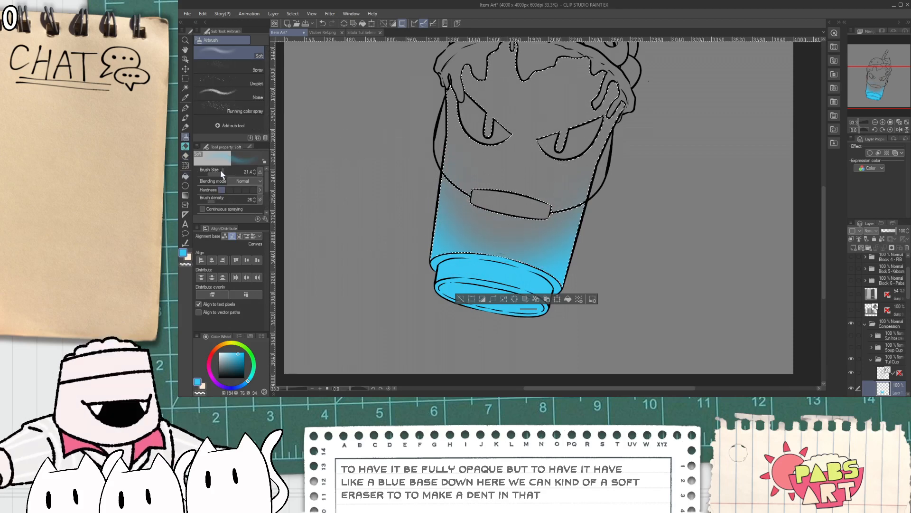
drag(221, 172, 230, 172)
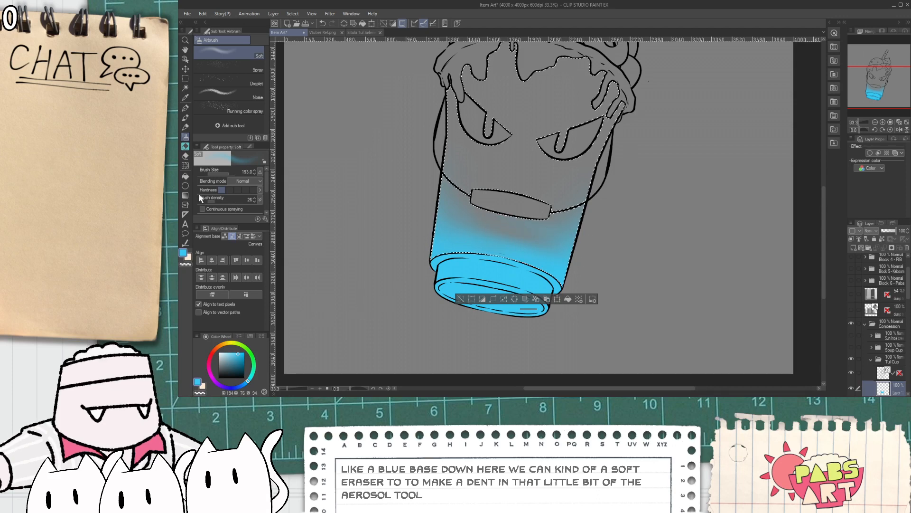
- Add a second, longer blue gradient starting well below the cup to tint the body up toward the drips
click(185, 196)
scroll(488, 224, down, 5)
mouse_move(461, 327)
mouse_down()
mouse_move(510, 149)
mouse_move(501, 138)
mouse_up()
key(ctrl+z)
drag(462, 351, 495, 209)
scroll(493, 203, up, 5)
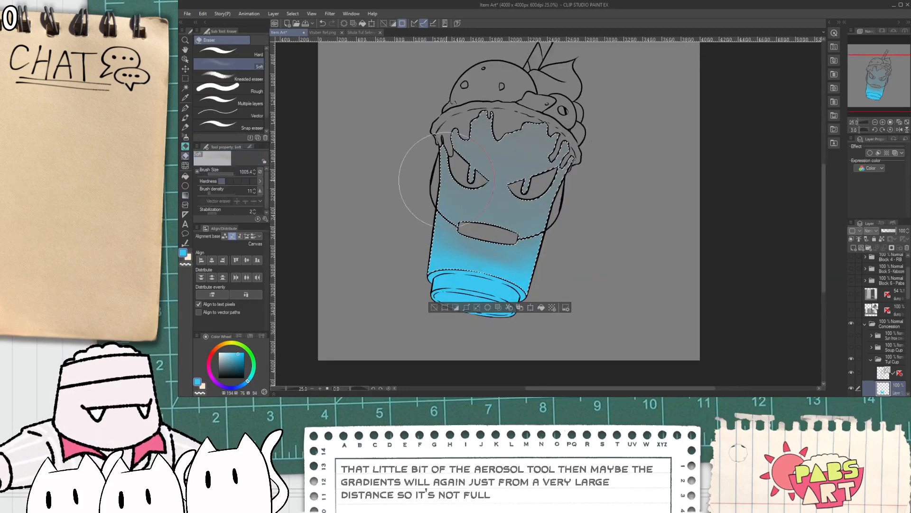
- Lighten the upper cup's tint with the Soft eraser and clear the selection
key(e)
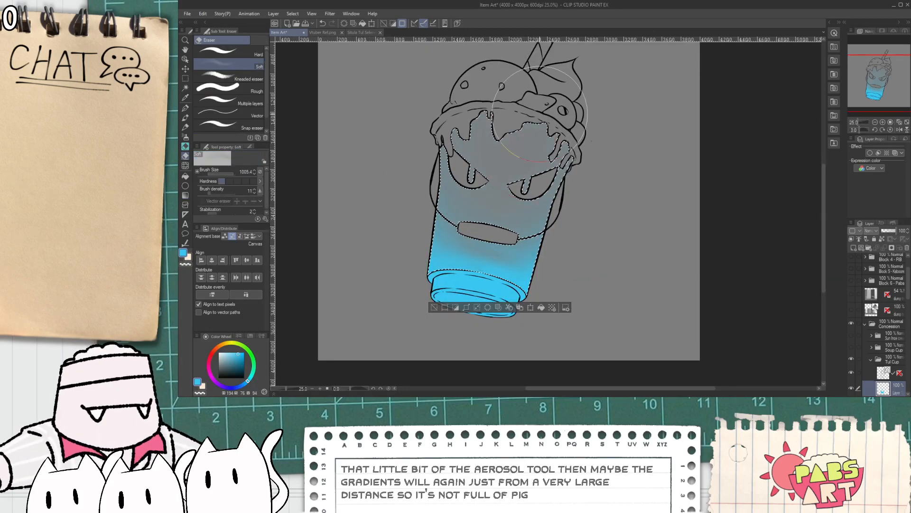
scroll(612, 268, down, 2)
key(h)
scroll(618, 266, up, 2)
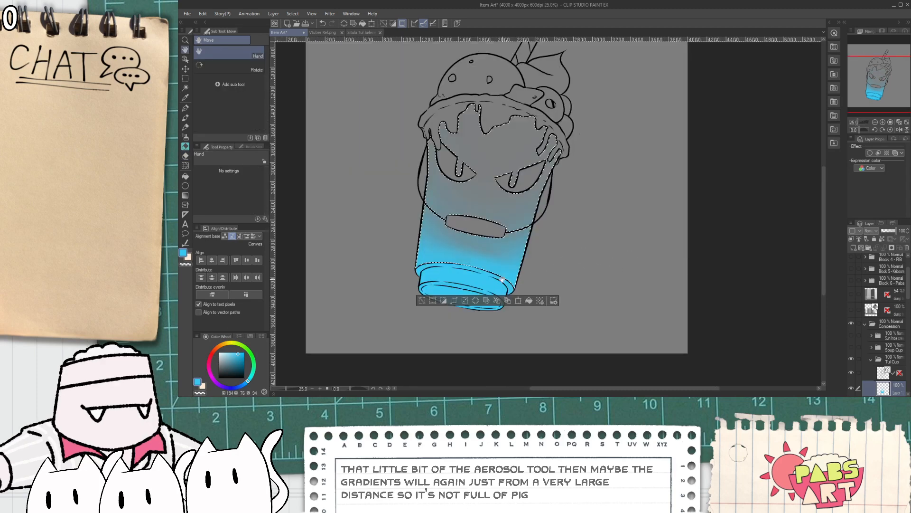
click(423, 303)
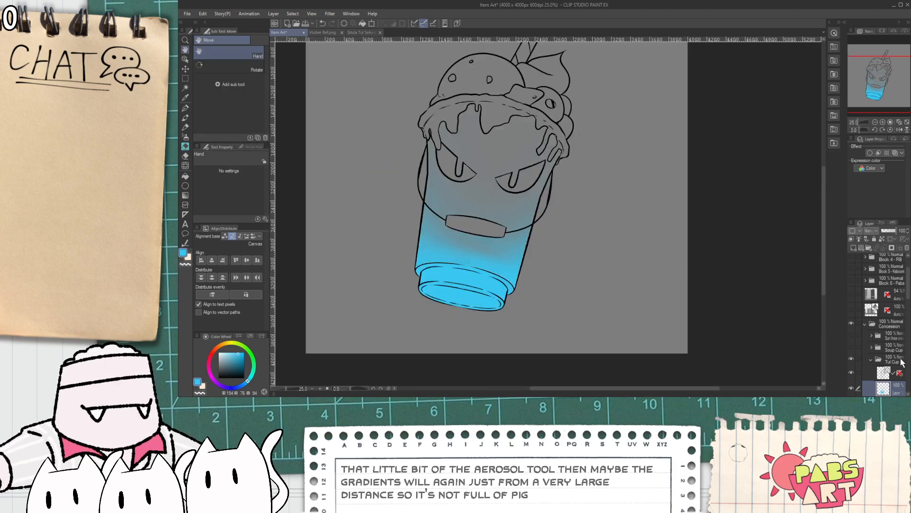
- Hide the blue gradient layer and add a new layer beneath it in the cup's folder
scroll(908, 295, down, 3)
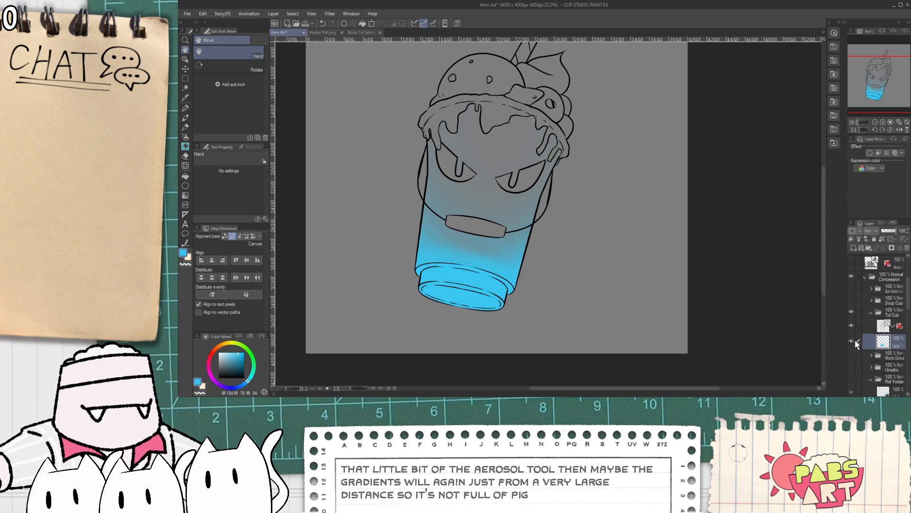
click(852, 341)
click(853, 248)
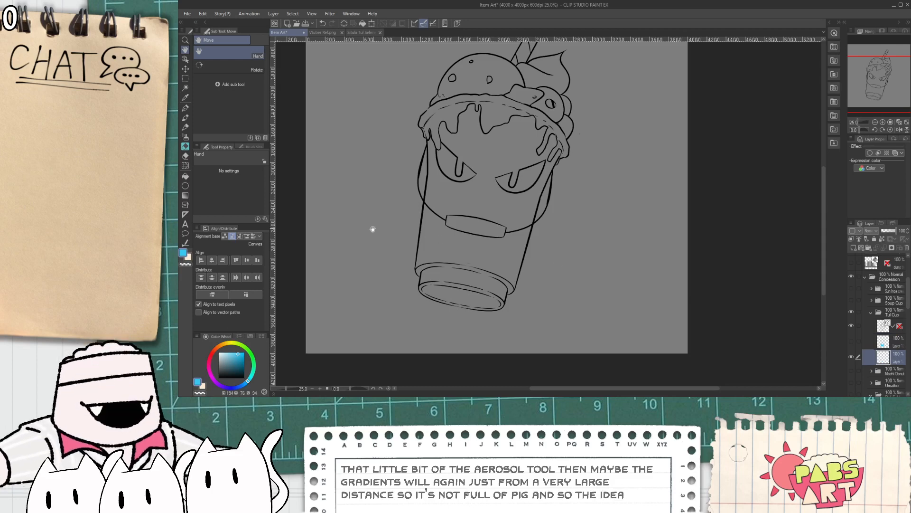
- Choose a very pale blue and fill all sections of the cup's base and lower rim on the new layer
click(226, 352)
drag(226, 353, 223, 352)
key(g)
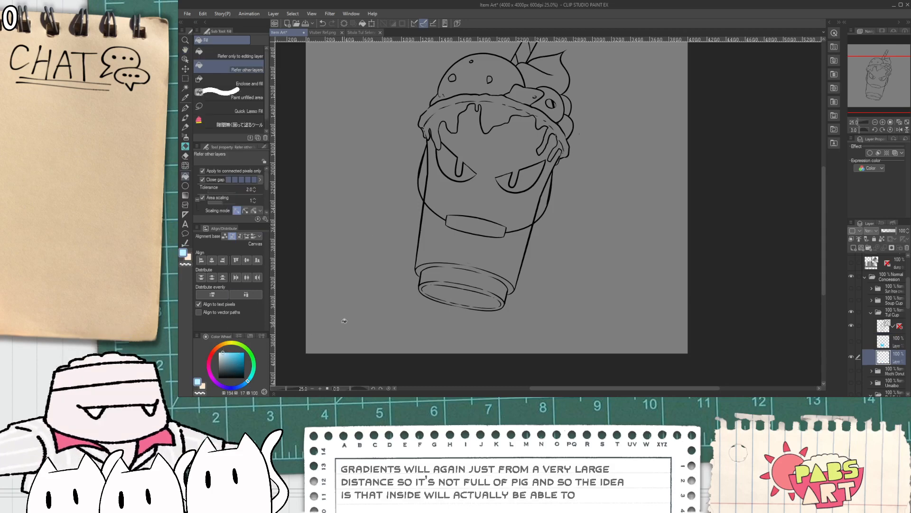
drag(462, 249, 467, 294)
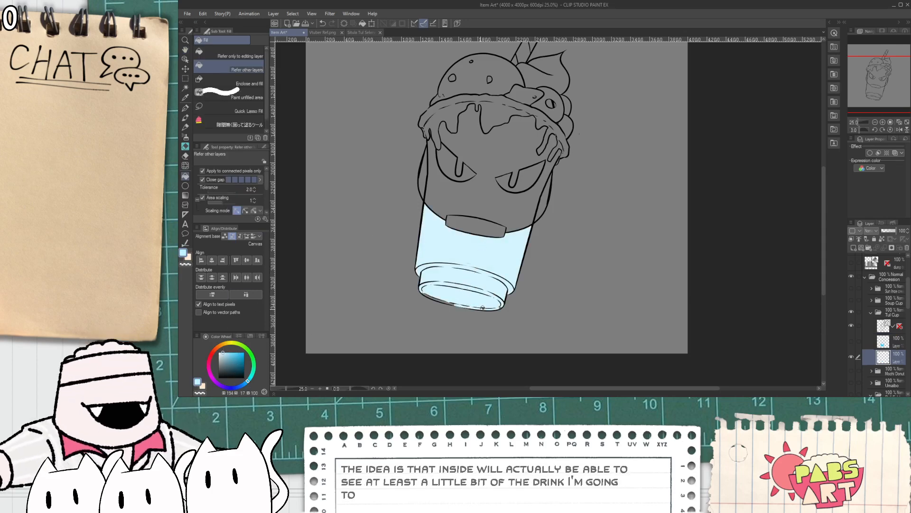
key(ctrl+z)
scroll(444, 299, up, 3)
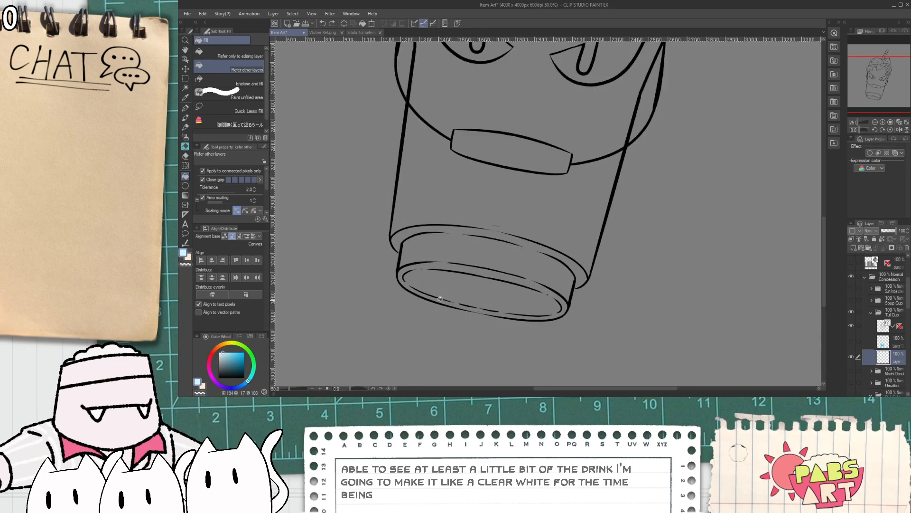
click(441, 299)
scroll(570, 314, up, 3)
click(571, 313)
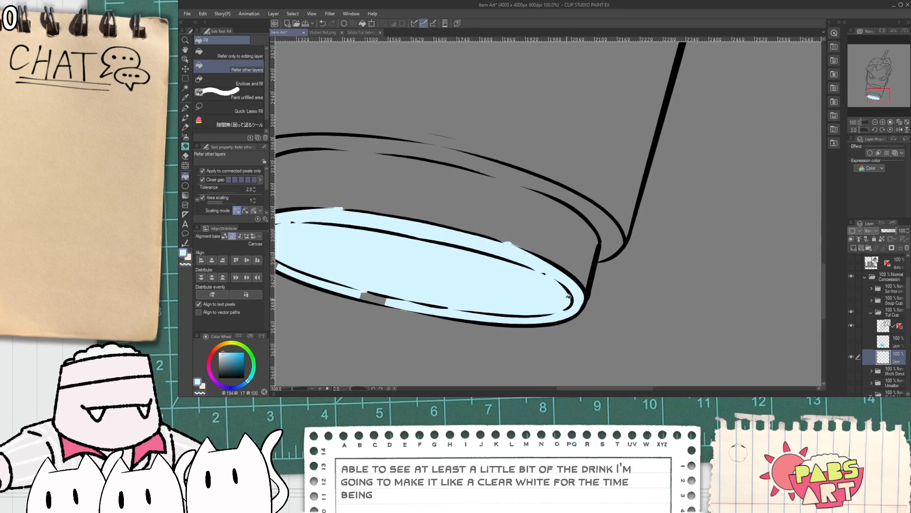
click(536, 232)
drag(450, 274, 580, 270)
click(500, 291)
scroll(393, 259, down, 4)
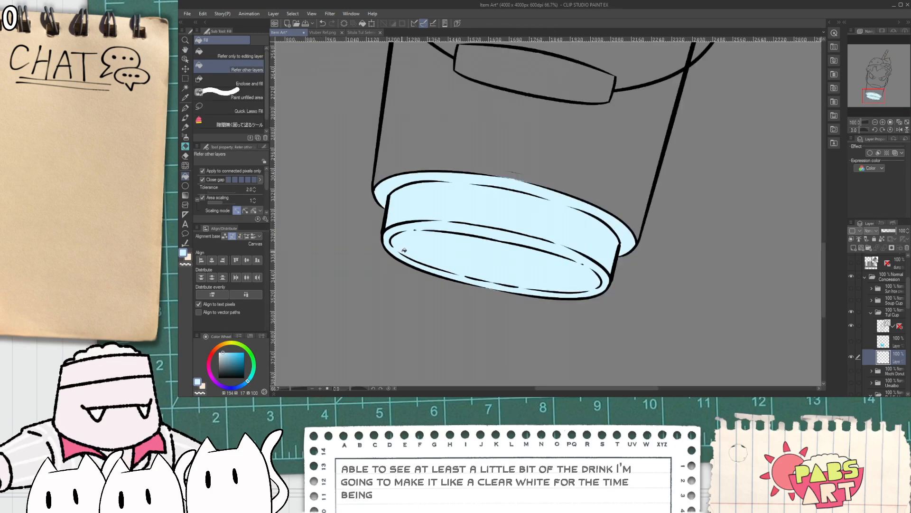
- Fill the whole cup body, including the drips over the eyes, with the same pale blue
click(480, 93)
key(space)
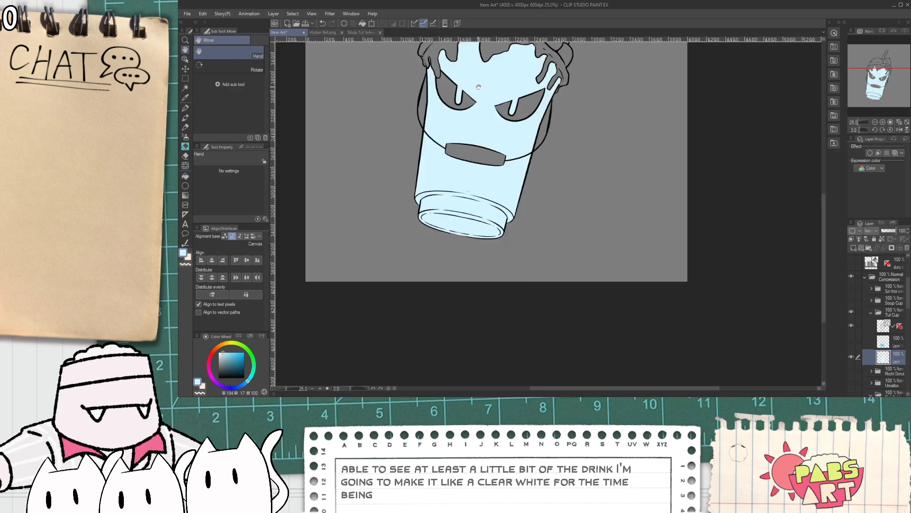
drag(480, 93, 498, 211)
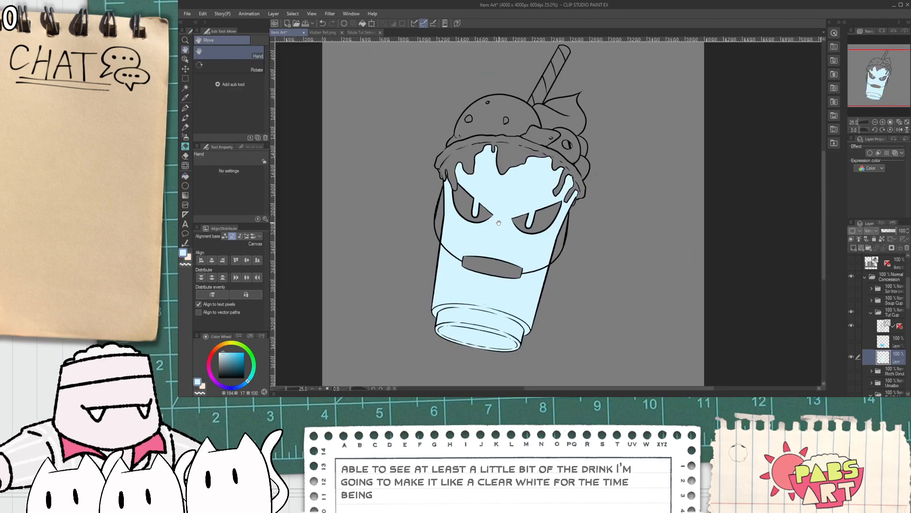
- Fill both angry eyes on the cup with white
scroll(499, 223, up, 2)
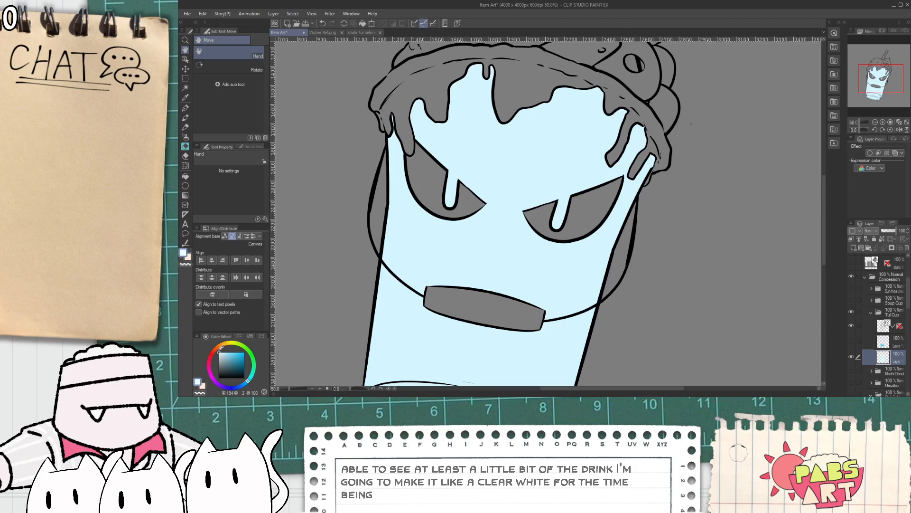
click(419, 185)
click(540, 217)
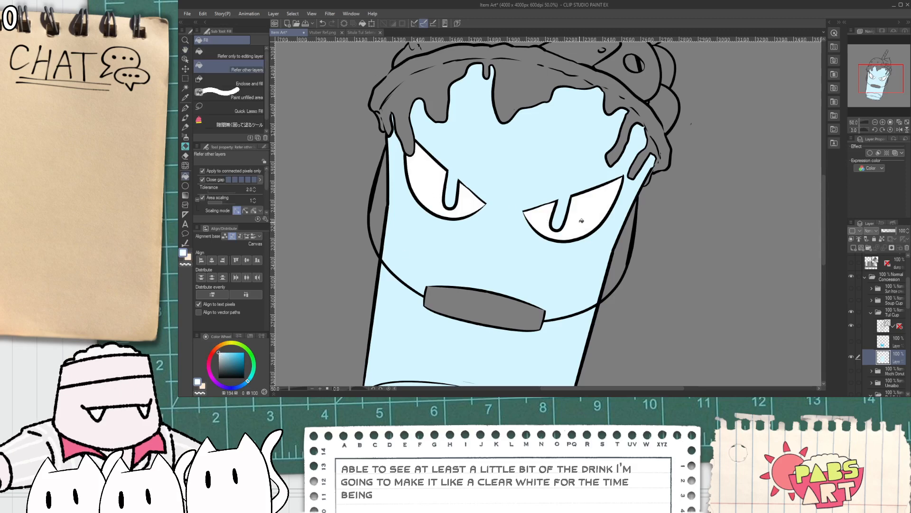
- Turn the blue gradient layer's visibility back on over the pale cup fill
scroll(578, 222, down, 2)
key(space)
click(850, 340)
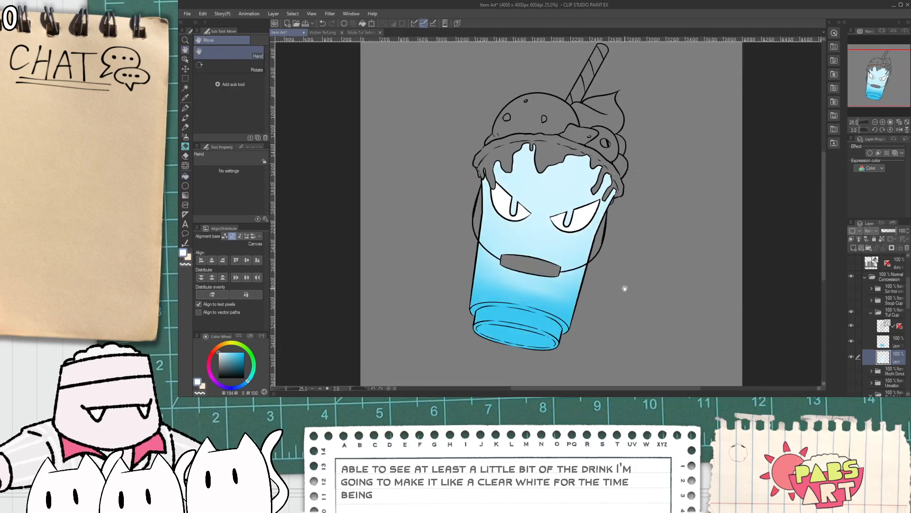
- Fill the cup's top rim and melting drips with a deeper blue
drag(610, 264, 596, 276)
scroll(591, 271, down, 2)
drag(539, 242, 532, 245)
scroll(530, 245, up, 3)
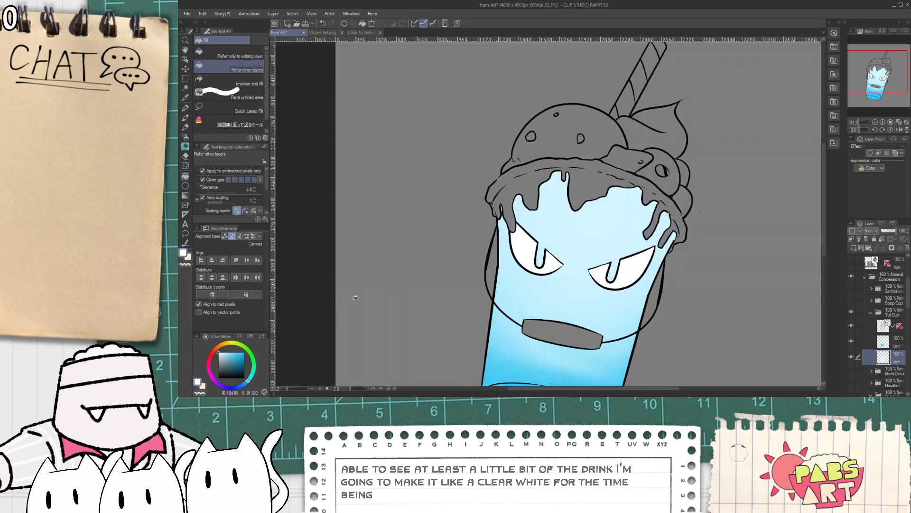
click(513, 172)
drag(538, 202, 493, 229)
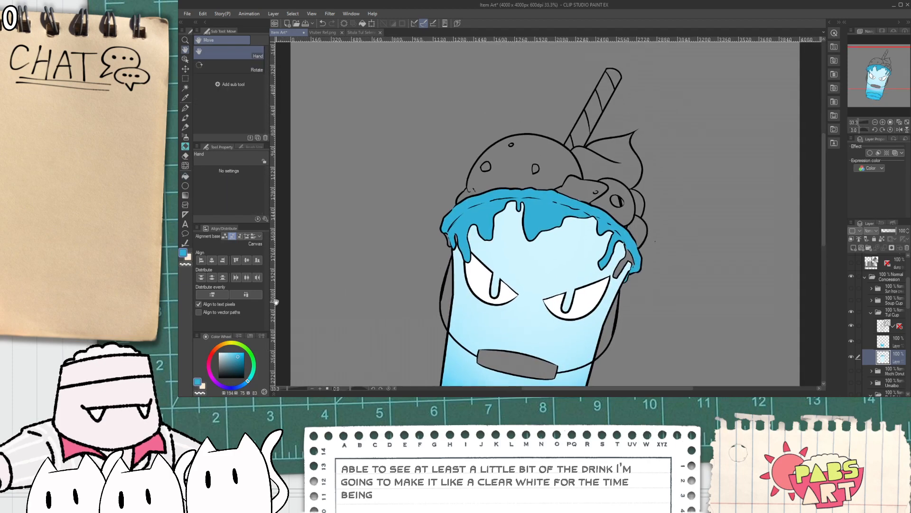
- Try a muted greyish-blue fill on the large ice cream scoop and undo it
click(499, 170)
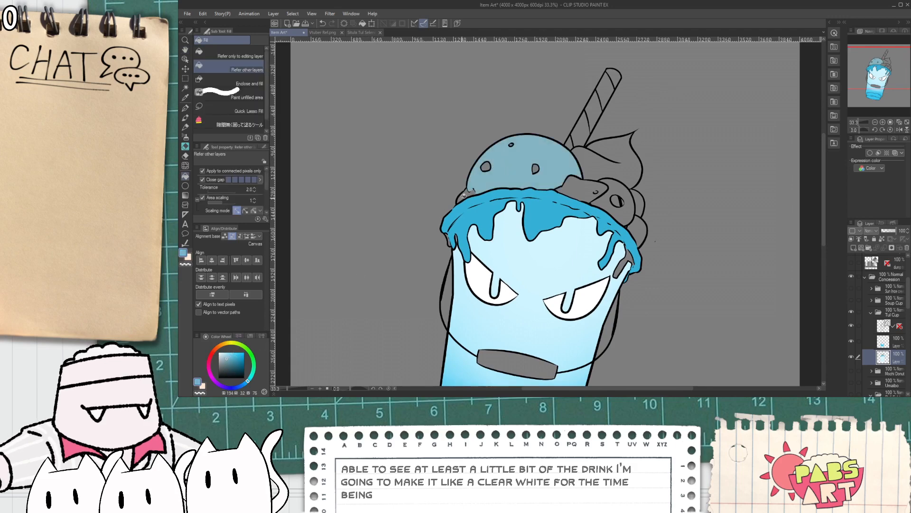
key(ctrl+z)
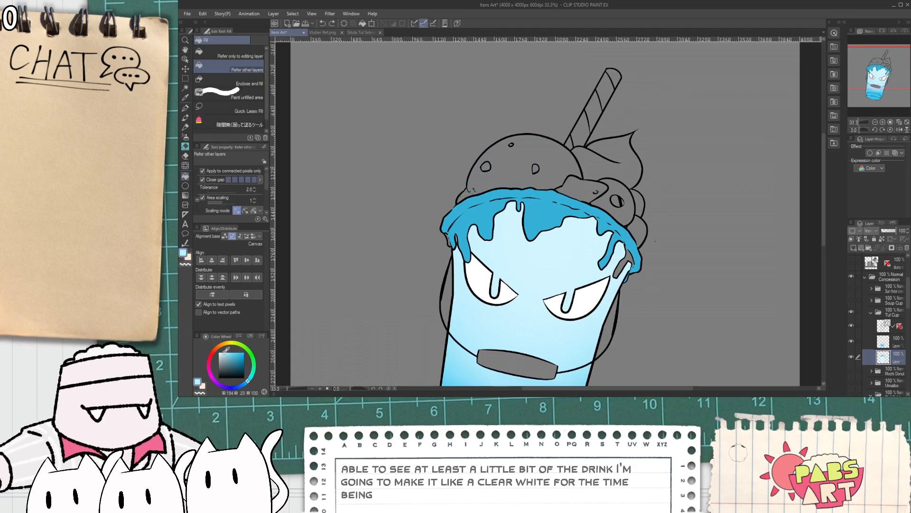
- Fill the large ice cream scoop with the cup's pale blue and the gummy dolphin with a bright cyan
click(492, 178)
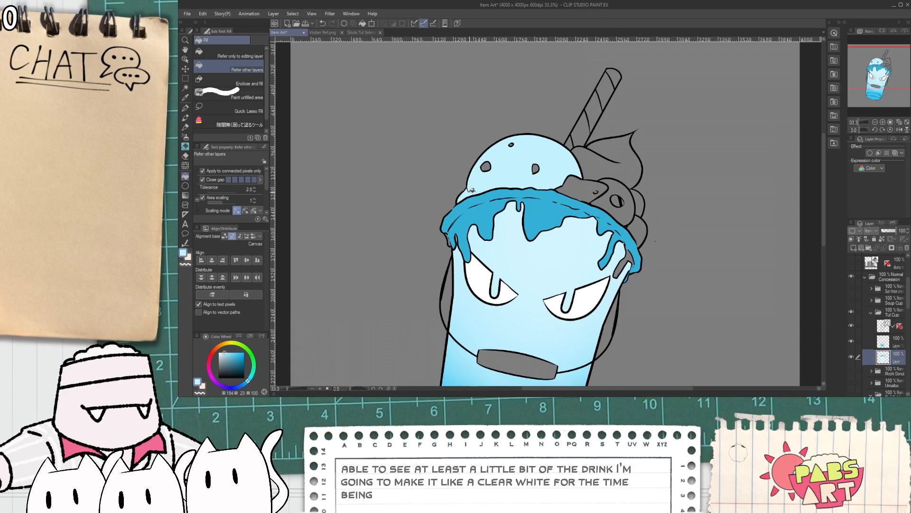
scroll(385, 94, up, 2)
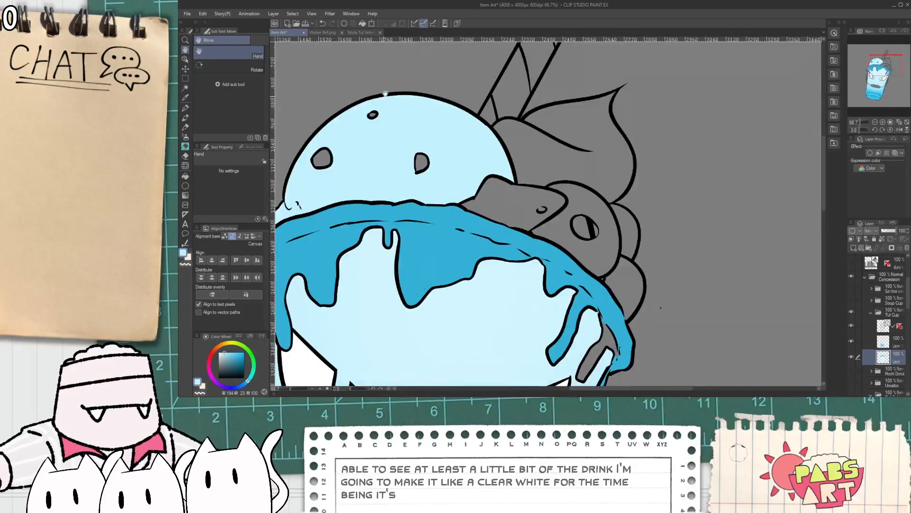
click(249, 380)
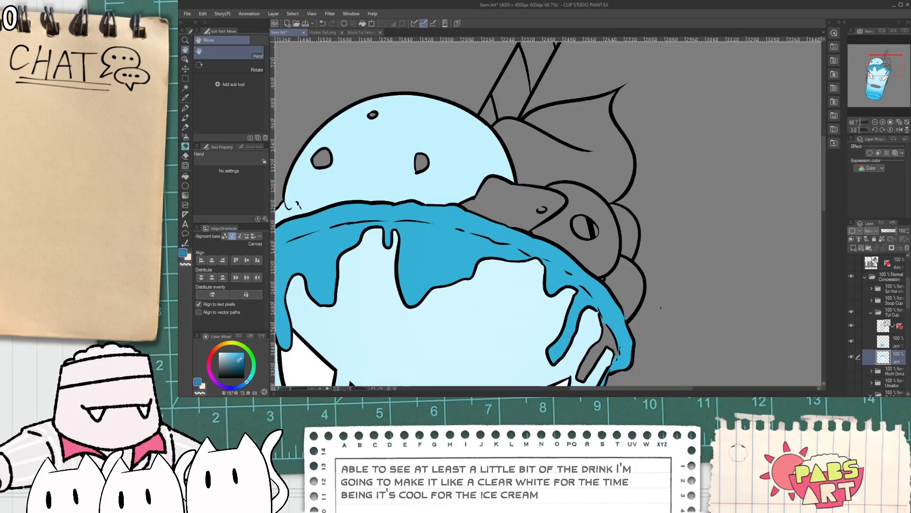
key(ctrl+alt+0)
click(518, 200)
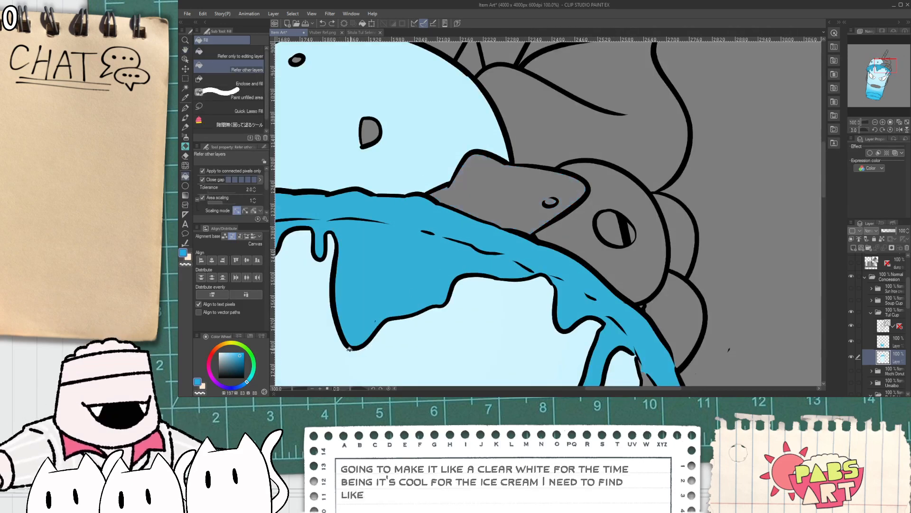
key(ctrl+z)
drag(255, 375, 250, 378)
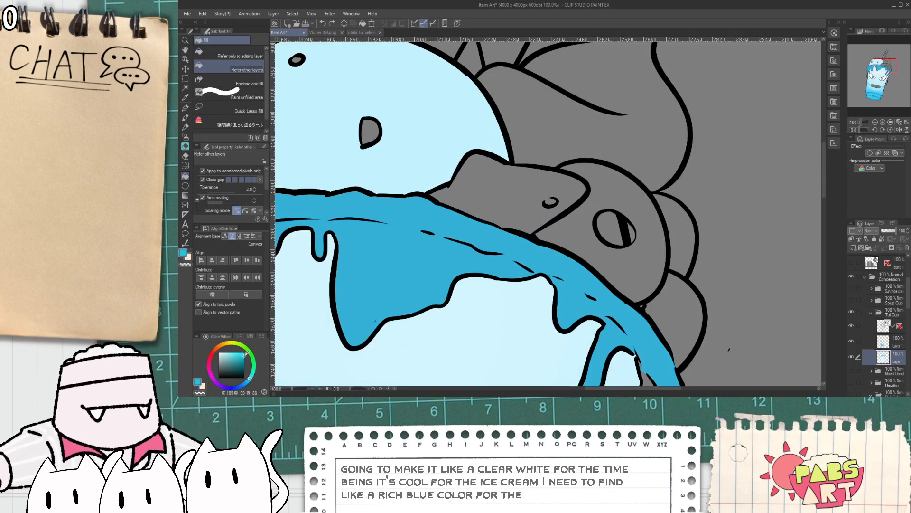
click(522, 185)
scroll(481, 234, down, 2)
key(h)
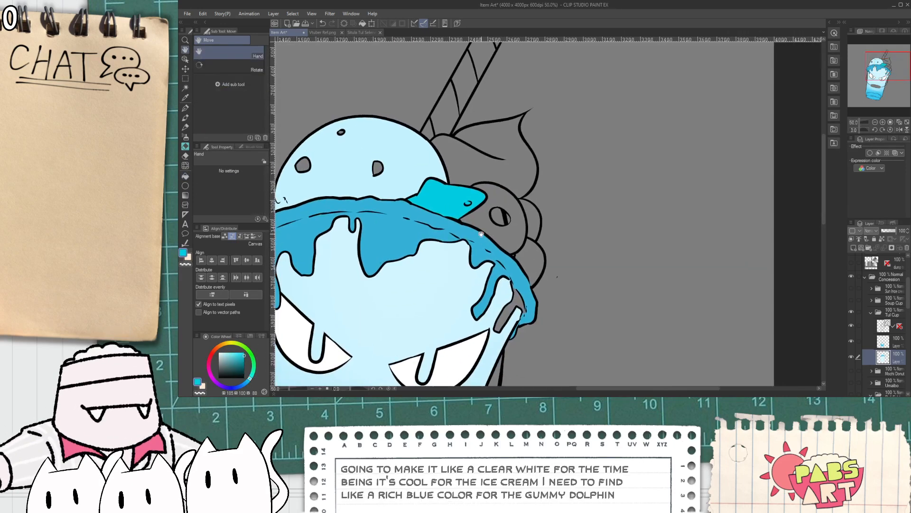
- Fill the ring-shaped candy beside the gummy dolphin with a yellowish off-white
click(226, 354)
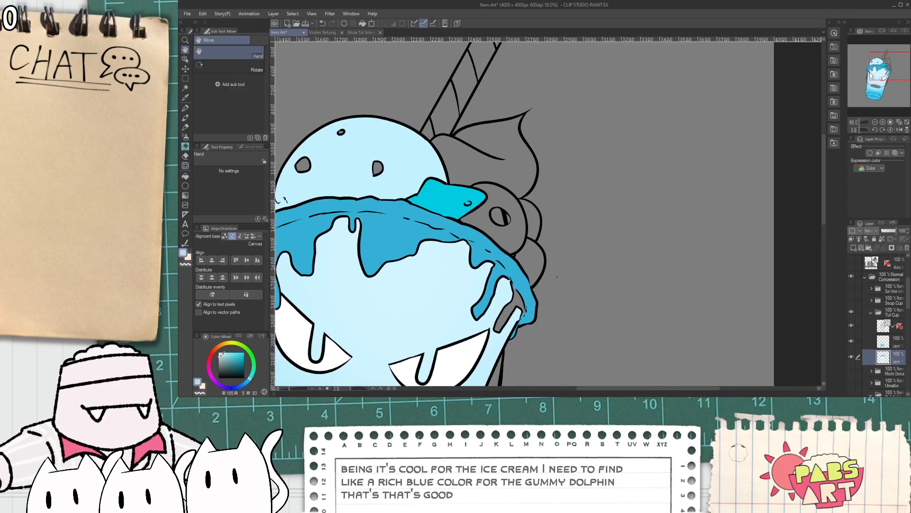
click(234, 345)
key(g)
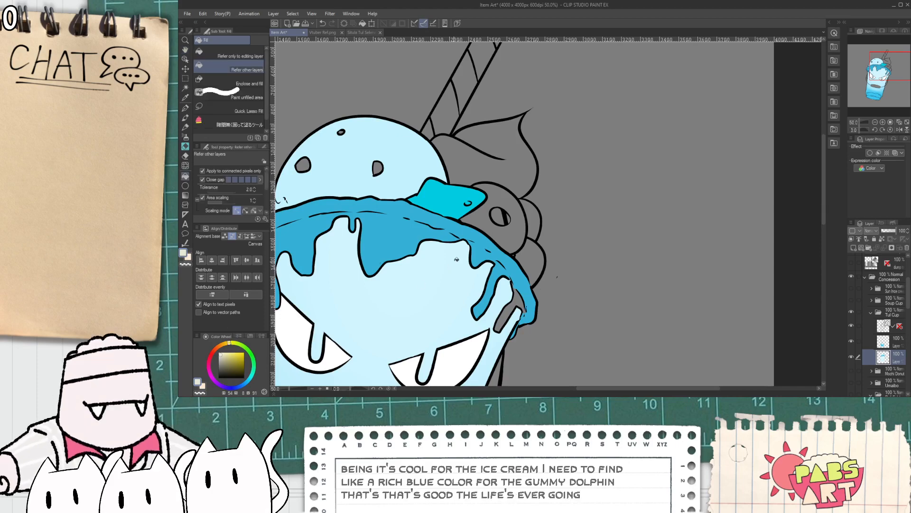
scroll(521, 217, up, 2)
click(520, 217)
scroll(521, 216, down, 1)
key(h)
scroll(520, 217, down, 2)
scroll(474, 208, up, 2)
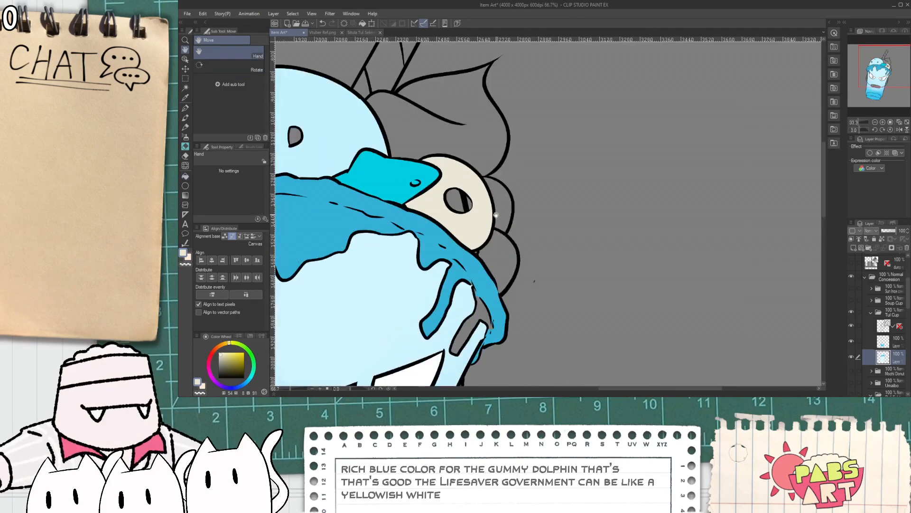
- Fill the lower gumball with a rich blue and the remaining grey drip below the rim with the rim's blue
click(247, 381)
click(241, 358)
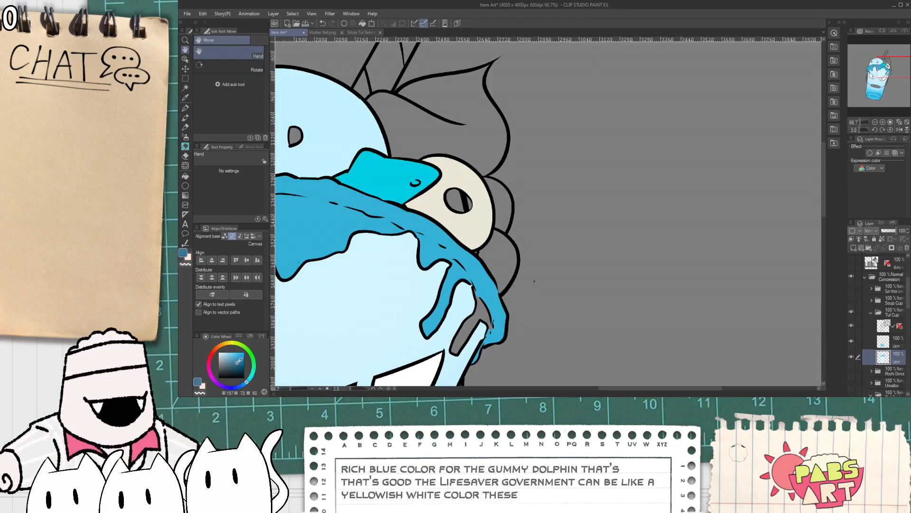
key(g)
click(498, 240)
key(p)
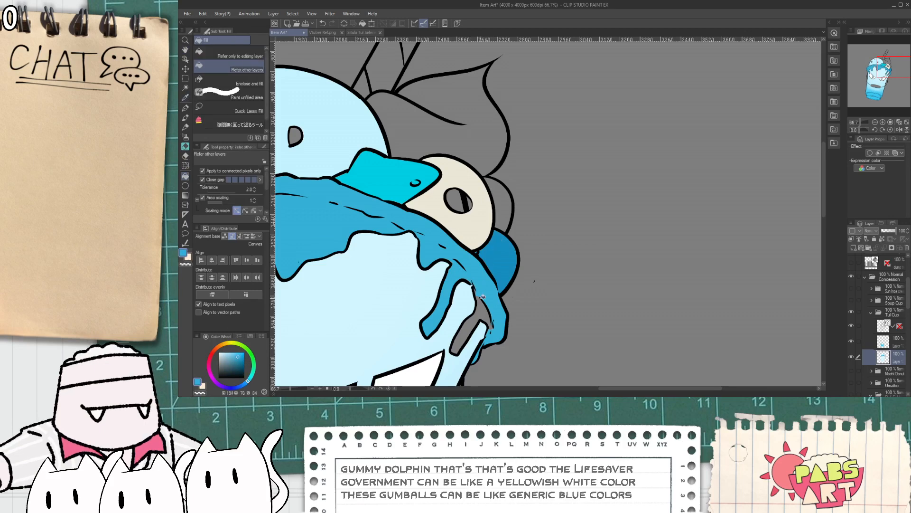
alt+click(476, 302)
scroll(475, 294, up, 3)
scroll(475, 294, down, 4)
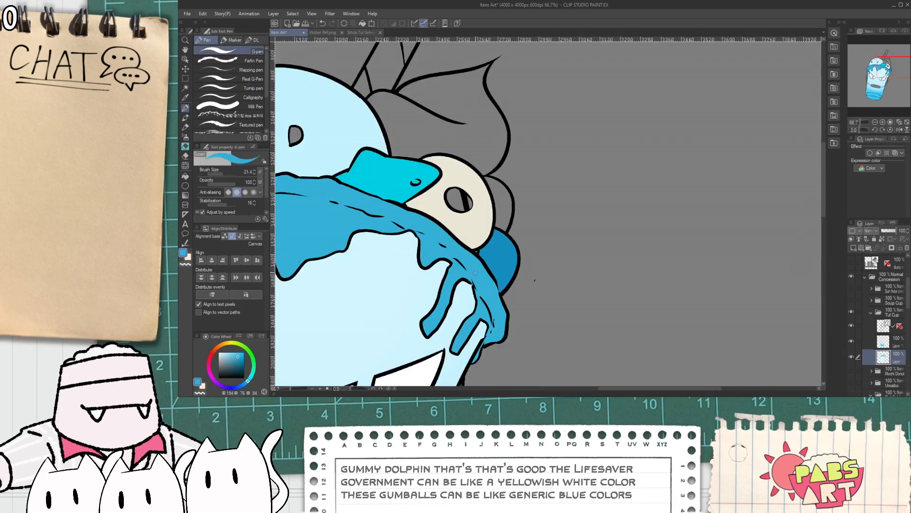
- Fill the main opening of the ring candy's hole with the rim's blue
key(i)
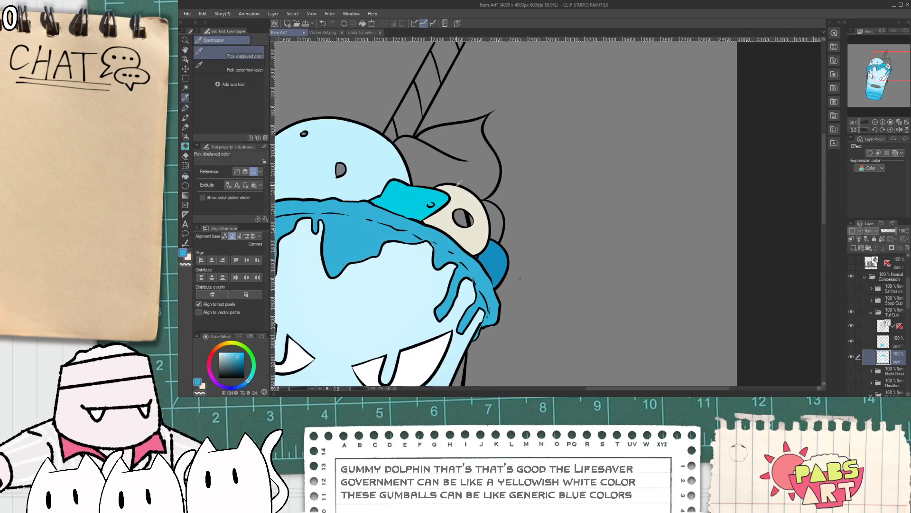
scroll(465, 218, up, 1)
key(g)
click(462, 216)
scroll(468, 230, up, 3)
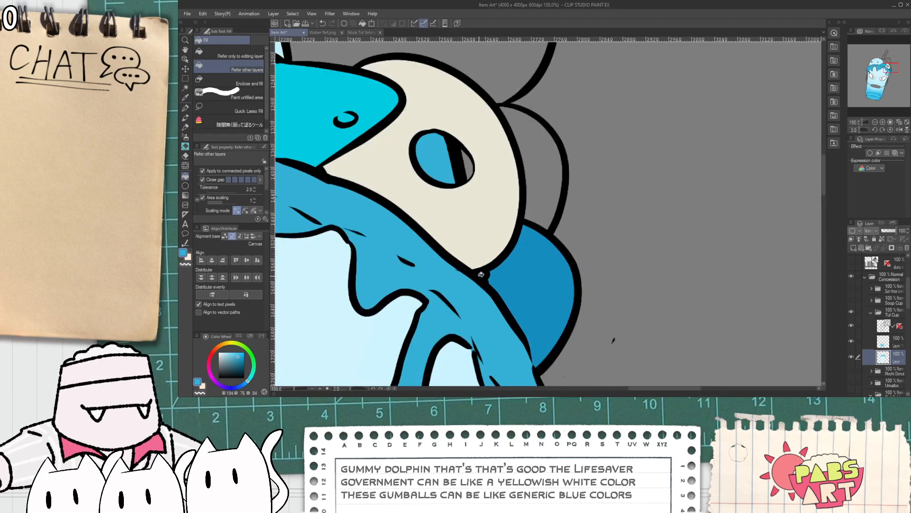
- Fill the upper gumball and the sliver showing through the ring candy's hole with teal
scroll(491, 280, down, 3)
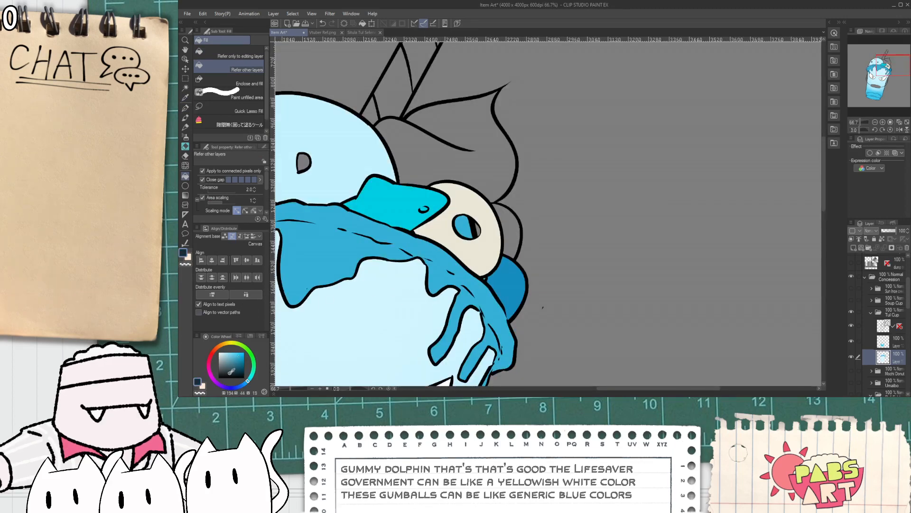
drag(245, 385, 257, 377)
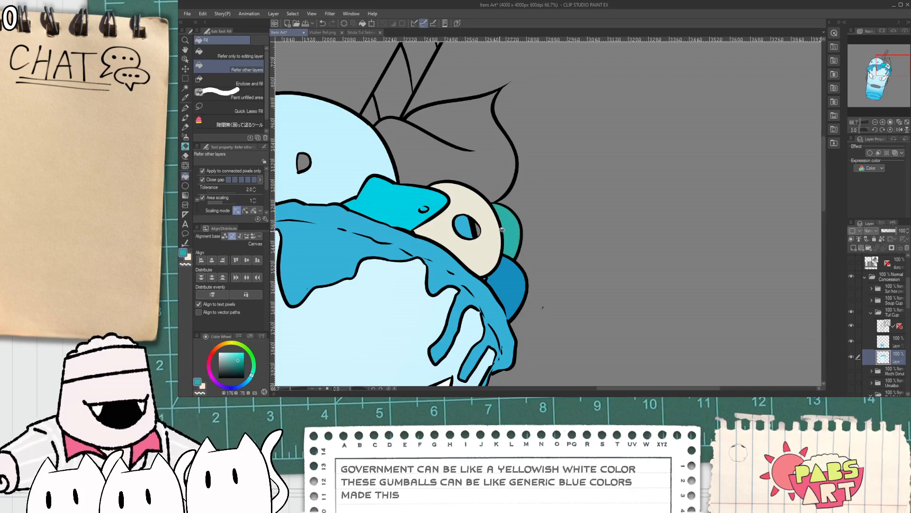
scroll(484, 236, down, 3)
scroll(484, 236, up, 2)
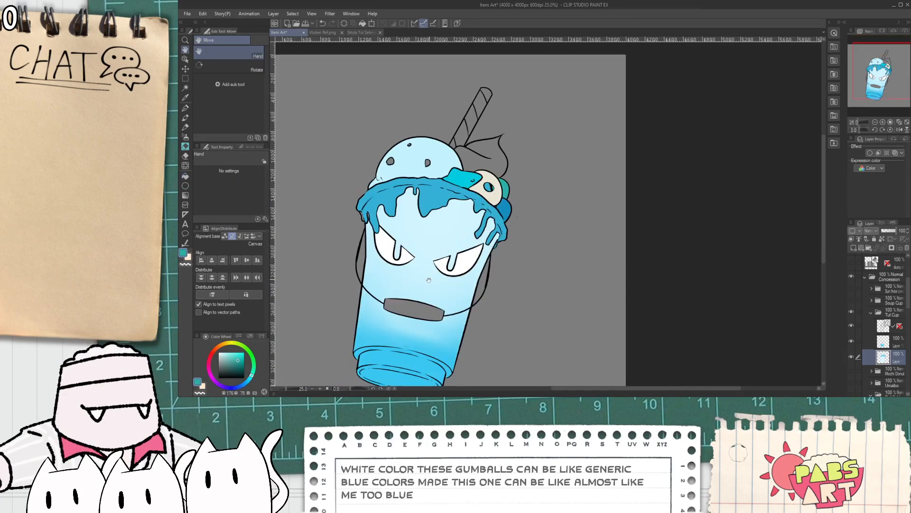
- Try filling both angry eyes with black and undo the fills
click(377, 239)
key(ctrl+z)
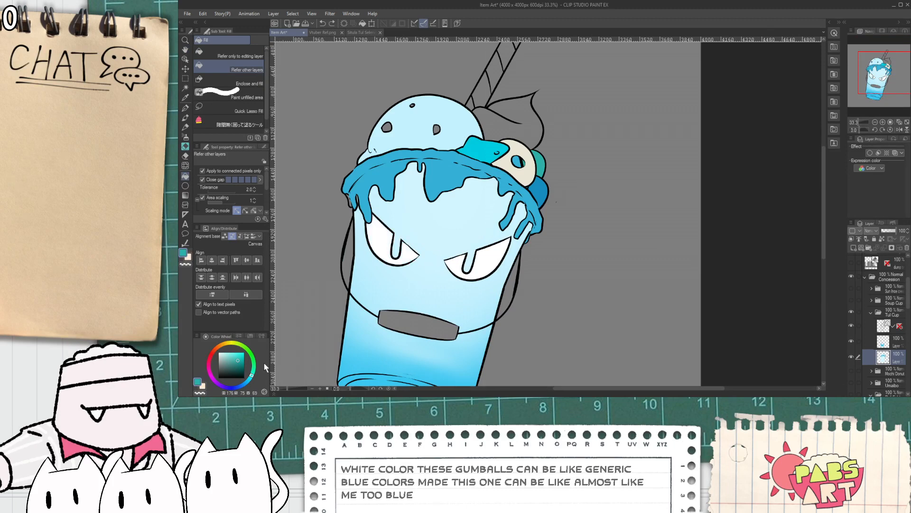
click(382, 249)
click(479, 261)
scroll(463, 289, down, 4)
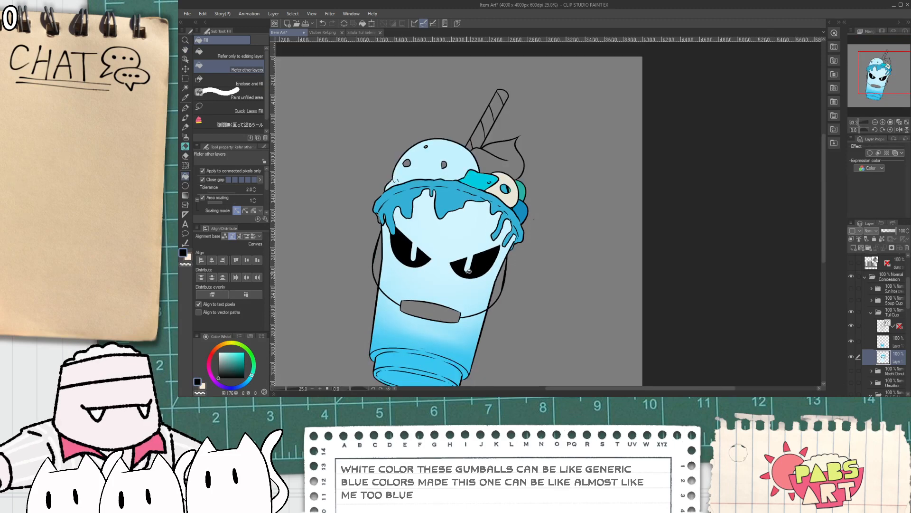
key(ctrl+z)
key(ctrl+z)
scroll(458, 294, up, 3)
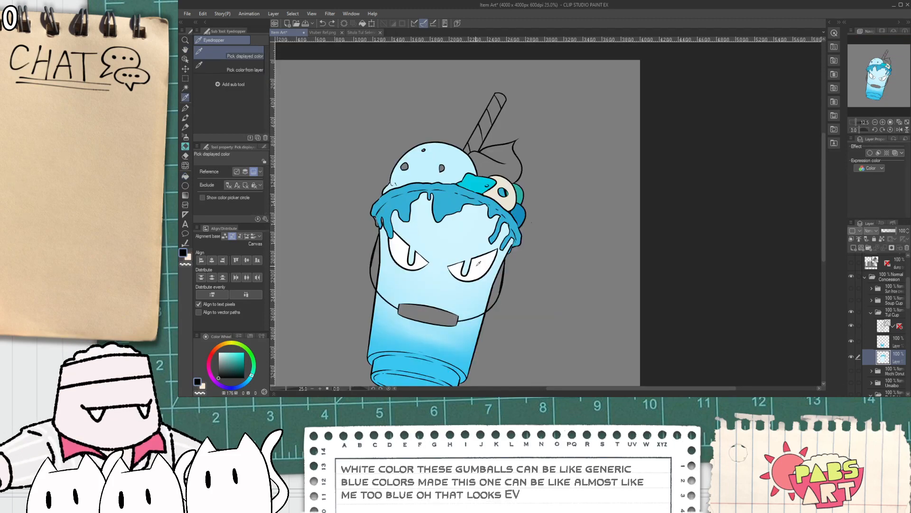
- Fill the cup's mouth bar with the white of the eyes
key(x)
scroll(403, 182, up, 2)
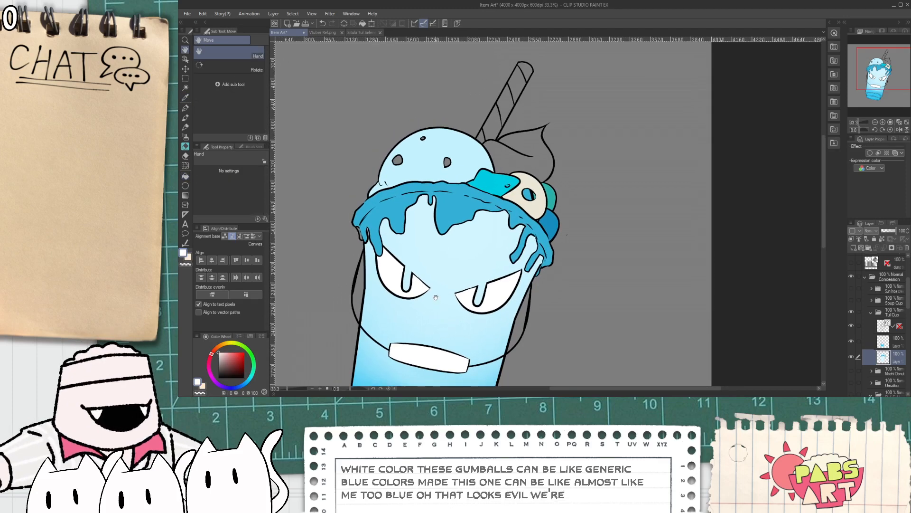
- Fill the three chips on the large ice cream scoop with the blue sampled from the lower gumball
key(i)
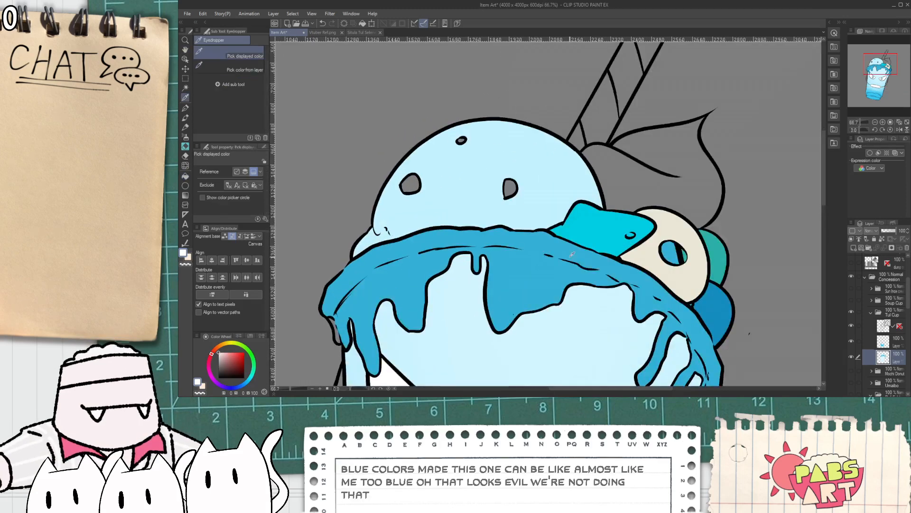
click(709, 306)
key(g)
scroll(479, 195, up, 1)
click(376, 184)
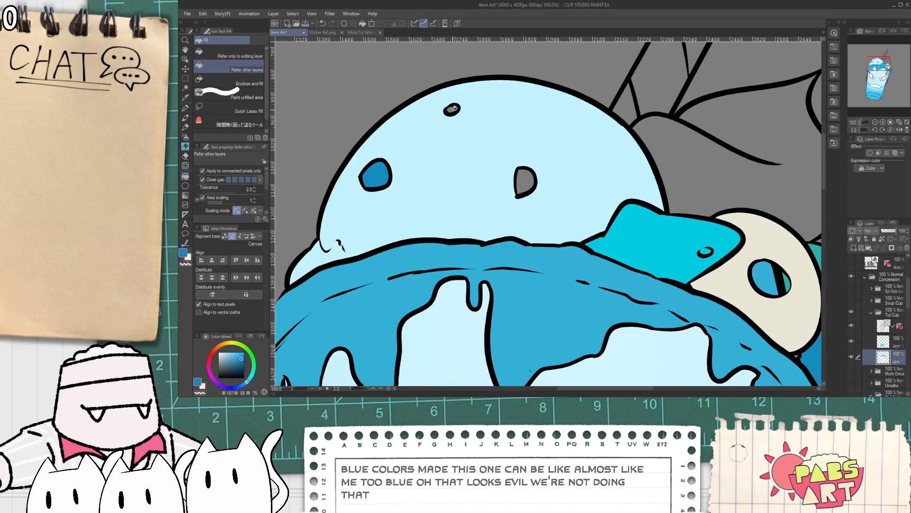
click(525, 182)
- Fill the whipped cream swirl behind the scoop with a warm, creamy off-white
scroll(525, 181, down, 2)
key(h)
drag(342, 345, 252, 359)
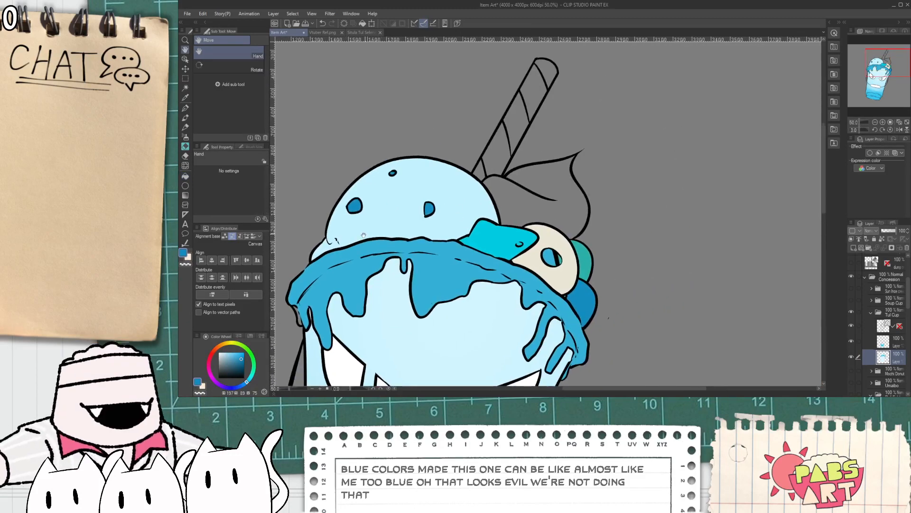
key(x)
key(g)
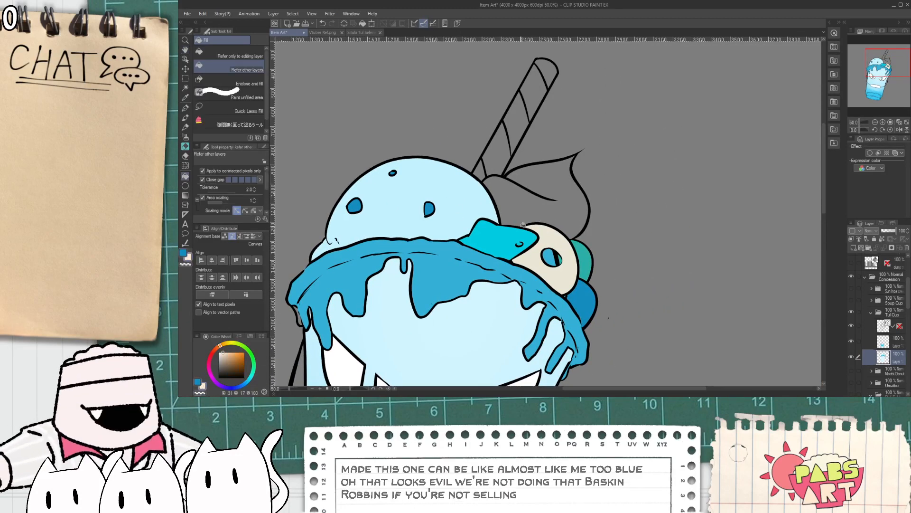
click(550, 204)
key(ctrl+z)
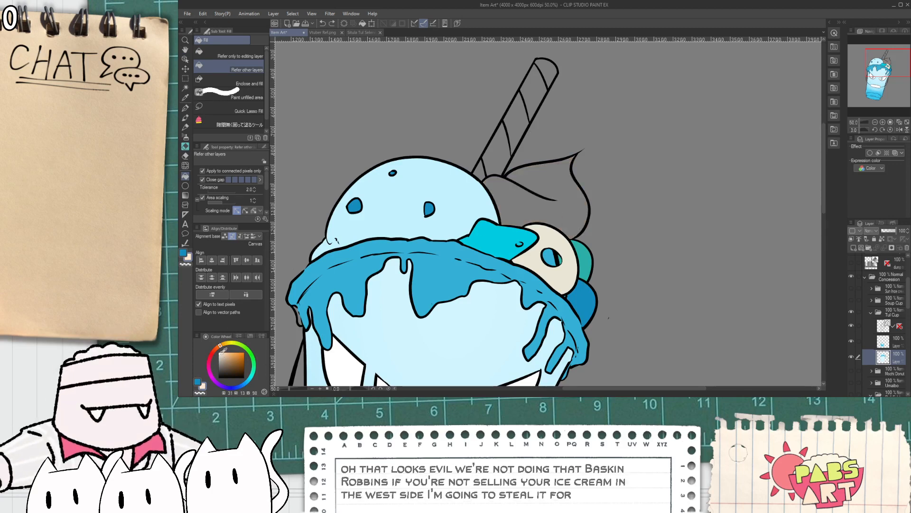
click(533, 184)
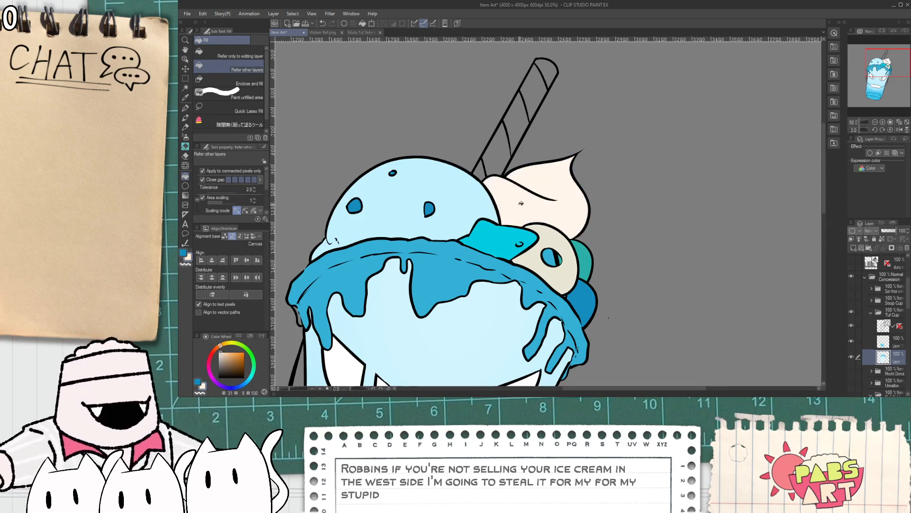
- Fill the straw's stripes alternately with near-white and a saturated bright blue
key(h)
drag(470, 184, 470, 207)
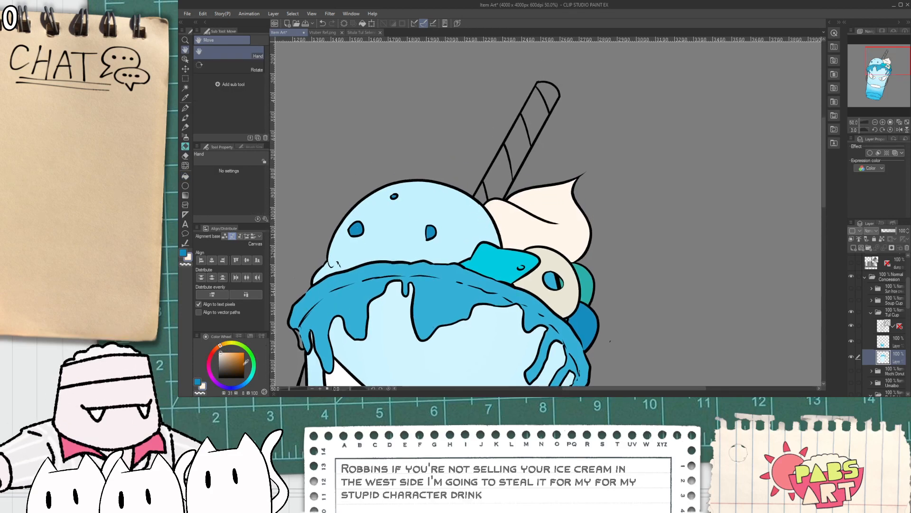
key(g)
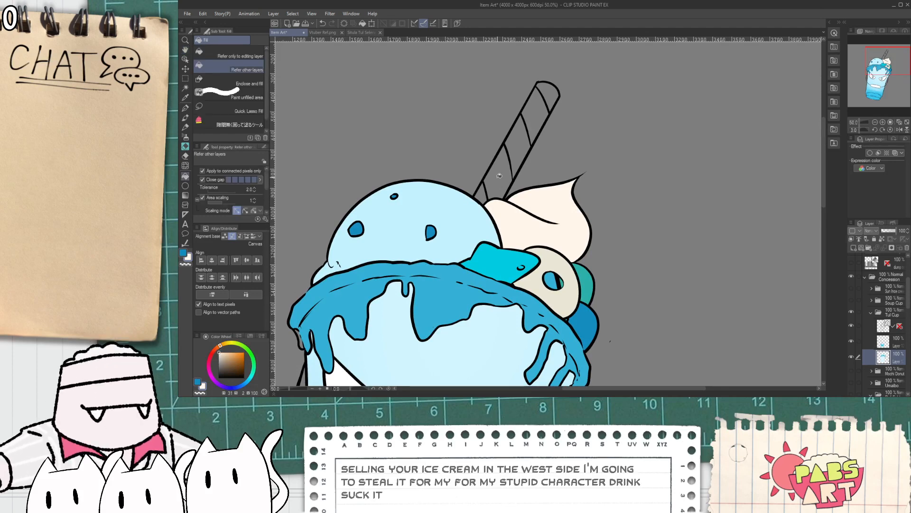
click(516, 158)
click(548, 96)
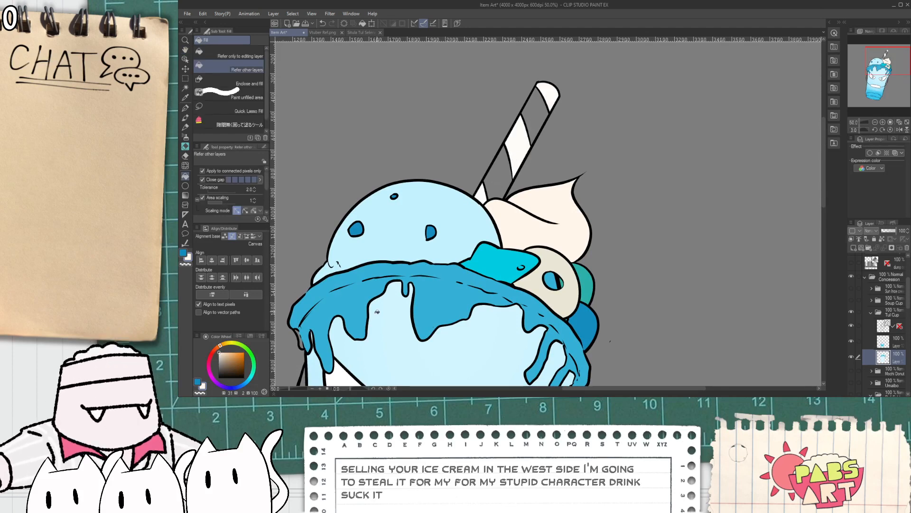
click(244, 386)
click(499, 163)
click(536, 122)
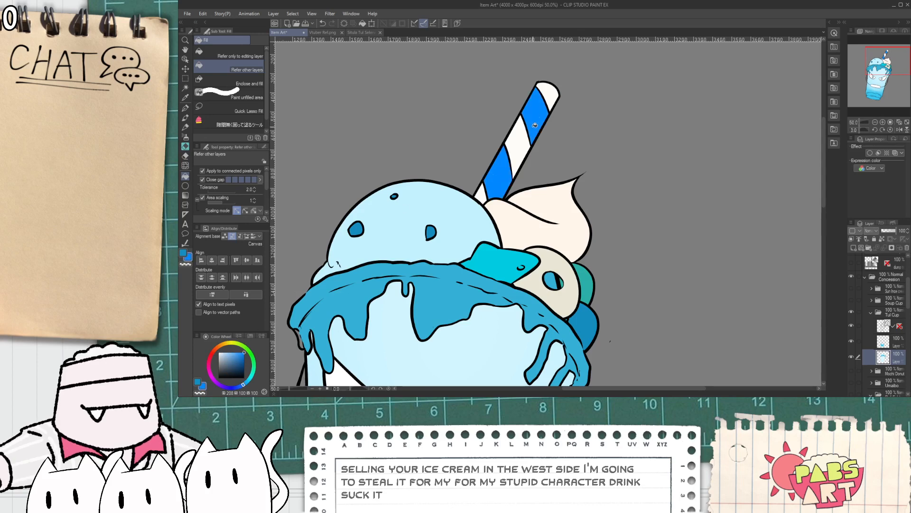
- Add a new layer directly above the cup's flat-colour layer and locate the Ref Folder in the layer list
scroll(536, 124, down, 4)
key(space)
drag(519, 187, 528, 133)
scroll(495, 201, up, 3)
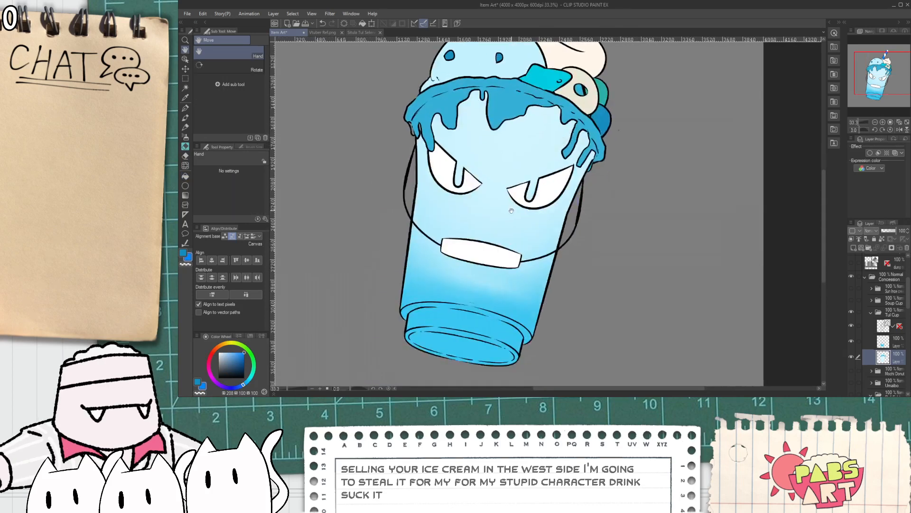
scroll(507, 231, down, 1)
drag(507, 231, 505, 249)
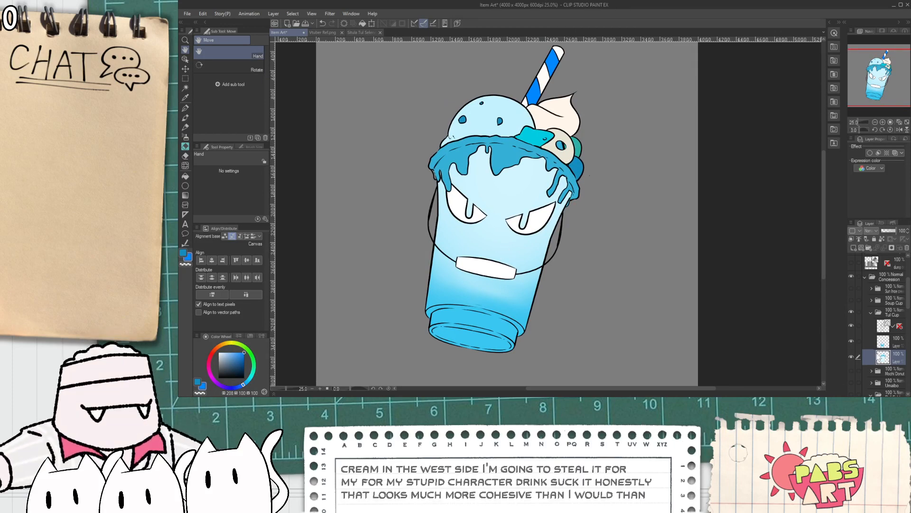
click(853, 247)
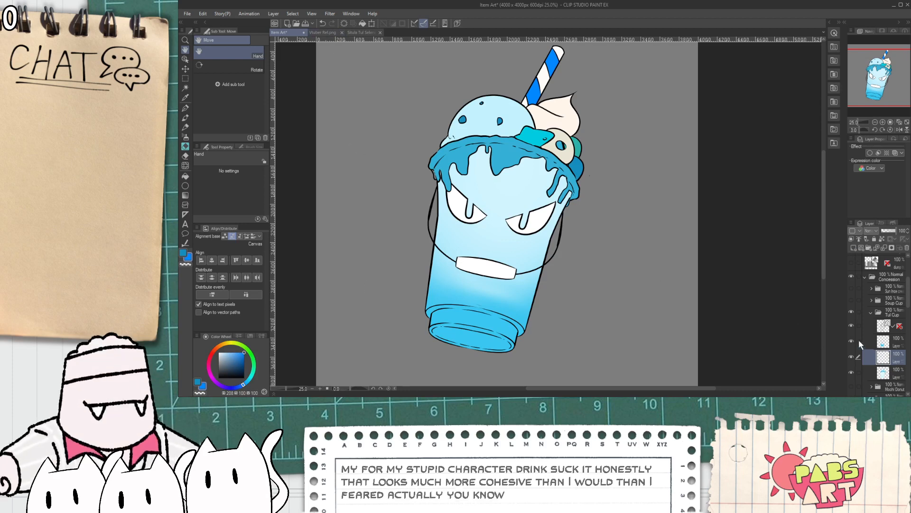
scroll(909, 291, down, 3)
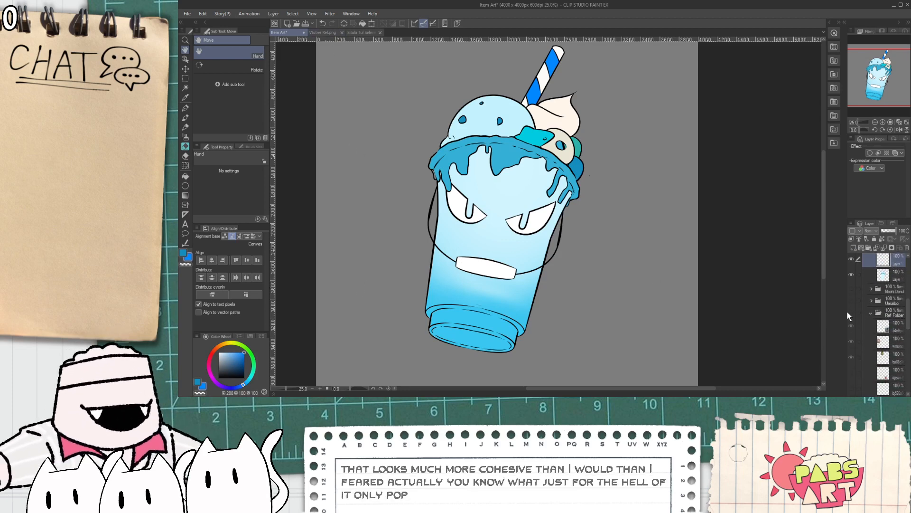
- Show the Ref Folder and its small blue soda cup photo, then reselect the new layer in the drink cup's folder
click(852, 313)
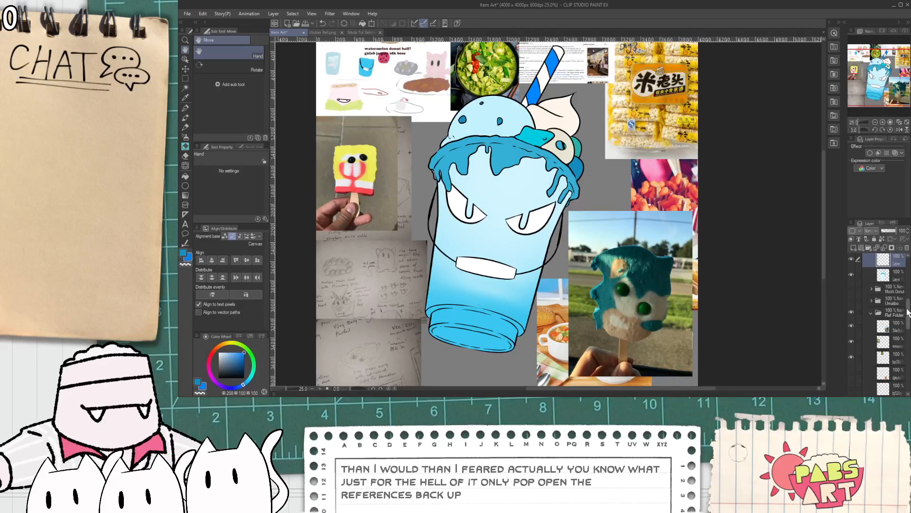
scroll(909, 331, down, 3)
scroll(909, 332, down, 2)
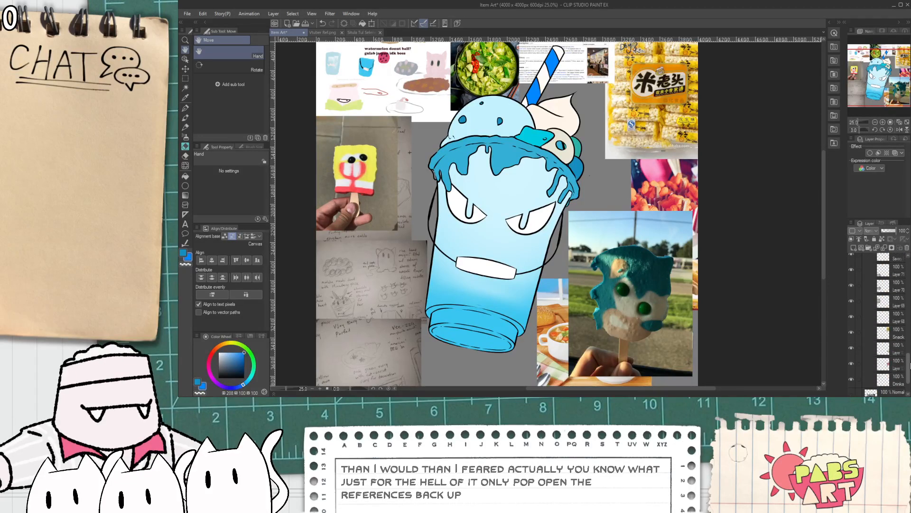
scroll(903, 334, up, 2)
click(852, 311)
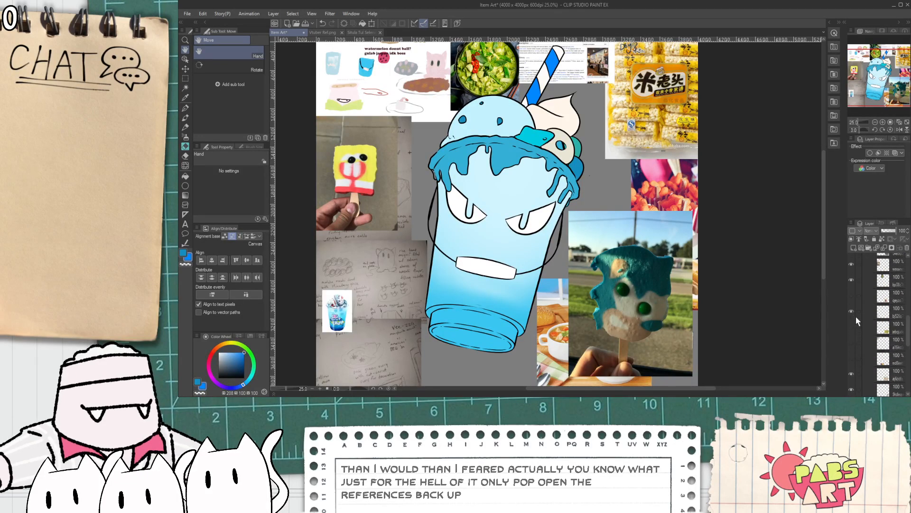
click(905, 327)
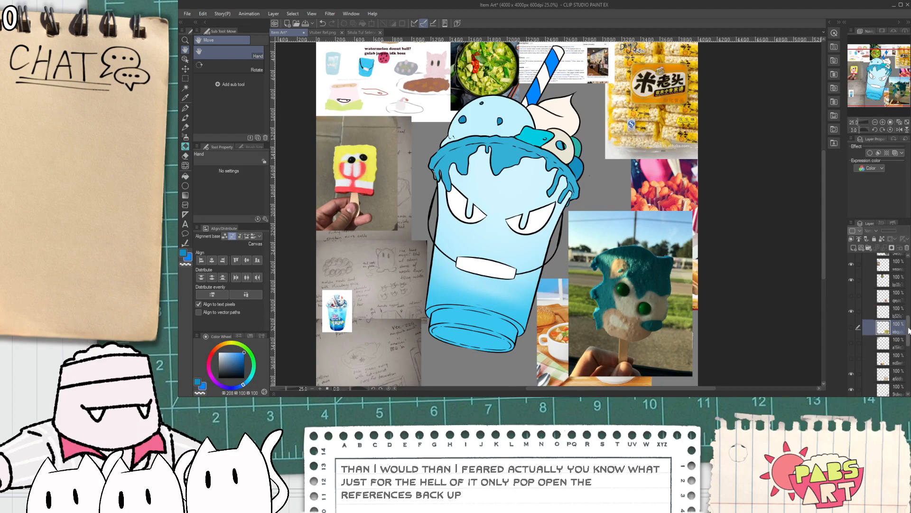
scroll(908, 330, up, 5)
click(895, 343)
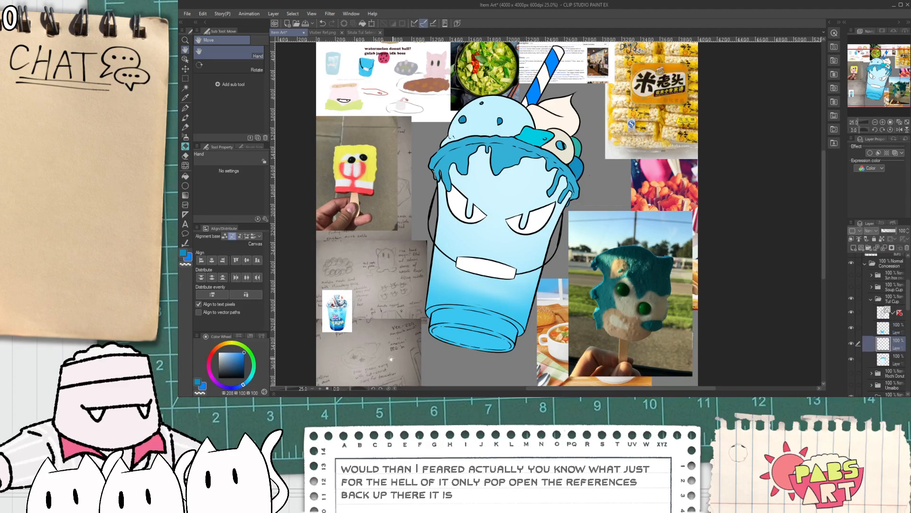
- Sample the deep navy blue from the base of the soda cup in the reference photo
key(i)
scroll(349, 328, up, 15)
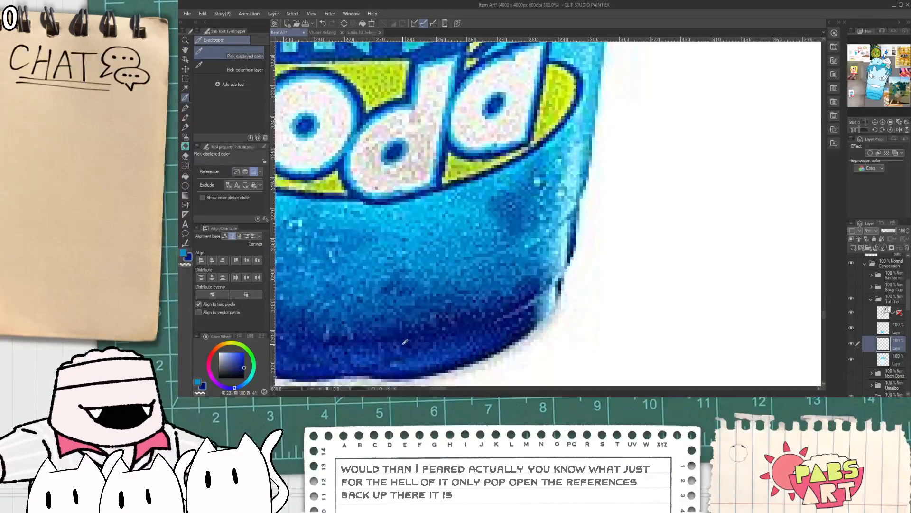
click(405, 342)
scroll(405, 342, down, 12)
- Outline a curved navy band around the mouth area on the cup's lower half with the G-pen, its upper edge arching behind the teeth
key(p)
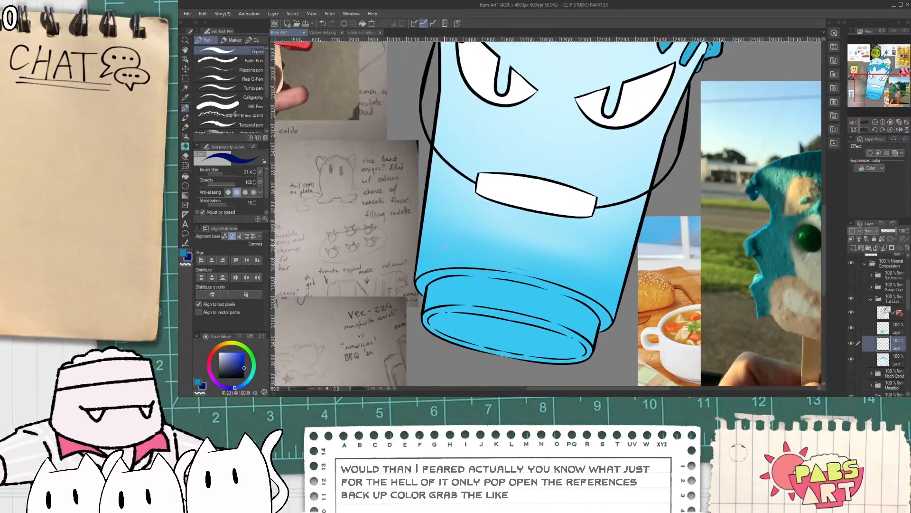
mouse_move(438, 250)
mouse_down()
mouse_move(445, 174)
mouse_move(575, 182)
mouse_up()
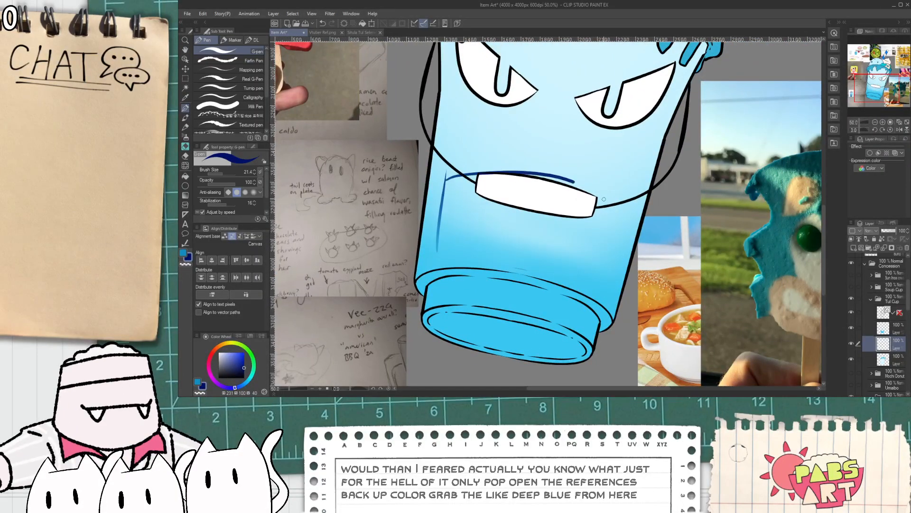
key(ctrl+z)
drag(447, 179, 600, 204)
key(ctrl+z)
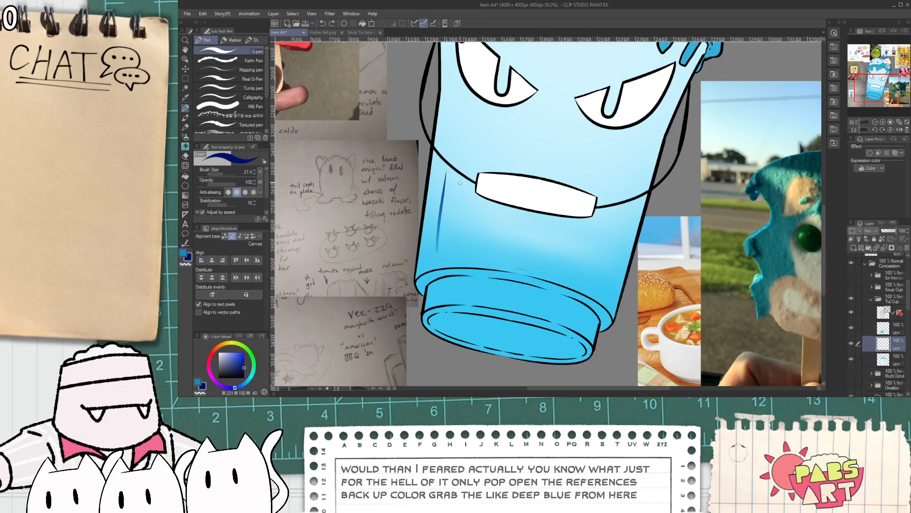
drag(446, 179, 624, 212)
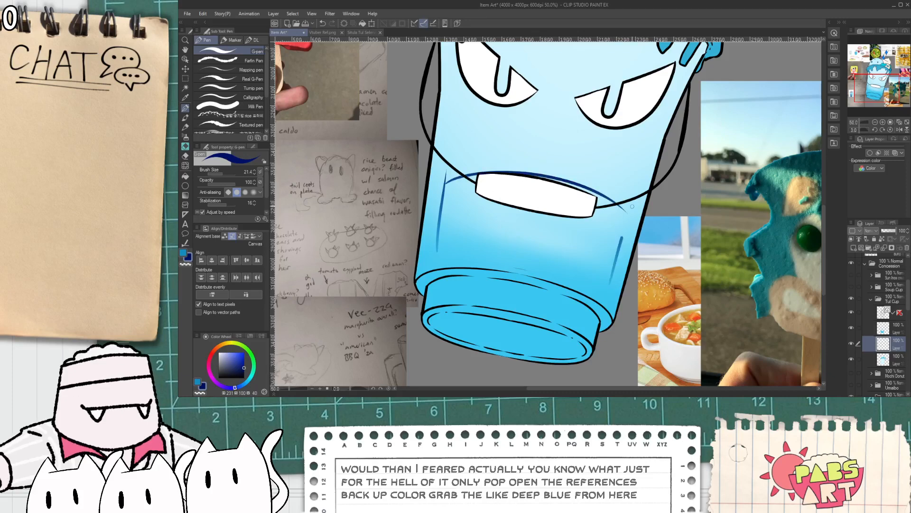
drag(644, 166, 622, 237)
drag(446, 258, 604, 287)
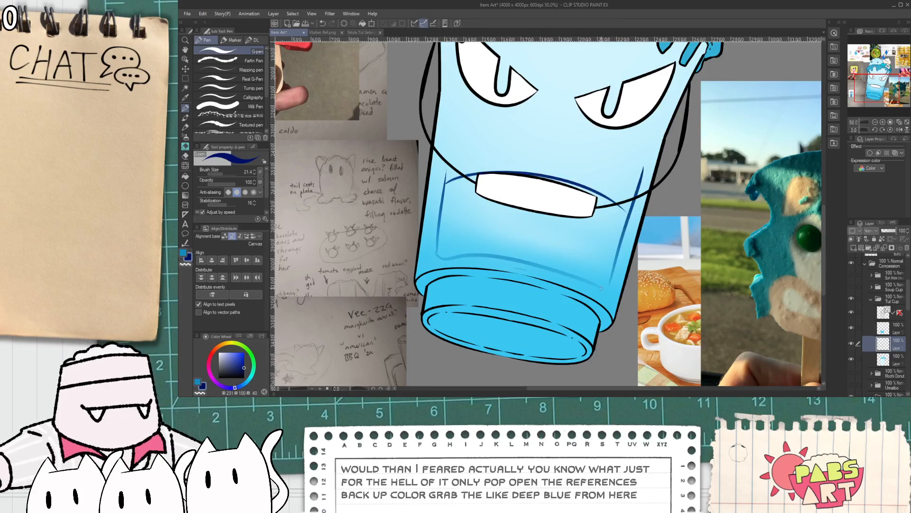
scroll(605, 287, up, 1)
- Hide the blue gradient layer and fill the outlined band on the lower cup with navy
click(851, 328)
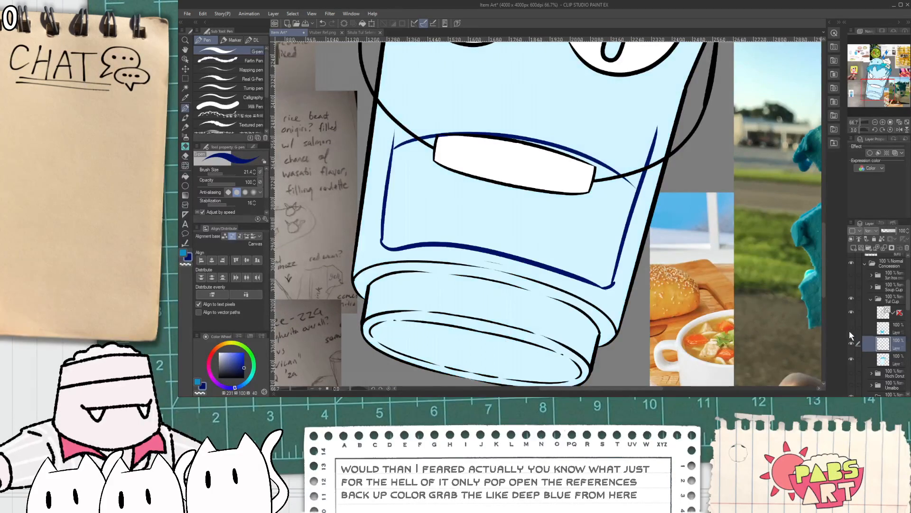
key(g)
click(582, 237)
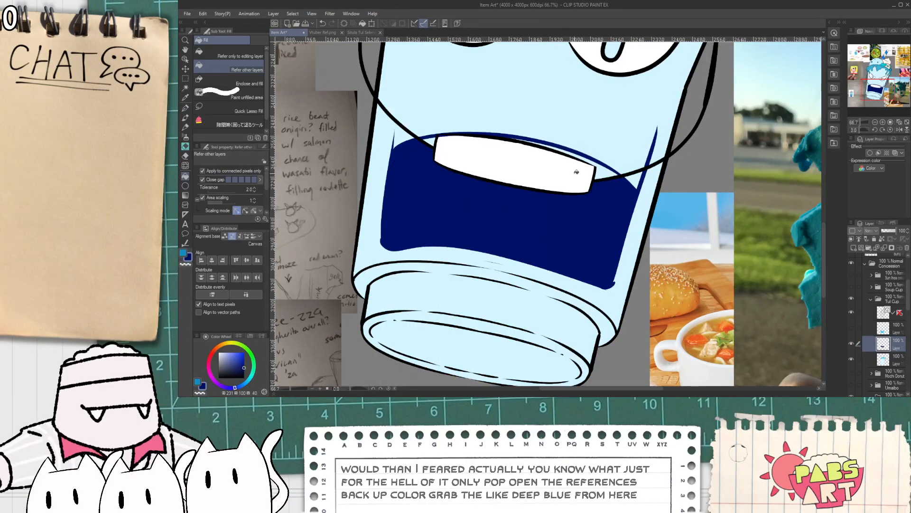
- Fill the leftover gaps between the navy band's upper outline, the teeth and the handle line with navy
scroll(524, 140, up, 4)
key(p)
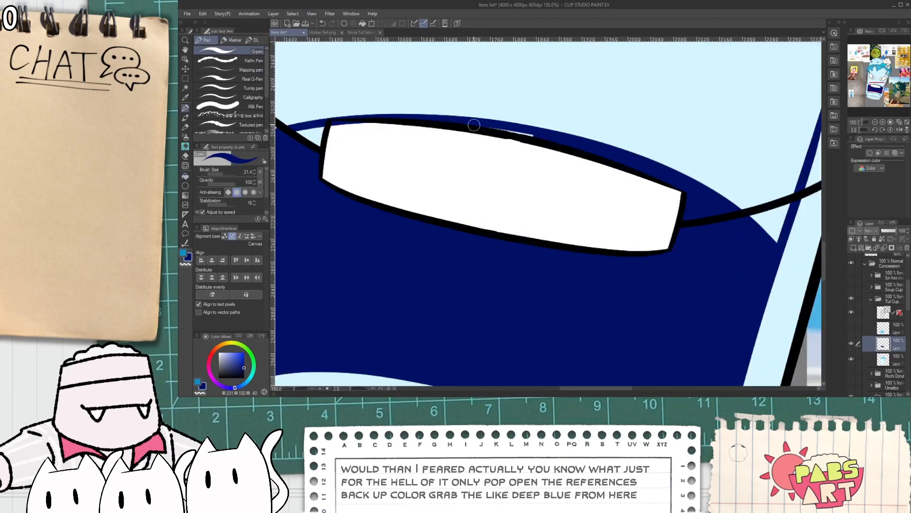
mouse_move(474, 124)
mouse_down()
mouse_move(551, 136)
mouse_move(555, 146)
mouse_up()
key(ctrl+z)
key(space)
drag(380, 194, 508, 228)
key(g)
scroll(455, 180, up, 1)
click(456, 181)
- Erase the navy spilling over the upper edge of the teeth using the Hard eraser
key(e)
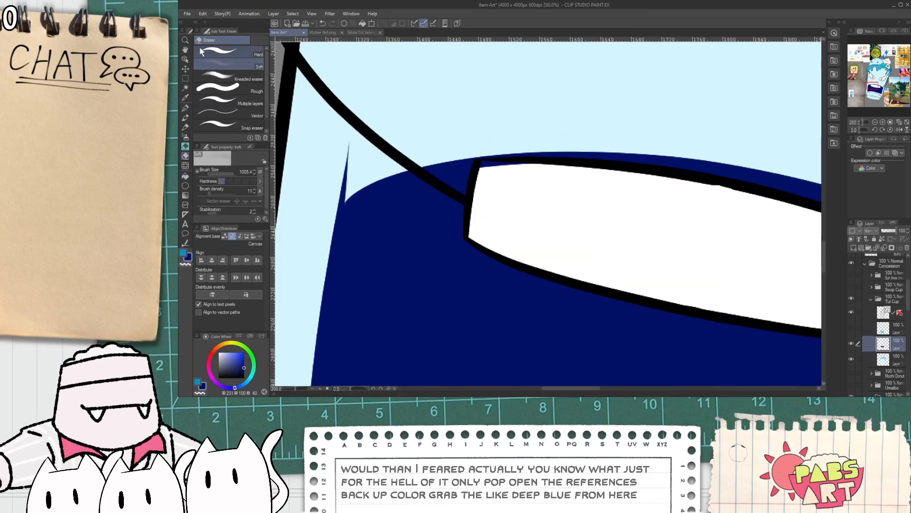
click(222, 52)
scroll(518, 207, up, 2)
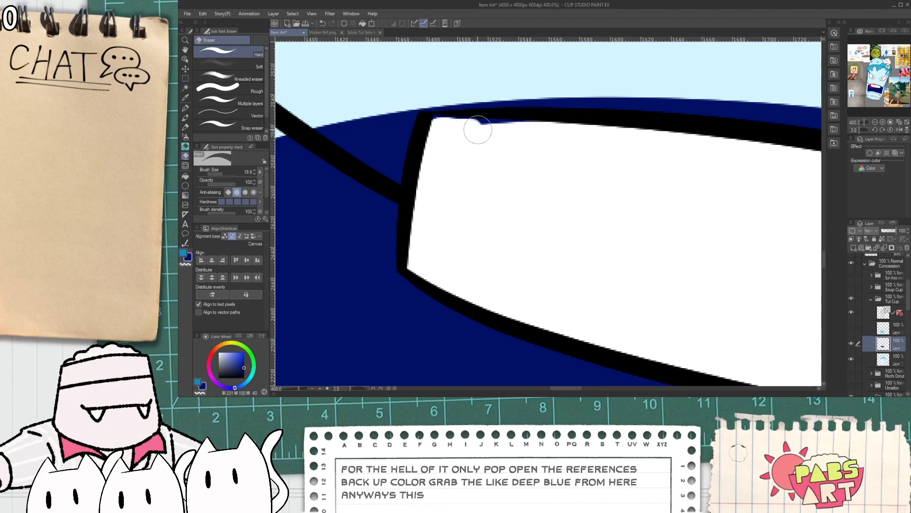
scroll(456, 138, down, 3)
scroll(422, 173, down, 4)
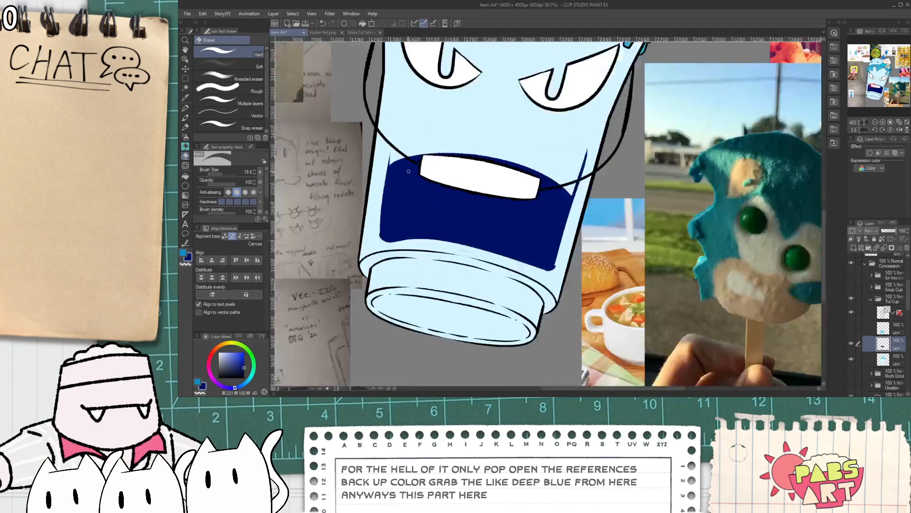
- Sample the bright cyan from the side of the soda cup in the reference photo
key(space)
drag(418, 175, 480, 217)
key(i)
scroll(331, 293, up, 1)
scroll(332, 284, up, 8)
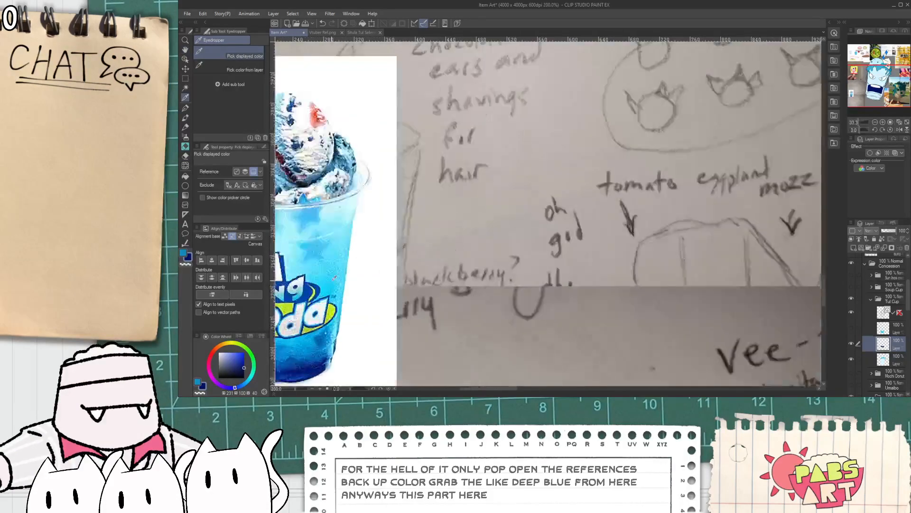
click(340, 288)
scroll(344, 291, down, 7)
scroll(432, 237, down, 2)
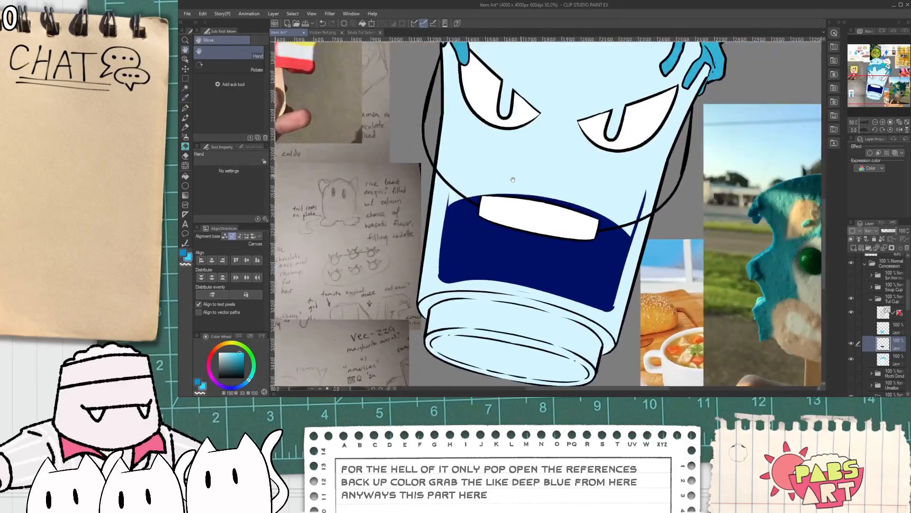
- Outline a cyan area over the face with the G-pen, running up both cup sides from the navy band and arching above the eyes
key(p)
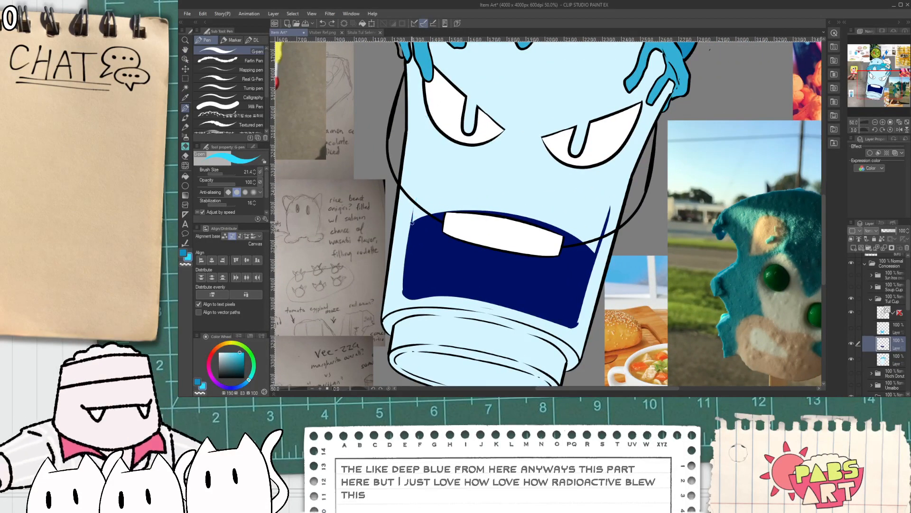
drag(412, 223, 420, 110)
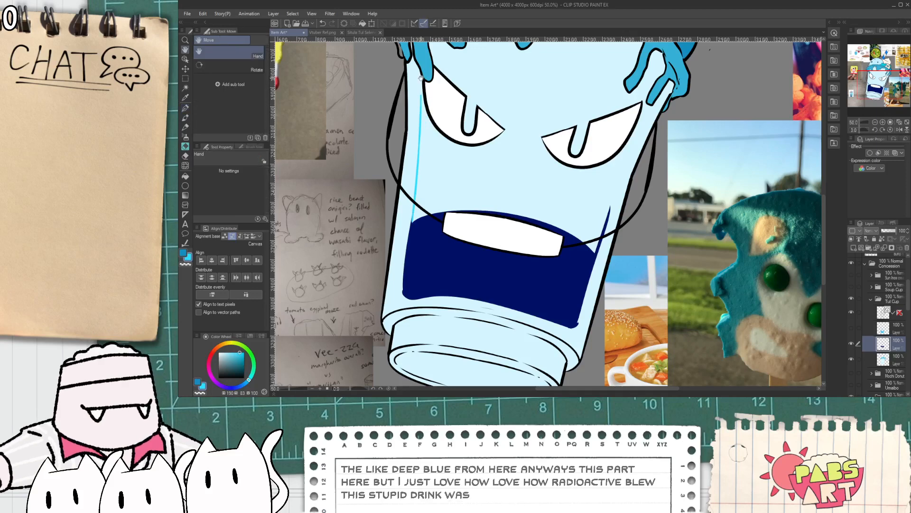
drag(524, 100, 504, 174)
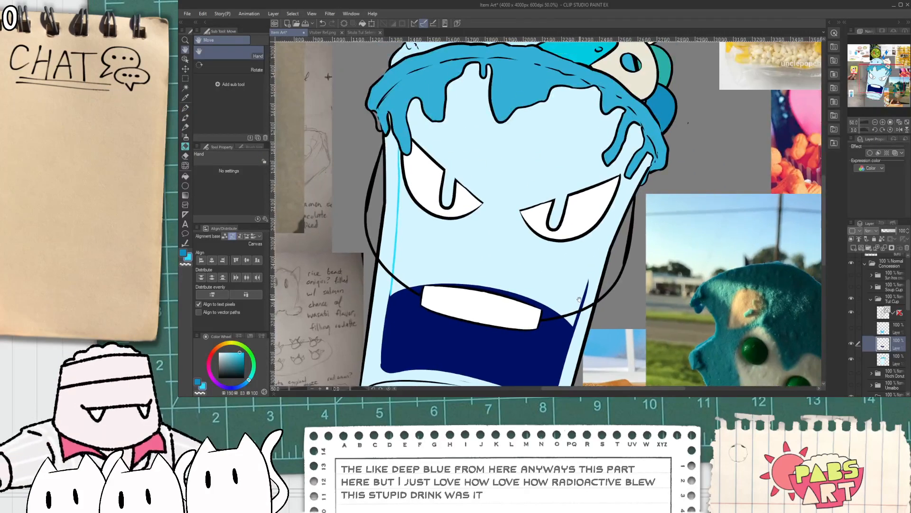
scroll(579, 301, up, 1)
drag(576, 317, 612, 186)
mouse_move(604, 231)
mouse_down()
mouse_move(629, 152)
mouse_move(616, 203)
mouse_up()
key(ctrl+z)
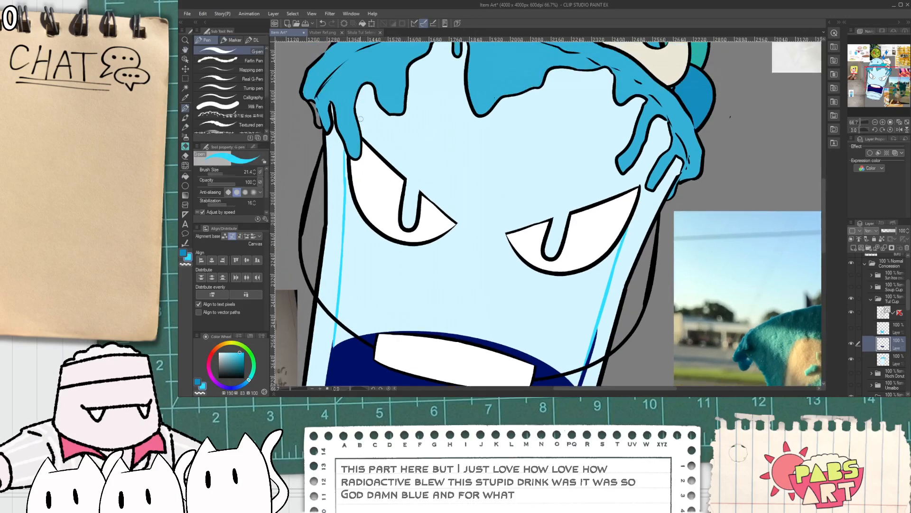
drag(361, 126, 596, 153)
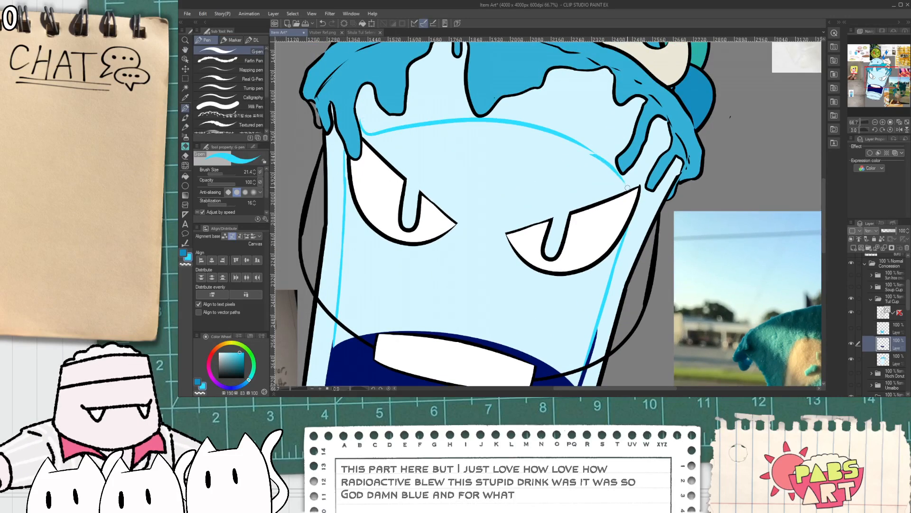
- Fill the outlined face area between the navy band and the arch above the eyes with bright cyan
key(g)
click(602, 184)
scroll(588, 204, down, 5)
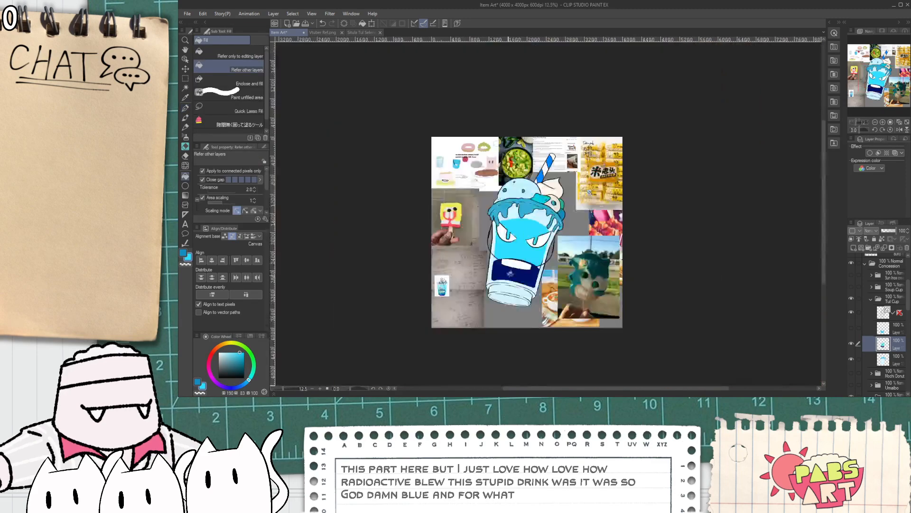
scroll(500, 256, up, 3)
scroll(499, 239, up, 1)
click(486, 236)
scroll(558, 233, down, 2)
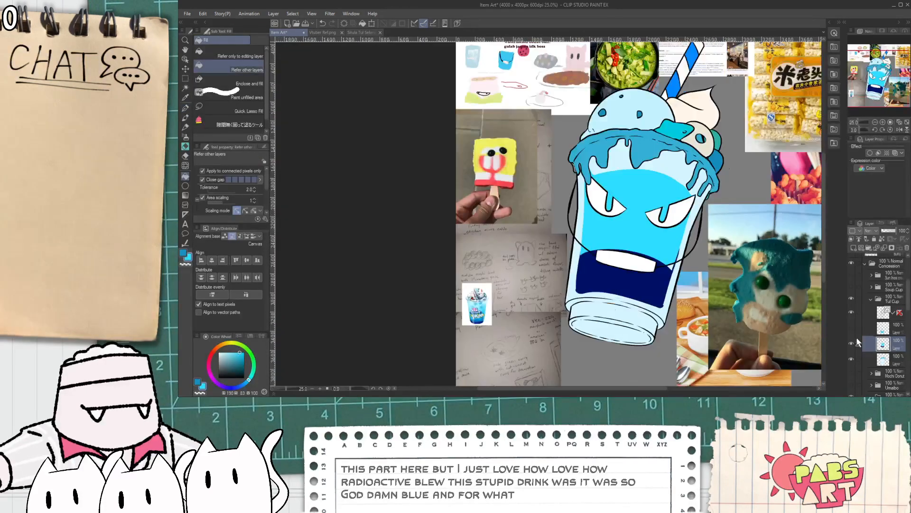
- Show the blue gradient layer over the flat fills again and toggle the fill layer's visibility to compare
click(849, 327)
key(space)
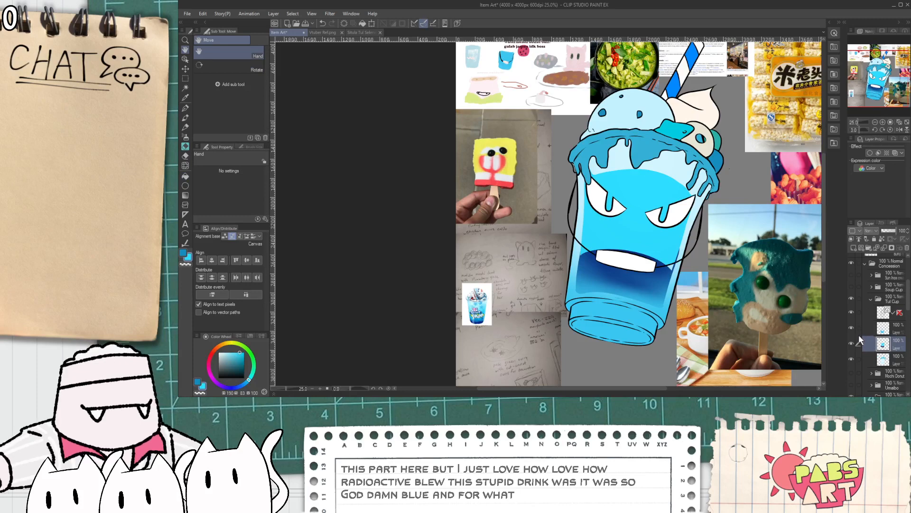
alt+click(639, 271)
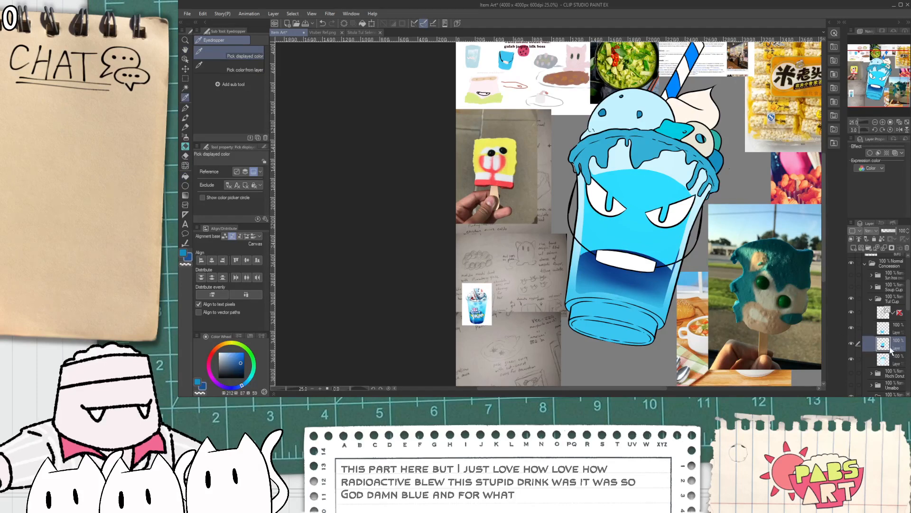
click(853, 345)
click(853, 344)
- Select the cyan face area with Auto select, referring to all layers, and cut and paste it onto its own layer
scroll(725, 282, up, 3)
scroll(605, 230, down, 1)
key(space)
drag(606, 229, 654, 268)
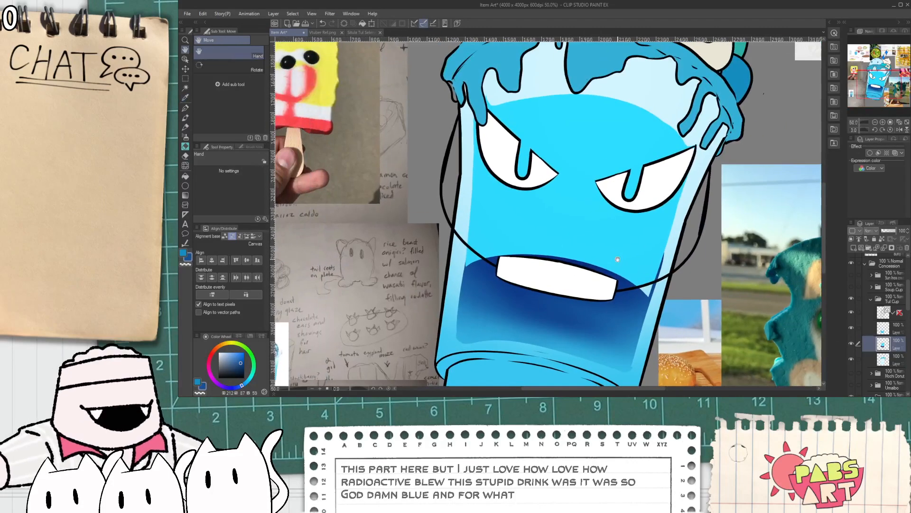
key(w)
click(609, 225)
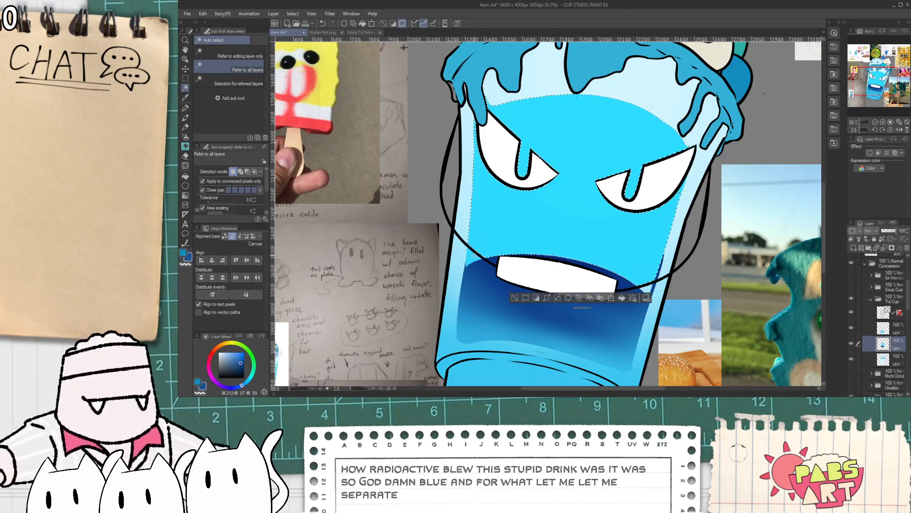
shift+click(475, 256)
shift+click(648, 288)
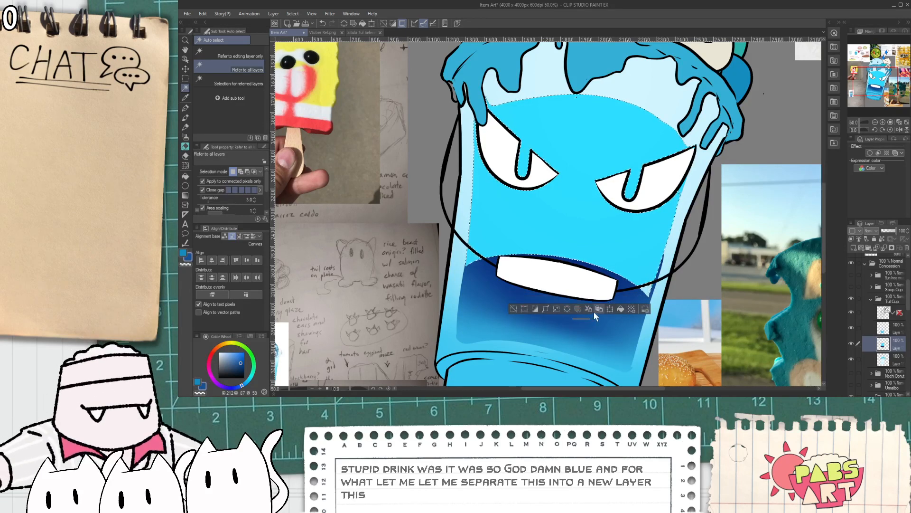
key(i)
click(627, 292)
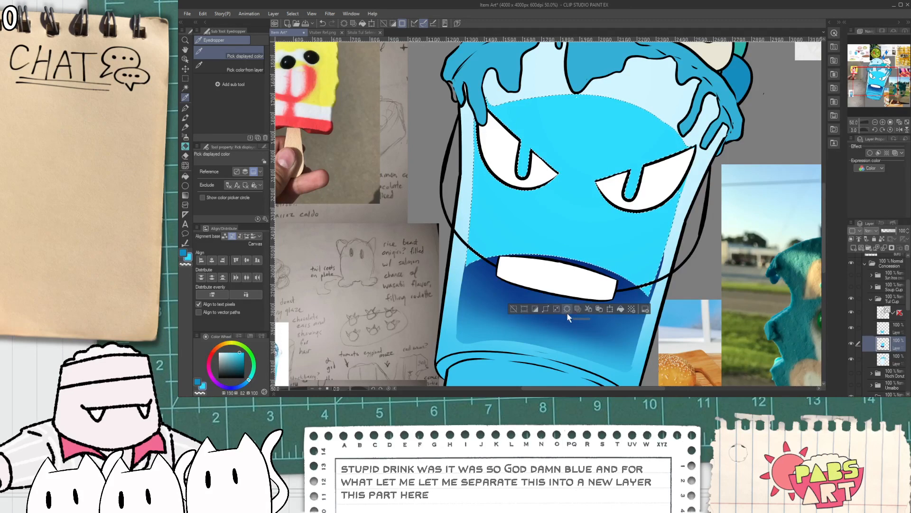
click(587, 309)
- Move the navy band's layer above the cyan face layer and clear the selection
click(884, 360)
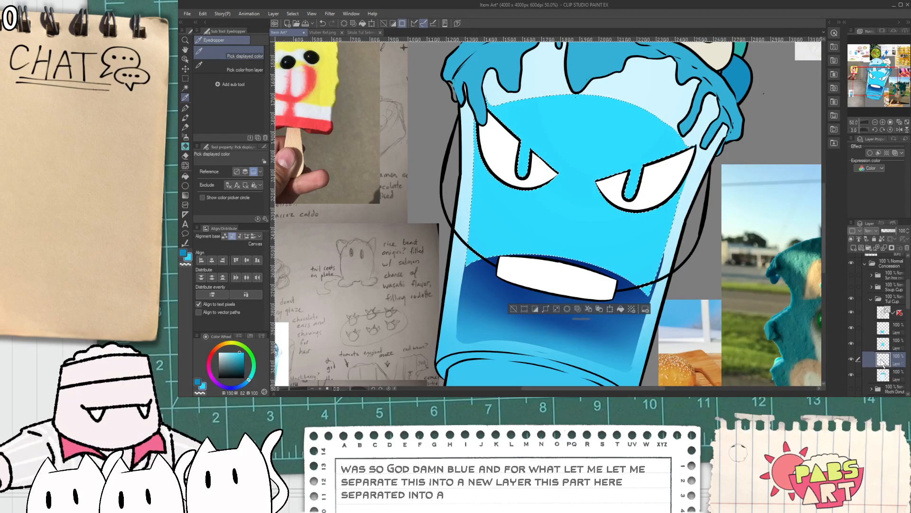
drag(884, 364, 896, 345)
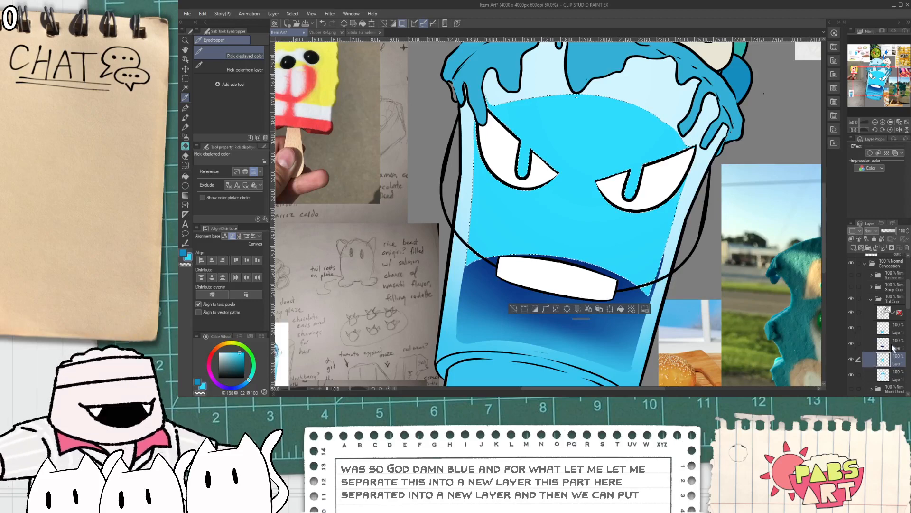
click(185, 163)
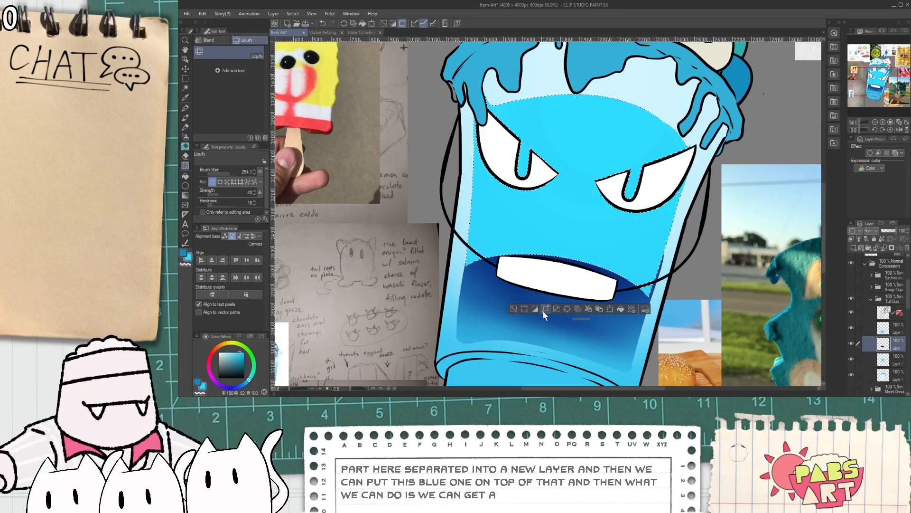
click(513, 309)
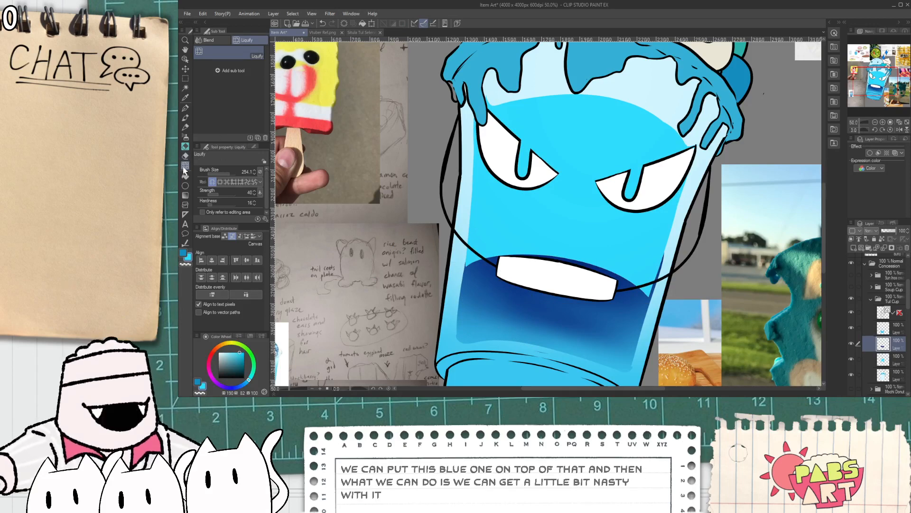
- Try to smudge the cup's navy band with the Fingertip blender
click(213, 41)
key(ctrl+minus)
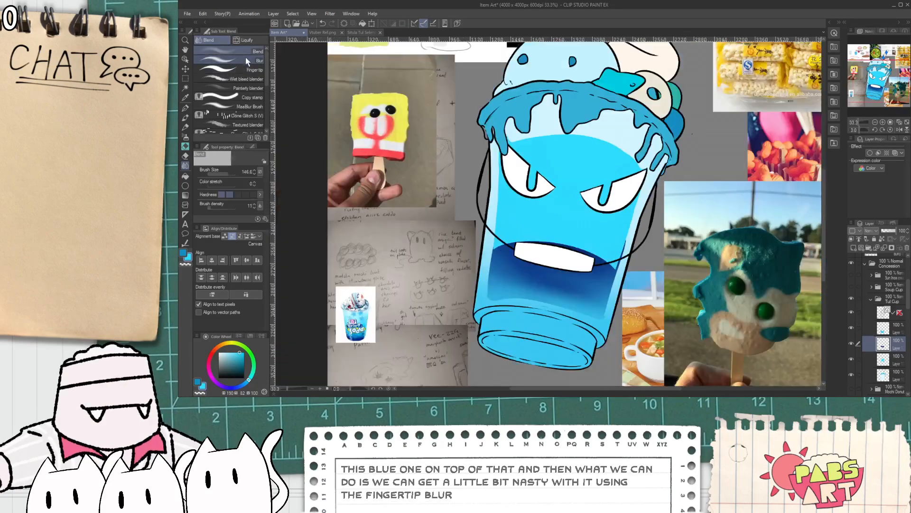
click(247, 69)
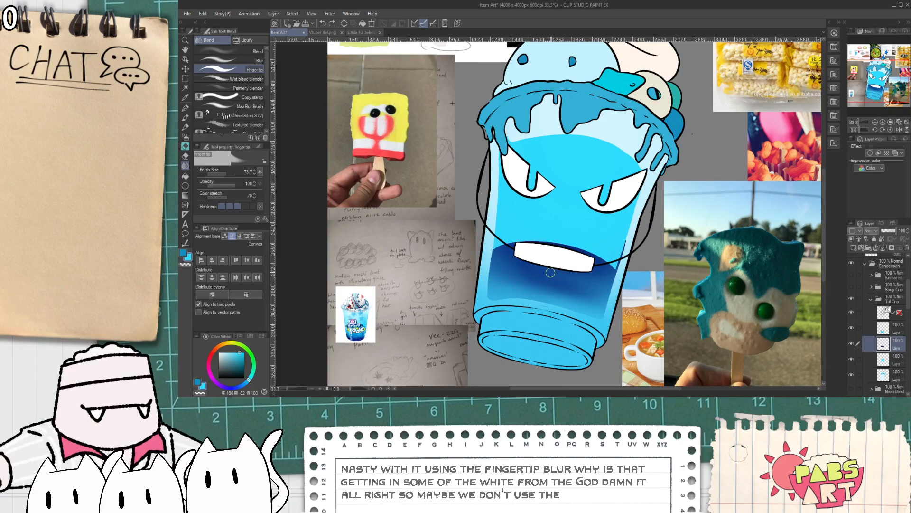
scroll(544, 277, up, 1)
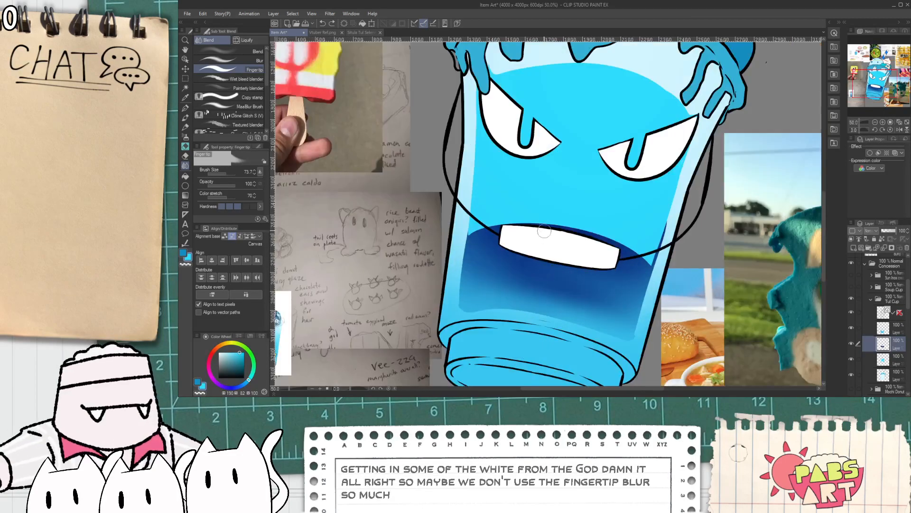
- Select the cyan face area with Auto select, referring to all layers, and choose the Rough wash watercolor brush
key(w)
click(551, 190)
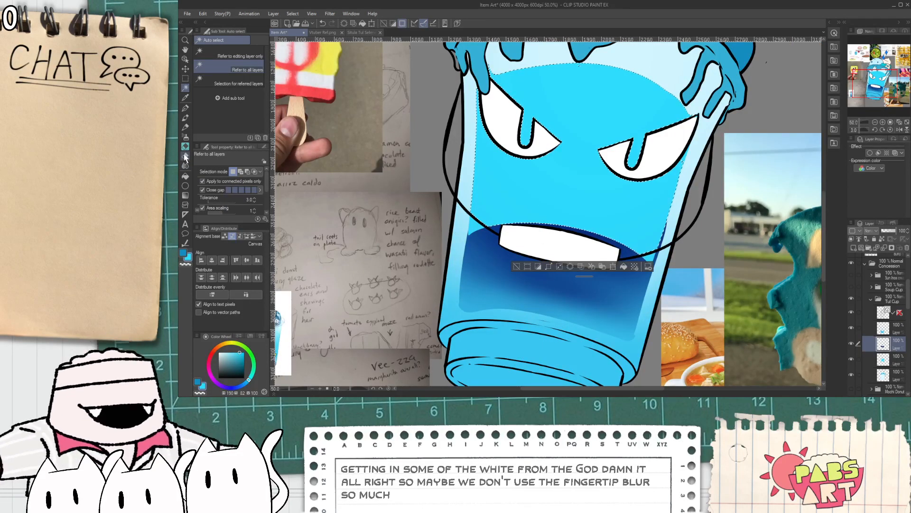
click(185, 156)
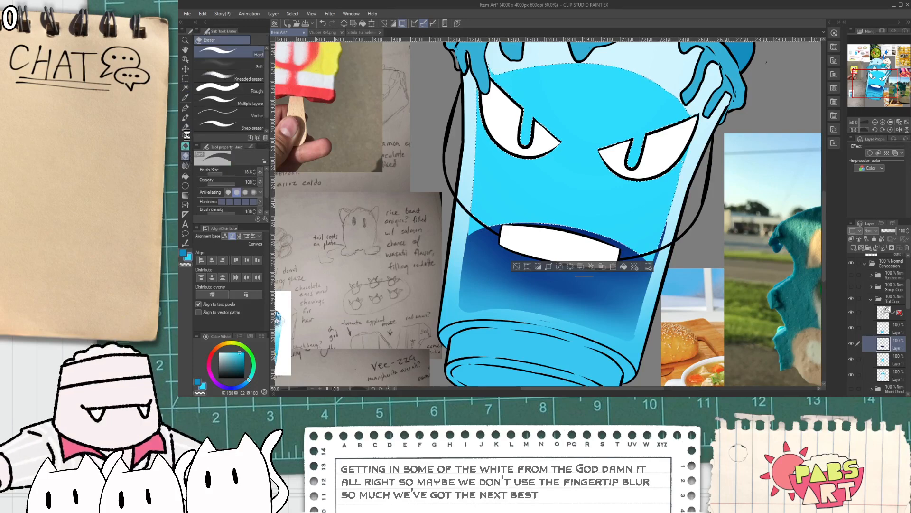
click(185, 118)
click(228, 103)
key(ctrl+minus)
key(ctrl+minus)
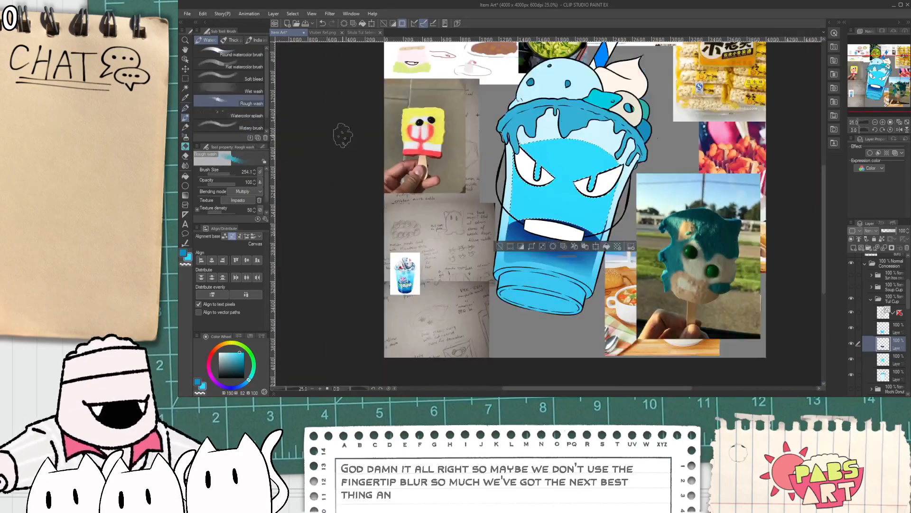
click(238, 91)
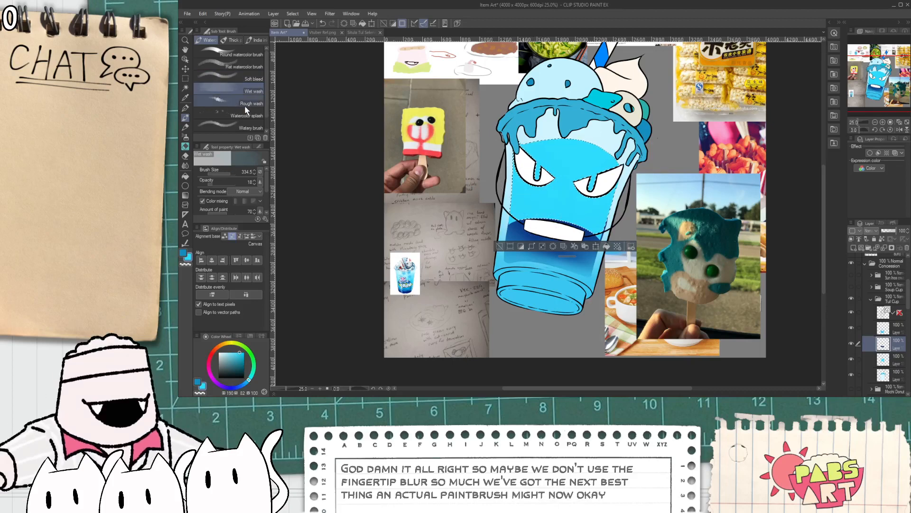
click(228, 103)
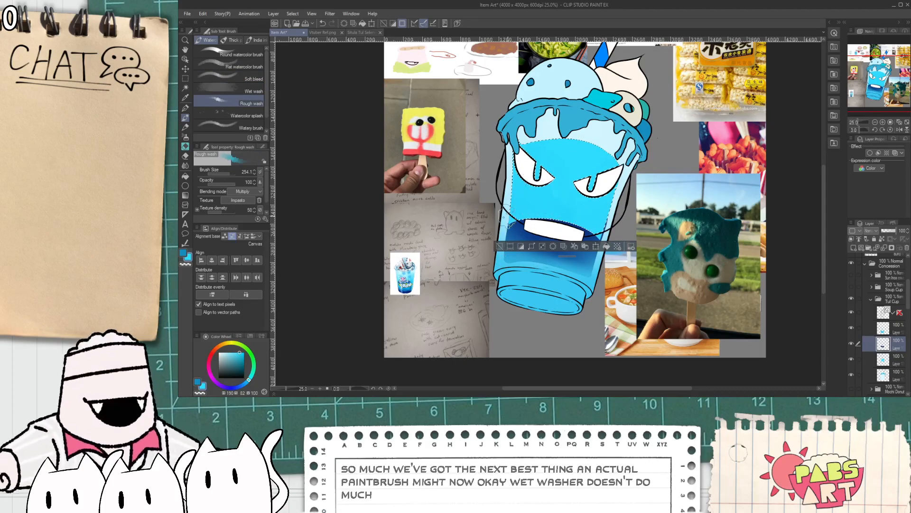
- Sample the pure navy of the band with the blue gradient layer temporarily hidden
key(i)
click(518, 242)
scroll(524, 225, up, 4)
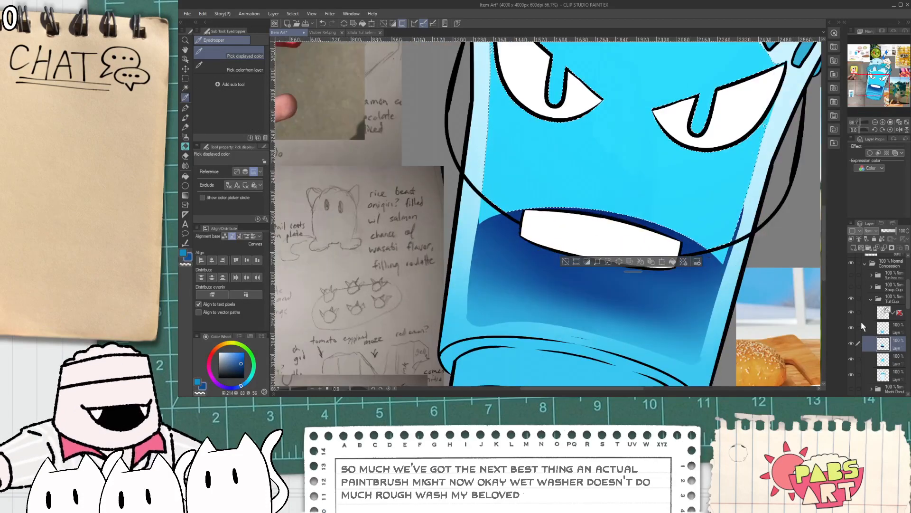
key(alt+BackSpace)
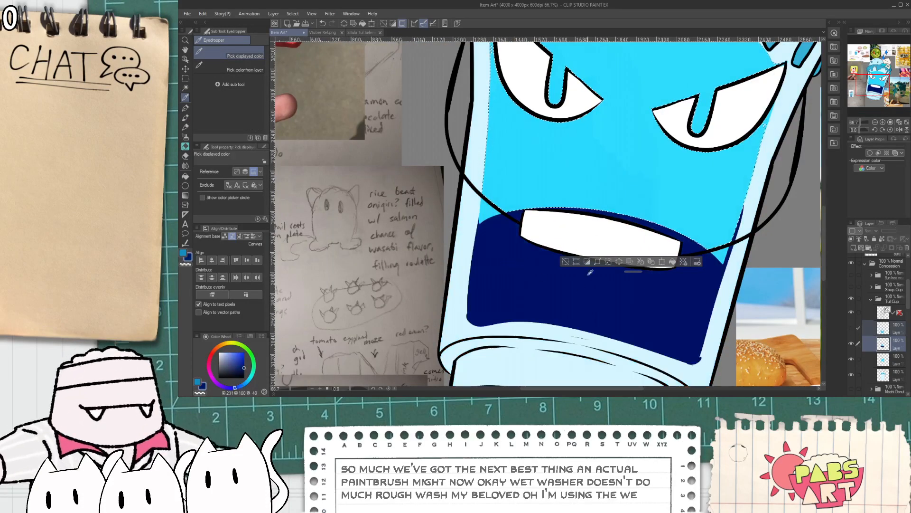
key(ctrl+minus)
key(ctrl+z)
- Identify the navy band's layer by toggling its visibility and move it above the blue gradient layer
click(885, 332)
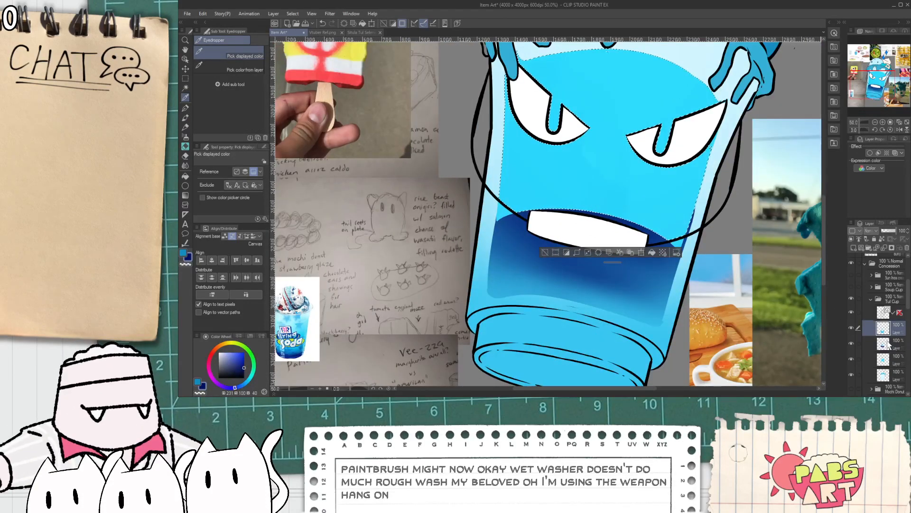
click(852, 343)
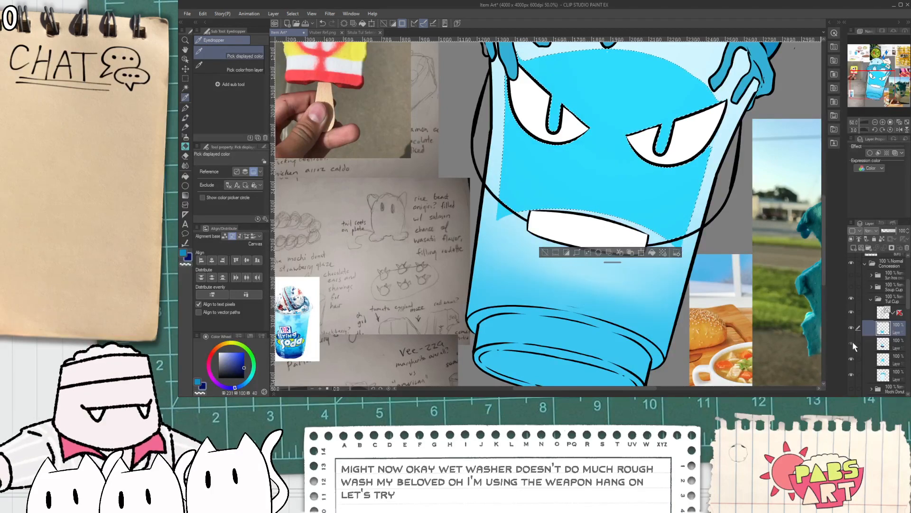
click(853, 342)
click(886, 343)
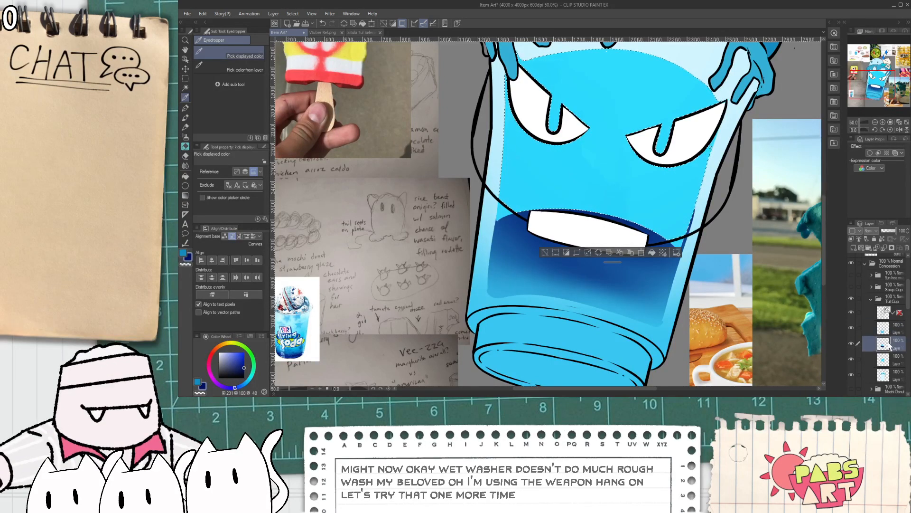
click(857, 328)
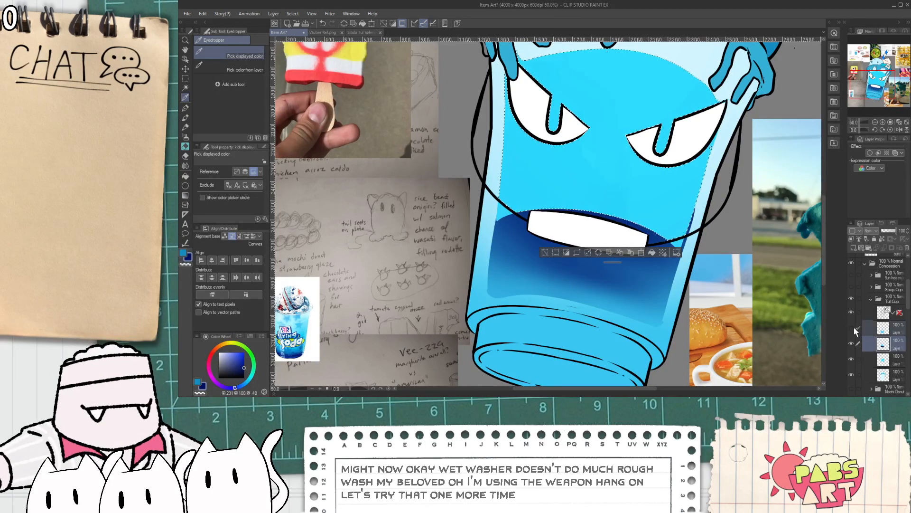
click(888, 327)
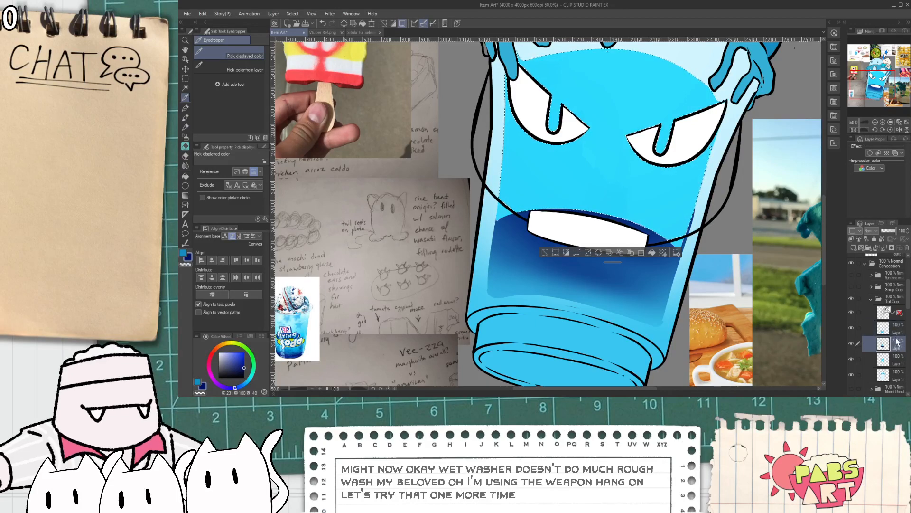
key(ctrl+minus)
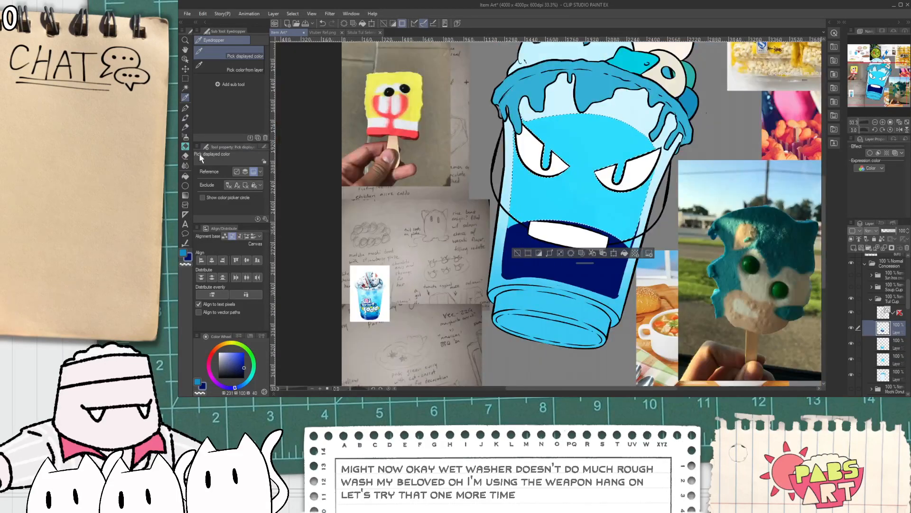
- Try washing dark blue over the selected face area with the Rough wash brush at size 2000, and undo the strokes
click(186, 165)
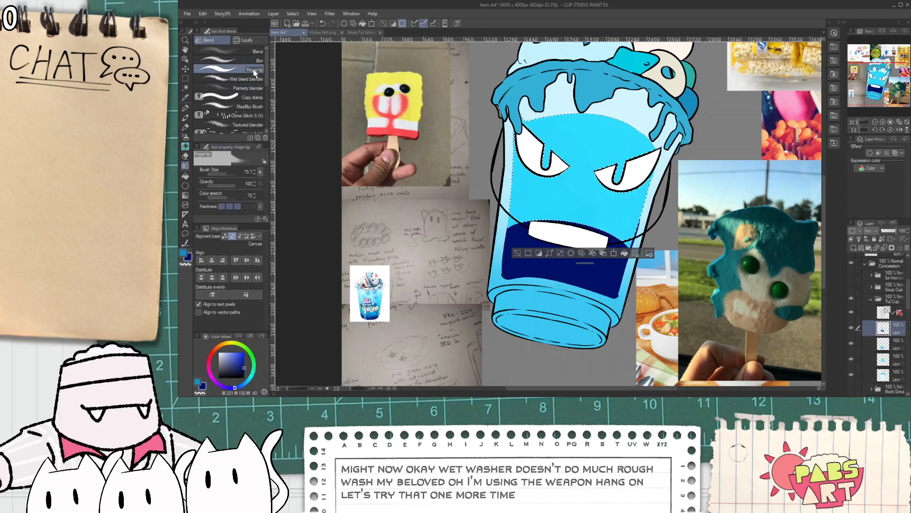
click(186, 138)
click(185, 118)
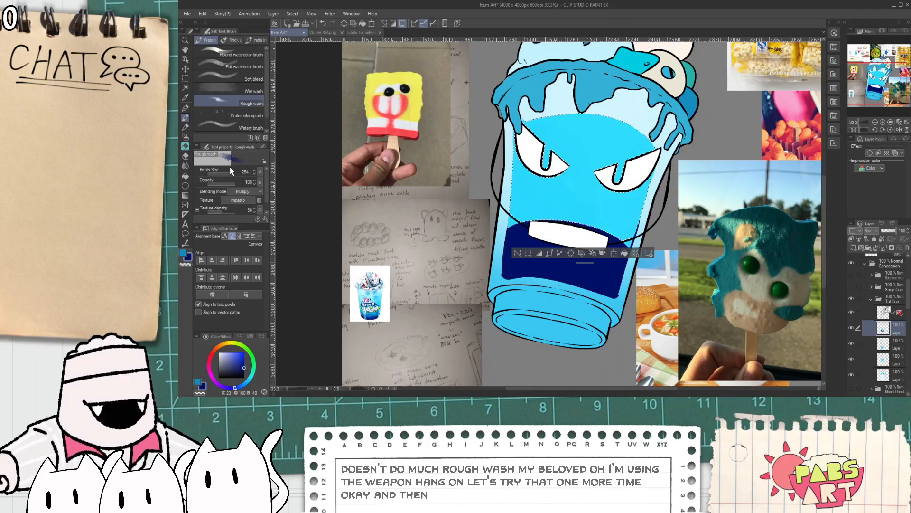
drag(230, 167, 260, 168)
mouse_move(456, 199)
mouse_down()
mouse_move(512, 152)
mouse_move(491, 166)
mouse_move(522, 200)
mouse_move(560, 204)
mouse_move(546, 246)
mouse_move(555, 304)
mouse_up()
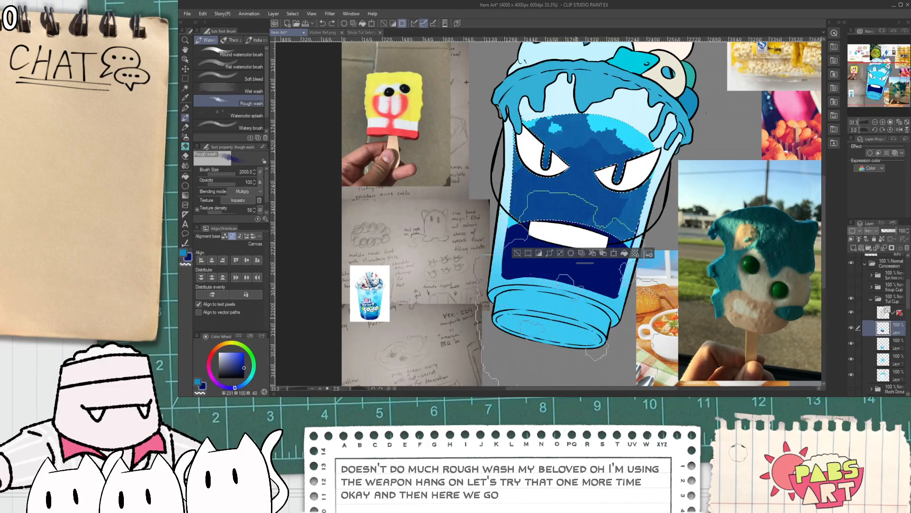
key(ctrl+z)
key(ctrl+z)
key(ctrl+z)
key(ctrl+z)
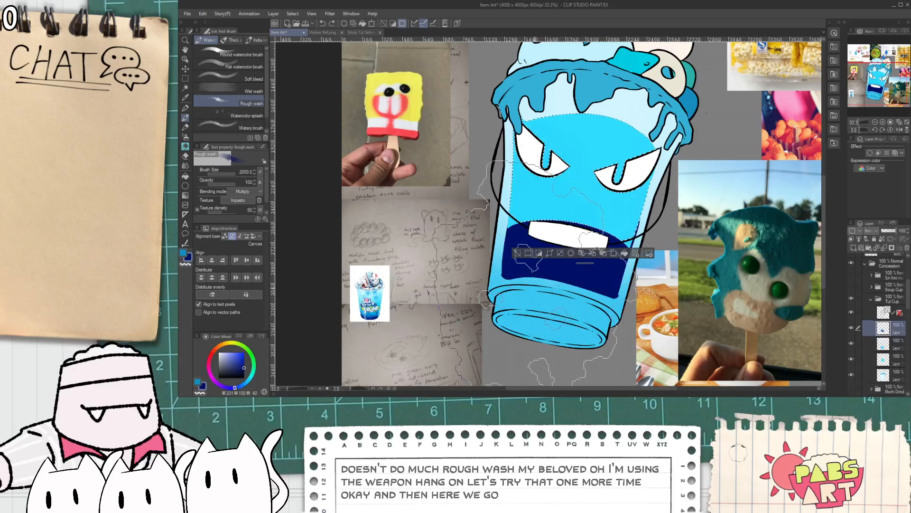
- Add the small areas below the mouth line on both sides of the teeth to the face selection with Auto select
scroll(546, 214, up, 2)
key(w)
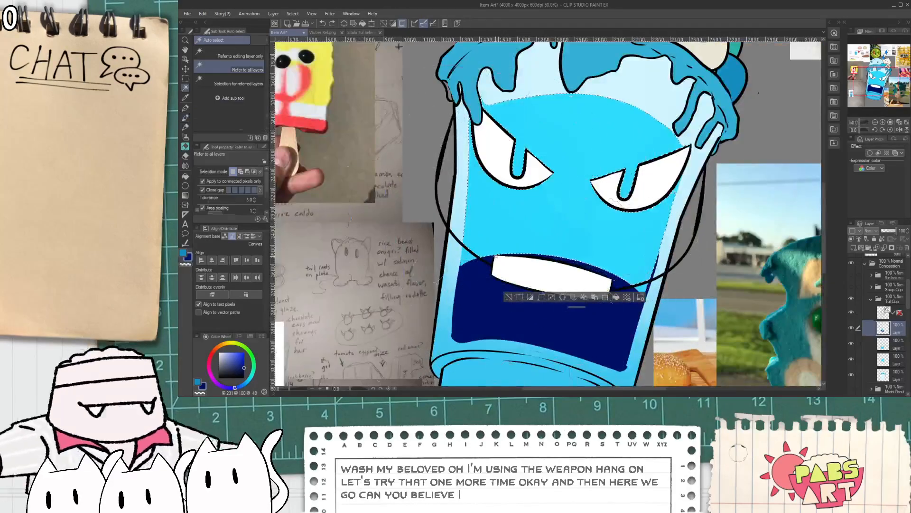
click(473, 259)
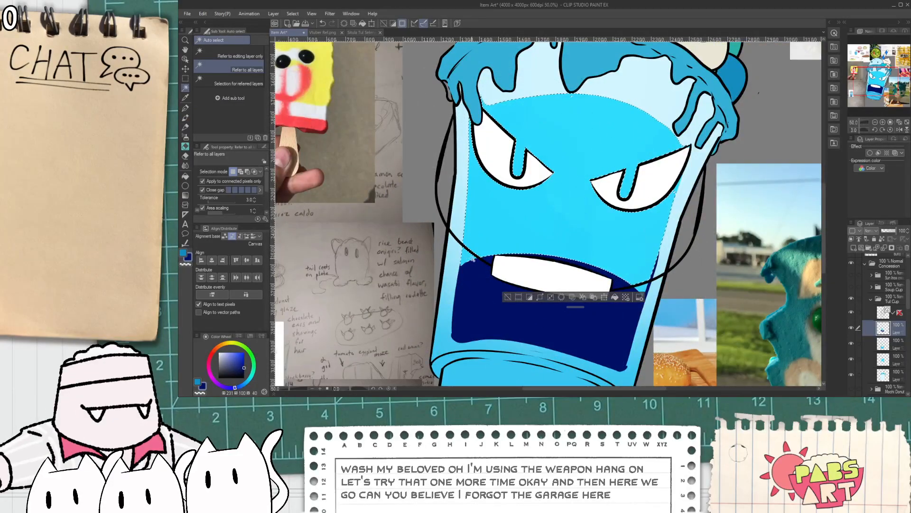
click(646, 287)
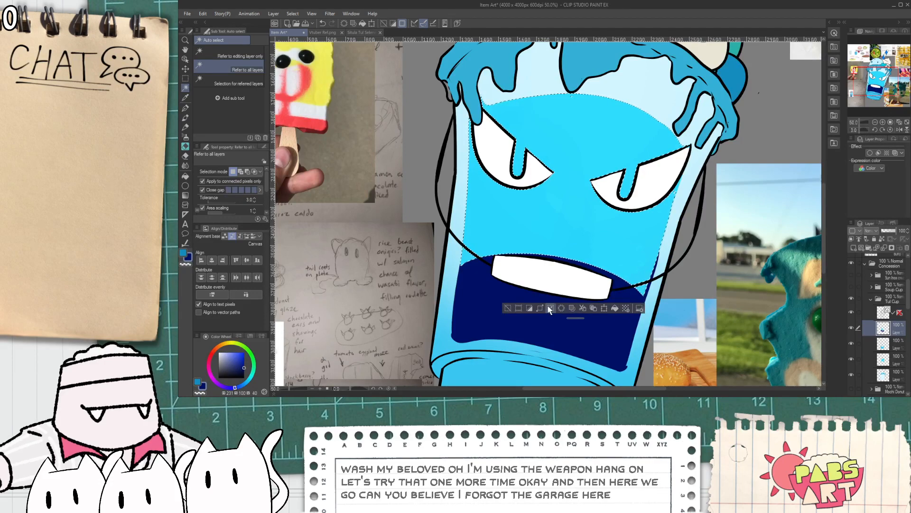
- Apply a Foreground to transparent gradient in navy sampled from the band, fading from the face's upper arch down toward the mouth
scroll(462, 231, down, 4)
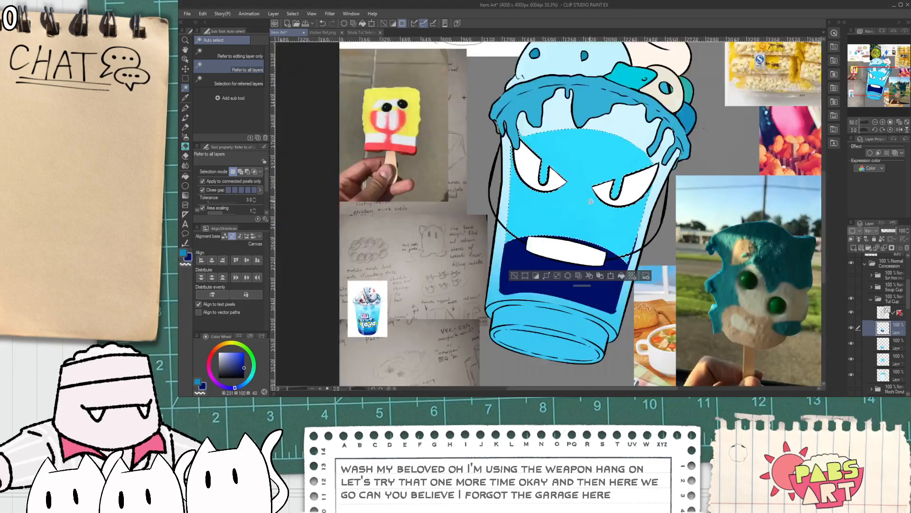
click(185, 195)
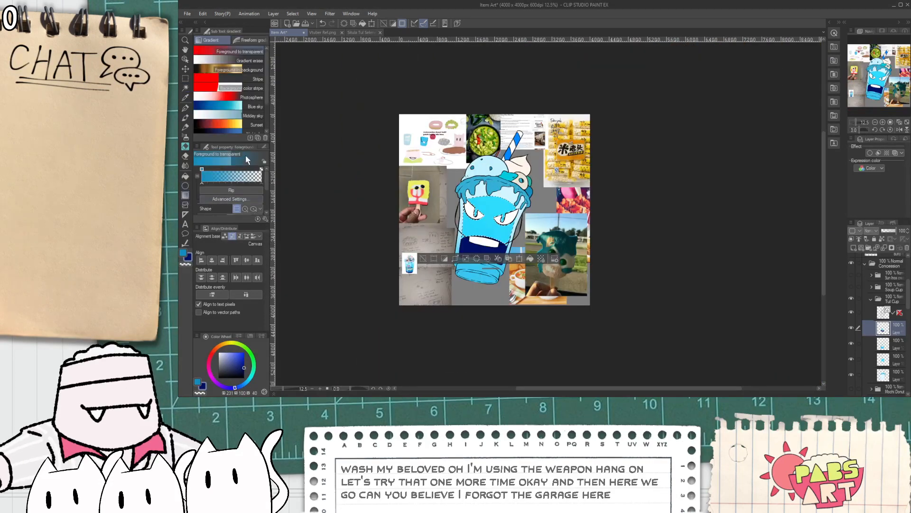
click(188, 257)
key(i)
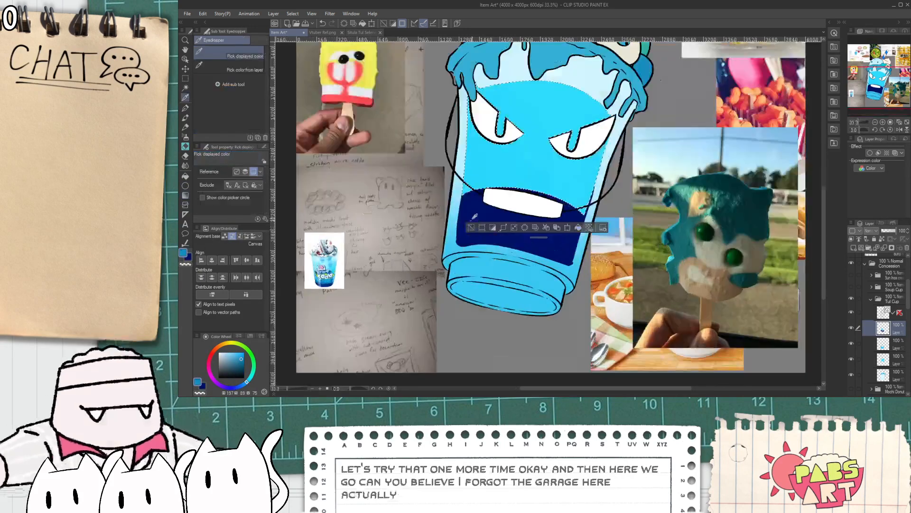
scroll(475, 276, up, 2)
key(g)
drag(550, 124, 553, 208)
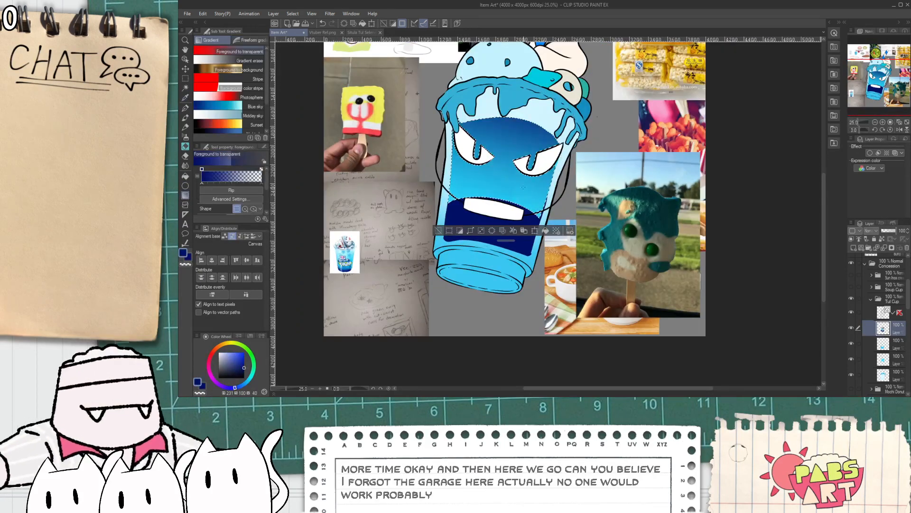
- Break up the face's navy gradient with the Painterly blender, clear the selection and toggle the layer's visibility to compare
click(186, 165)
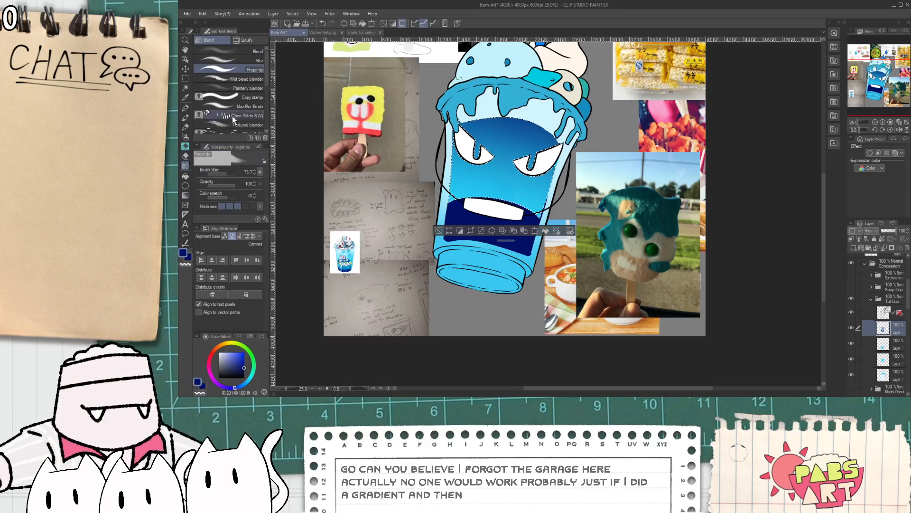
click(238, 88)
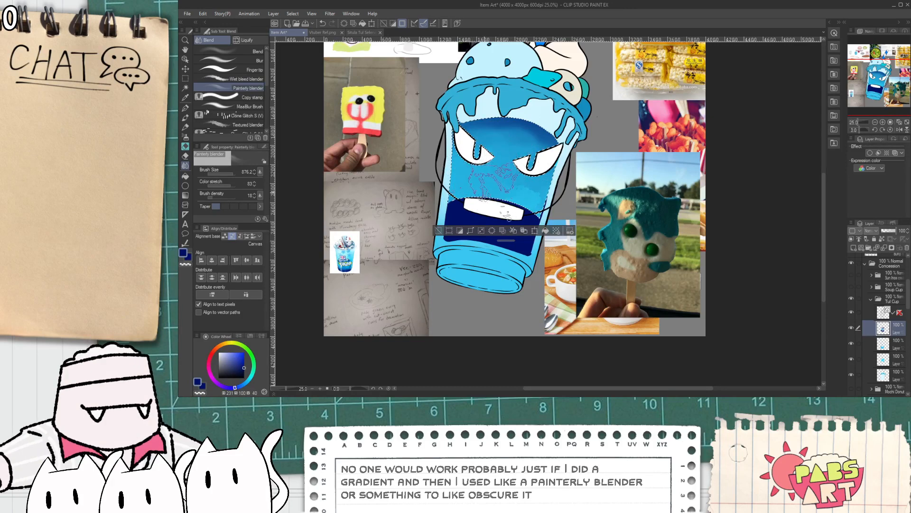
click(437, 231)
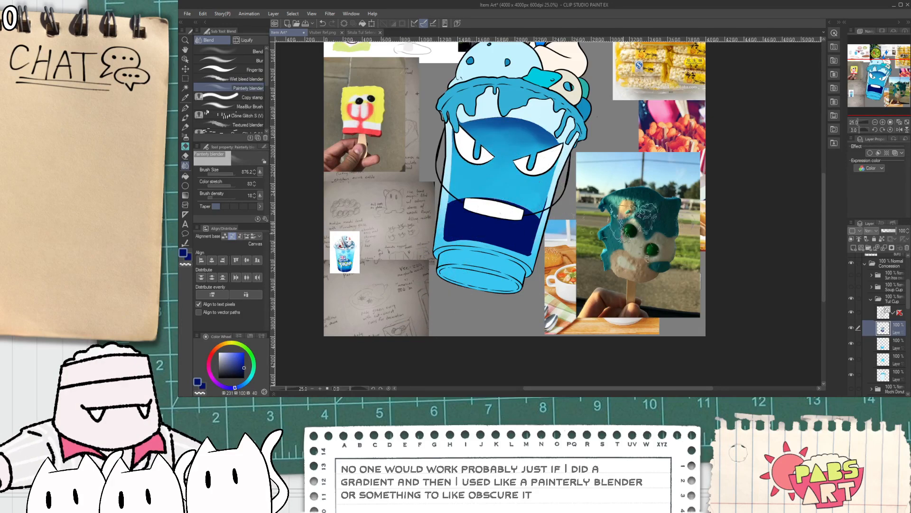
click(852, 330)
click(852, 330)
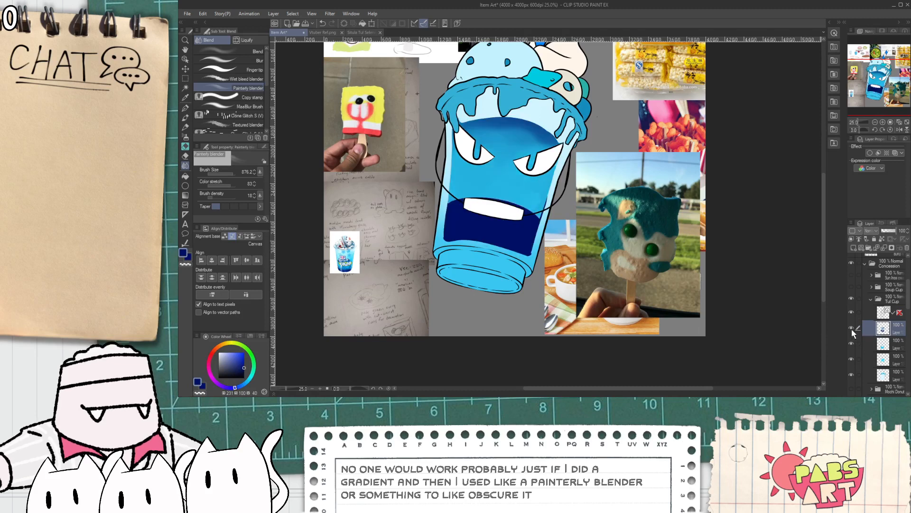
- Move the cup's lower gradient layer above the navy face layer and choose the Soft eraser for it
click(851, 342)
click(851, 342)
click(853, 343)
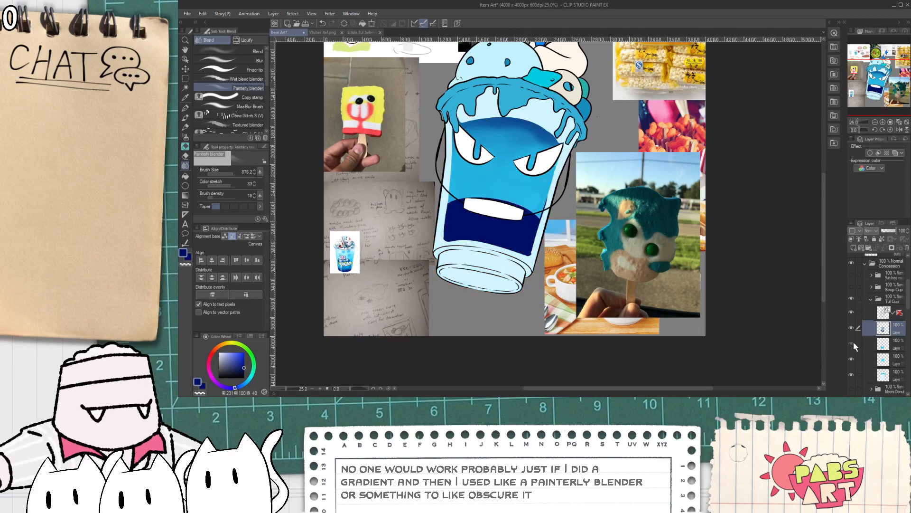
click(853, 342)
click(895, 341)
drag(896, 332, 897, 331)
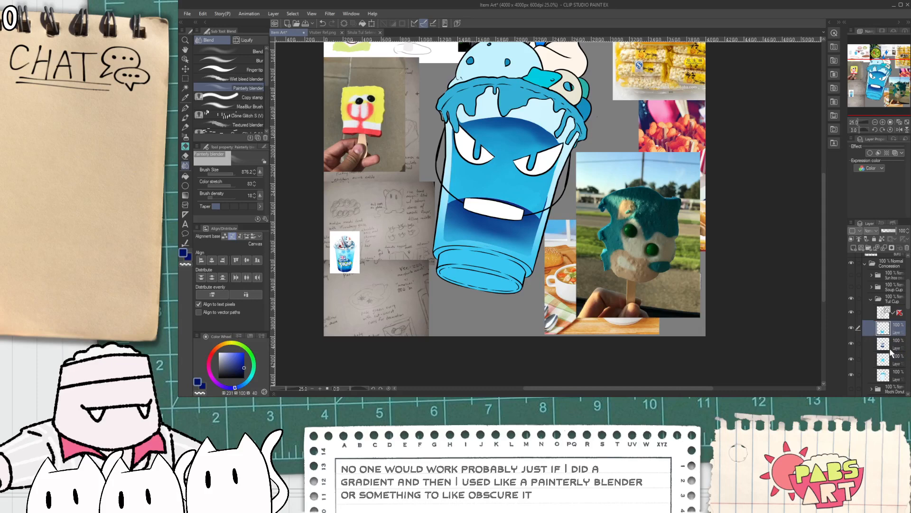
key(e)
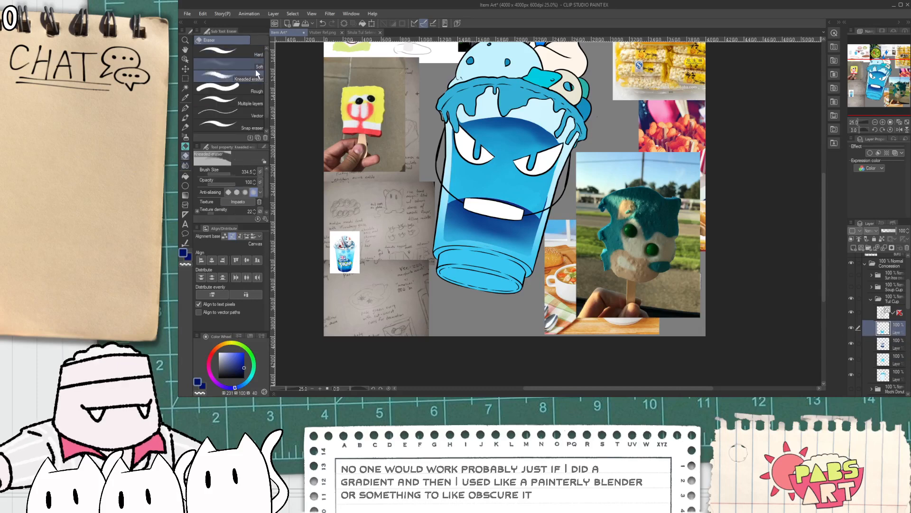
click(228, 65)
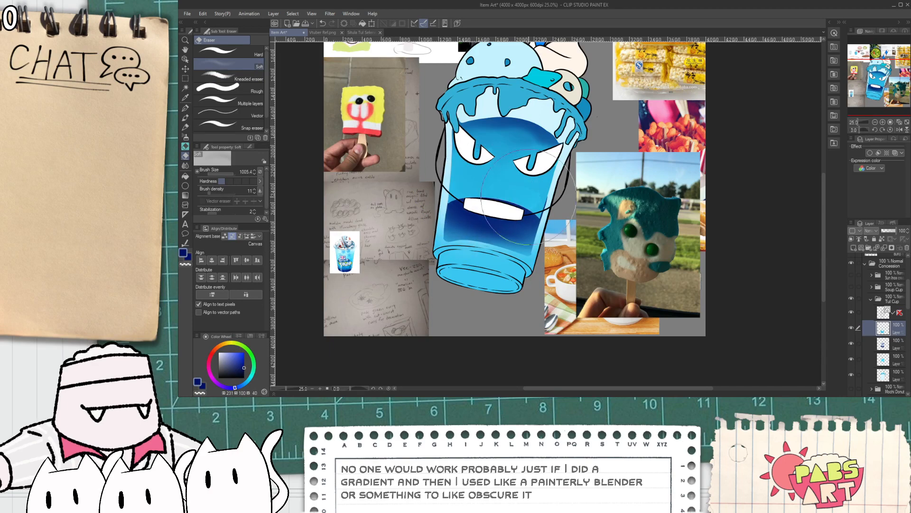
scroll(565, 223, down, 6)
key(h)
scroll(490, 243, up, 6)
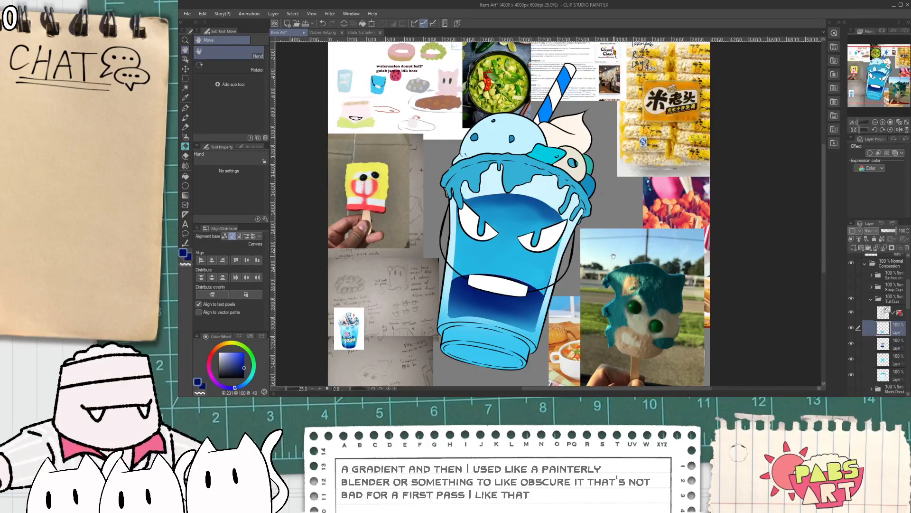
- Fill the unfilled gaps in the drip at the cup rim's far edge with sampled cyan on the lowest cup colour layer
click(863, 297)
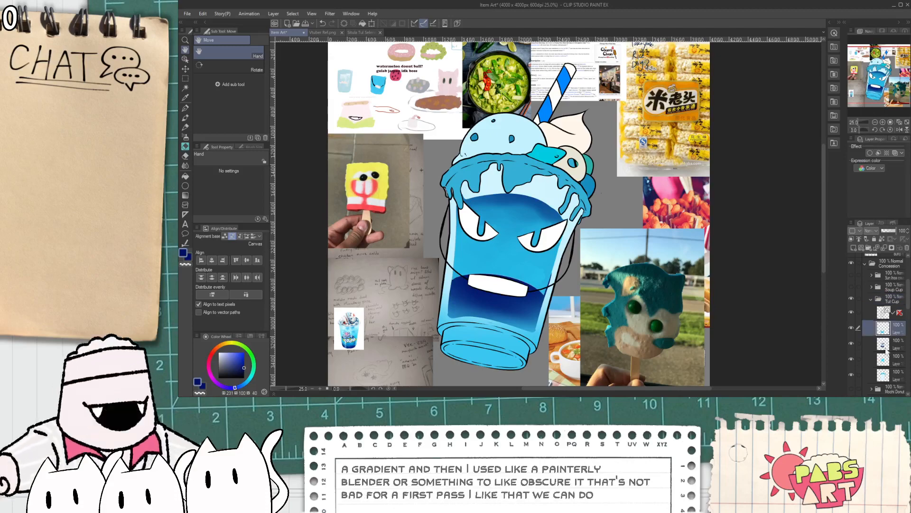
click(884, 343)
click(873, 374)
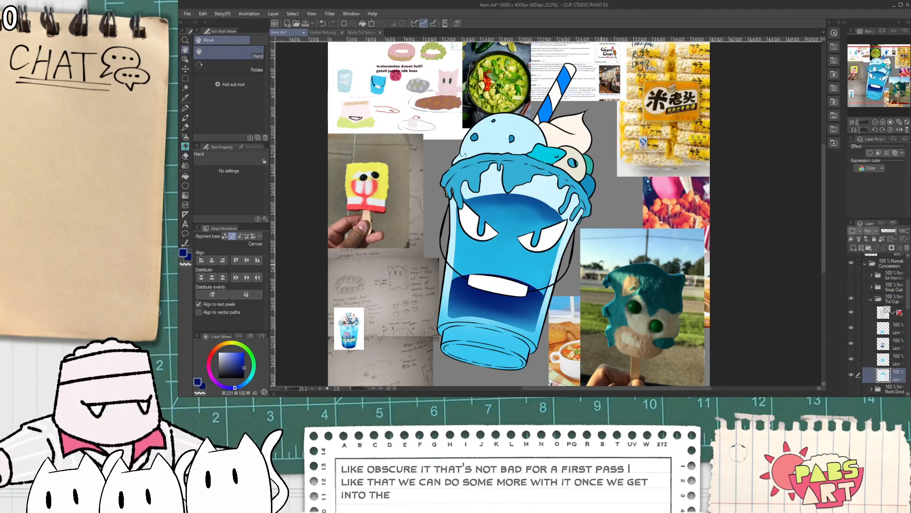
key(g)
scroll(488, 182, up, 3)
alt+click(392, 193)
scroll(377, 210, up, 2)
click(385, 208)
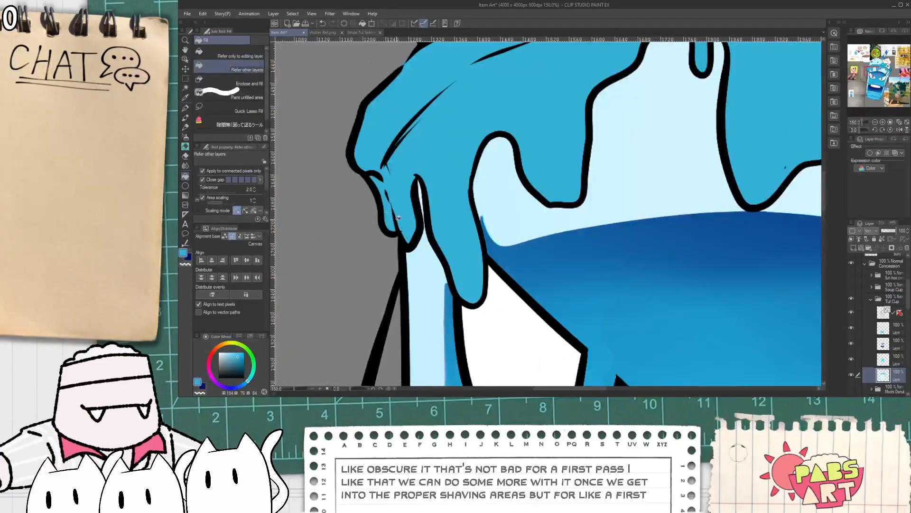
scroll(408, 230, down, 7)
key(space)
scroll(549, 277, up, 2)
drag(518, 294, 562, 276)
- Collapse and hide the Tul Cup folder, reveal the Soup Cup folder, hide the Ref Folder and select the Soup Cup colour layer
click(871, 300)
click(851, 298)
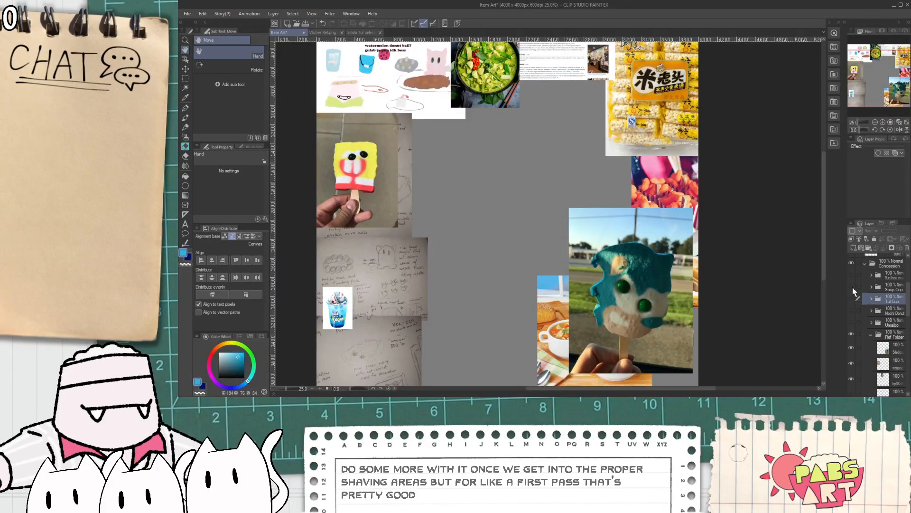
click(851, 287)
click(871, 287)
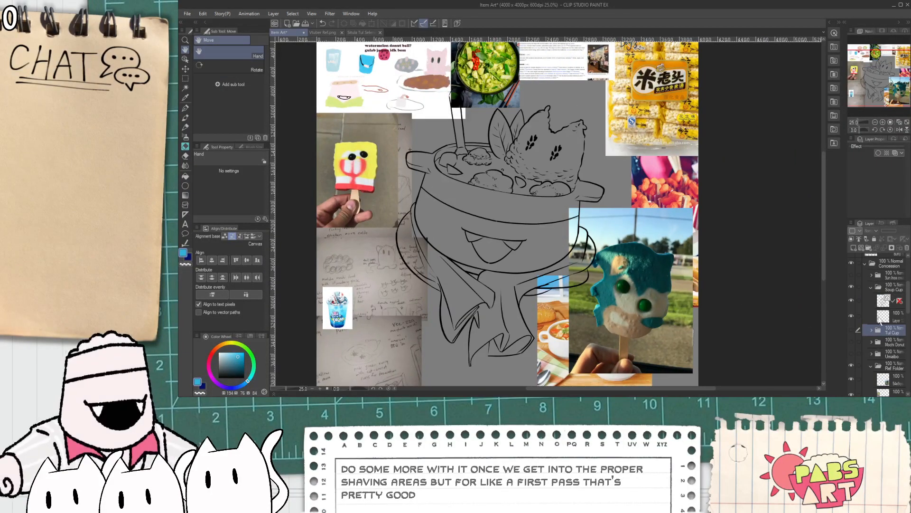
click(851, 364)
click(887, 317)
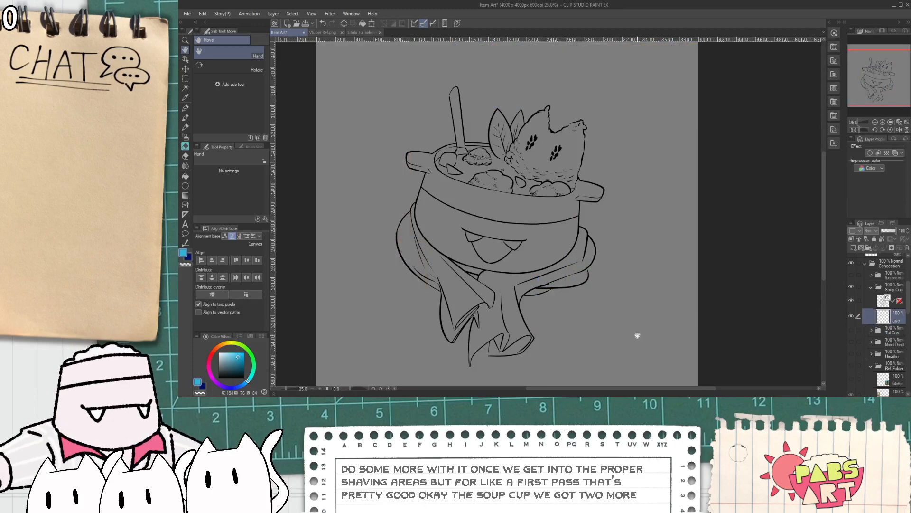
- Sample the pale pink skin from the hand in the Vtuber Ref image and fill the soup pot's face area
click(361, 33)
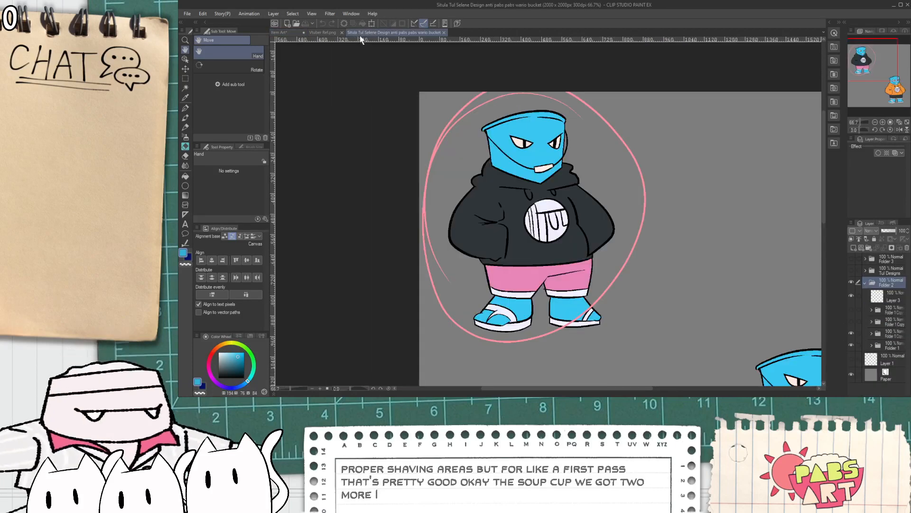
click(324, 32)
key(i)
click(318, 192)
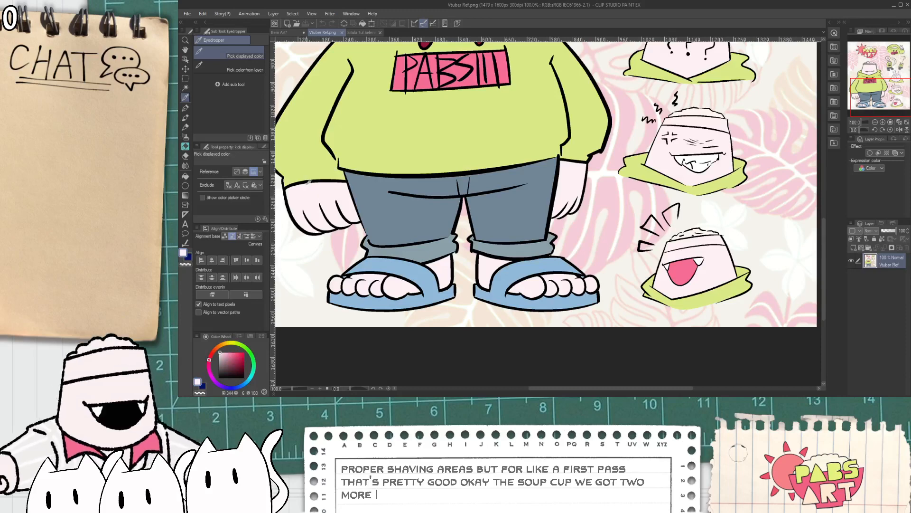
click(279, 32)
key(g)
click(473, 231)
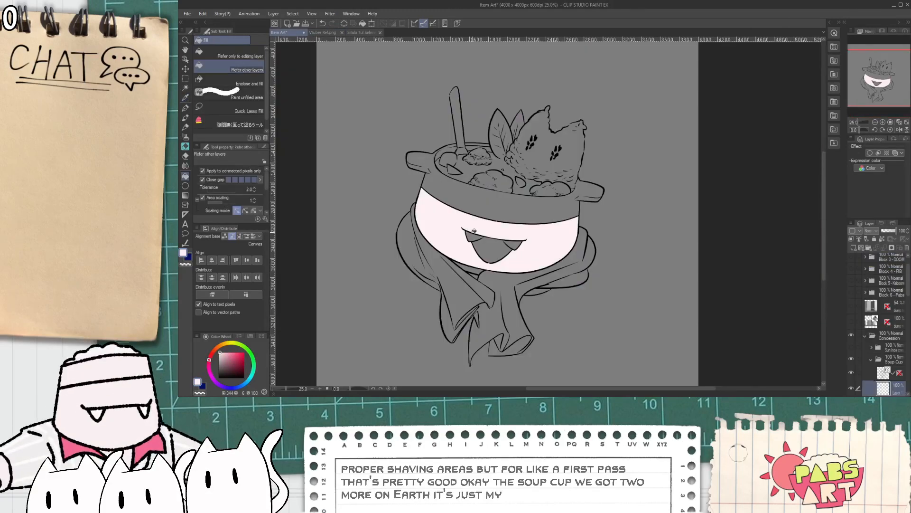
- Fill the pot's upper band, handles and the narrow back rim sections with the same pale pink
scroll(470, 223, up, 1)
click(449, 190)
scroll(417, 152, up, 3)
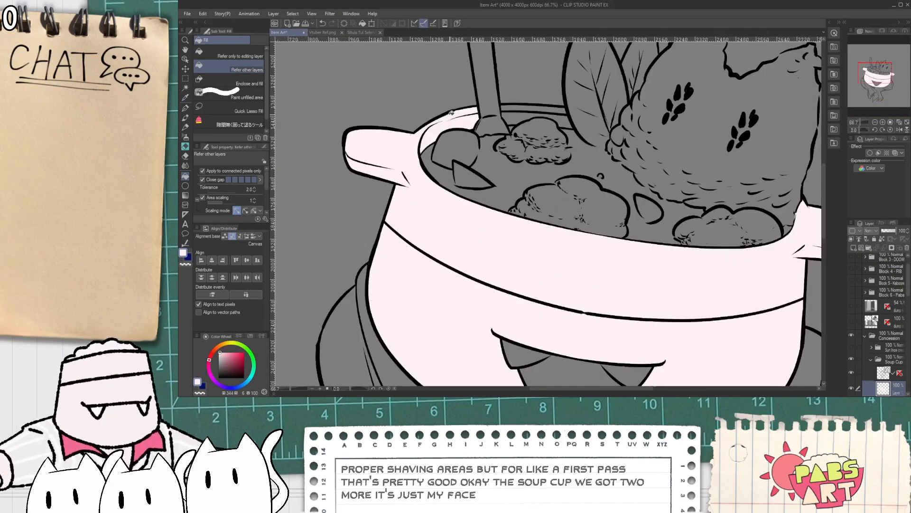
click(504, 109)
click(510, 117)
click(560, 120)
scroll(560, 125, down, 2)
- Sample the yellow-green hoodie colour from the Vtuber Ref image and fill the scarf's left wrap around the pot
key(space)
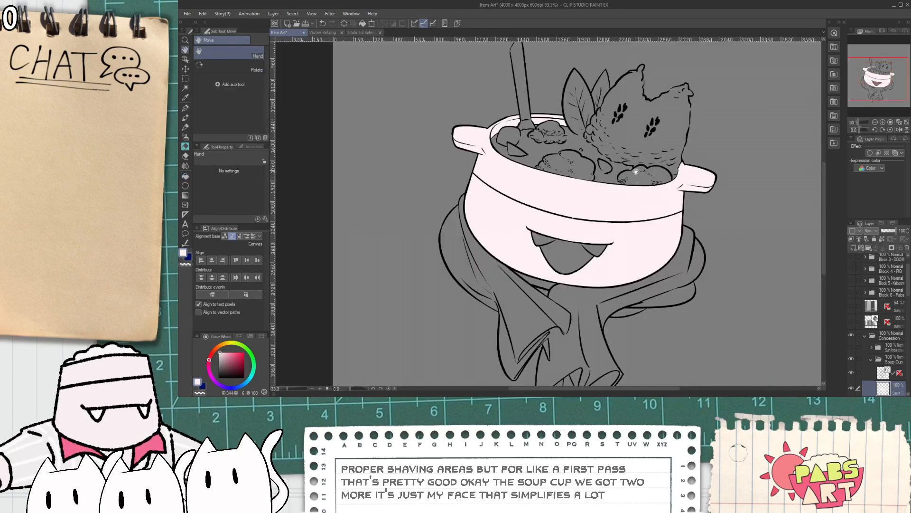
drag(561, 243, 484, 169)
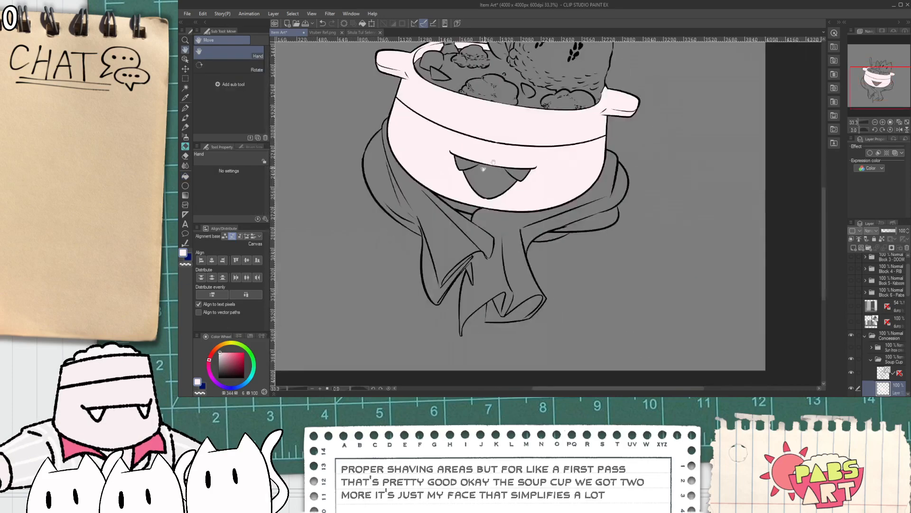
click(335, 36)
alt+click(332, 43)
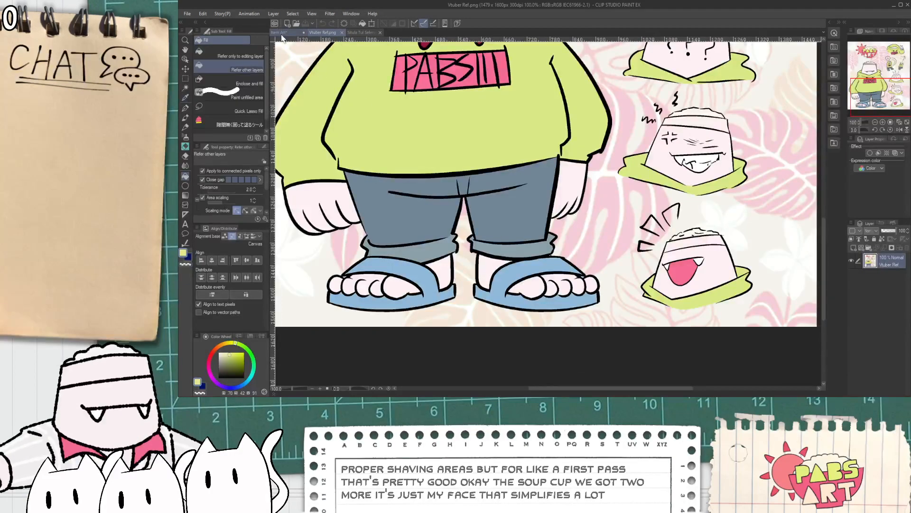
click(285, 32)
click(403, 170)
click(397, 186)
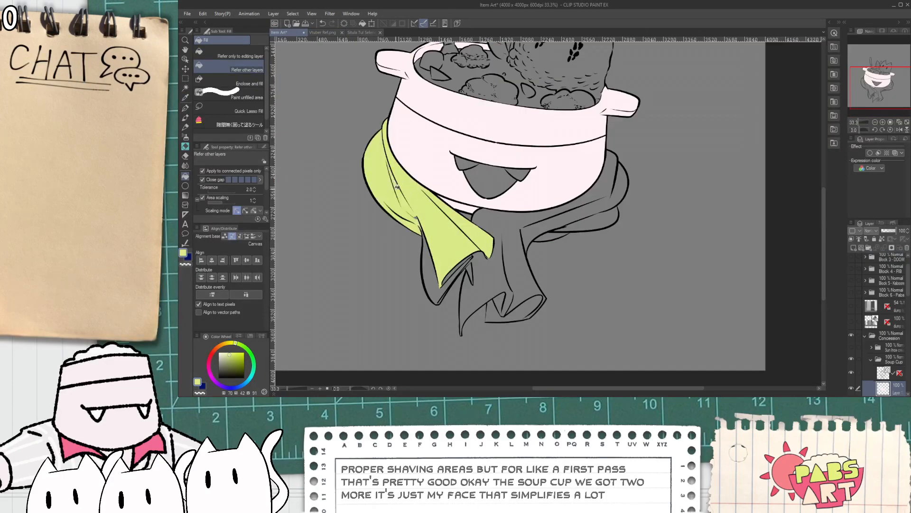
- Fill the scarf's hanging ends, inner folds and right-hand wrap with the same yellow-green
click(438, 265)
click(473, 260)
click(506, 309)
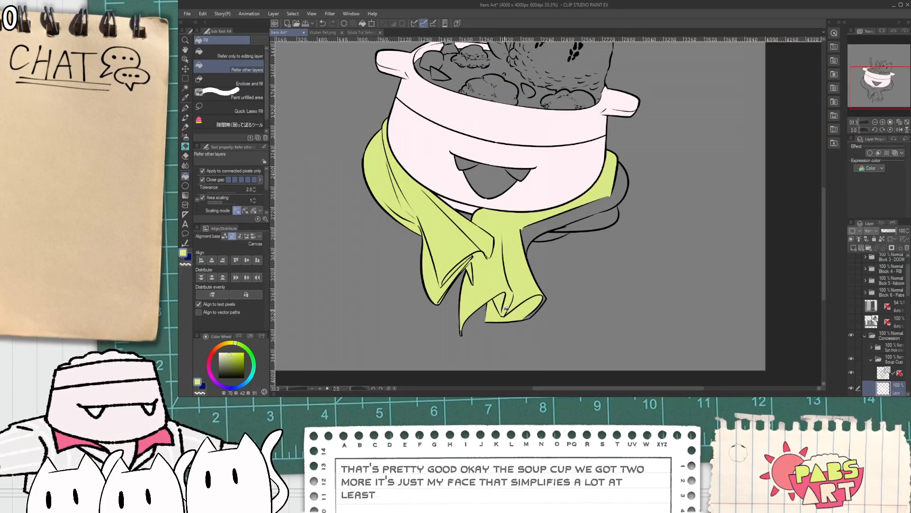
click(548, 228)
click(562, 223)
scroll(466, 215, up, 2)
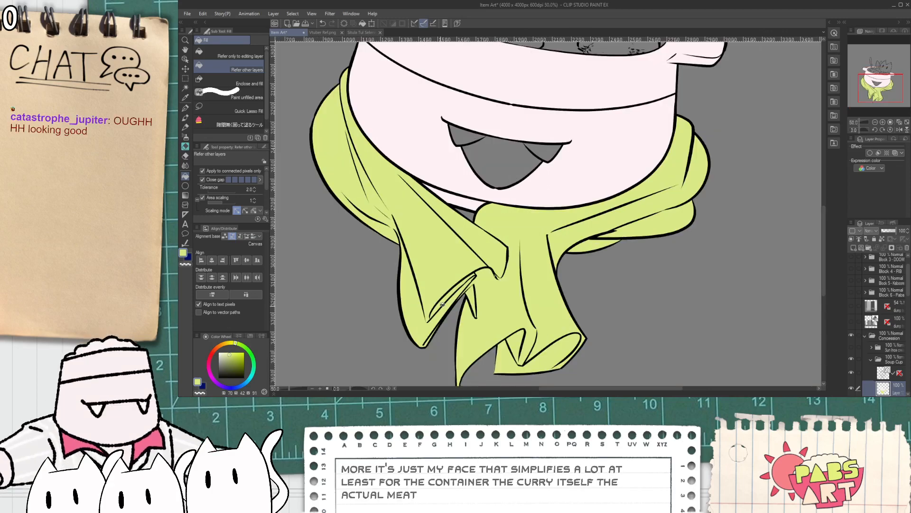
scroll(470, 223, down, 2)
key(space)
drag(473, 206, 465, 242)
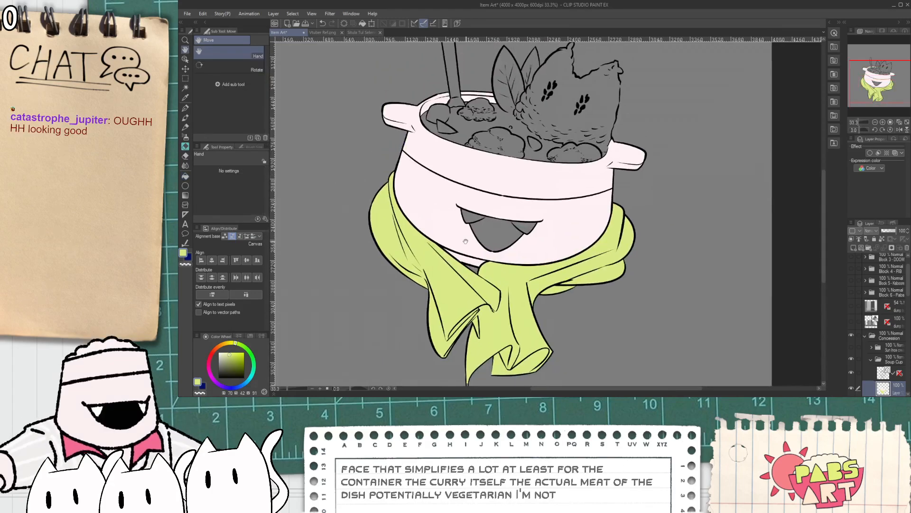
drag(428, 160, 453, 211)
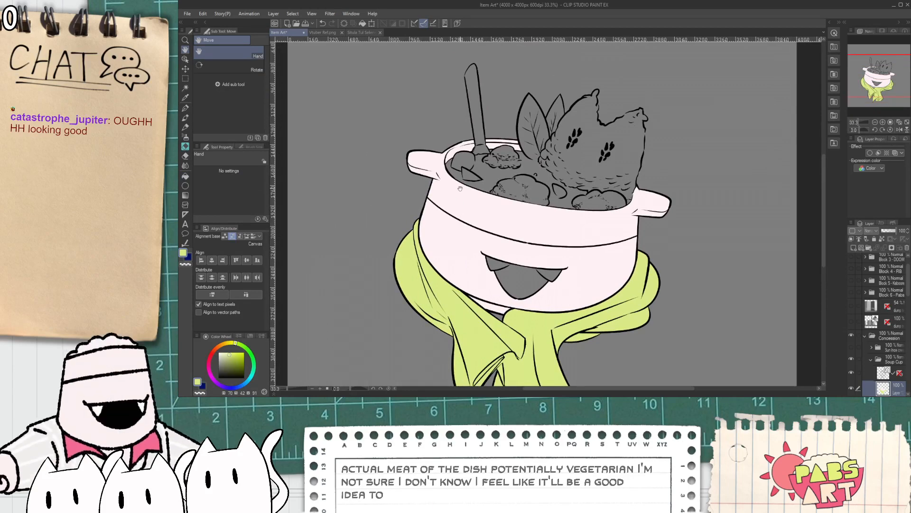
scroll(472, 197, down, 1)
drag(494, 243, 480, 234)
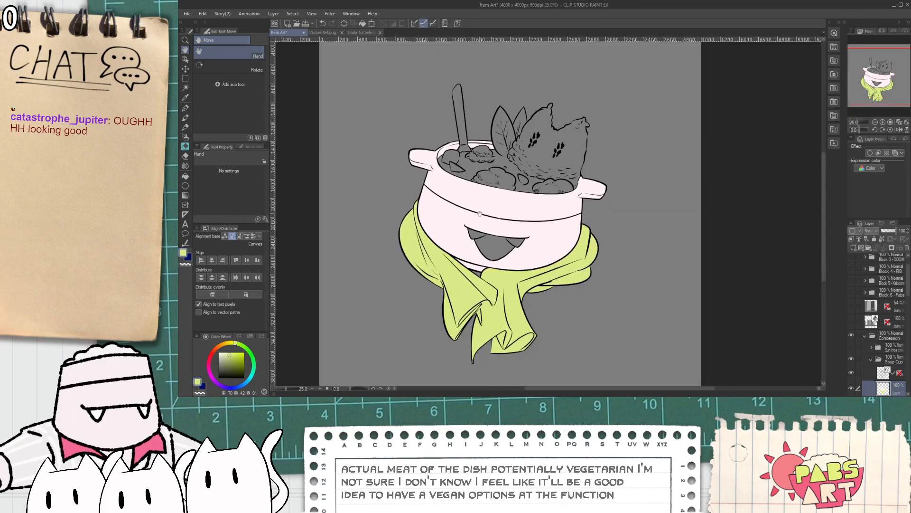
scroll(480, 234, up, 1)
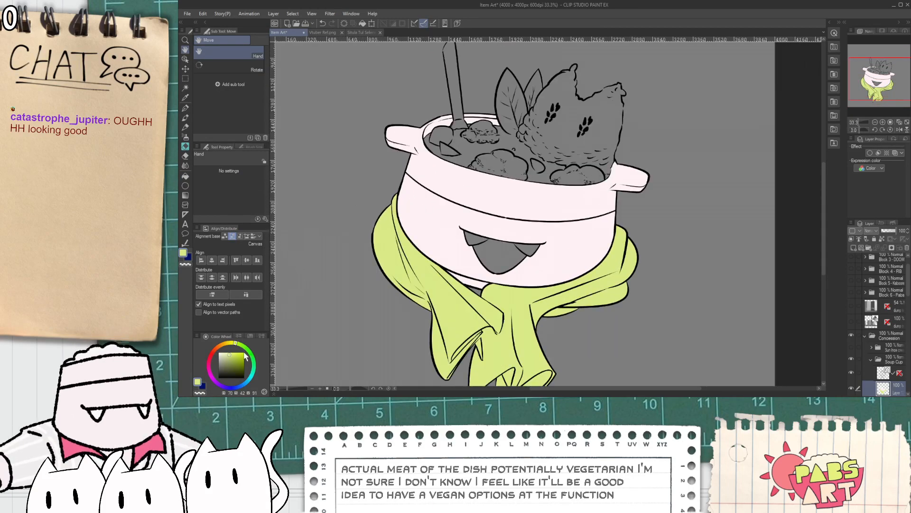
- Sample the bright pink from the hoodie's name patch in the Vtuber Ref image and fill the inside of the pot's mouth
click(358, 34)
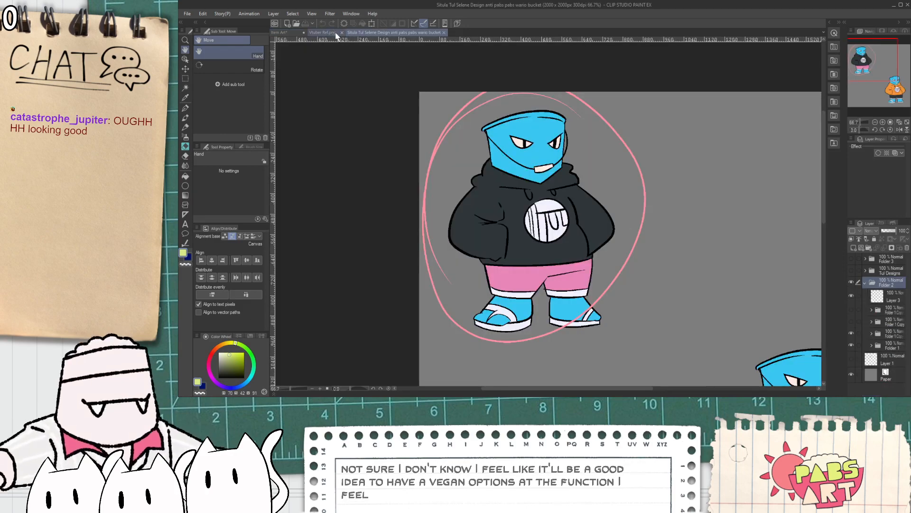
click(329, 33)
key(i)
click(434, 85)
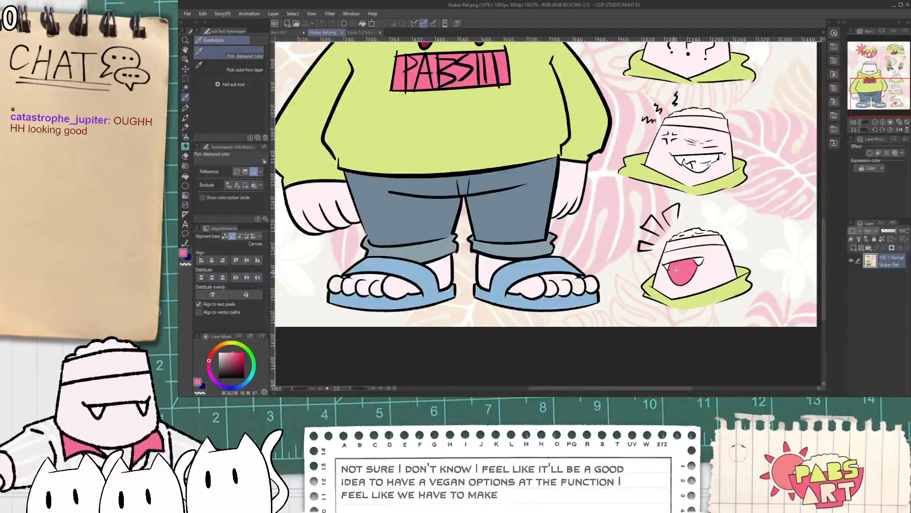
key(g)
click(288, 33)
click(503, 261)
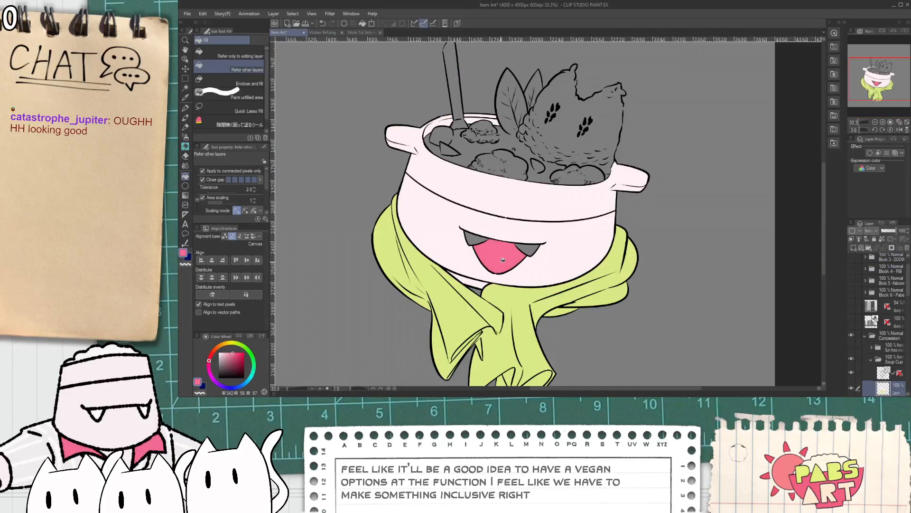
scroll(902, 296, down, 5)
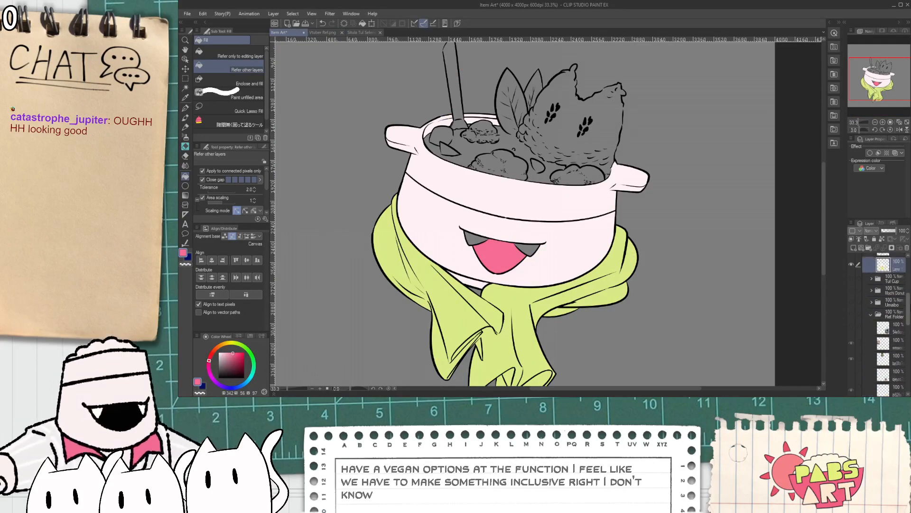
scroll(907, 299, up, 1)
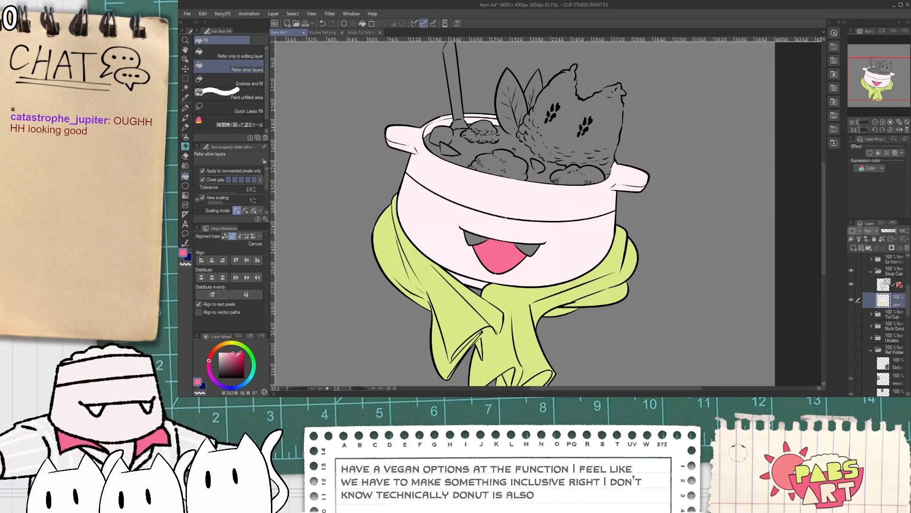
drag(228, 348, 226, 341)
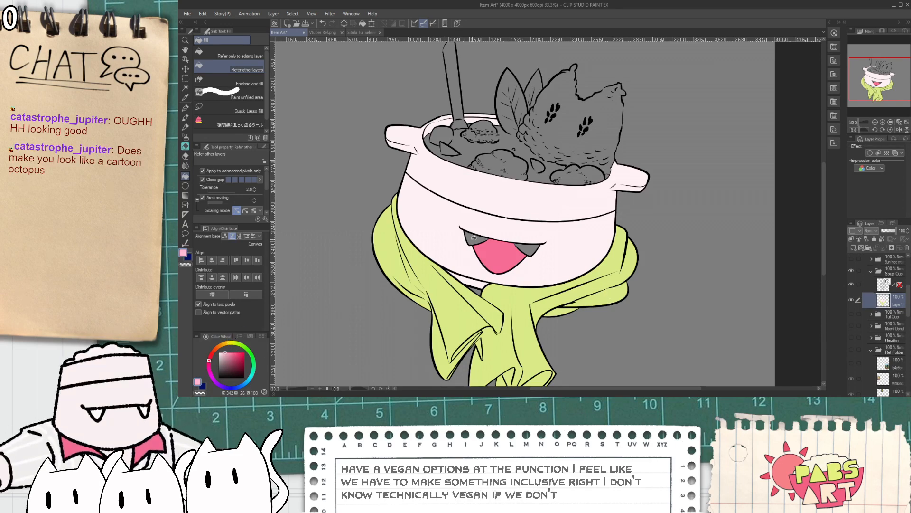
- Sample the off-white of the character's fang in the Vtuber Ref image and fill both fangs in the pot's mouth
click(322, 32)
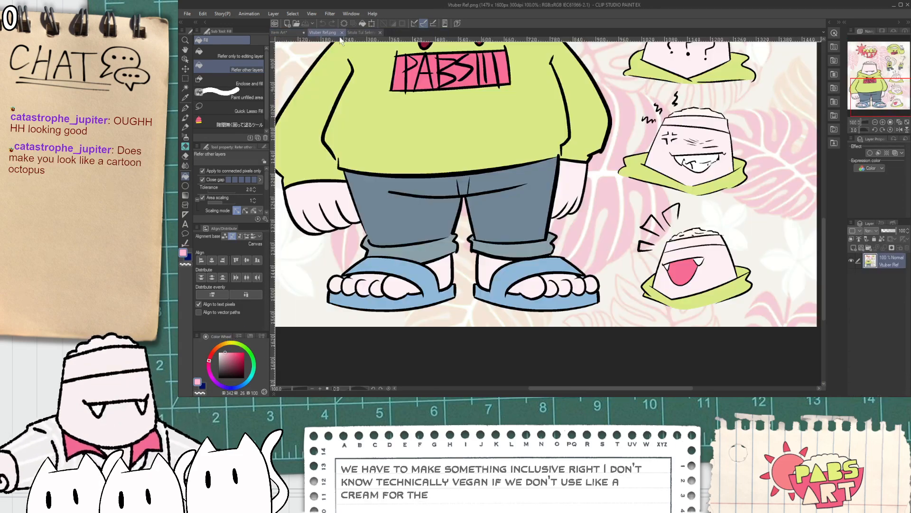
key(i)
scroll(419, 175, up, 3)
scroll(419, 175, up, 2)
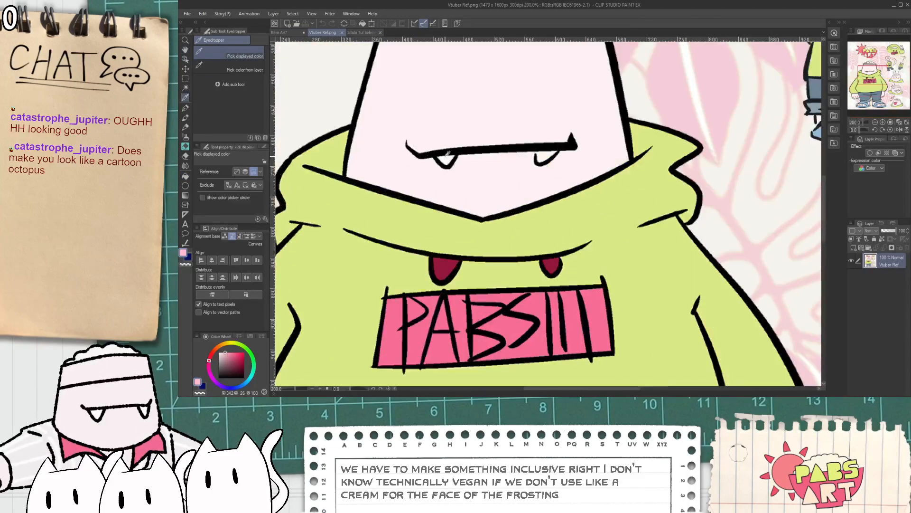
click(419, 175)
key(g)
click(295, 34)
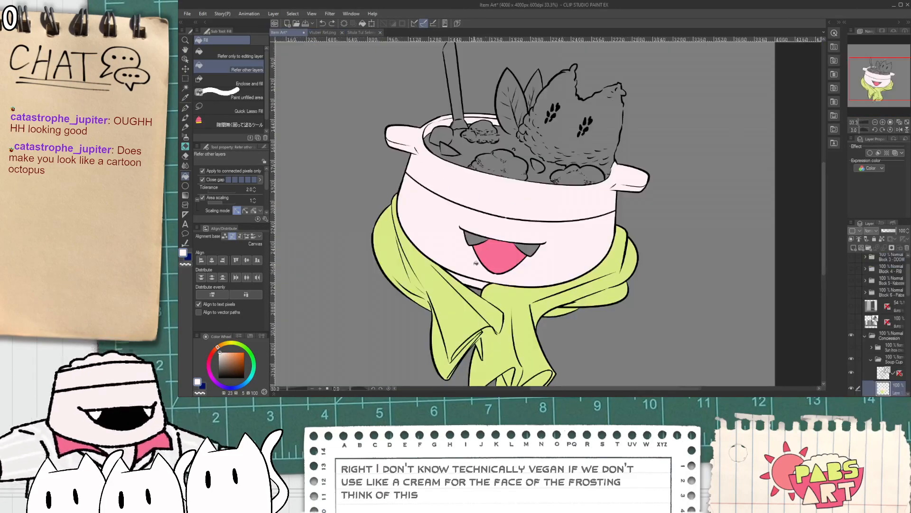
scroll(470, 242, up, 1)
click(476, 228)
click(553, 248)
scroll(553, 249, down, 1)
scroll(553, 249, down, 1)
key(space)
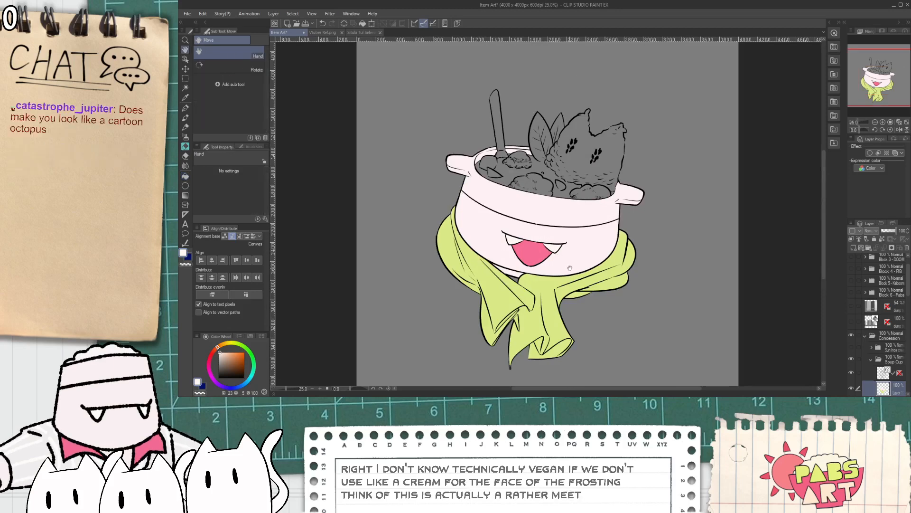
- Fill the cat-shaped rice mound standing in the pot with the off-white already in use
drag(528, 169, 482, 224)
scroll(499, 179, up, 2)
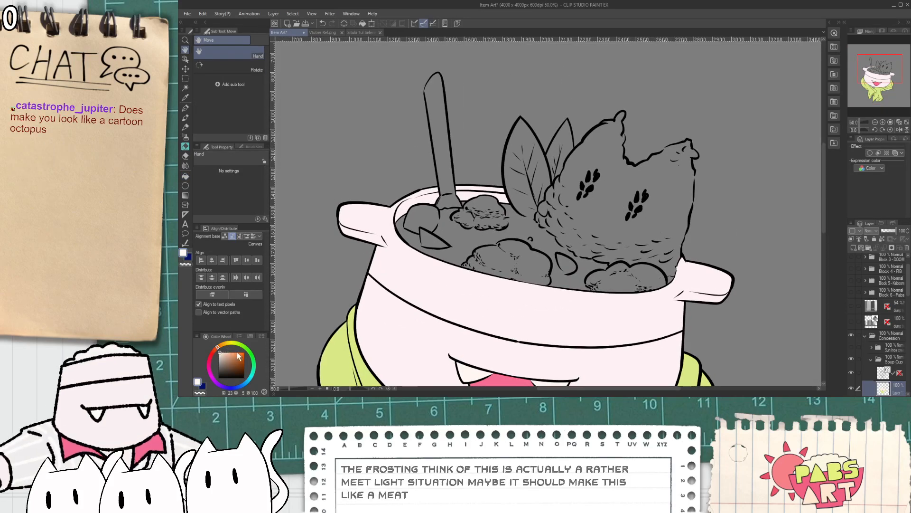
click(588, 227)
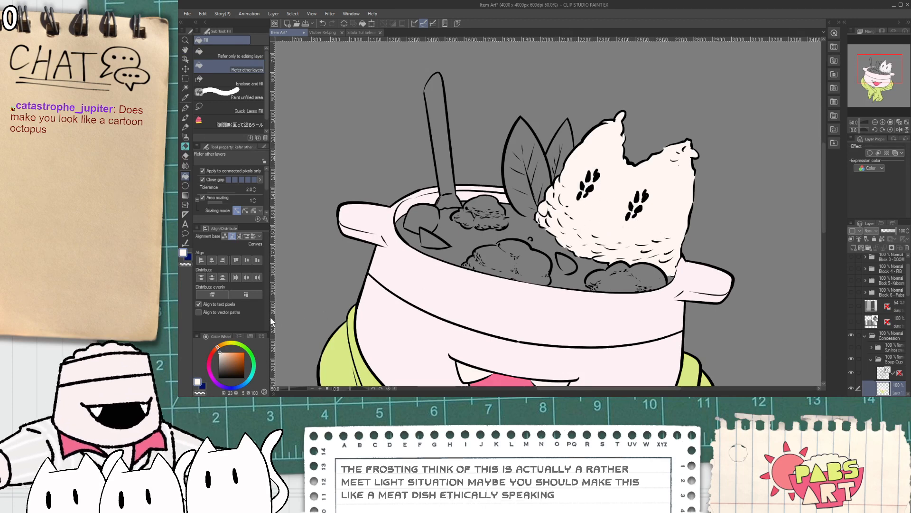
scroll(326, 324, down, 1)
key(space)
drag(434, 326, 469, 272)
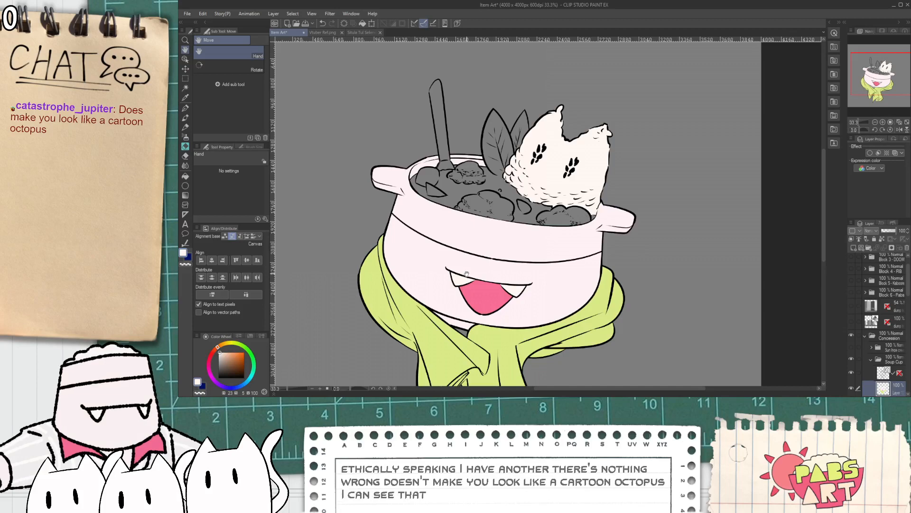
drag(469, 275, 482, 278)
- Try filling the broth with an olive green and undo the fill that spills into the leaf
click(234, 345)
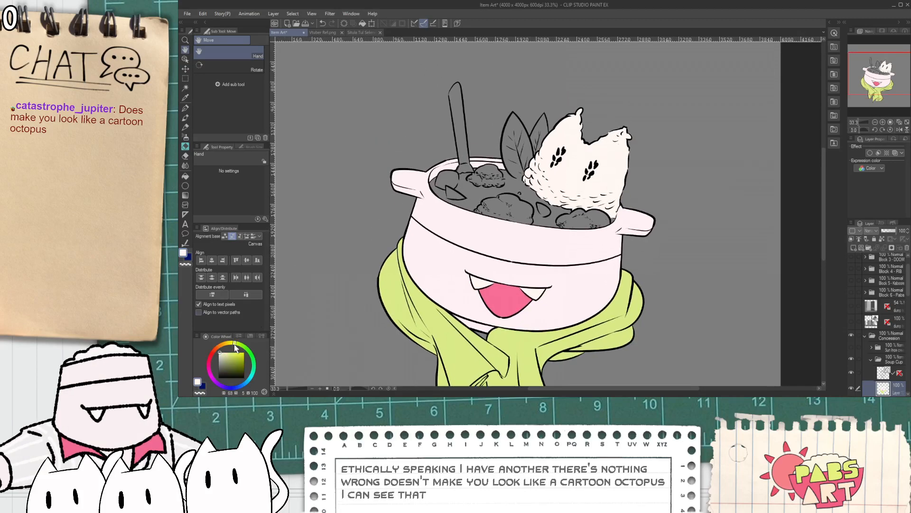
key(ctrl+plus)
key(g)
click(463, 174)
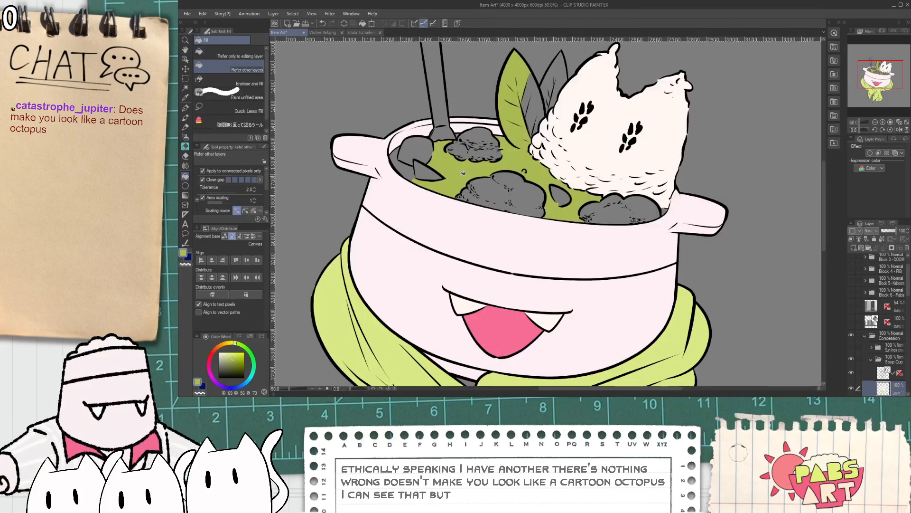
key(ctrl+z)
- Close the outline gap at the leaf's base with the pen and fill the broth with the olive green
key(ctrl+plus)
key(p)
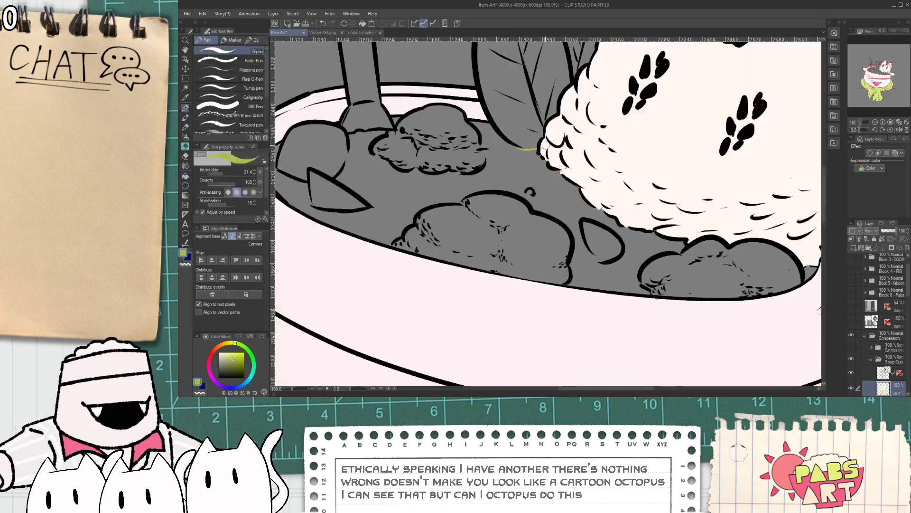
key(g)
scroll(528, 150, down, 4)
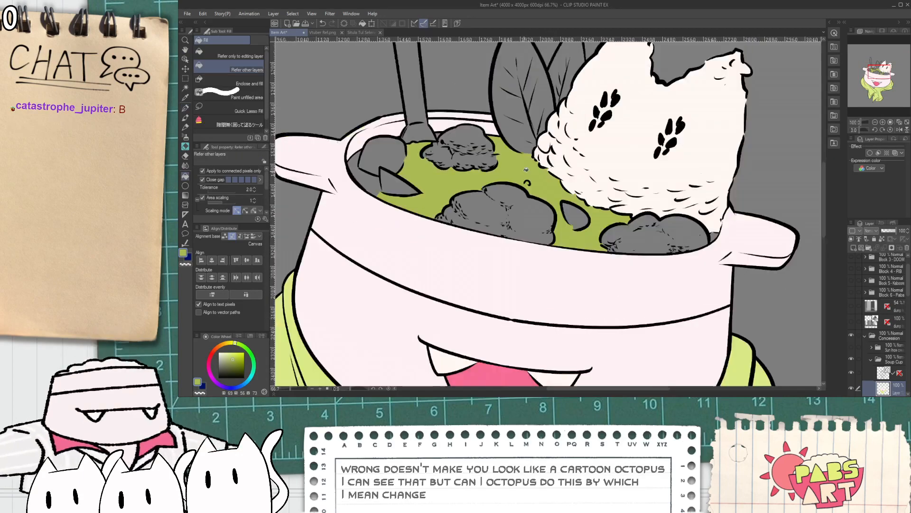
- Choose a brighter lime green, close the gap at the leaf's base with the pen and fill the broth
click(238, 358)
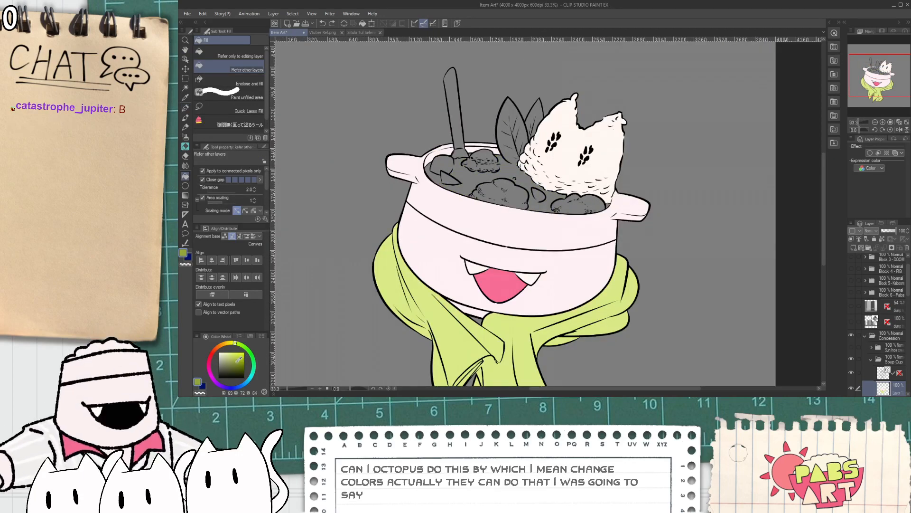
scroll(513, 184, up, 1)
click(513, 172)
key(ctrl+z)
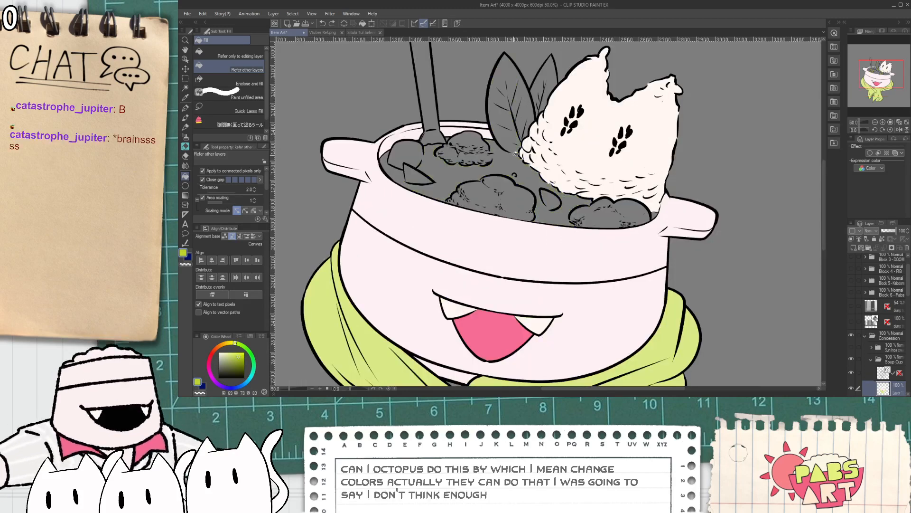
key(p)
scroll(511, 151, up, 3)
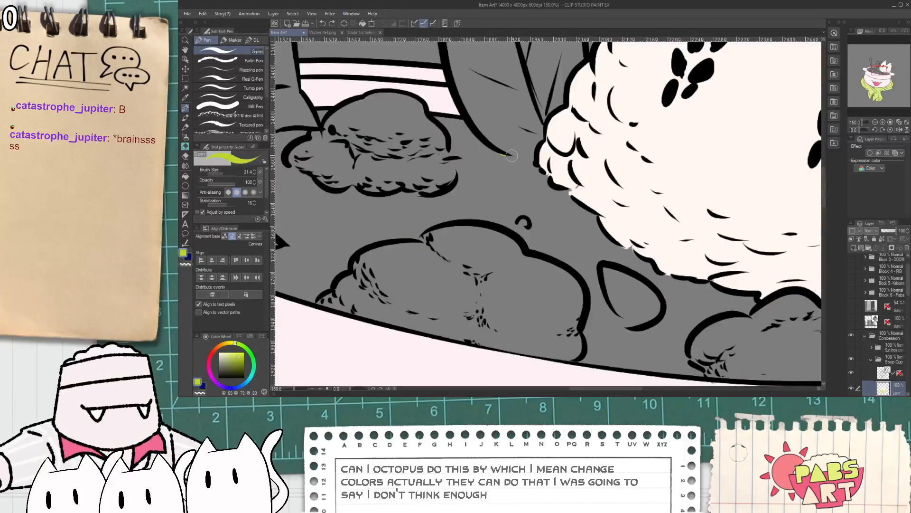
key(g)
click(514, 177)
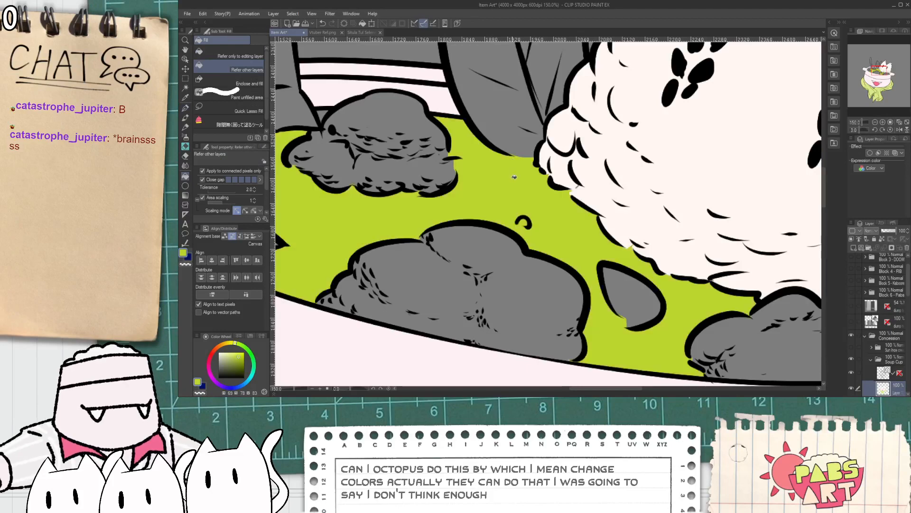
- Fill the leftover broth patch between the rice mound and the pot's right handle with the lime green
scroll(514, 176, down, 3)
scroll(616, 228, up, 2)
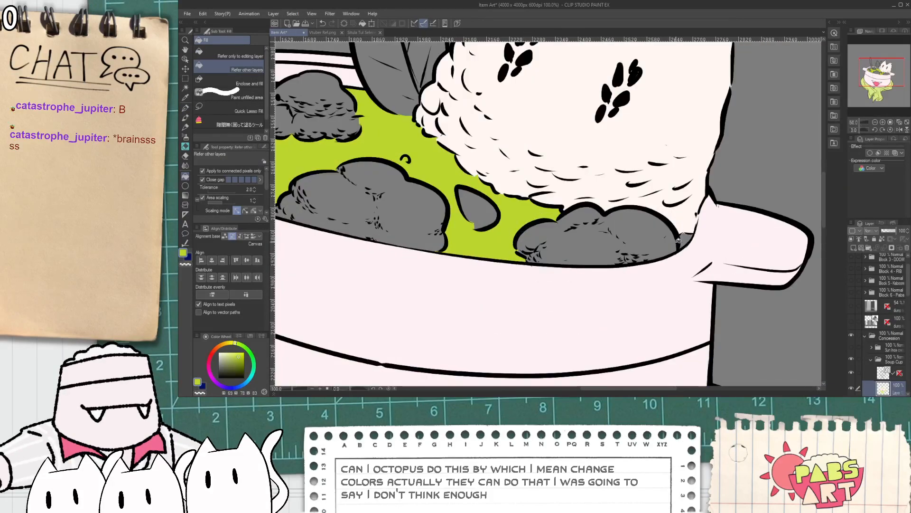
click(684, 241)
scroll(669, 237, down, 4)
key(space)
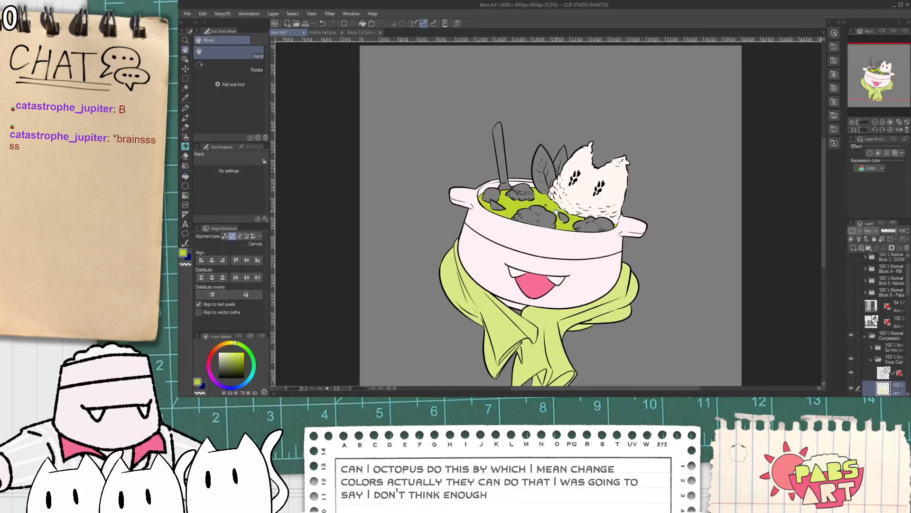
- Select the lime-green broth area by its colour
scroll(579, 214, up, 2)
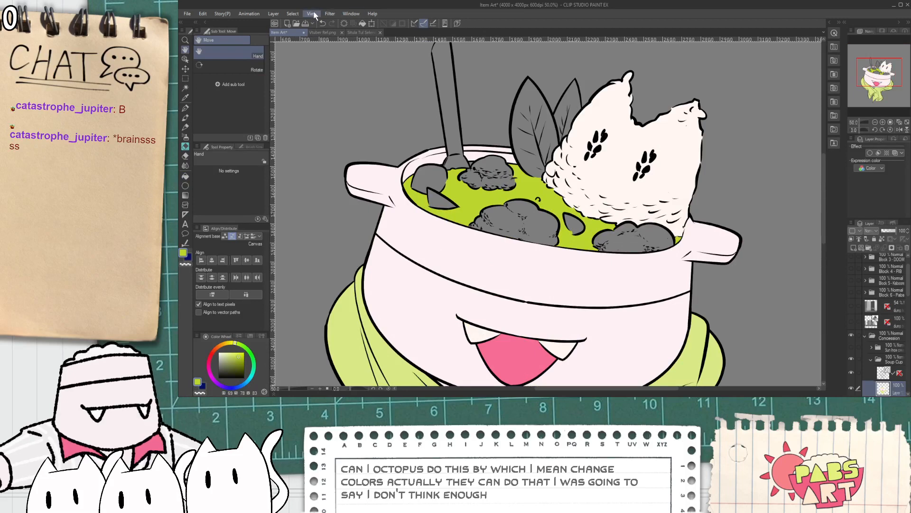
click(327, 93)
click(736, 284)
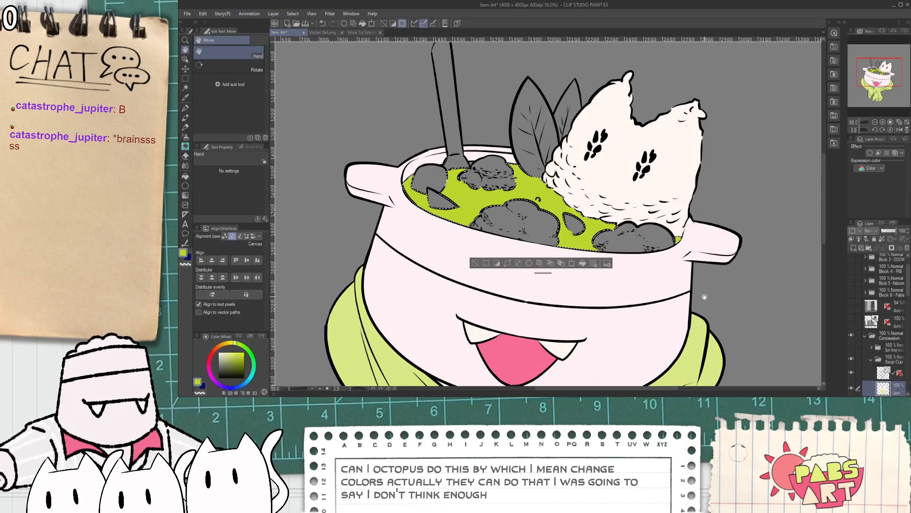
- Try shifting the hue of the selected broth
key(ctrl+u)
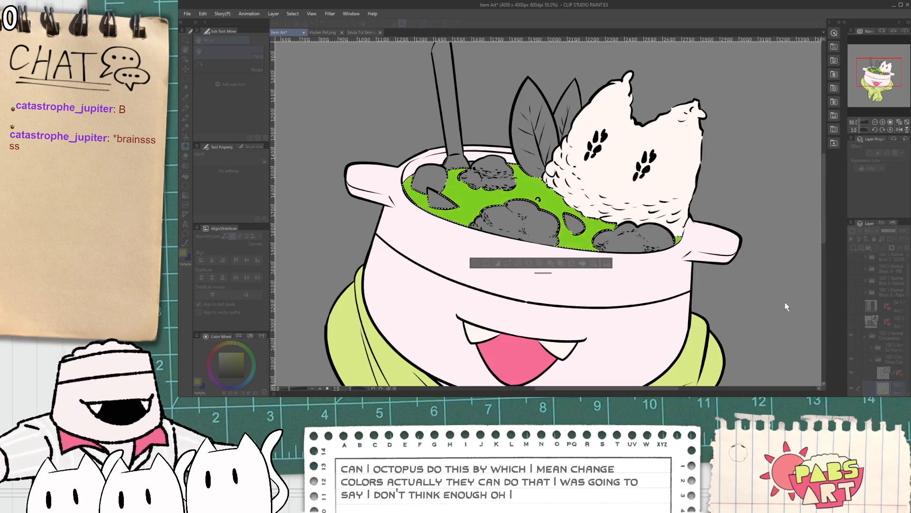
drag(779, 300, 776, 300)
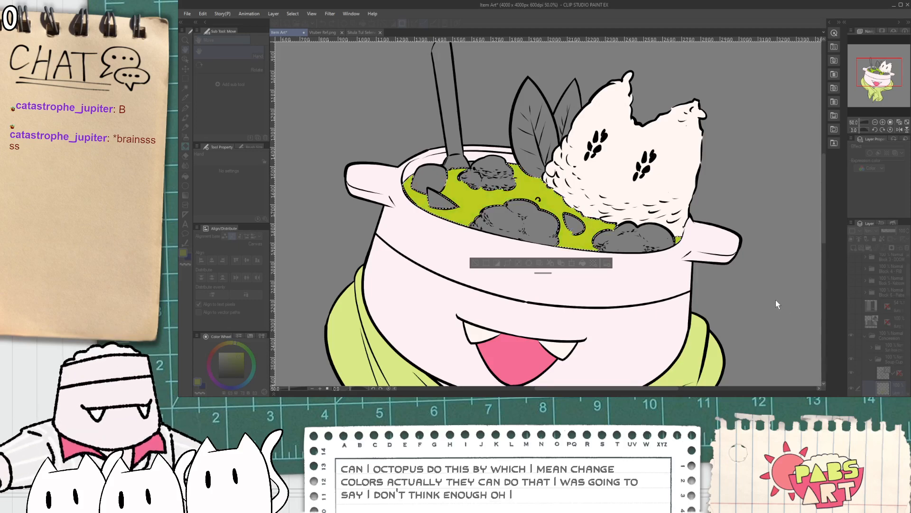
click(867, 296)
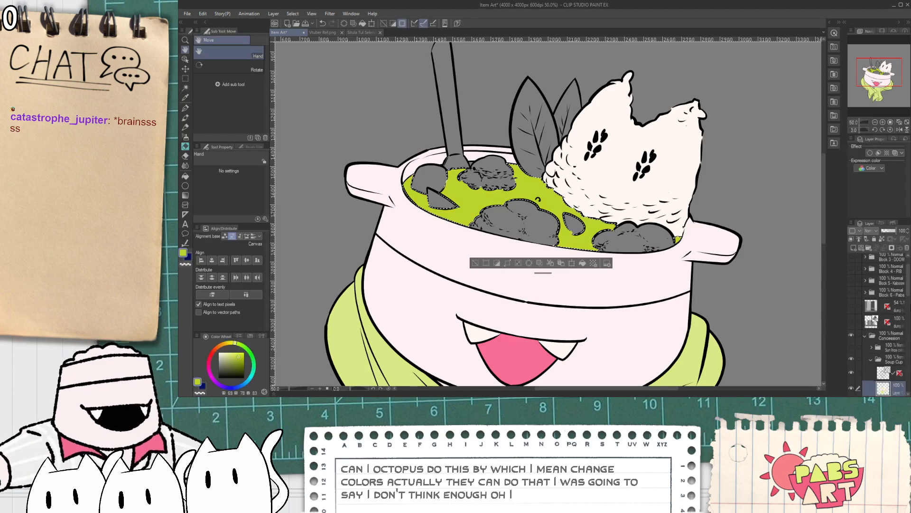
- Show the Ref Folder images and sample a green from the broth in the green curry photo
drag(907, 287, 908, 308)
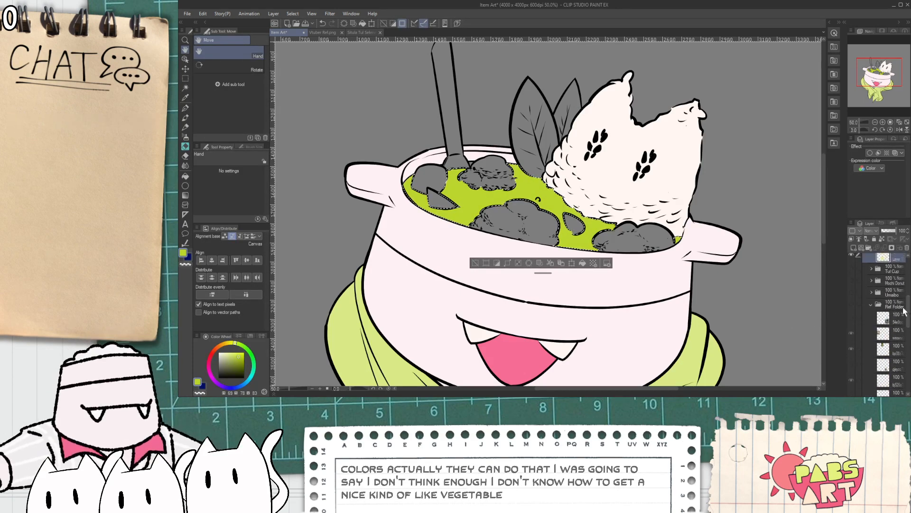
click(852, 302)
key(ctrl+minus)
key(ctrl+minus)
key(i)
scroll(497, 215, up, 15)
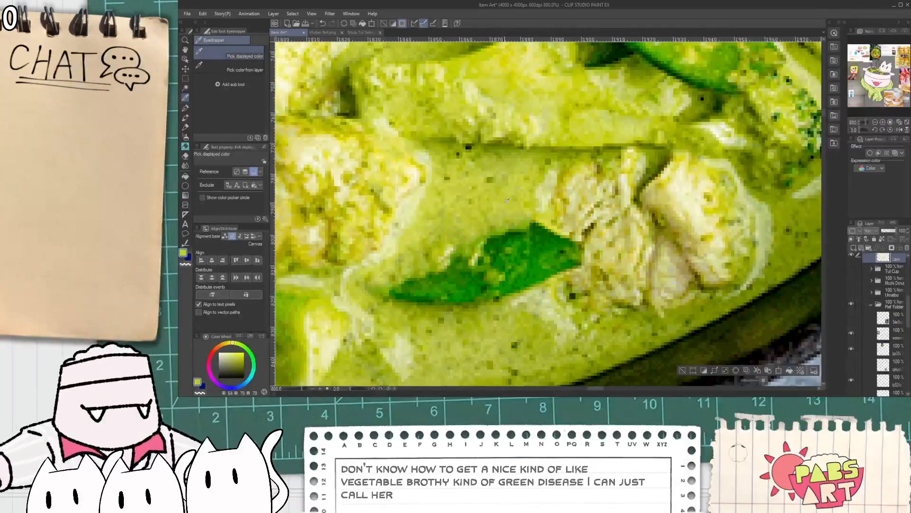
click(541, 204)
scroll(555, 257, down, 5)
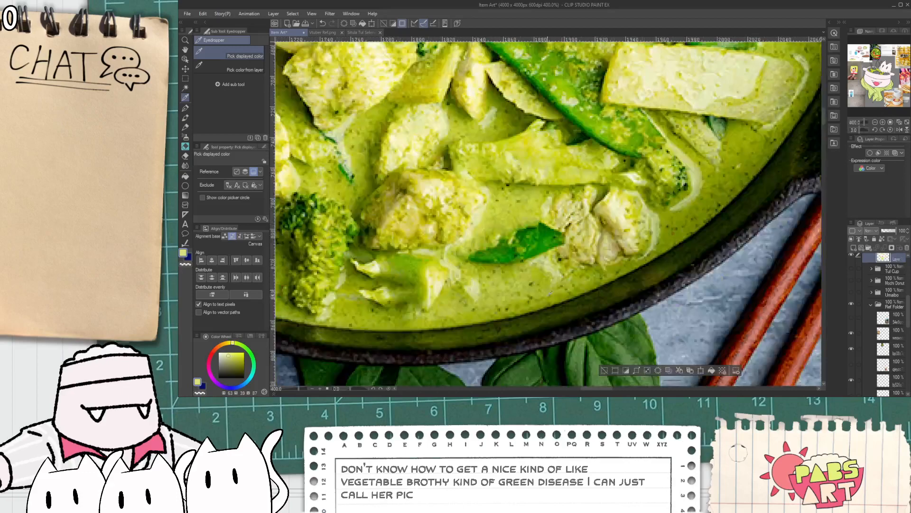
scroll(562, 288, up, 3)
click(562, 288)
- Fill the selected broth in the pot with the dark olive green sampled from the curry photo
scroll(565, 293, down, 7)
scroll(565, 293, down, 6)
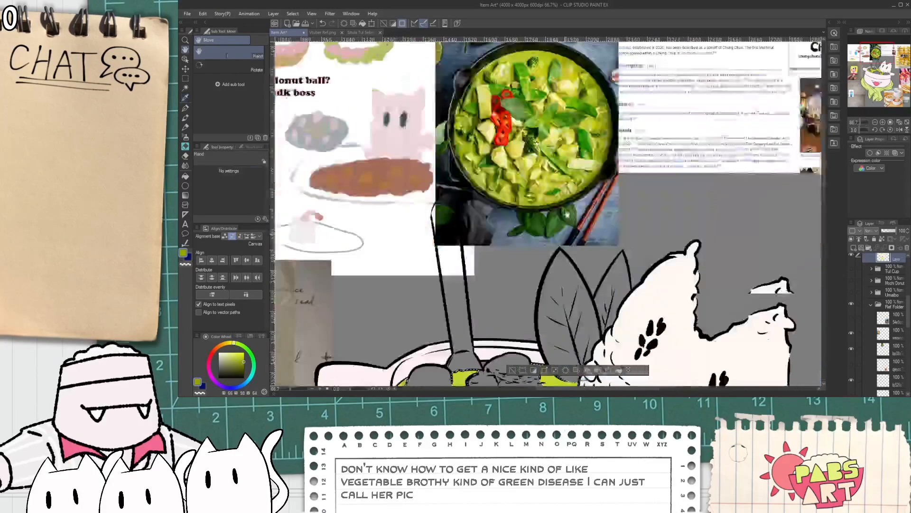
key(g)
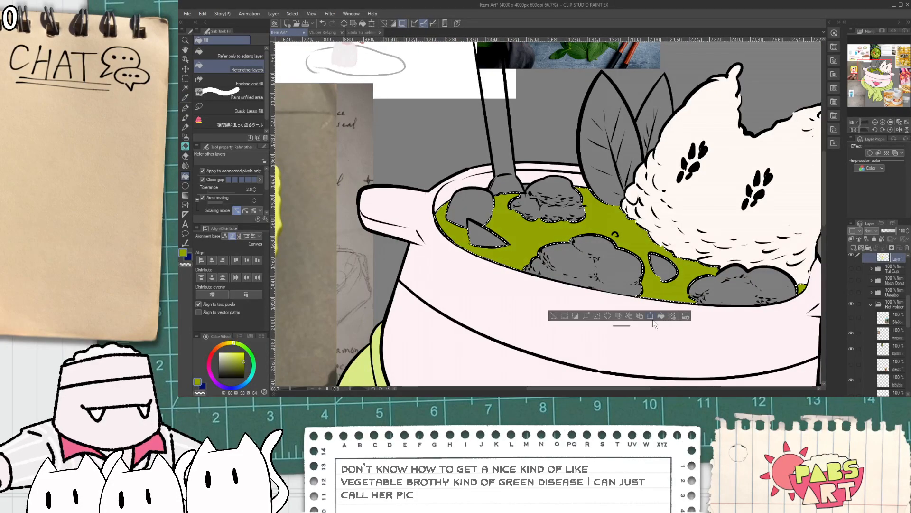
click(661, 316)
- Sample a lighter green between the broccoli and the pea pod in the curry photo and refill the selected broth
key(i)
scroll(565, 237, up, 6)
scroll(594, 214, up, 2)
scroll(568, 137, up, 5)
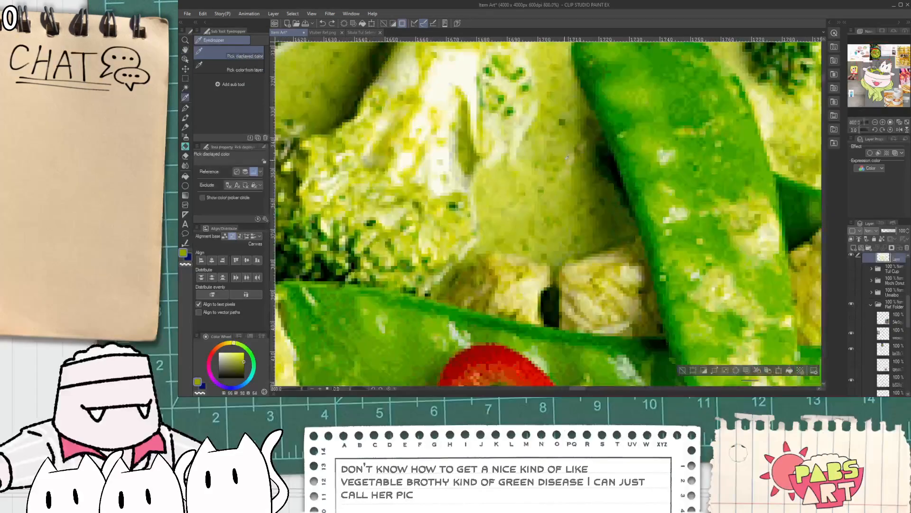
click(564, 149)
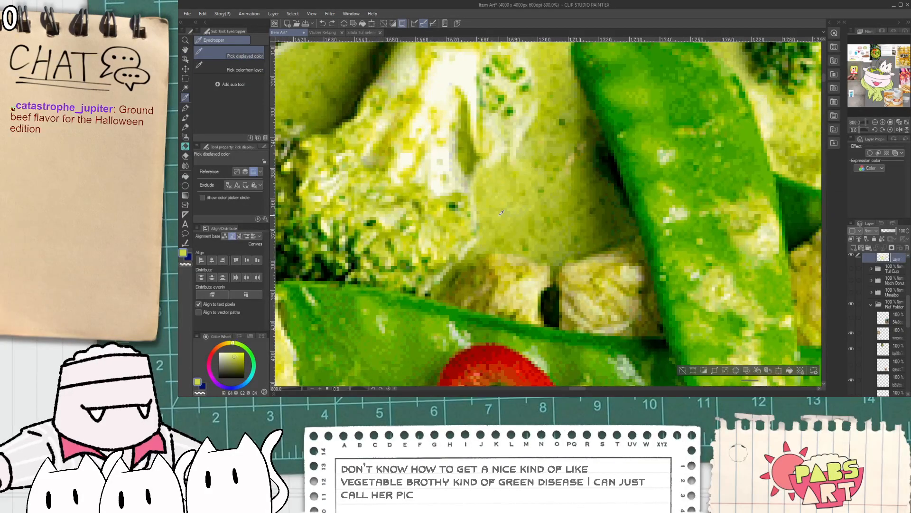
scroll(510, 218, down, 10)
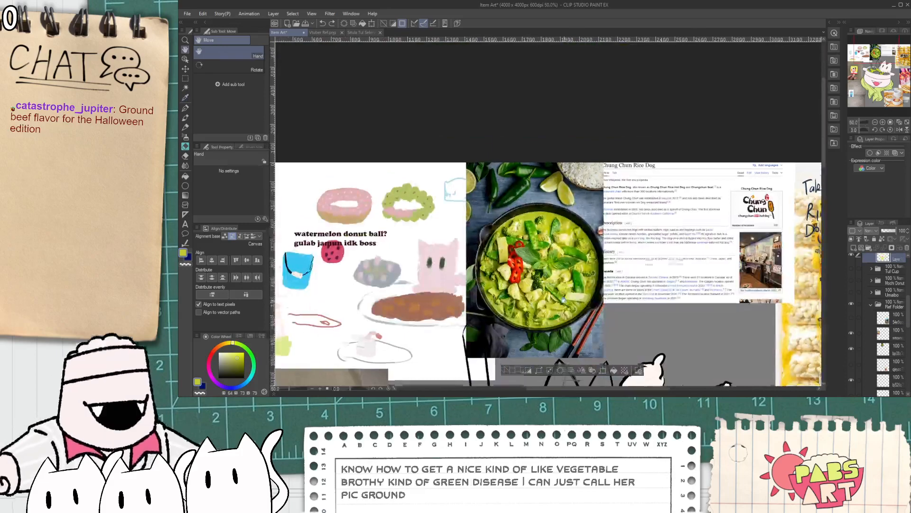
drag(593, 380, 546, 149)
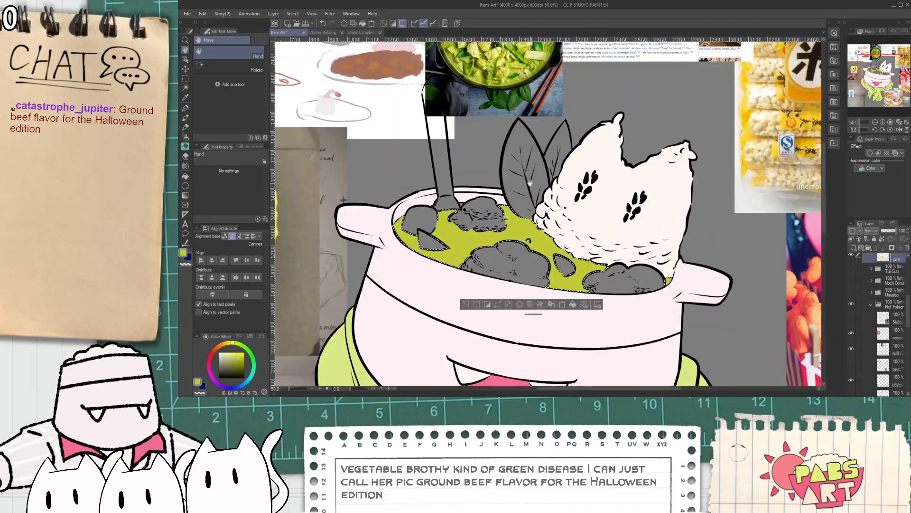
drag(571, 304, 598, 411)
- Sample the curry's green between the pan's rim and the broccoli and refill the selected broth with it
scroll(545, 214, up, 2)
scroll(514, 101, up, 5)
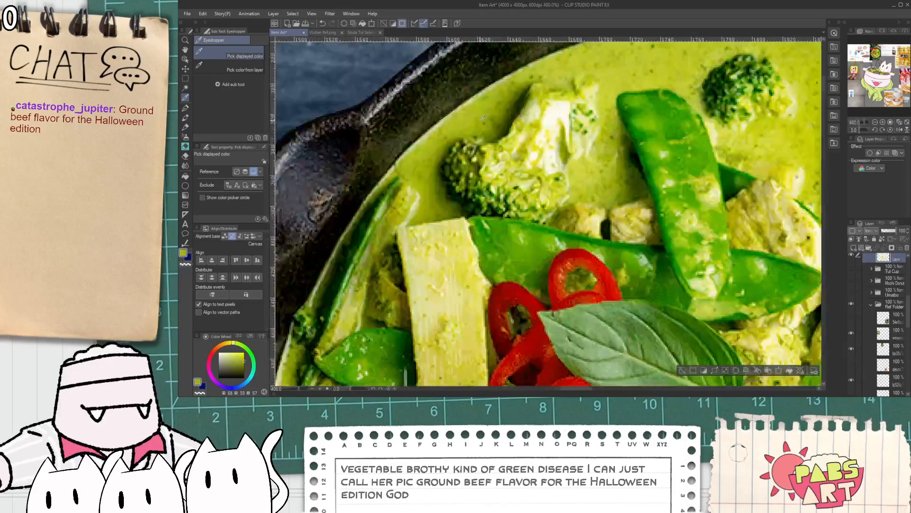
scroll(467, 124, up, 3)
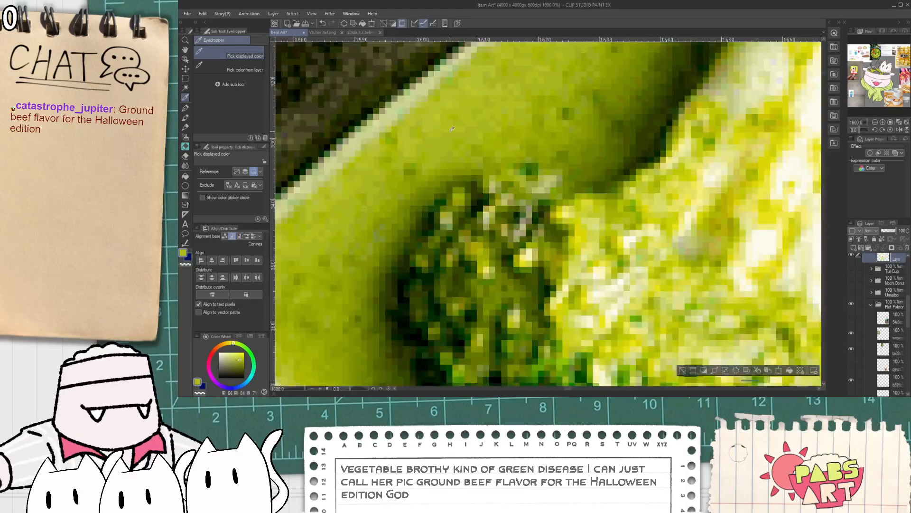
scroll(441, 139, down, 7)
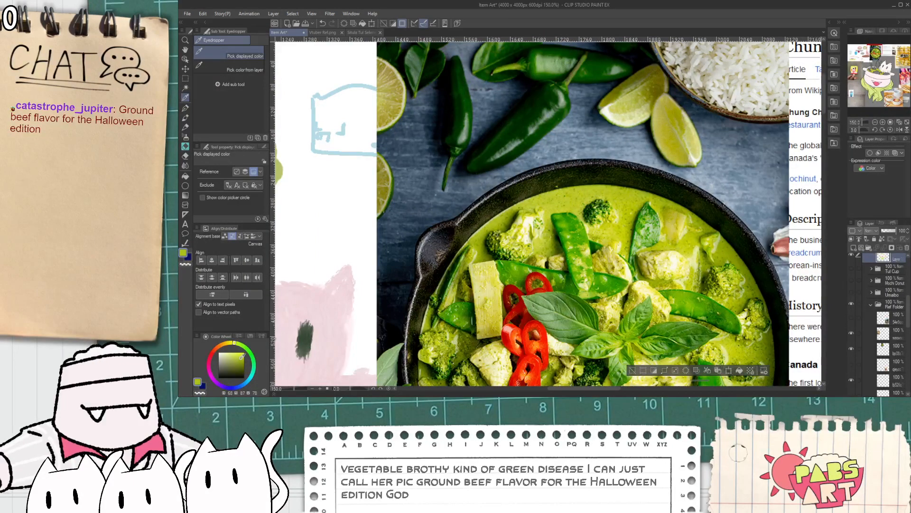
scroll(475, 214, down, 3)
drag(555, 489, 593, 355)
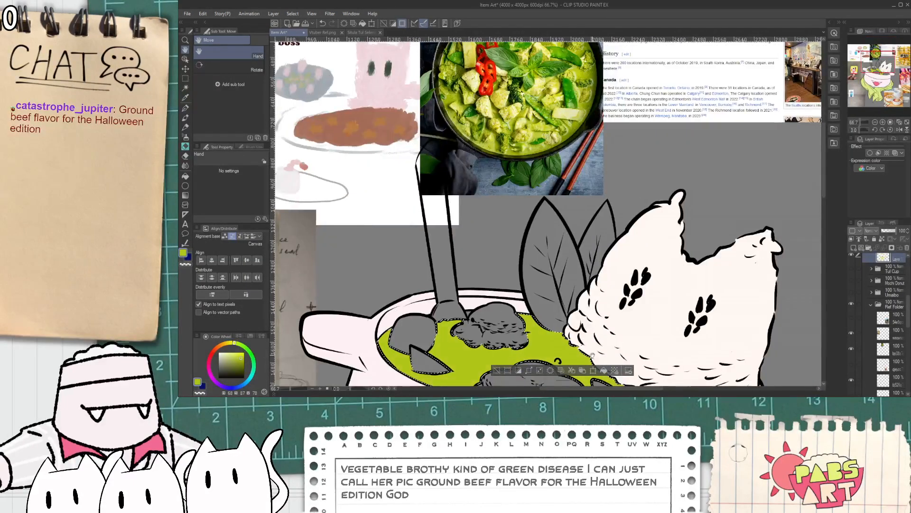
scroll(592, 355, down, 2)
scroll(584, 285, up, 1)
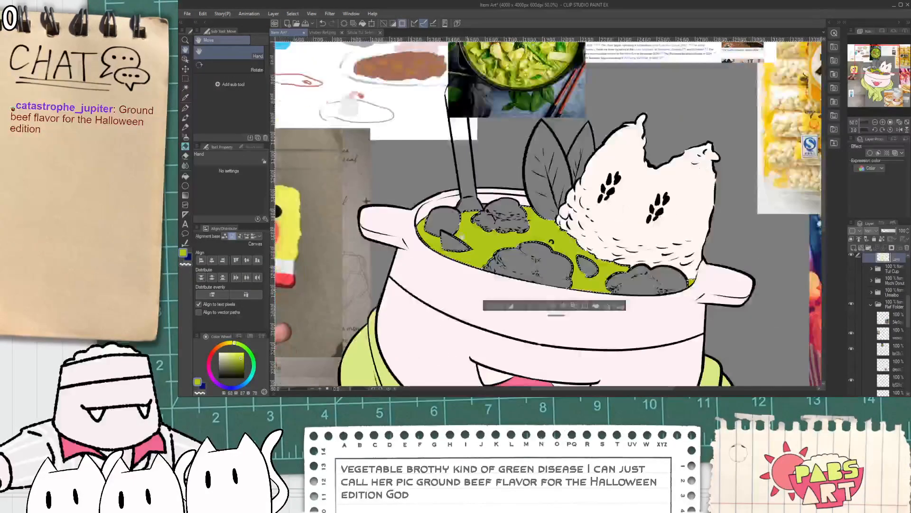
- Refill the broth with a slightly more muted shade of the sampled green and clear the selection
click(240, 359)
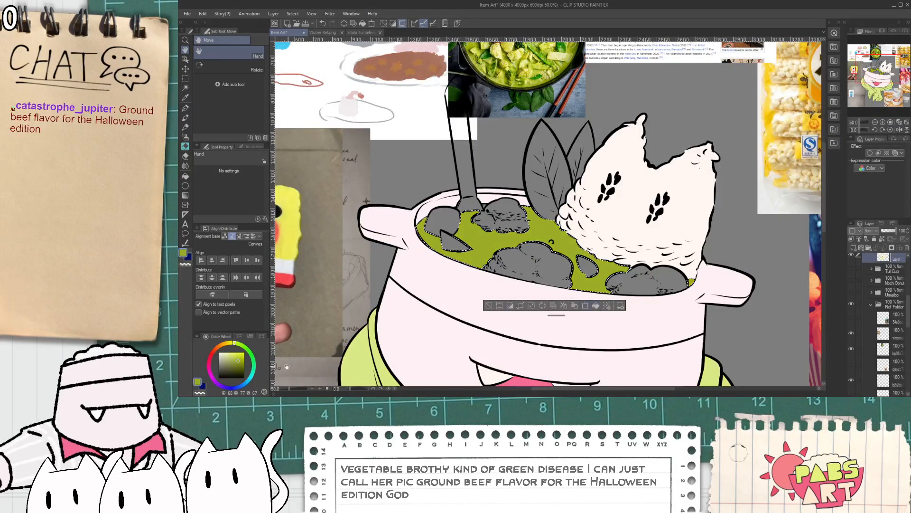
click(240, 356)
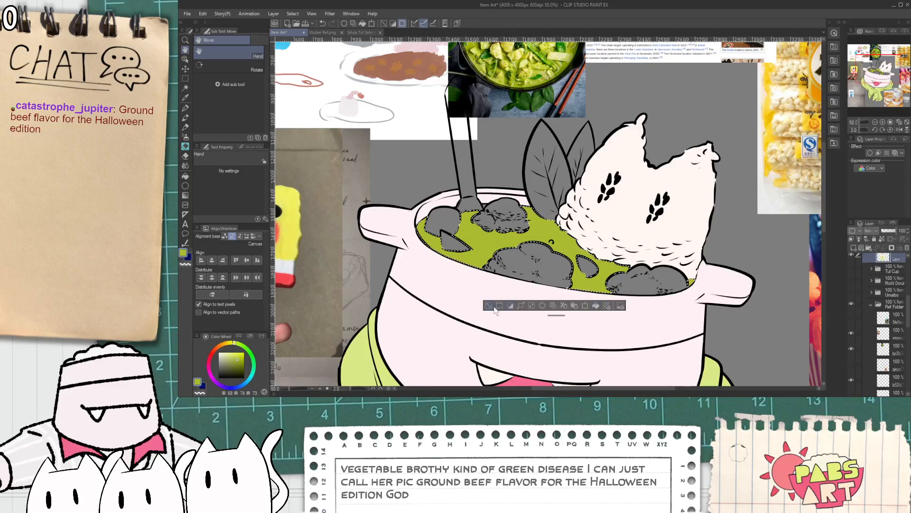
click(489, 306)
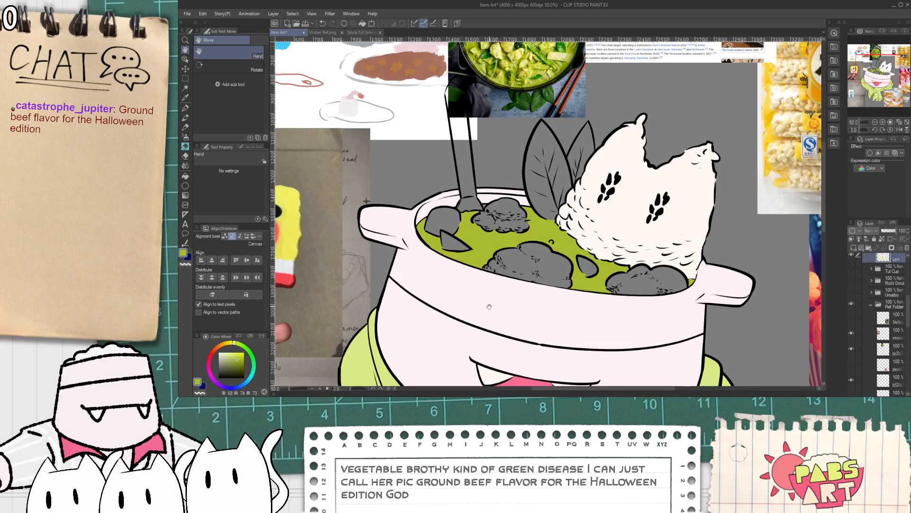
- Hide the Ref Folder and fill both leaves beside the rice mound with a medium green
click(851, 303)
key(g)
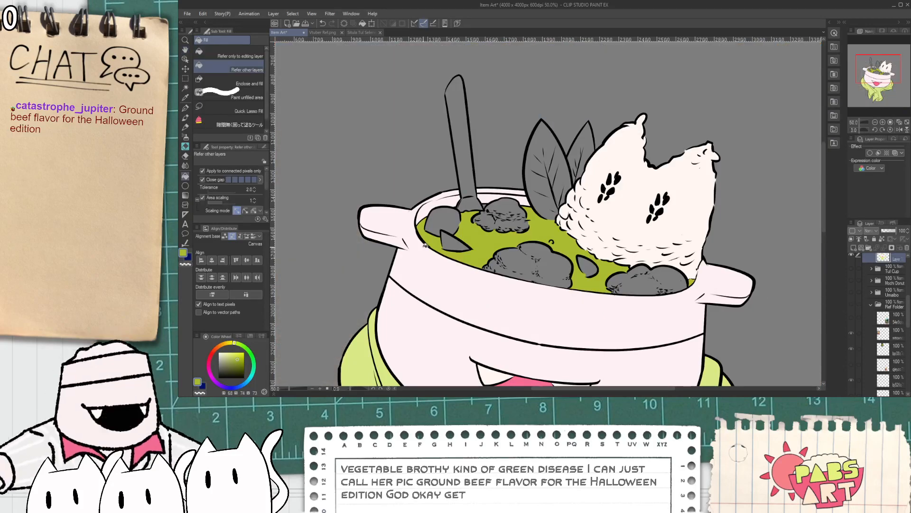
click(238, 359)
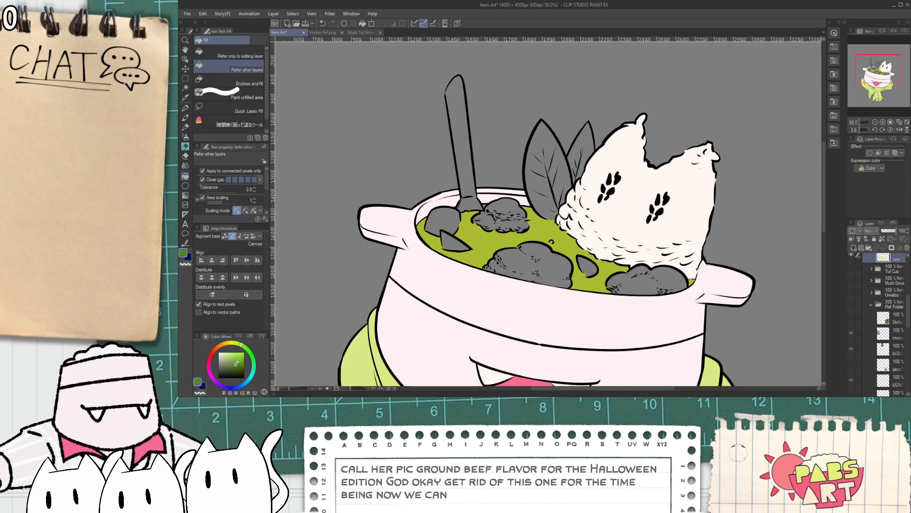
scroll(545, 180, up, 1)
click(540, 169)
click(577, 176)
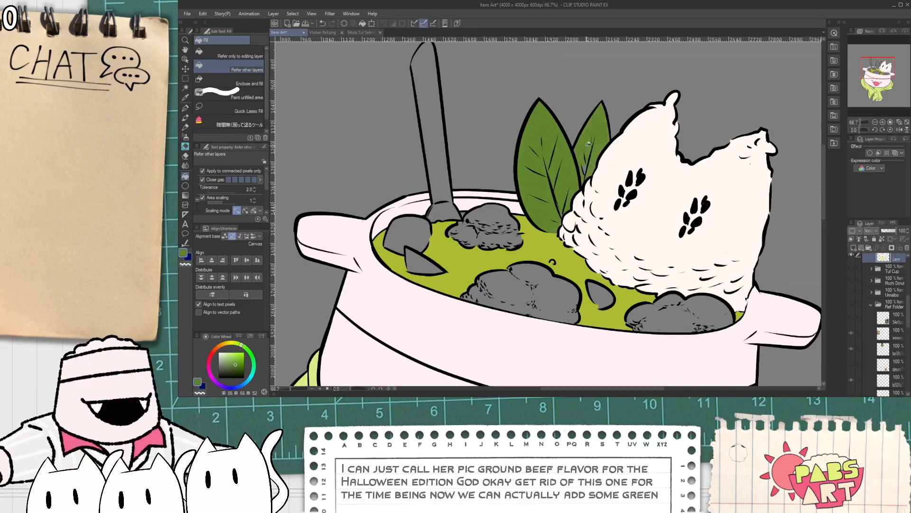
key(space)
click(516, 272)
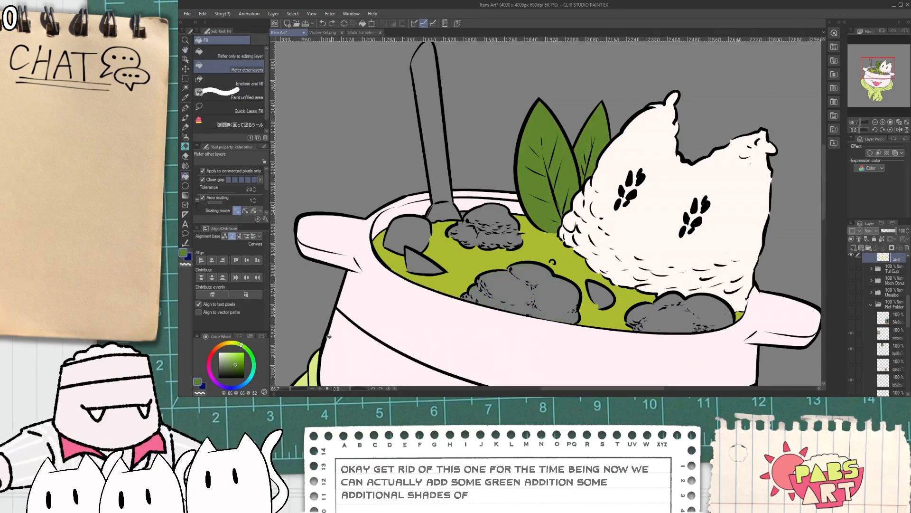
- Choose a darker green and fill the broccoli florets in the broth, including the remaining gaps in the rear floret
click(242, 366)
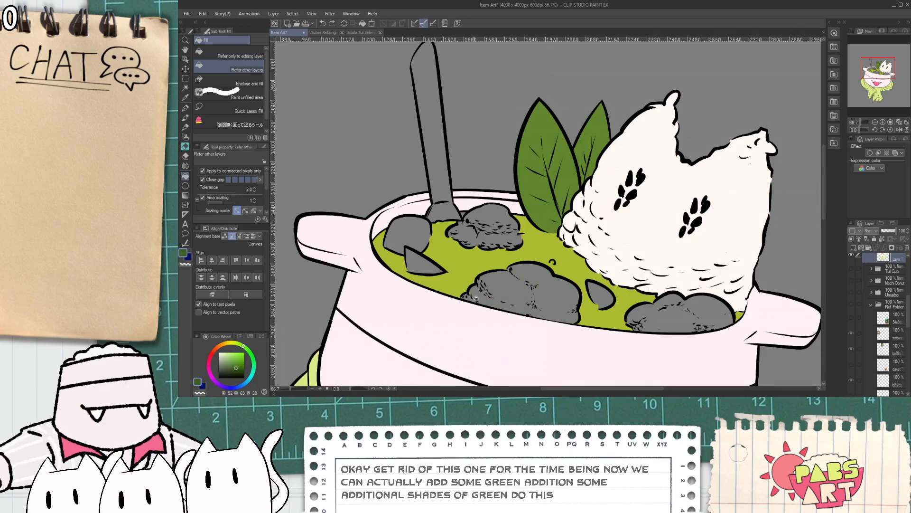
drag(476, 299, 545, 285)
mouse_move(639, 318)
mouse_down()
mouse_move(712, 312)
mouse_move(683, 307)
mouse_move(696, 319)
mouse_up()
scroll(456, 228, up, 4)
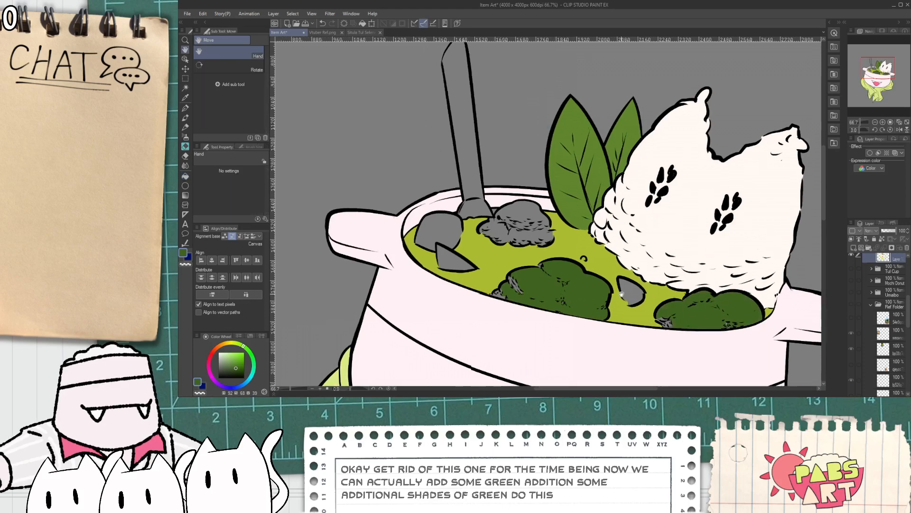
drag(517, 221, 550, 187)
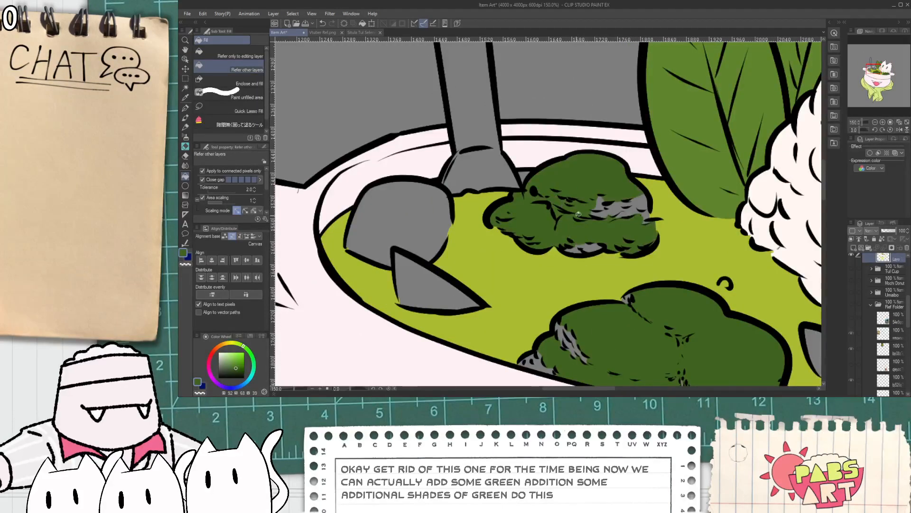
mouse_move(578, 214)
mouse_down()
mouse_move(583, 241)
mouse_move(602, 244)
mouse_move(600, 207)
mouse_move(642, 217)
mouse_up()
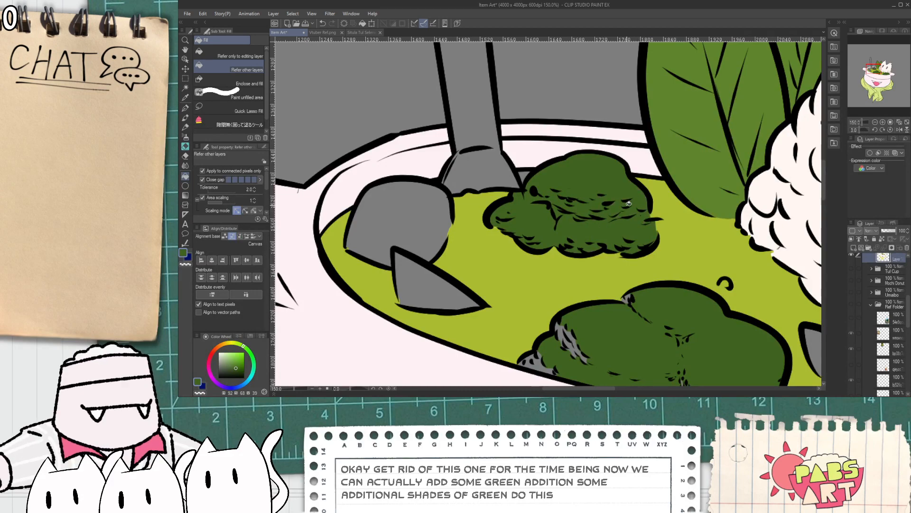
- Fill the unpainted gaps among the texture marks of the large front broccoli with the same dark green
scroll(629, 203, down, 3)
scroll(499, 271, up, 4)
click(499, 271)
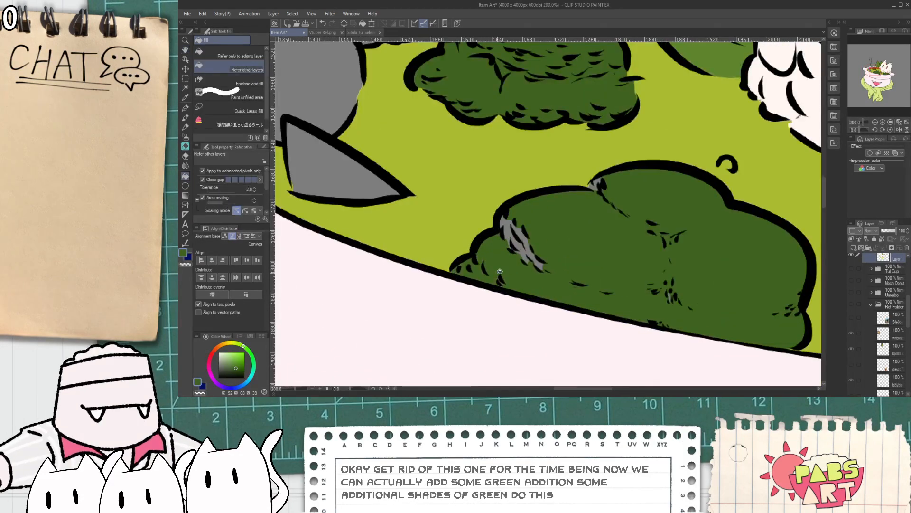
mouse_move(499, 271)
mouse_down()
mouse_move(513, 226)
mouse_move(553, 255)
mouse_move(597, 190)
mouse_up()
key(space)
scroll(654, 298, down, 3)
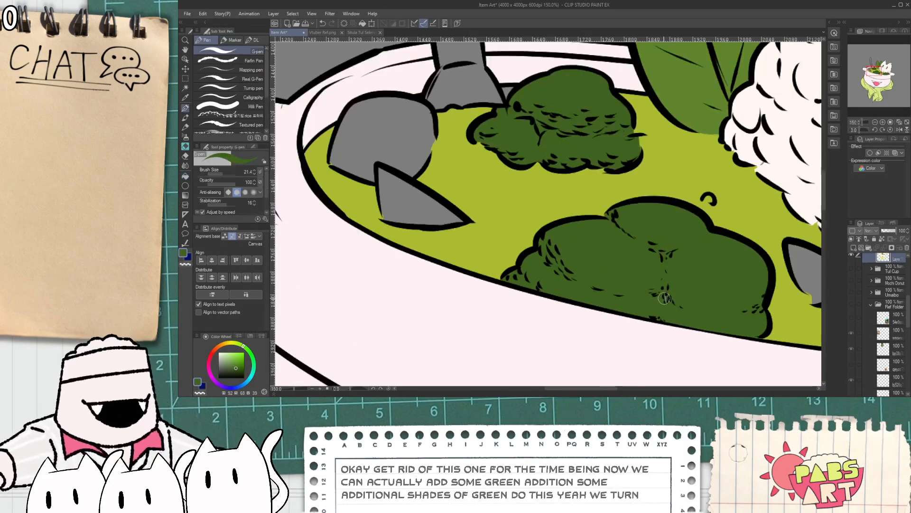
- Fill the unpainted gaps in the broccoli floret below the rice mound with dark green
scroll(604, 298, up, 3)
scroll(558, 296, up, 1)
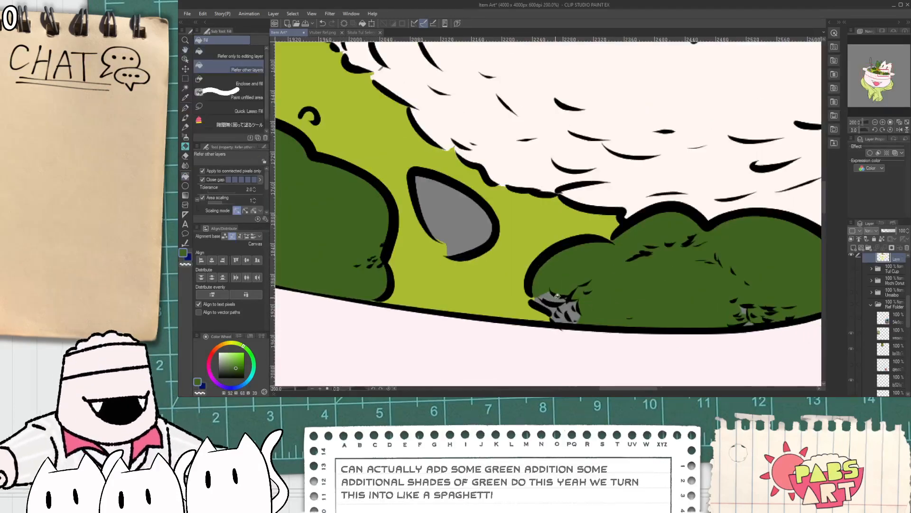
drag(555, 295, 571, 311)
key(p)
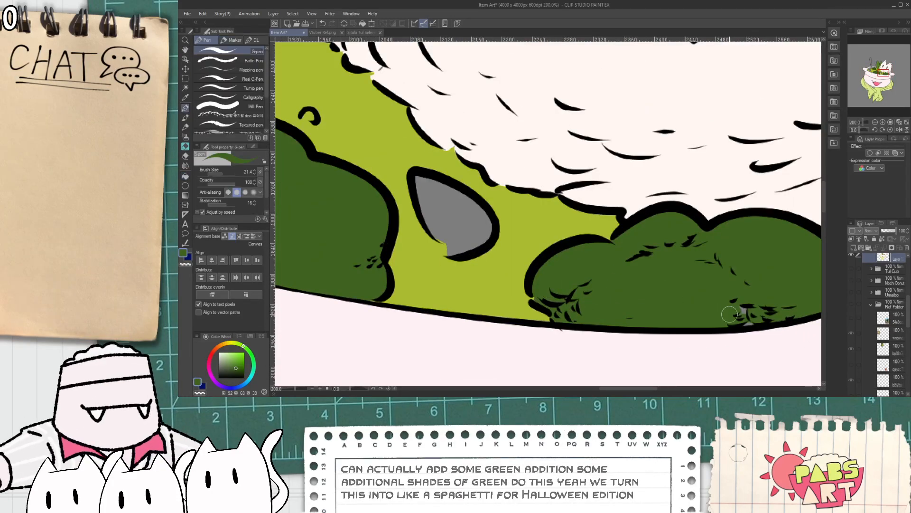
scroll(739, 323, down, 4)
key(space)
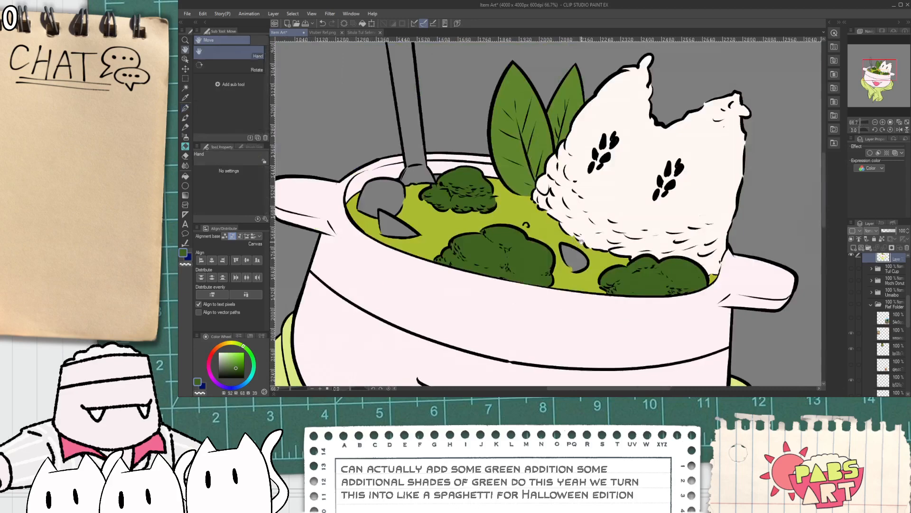
- Sample the broth's green, lighten it, and fill the rounded vegetable slice beside the spoon
drag(538, 168, 526, 188)
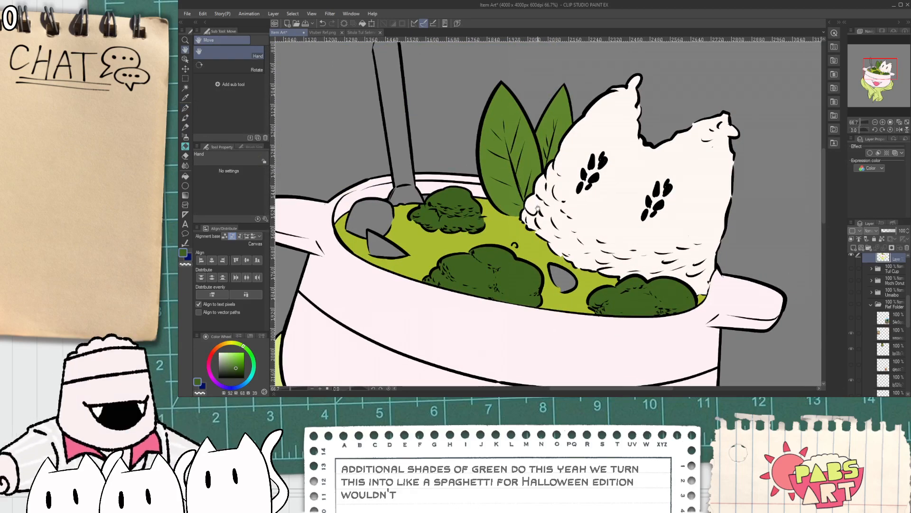
scroll(468, 227, up, 2)
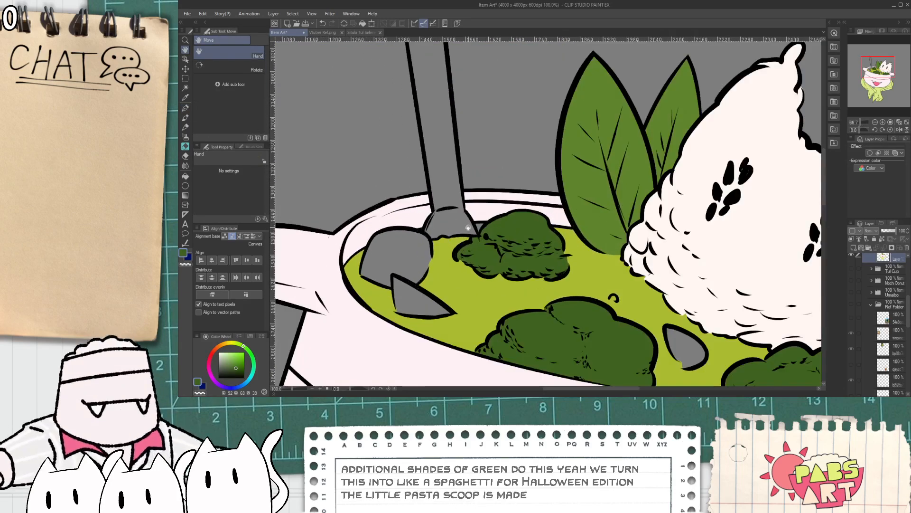
scroll(468, 227, up, 3)
scroll(473, 240, down, 6)
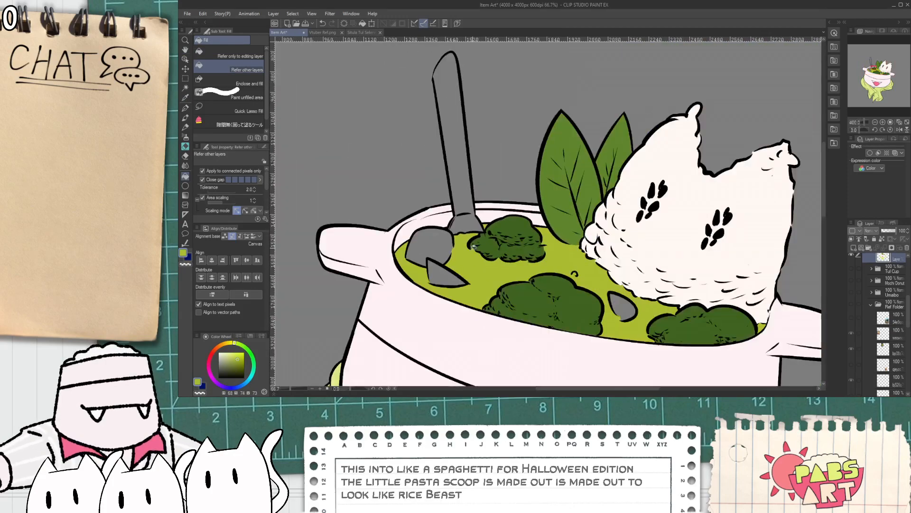
drag(473, 246, 512, 250)
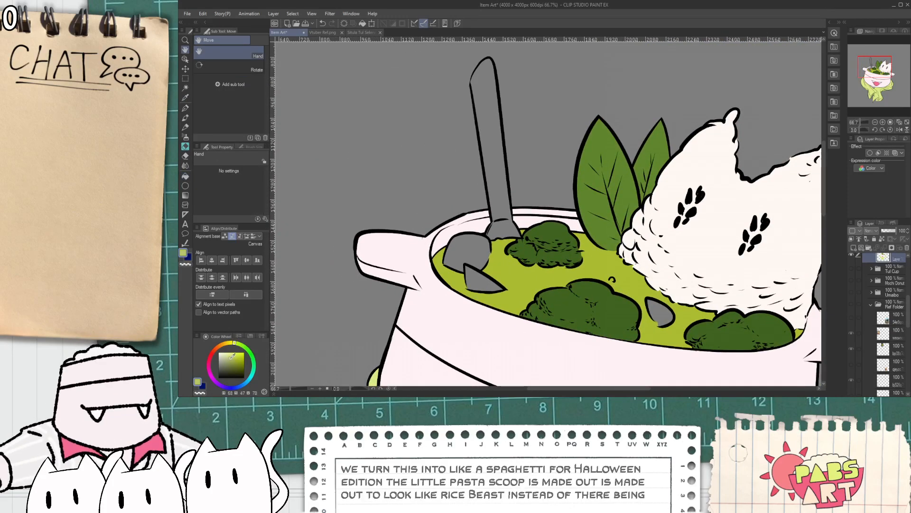
click(469, 249)
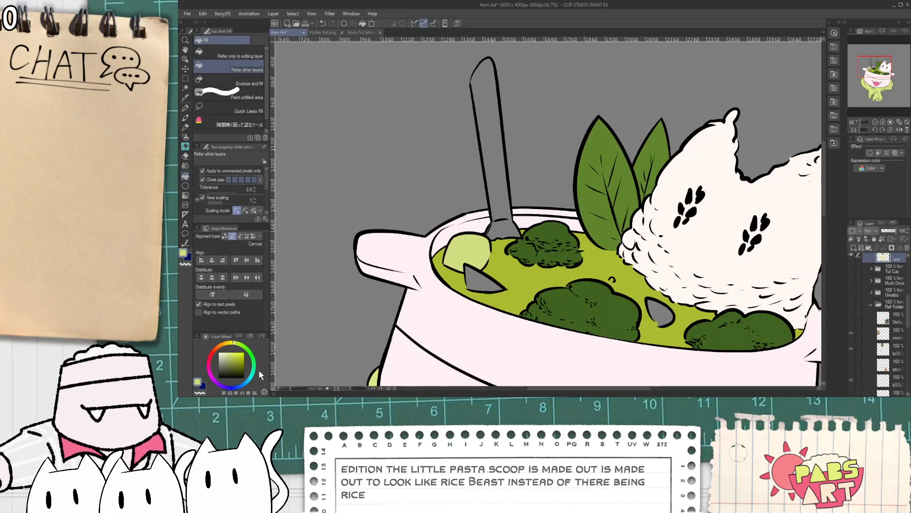
- Choose a bright orange-red and fill the two small pointed vegetable pieces floating in the broth
click(212, 354)
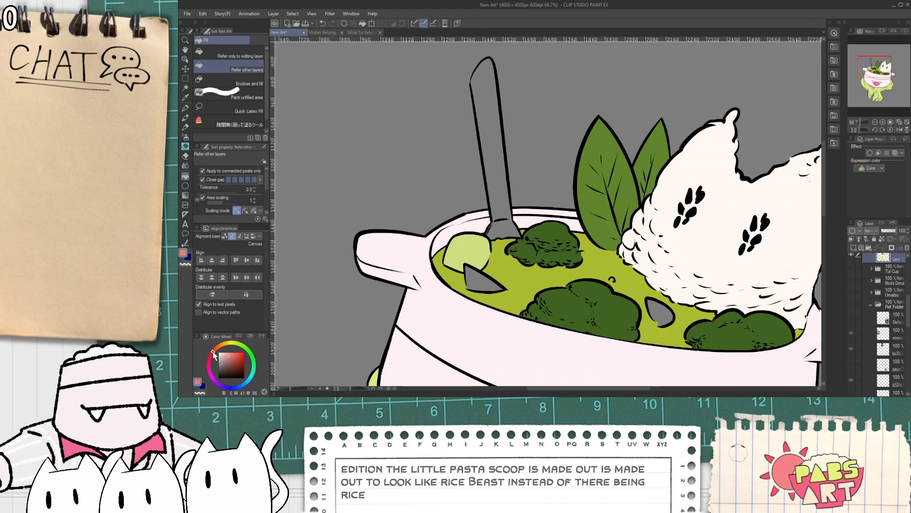
drag(239, 359, 242, 355)
click(480, 280)
scroll(480, 280, down, 2)
scroll(572, 299, up, 1)
click(571, 299)
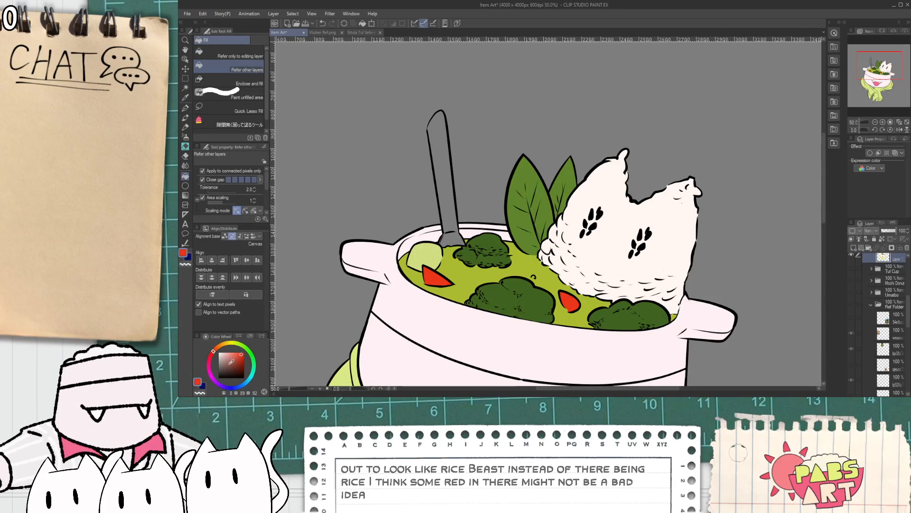
- Mix a pale blue-grey and fill the spoon's handle and its base in the pot
scroll(385, 351, down, 1)
key(space)
drag(444, 319, 468, 282)
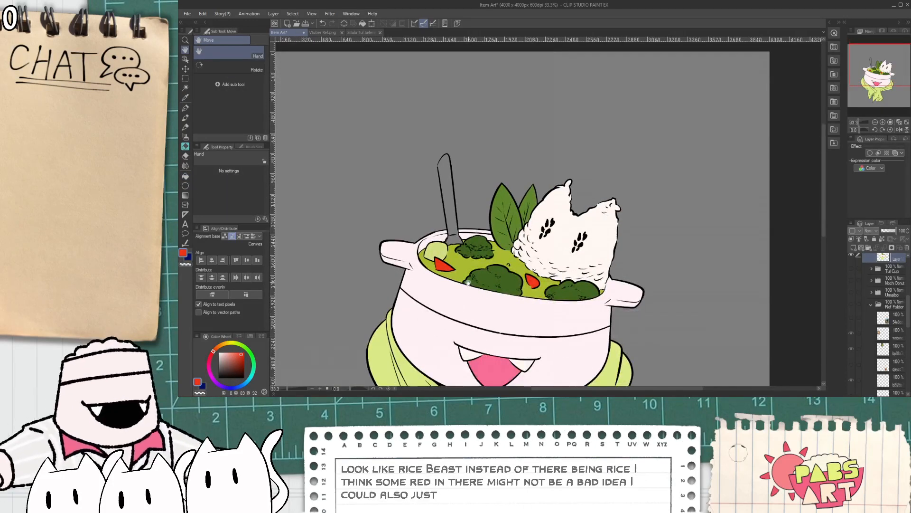
scroll(444, 259, up, 1)
scroll(462, 291, down, 1)
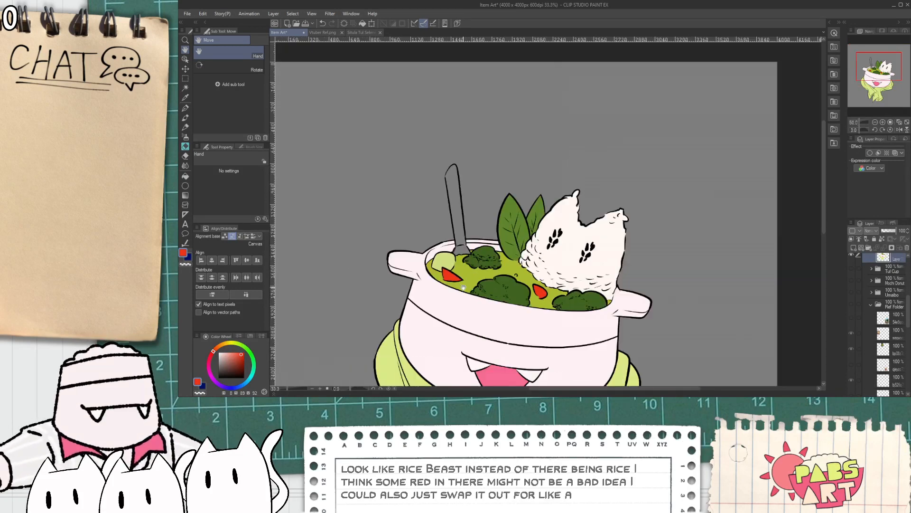
scroll(453, 294, up, 2)
alt+click(452, 293)
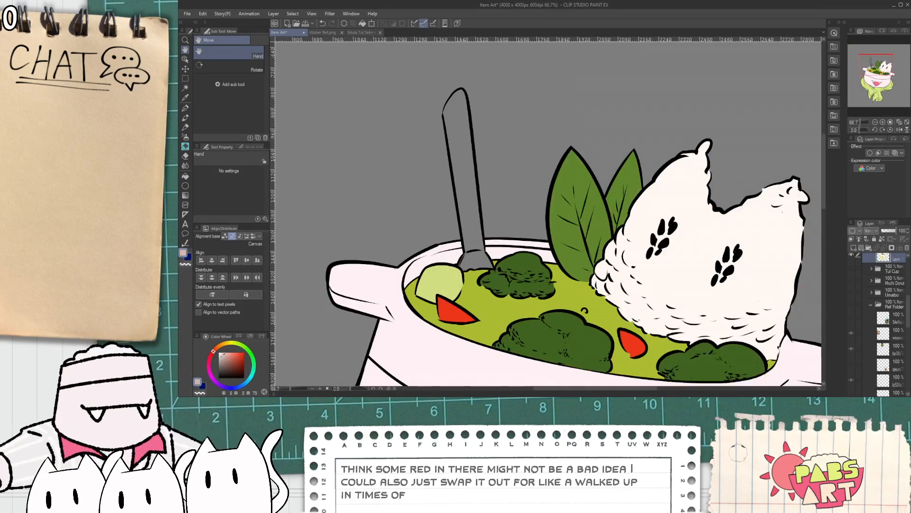
drag(239, 386, 247, 382)
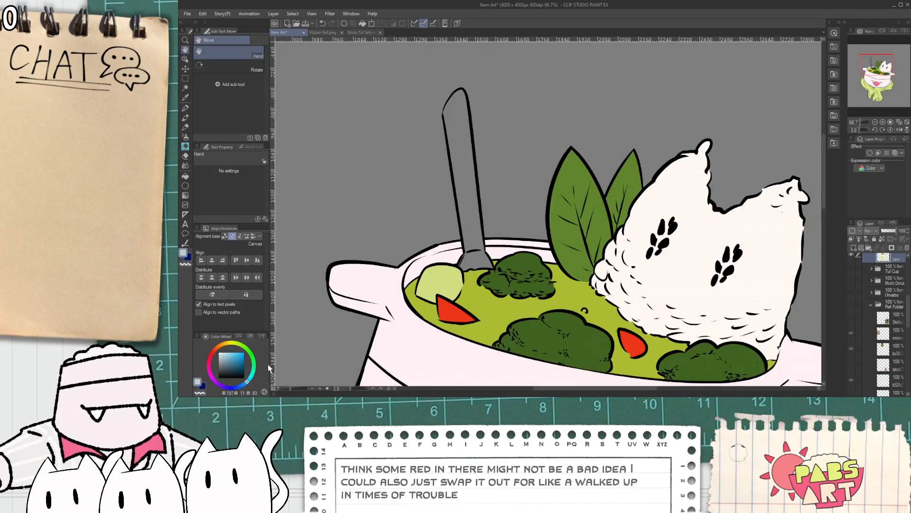
scroll(387, 262, up, 1)
click(508, 164)
click(520, 247)
scroll(499, 254, down, 3)
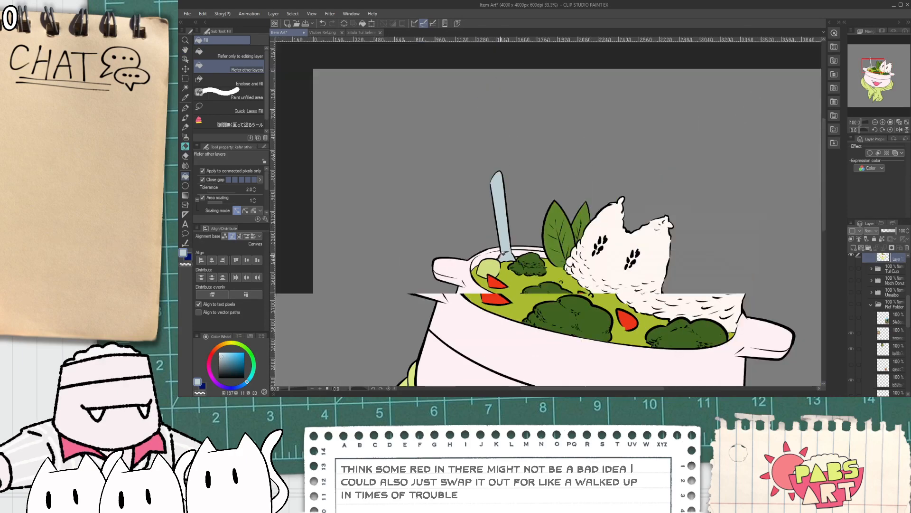
scroll(509, 268, up, 1)
drag(508, 268, 487, 282)
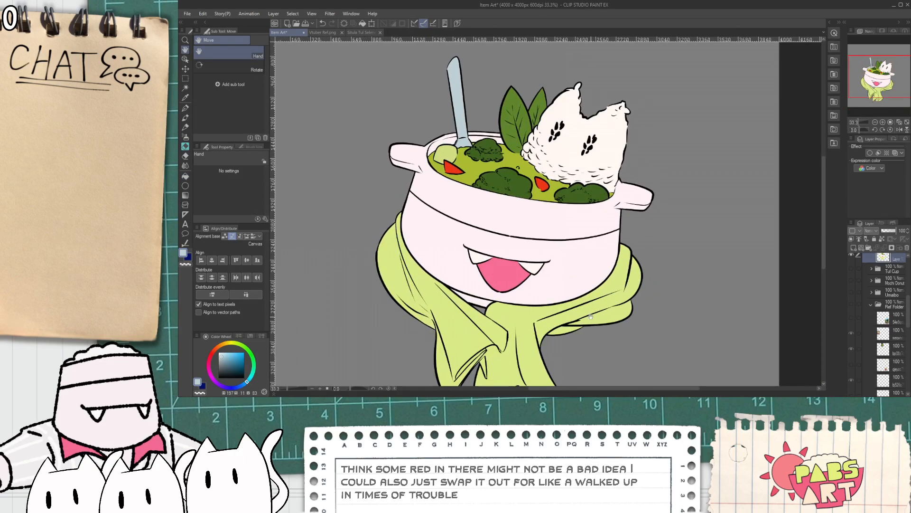
- Collapse and hide the Soup Cup folder, and show and expand the ice cream bar folder above it
scroll(889, 309, up, 3)
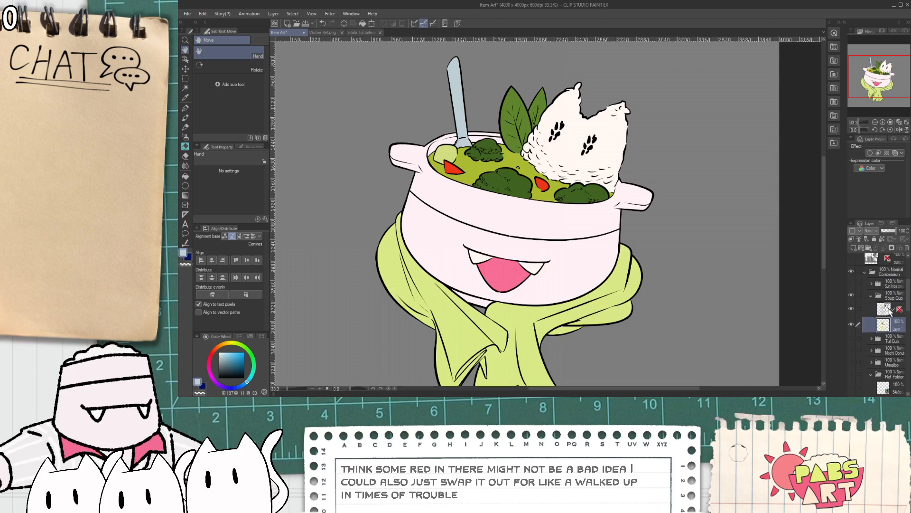
click(871, 296)
click(850, 294)
click(851, 283)
click(872, 283)
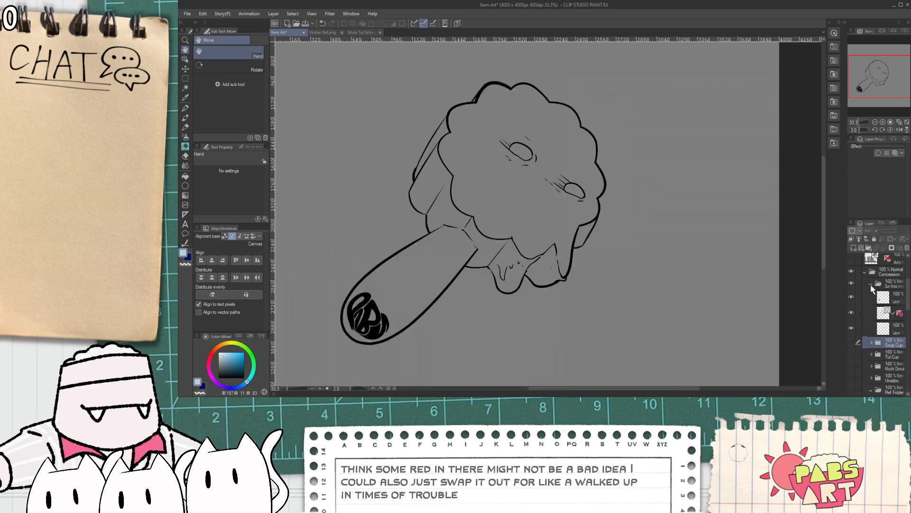
- Hide the logo layer on the ice cream bar and fill its stick with light orange-tan on the folder's lowest layer
click(880, 300)
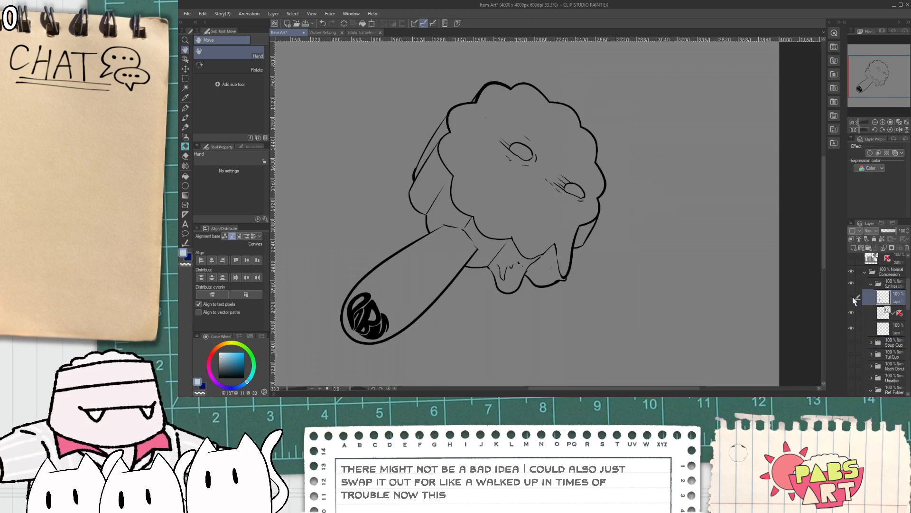
click(851, 296)
click(878, 315)
click(878, 327)
key(g)
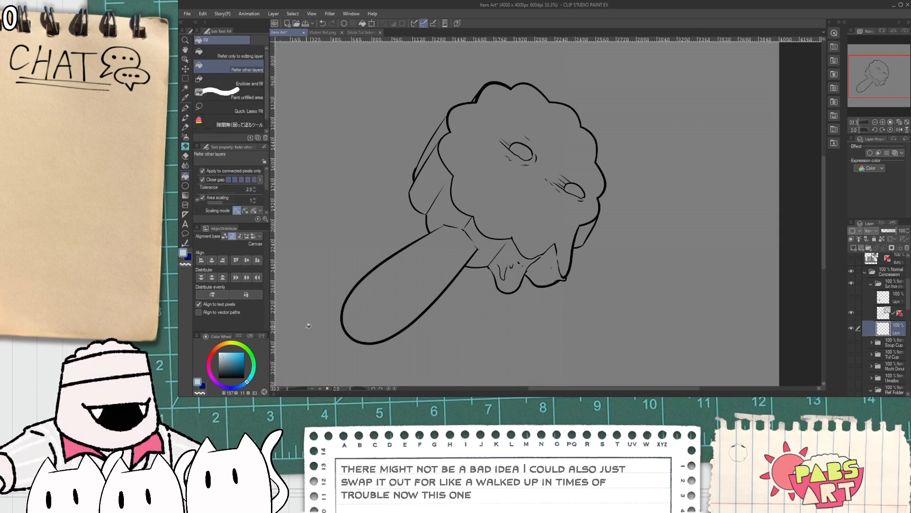
click(220, 349)
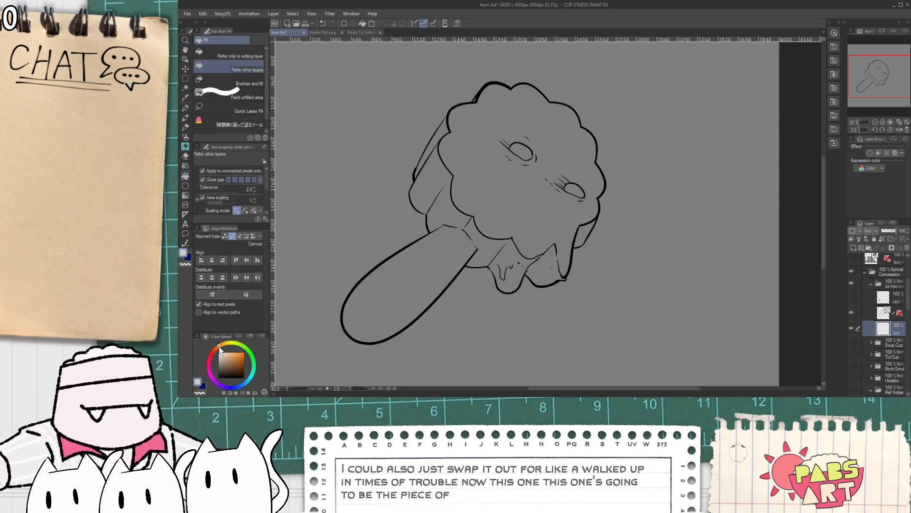
click(407, 293)
- Select the stick's filled area and pick the Walling wooden wall_IS image material from a materials search for "wood"
key(w)
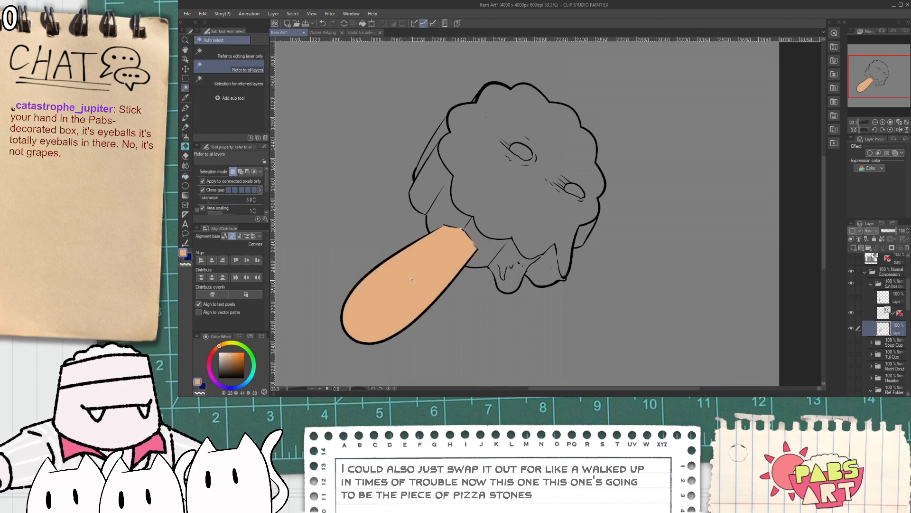
click(407, 282)
click(835, 48)
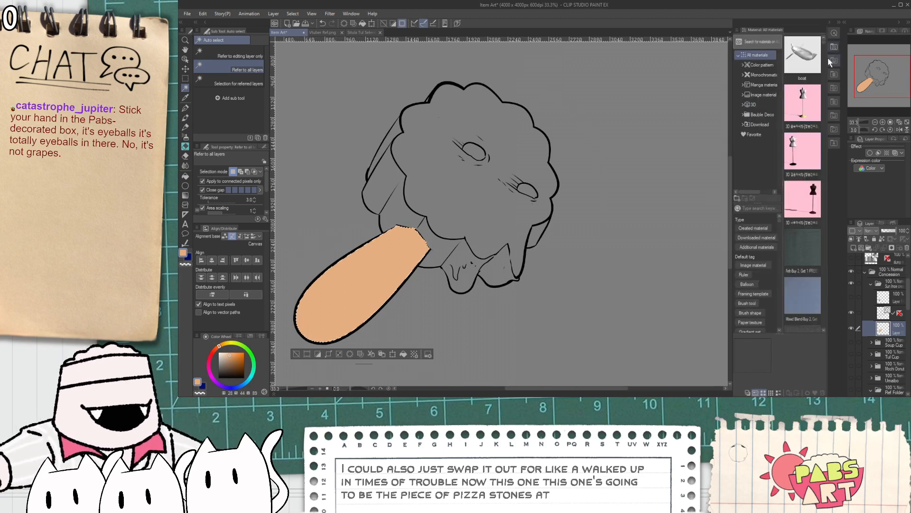
click(749, 208)
text(wood)
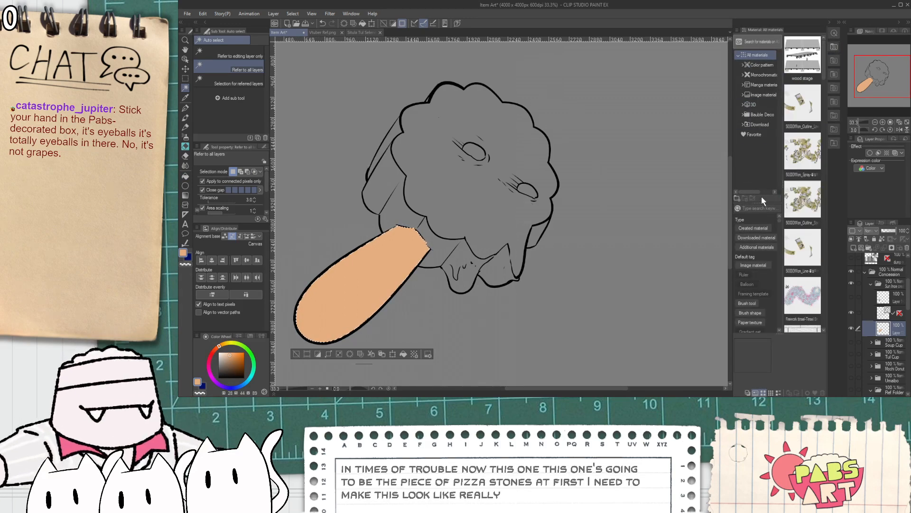
click(803, 289)
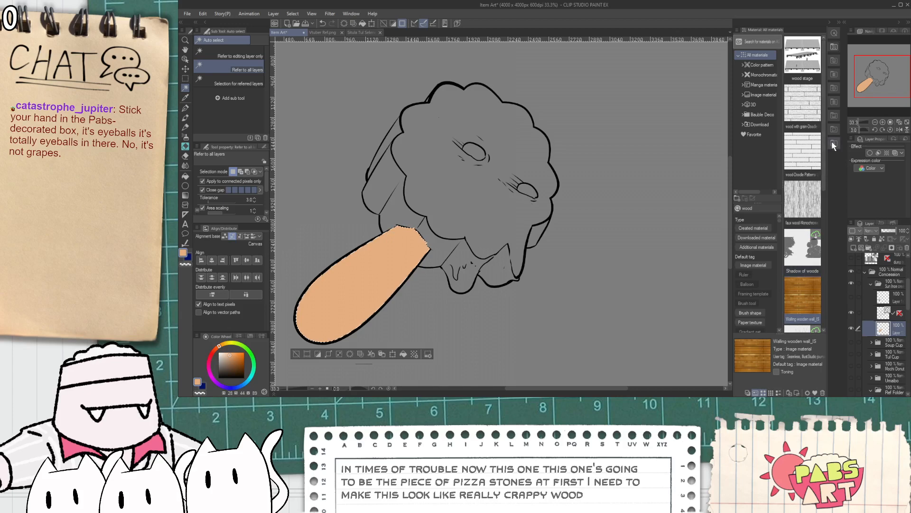
- Place the Wood Grain_Brown material on the selected stick and move its layer into the ice cream bar folder, directly above the stick's fill layer
drag(826, 140, 810, 205)
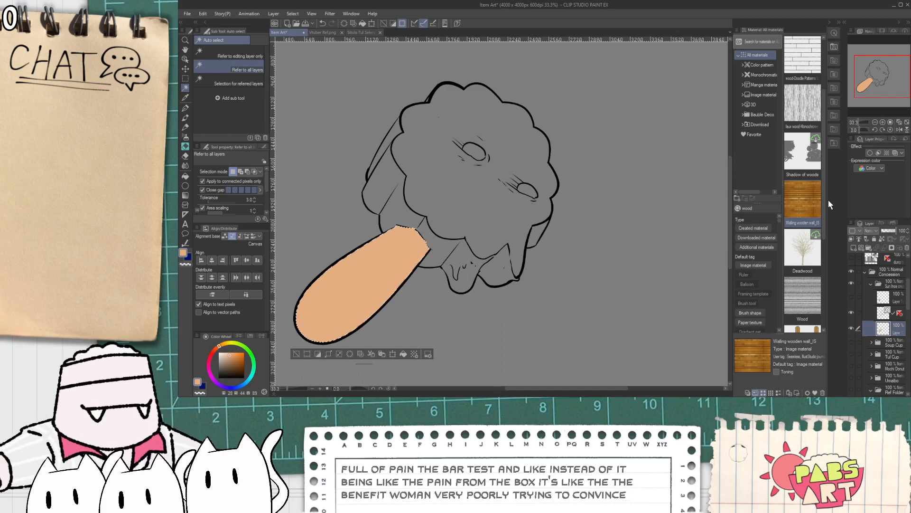
scroll(800, 228, down, 4)
click(810, 230)
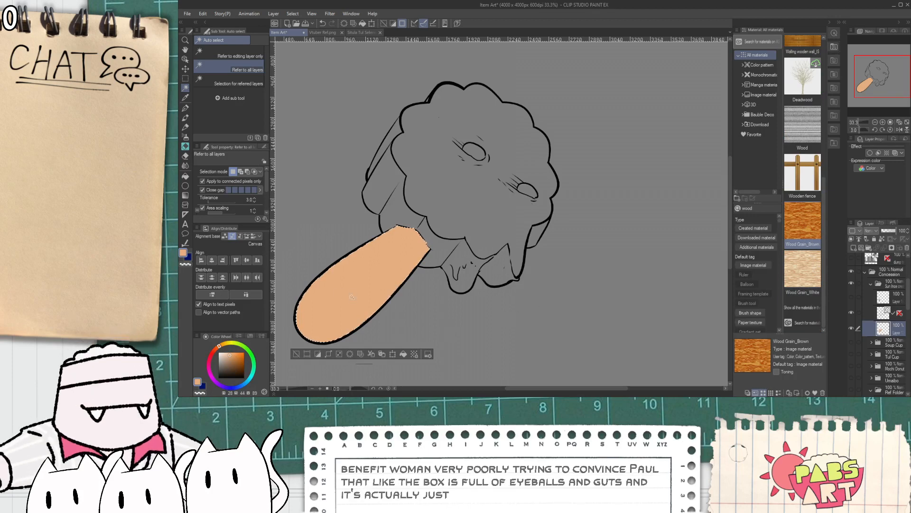
drag(352, 297, 582, 275)
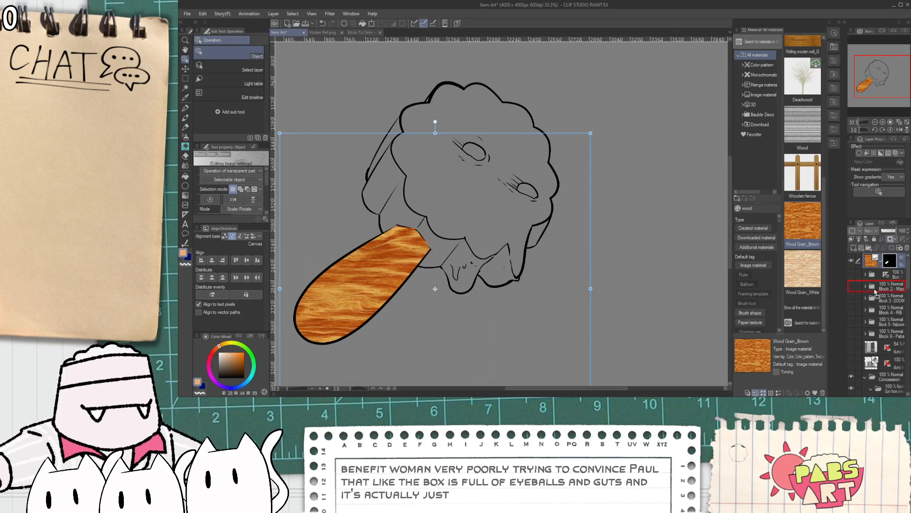
drag(892, 371, 894, 339)
drag(888, 335, 888, 332)
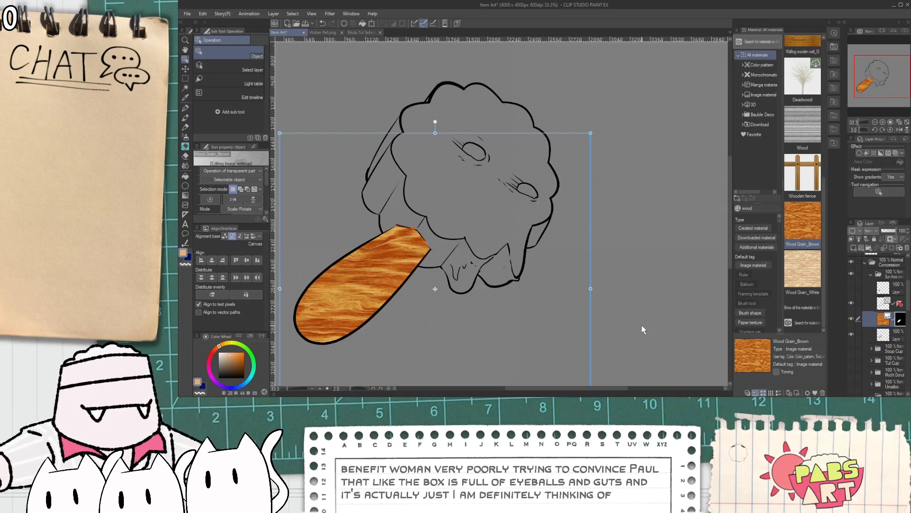
- Rotate the wood grain texture to run along the stick, and distort its corners with Free Transform
drag(455, 86, 540, 142)
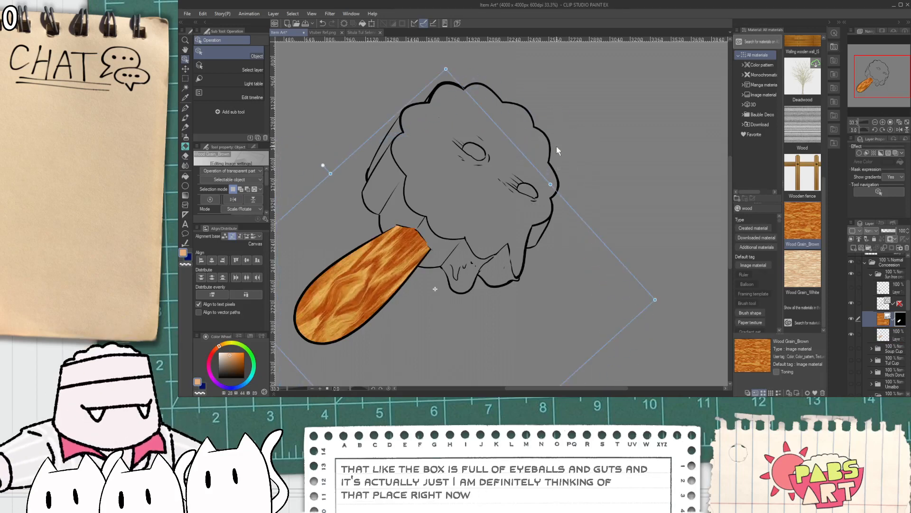
scroll(551, 292, down, 2)
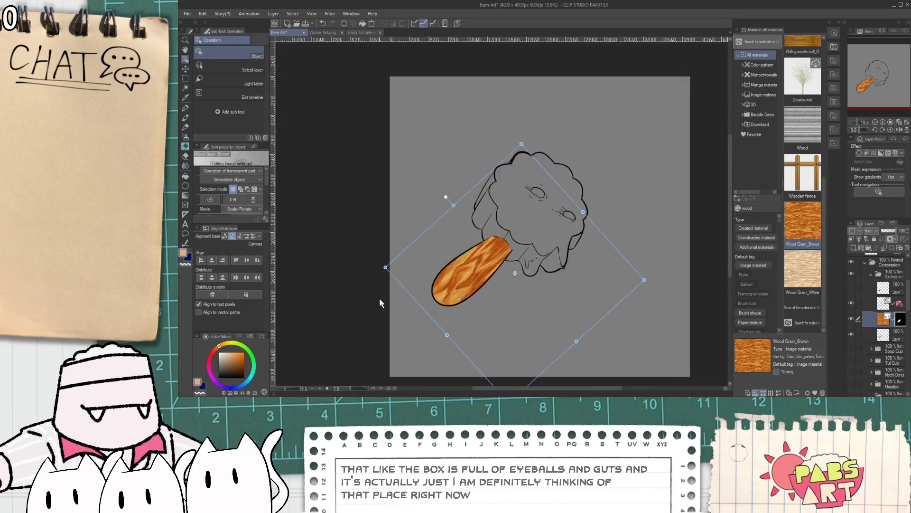
click(250, 248)
drag(386, 268, 369, 257)
scroll(468, 329, down, 2)
scroll(470, 337, down, 1)
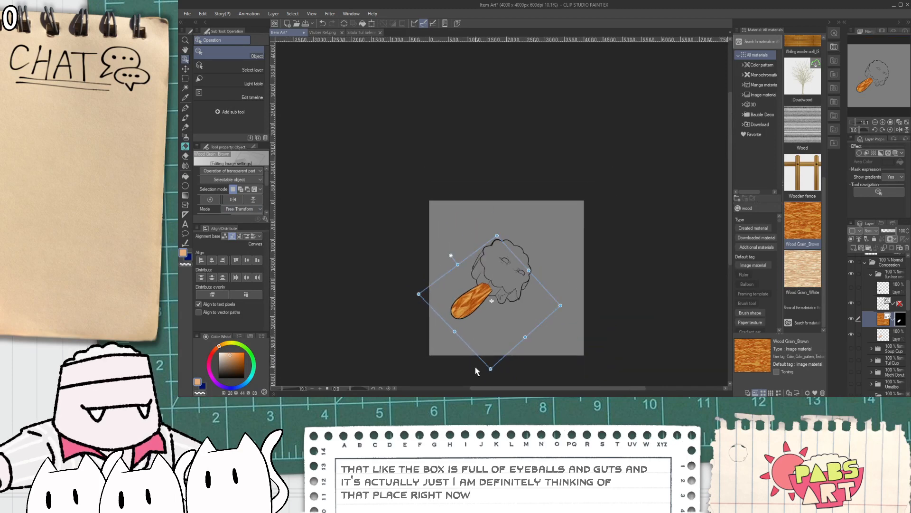
drag(491, 369, 498, 376)
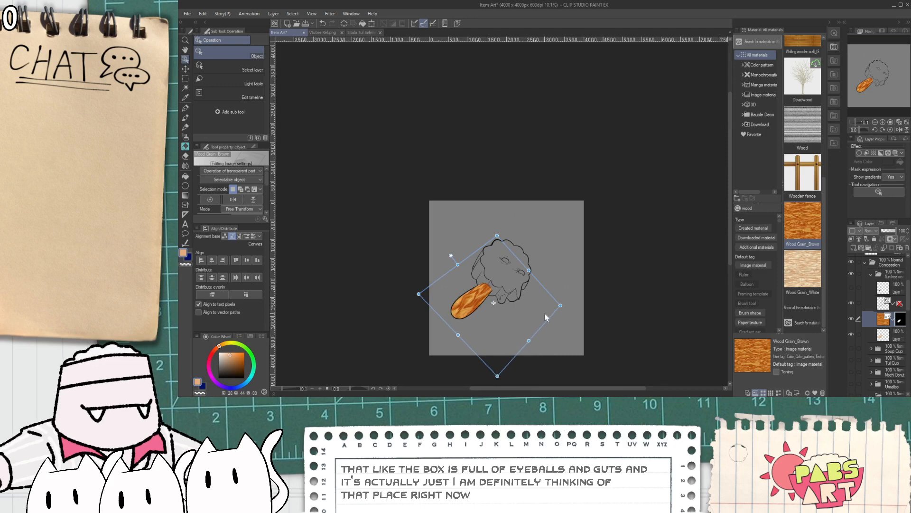
drag(563, 306, 552, 293)
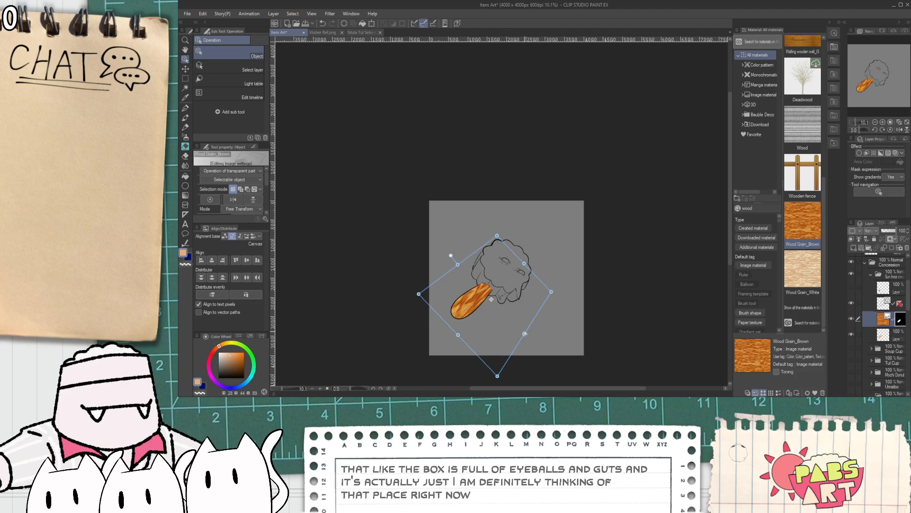
drag(525, 335, 535, 325)
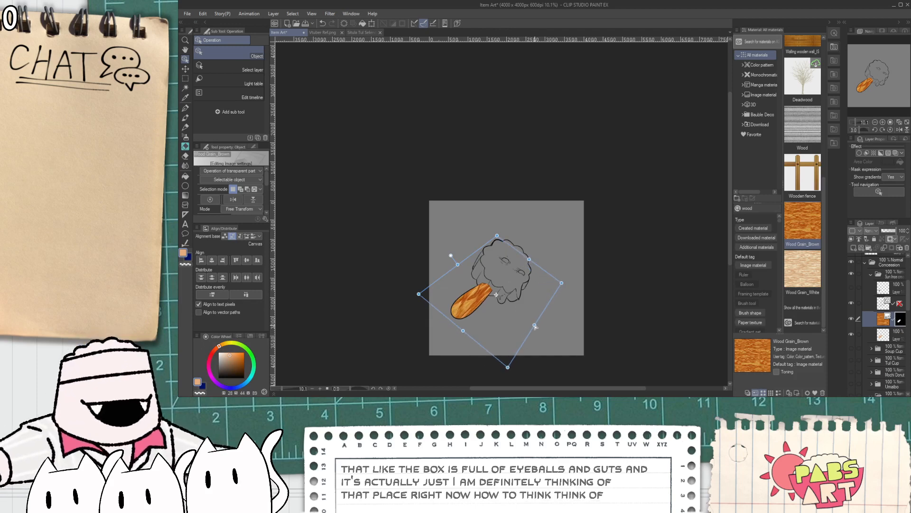
scroll(445, 331, up, 3)
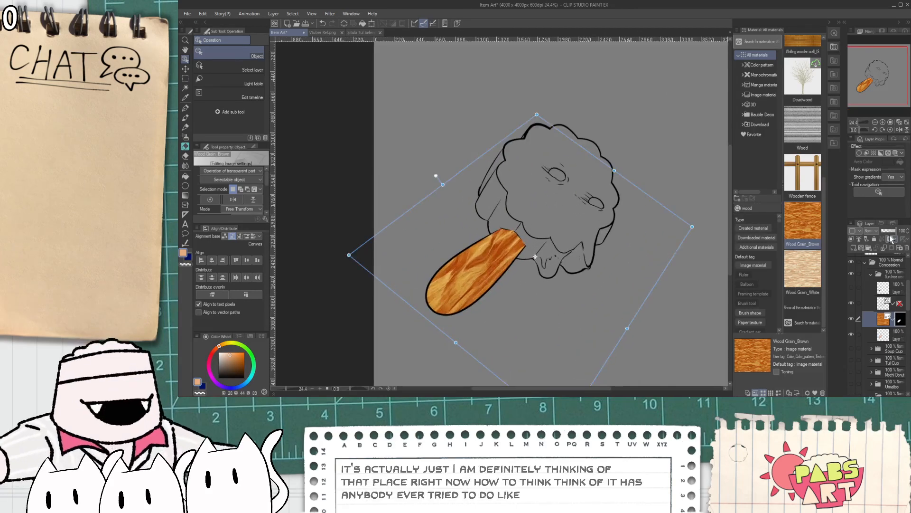
- Set the wood grain layer's blending mode to Soft light so it blends with the light orange stick
click(889, 231)
drag(889, 232, 898, 232)
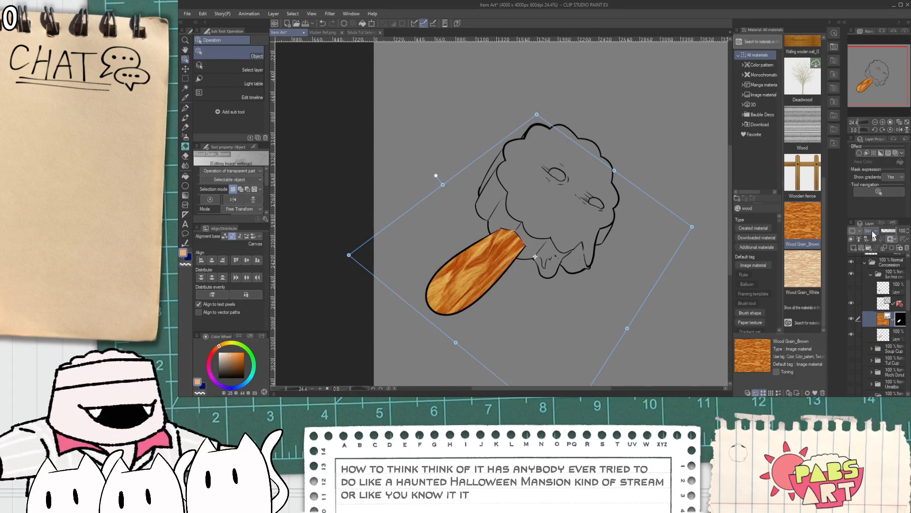
scroll(873, 233, down, 6)
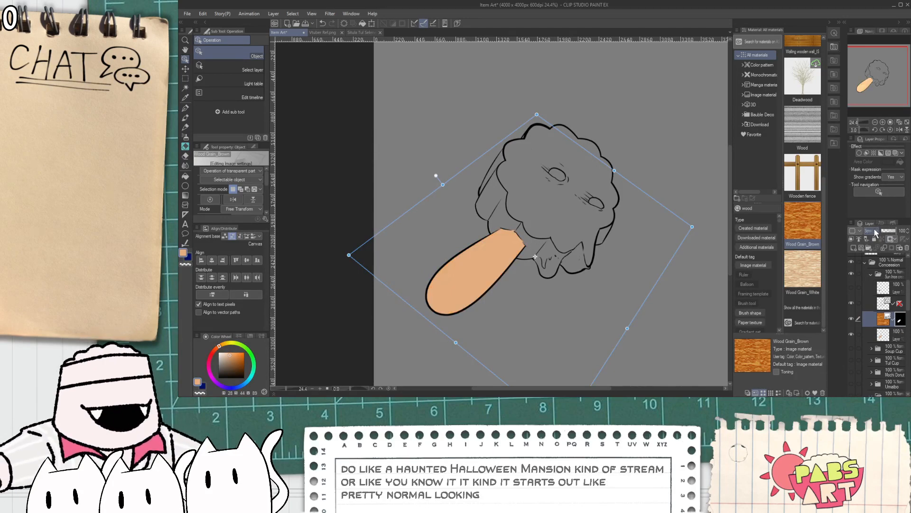
scroll(875, 231, down, 2)
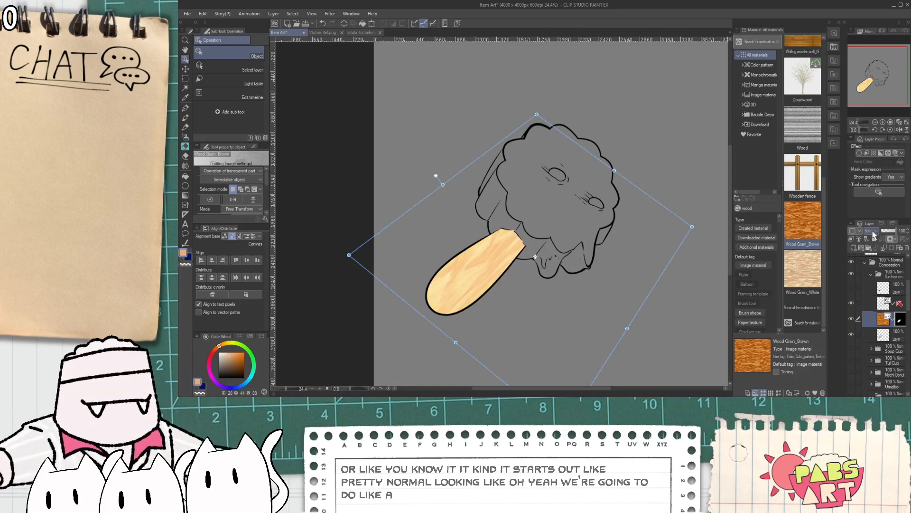
scroll(874, 234, down, 2)
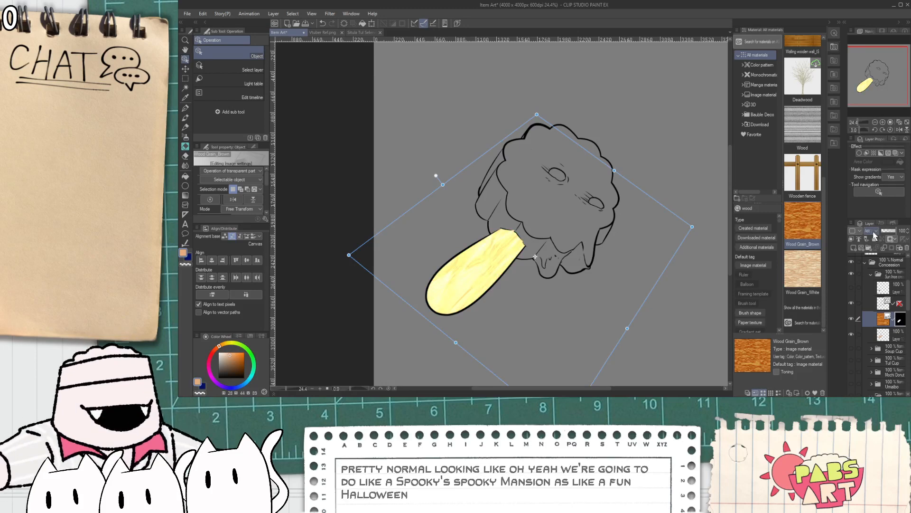
scroll(874, 234, down, 1)
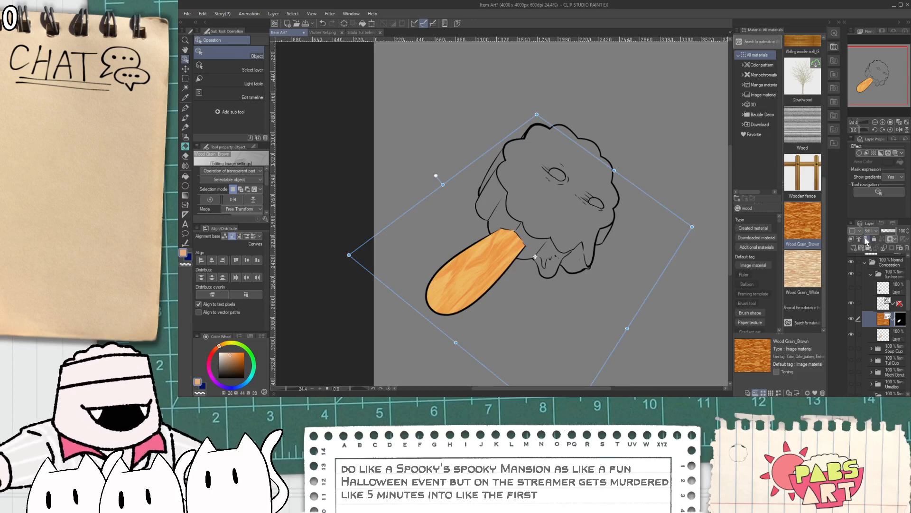
scroll(885, 324, up, 1)
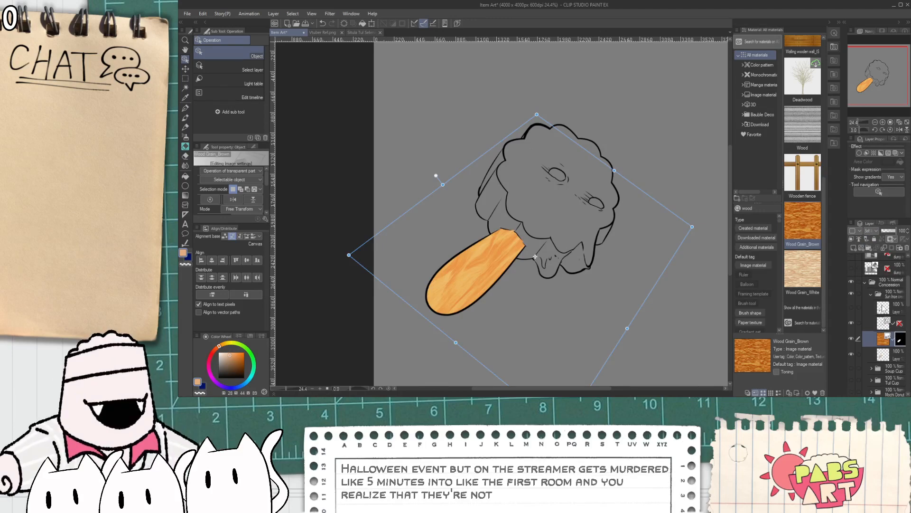
- Add a layer above the wood grain and sample the red background of SunTexture.png as the fill colour for the item artwork
click(857, 248)
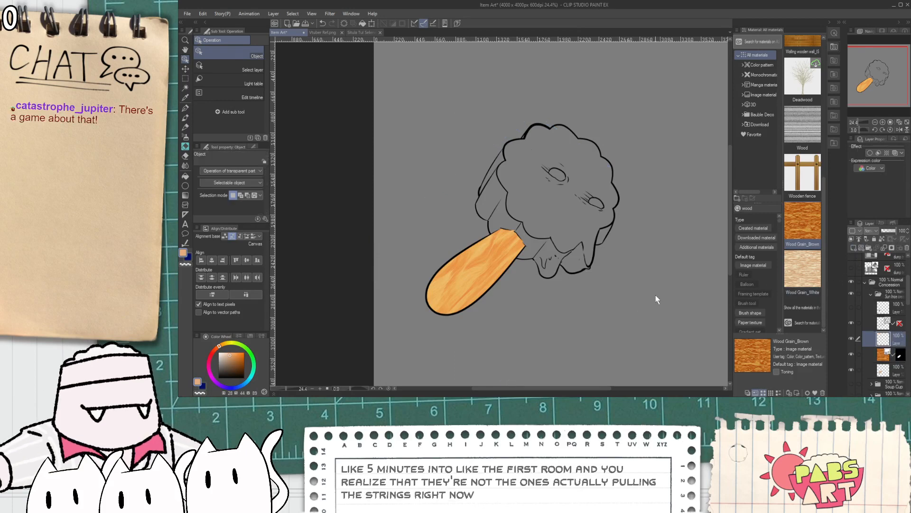
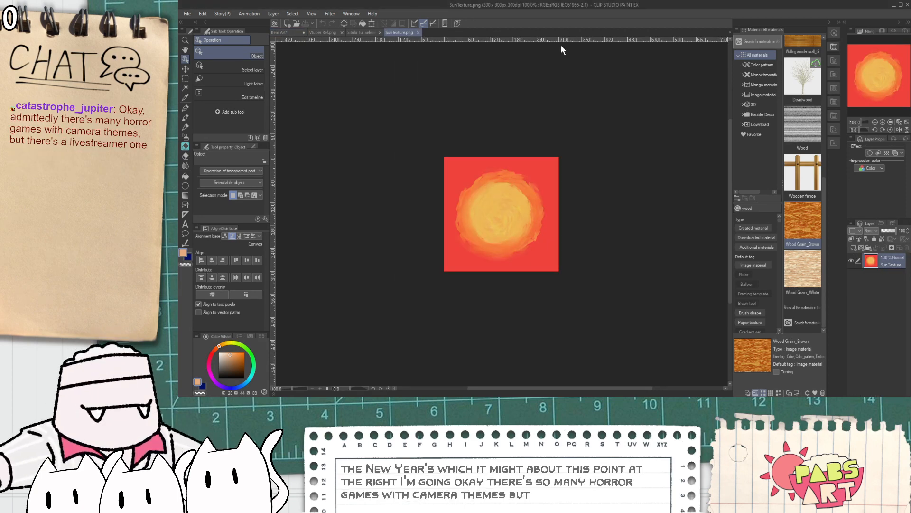
key(Delete)
key(ctrl+z)
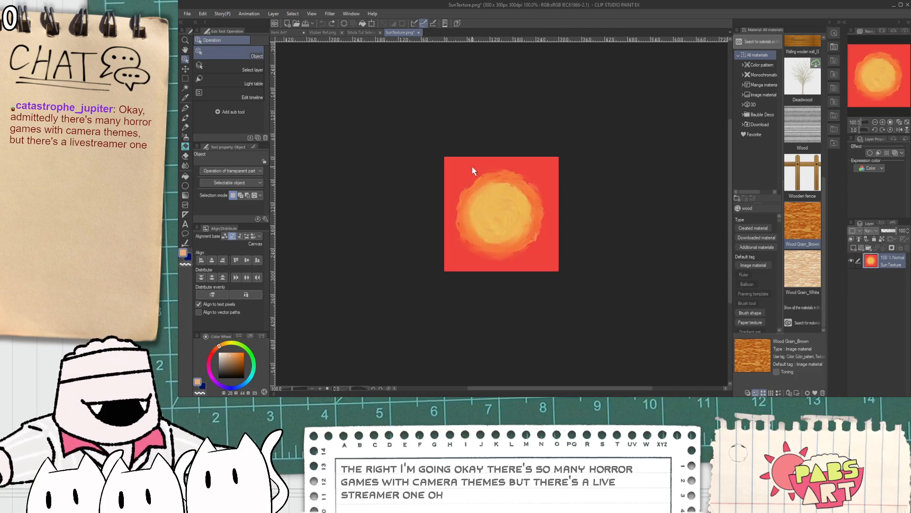
key(i)
scroll(461, 163, up, 2)
key(g)
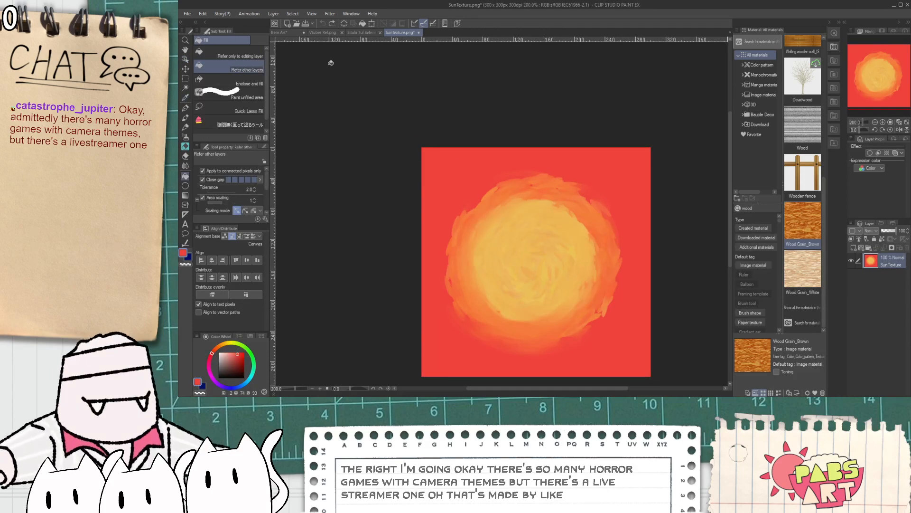
click(288, 32)
- Fill the ice cream bar's front face, sides and melting drips with the sampled red, leaving the eye holes empty
scroll(449, 165, up, 1)
click(491, 209)
click(510, 188)
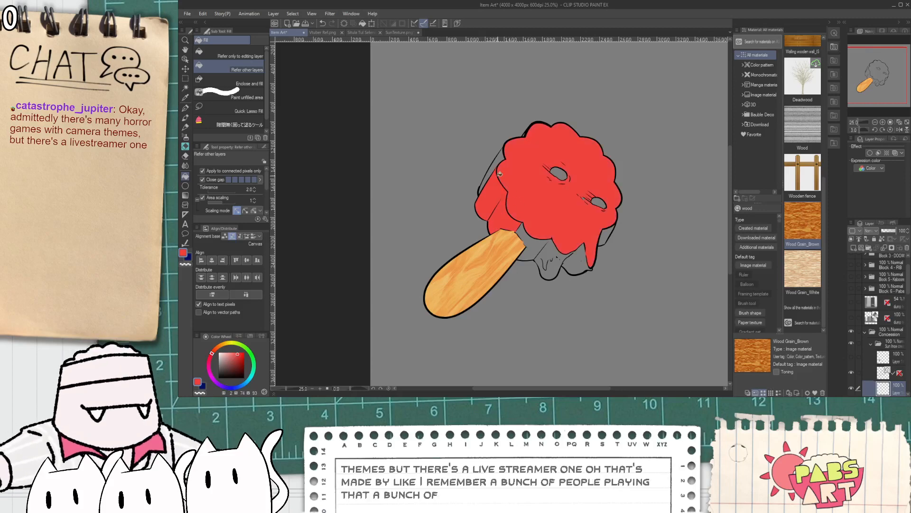
click(494, 166)
click(545, 252)
click(575, 260)
click(605, 235)
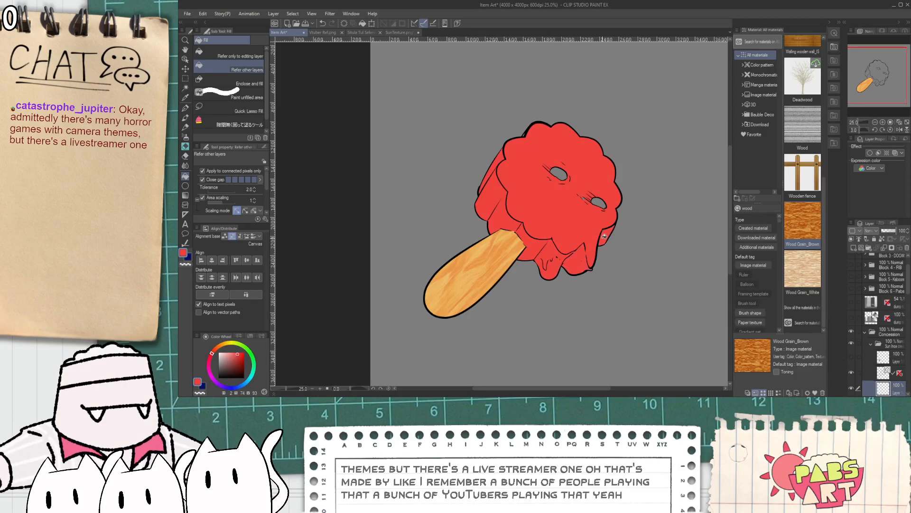
- Touch up the pointed tip of the lower drip with the G-pen in the same red
key(p)
scroll(591, 265, up, 4)
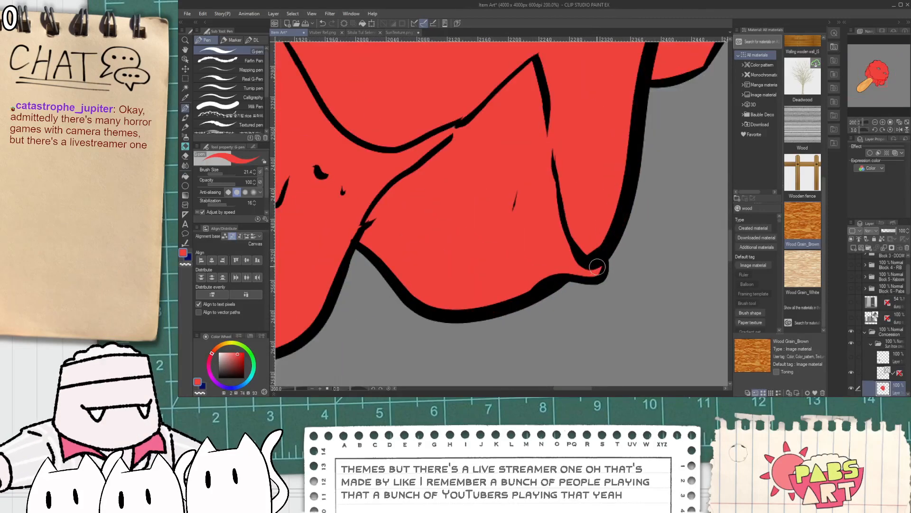
scroll(583, 252, down, 2)
scroll(575, 241, down, 1)
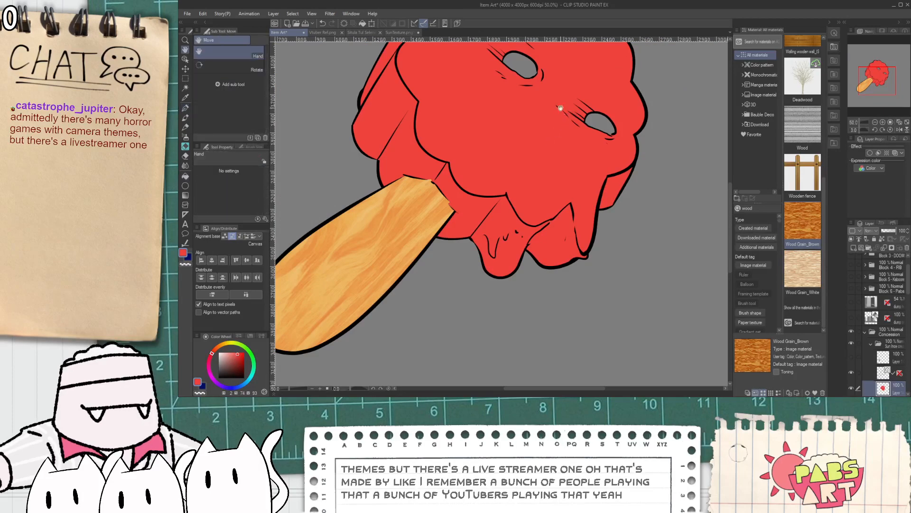
drag(572, 113, 489, 175)
scroll(566, 203, up, 2)
scroll(532, 201, down, 2)
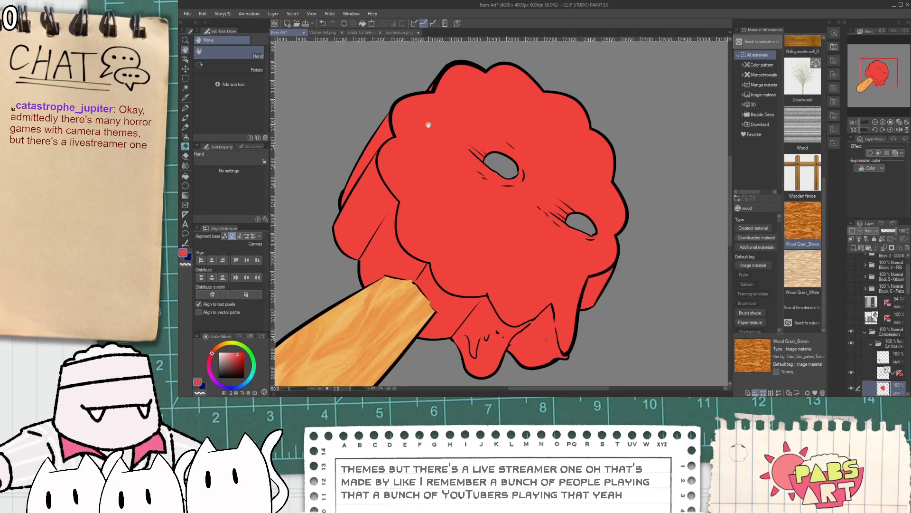
- Sample the orange from the sun's outer ring in SunTexture.png and return to the item artwork
click(402, 32)
scroll(475, 185, up, 3)
alt+click(428, 303)
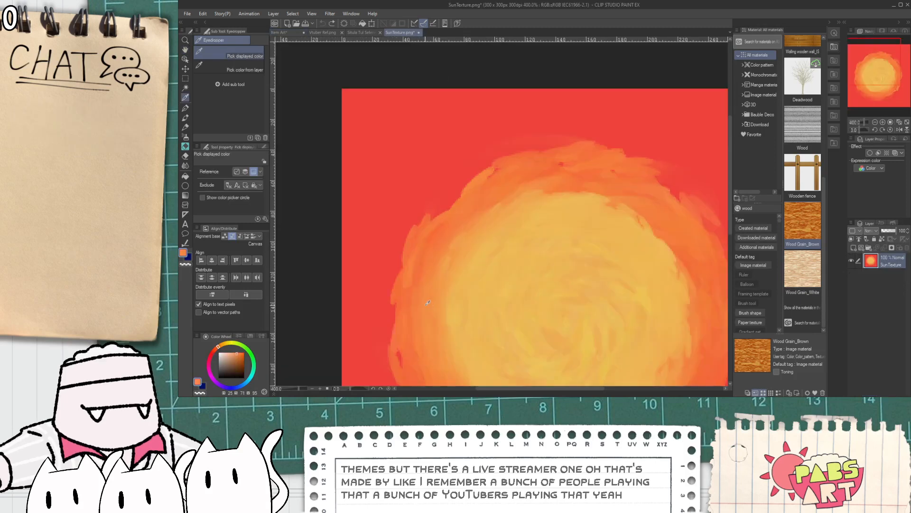
scroll(413, 282, down, 2)
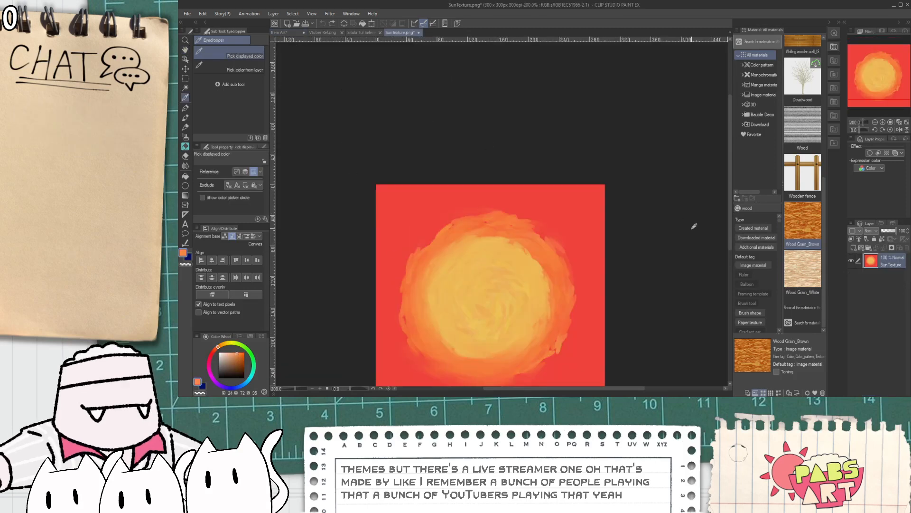
click(295, 32)
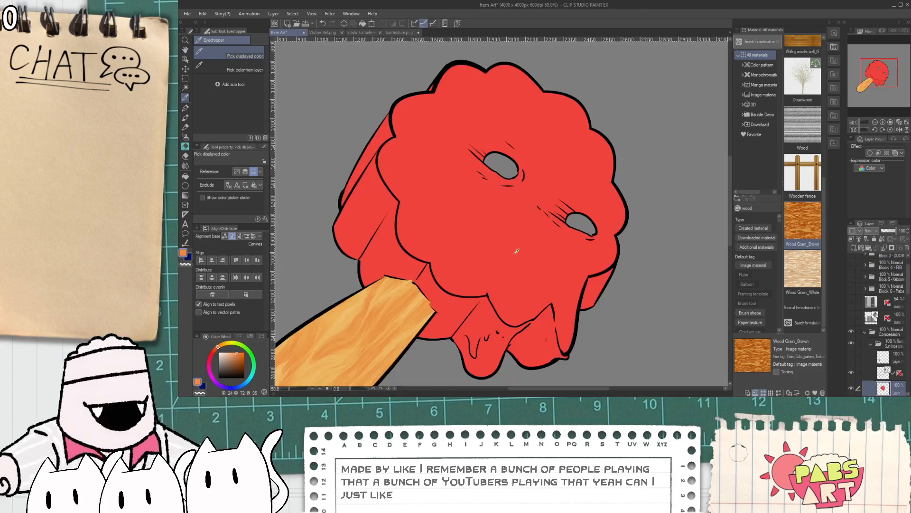
- Select the bar's red front face, paste the sun texture as a new layer and mask it to that selection
key(w)
click(506, 238)
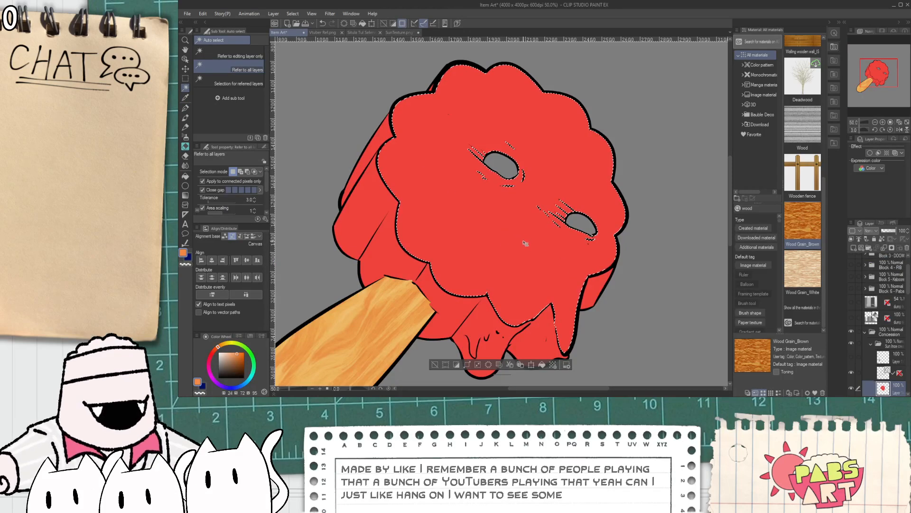
key(ctrl+v)
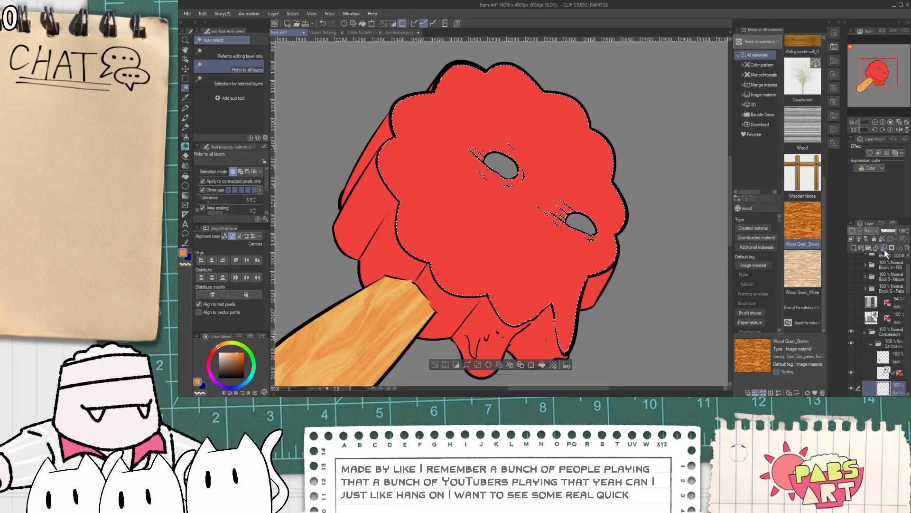
key(ctrl+minus)
key(ctrl+minus)
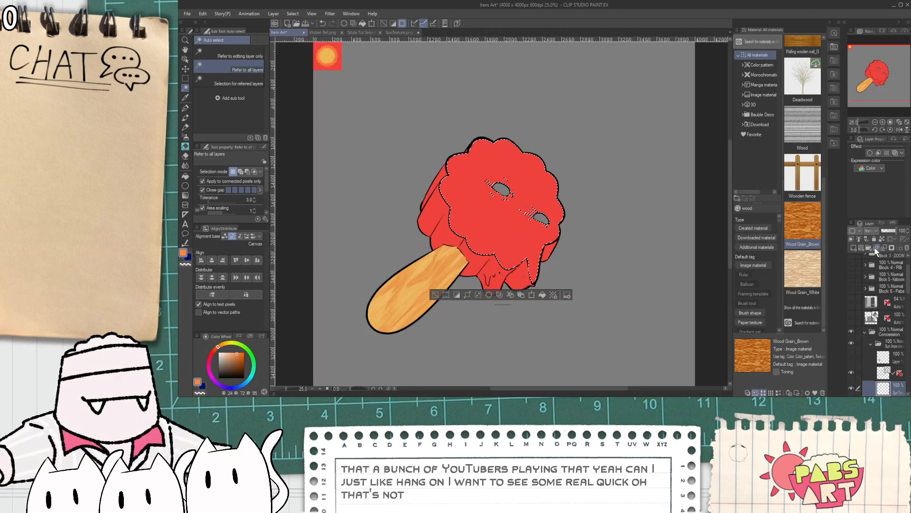
click(891, 240)
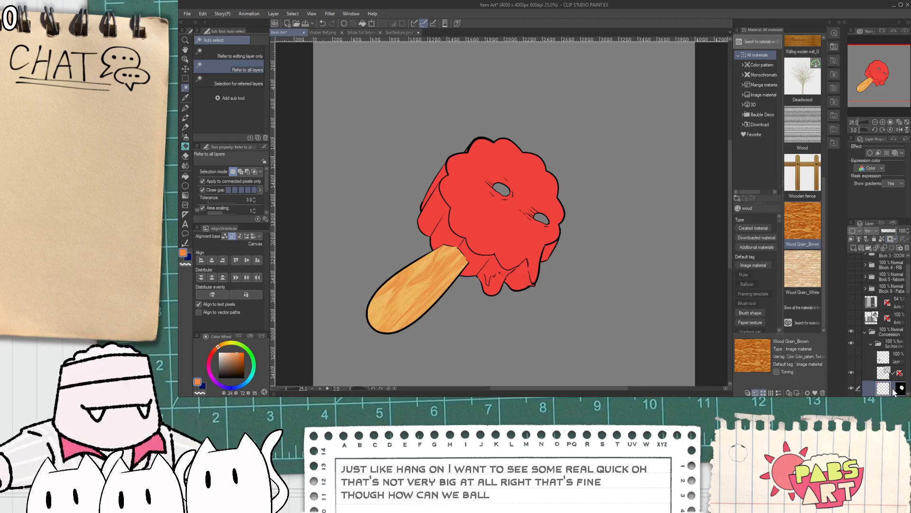
- Move the pasted sun texture inside its mask to the centre of the bar's face, just below and between the eyes
key(k)
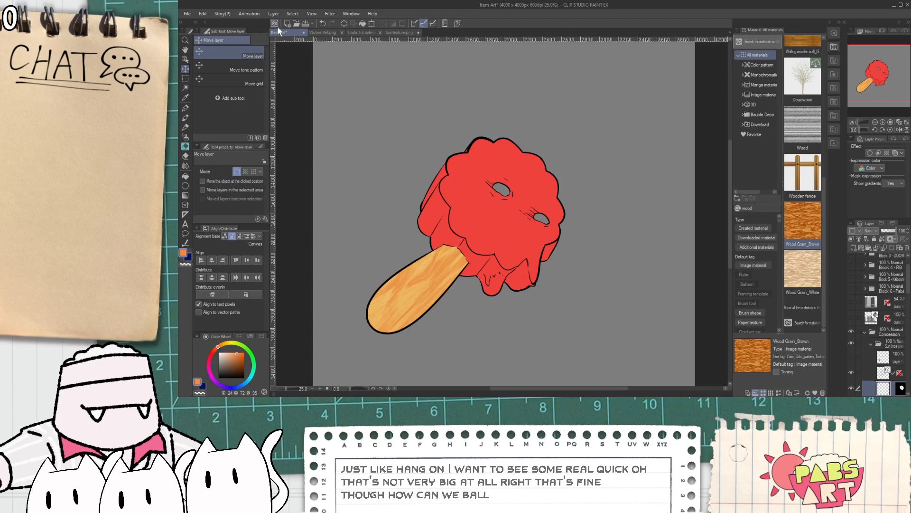
drag(457, 163, 597, 233)
drag(522, 174, 475, 144)
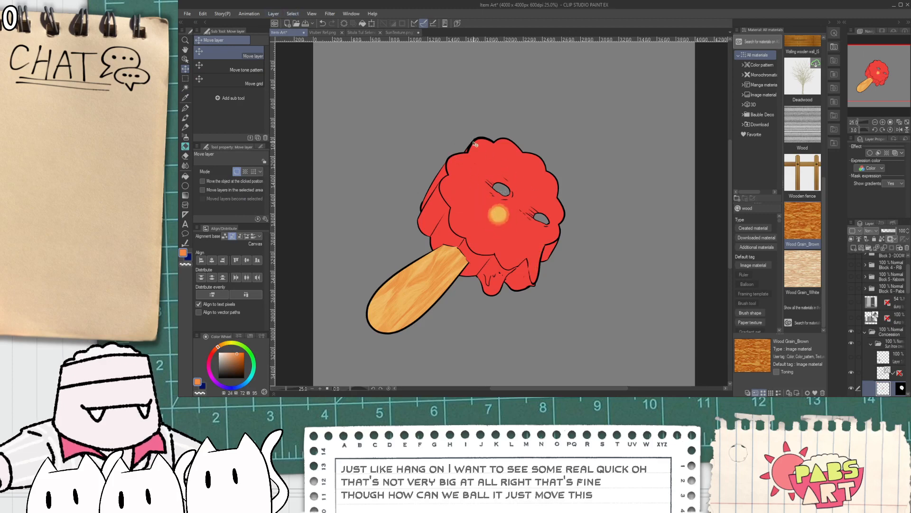
- Enlarge the sun texture on the bar's face until it spans both eyes
scroll(518, 203, up, 5)
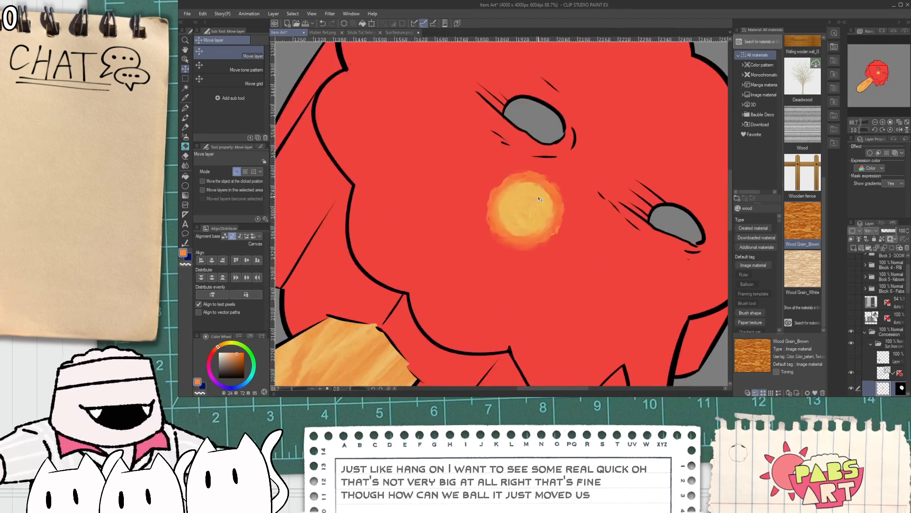
scroll(544, 216, down, 4)
scroll(532, 209, up, 2)
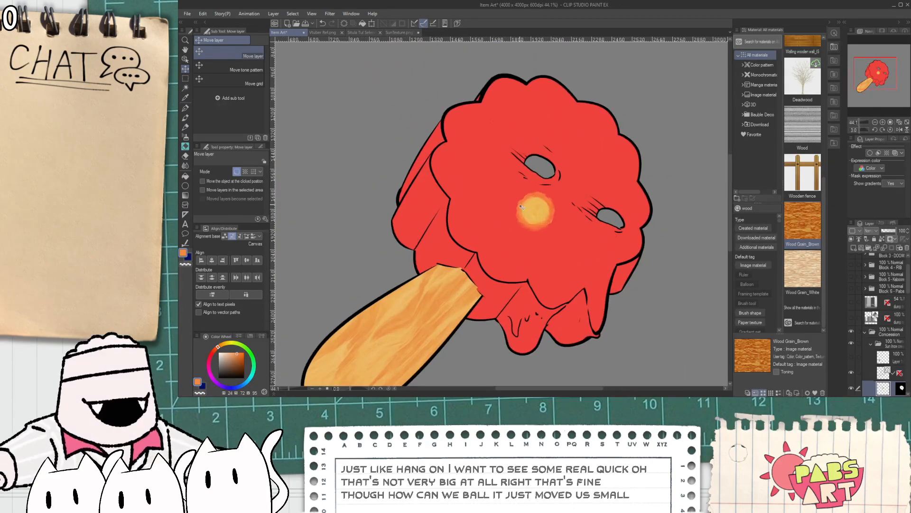
key(ctrl+t)
key(Escape)
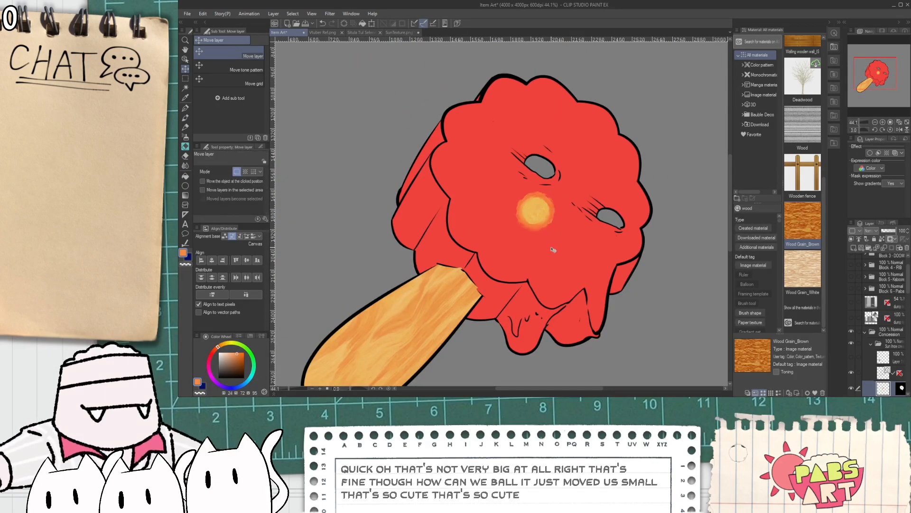
key(ctrl+t)
drag(562, 236, 643, 282)
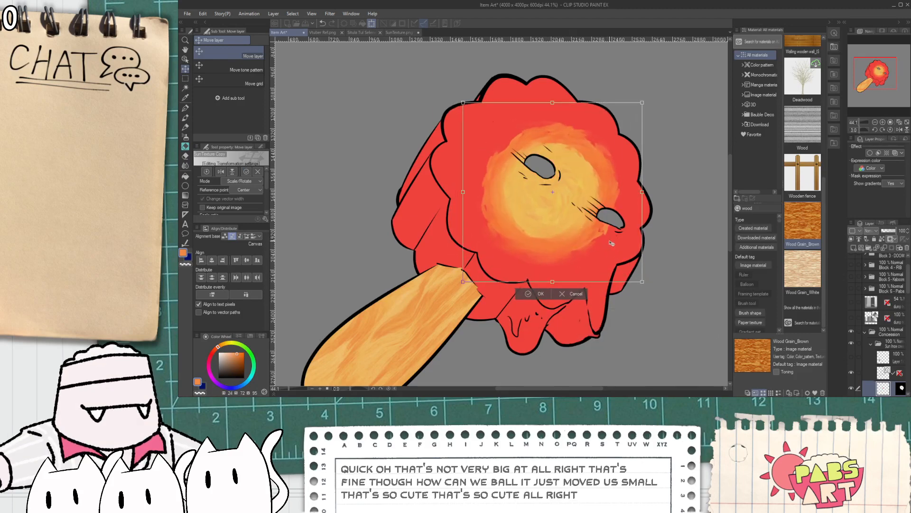
click(539, 295)
- Distort the sun texture with Free Transform by pulling its upper-right corner inward to match the tilt of the face
key(ctrl+t)
drag(639, 107, 613, 135)
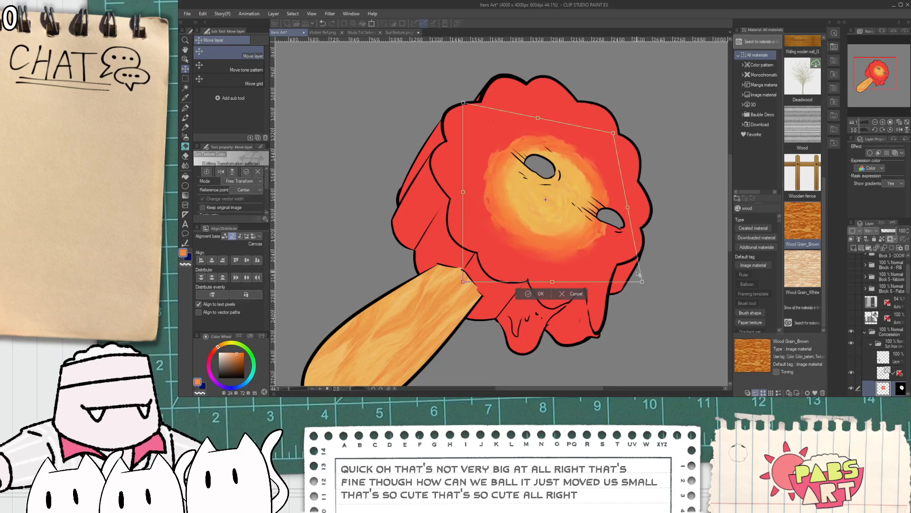
key(Return)
key(ctrl+t)
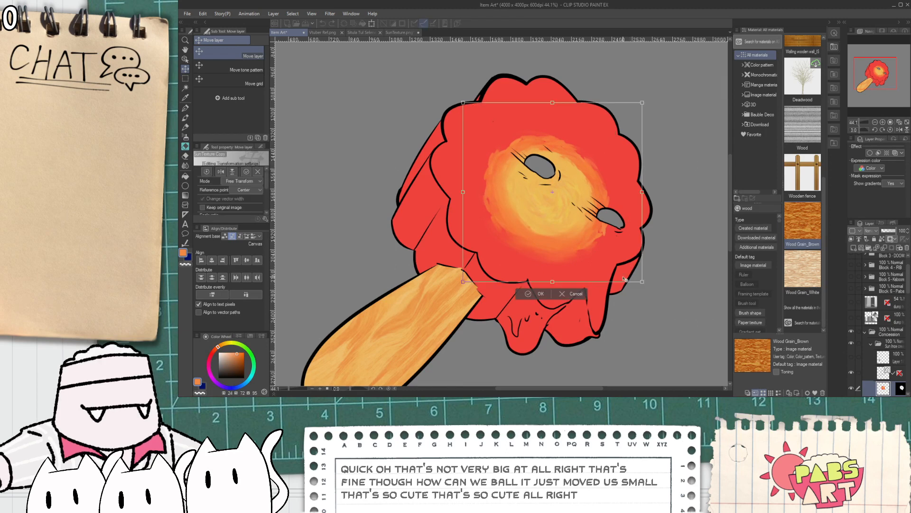
key(Return)
- Scale the distorted sun texture up and recentre it so its orange glow covers most of the bar's face
key(ctrl+t)
drag(643, 282, 740, 362)
drag(621, 301, 588, 246)
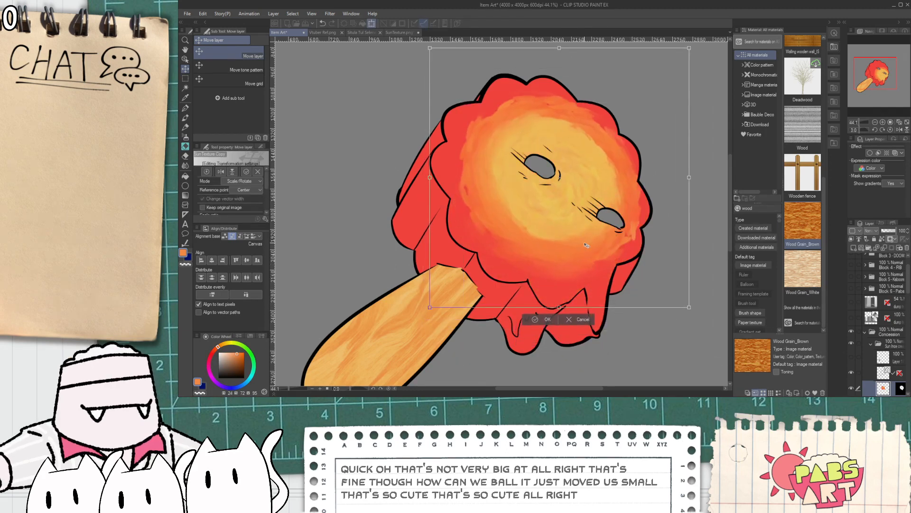
click(546, 321)
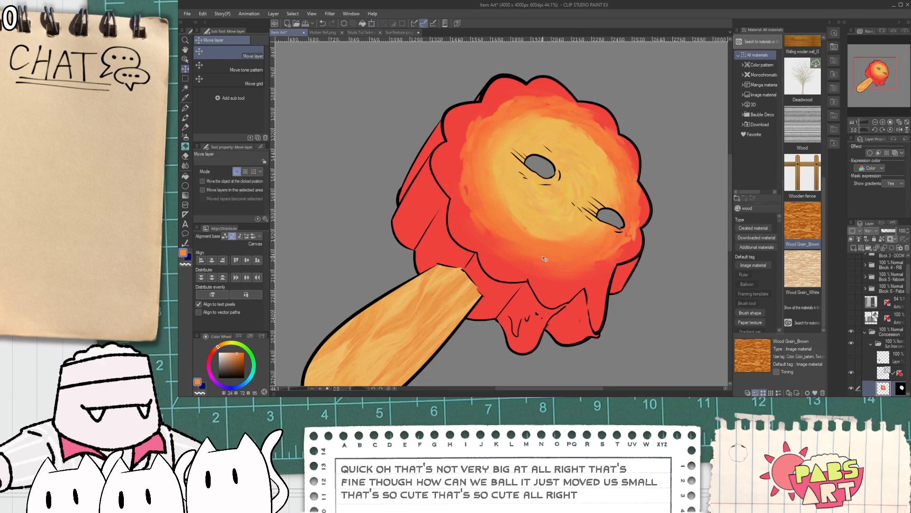
click(185, 177)
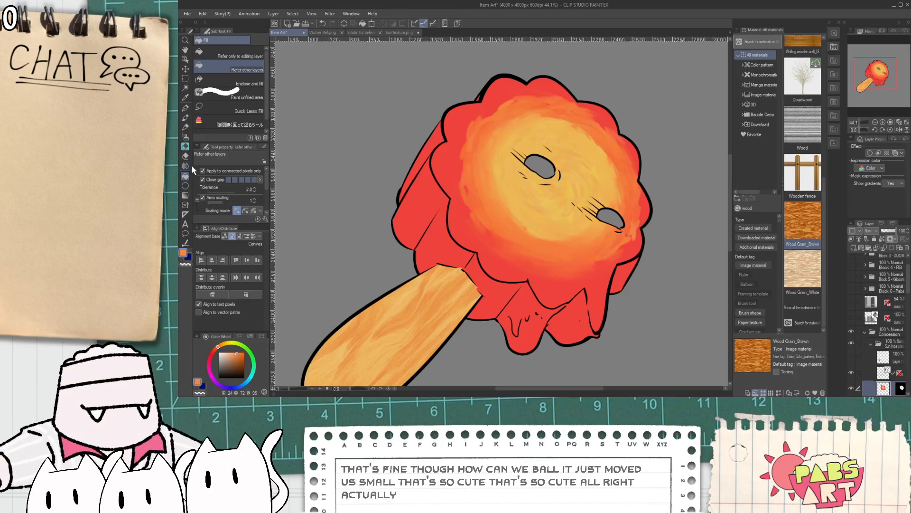
key(ctrl+t)
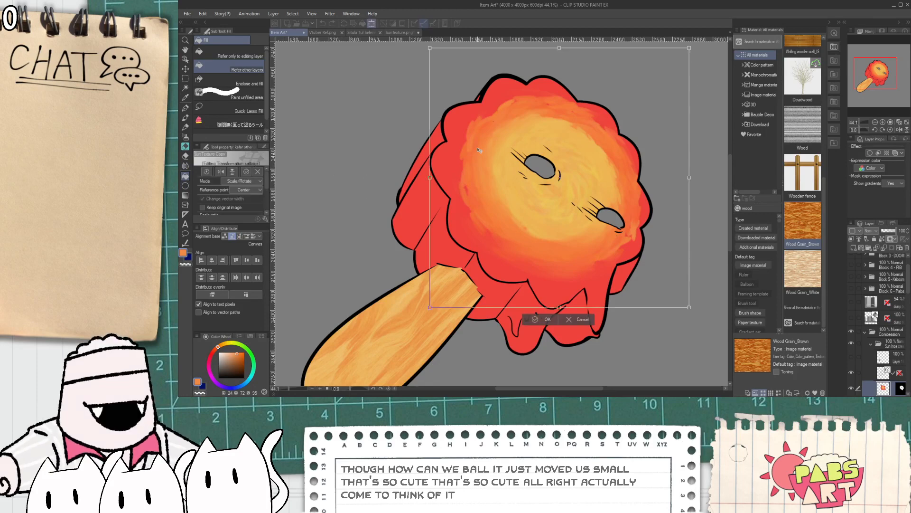
drag(691, 49, 674, 64)
key(Escape)
- Skew the enlarged sun texture with Free Transform, lowering its right side and pulling the upper-right corner in slightly
key(ctrl+shift+t)
mouse_move(680, 184)
mouse_down()
mouse_move(680, 216)
mouse_move(678, 199)
mouse_up()
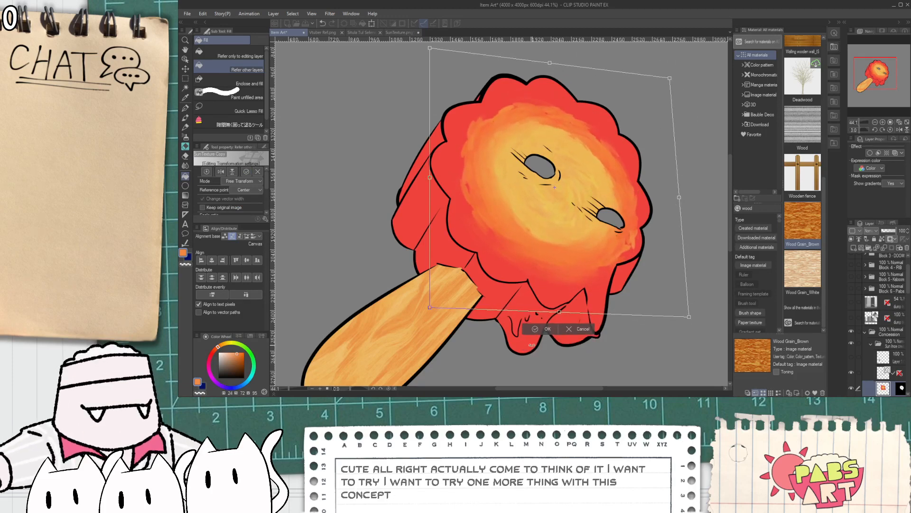
click(538, 326)
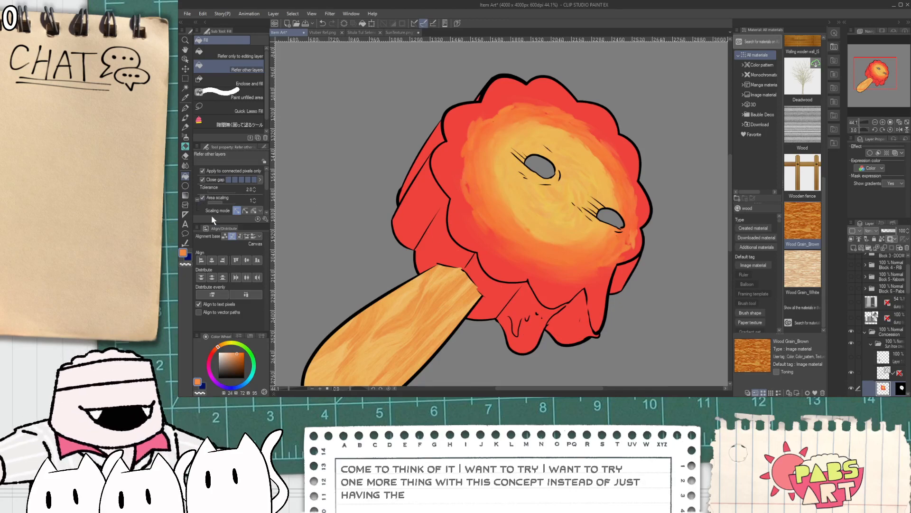
- Liquify the sun texture so its orange flows down into the drip below the lower eye
click(186, 165)
click(245, 40)
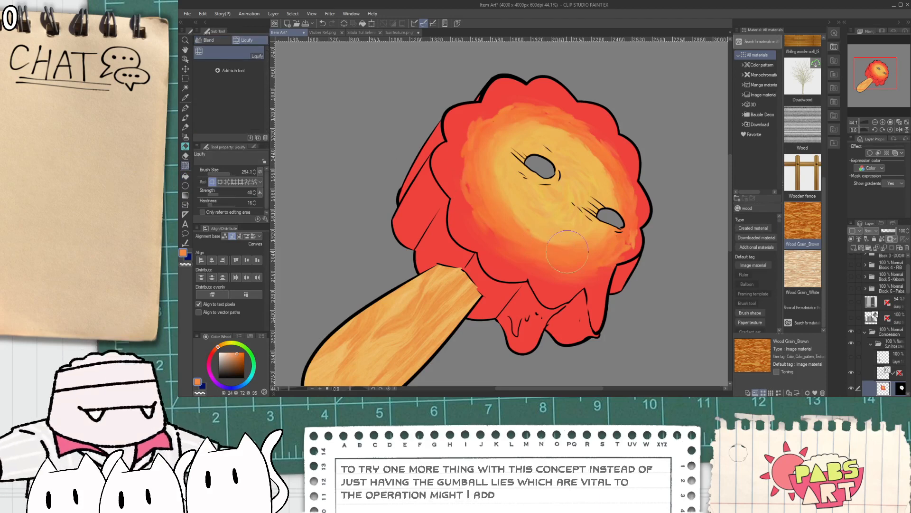
mouse_move(593, 267)
mouse_down()
mouse_move(596, 336)
mouse_move(602, 285)
mouse_move(590, 347)
mouse_move(596, 269)
mouse_move(587, 321)
mouse_up()
mouse_move(630, 247)
mouse_down()
mouse_move(639, 244)
mouse_move(635, 212)
mouse_up()
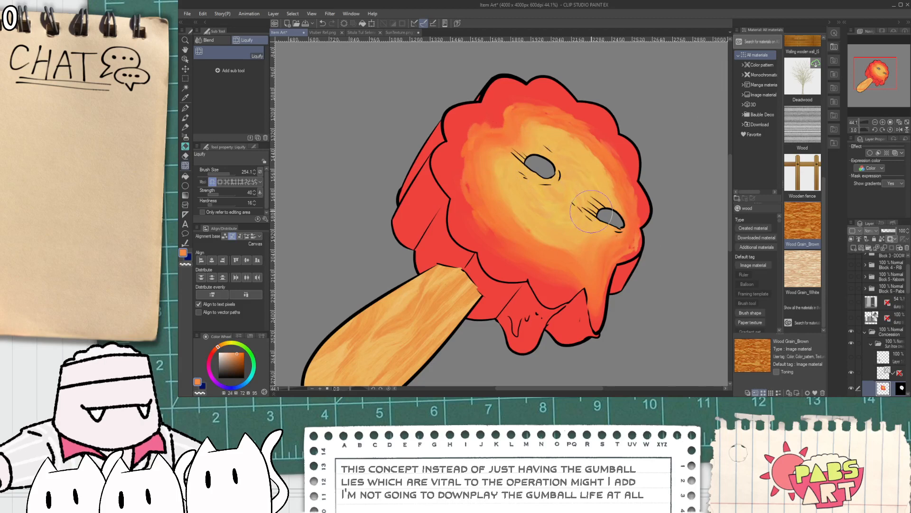
scroll(612, 229, down, 2)
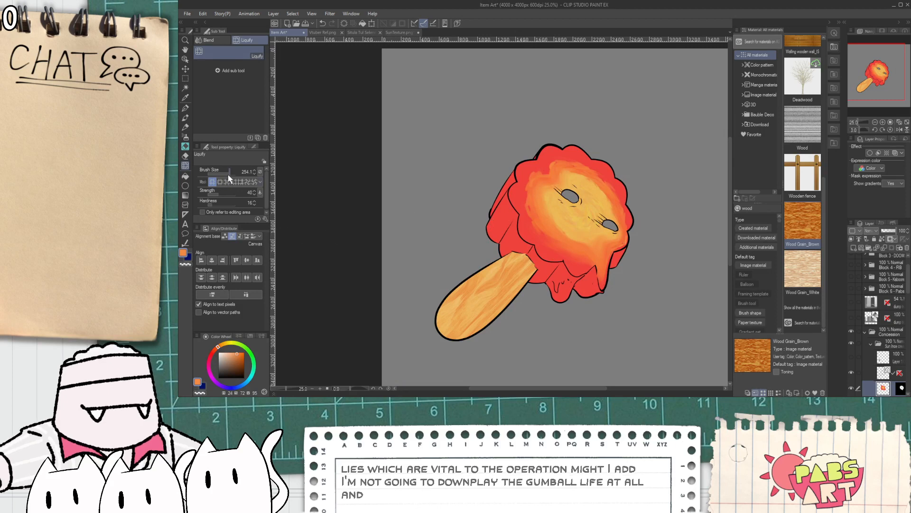
- Set Liquify strength to 46 and hardness to 42, and push the texture's yellow outward above the eyes
drag(219, 194, 230, 194)
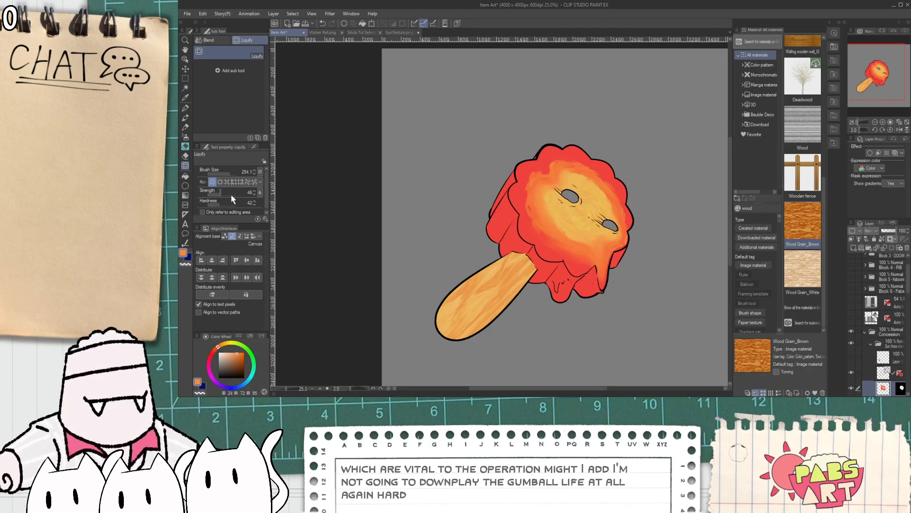
scroll(564, 230, up, 1)
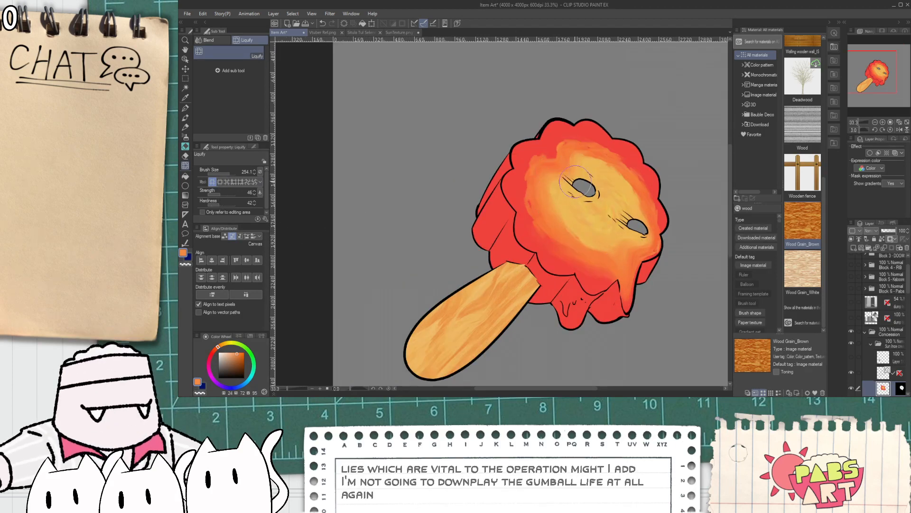
mouse_move(550, 160)
mouse_down()
mouse_move(532, 152)
mouse_move(585, 169)
mouse_move(628, 208)
mouse_move(607, 199)
mouse_move(619, 205)
mouse_move(603, 166)
mouse_move(575, 139)
mouse_move(608, 152)
mouse_move(580, 141)
mouse_up()
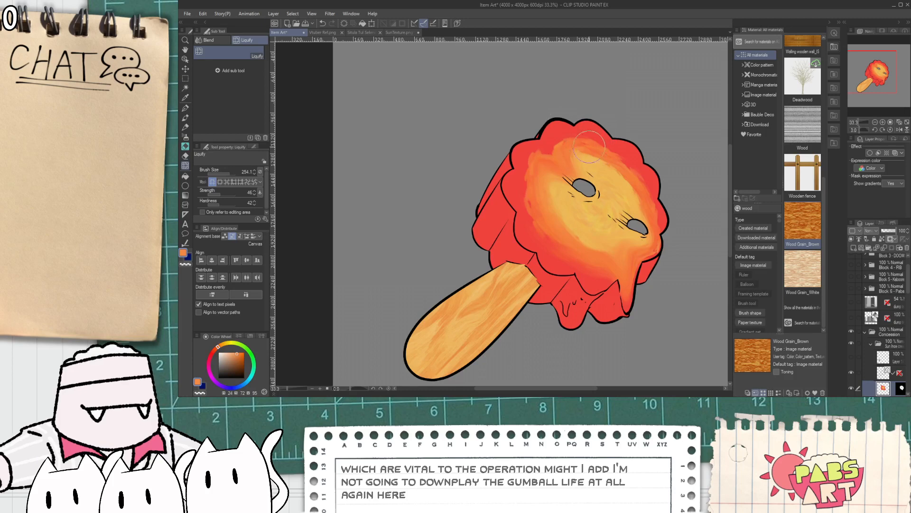
mouse_move(634, 172)
mouse_down()
mouse_move(622, 169)
mouse_move(635, 148)
mouse_up()
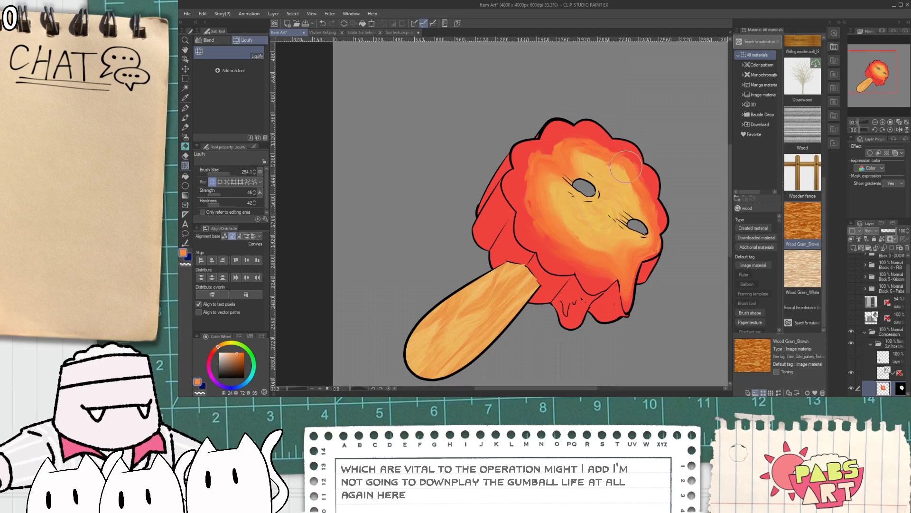
key(ctrl+z)
drag(614, 194, 623, 173)
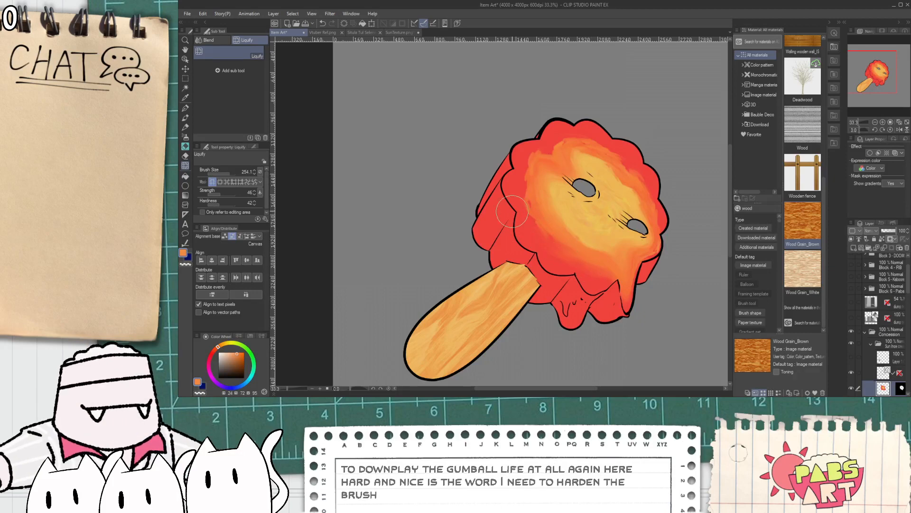
- Fill both of the bar's eyes with very dark brown on a new layer
key(space)
drag(551, 194, 463, 215)
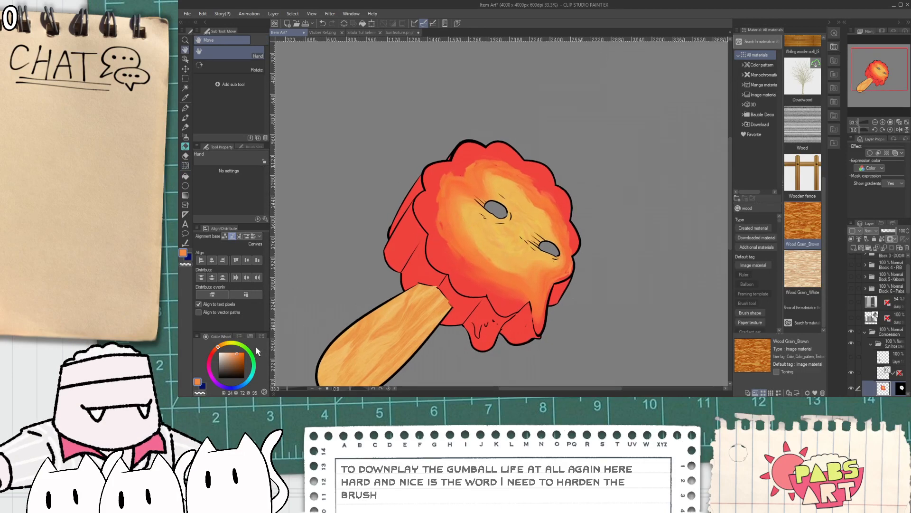
key(g)
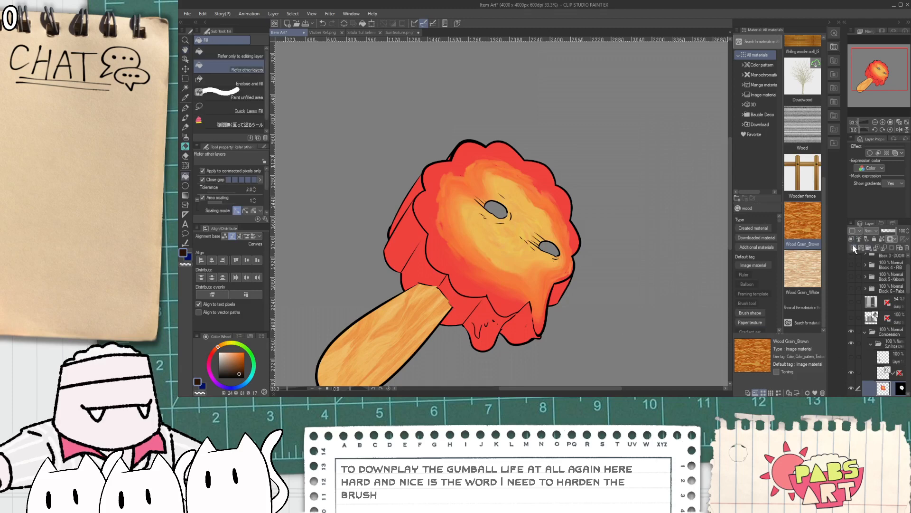
key(ctrl+shift+n)
scroll(556, 232, up, 2)
click(433, 185)
click(539, 262)
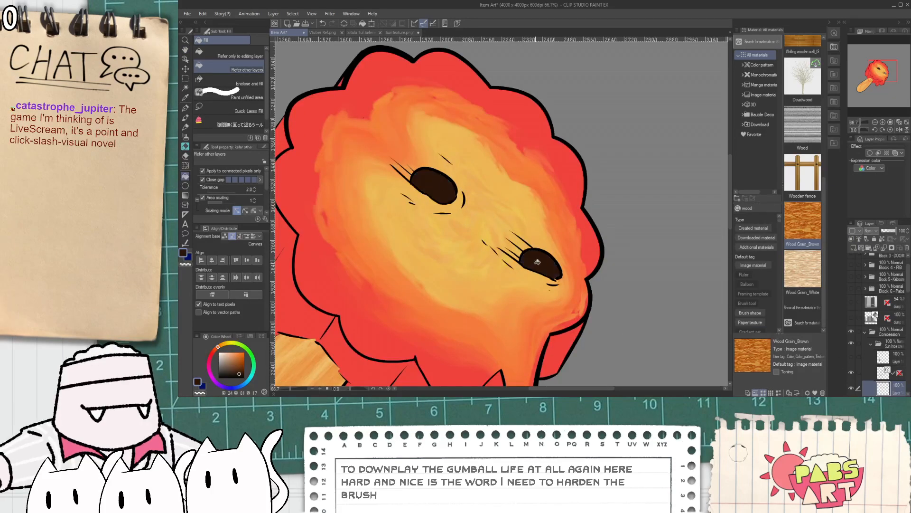
- Examine the filled eyes and sun texture up close and across the whole ice cream bar
key(space)
drag(457, 233, 513, 279)
drag(458, 223, 458, 157)
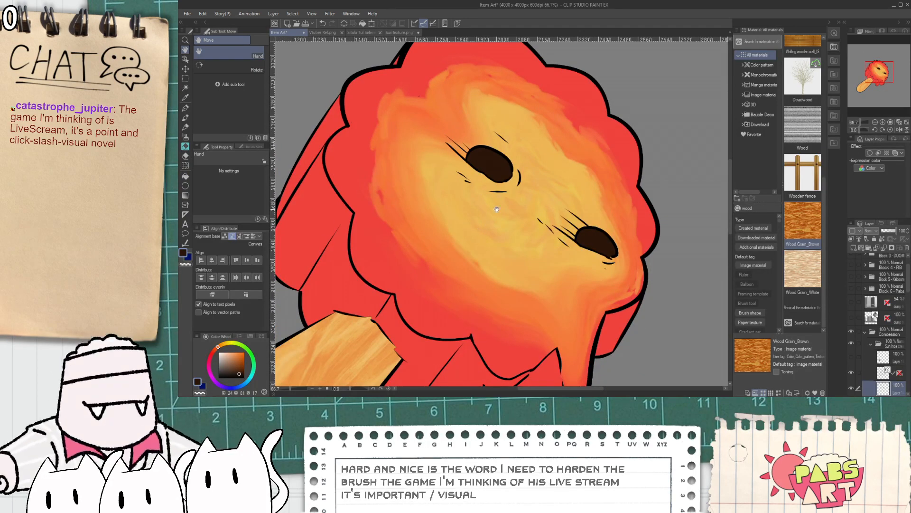
key(p)
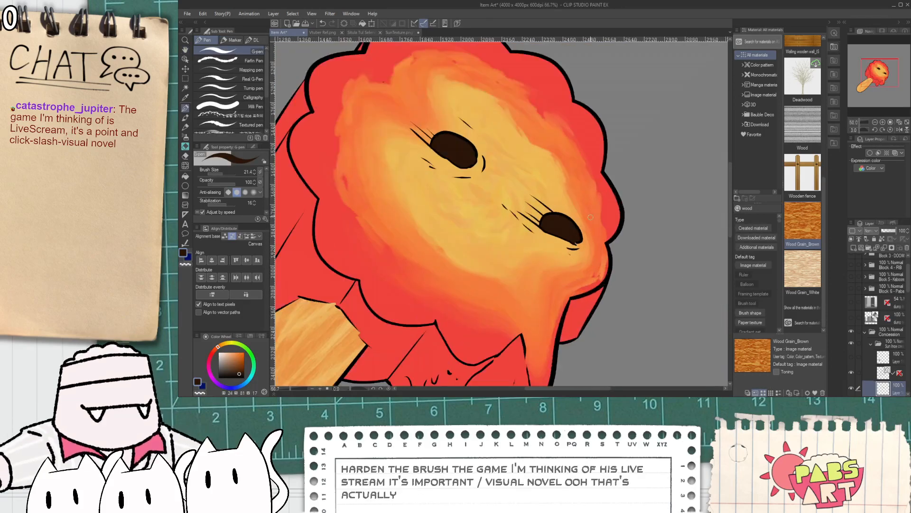
scroll(591, 217, up, 1)
scroll(569, 229, down, 2)
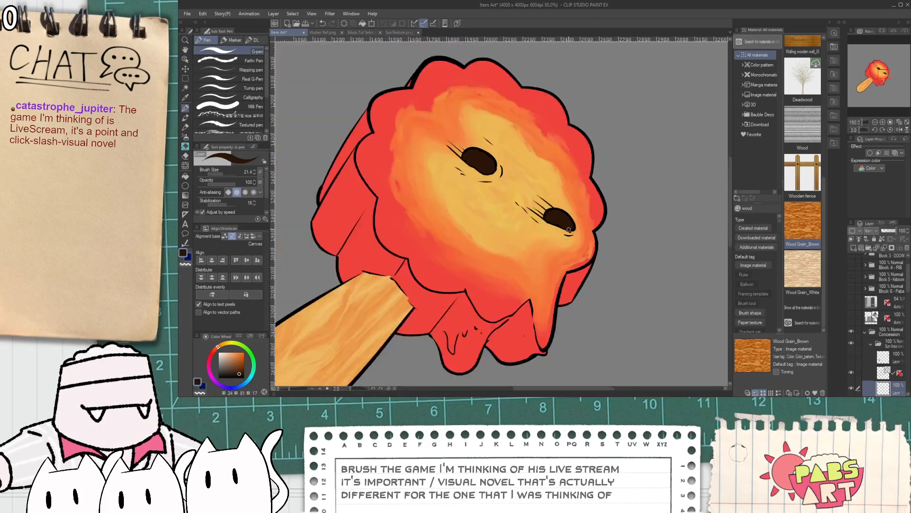
scroll(569, 229, down, 1)
key(h)
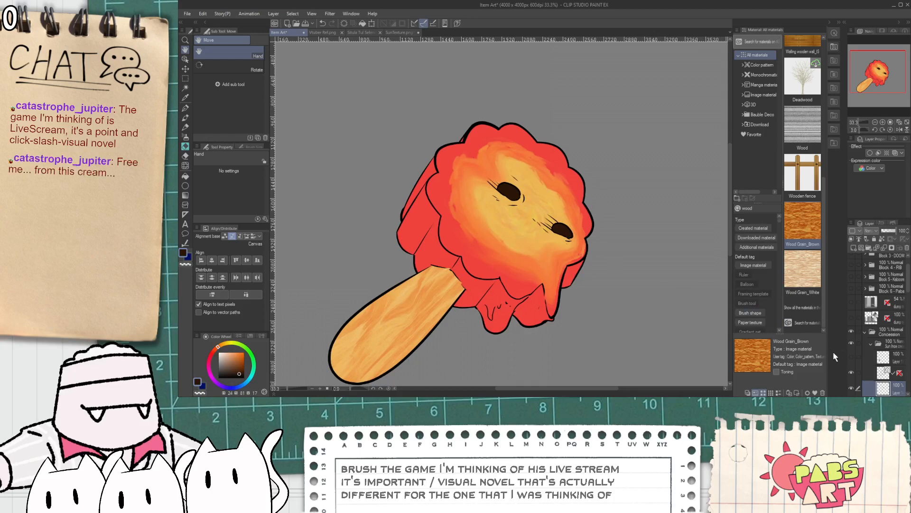
drag(520, 262, 508, 256)
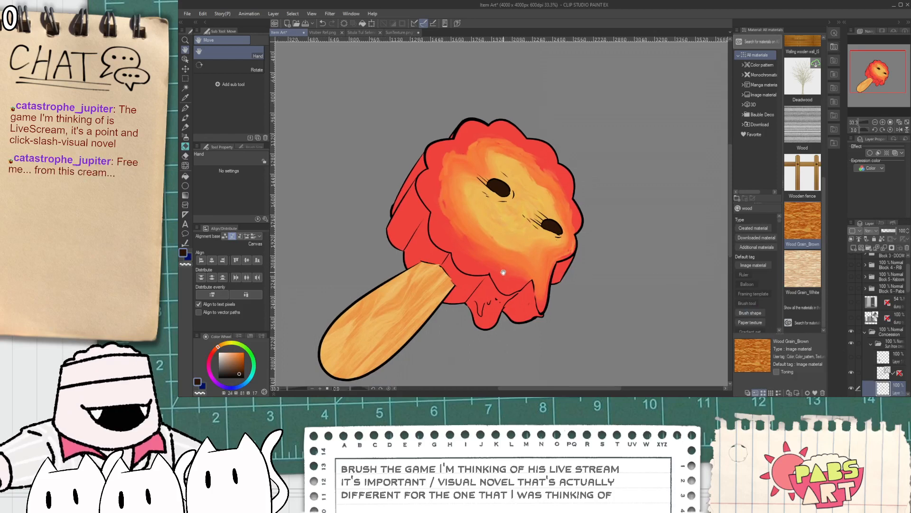
- Select the sun texture layer and liquify the texture upward where the face runs into the drip
scroll(485, 233, up, 1)
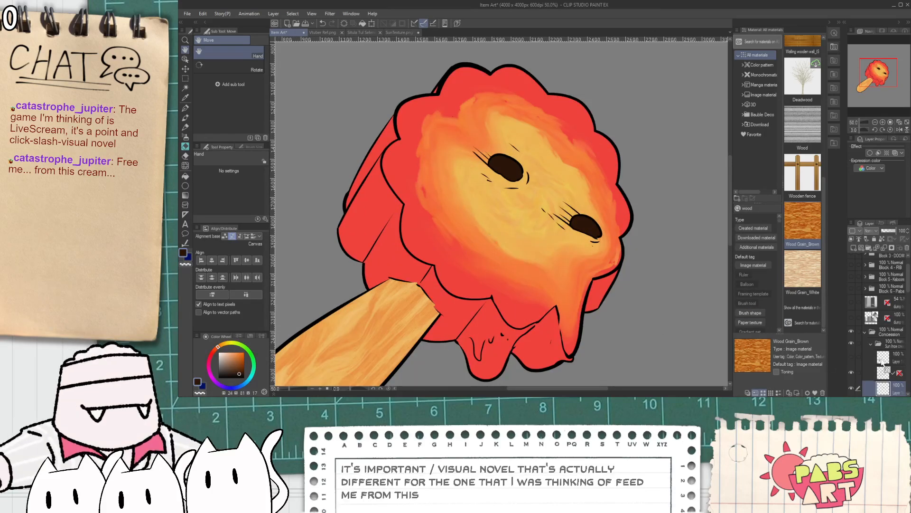
scroll(884, 332, down, 3)
click(883, 328)
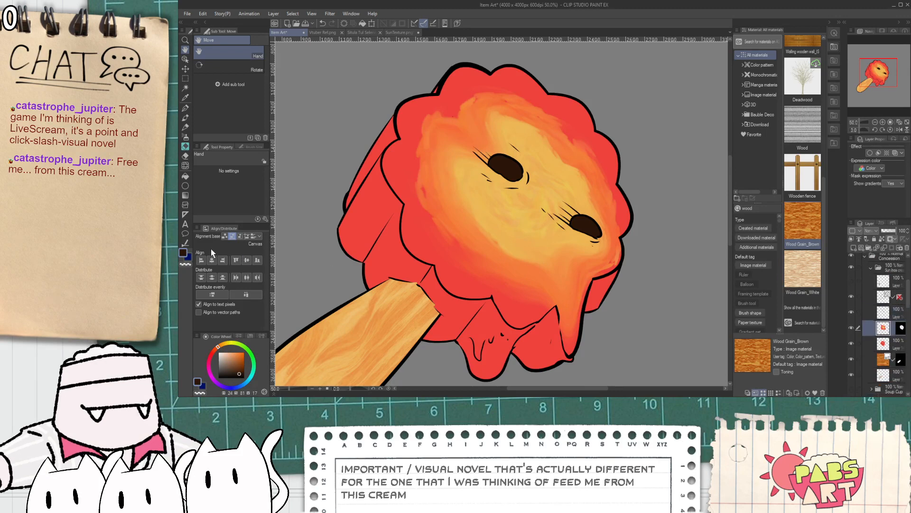
click(185, 166)
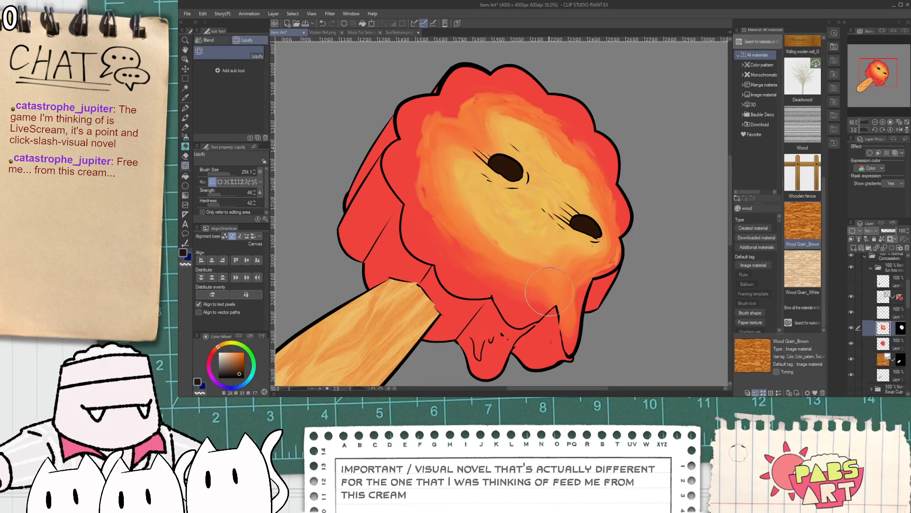
mouse_move(578, 294)
mouse_down()
mouse_move(550, 311)
mouse_move(548, 304)
mouse_move(553, 323)
mouse_move(519, 269)
mouse_move(525, 285)
mouse_move(553, 291)
mouse_move(584, 258)
mouse_move(579, 269)
mouse_up()
- Return to the eye-fill layer and sample a golden yellow from the artwork
click(883, 313)
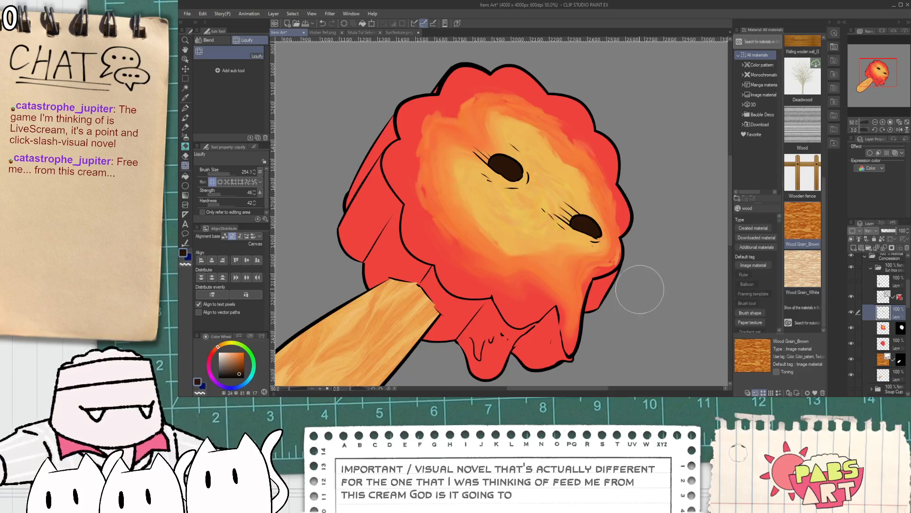
key(h)
drag(483, 235, 492, 251)
click(865, 300)
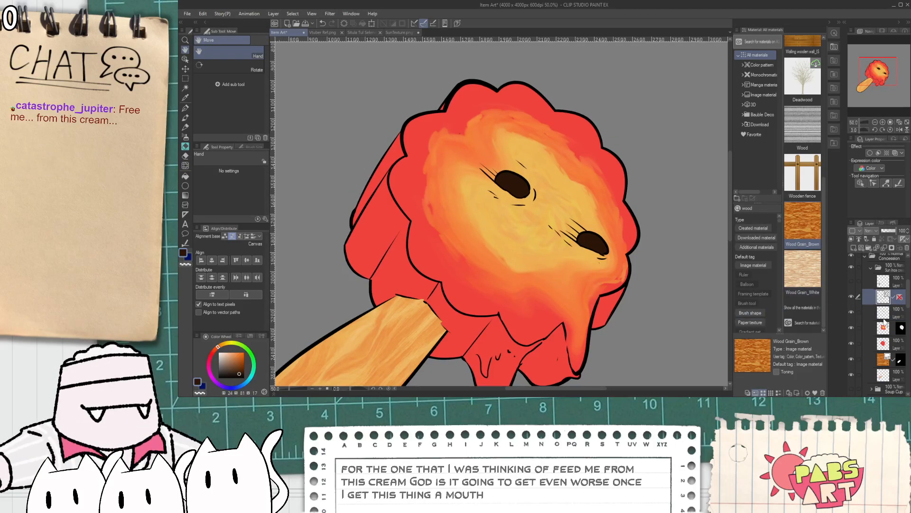
click(883, 312)
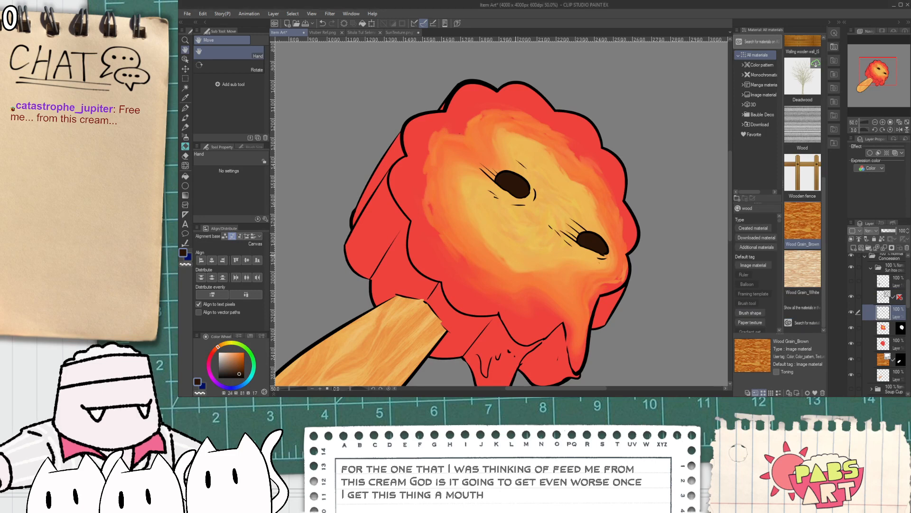
key(i)
click(448, 266)
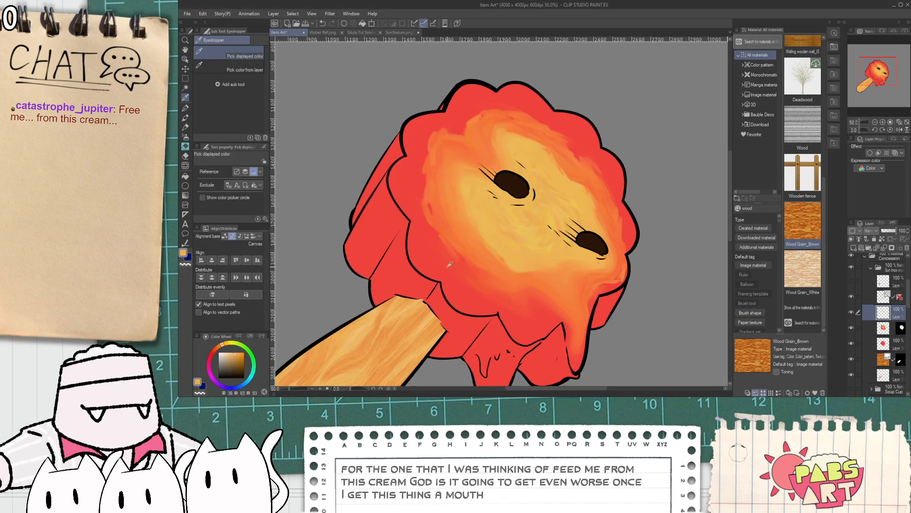
- Add a new layer and choose the Pointillism thick-paint brush
click(853, 250)
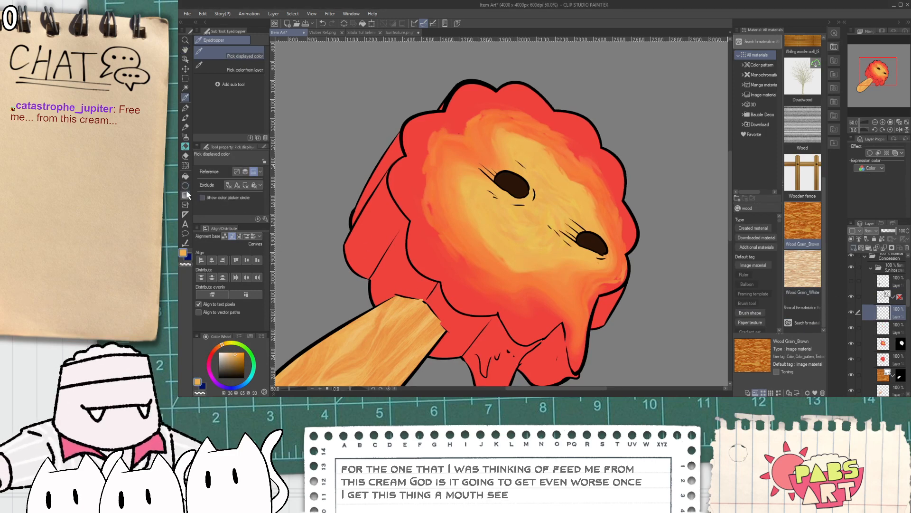
click(185, 139)
click(186, 127)
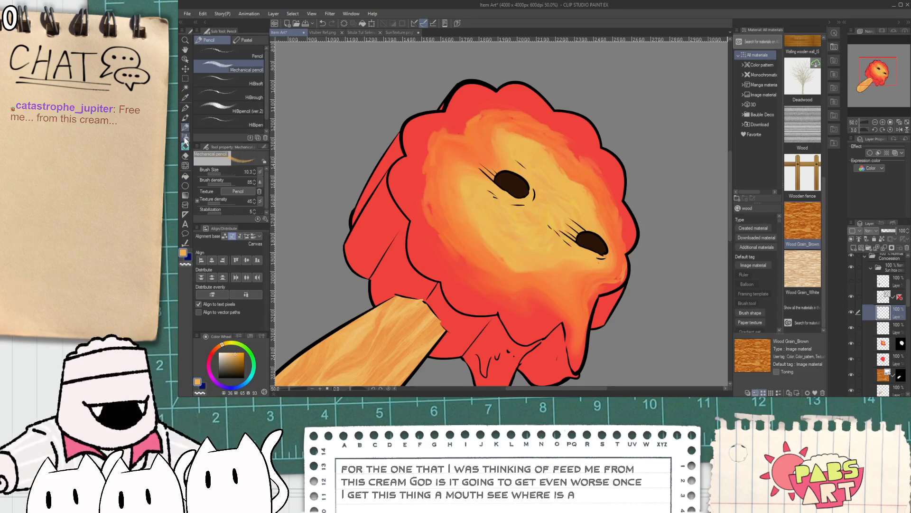
click(185, 117)
click(232, 40)
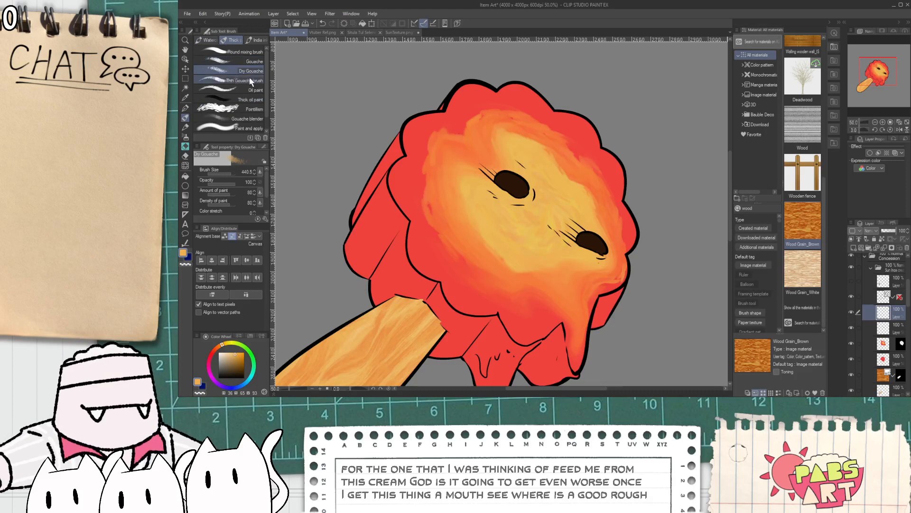
click(228, 109)
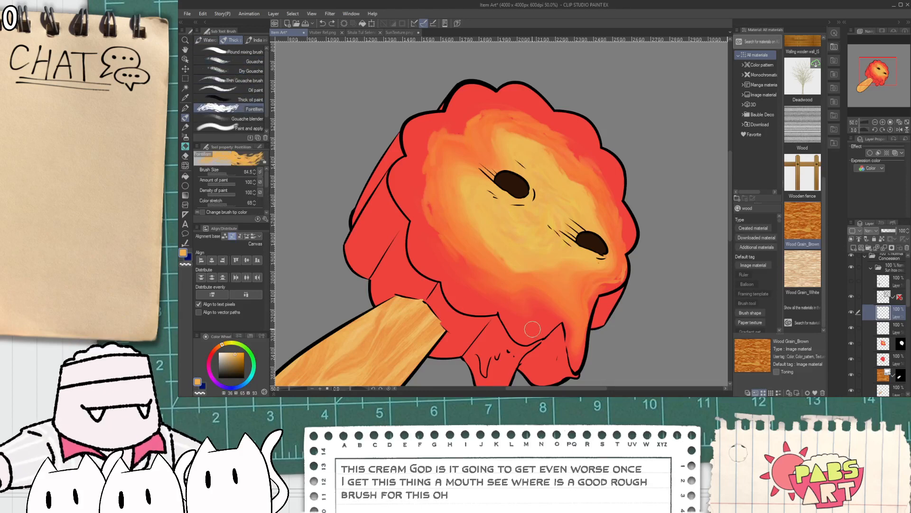
- Paint rough golden-yellow dabs in the scallops all around the face's edge, including one on the melting drip
mouse_move(528, 318)
mouse_down()
mouse_move(532, 302)
mouse_move(474, 284)
mouse_move(479, 274)
mouse_up()
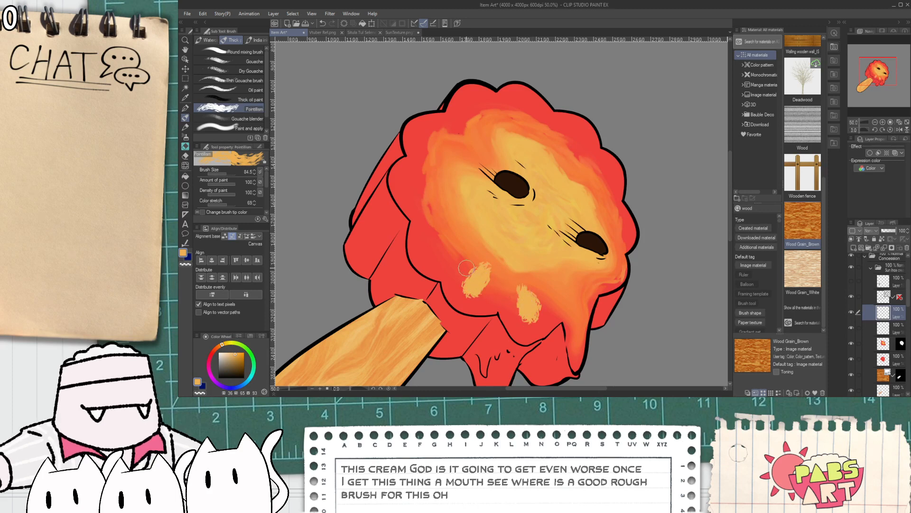
drag(436, 254, 442, 226)
drag(408, 184, 416, 185)
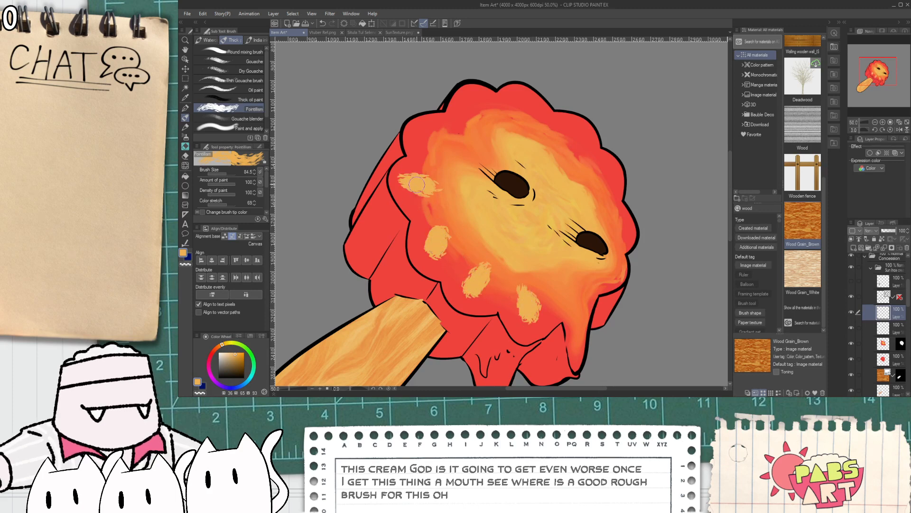
drag(430, 141, 432, 138)
mouse_move(475, 118)
mouse_down()
mouse_move(476, 102)
mouse_move(525, 102)
mouse_move(527, 114)
mouse_up()
mouse_move(570, 143)
mouse_down()
mouse_move(574, 133)
mouse_move(571, 140)
mouse_up()
mouse_move(601, 173)
mouse_down()
mouse_move(603, 186)
mouse_move(601, 171)
mouse_up()
mouse_move(616, 216)
mouse_down()
mouse_move(618, 230)
mouse_move(617, 218)
mouse_up()
drag(621, 253, 613, 269)
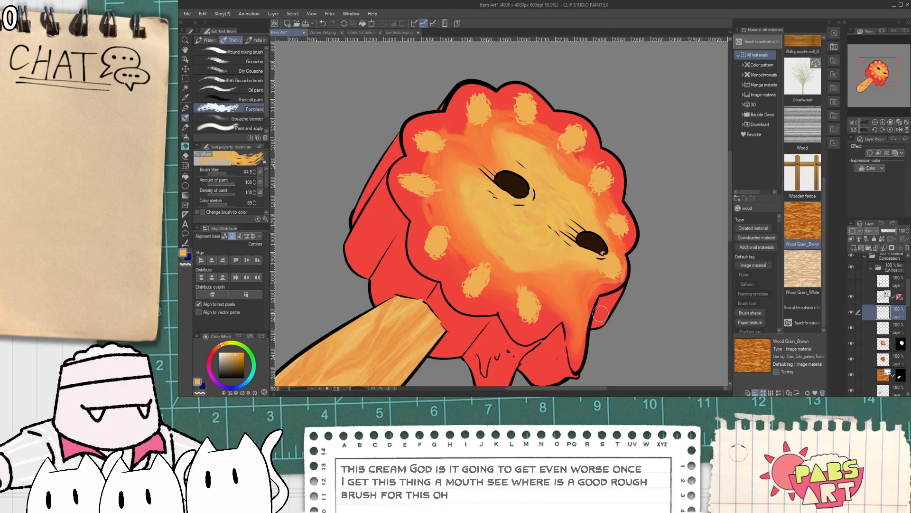
mouse_move(600, 313)
mouse_down()
mouse_move(581, 309)
mouse_move(577, 342)
mouse_move(577, 308)
mouse_move(597, 327)
mouse_up()
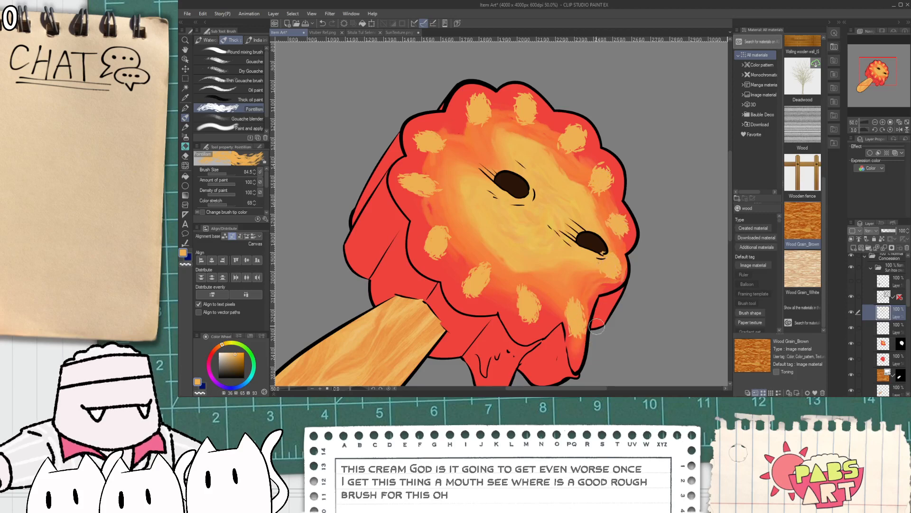
- Clip the dab layer to the sun texture directly beneath it and liquify the dabs into rays stretching along the face
drag(902, 340, 901, 338)
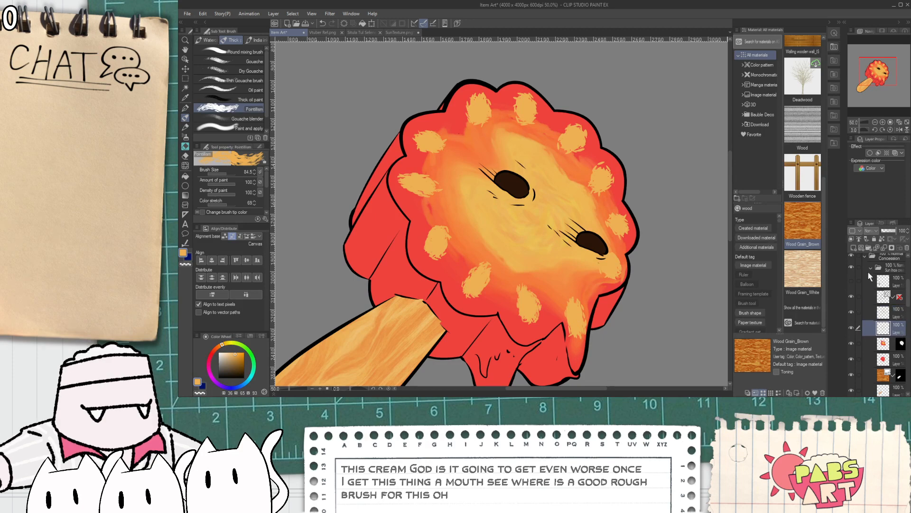
click(856, 240)
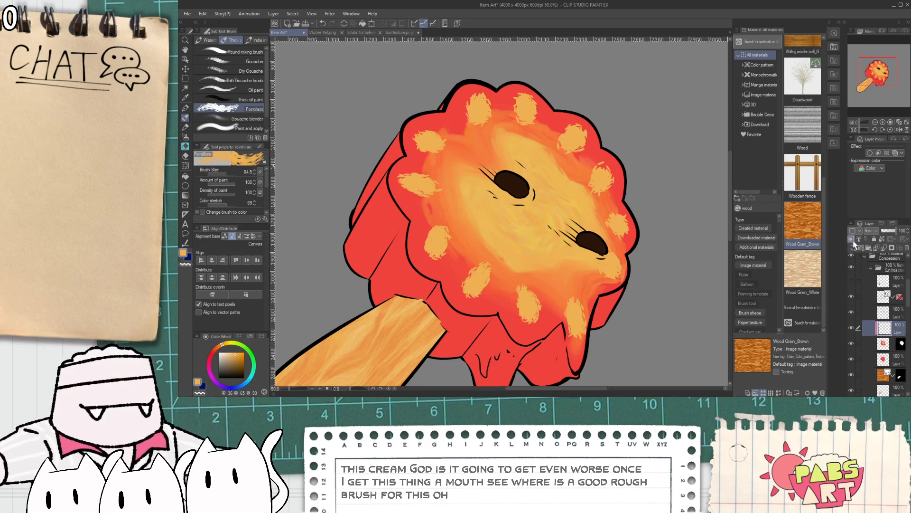
click(186, 165)
mouse_move(578, 336)
mouse_down()
mouse_move(576, 377)
mouse_move(576, 307)
mouse_move(565, 299)
mouse_move(528, 315)
mouse_move(530, 356)
mouse_up()
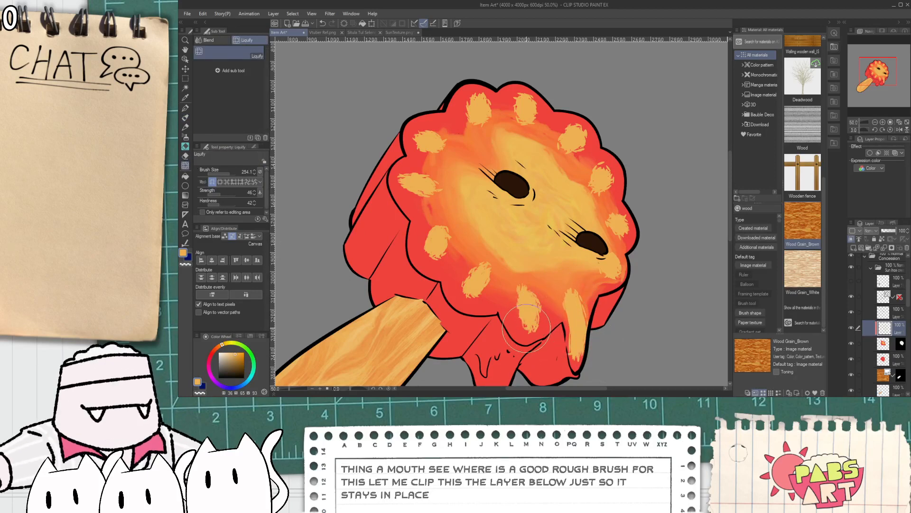
mouse_move(525, 295)
mouse_down()
mouse_move(514, 273)
mouse_move(524, 294)
mouse_move(480, 273)
mouse_move(493, 255)
mouse_move(475, 262)
mouse_move(438, 240)
mouse_move(463, 213)
mouse_move(482, 226)
mouse_move(508, 212)
mouse_move(465, 220)
mouse_move(483, 231)
mouse_move(466, 230)
mouse_move(426, 188)
mouse_move(460, 183)
mouse_move(450, 194)
mouse_move(485, 219)
mouse_move(429, 260)
mouse_move(401, 224)
mouse_move(427, 223)
mouse_up()
mouse_move(469, 166)
mouse_down()
mouse_move(448, 156)
mouse_move(459, 177)
mouse_move(481, 182)
mouse_up()
mouse_move(495, 150)
mouse_down()
mouse_move(485, 135)
mouse_move(521, 129)
mouse_move(533, 184)
mouse_move(560, 173)
mouse_move(563, 147)
mouse_move(597, 191)
mouse_move(583, 211)
mouse_move(599, 223)
mouse_up()
scroll(592, 231, down, 3)
scroll(522, 190, up, 3)
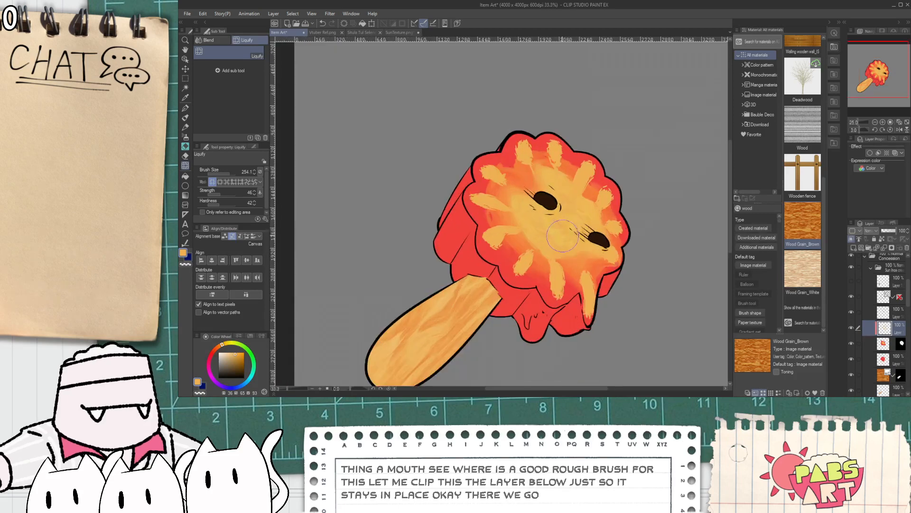
- Select the sun texture layer and liquify the texture around the eyes with a smaller brush of about 64
click(883, 343)
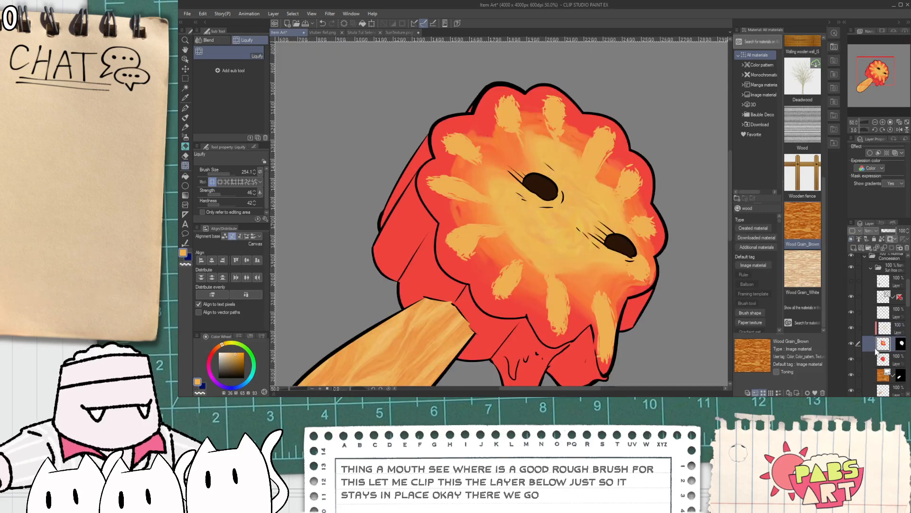
drag(524, 180, 501, 151)
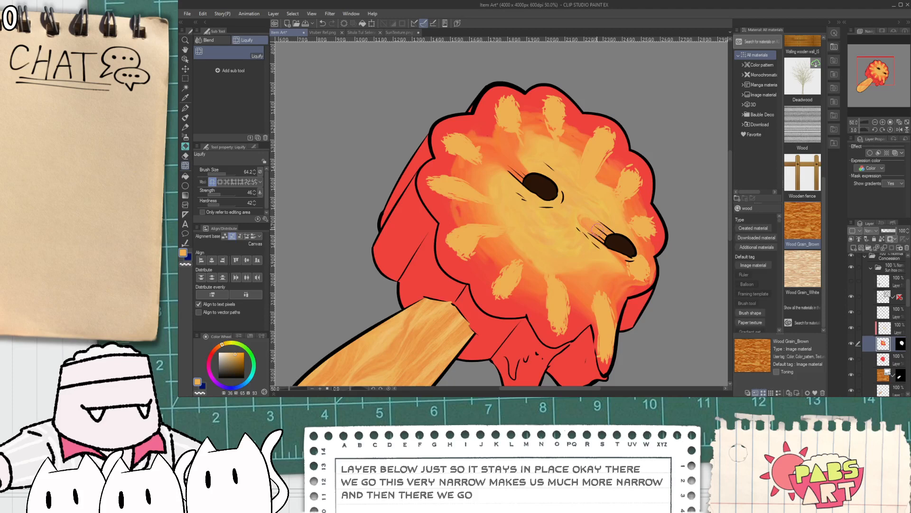
scroll(592, 249, down, 4)
key(space)
scroll(551, 255, up, 4)
drag(600, 258, 549, 270)
- On the layer above the rays, sample the dark brown of the eye and choose the Noise airbrush
click(886, 313)
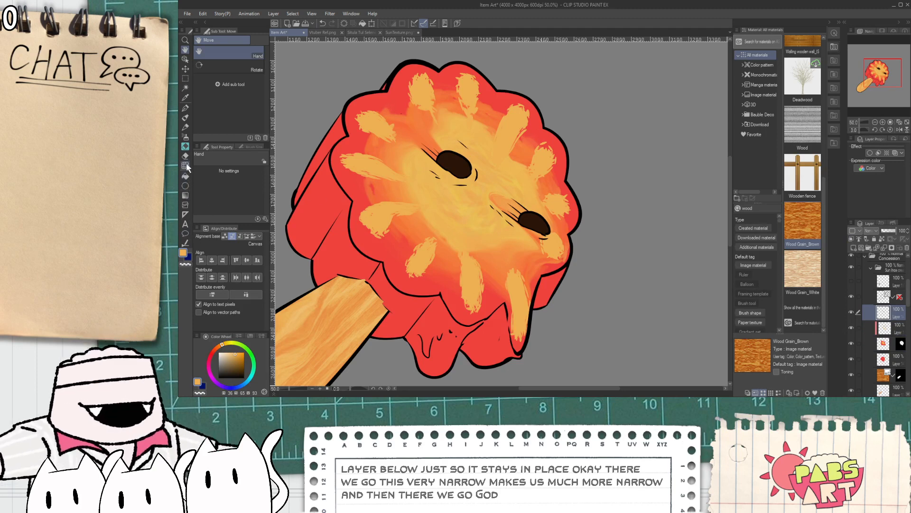
click(186, 137)
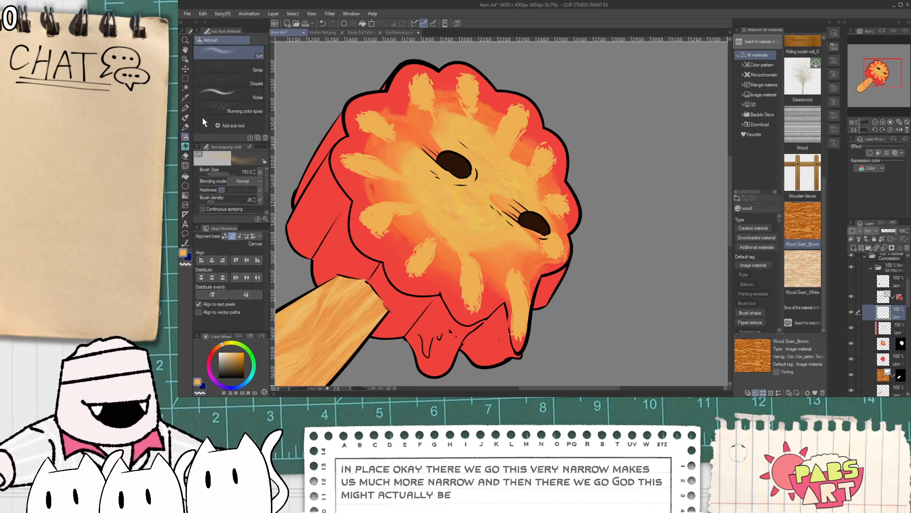
click(223, 95)
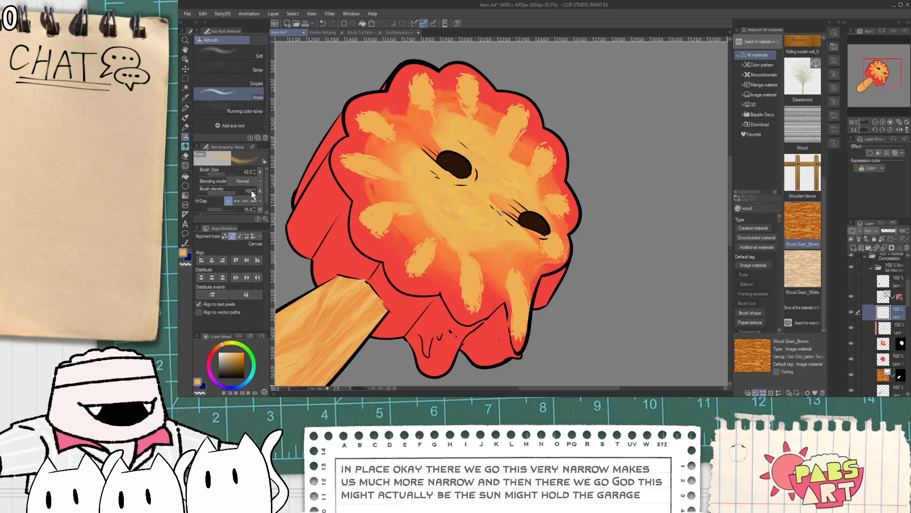
click(186, 97)
click(454, 165)
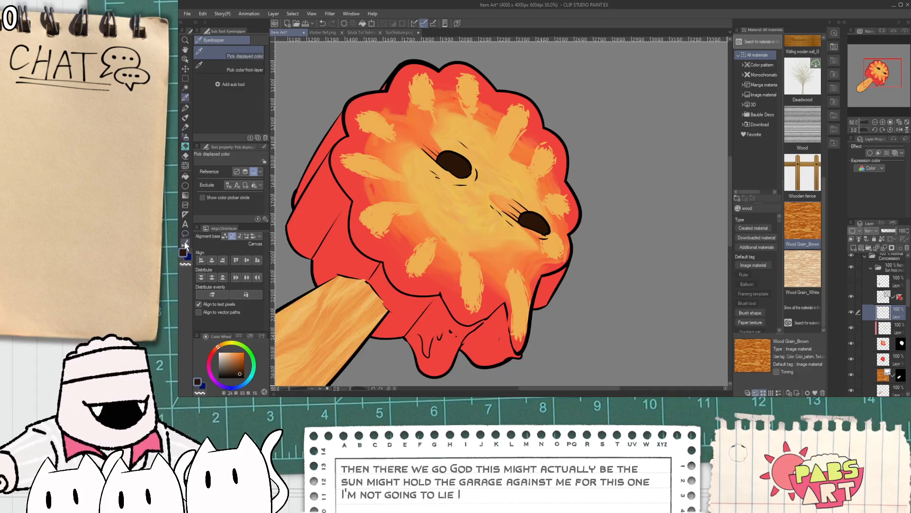
click(186, 136)
- Try soft dark brown eyebrows above both eyes and a wavy mouth across the lower face with the Noise airbrush
scroll(448, 151, up, 2)
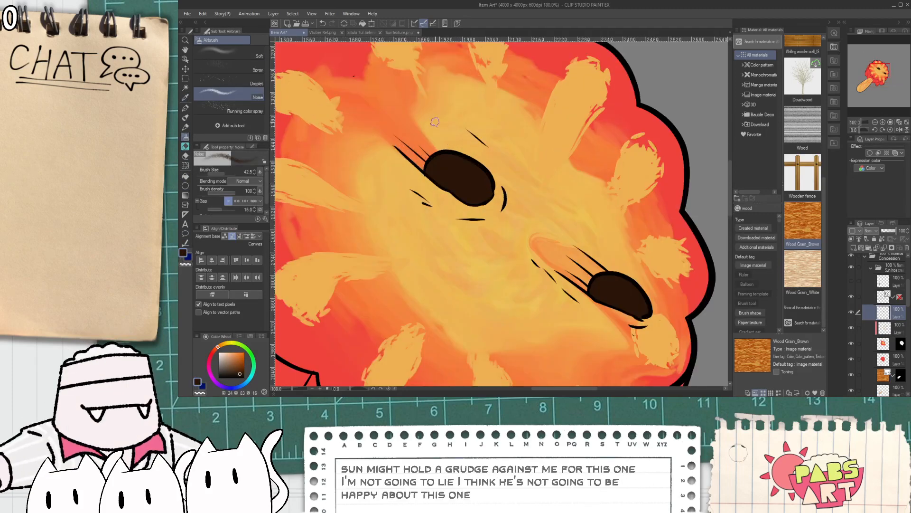
mouse_move(435, 122)
mouse_down()
mouse_move(498, 152)
mouse_move(487, 139)
mouse_move(444, 130)
mouse_up()
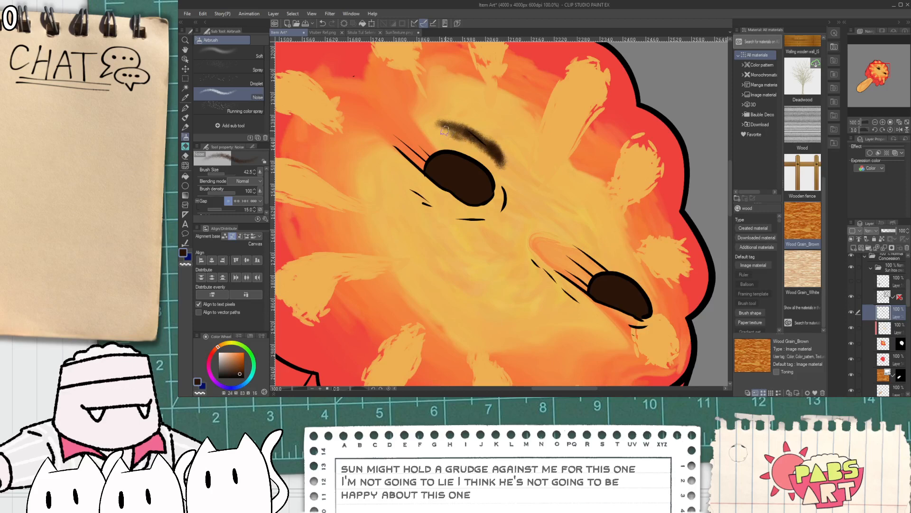
mouse_move(584, 237)
mouse_down()
mouse_move(612, 252)
mouse_move(591, 233)
mouse_move(611, 264)
mouse_up()
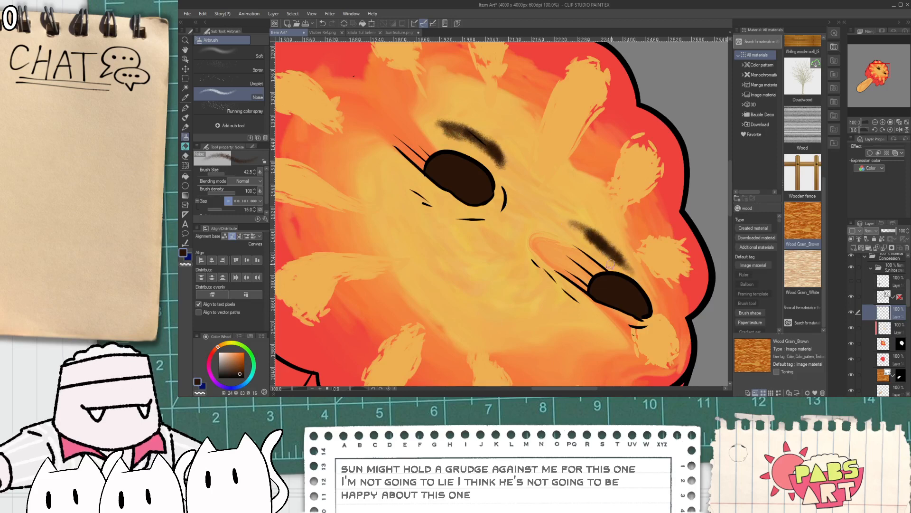
mouse_move(412, 247)
mouse_down()
mouse_move(489, 293)
mouse_move(464, 285)
mouse_move(527, 332)
mouse_move(574, 353)
mouse_up()
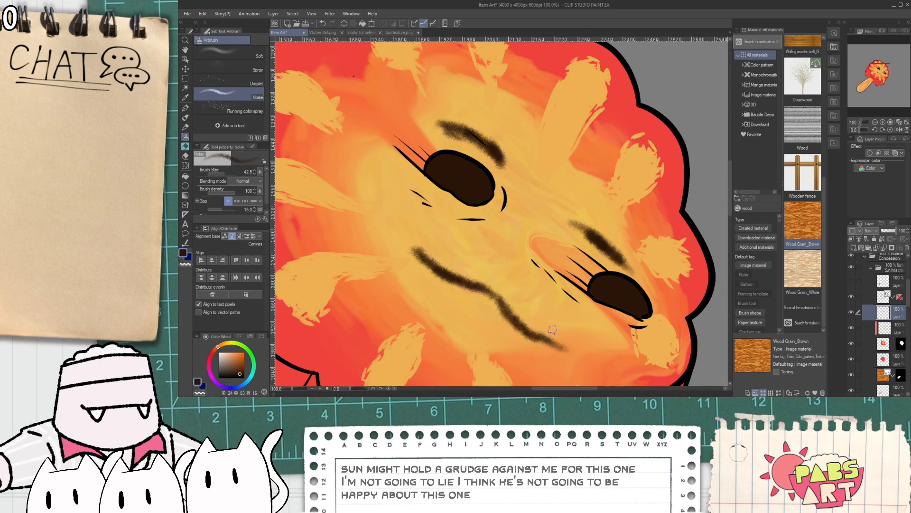
scroll(548, 327, down, 3)
scroll(542, 326, down, 3)
key(space)
drag(542, 327, 513, 311)
scroll(511, 317, up, 3)
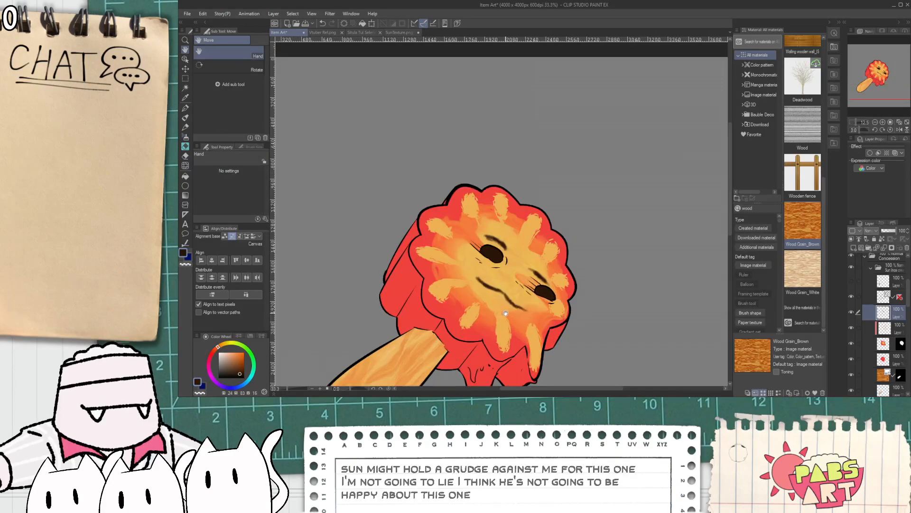
scroll(510, 322, up, 1)
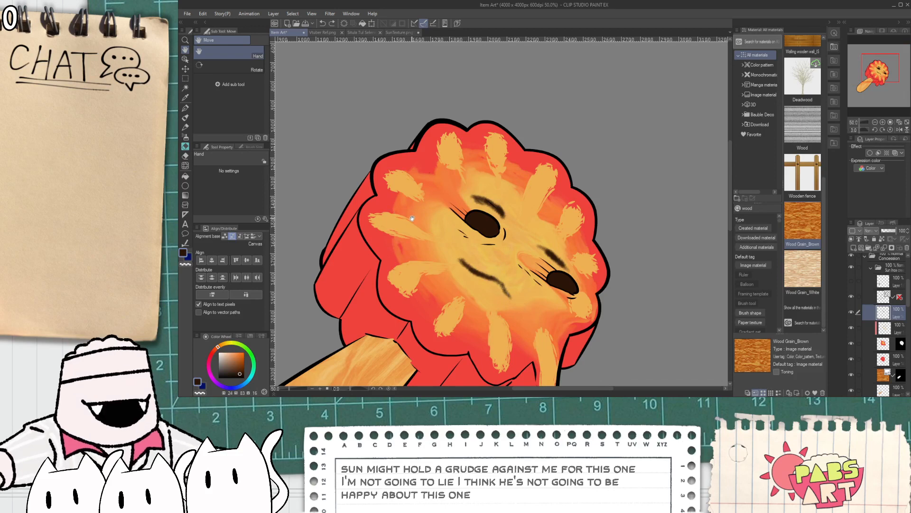
- Undo the airbrushed mouth and both eyebrows
key(ctrl+z)
key(ctrl+z)
key(ctrl+z)
key(ctrl+z)
key(ctrl+z)
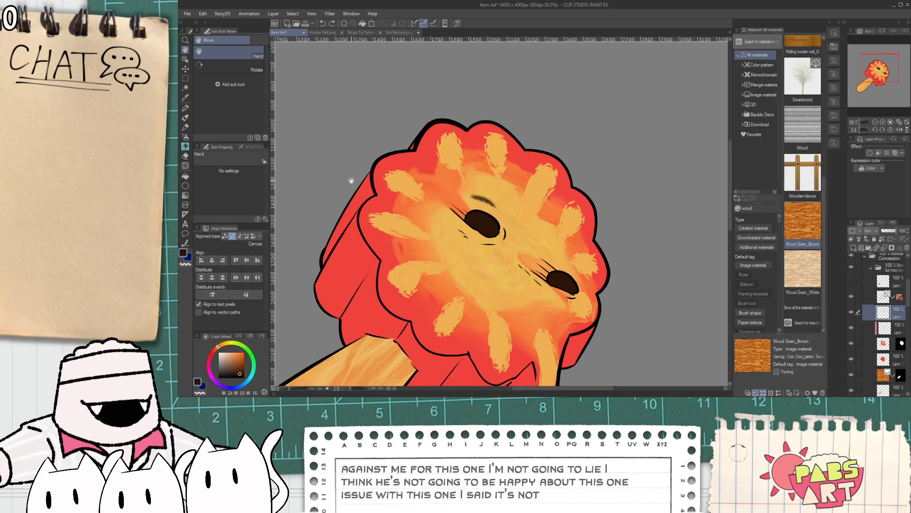
key(ctrl+z)
key(ctrl+z)
- Switch back to the Pointillism thick-paint brush and set its size to 48.8
key(p)
scroll(507, 211, up, 2)
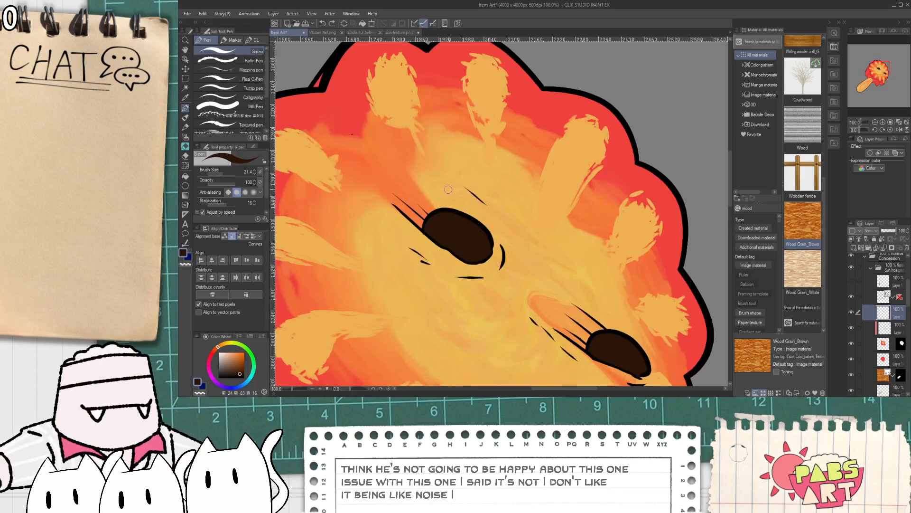
click(185, 243)
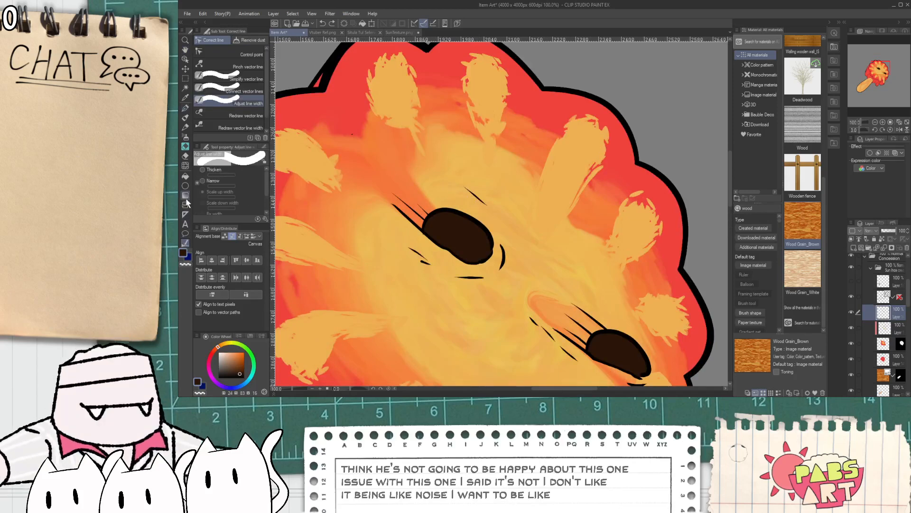
click(185, 137)
click(185, 127)
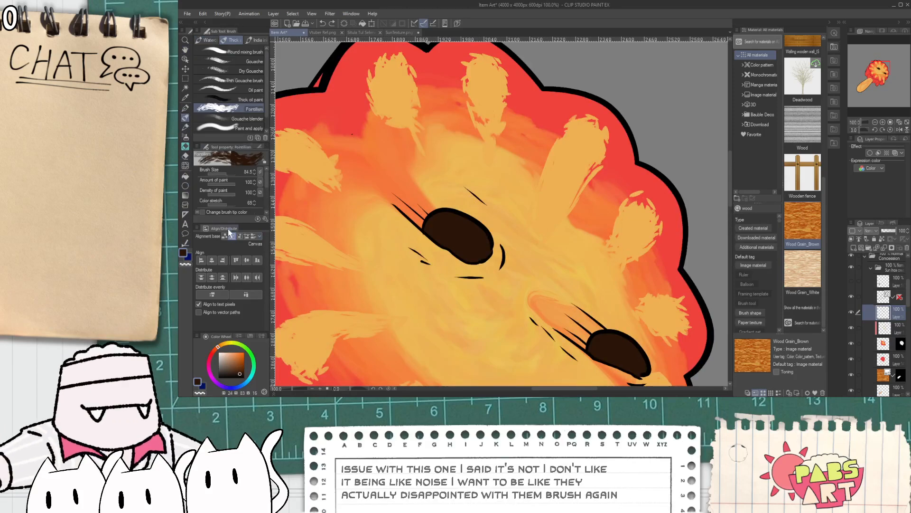
drag(227, 171, 224, 172)
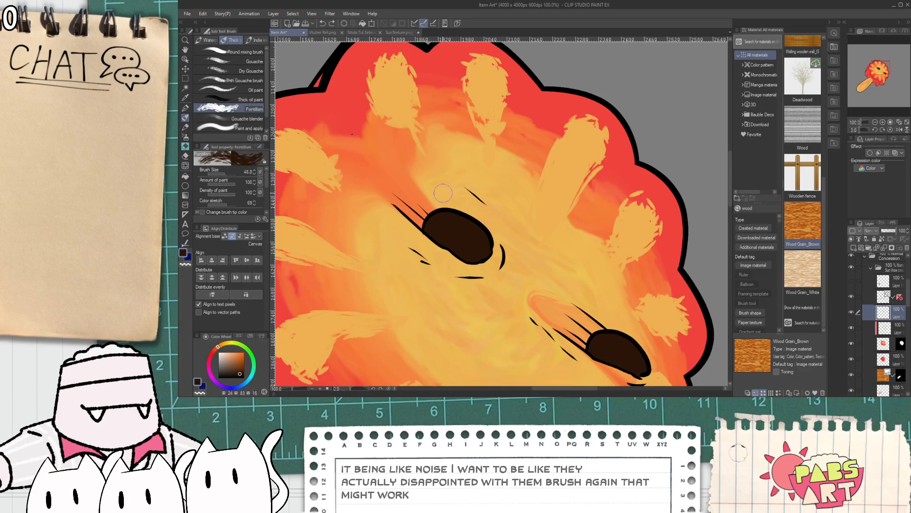
- Try bristly dark brown eyebrows slanting over both eyes
mouse_move(426, 169)
mouse_down()
mouse_move(475, 193)
mouse_move(515, 236)
mouse_up()
drag(559, 288, 646, 351)
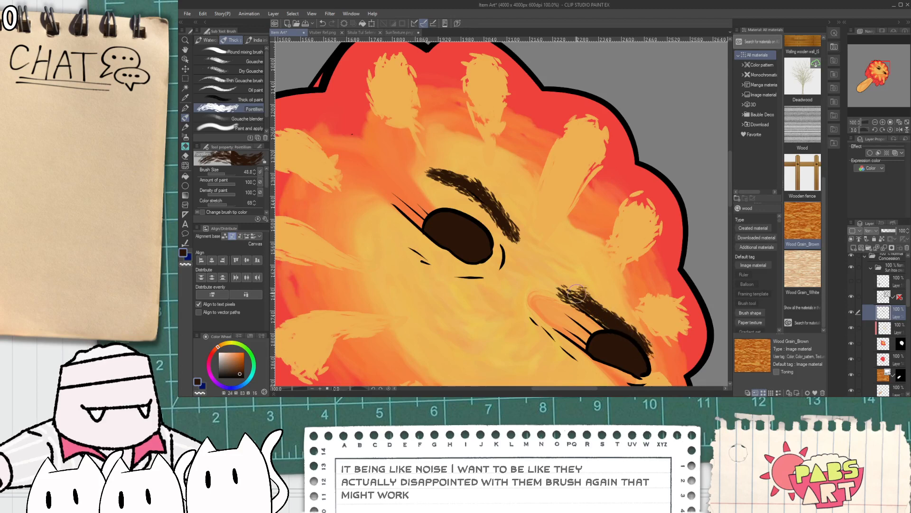
scroll(555, 306, down, 3)
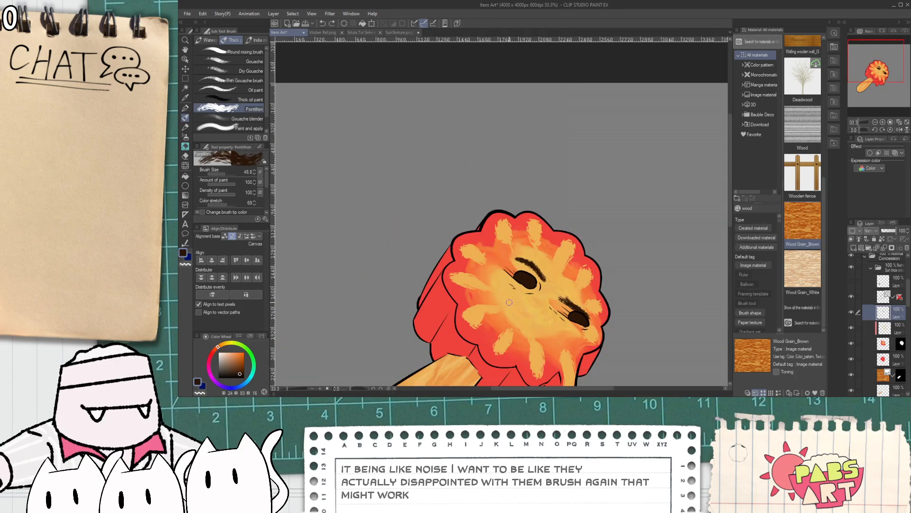
- Reduce the brush size to 32.3 and undo both bristly eyebrows
click(224, 173)
scroll(521, 307, up, 2)
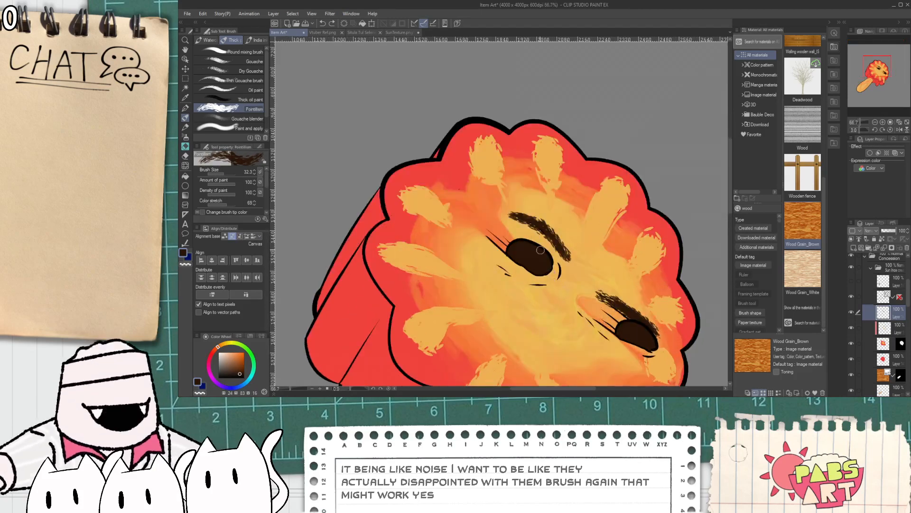
key(ctrl+z)
key(ctrl+z)
key(ctrl+z)
key(ctrl+z)
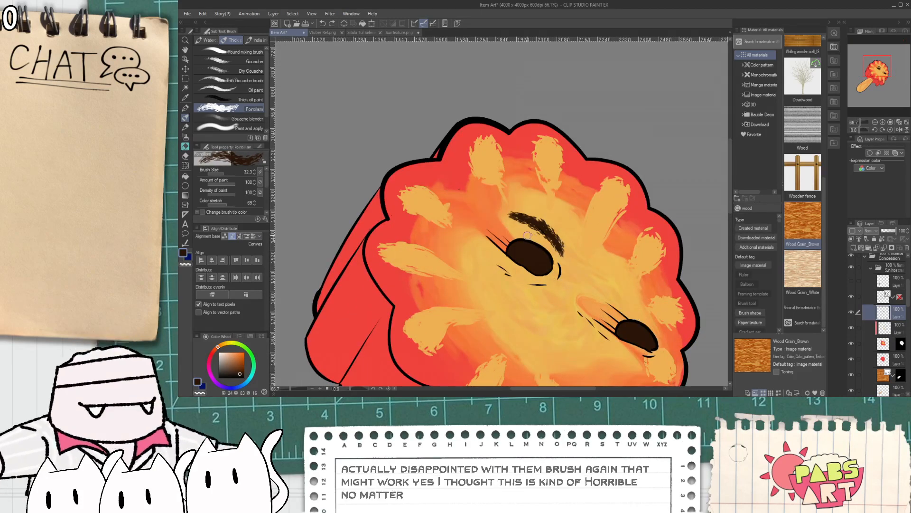
key(ctrl+z)
key(ctrl+z)
- Paint a short-bristled dark brown eyebrow curving over and around the outer side of the sun face's upper-left eye
scroll(519, 225, up, 2)
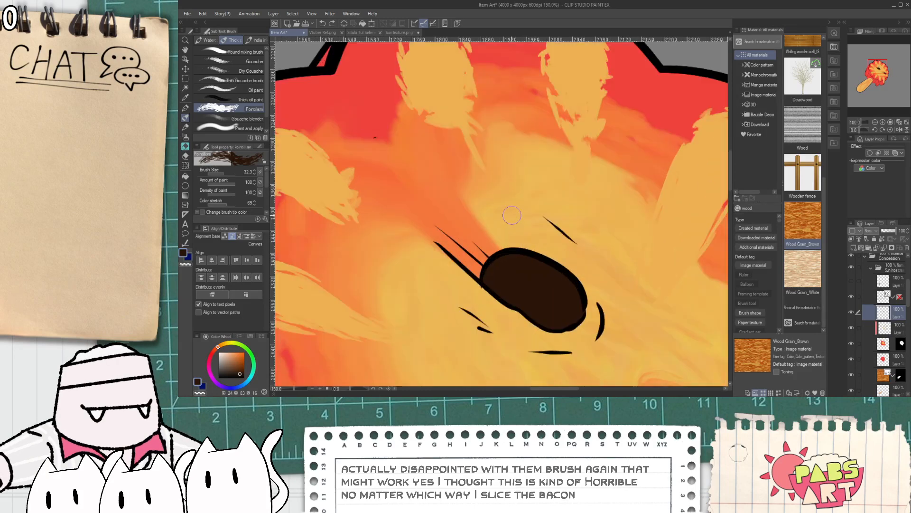
mouse_move(511, 225)
mouse_down()
mouse_move(585, 282)
mouse_move(568, 255)
mouse_move(591, 307)
mouse_move(610, 301)
mouse_up()
key(ctrl+z)
key(ctrl+z)
drag(547, 235, 603, 327)
drag(580, 266, 602, 333)
drag(606, 296, 604, 336)
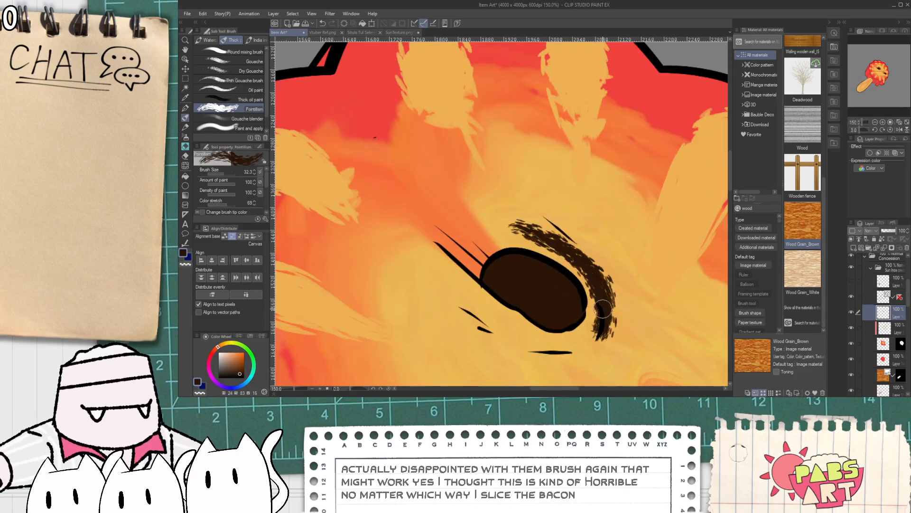
- Paint a matching bristly dark brown eyebrow slanting over the sun face's lower-right eye
drag(560, 259, 510, 239)
scroll(564, 267, down, 3)
scroll(617, 316, up, 2)
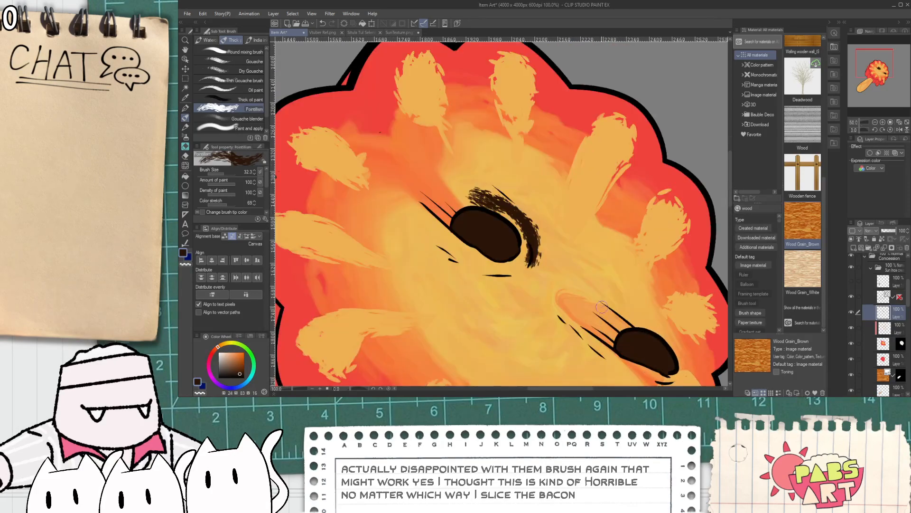
drag(600, 280, 650, 329)
key(ctrl+z)
mouse_move(605, 292)
mouse_down()
mouse_move(668, 345)
mouse_move(661, 334)
mouse_up()
scroll(632, 318, down, 2)
scroll(601, 313, down, 1)
drag(601, 313, 480, 241)
scroll(550, 259, up, 1)
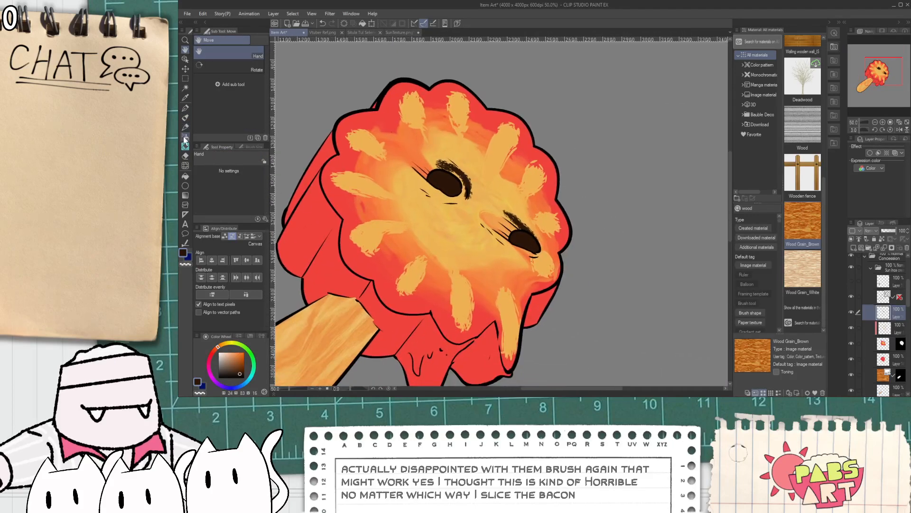
- Paint a slanted dark brown mouth below the sun face's eyes with the same bristly thick-paint brush
click(185, 118)
click(229, 109)
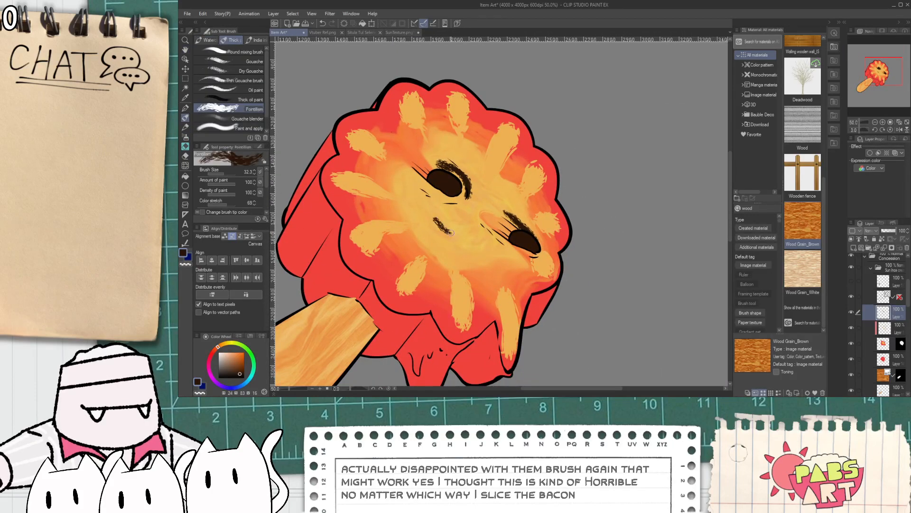
scroll(441, 224, up, 1)
mouse_move(430, 216)
mouse_down()
mouse_move(520, 295)
mouse_move(507, 249)
mouse_move(523, 271)
mouse_up()
key(ctrl+z)
key(ctrl+z)
key(space)
scroll(506, 266, down, 3)
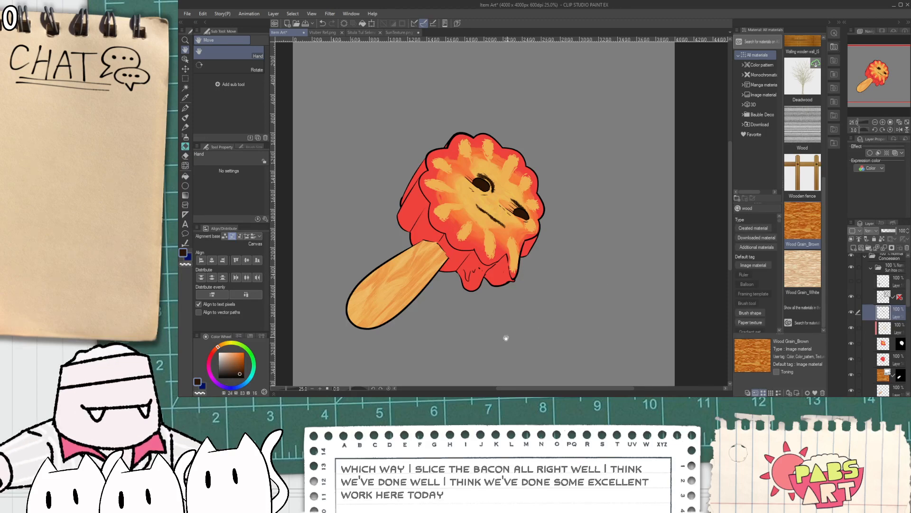
- Collapse the finished sun ice cream bar's layer folder and view the whole character
scroll(443, 309, down, 2)
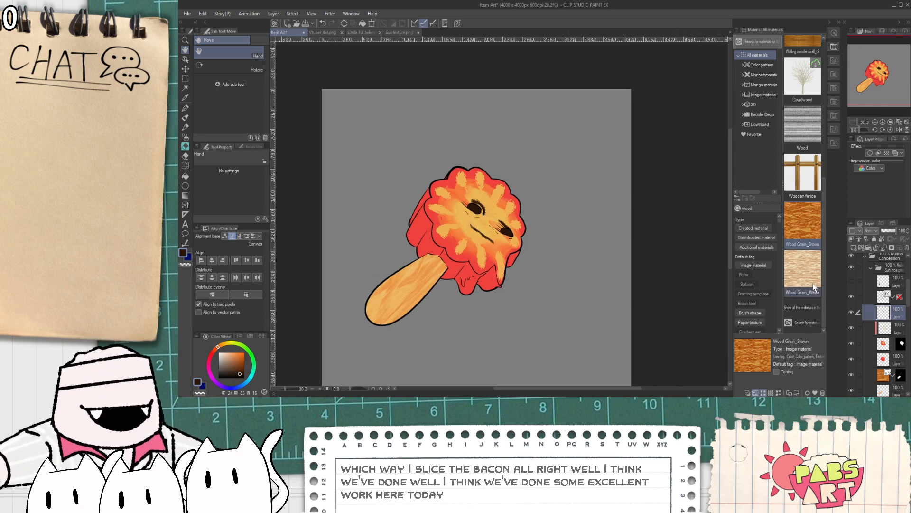
click(871, 269)
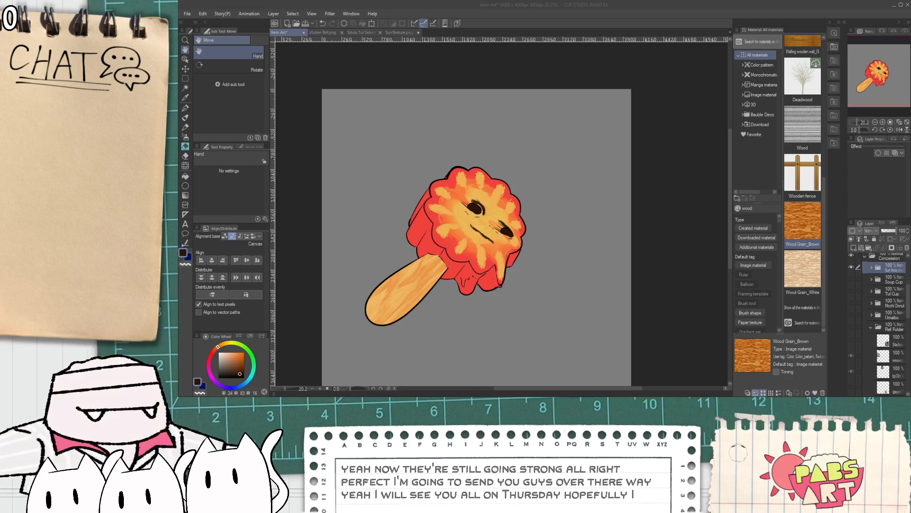
scroll(486, 250, down, 2)
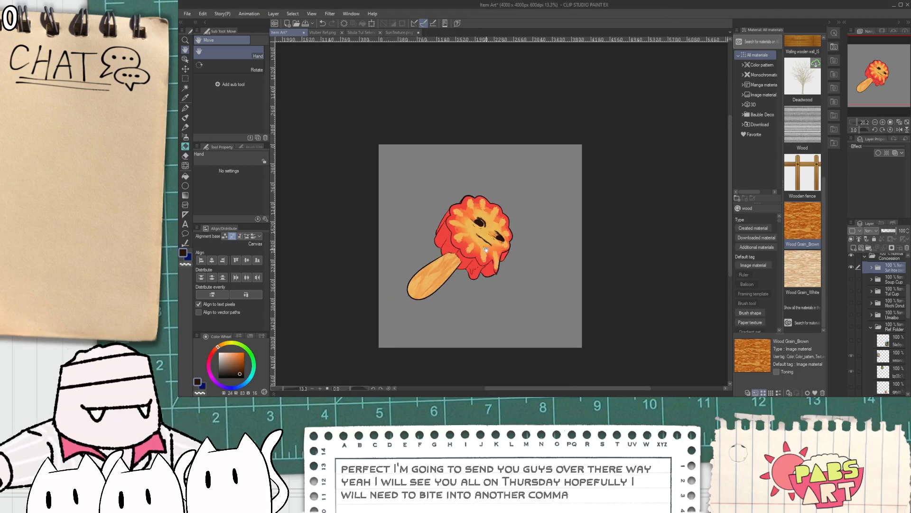
scroll(486, 250, up, 4)
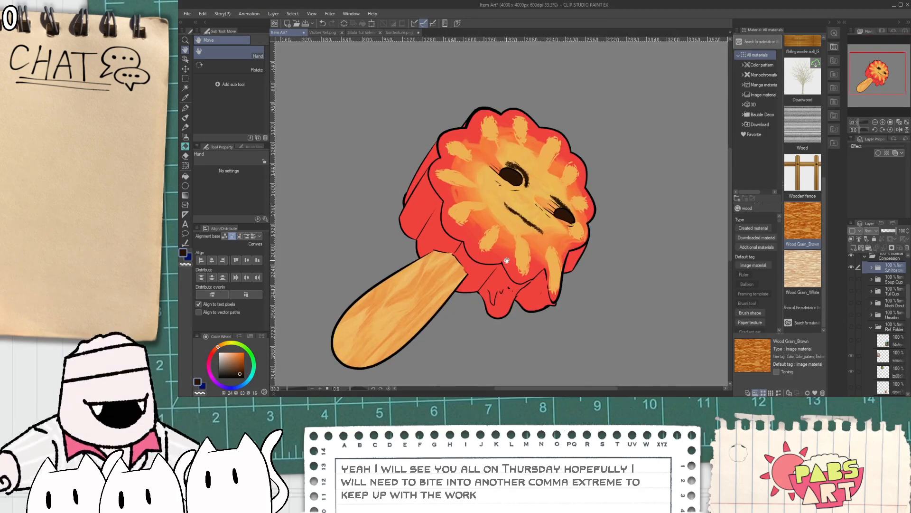